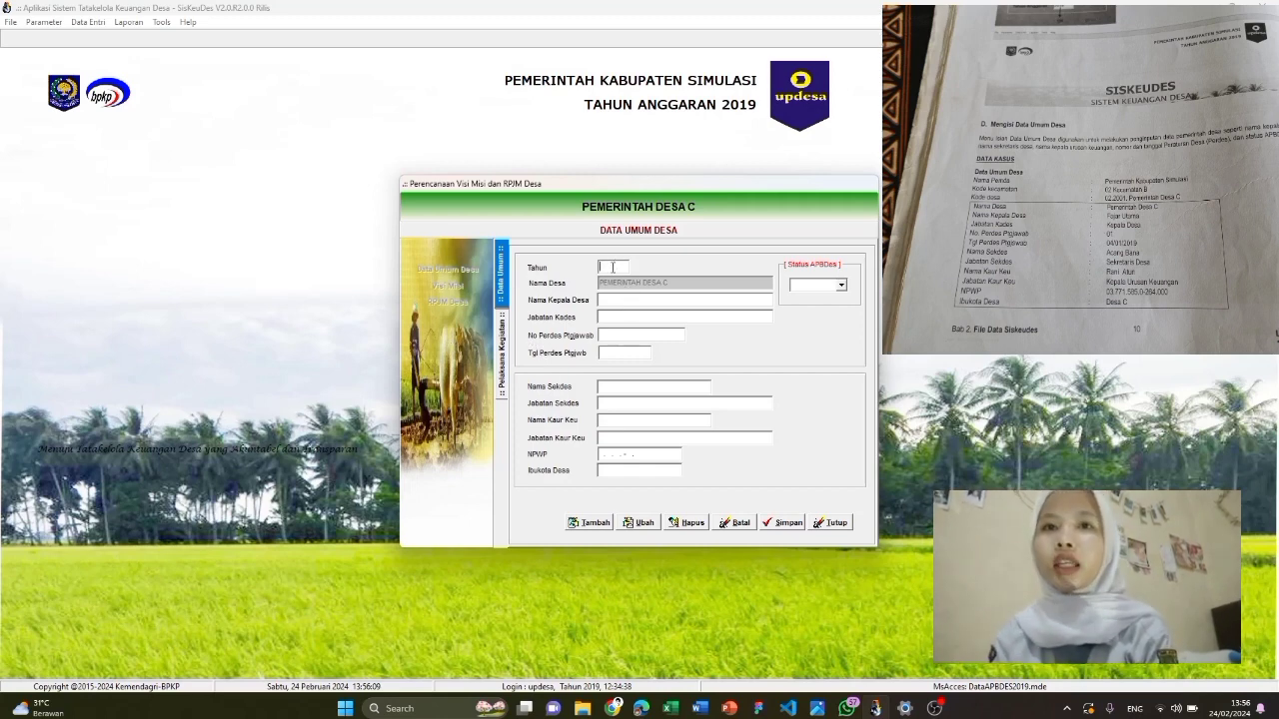
# Start a new village data record with the village head's name, title Kepala Desa and Perdes date 04/01/2019
pyautogui.click(591, 526)
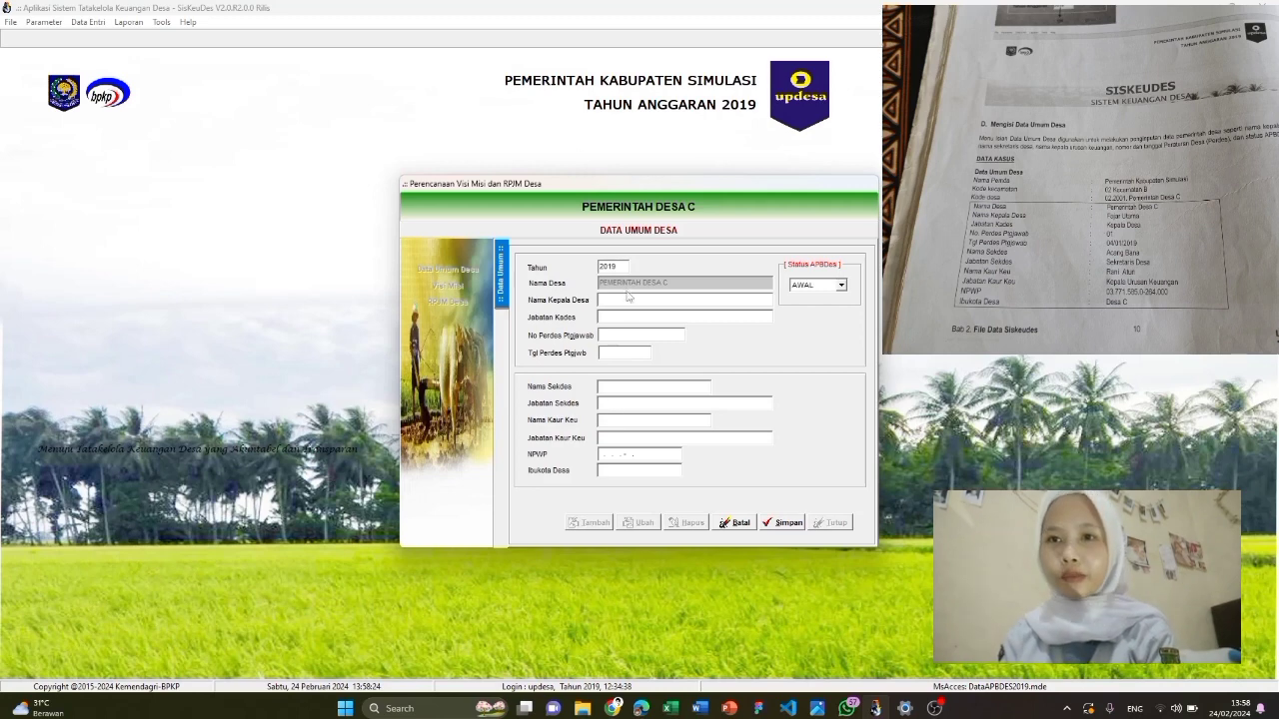
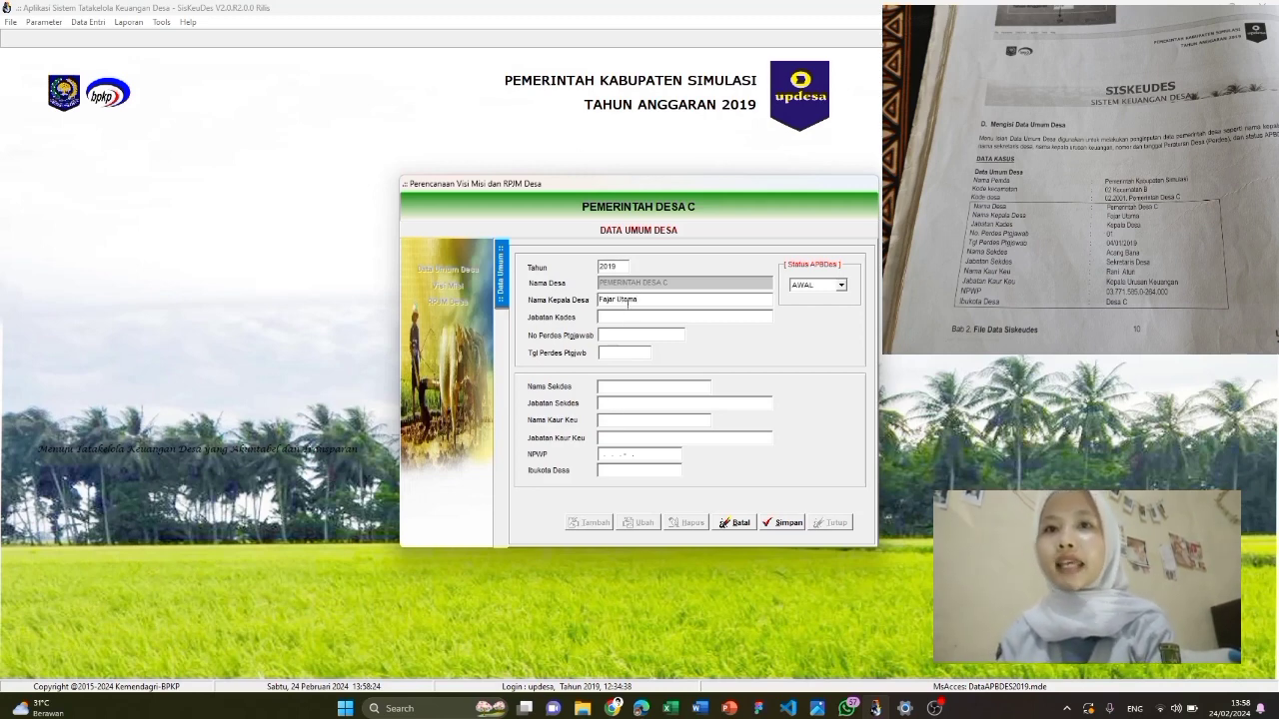
pyautogui.click(629, 318)
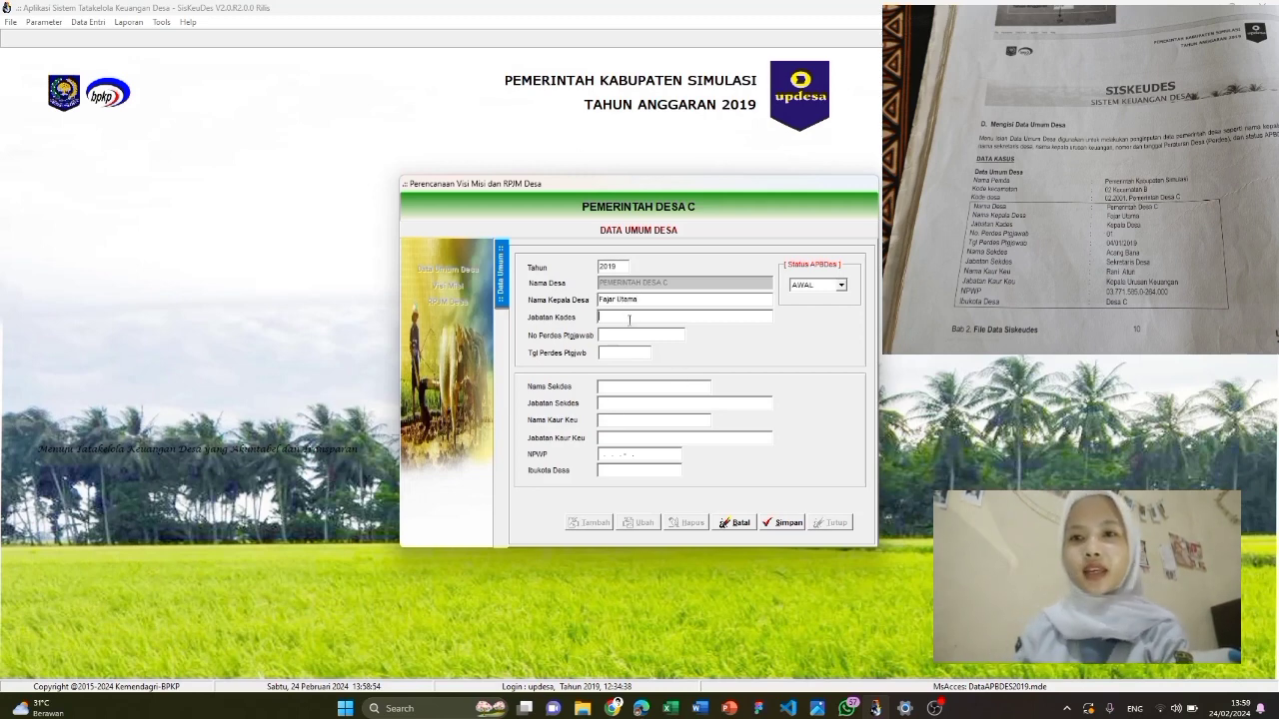
pyautogui.write('Kepala Desa')
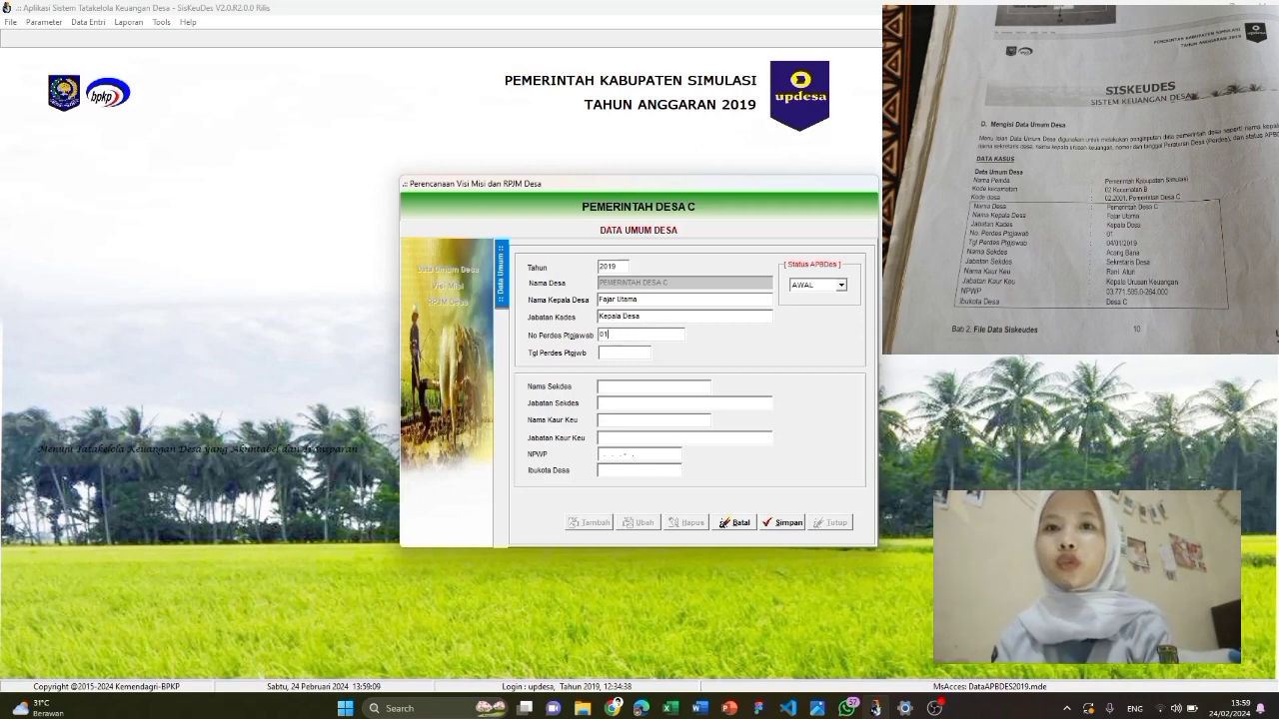
pyautogui.click(629, 354)
pyautogui.write('04/')
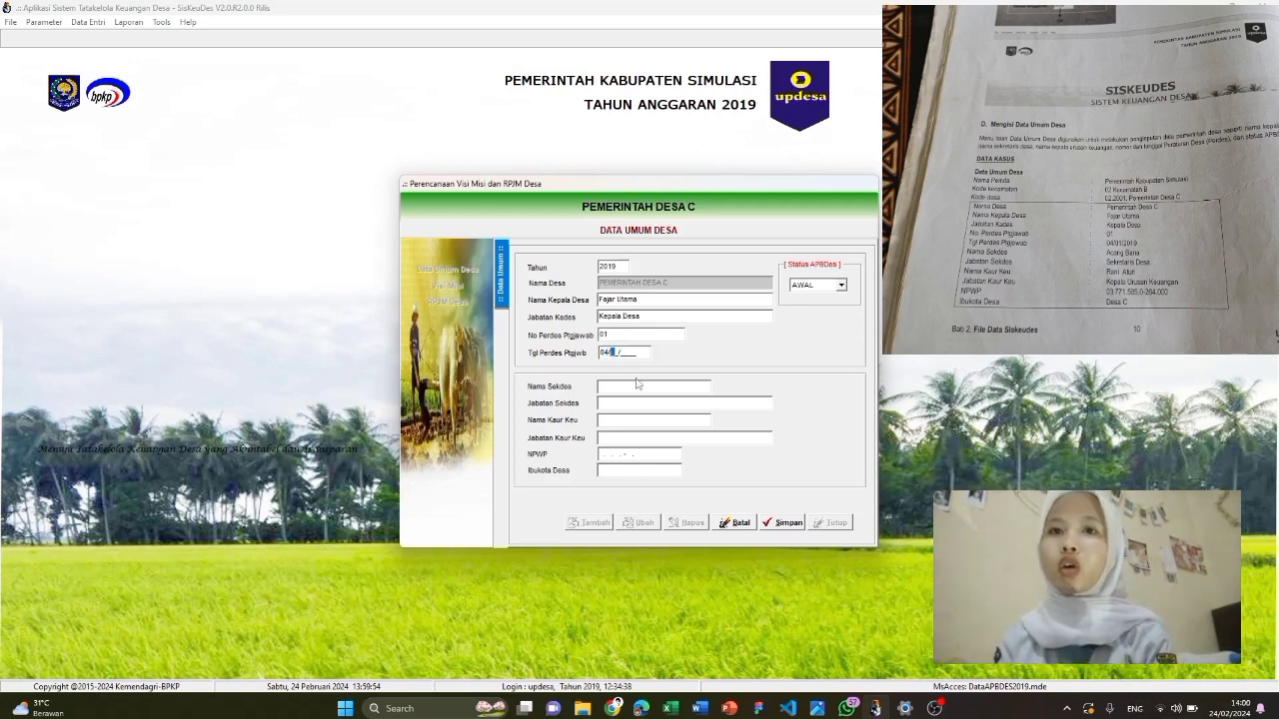
pyautogui.write('01/2019')
# Enter the village secretary (Sekretaris Desa) and treasurer (Kepala Urusan Keuangan) names and titles
pyautogui.click(635, 388)
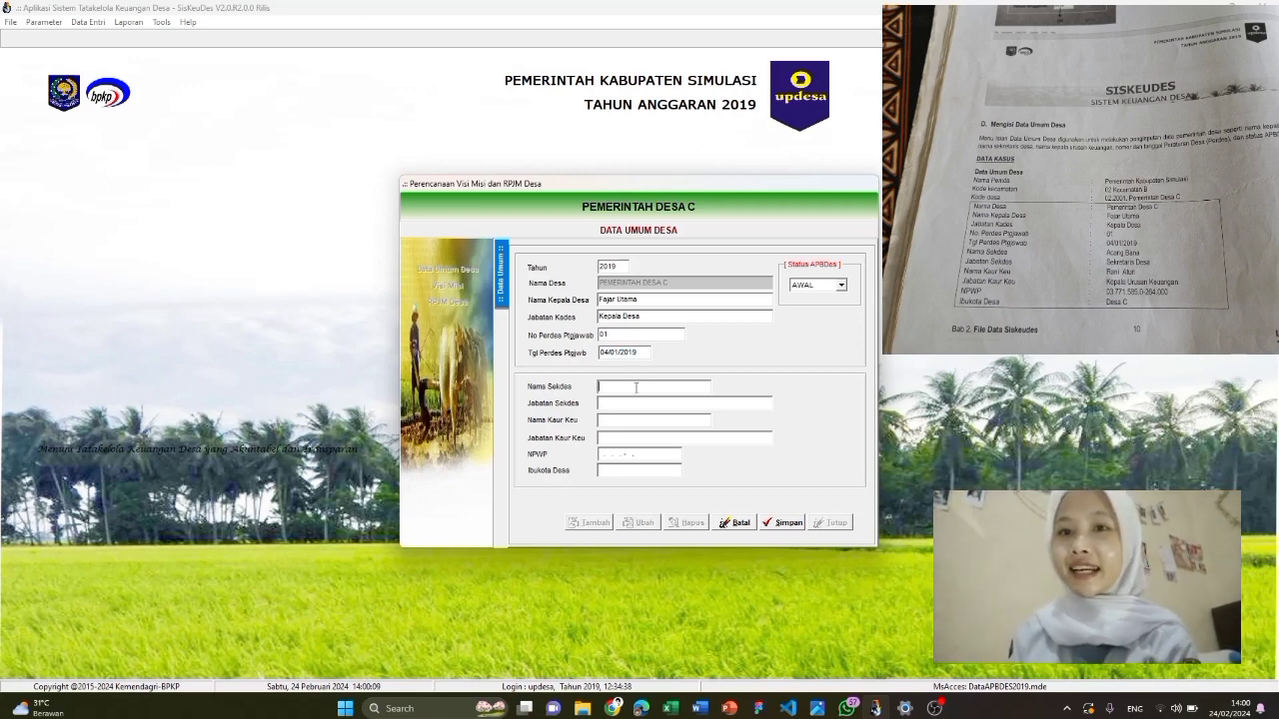
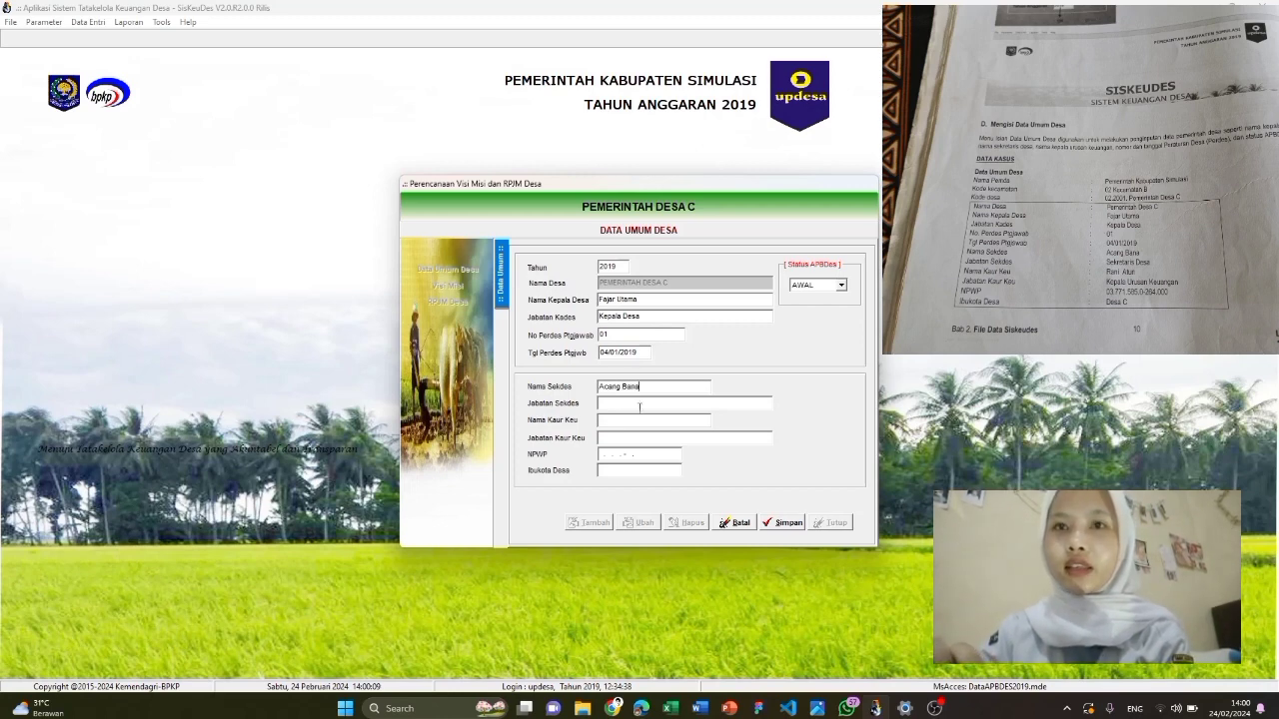
pyautogui.write('S')
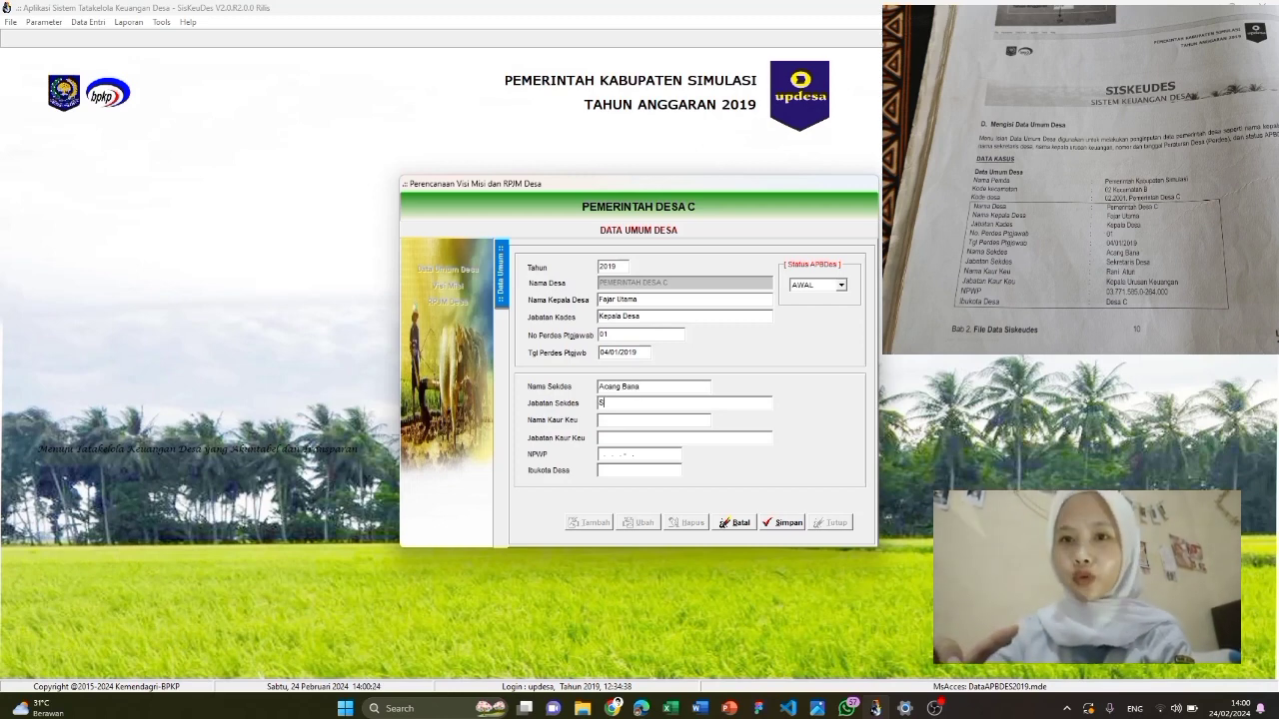
pyautogui.write('ekretaris Desa')
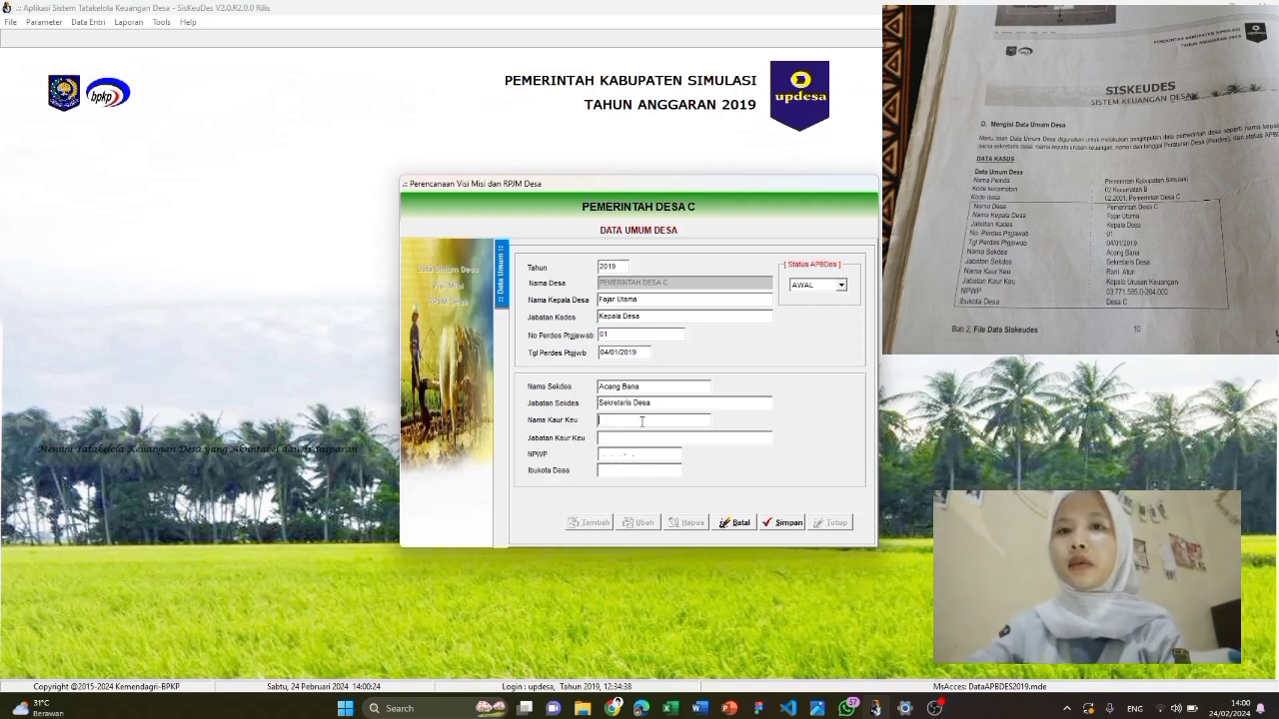
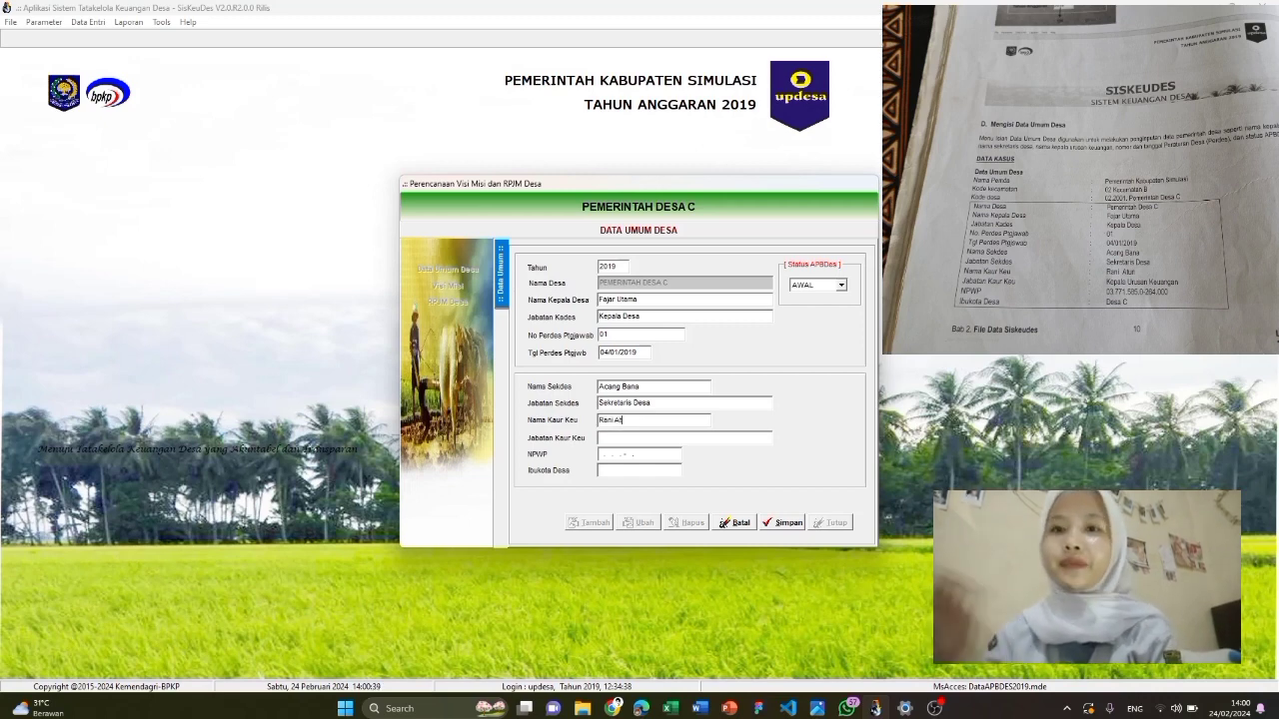
pyautogui.click(650, 437)
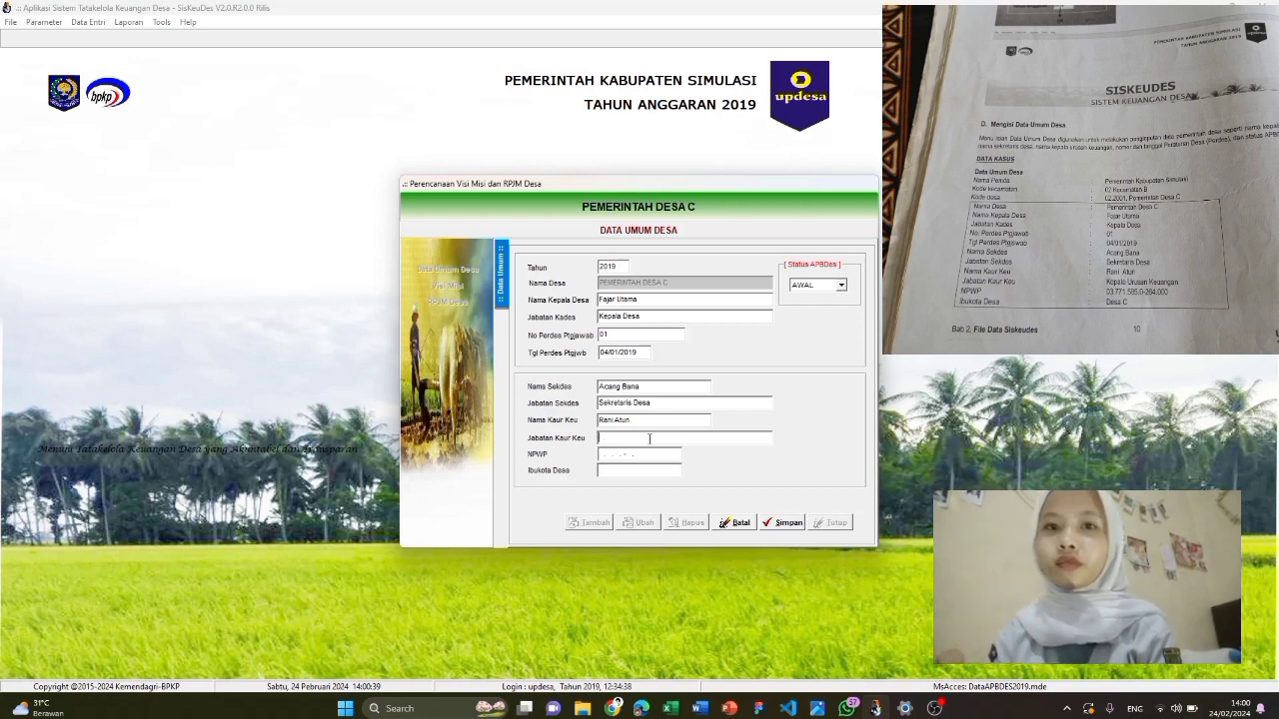
pyautogui.write('Kepal')
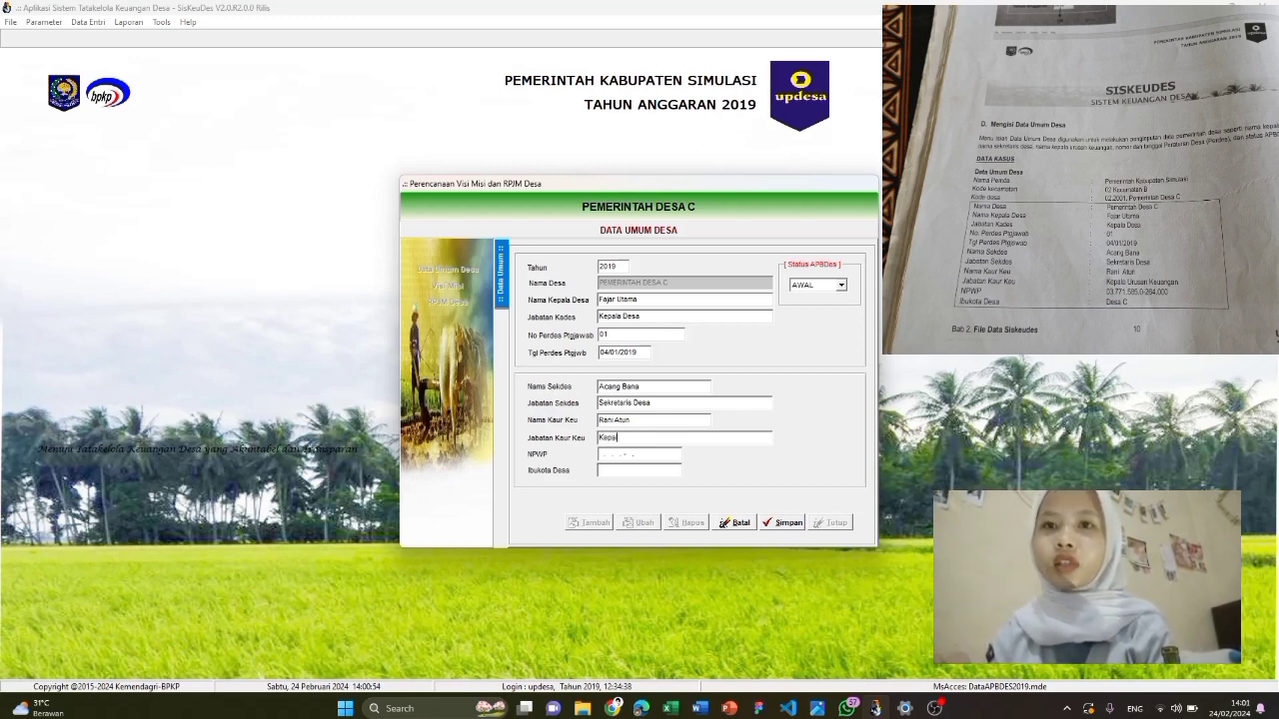
pyautogui.write('a Urusa')
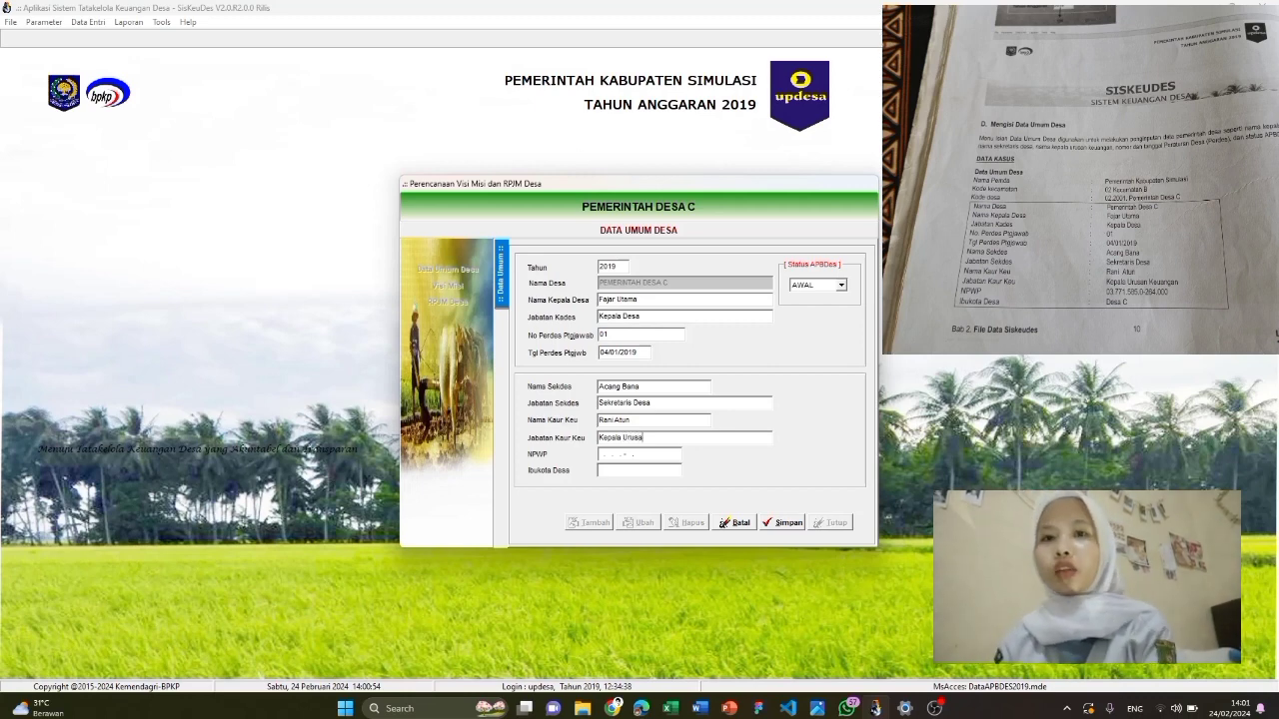
pyautogui.write('n Keuangan')
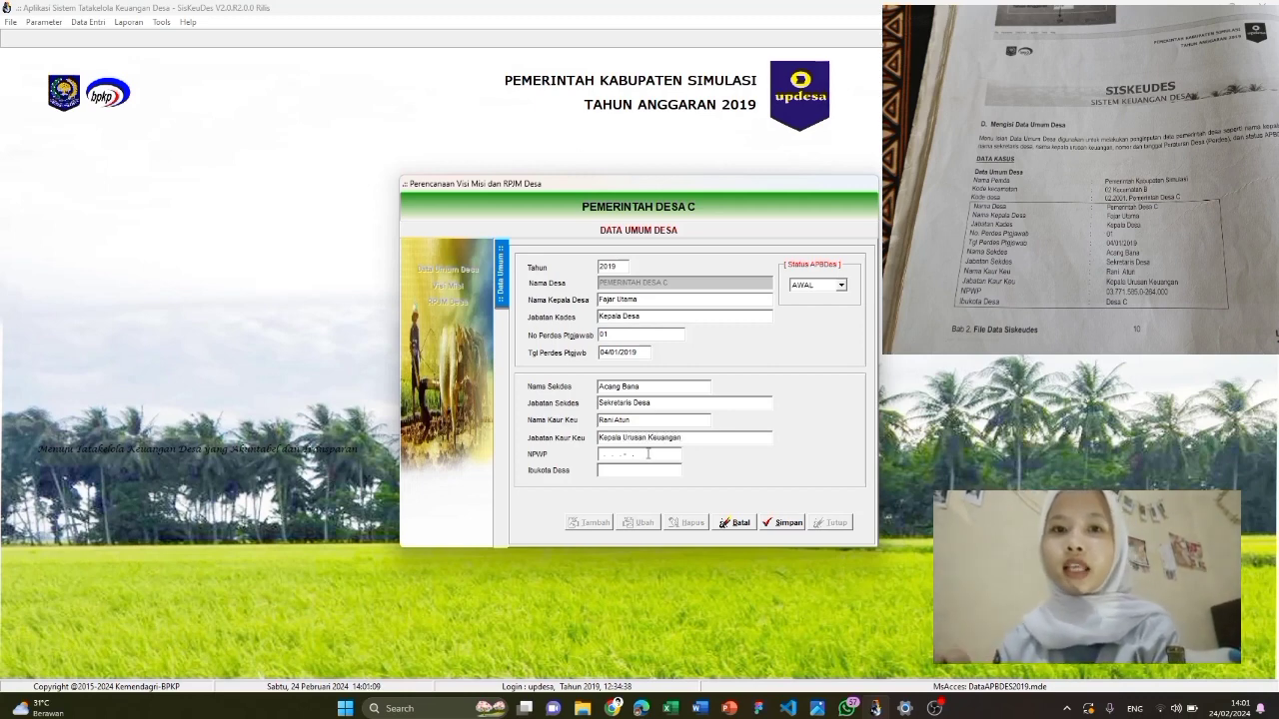
# Fill in the village NPWP, then save and close the general village data form
pyautogui.click(642, 454)
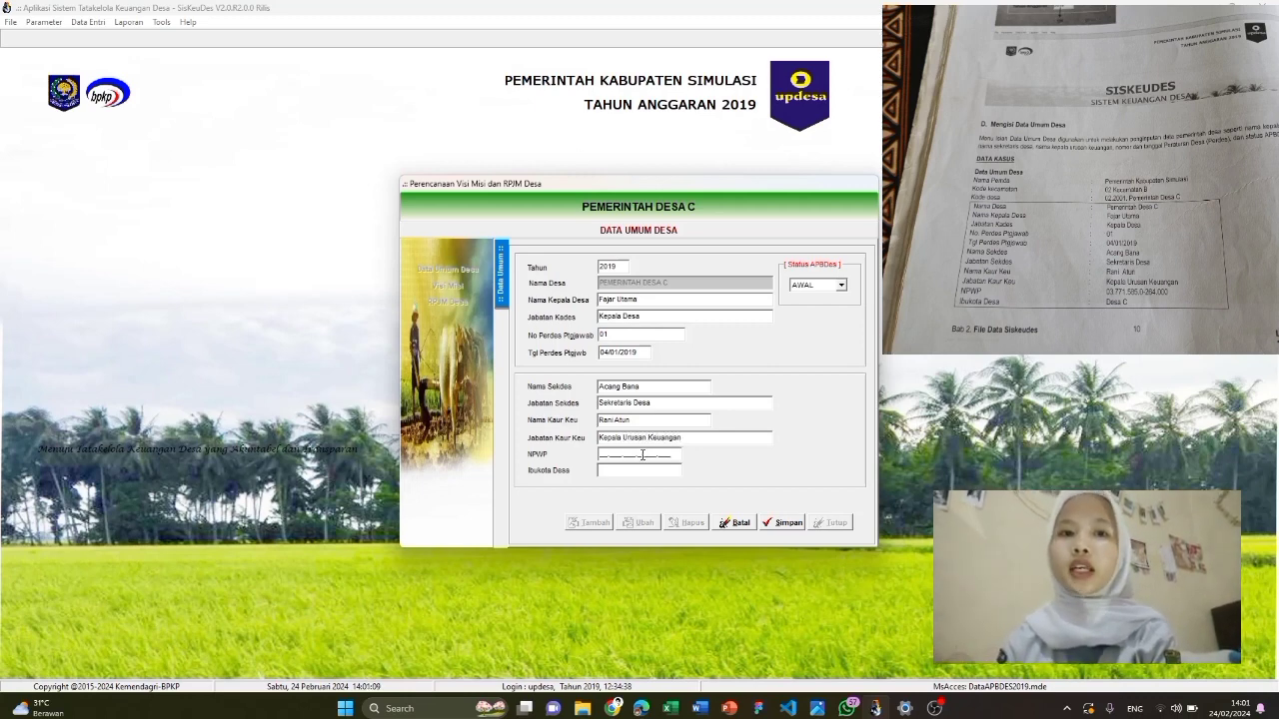
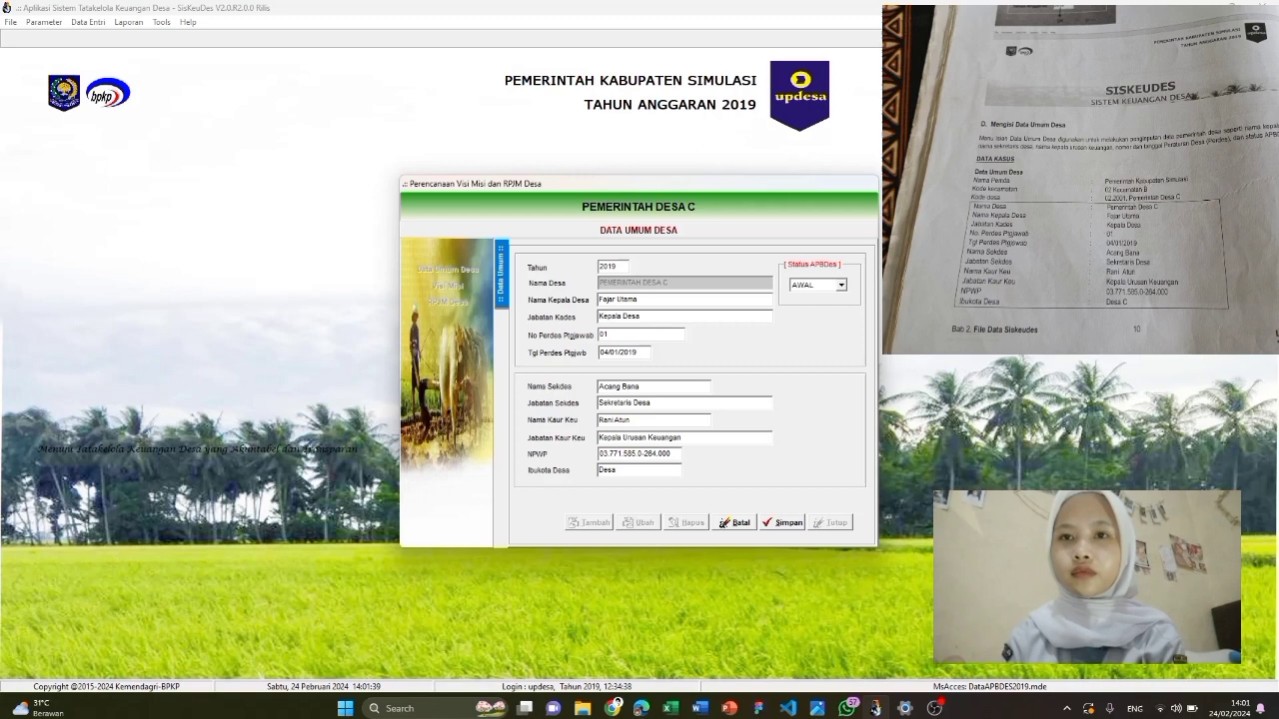
pyautogui.click(788, 523)
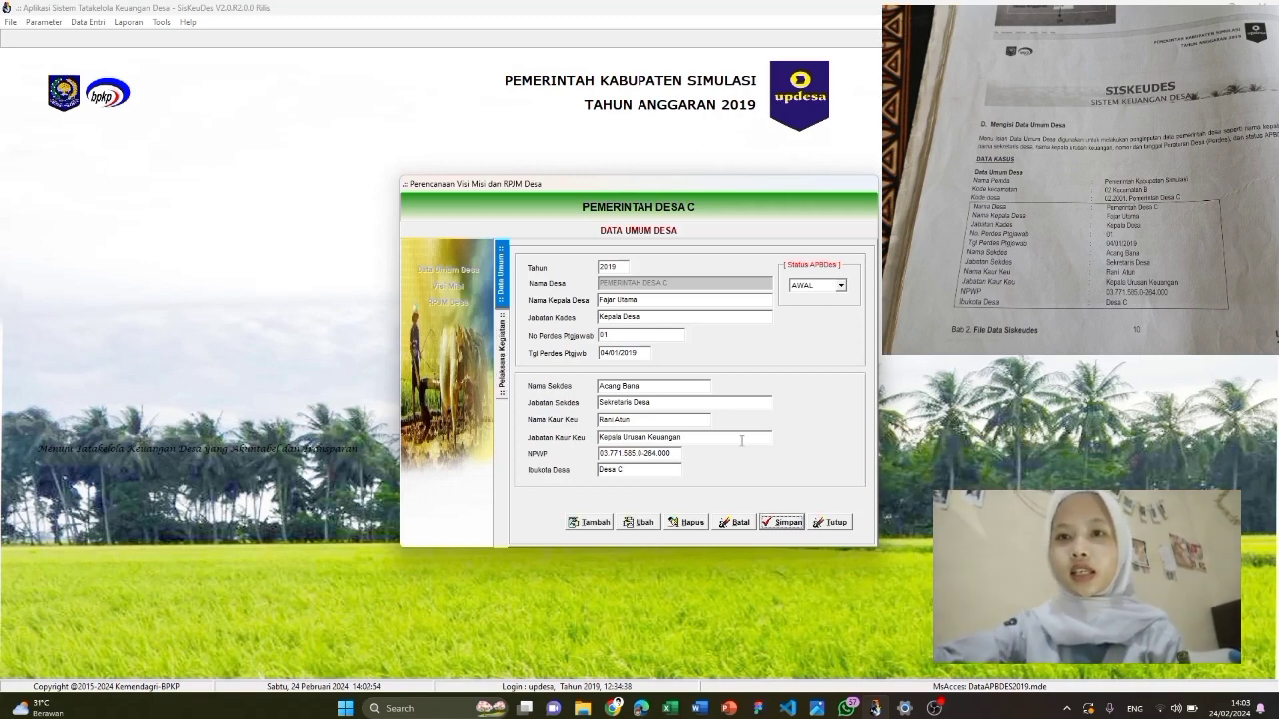
pyautogui.click(833, 523)
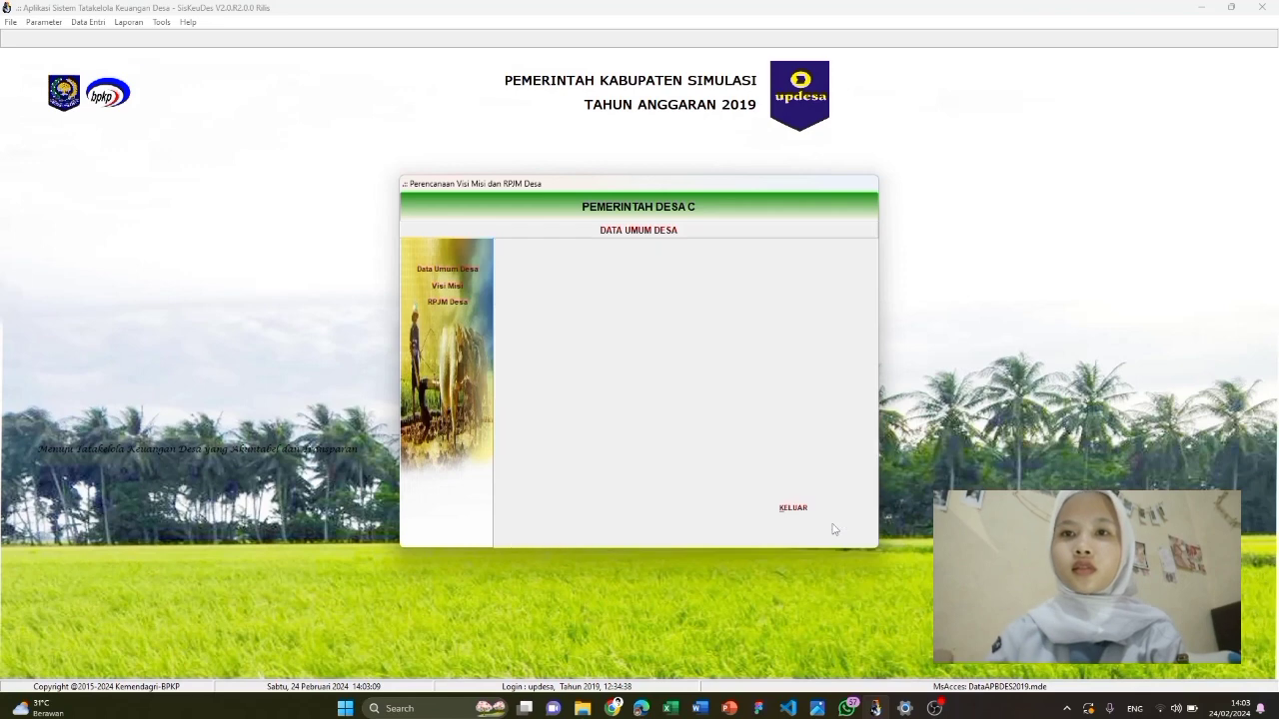
# Check the Visi Misi, RPJM Desa and general data forms, then exit the planning window
pyautogui.click(447, 286)
pyautogui.click(833, 524)
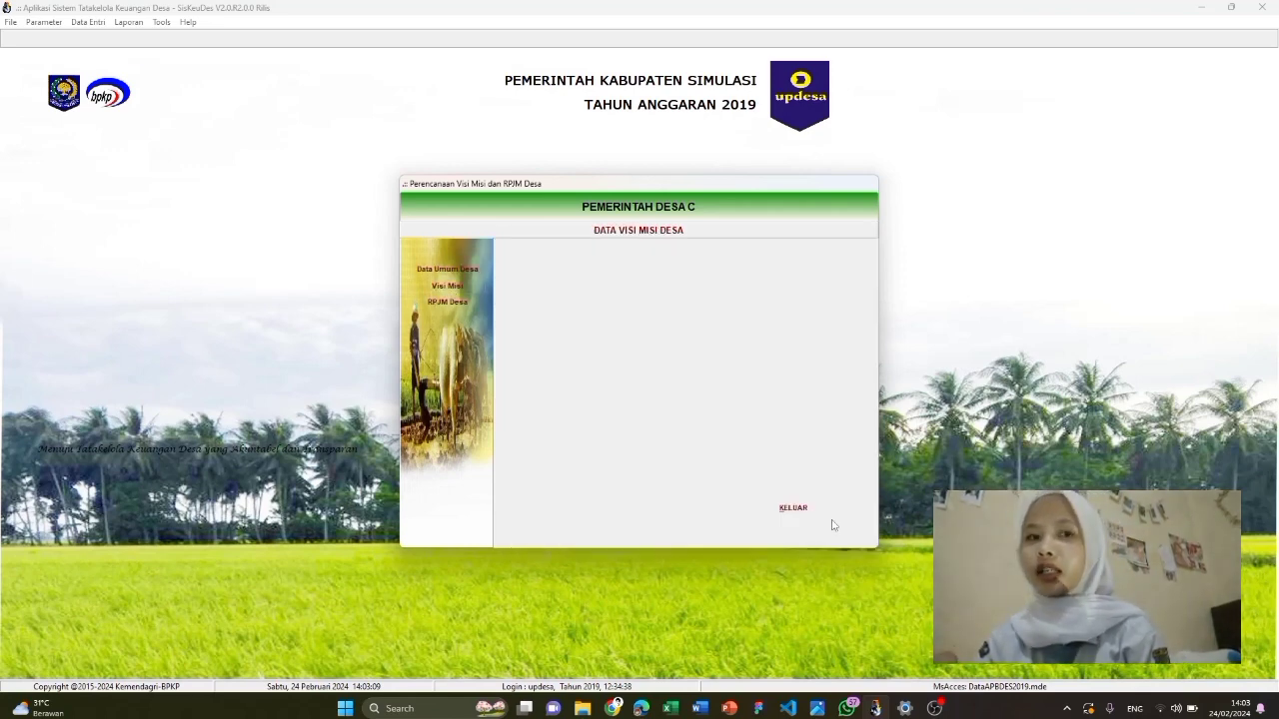
pyautogui.click(446, 302)
pyautogui.click(827, 525)
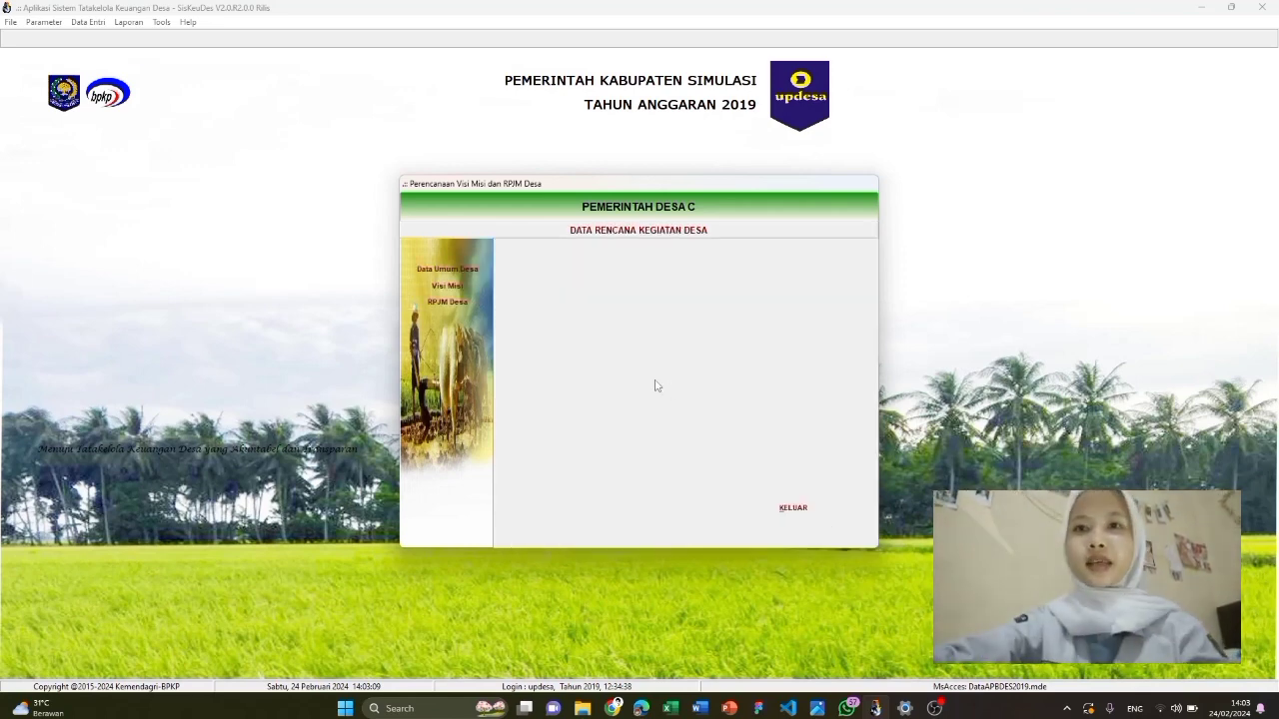
pyautogui.click(446, 269)
pyautogui.click(835, 523)
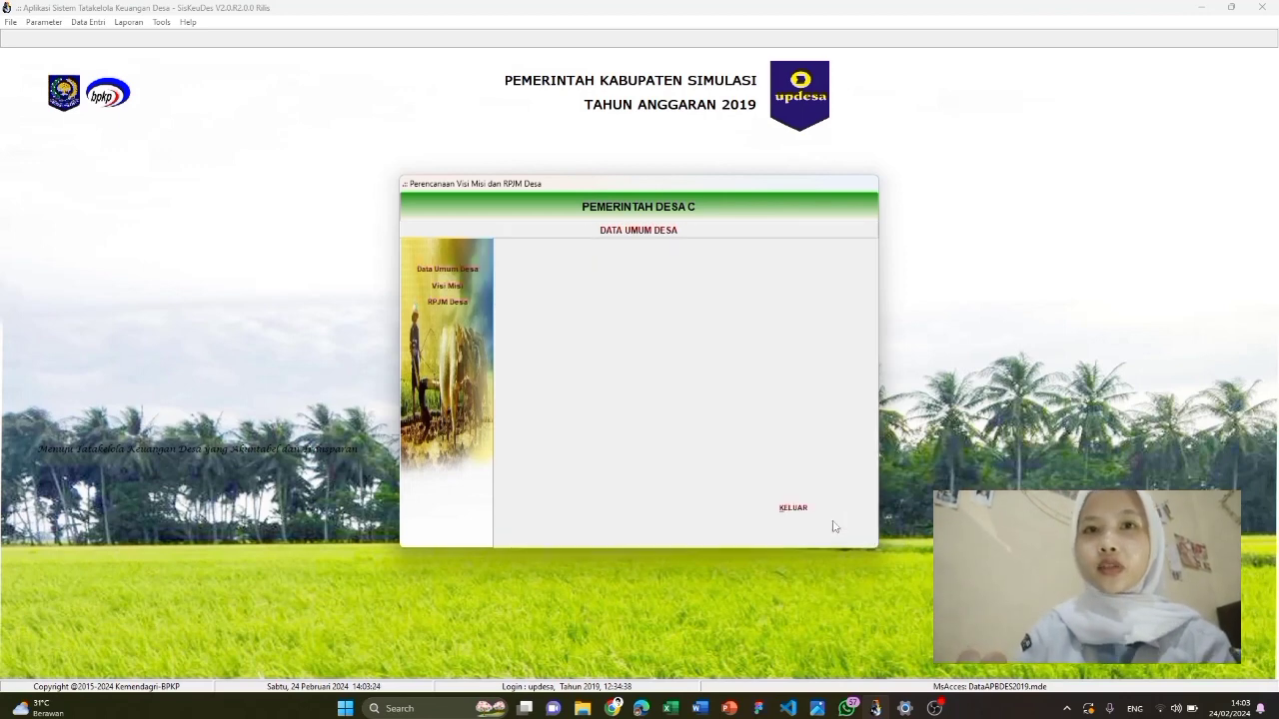
pyautogui.click(784, 513)
# Open Isian Data Anggaran under Data Entri and bring up the Bidang and Kegiatan panel
pyautogui.click(88, 22)
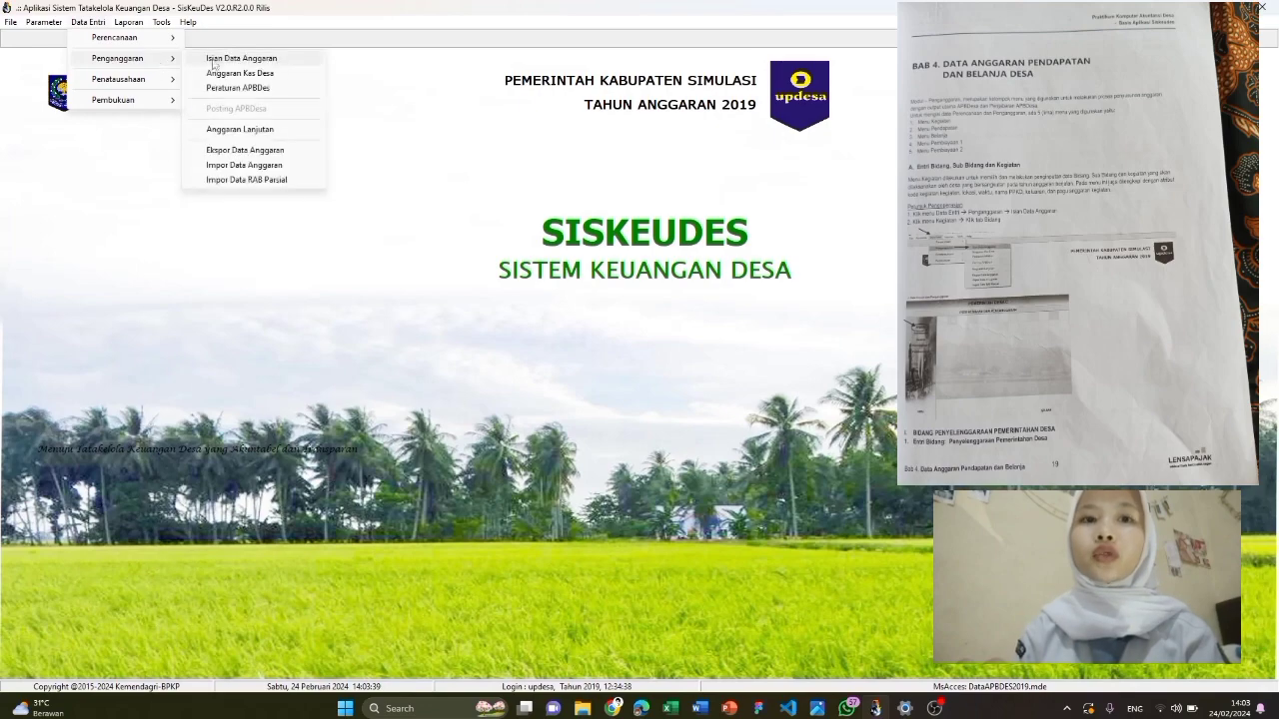
pyautogui.click(228, 62)
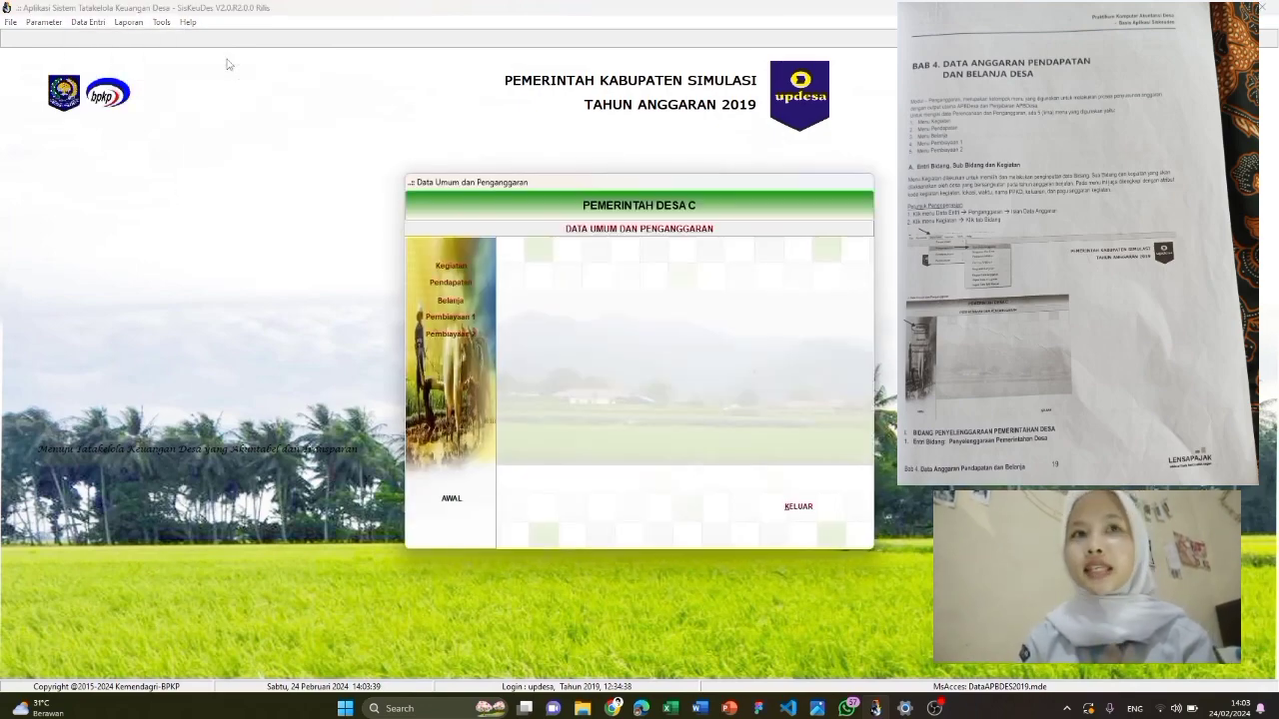
pyautogui.click(449, 267)
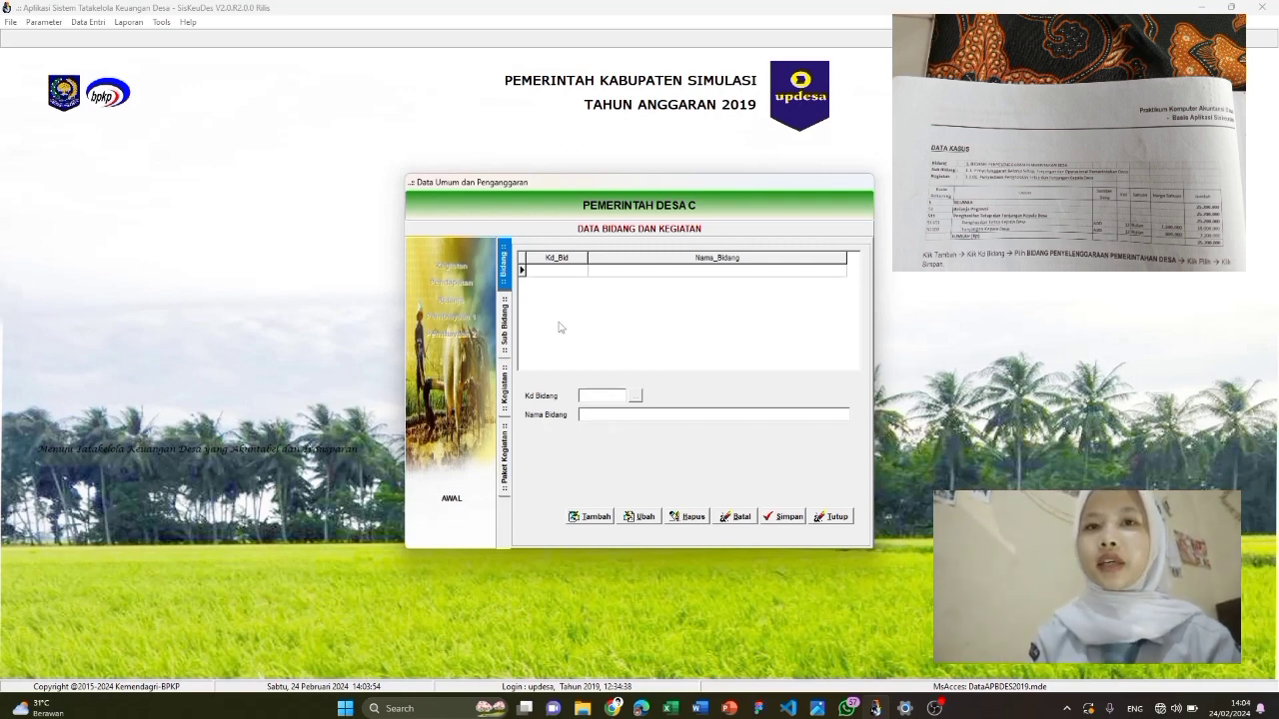
# Add and save Bidang Penyelenggaraan Pemerintahan Desa
pyautogui.click(589, 516)
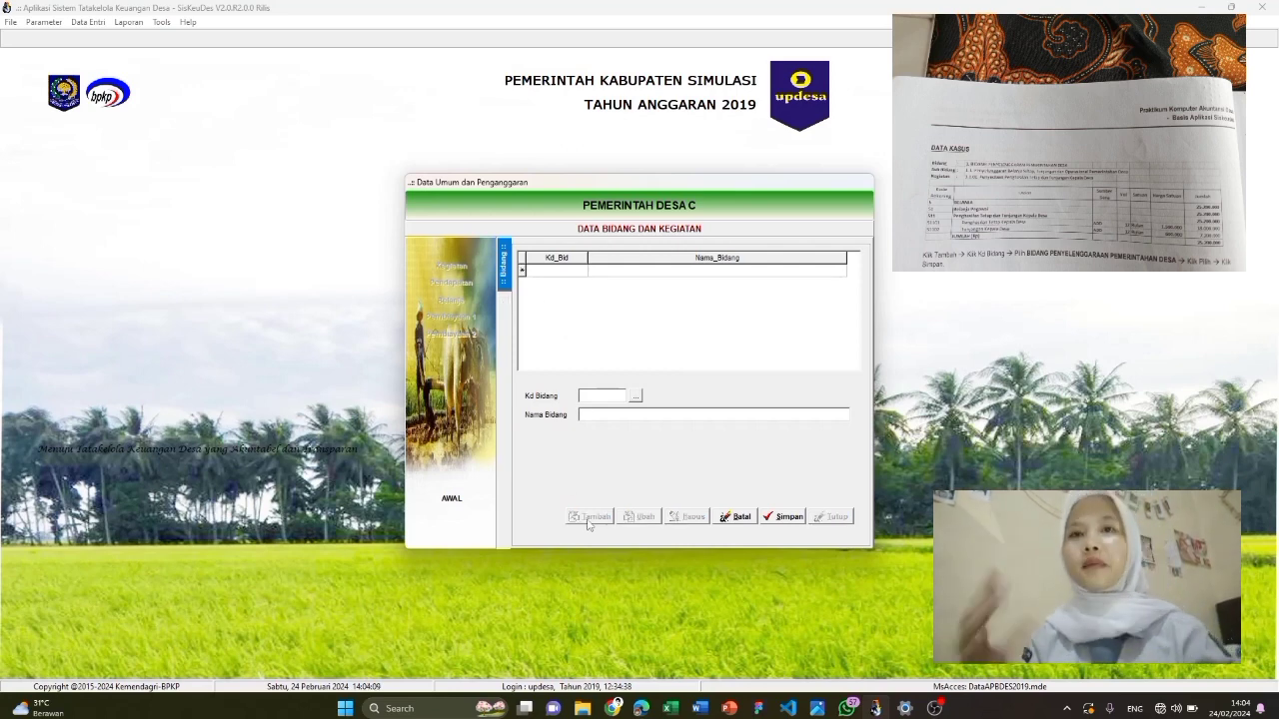
pyautogui.click(635, 396)
pyautogui.click(623, 282)
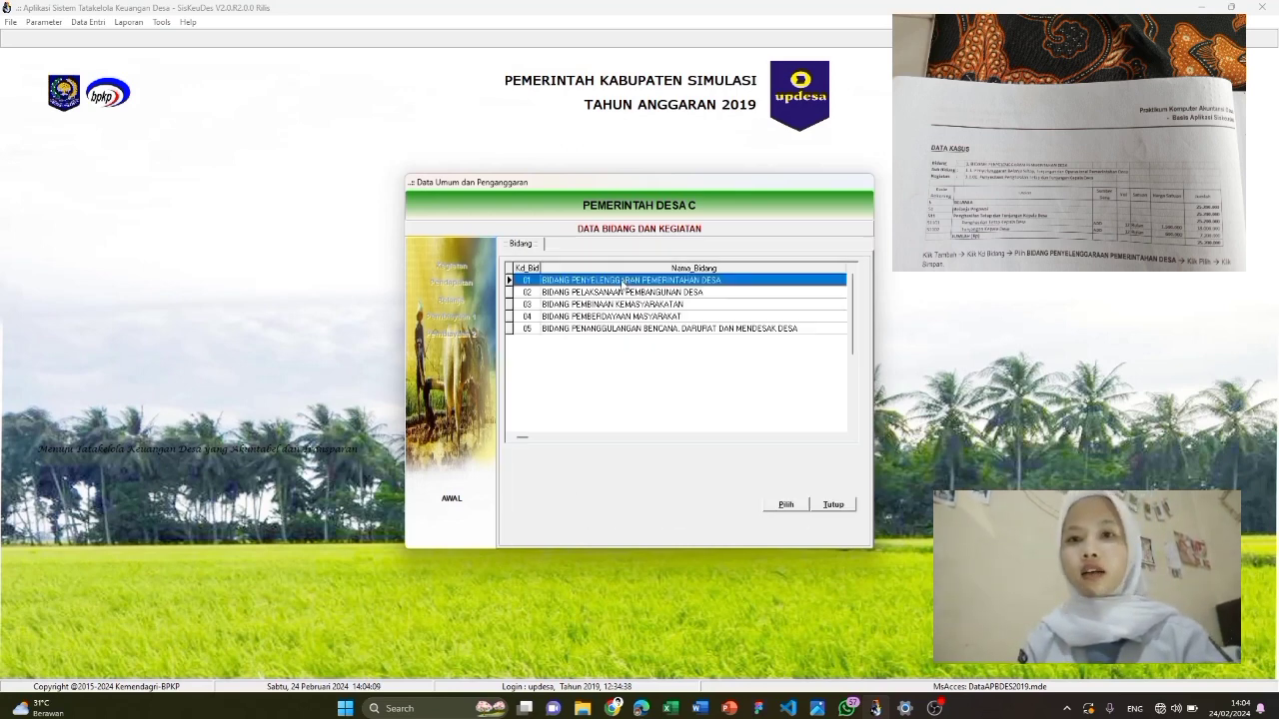
pyautogui.click(788, 504)
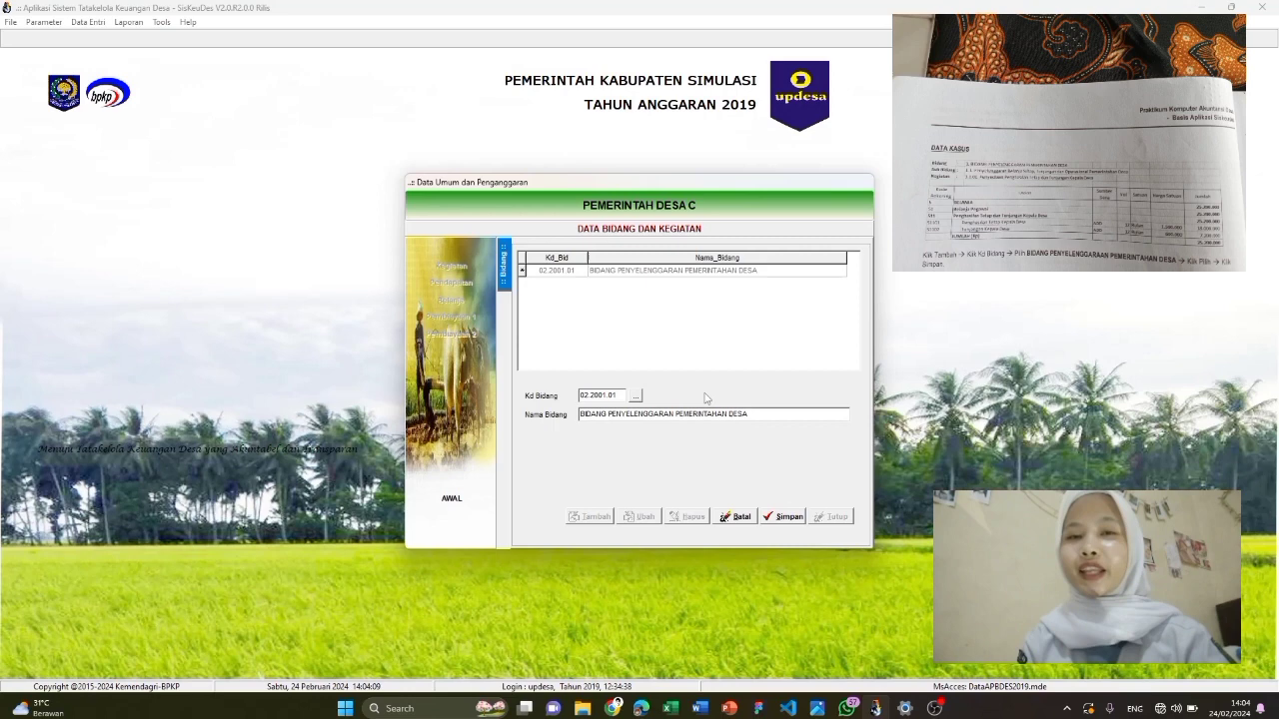
pyautogui.click(783, 517)
# Add Sub Bidang 01.01 Penyelenggaraan Belanja Siltap, Tunjangan dan Operasional, then begin a new Kegiatan
pyautogui.doubleClick(660, 272)
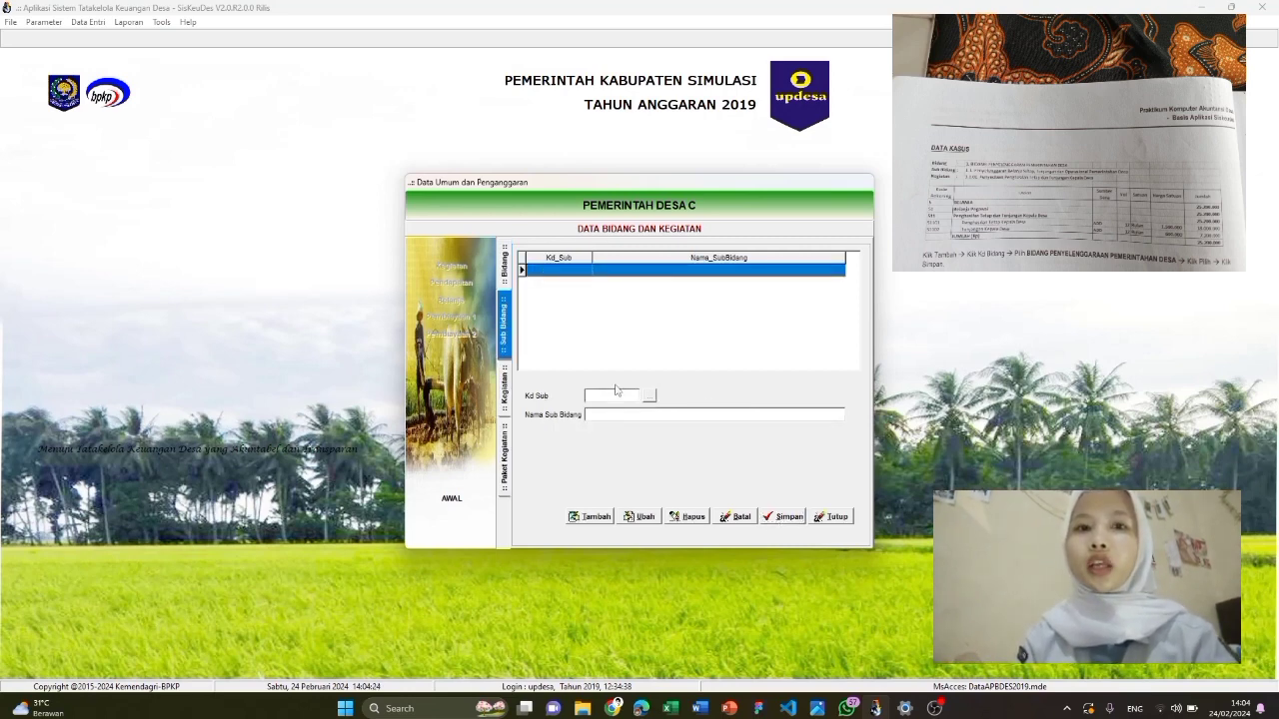
pyautogui.click(590, 517)
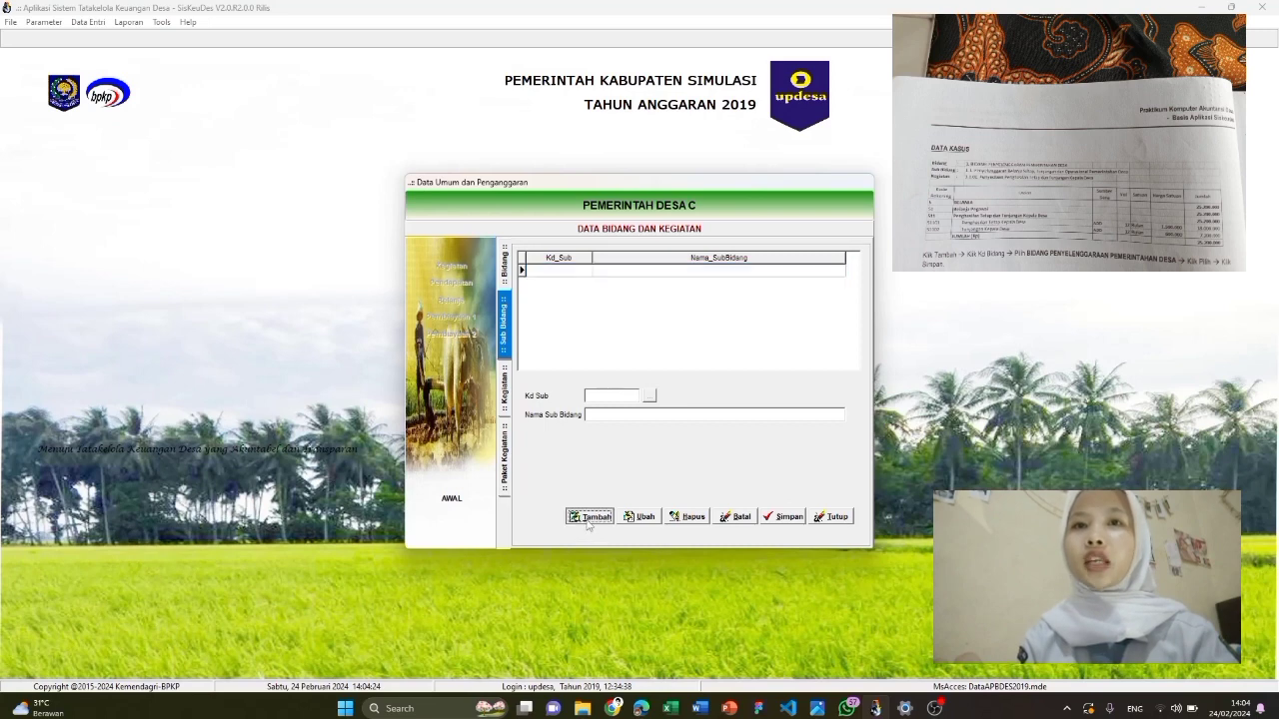
pyautogui.click(649, 395)
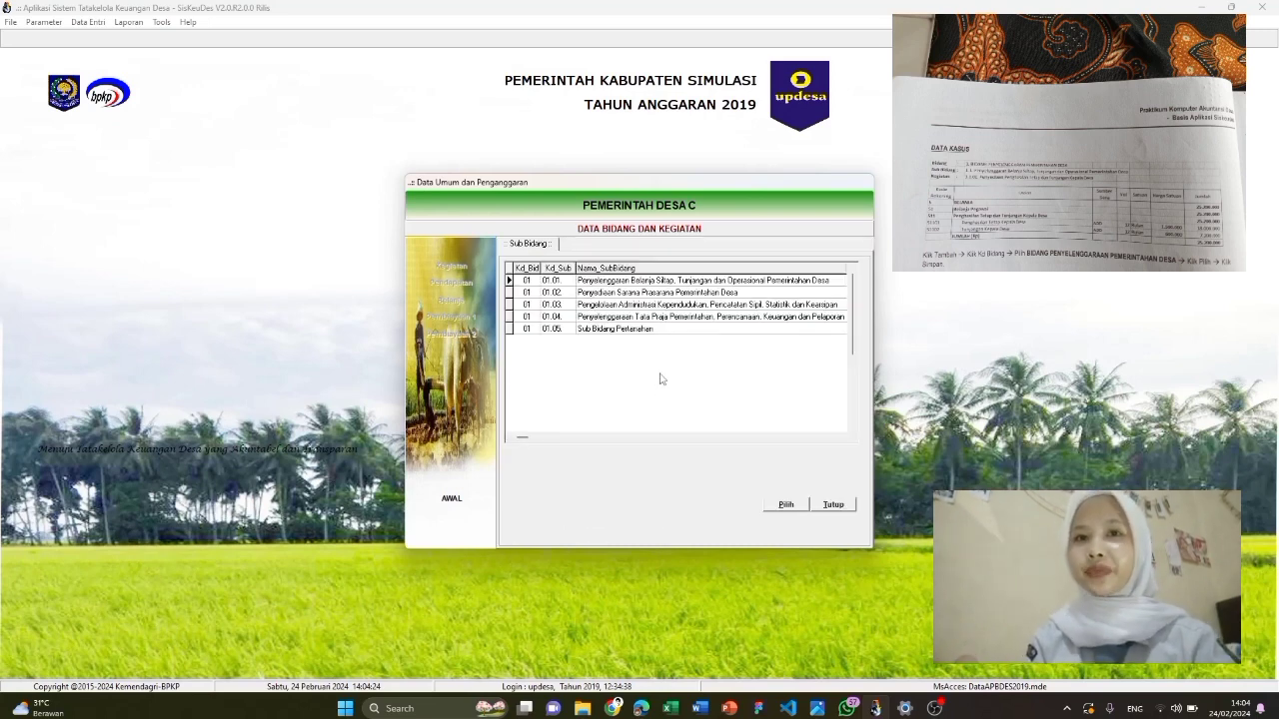
pyautogui.click(653, 285)
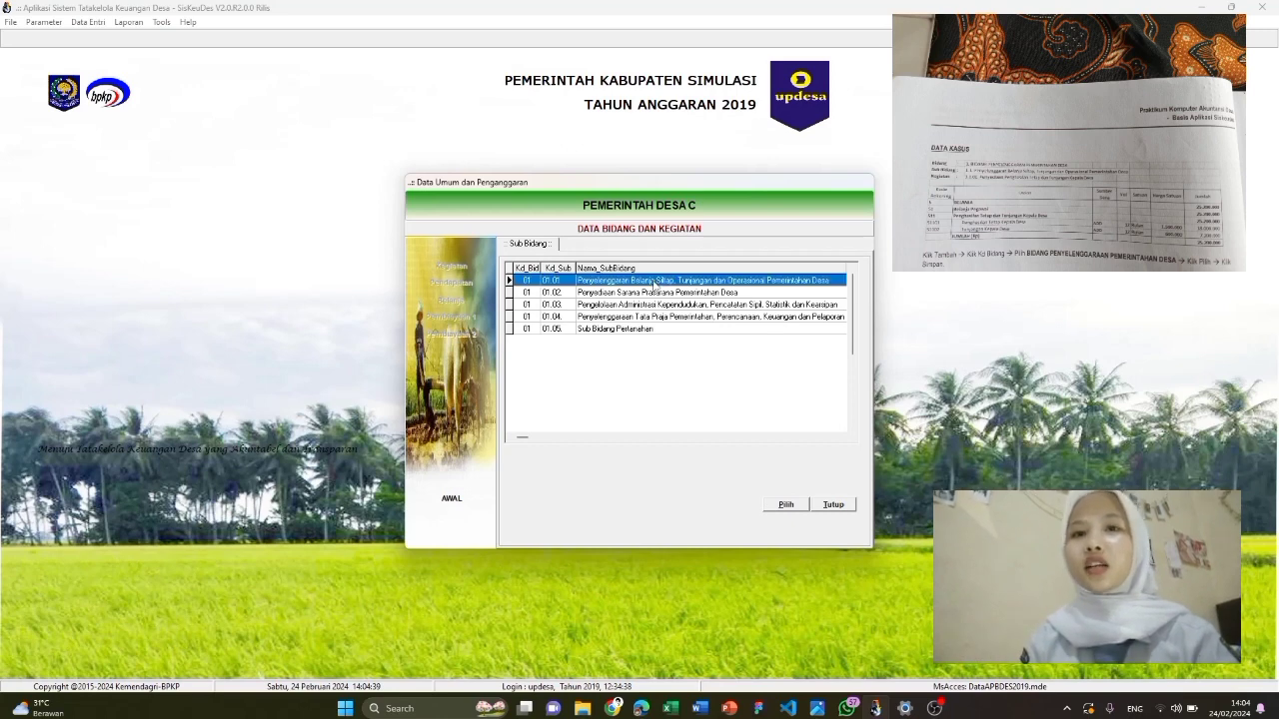
pyautogui.click(783, 507)
pyautogui.click(799, 517)
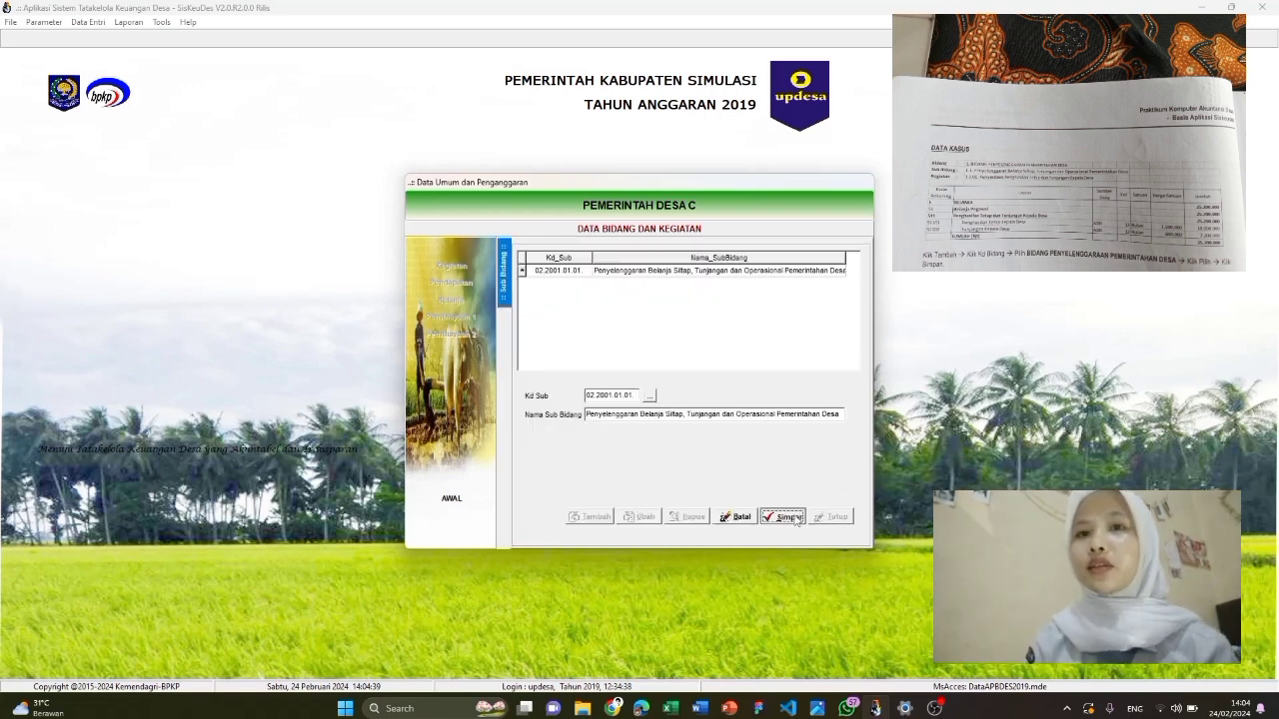
pyautogui.doubleClick(728, 275)
pyautogui.click(594, 518)
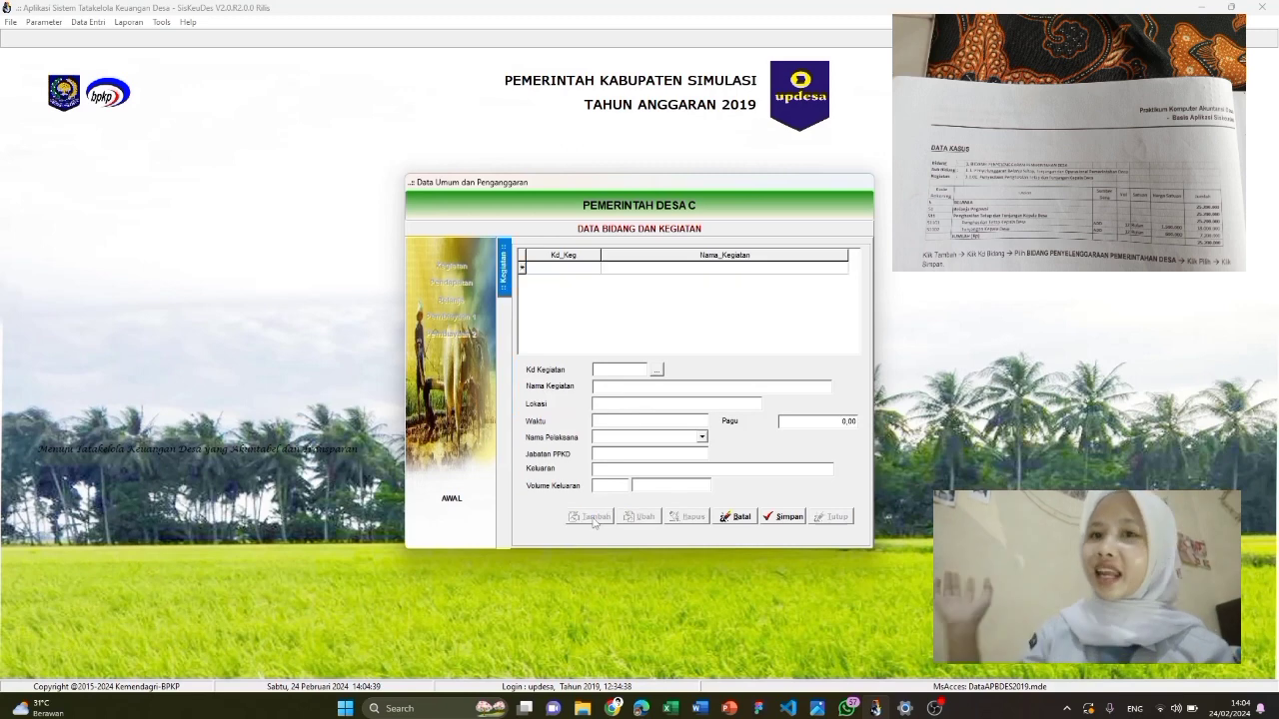
# Pick kegiatan 01.01.01 Tunjangan Kepala Desa and save it with Pagu 25.200.000
pyautogui.click(658, 369)
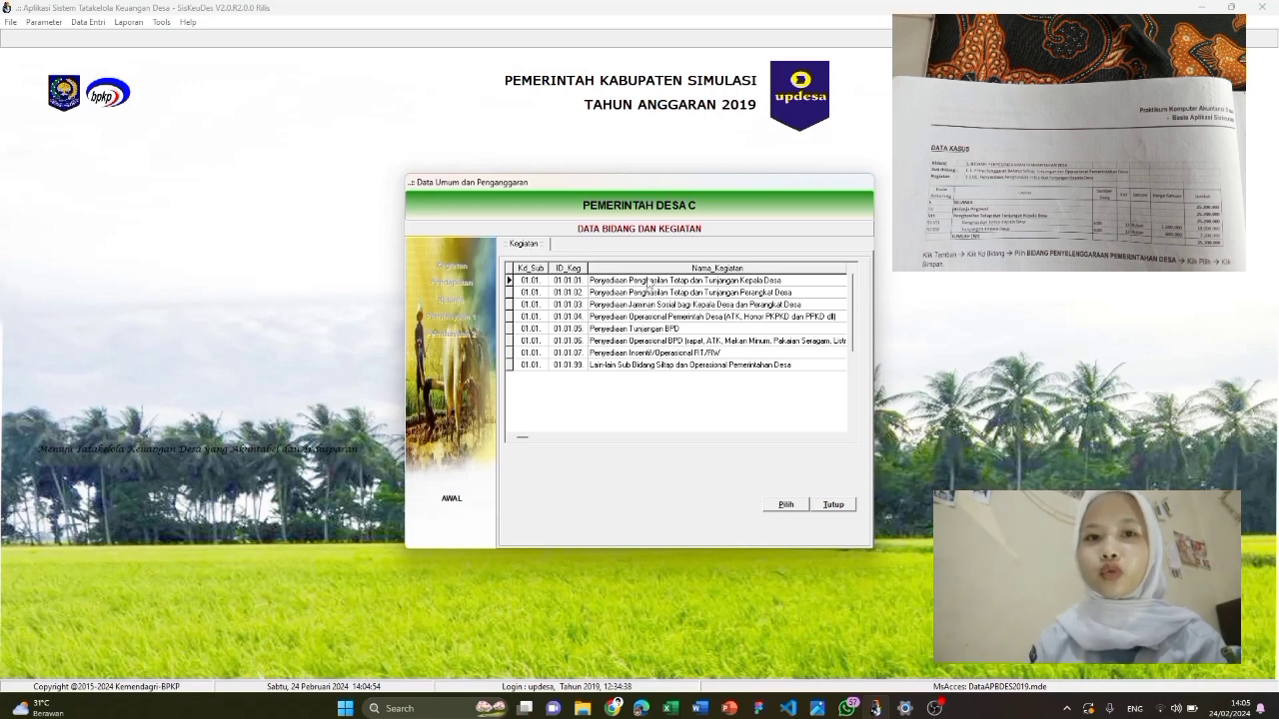
pyautogui.click(649, 281)
pyautogui.click(785, 505)
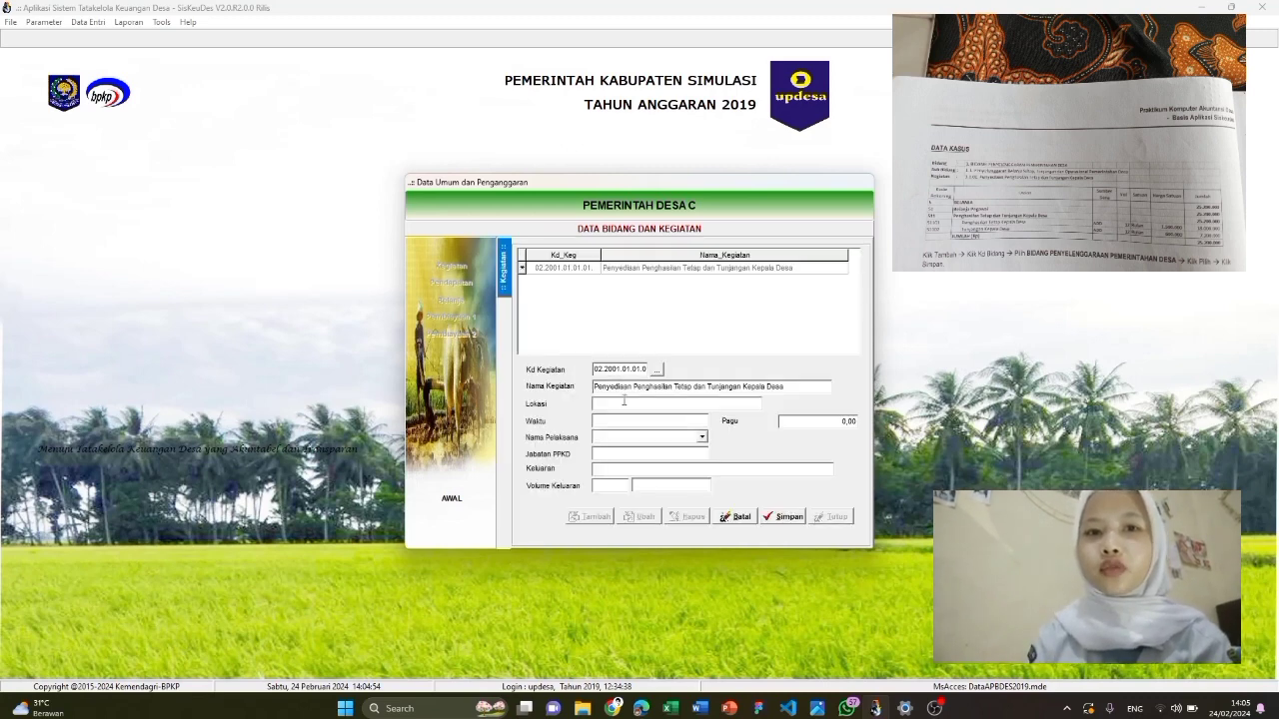
pyautogui.click(813, 419)
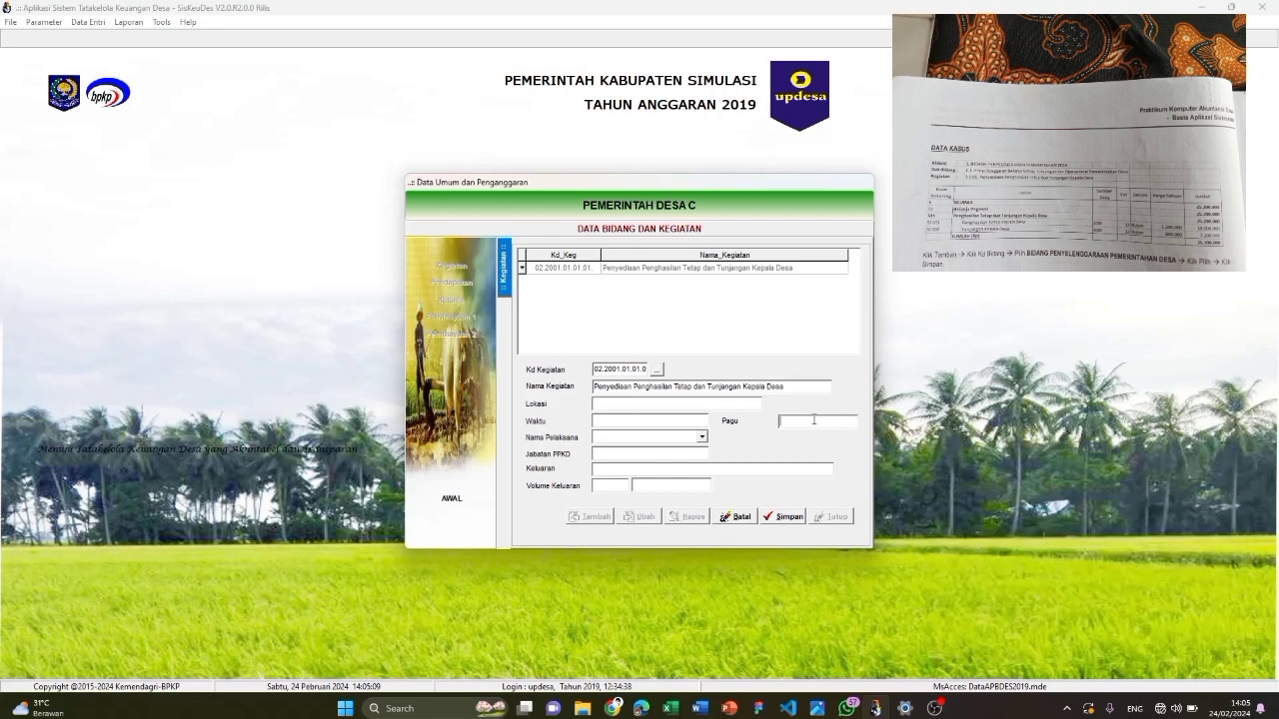
pyautogui.write('25200000')
pyautogui.click(790, 522)
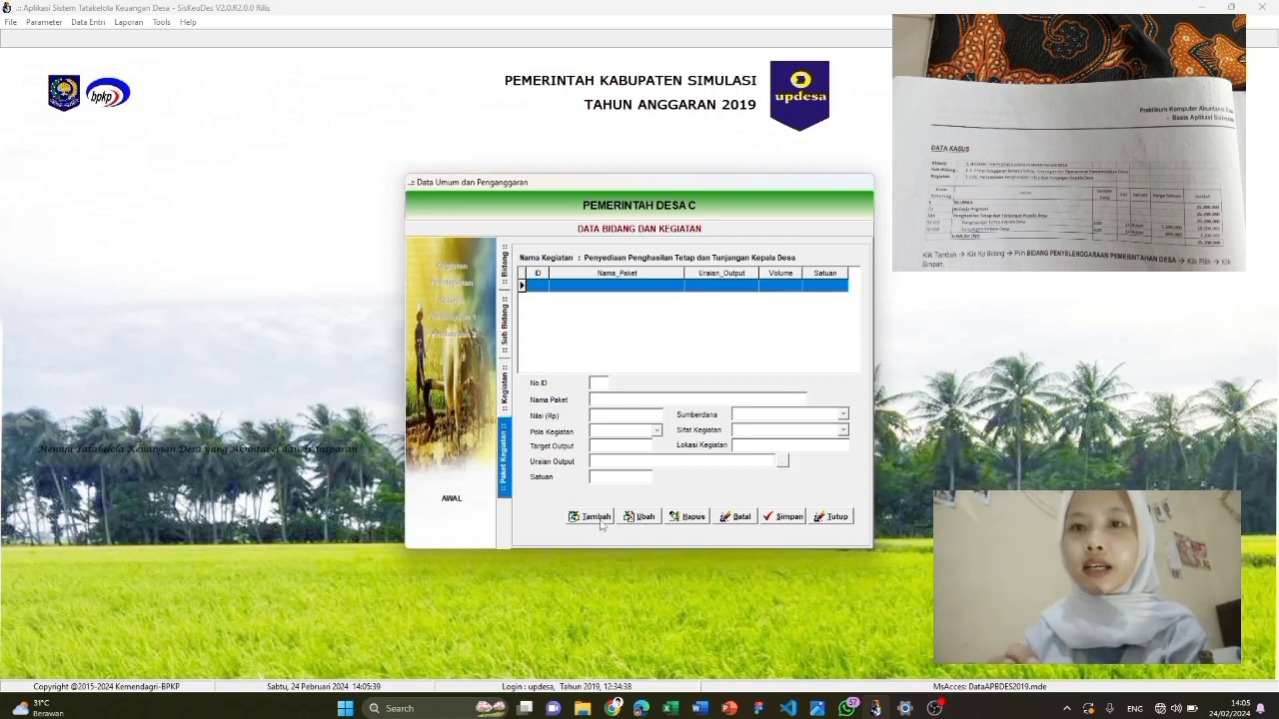
# Add kegiatan 01.01.02 Tunjangan Perangkat Desa with Pagu 108.000.000 and save it
pyautogui.click(502, 398)
pyautogui.click(587, 519)
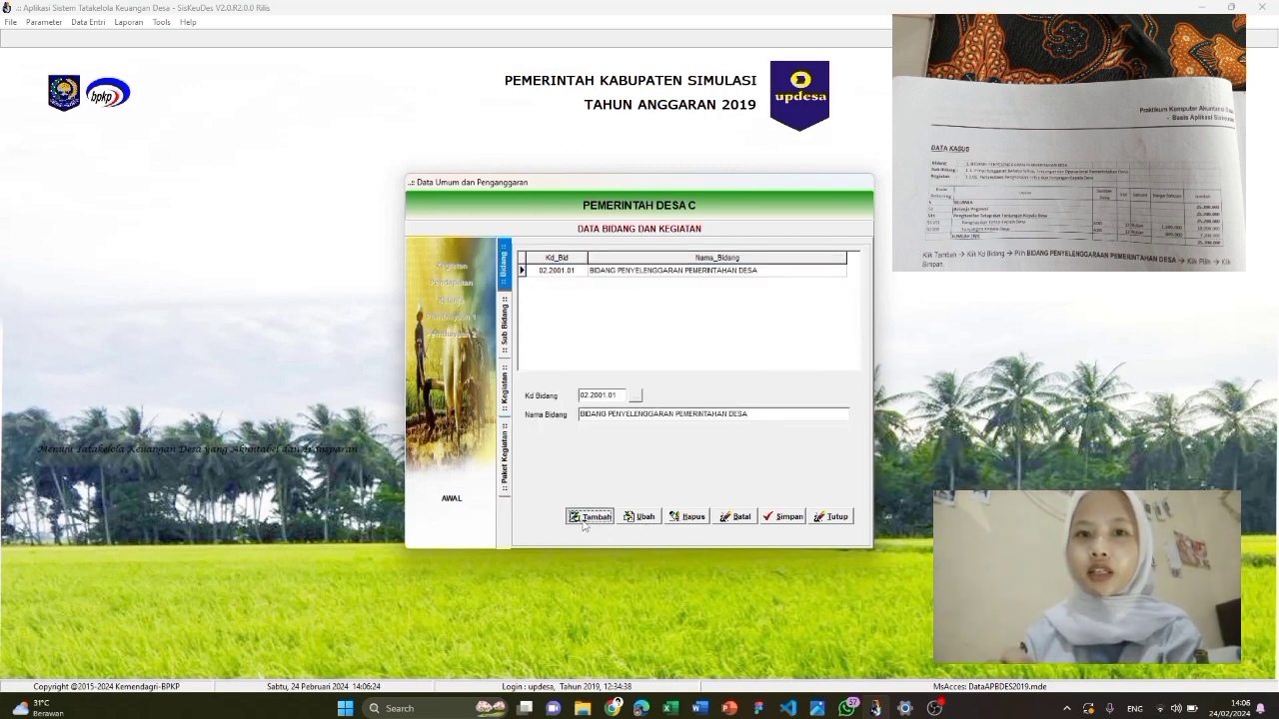
pyautogui.click(731, 521)
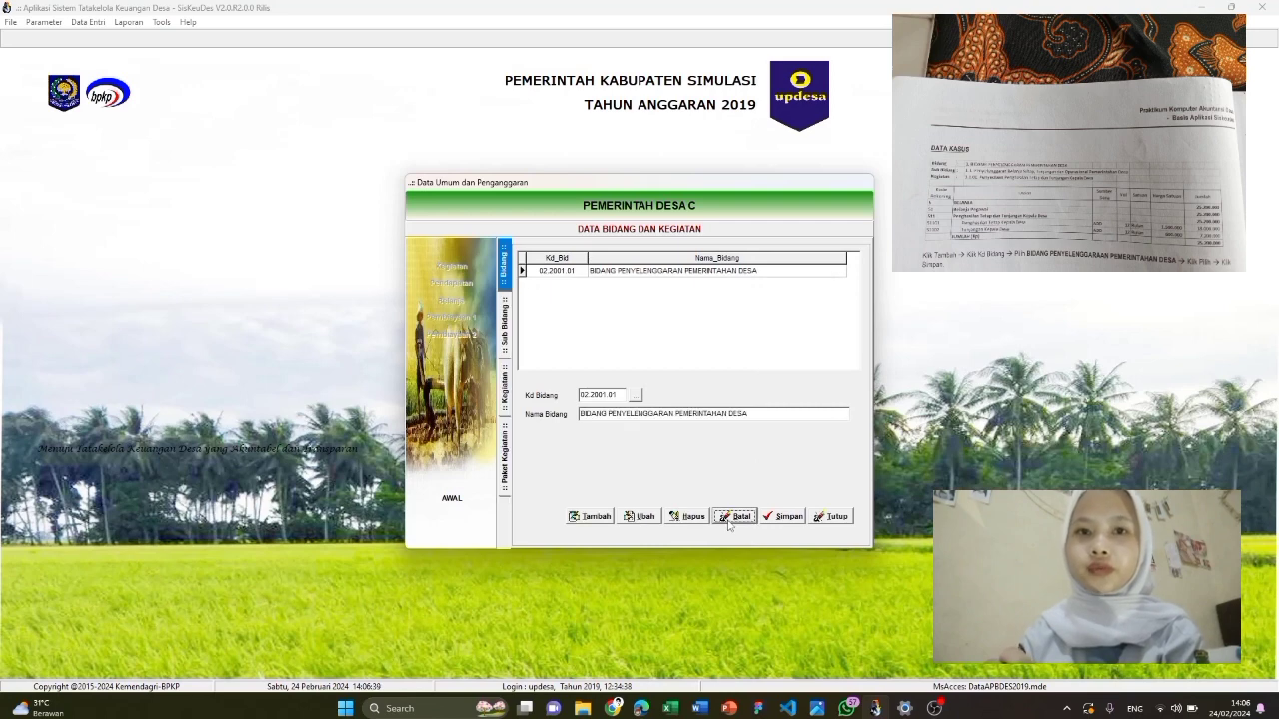
pyautogui.doubleClick(764, 271)
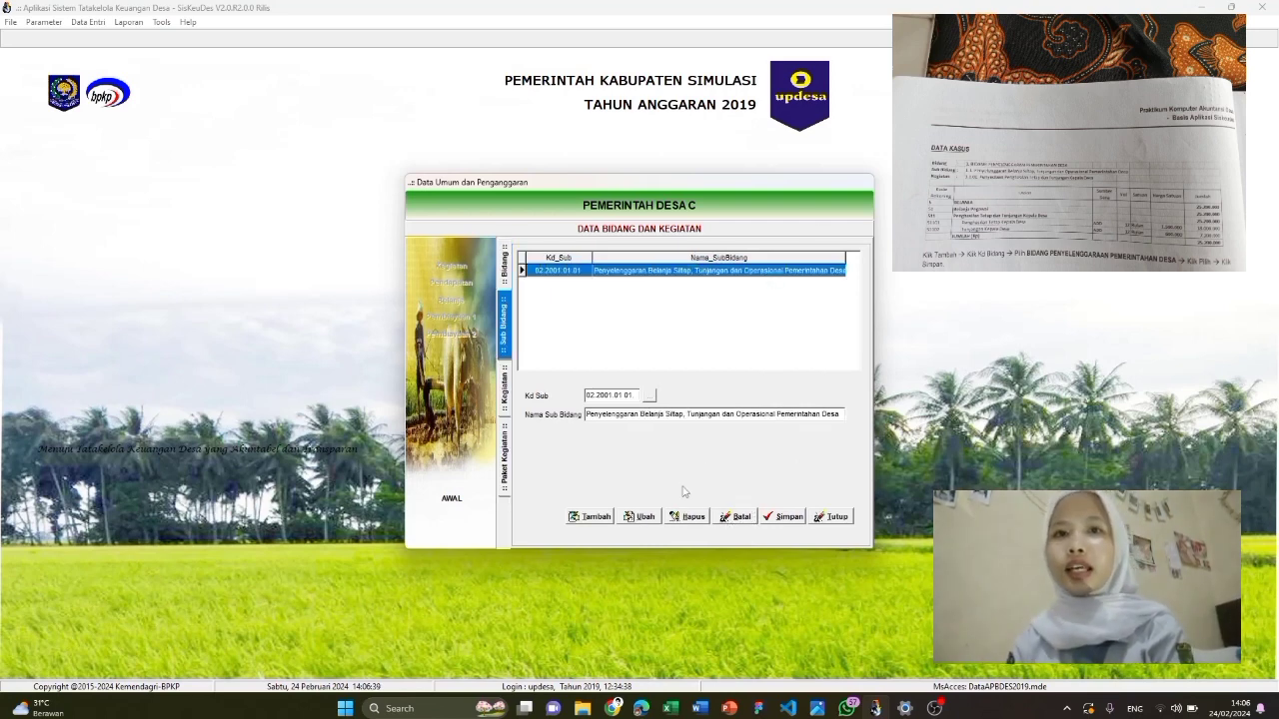
pyautogui.doubleClick(659, 272)
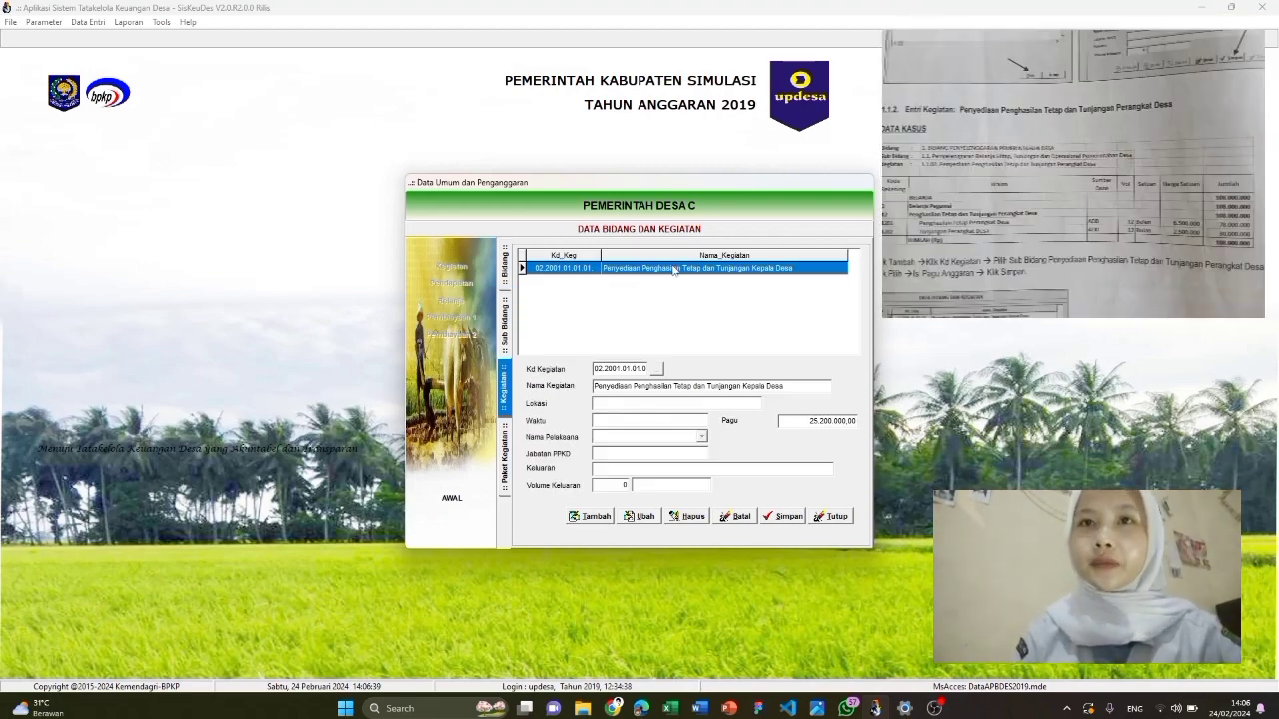
pyautogui.click(595, 516)
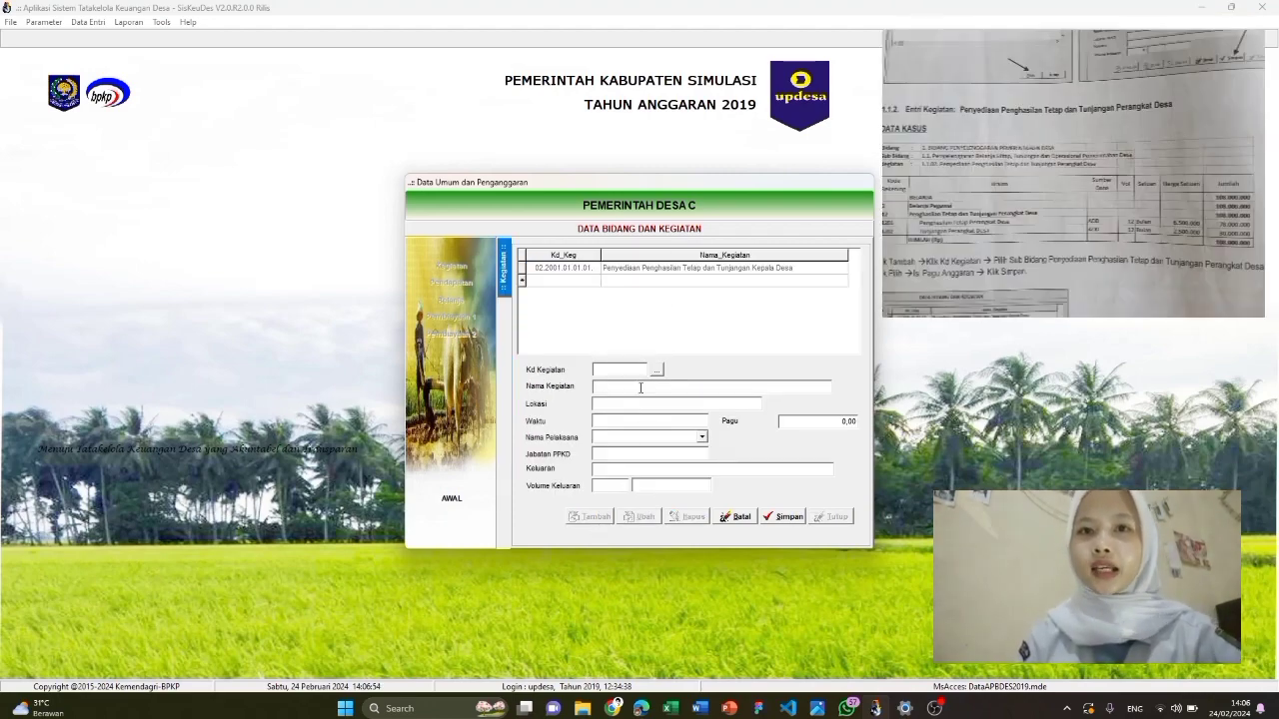
pyautogui.click(656, 368)
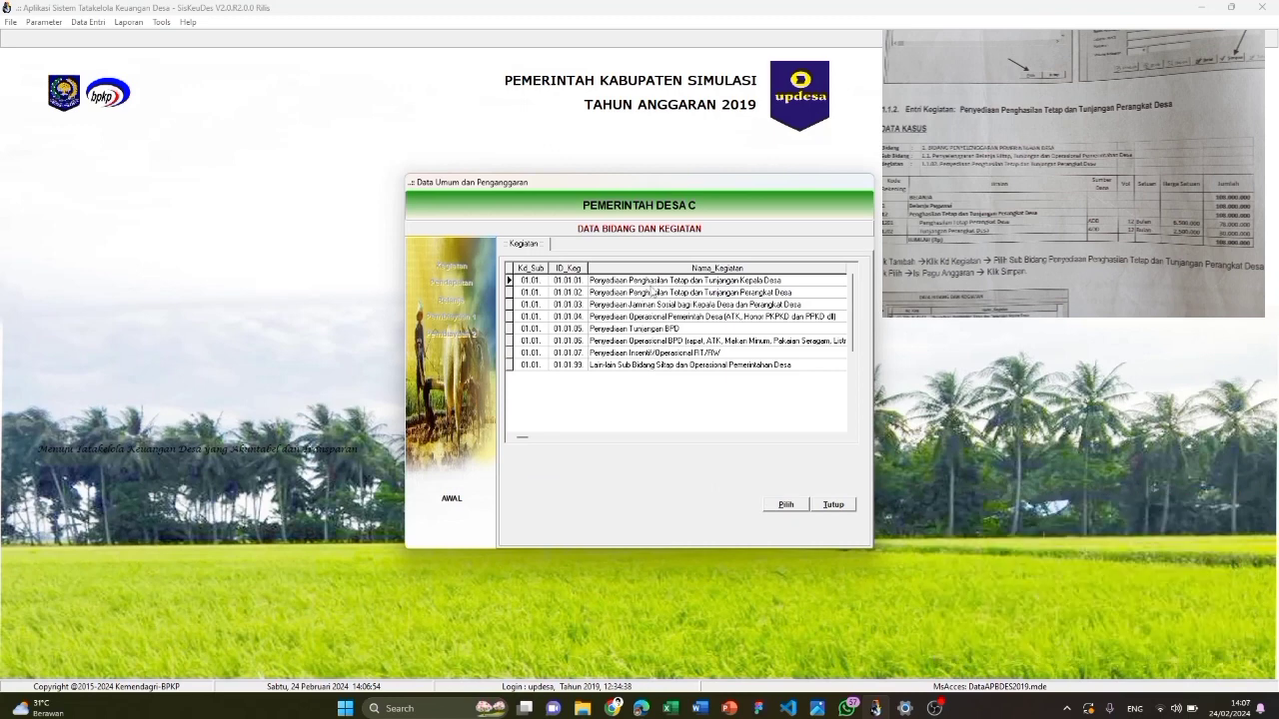
pyautogui.click(653, 292)
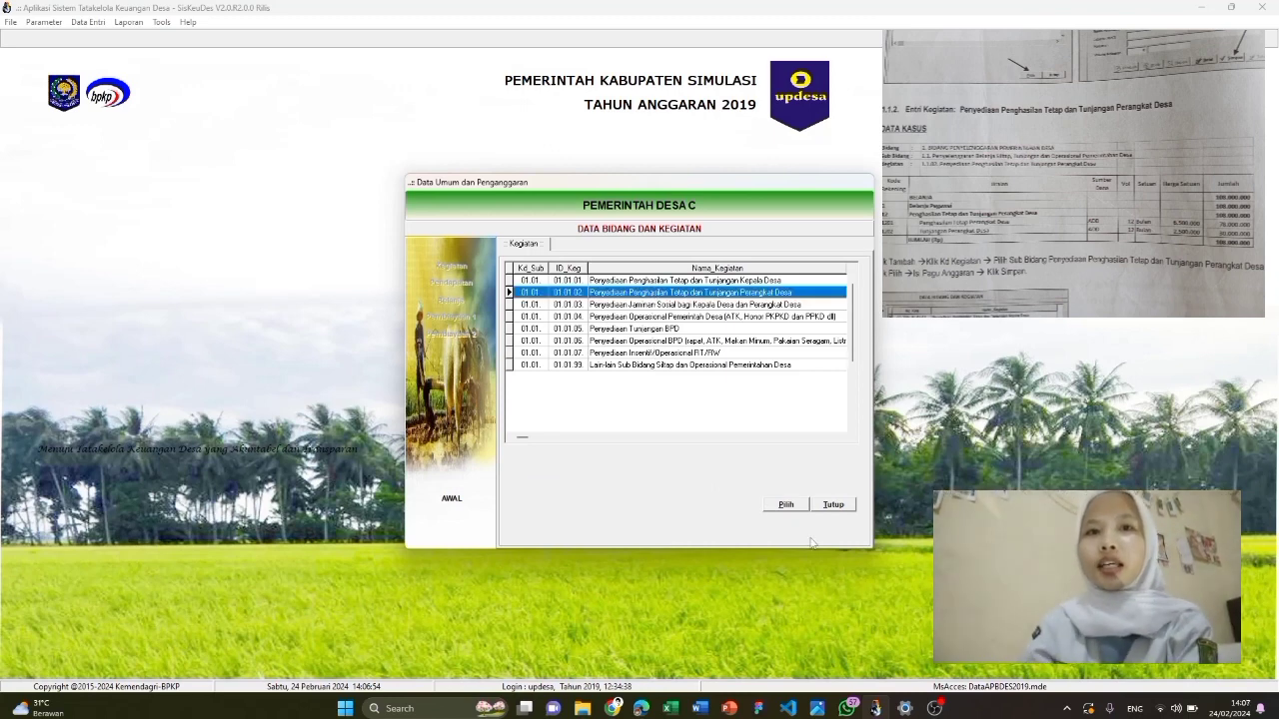
pyautogui.click(785, 505)
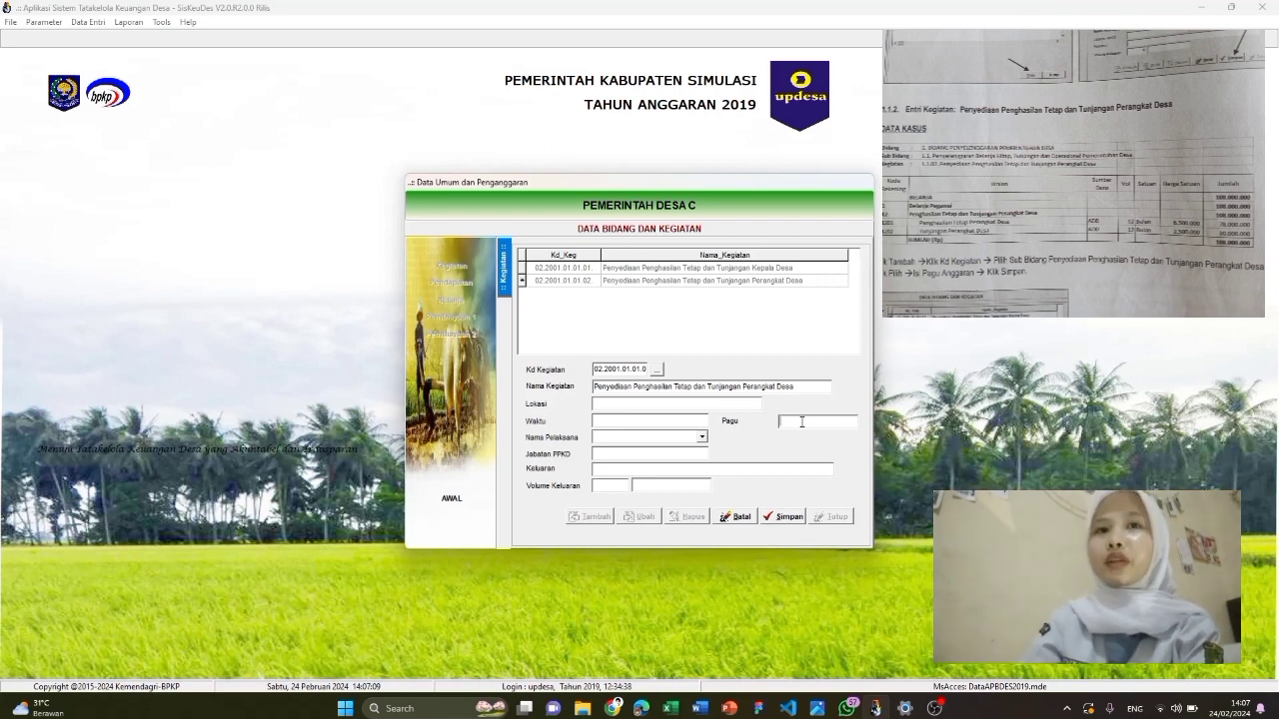
pyautogui.write('108')
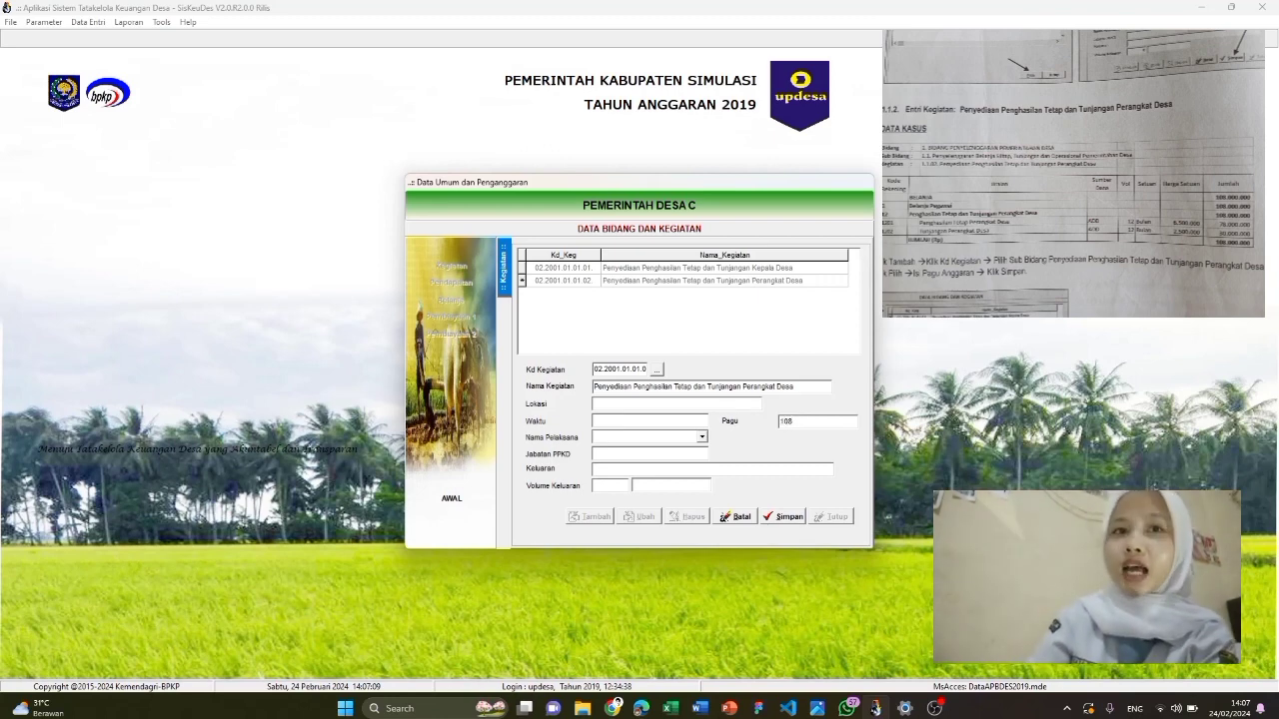
pyautogui.write('.000.000')
pyautogui.click(787, 517)
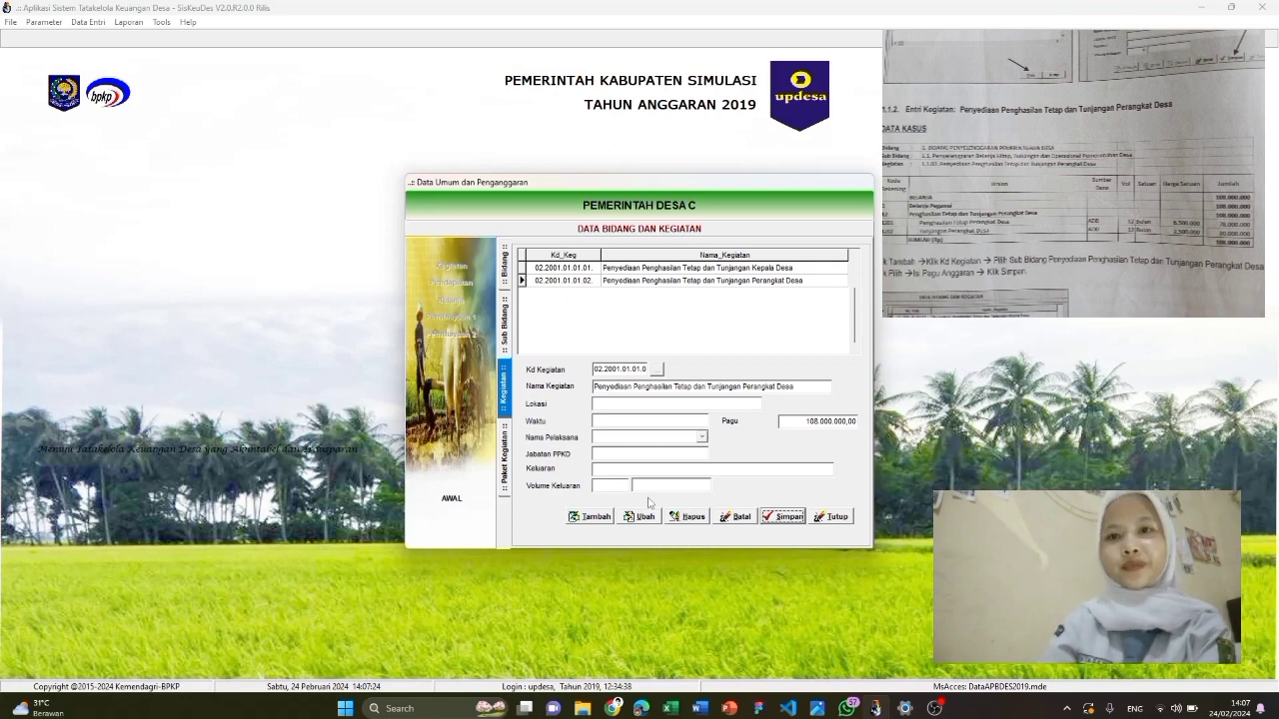
# Add kegiatan Penyediaan Tunjangan BPD with Pagu 45.000.000 and save it
pyautogui.click(505, 267)
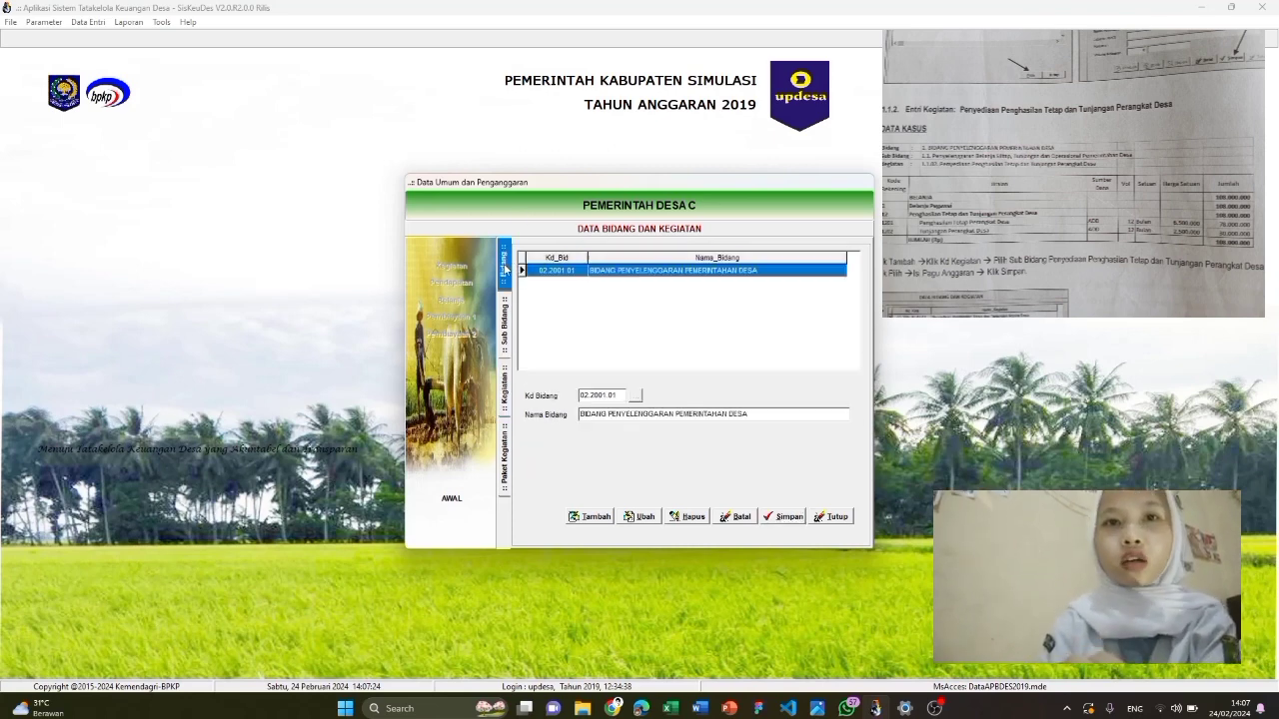
pyautogui.doubleClick(606, 271)
pyautogui.doubleClick(606, 271)
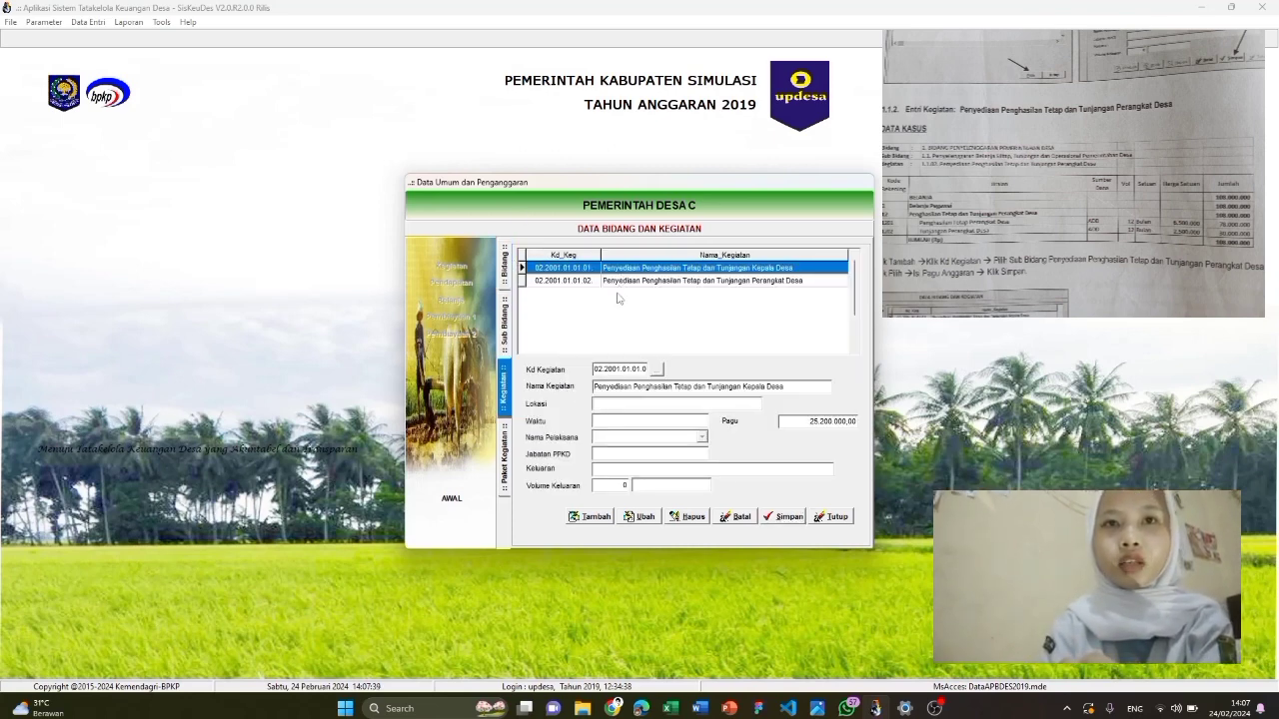
pyautogui.click(586, 520)
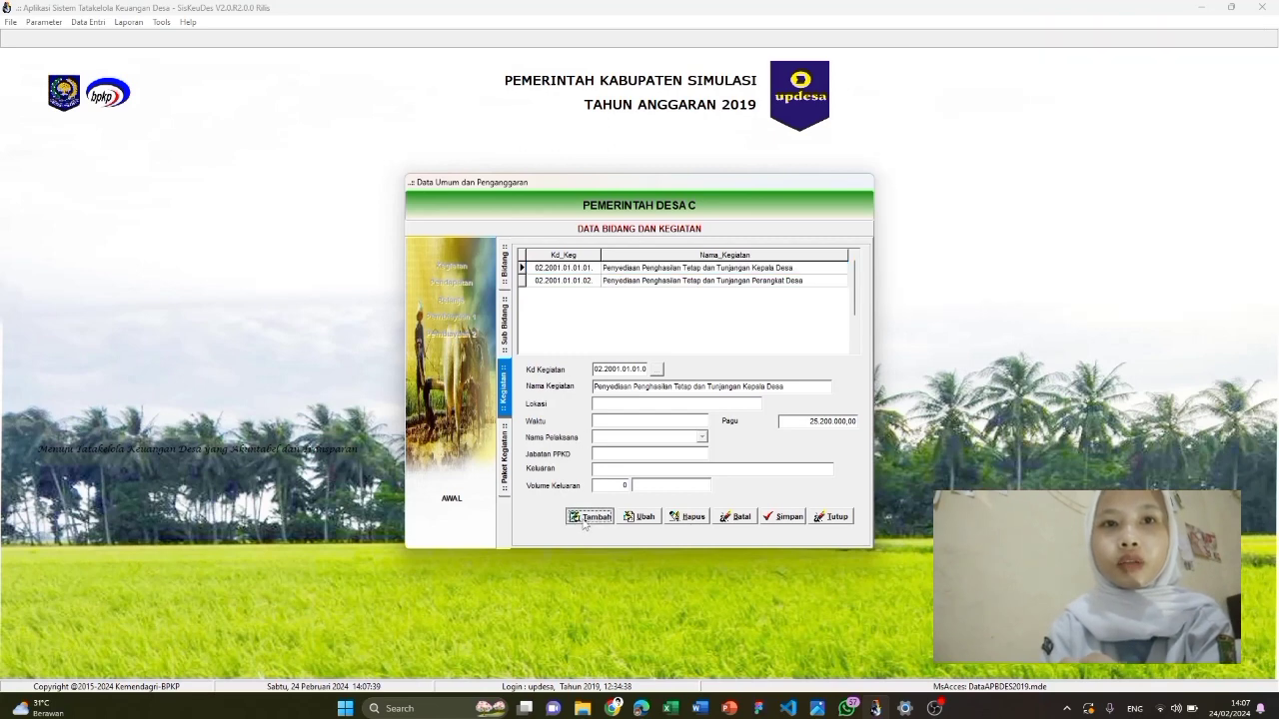
pyautogui.click(654, 373)
pyautogui.click(646, 329)
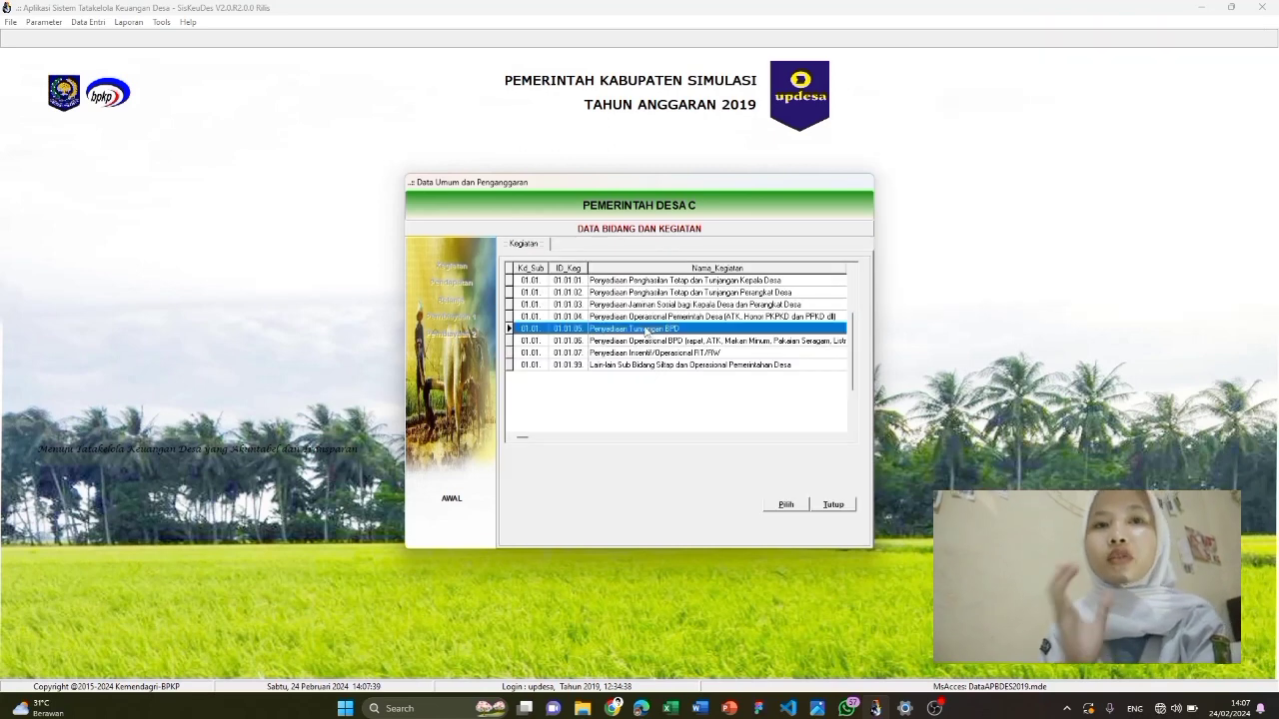
pyautogui.click(784, 506)
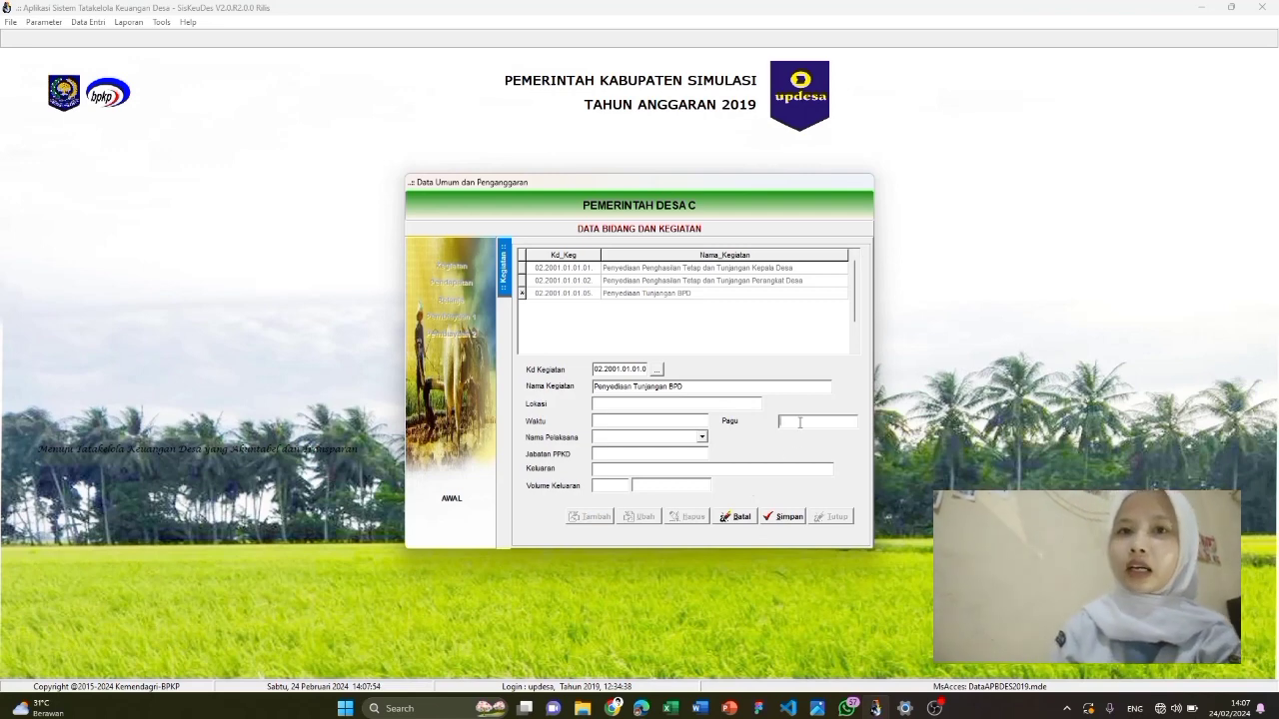
pyautogui.write('4500')
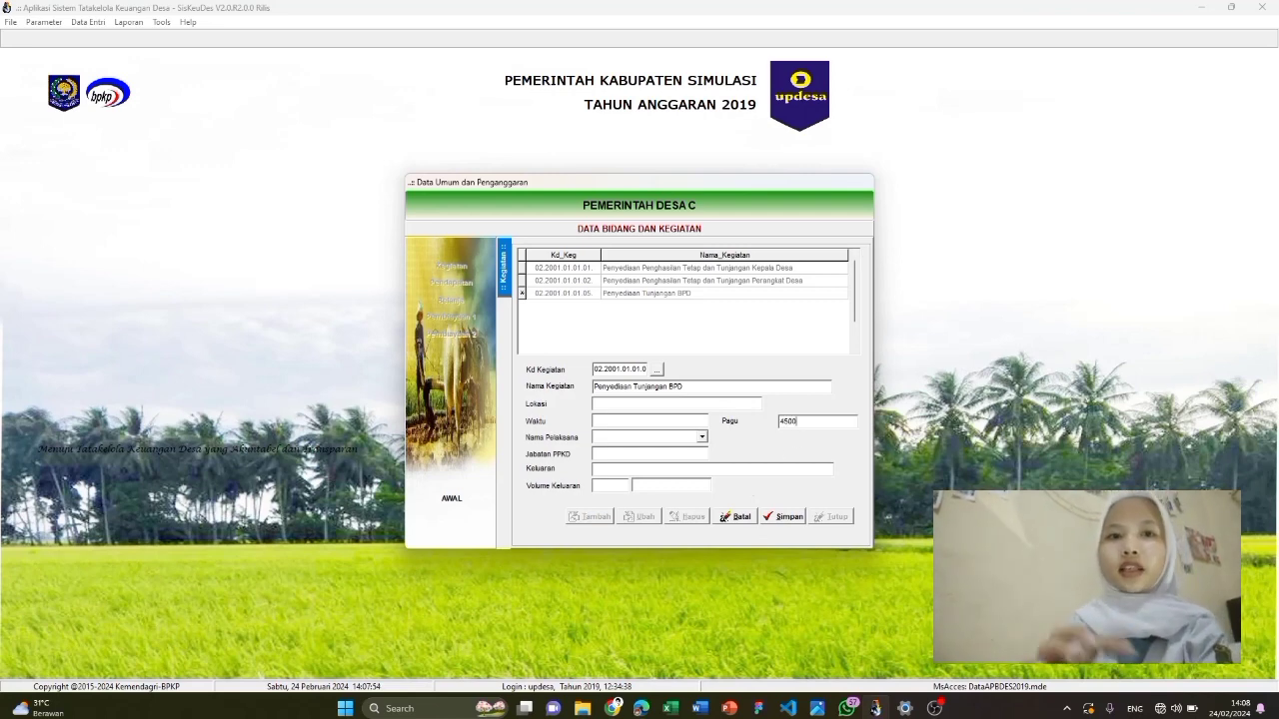
pyautogui.write('0000')
pyautogui.click(789, 518)
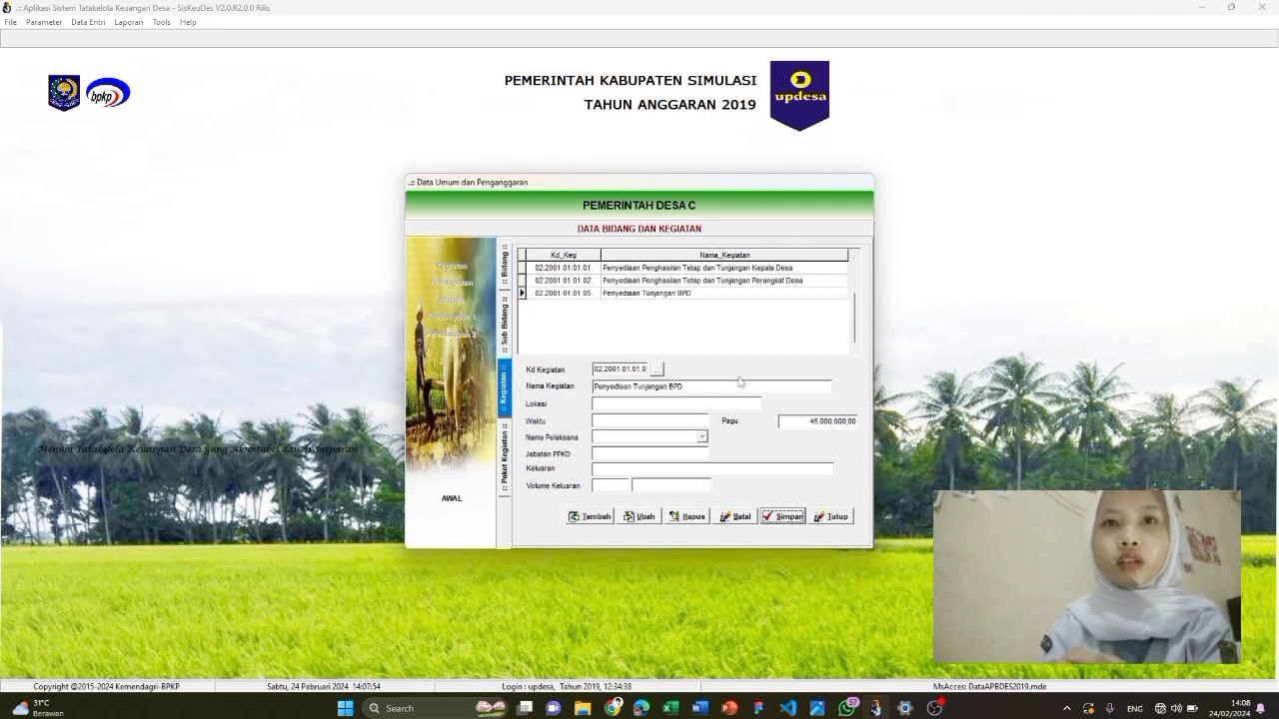
# Add kegiatan Penyediaan Operasional Pemerintah Desa with Pagu 82.915.000 and save it
pyautogui.click(605, 518)
pyautogui.click(656, 369)
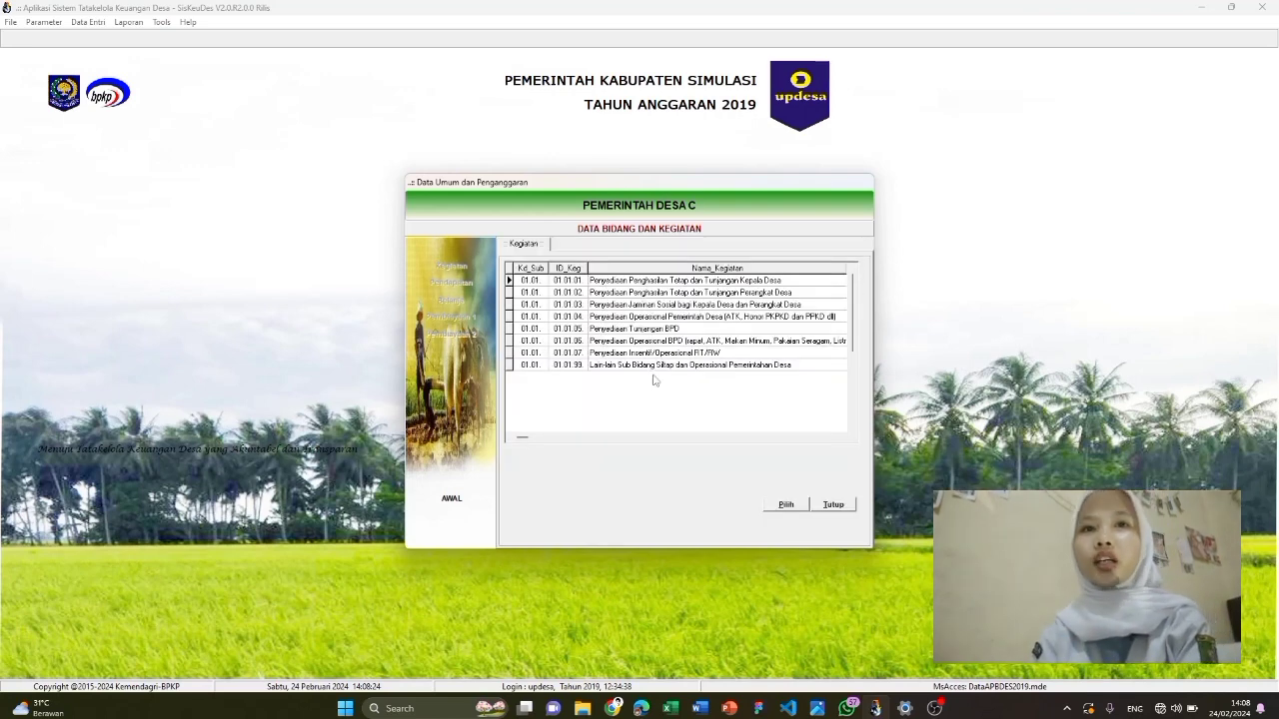
pyautogui.click(731, 318)
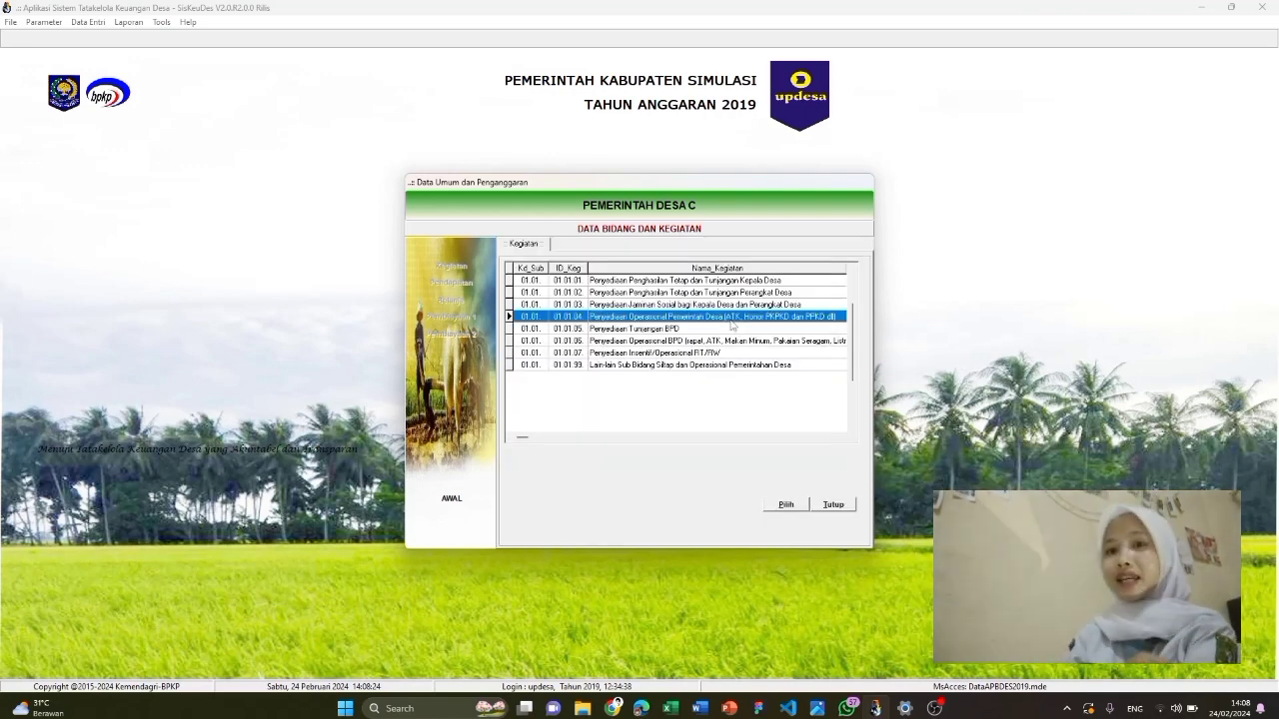
pyautogui.click(785, 504)
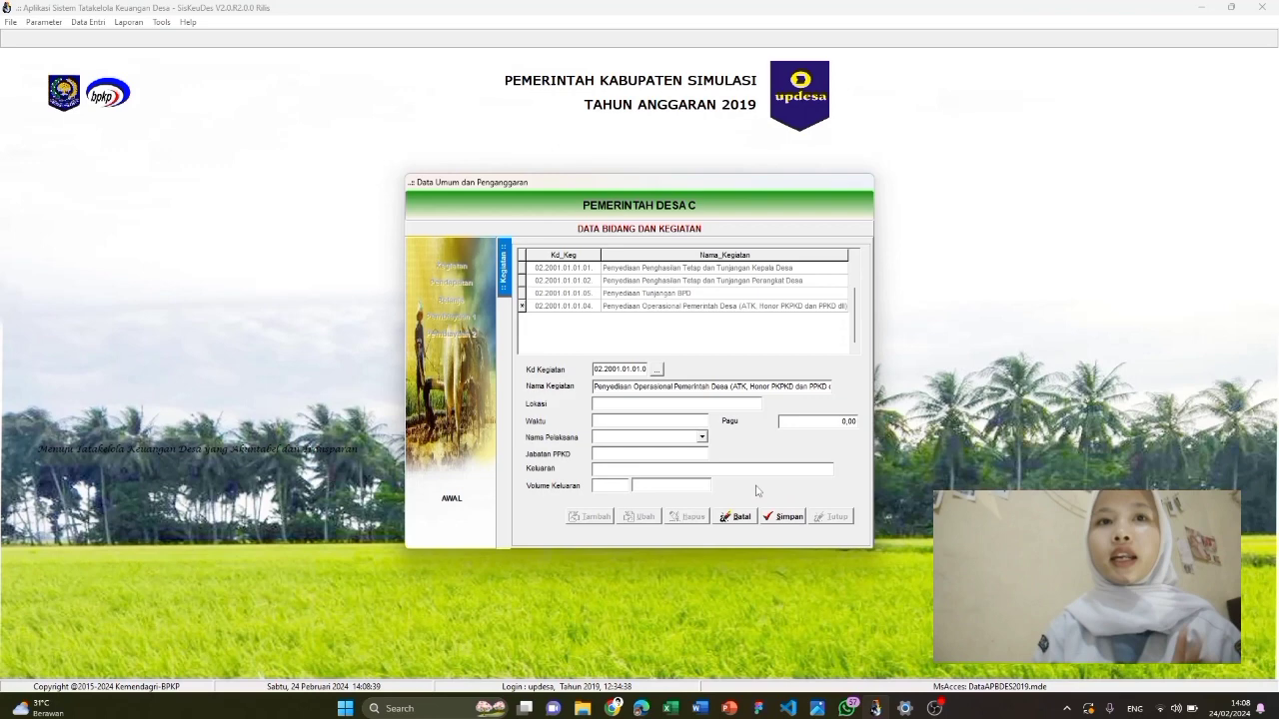
pyautogui.click(803, 420)
pyautogui.write('82')
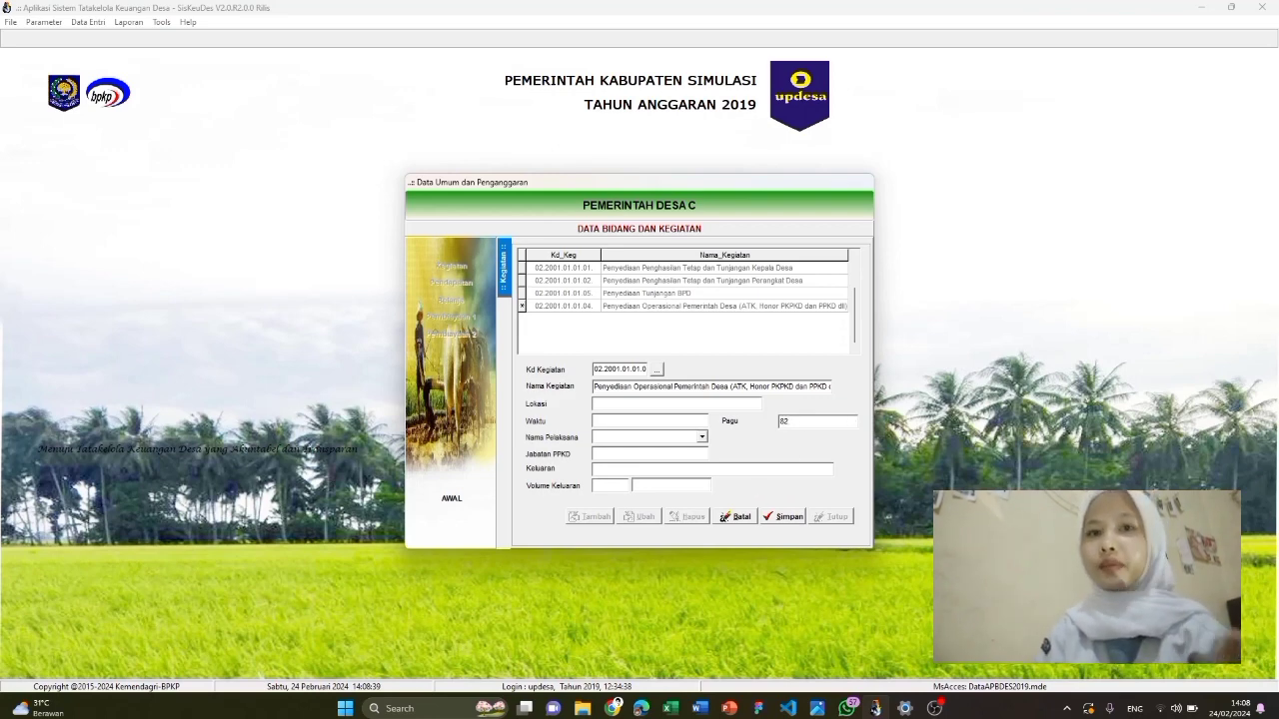
pyautogui.write('.915.000')
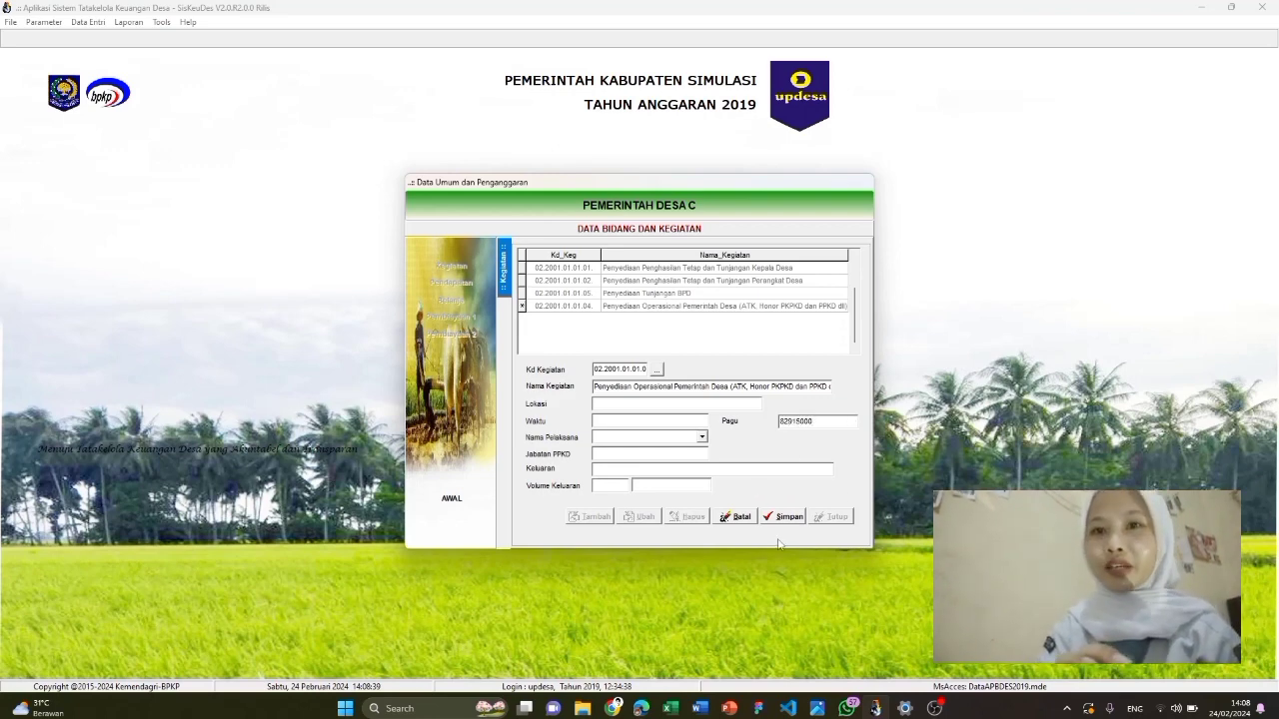
pyautogui.click(789, 517)
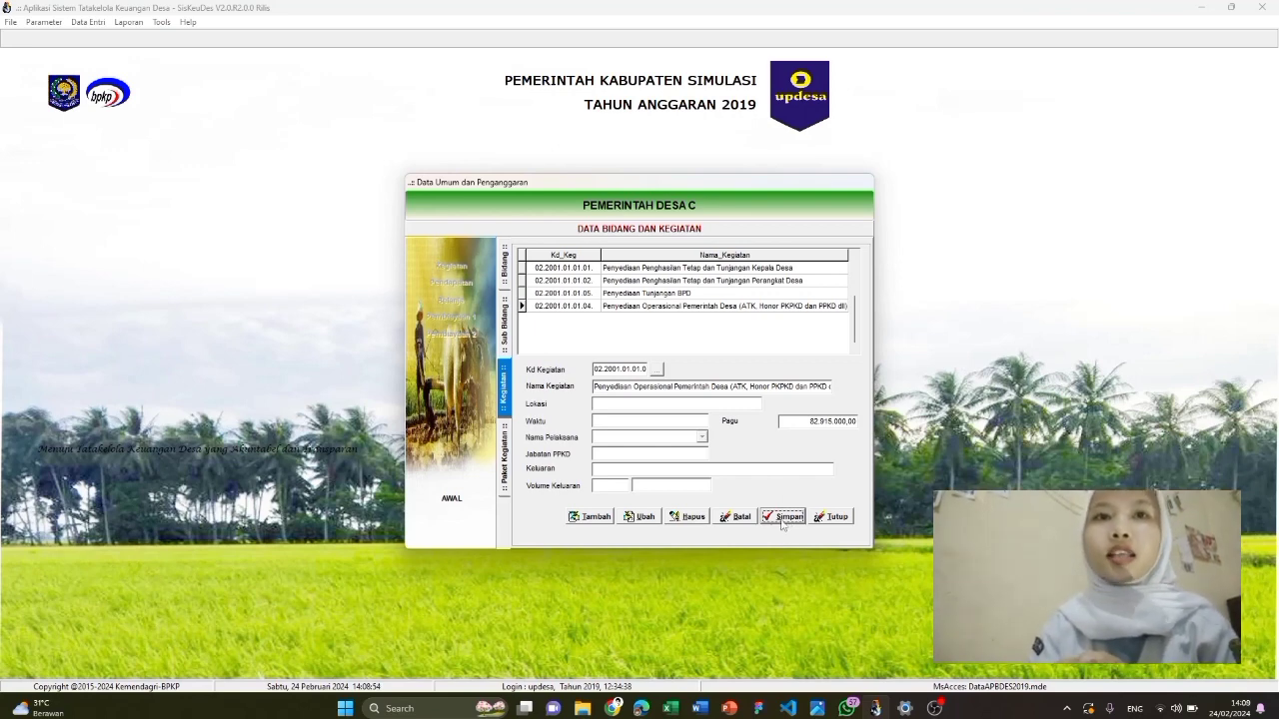
# Add and save Bidang 02 Pelaksanaan Pembangunan Desa
pyautogui.click(508, 270)
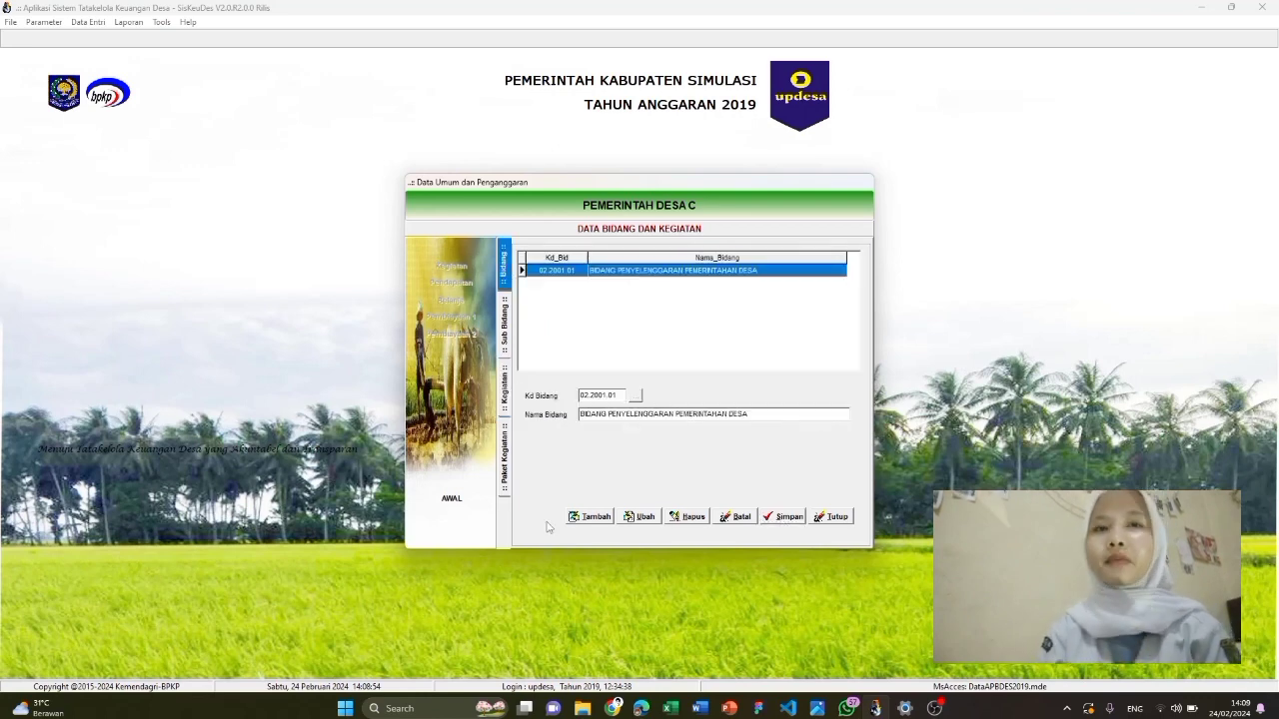
pyautogui.click(592, 516)
pyautogui.click(635, 396)
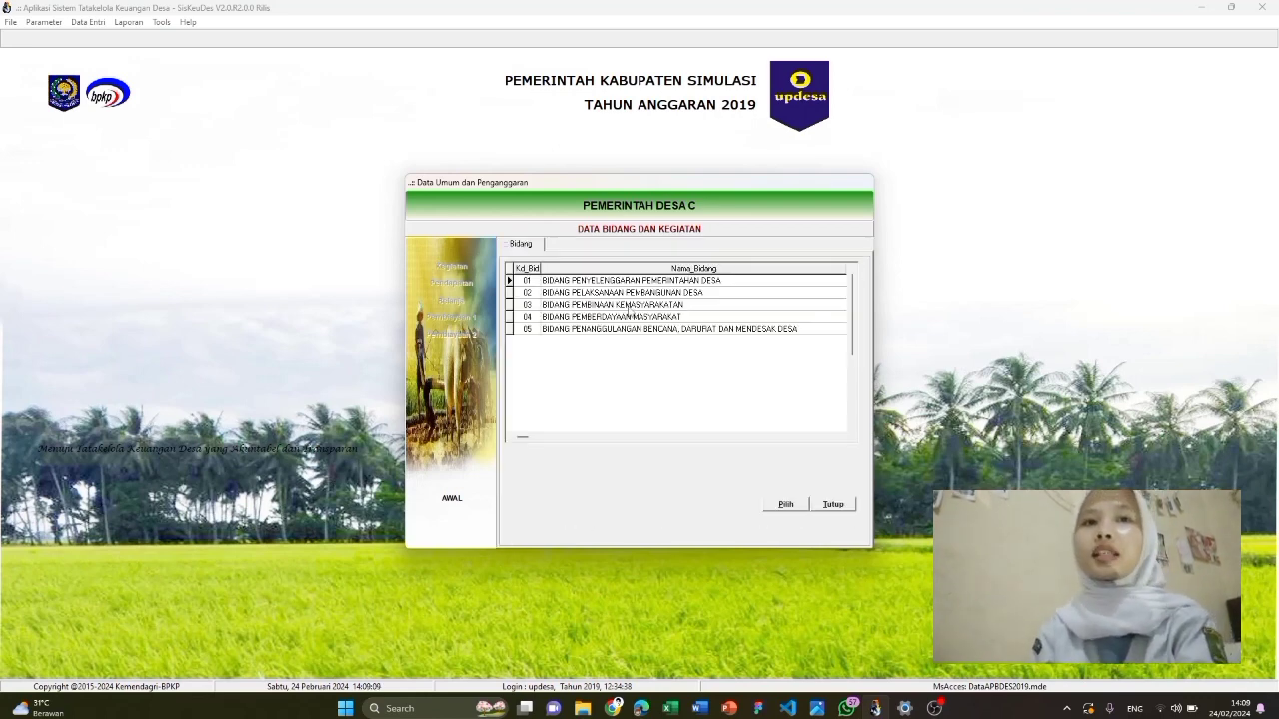
pyautogui.click(627, 291)
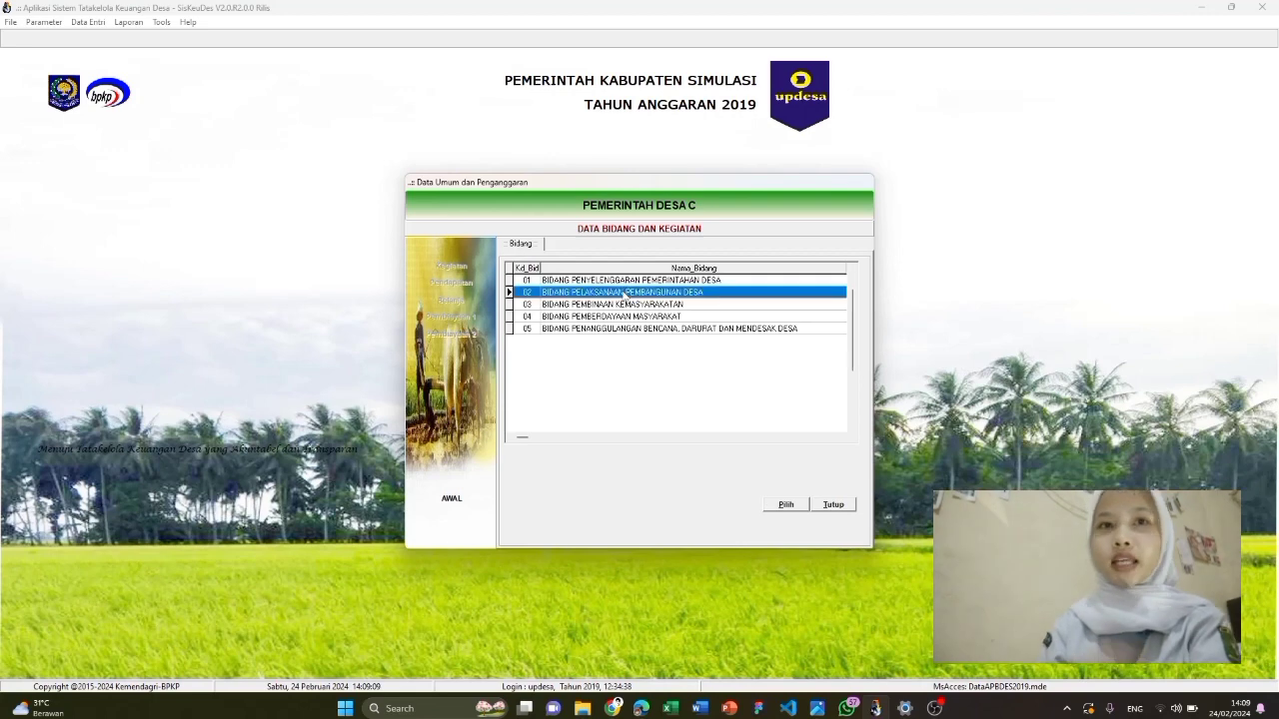
pyautogui.click(786, 504)
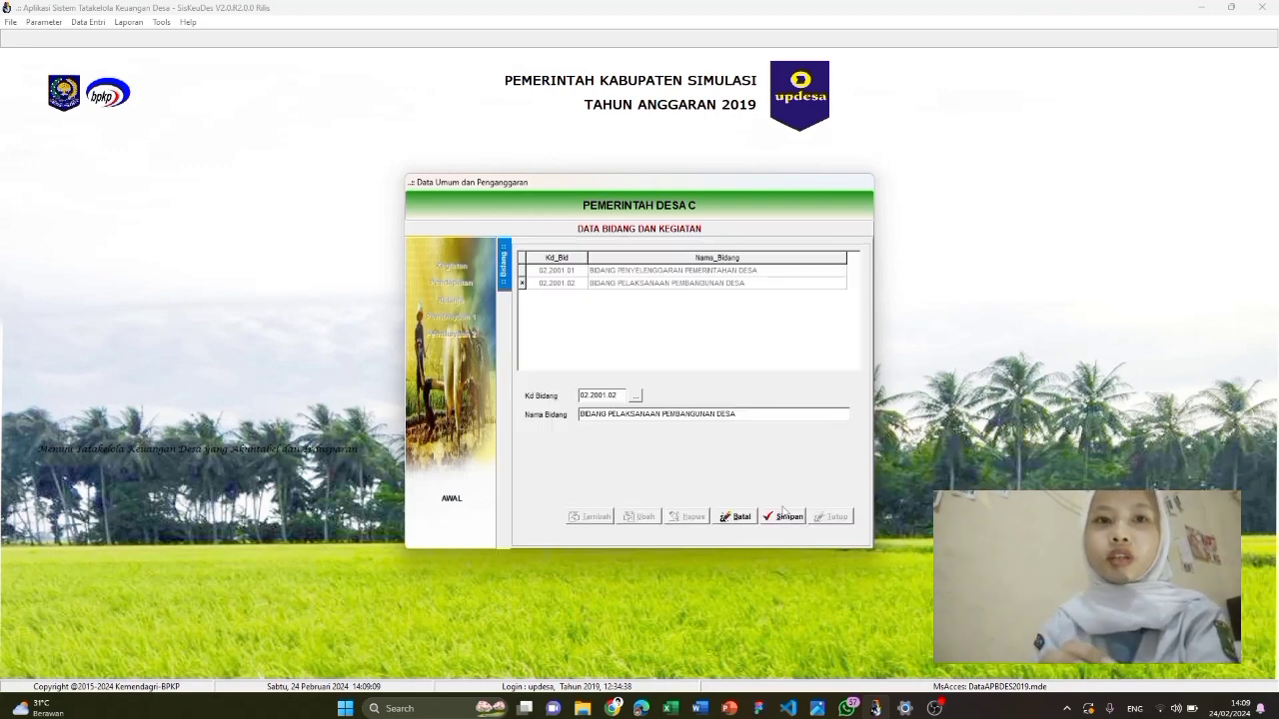
pyautogui.click(783, 516)
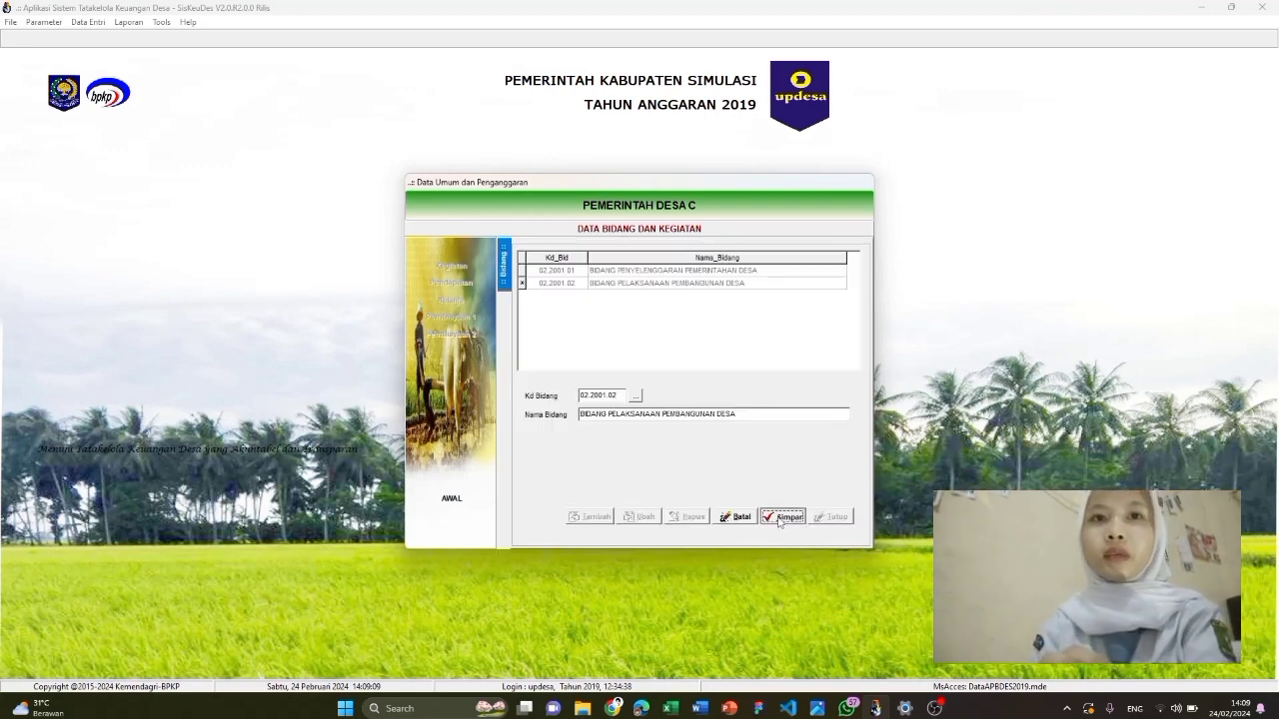
# Add and save Sub Bidang 02.03 Pekerjaan Umum dan Penataan Ruang, then view its activities
pyautogui.doubleClick(676, 287)
pyautogui.click(597, 517)
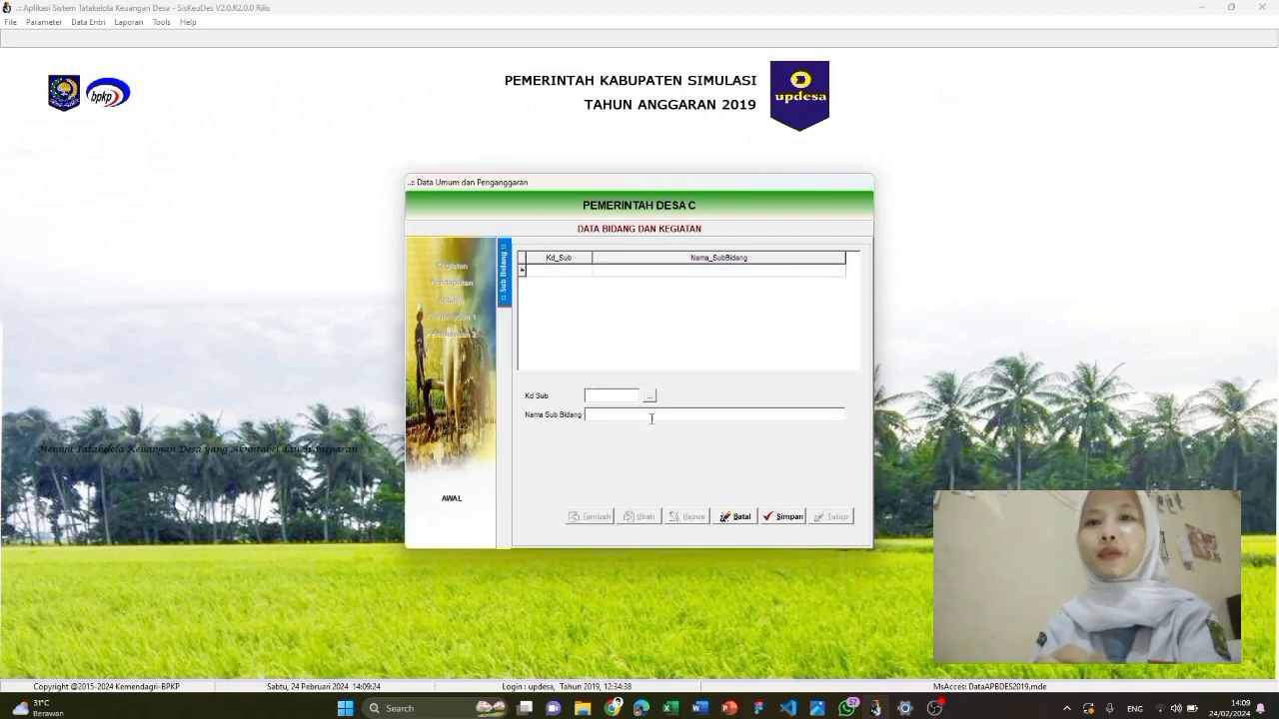
pyautogui.click(650, 397)
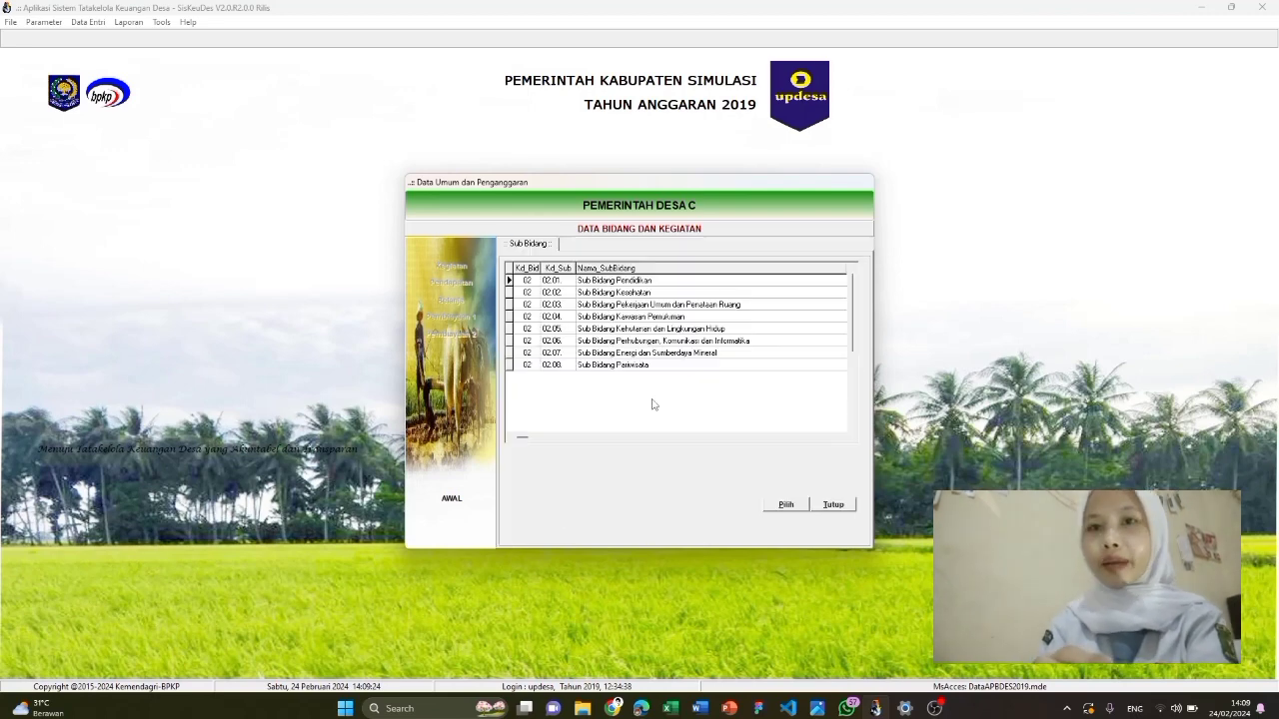
pyautogui.click(639, 305)
pyautogui.click(786, 505)
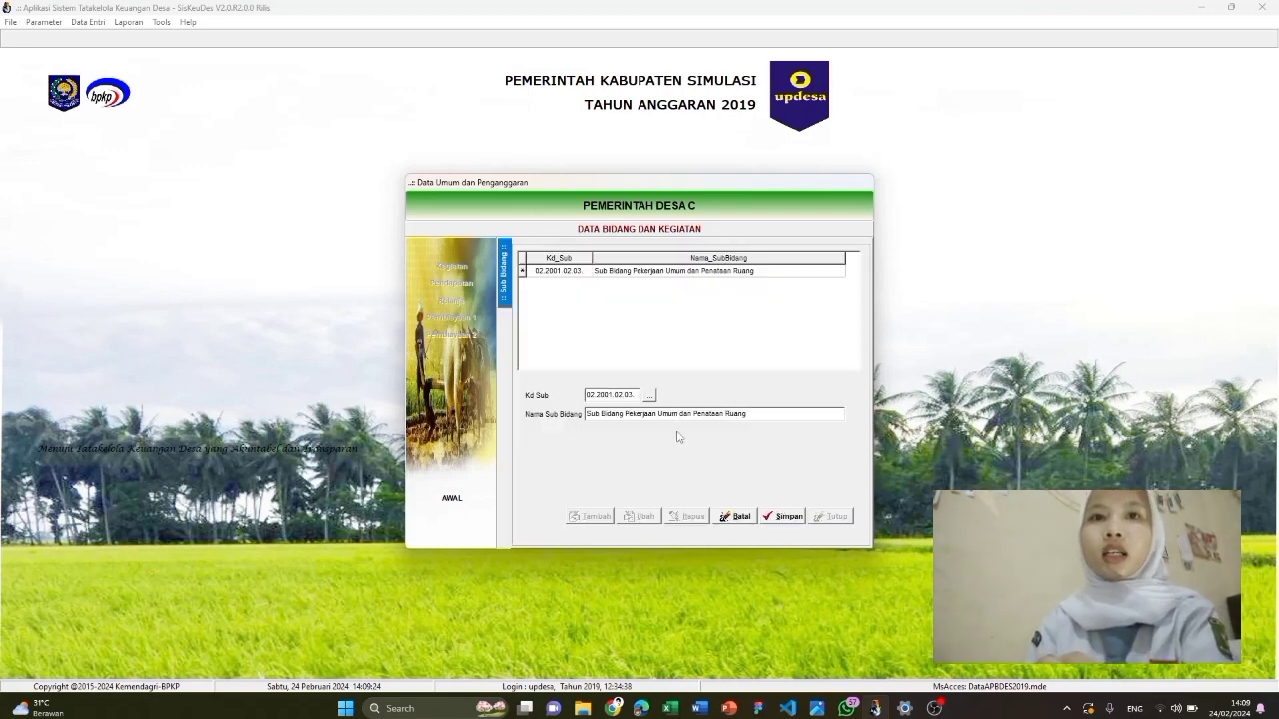
pyautogui.click(781, 516)
pyautogui.doubleClick(676, 271)
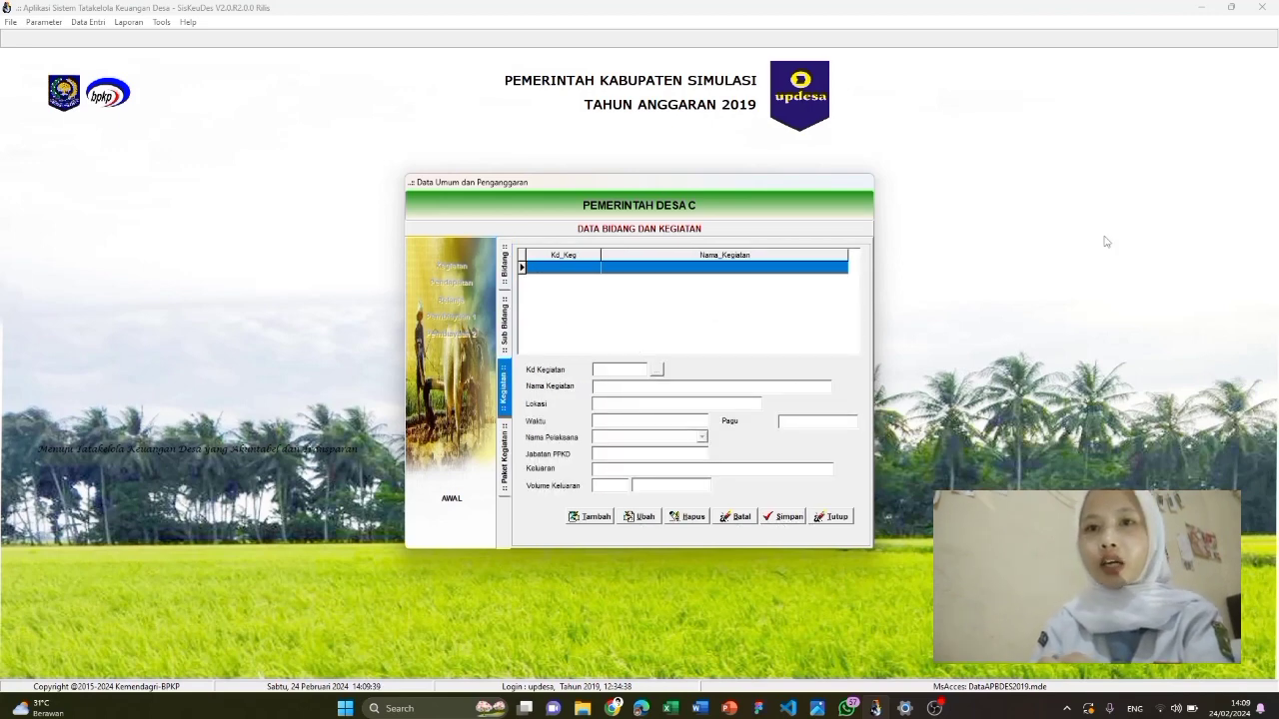
# Save kegiatan 02.03.10 village road works with Pagu 510.400.000, then close the Kegiatan form
pyautogui.click(598, 518)
pyautogui.click(657, 370)
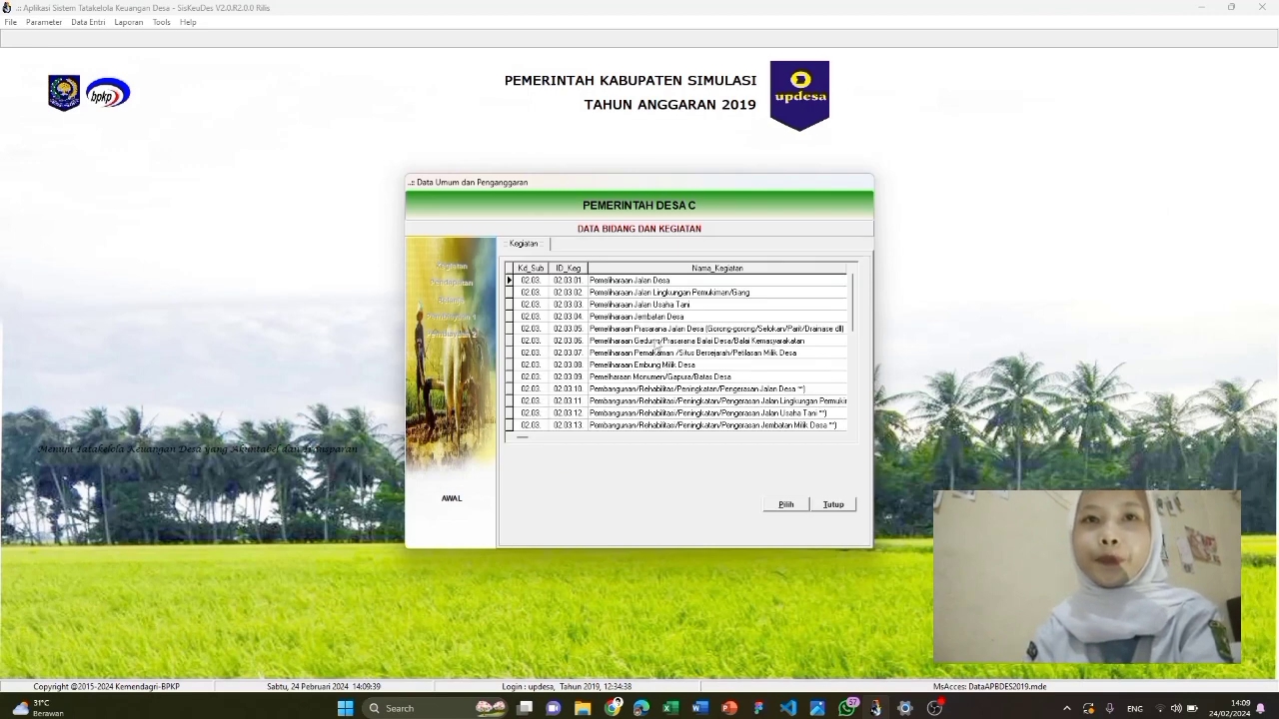
pyautogui.click(666, 413)
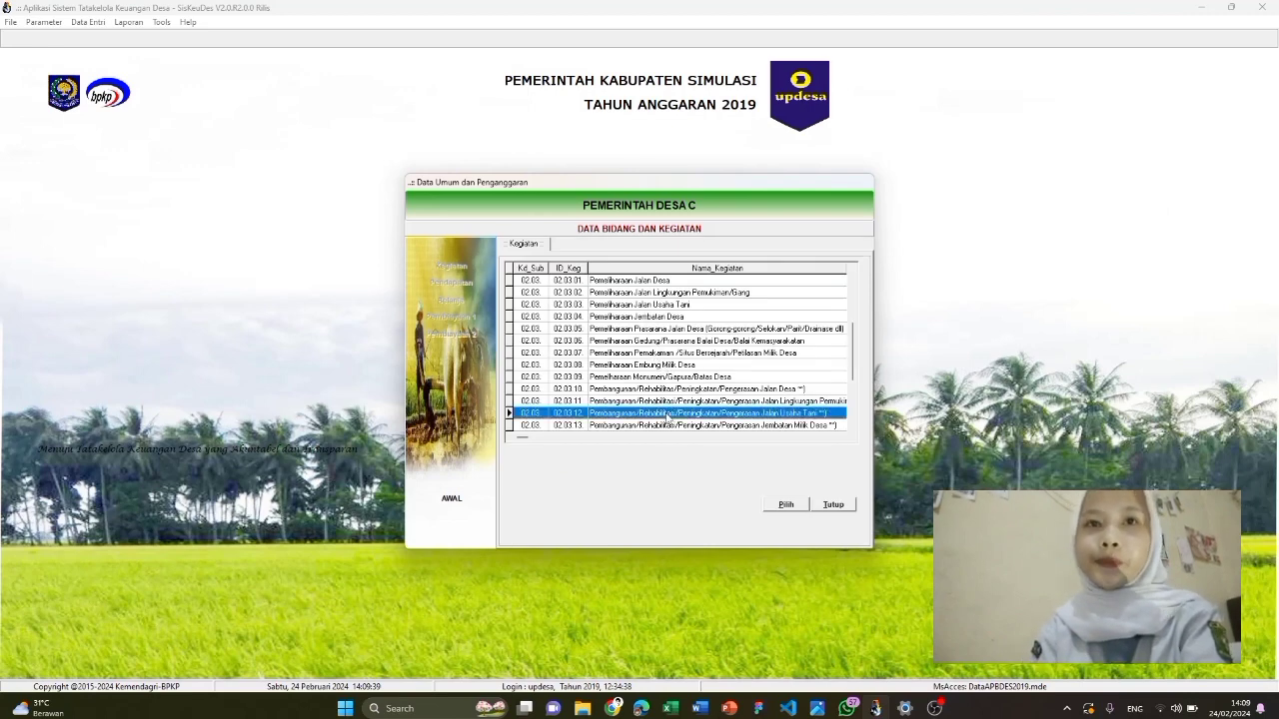
pyautogui.click(674, 390)
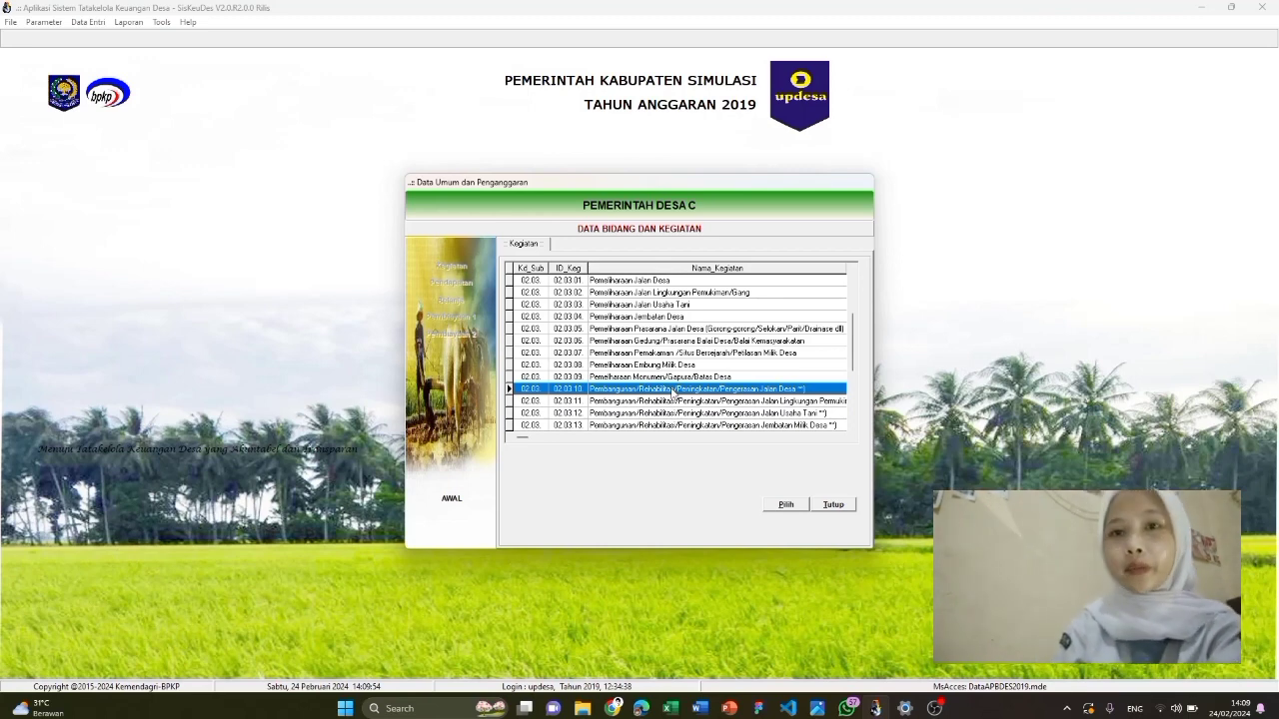
pyautogui.click(785, 505)
pyautogui.click(810, 421)
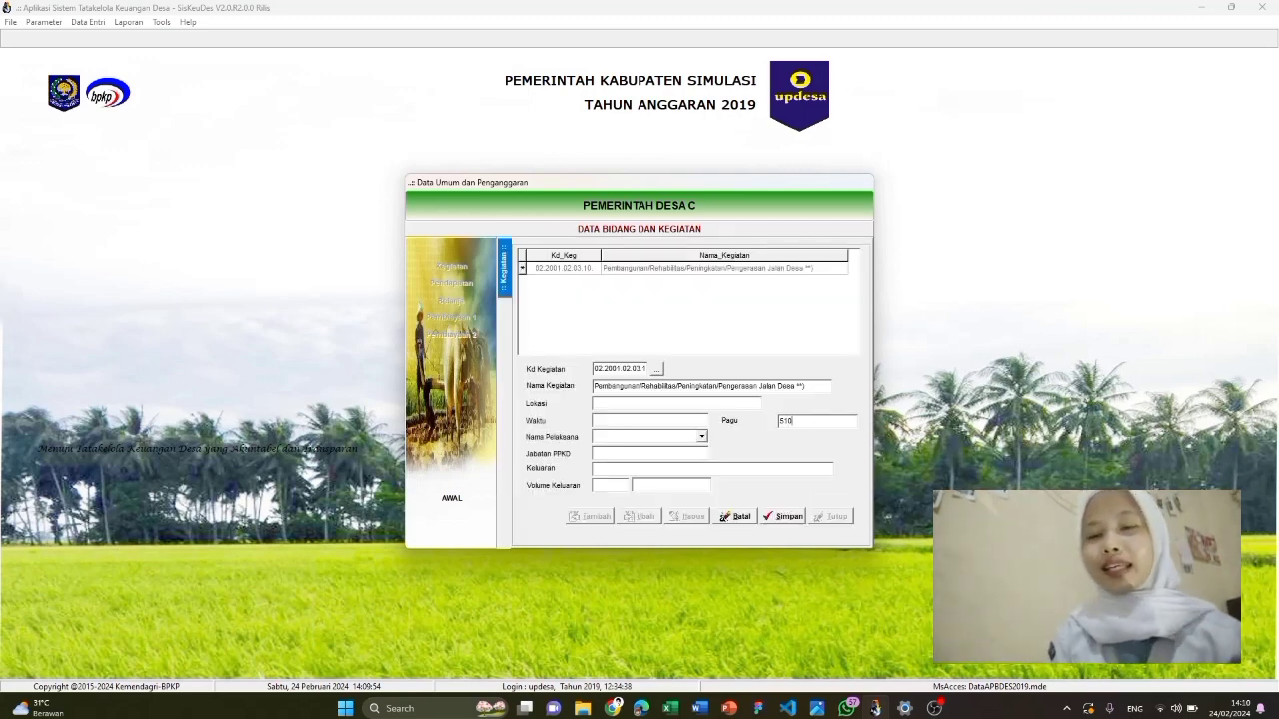
pyautogui.write('510.400.000')
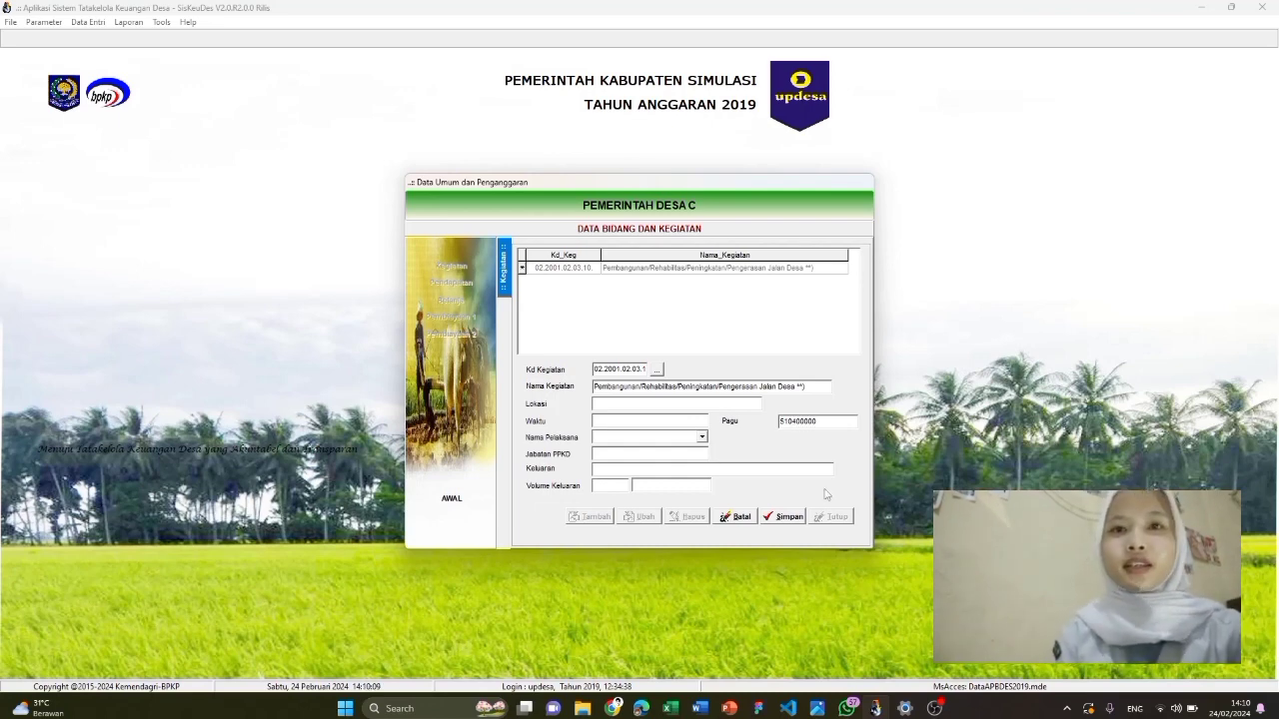
pyautogui.click(797, 518)
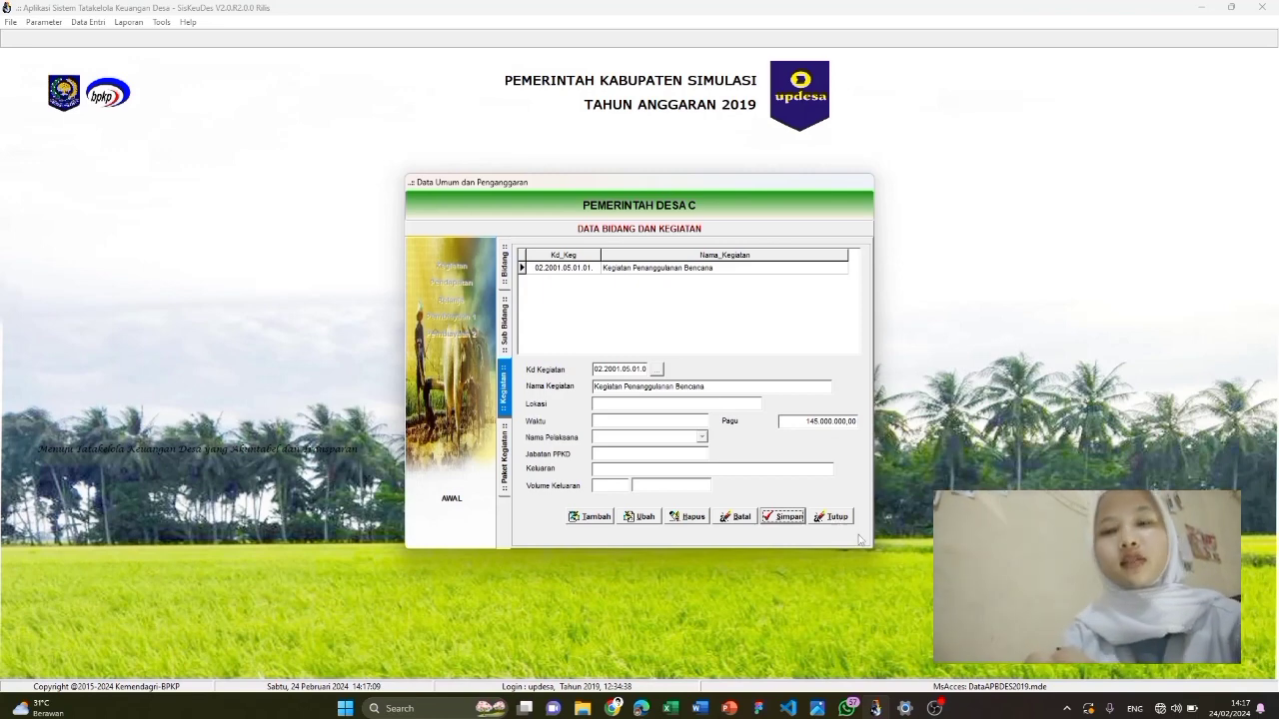
pyautogui.click(835, 517)
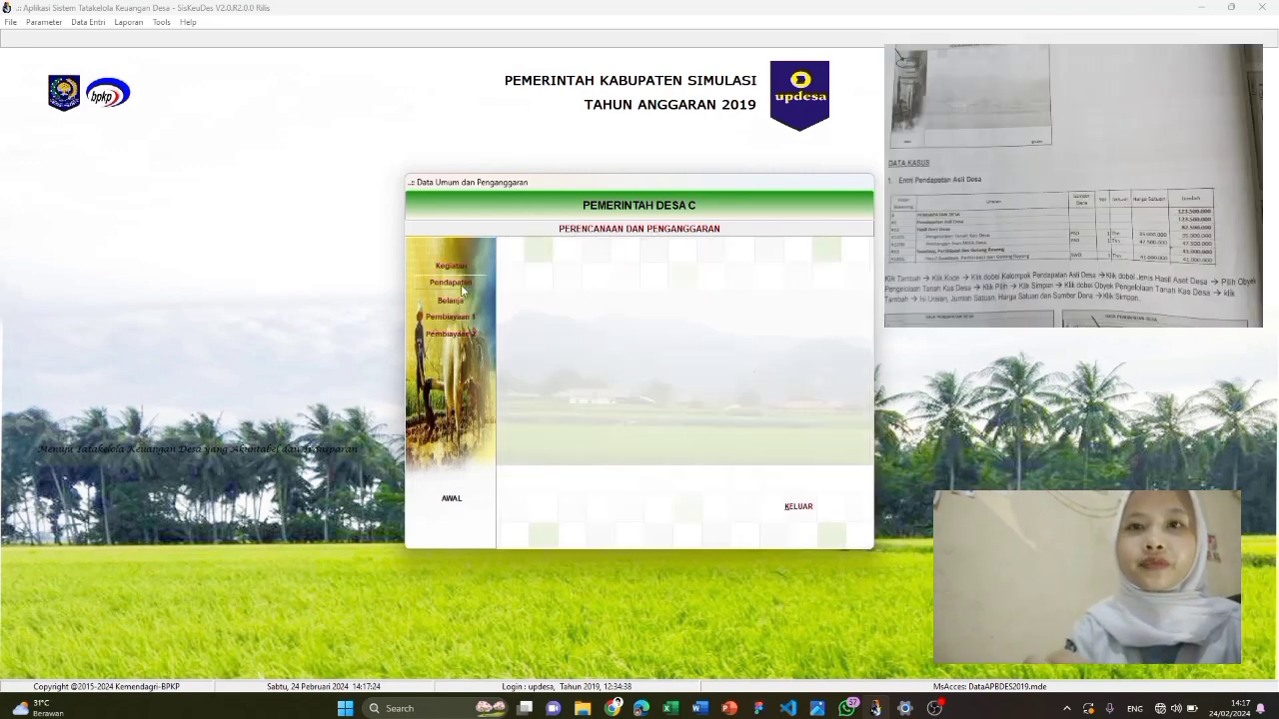
# Add the revenue account Pengelolaan Tanah Kas Desa under Pendapatan Asli Desa > Hasil Aset Desa
pyautogui.click(458, 283)
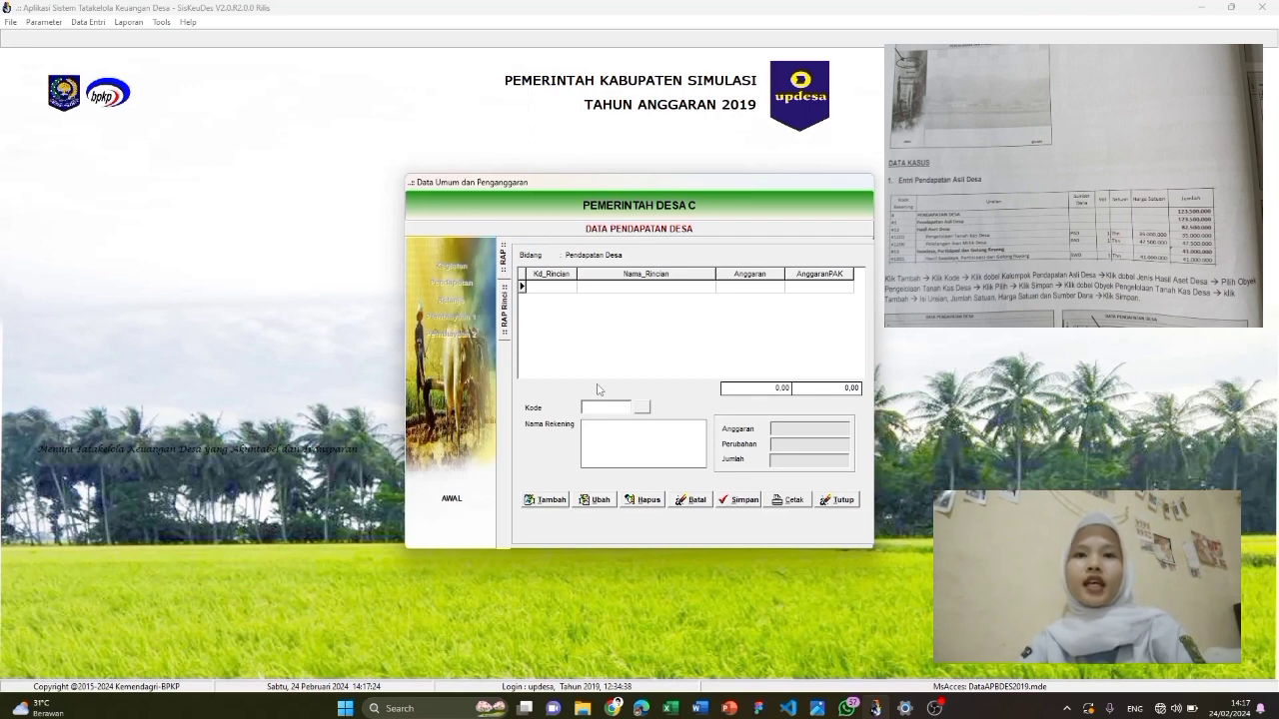
pyautogui.click(546, 499)
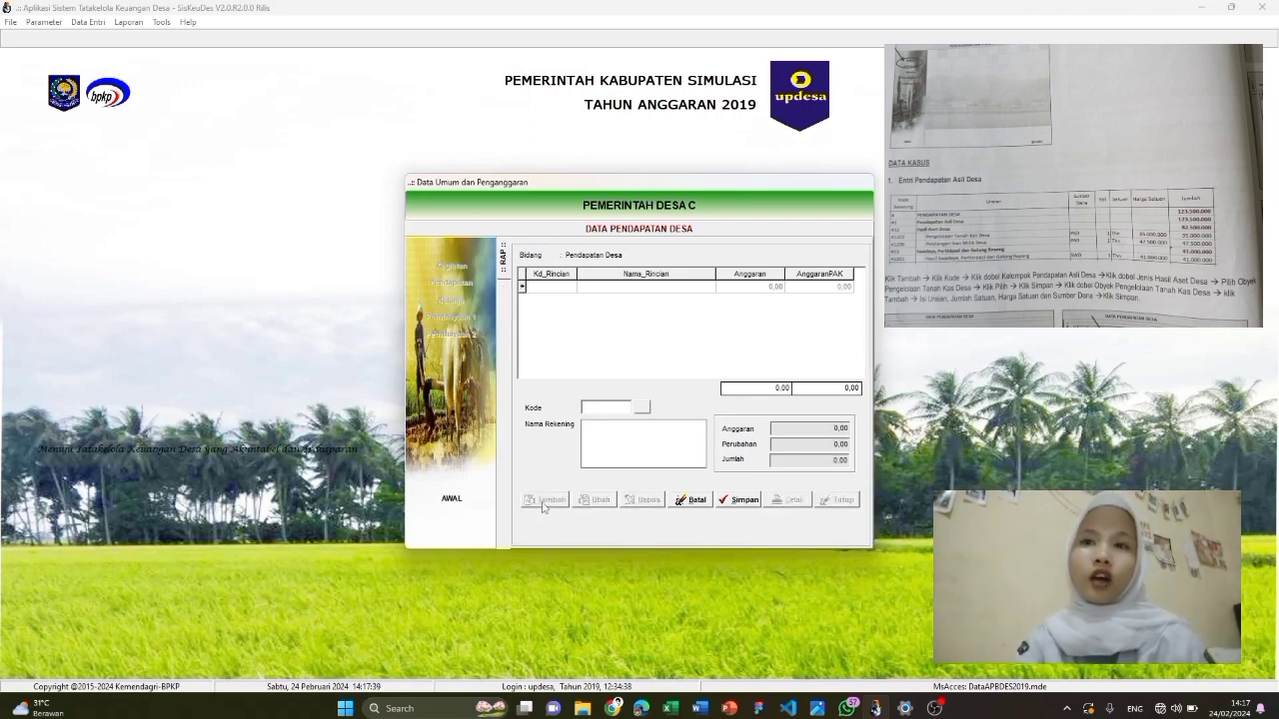
pyautogui.click(641, 407)
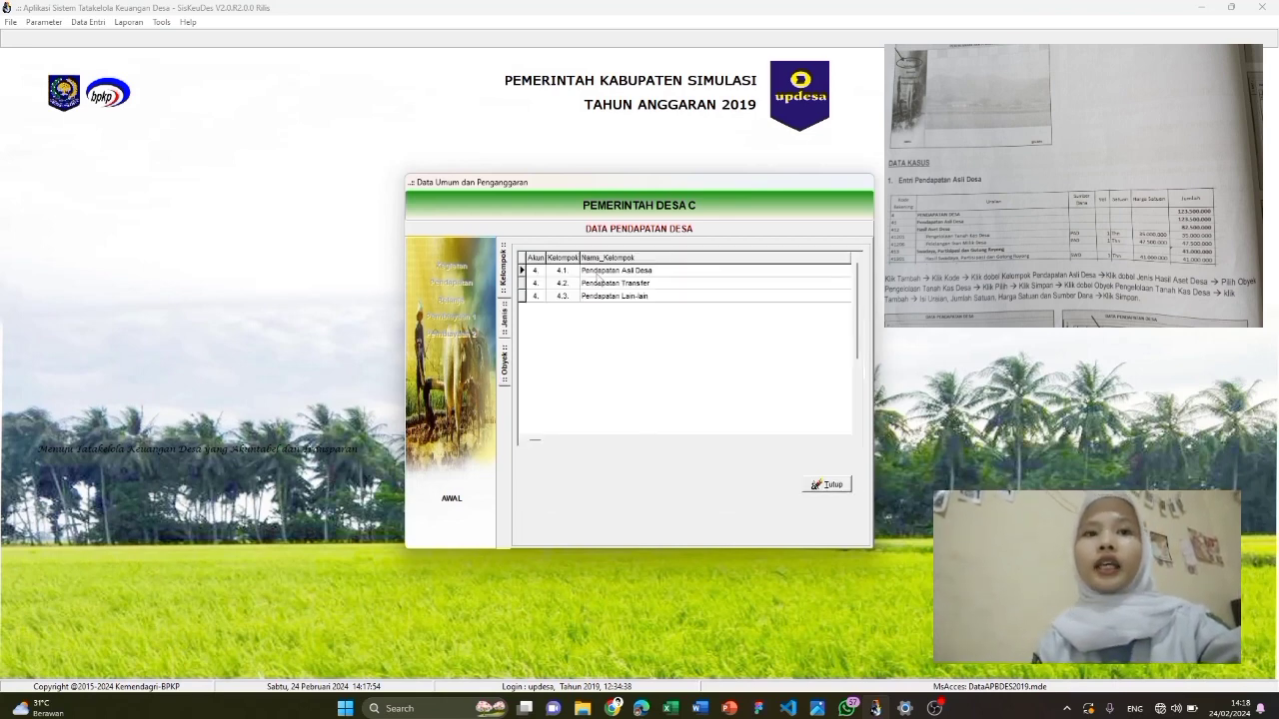
pyautogui.doubleClick(624, 276)
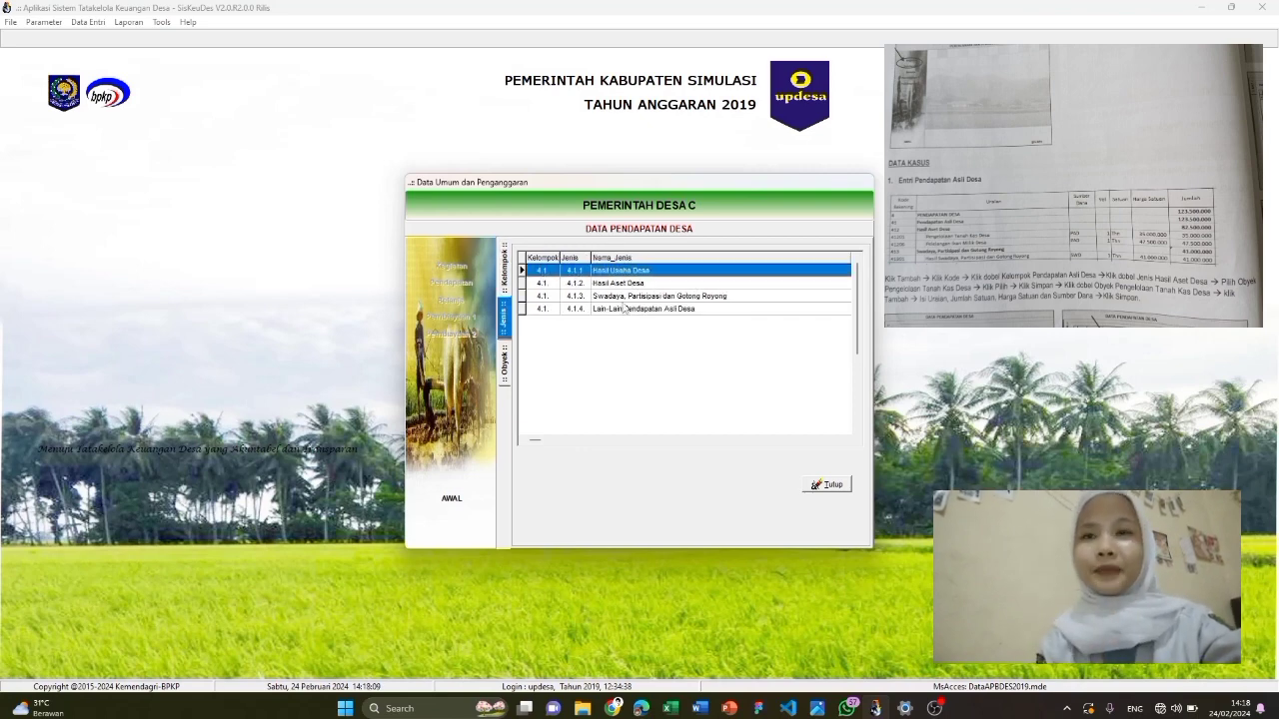
pyautogui.click(627, 283)
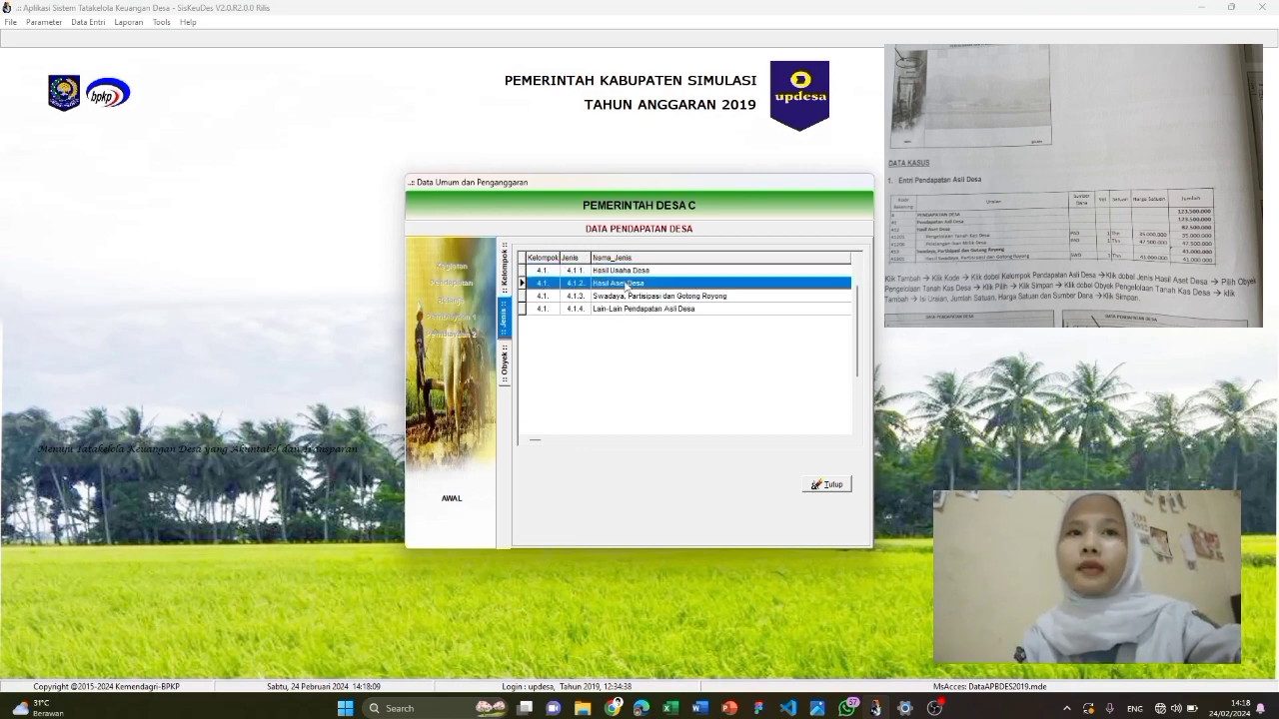
pyautogui.doubleClick(626, 283)
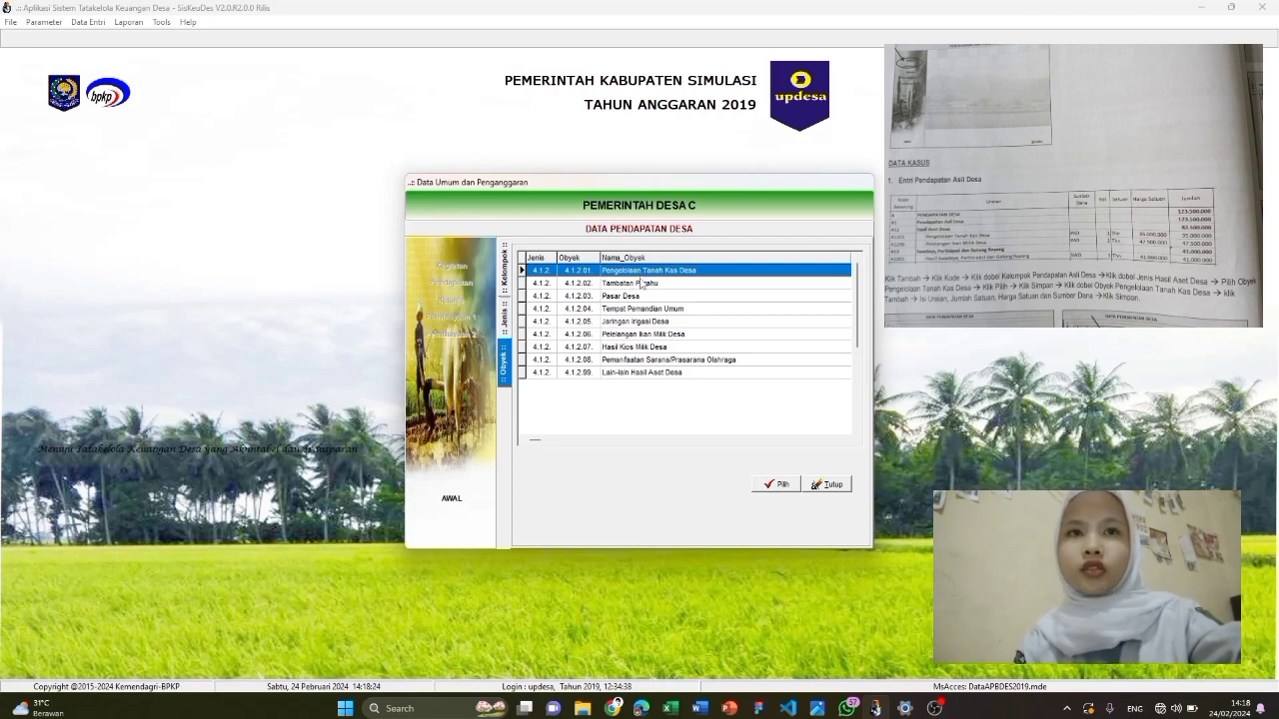
pyautogui.doubleClick(641, 272)
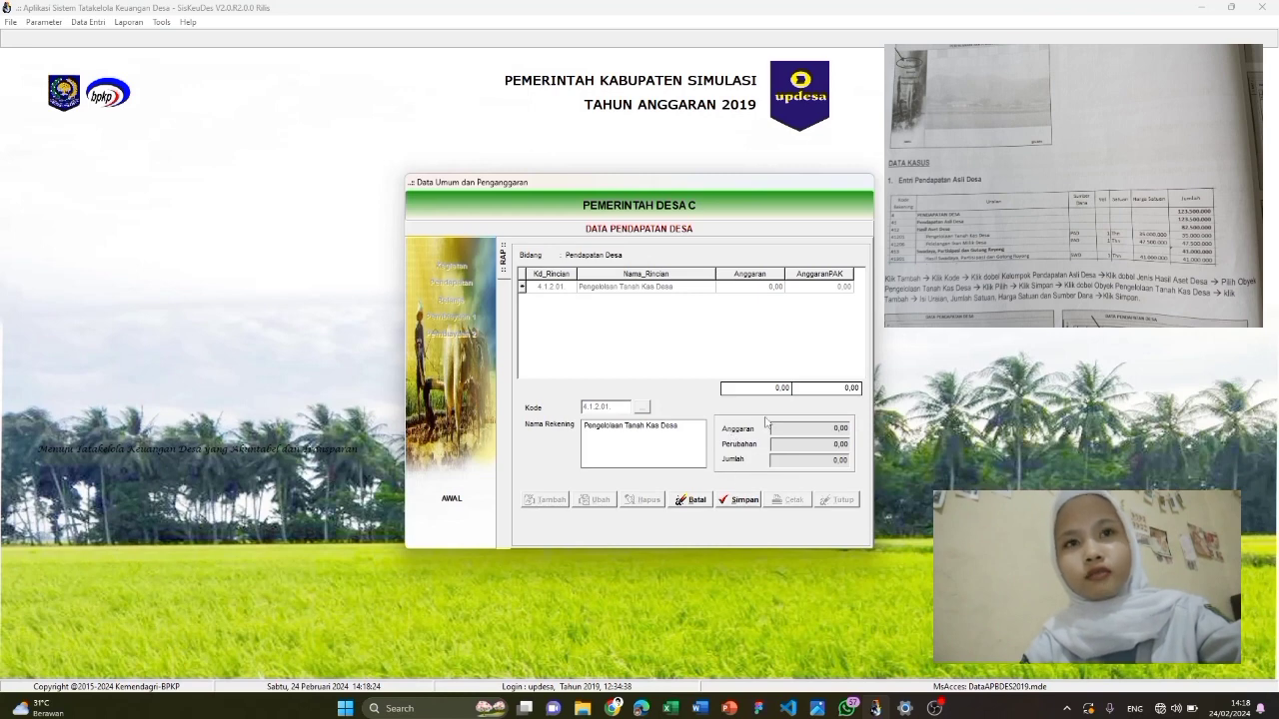
pyautogui.click(754, 500)
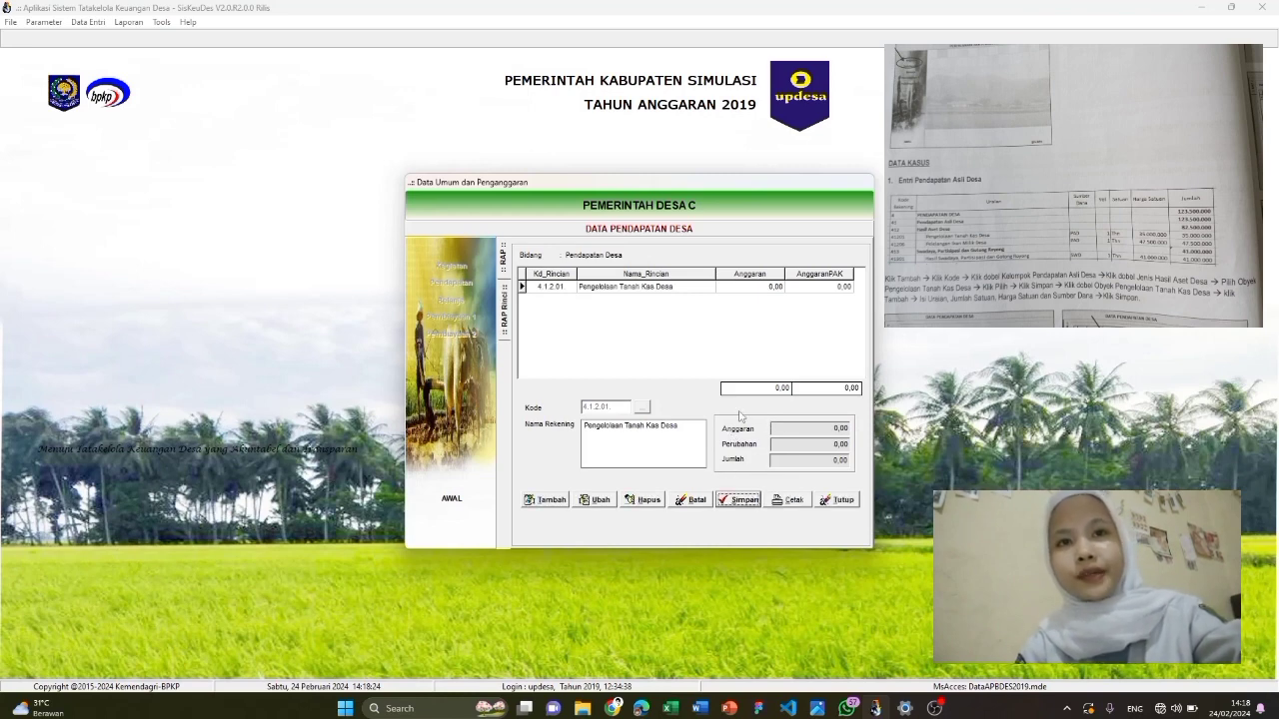
# Save a detail line 'Pengelolaan Tanah Kas Desa', 1 Thn × 35.000.000, funded by Pendapatan Asli Desa
pyautogui.doubleClick(711, 287)
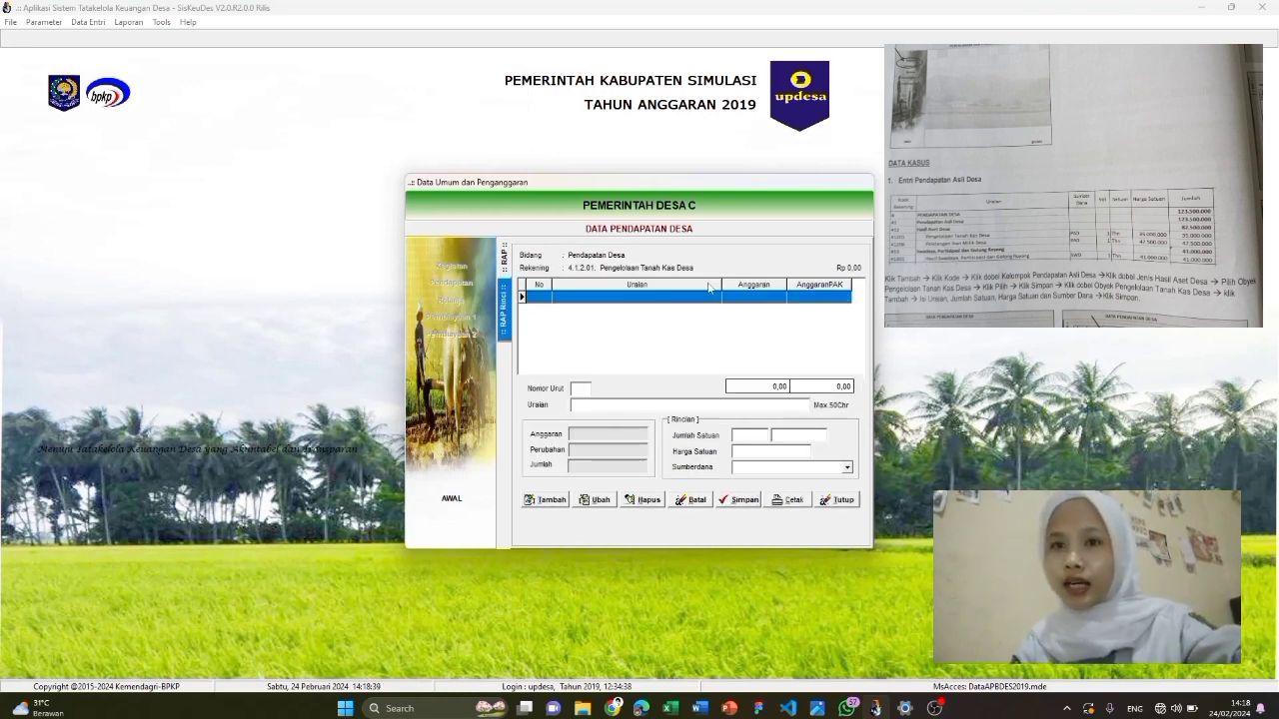
pyautogui.click(544, 502)
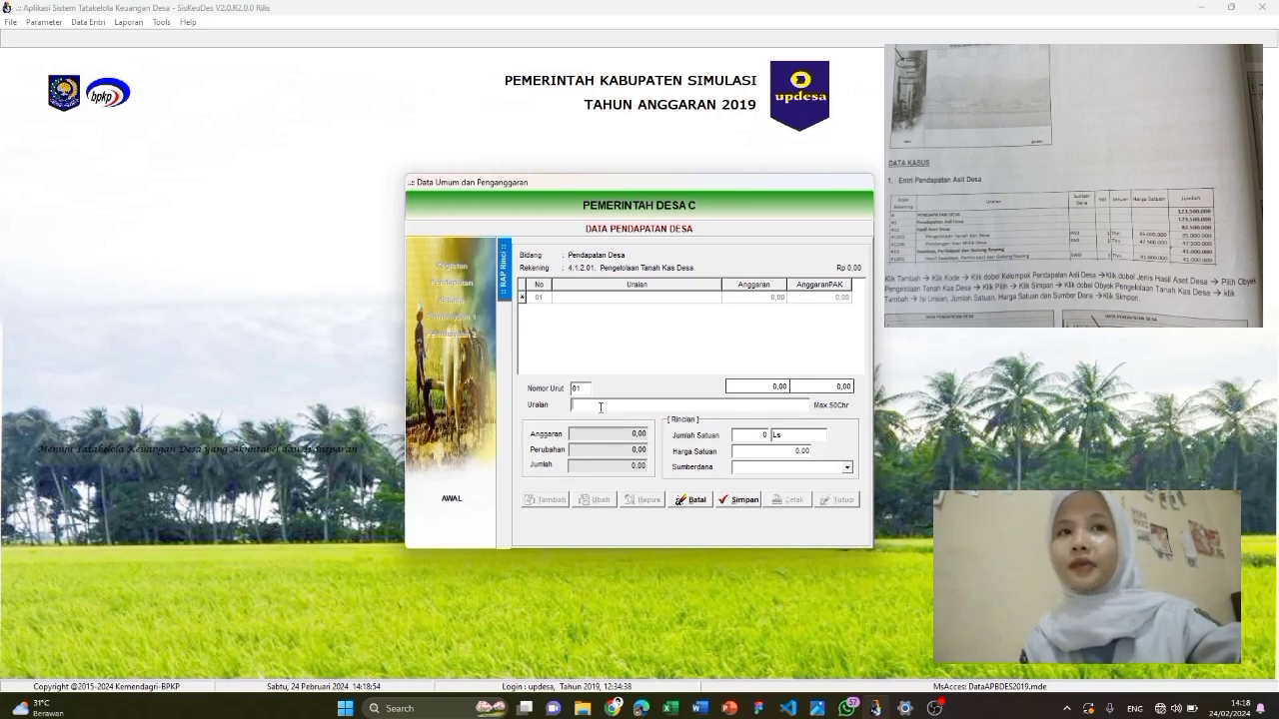
pyautogui.write('Pengelolaan Tan')
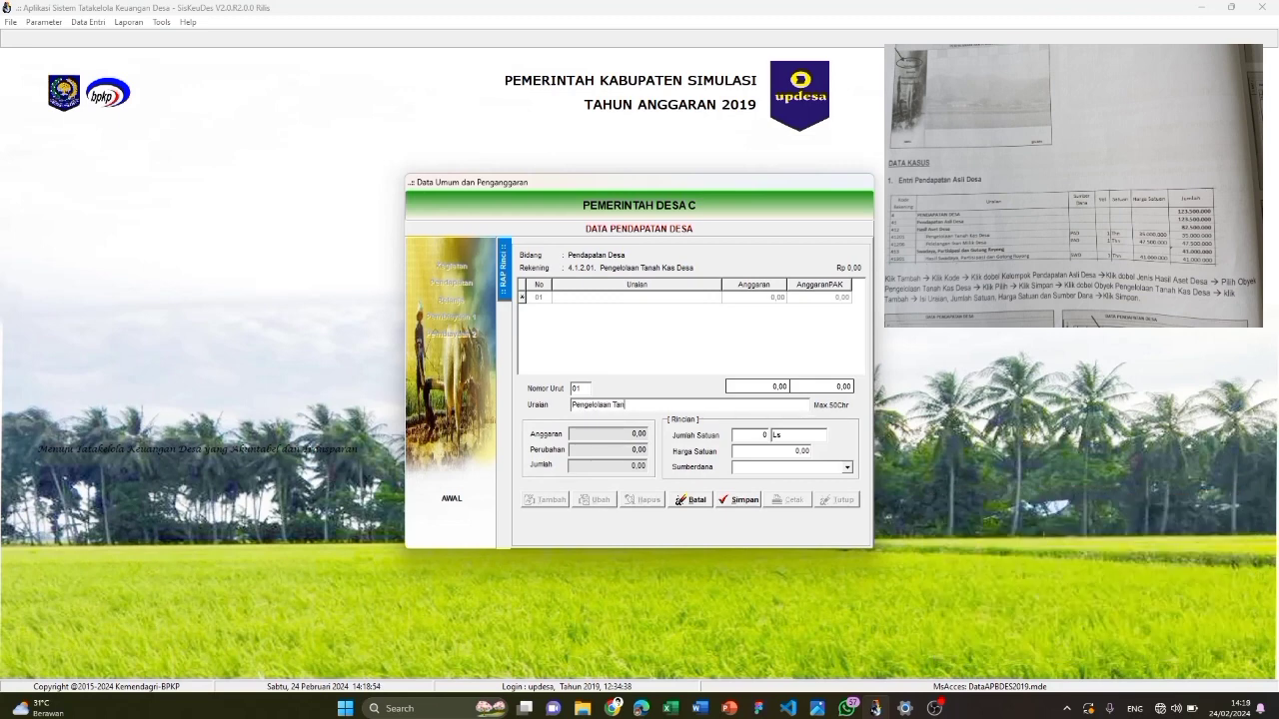
pyautogui.write('ah Kas Desa')
pyautogui.click(747, 436)
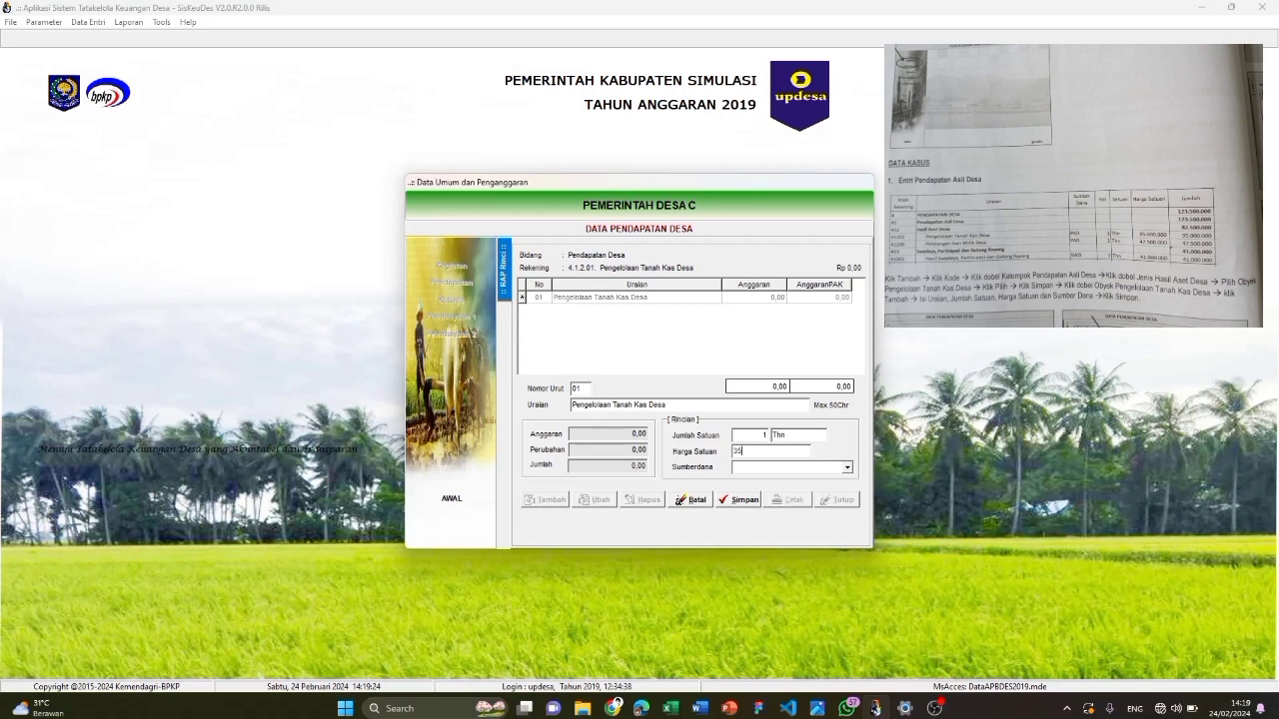
pyautogui.write('000000')
pyautogui.click(813, 467)
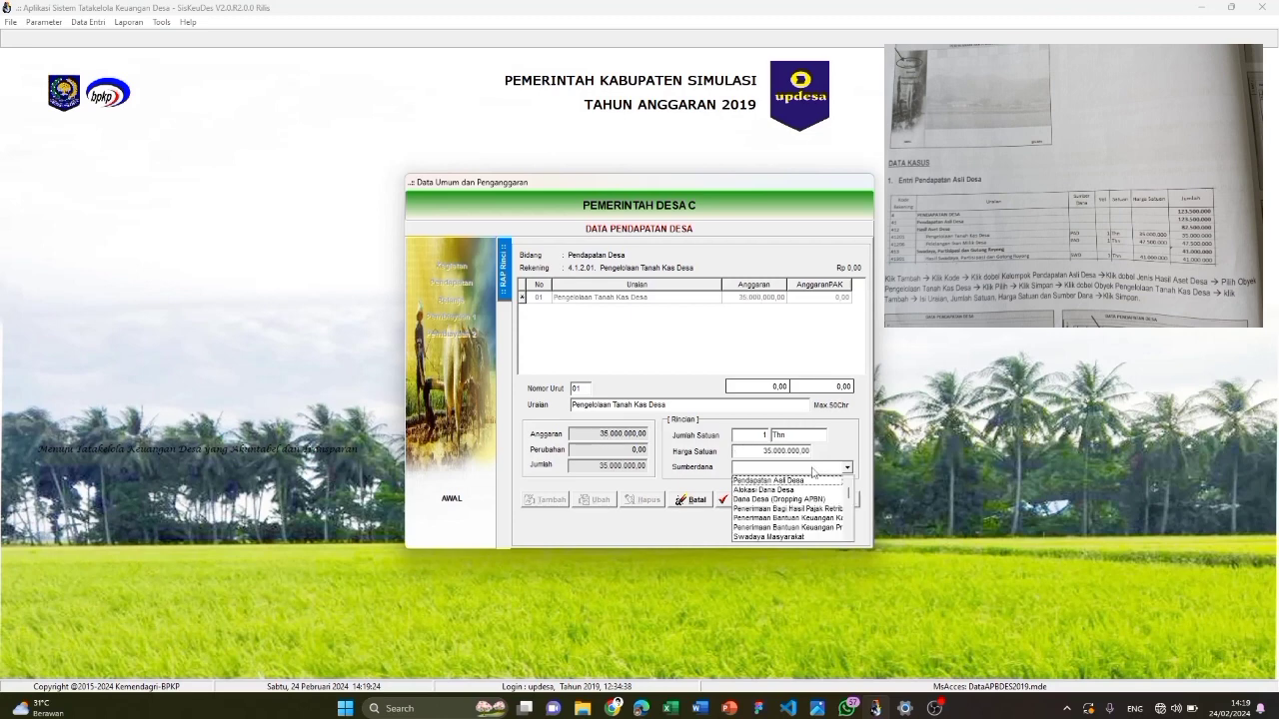
pyautogui.click(805, 481)
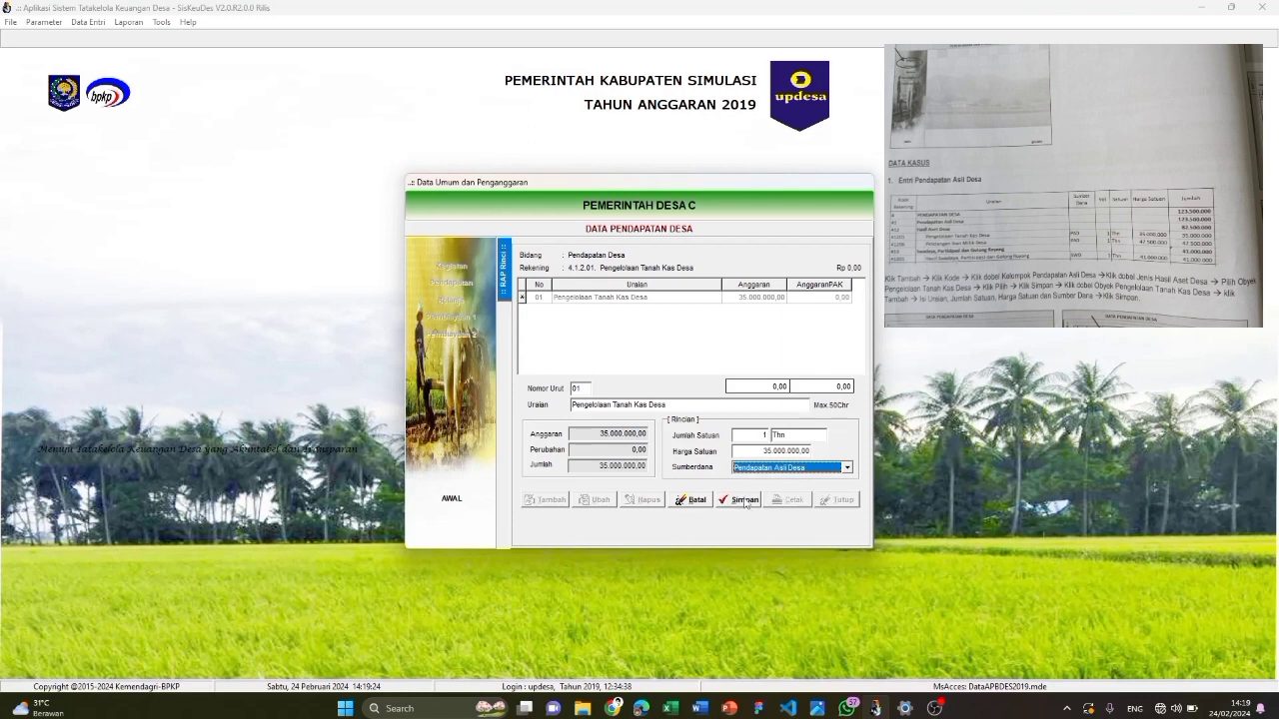
pyautogui.click(745, 500)
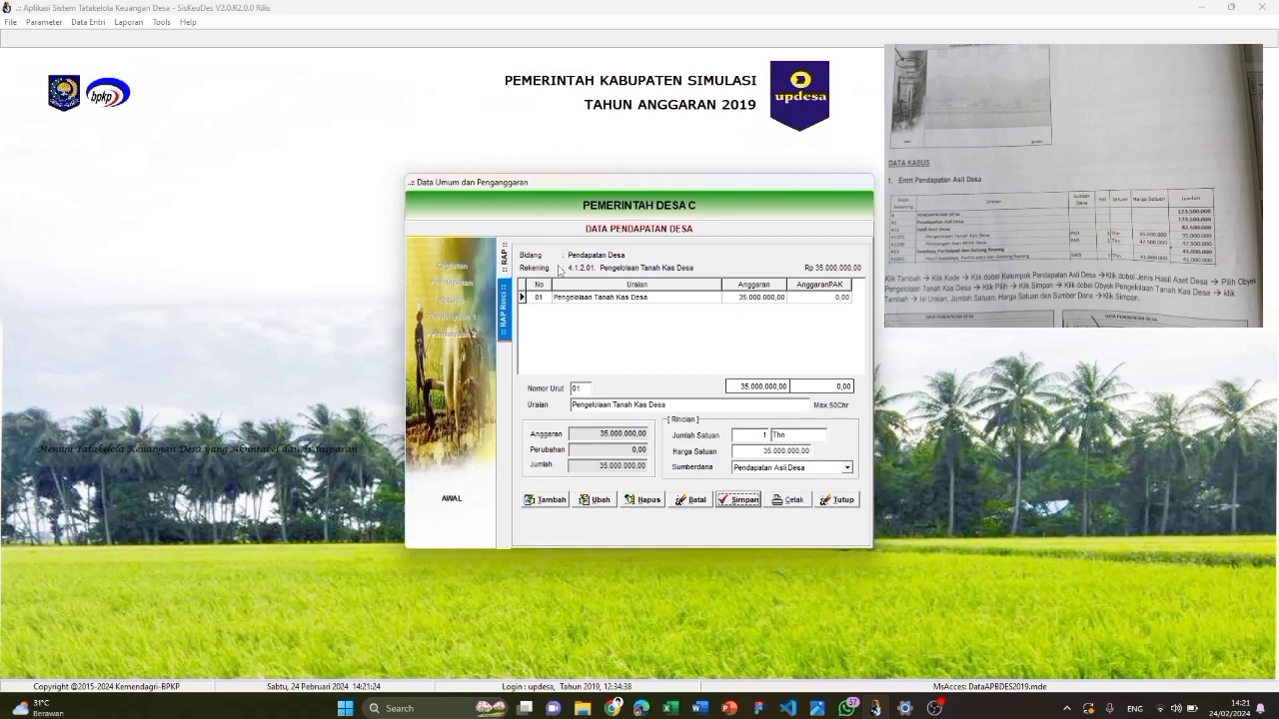
# Add and save revenue account 4.1.2.06 Pelelangan Ikan Milik Desa under Hasil Aset Desa
pyautogui.click(504, 258)
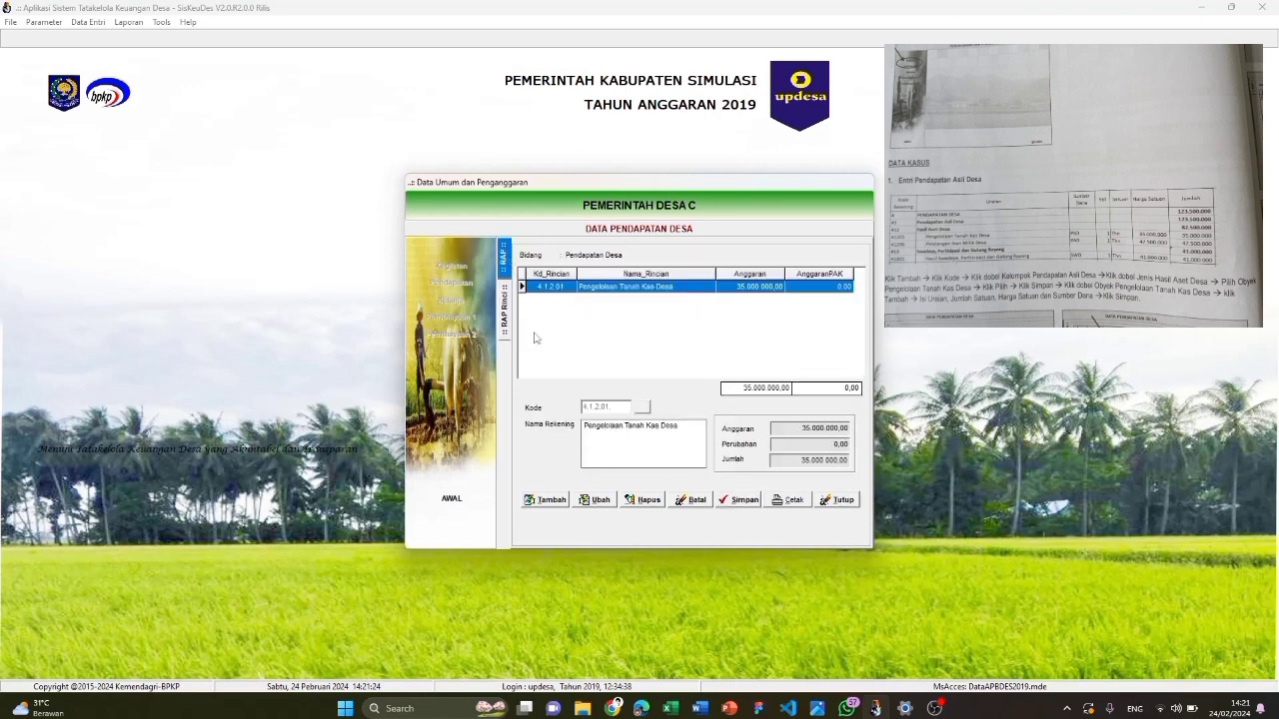
pyautogui.click(550, 500)
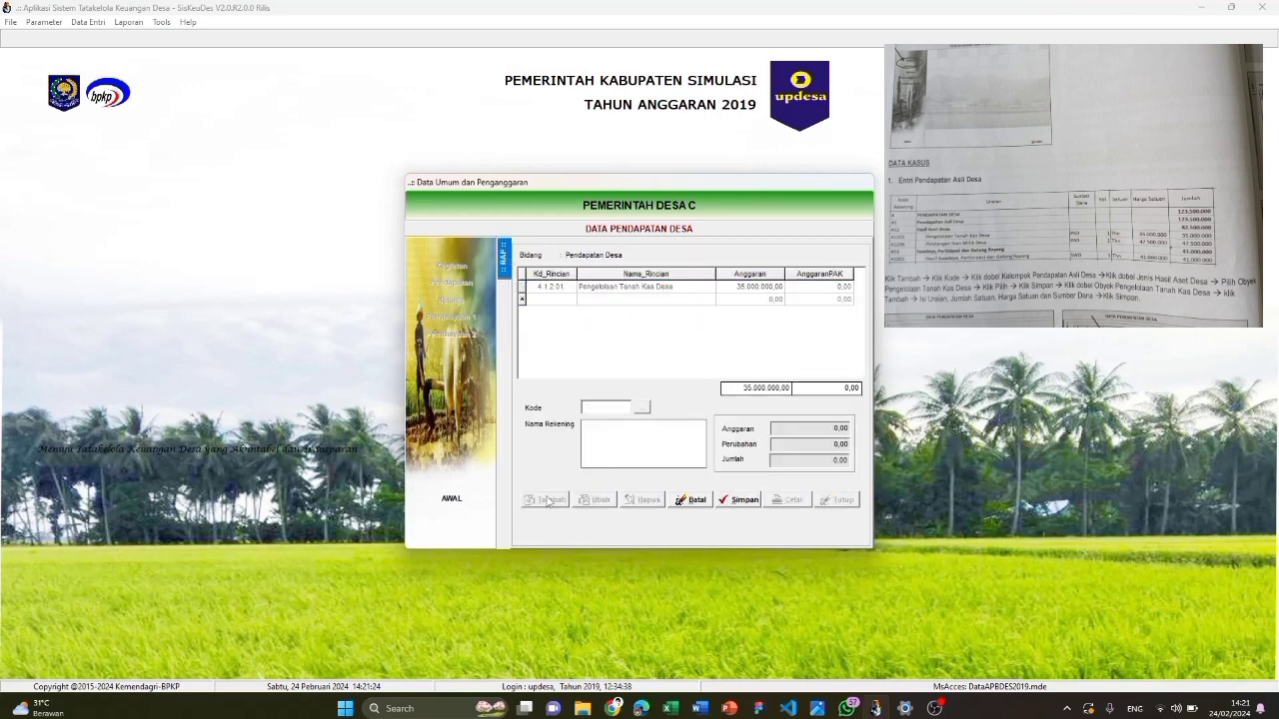
pyautogui.click(641, 410)
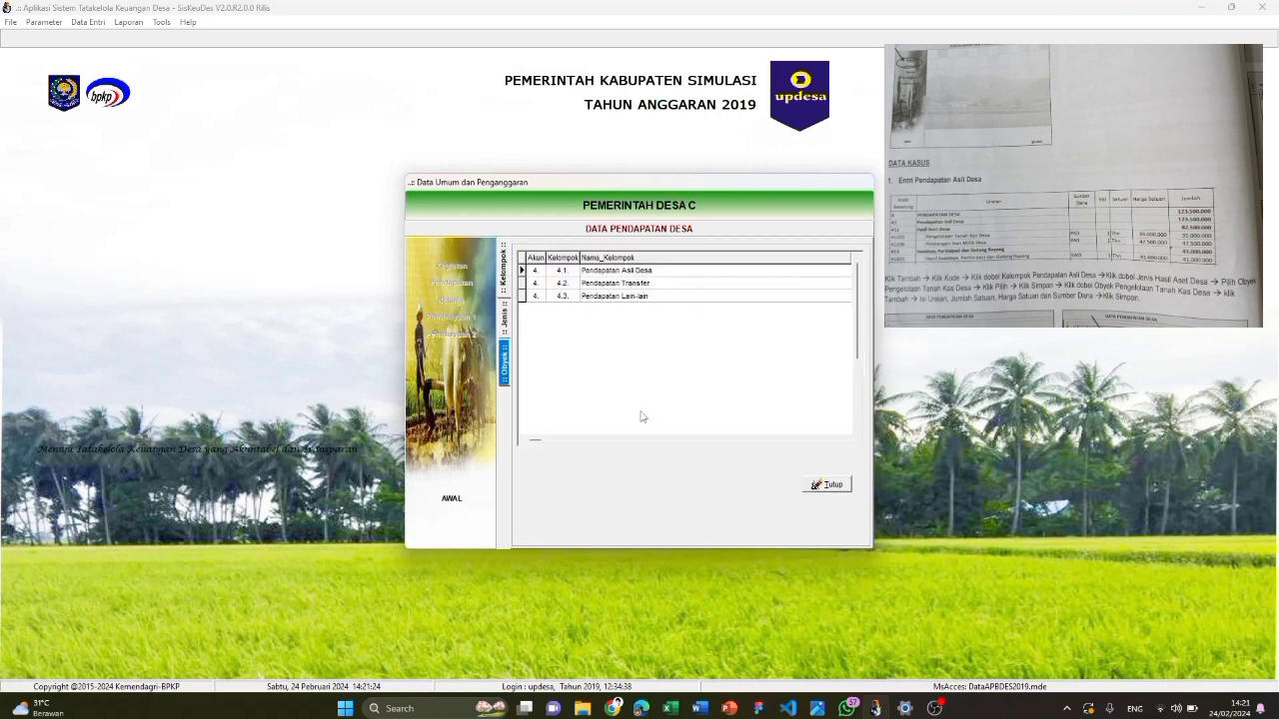
pyautogui.doubleClick(619, 270)
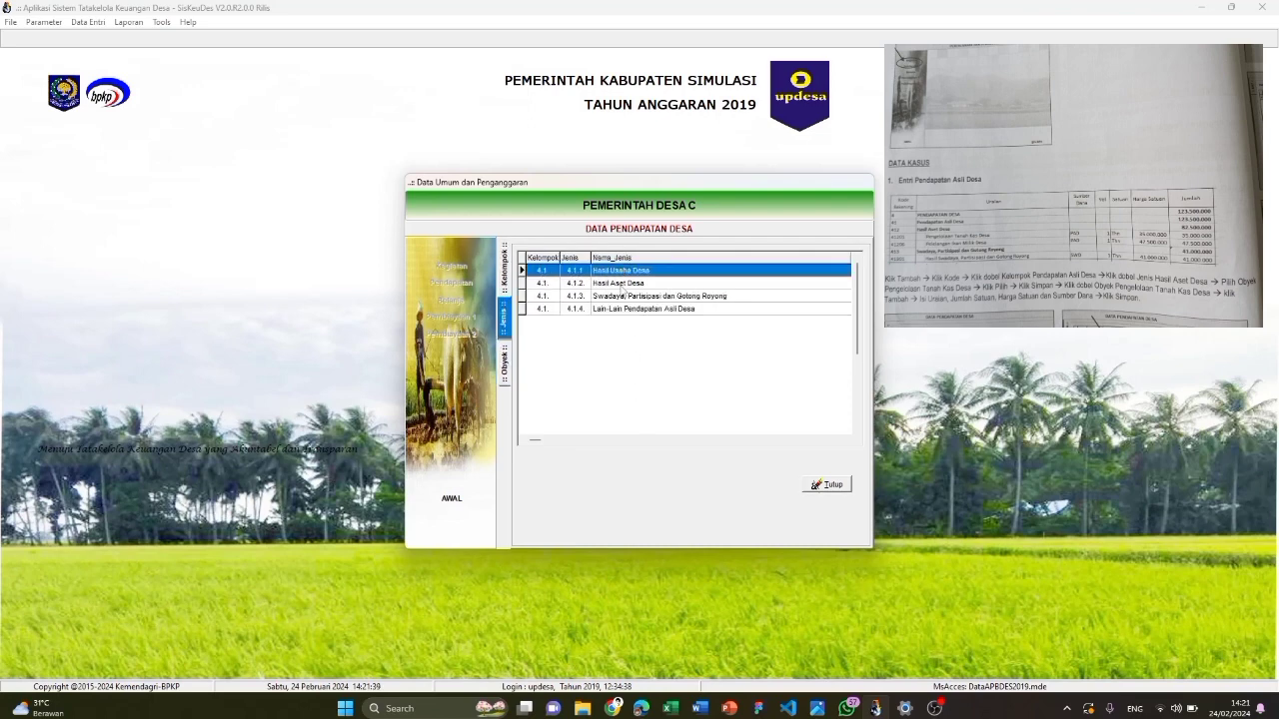
pyautogui.doubleClick(620, 283)
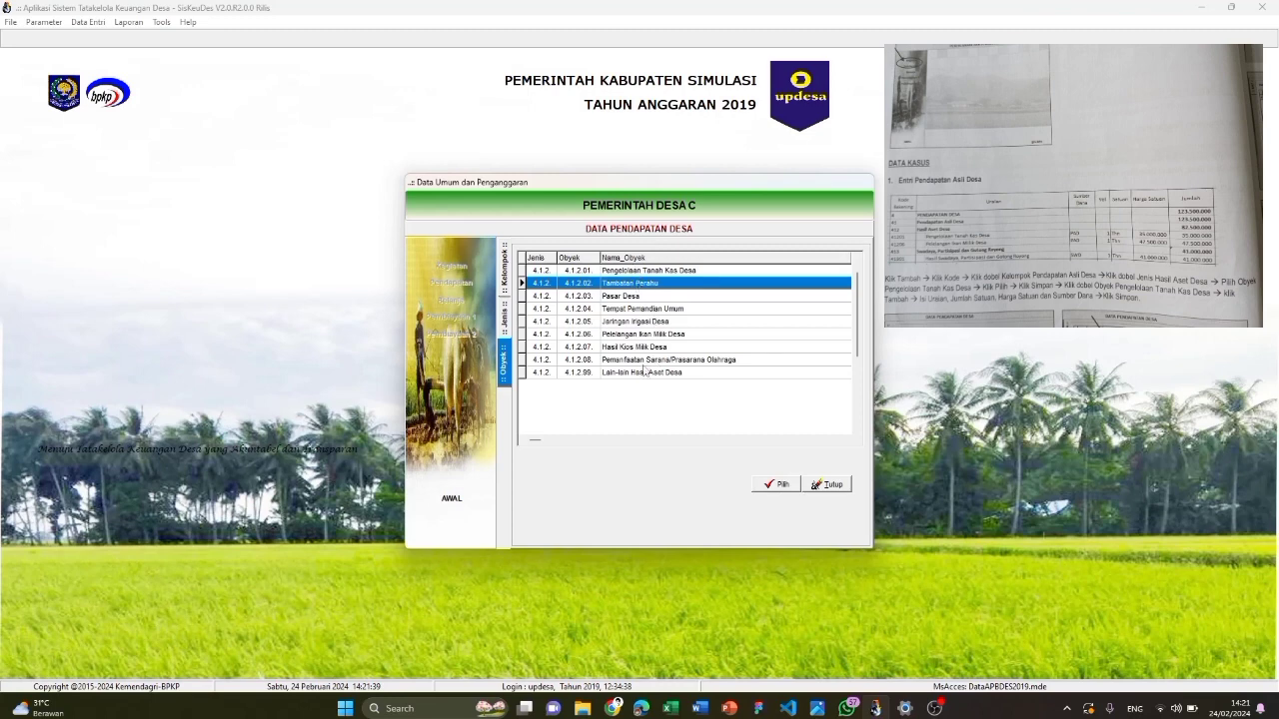
pyautogui.click(642, 335)
pyautogui.click(771, 486)
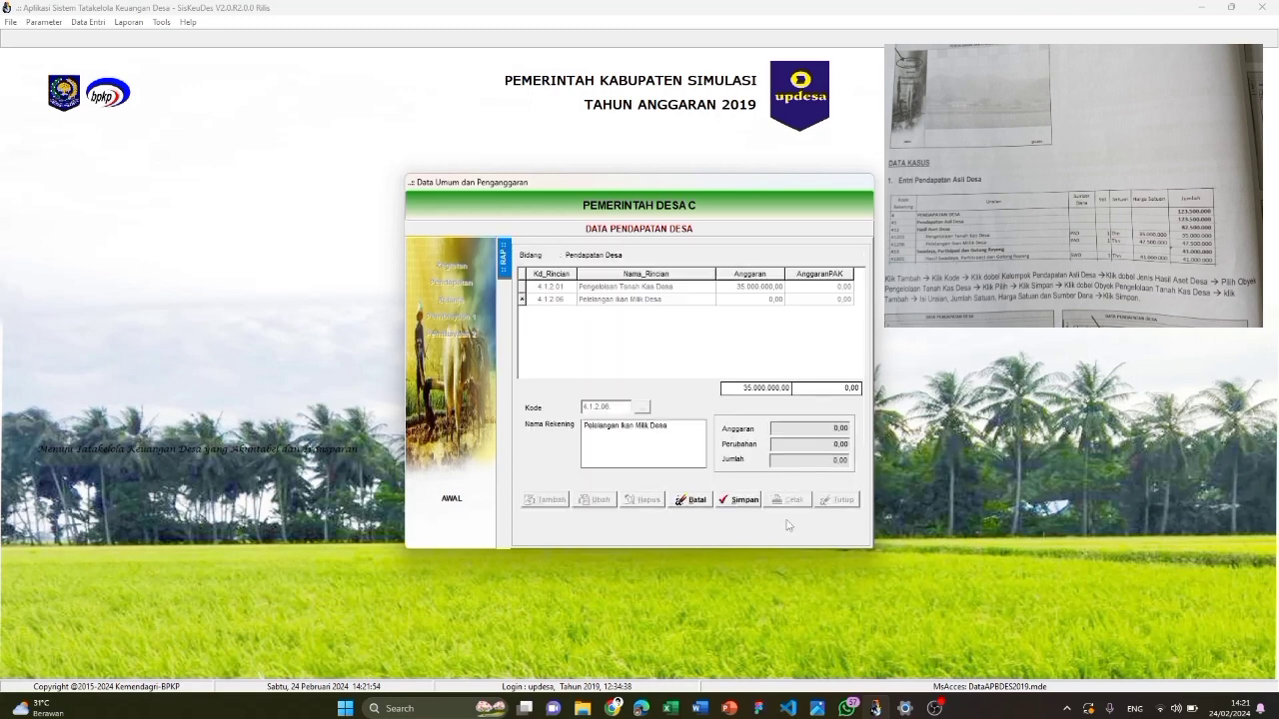
pyautogui.click(739, 500)
# Save a detail line 'Pelelangan Ikan Milik Desa' at 47.500.000 funded by Pendapatan Asli Desa
pyautogui.doubleClick(647, 300)
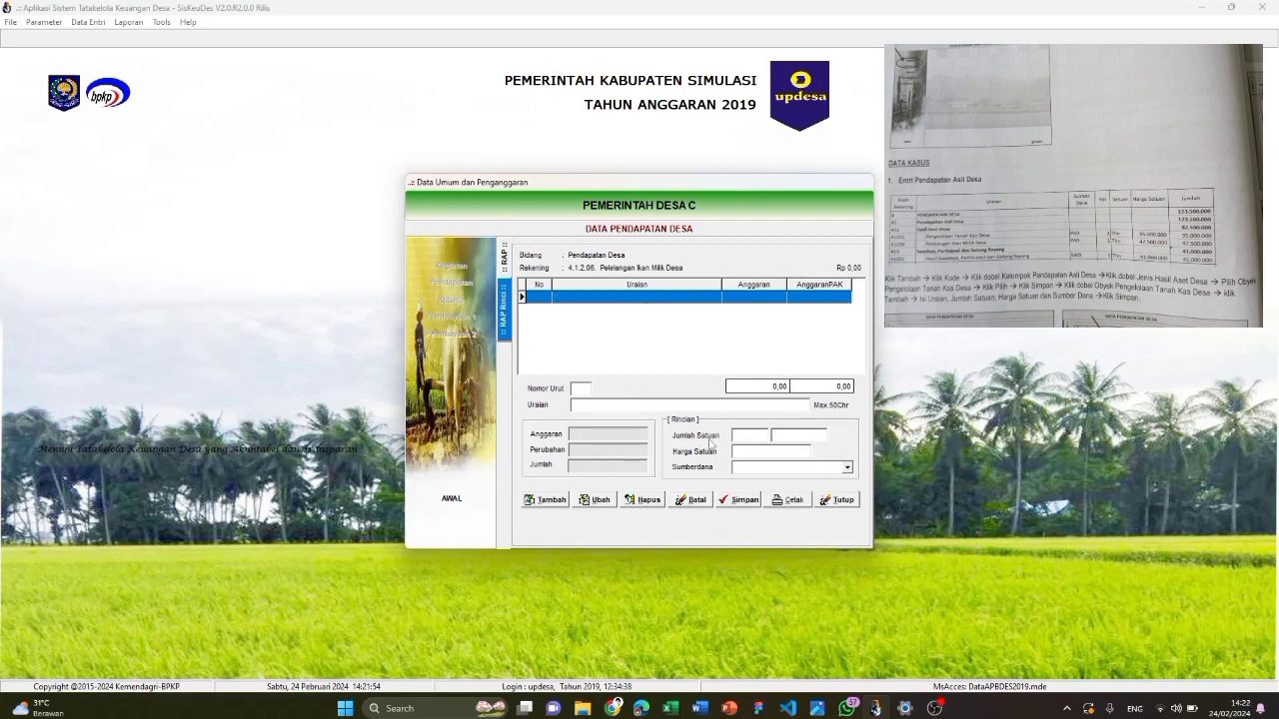
pyautogui.click(562, 507)
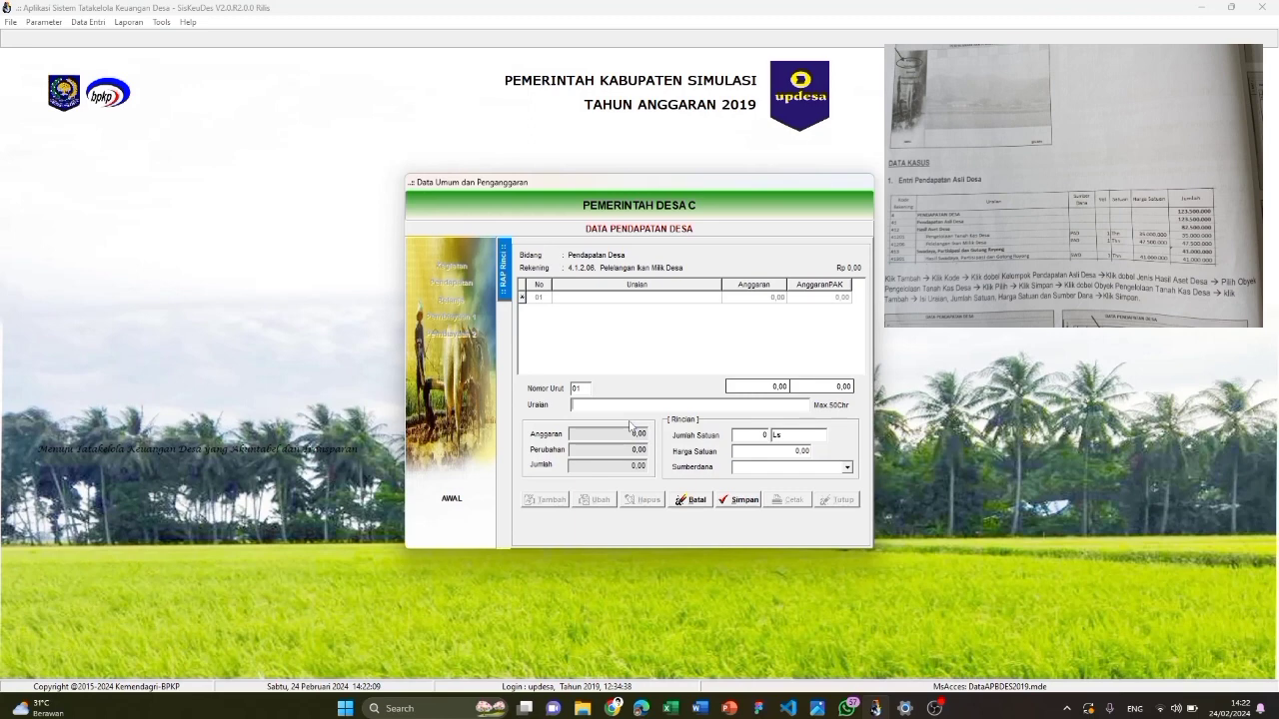
pyautogui.write('Pelelangan Ikan Milik Desa')
pyautogui.click(757, 435)
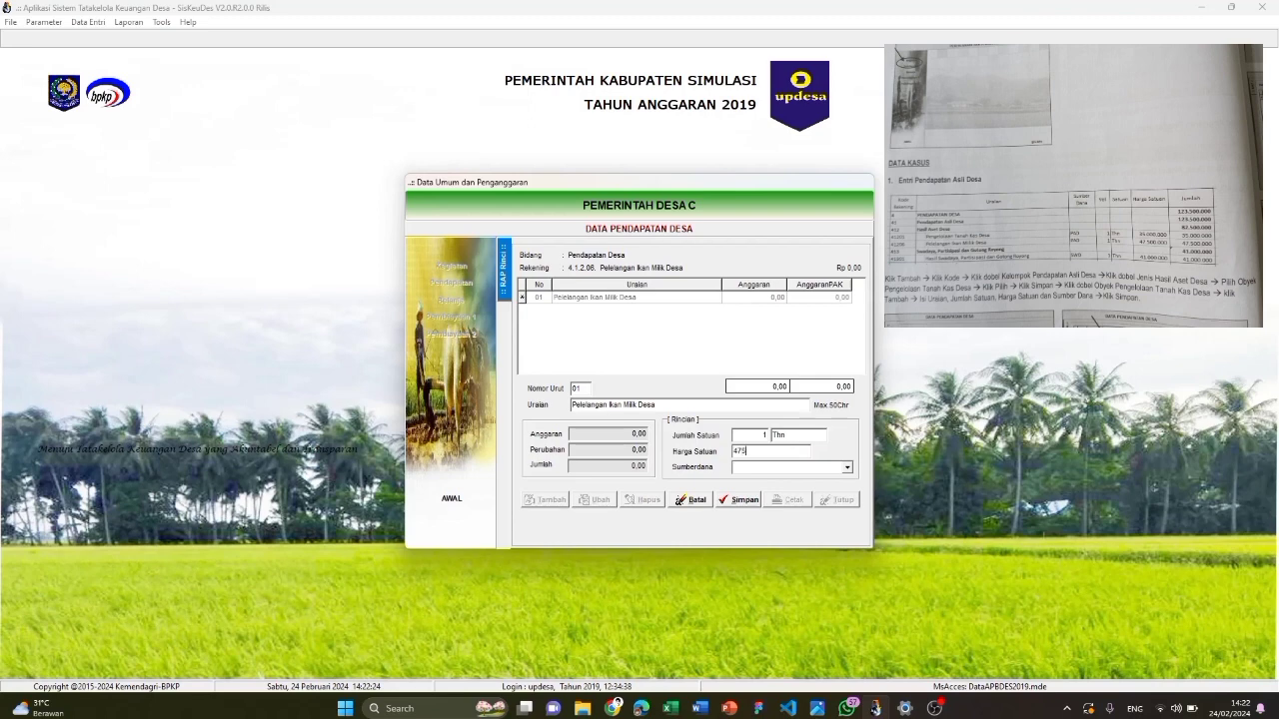
pyautogui.write('47.500.000')
pyautogui.click(818, 467)
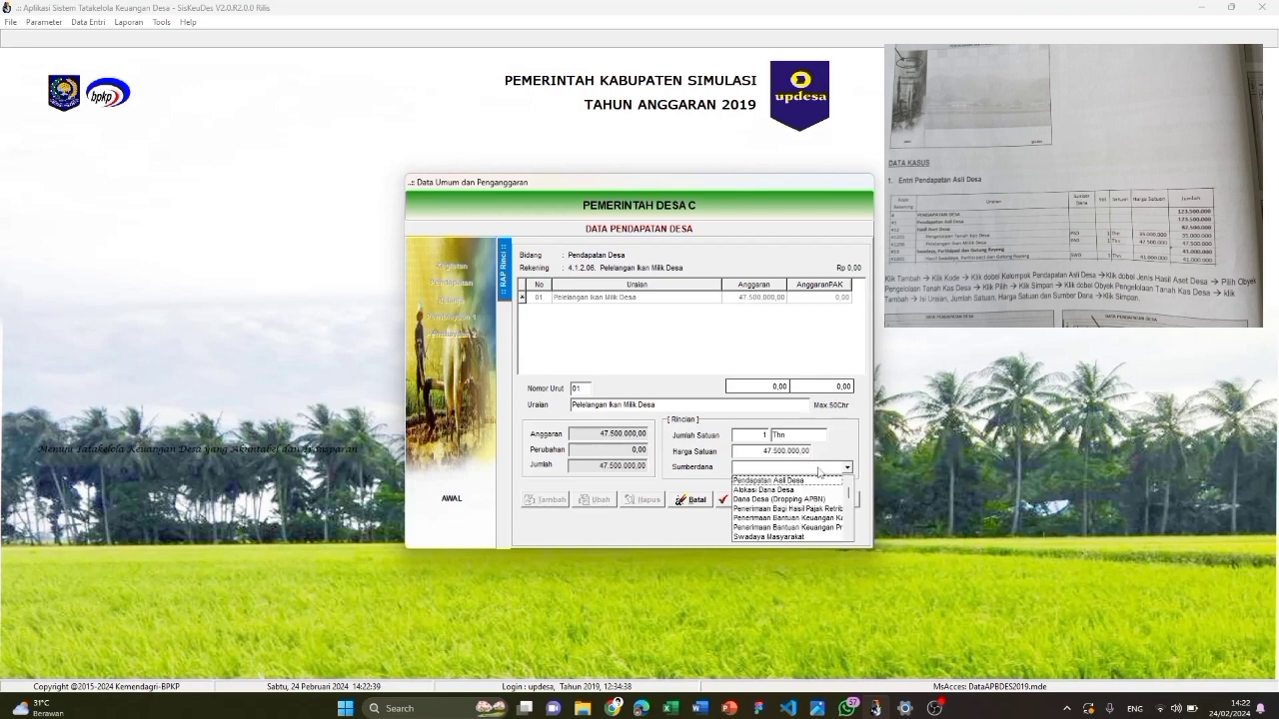
pyautogui.click(820, 482)
pyautogui.click(751, 499)
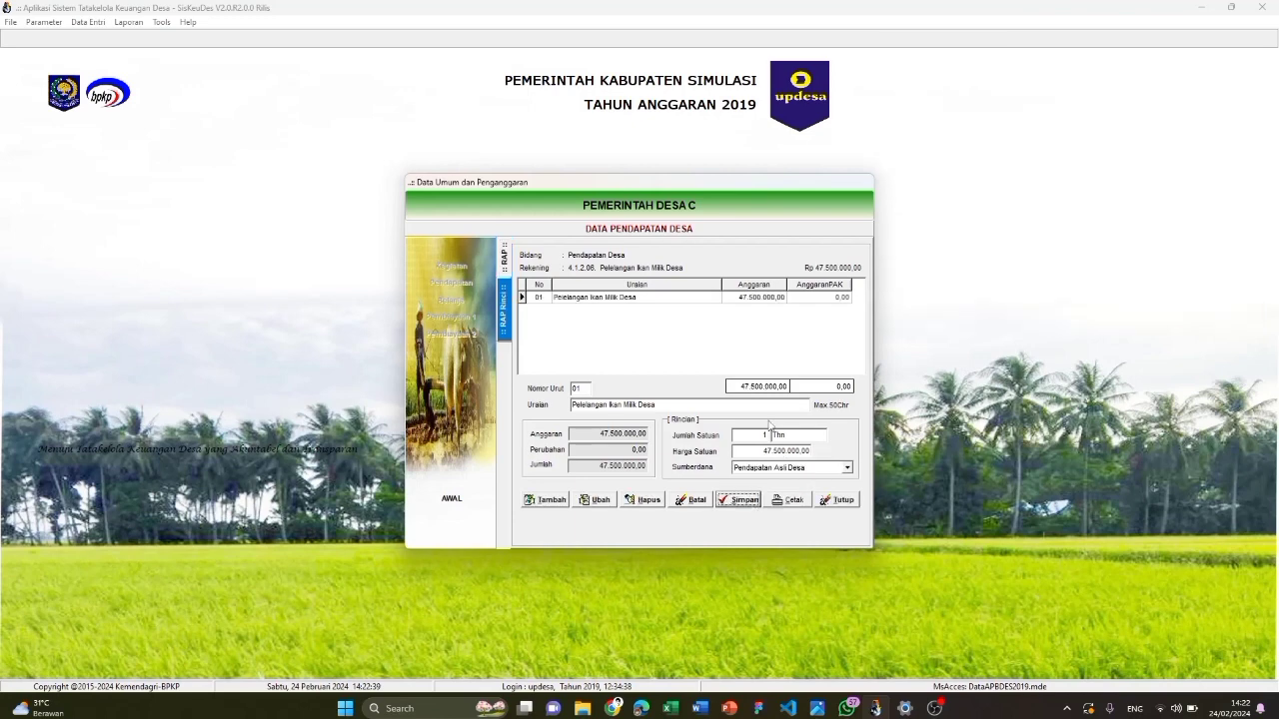
pyautogui.click(470, 282)
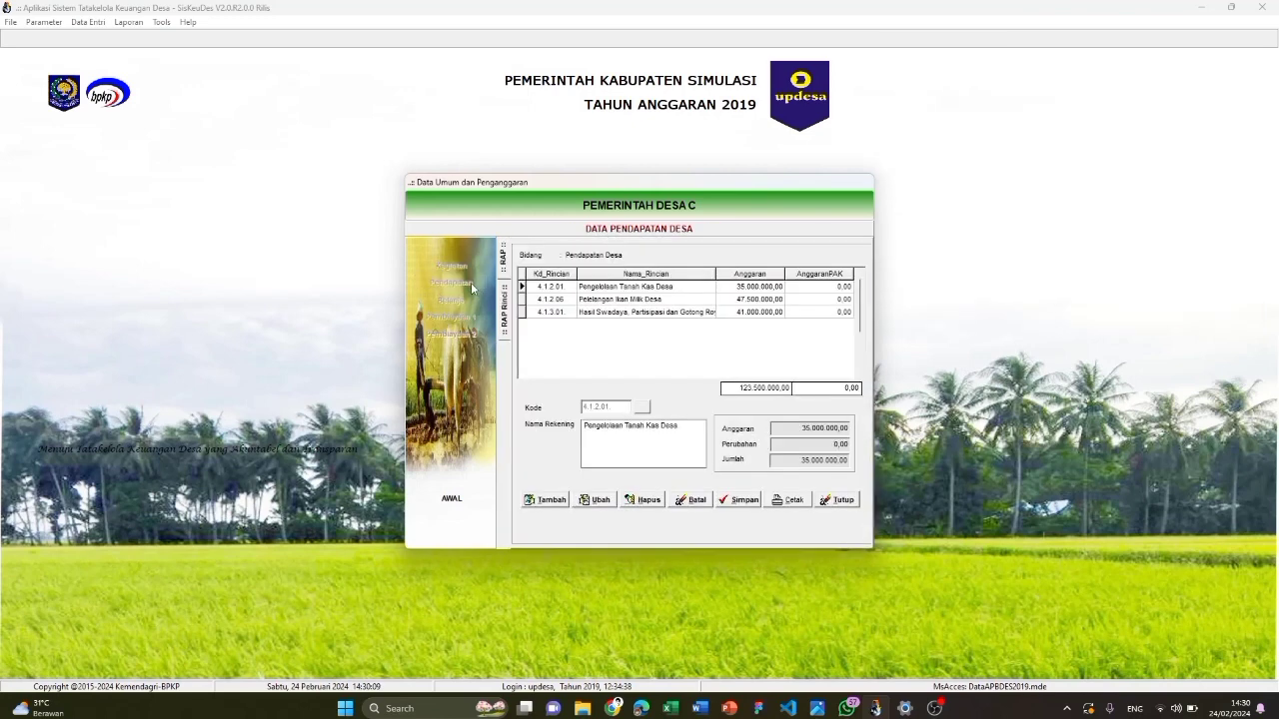
# Add the Dana Desa revenue account 4.2.1.01 and save it
pyautogui.click(539, 500)
pyautogui.click(642, 407)
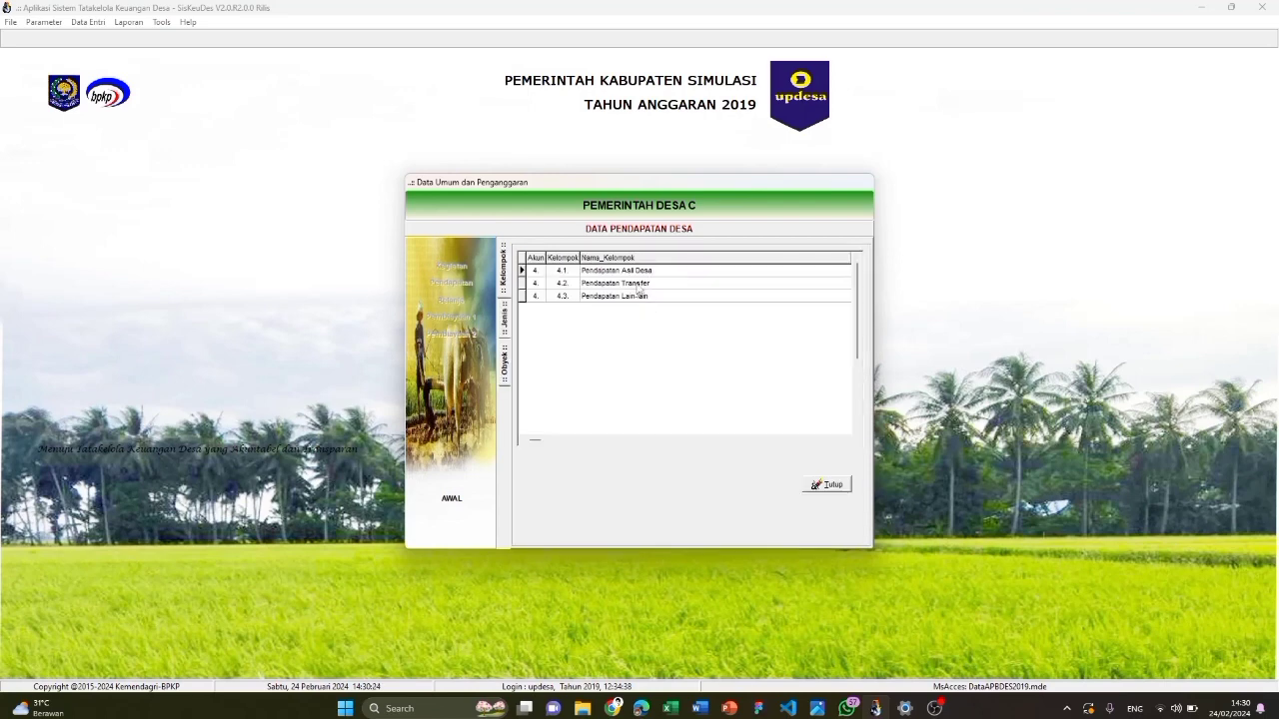
pyautogui.doubleClick(639, 287)
pyautogui.doubleClick(635, 271)
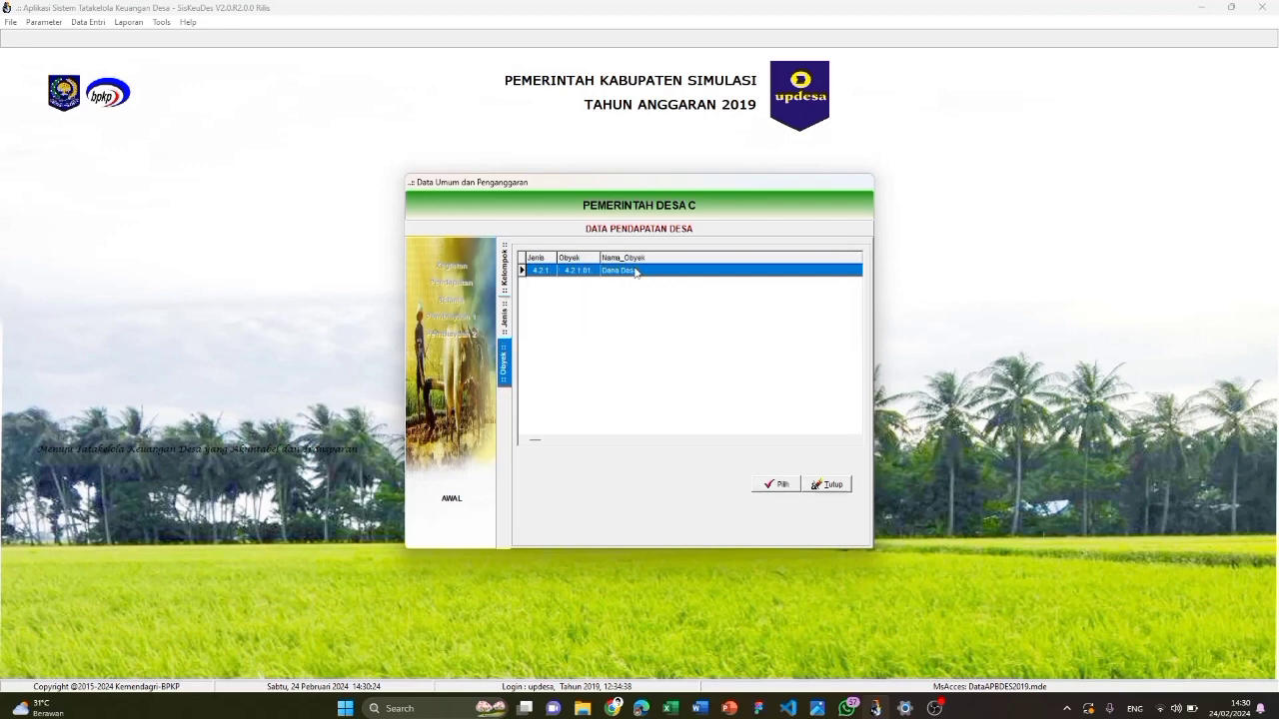
pyautogui.doubleClick(678, 270)
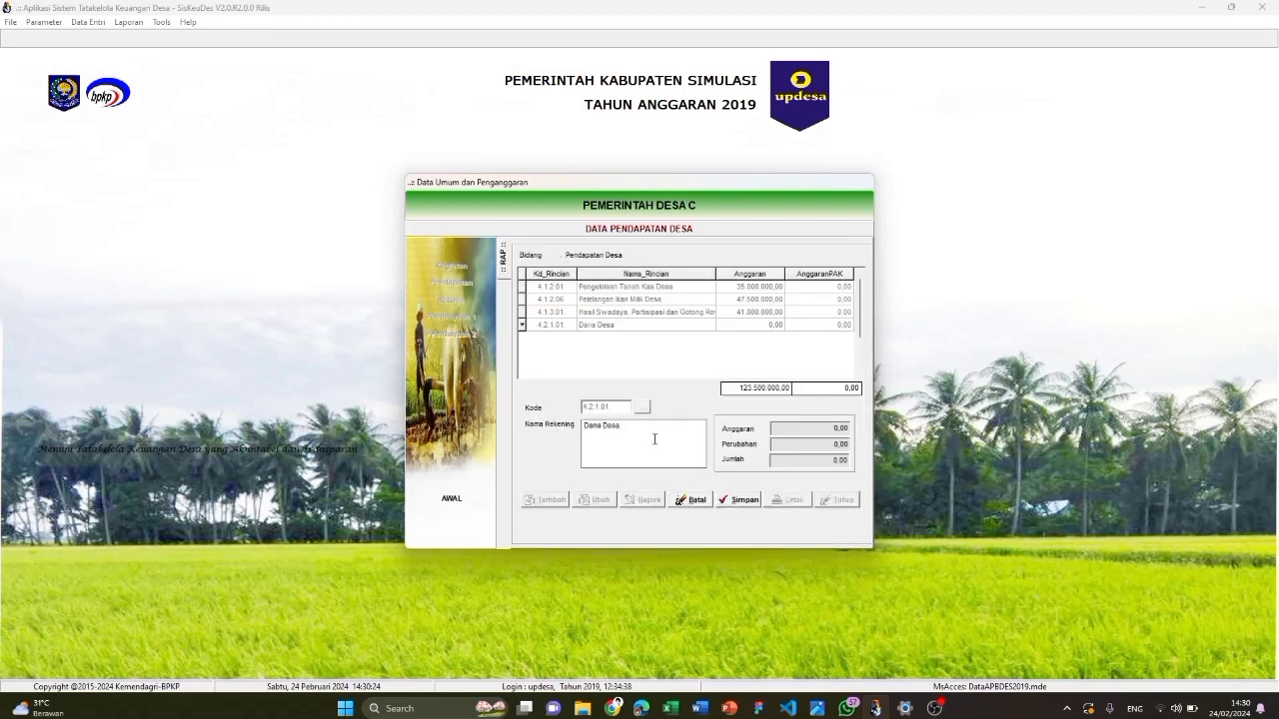
pyautogui.click(736, 500)
# Add the Bunga Bank revenue account 4.3.6.01 and save it
pyautogui.doubleClick(692, 325)
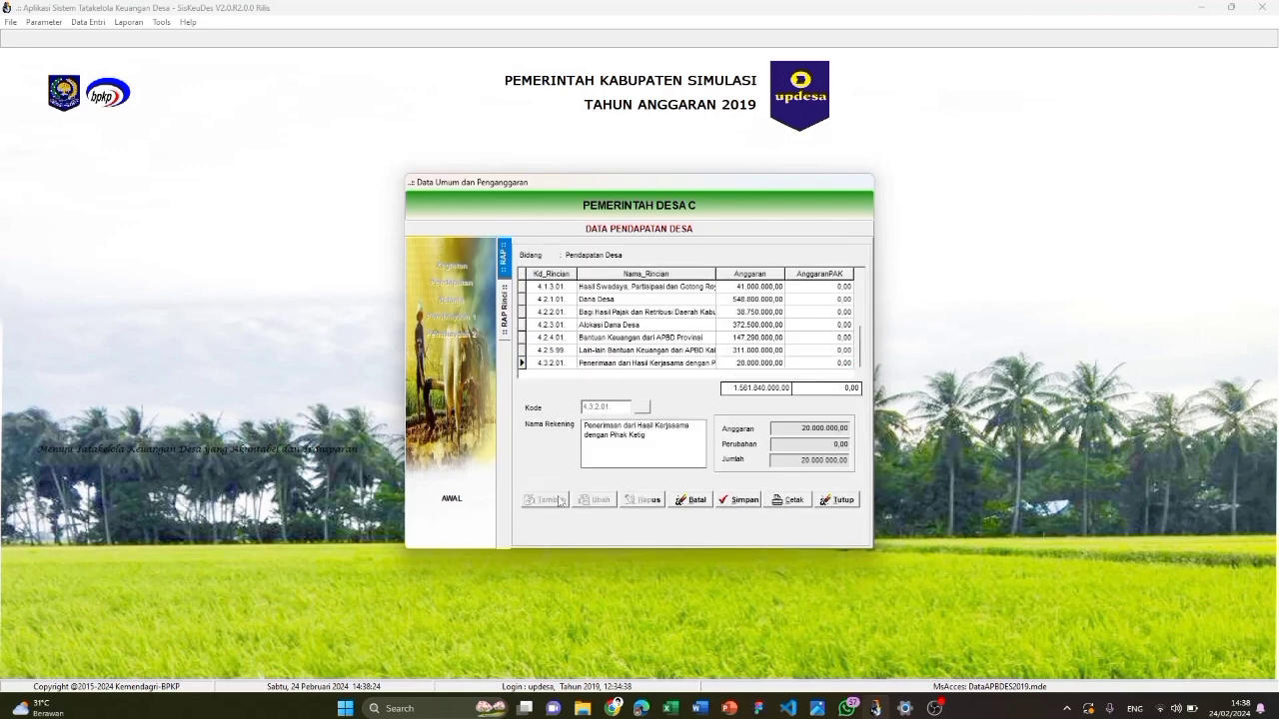
pyautogui.click(641, 408)
pyautogui.doubleClick(642, 297)
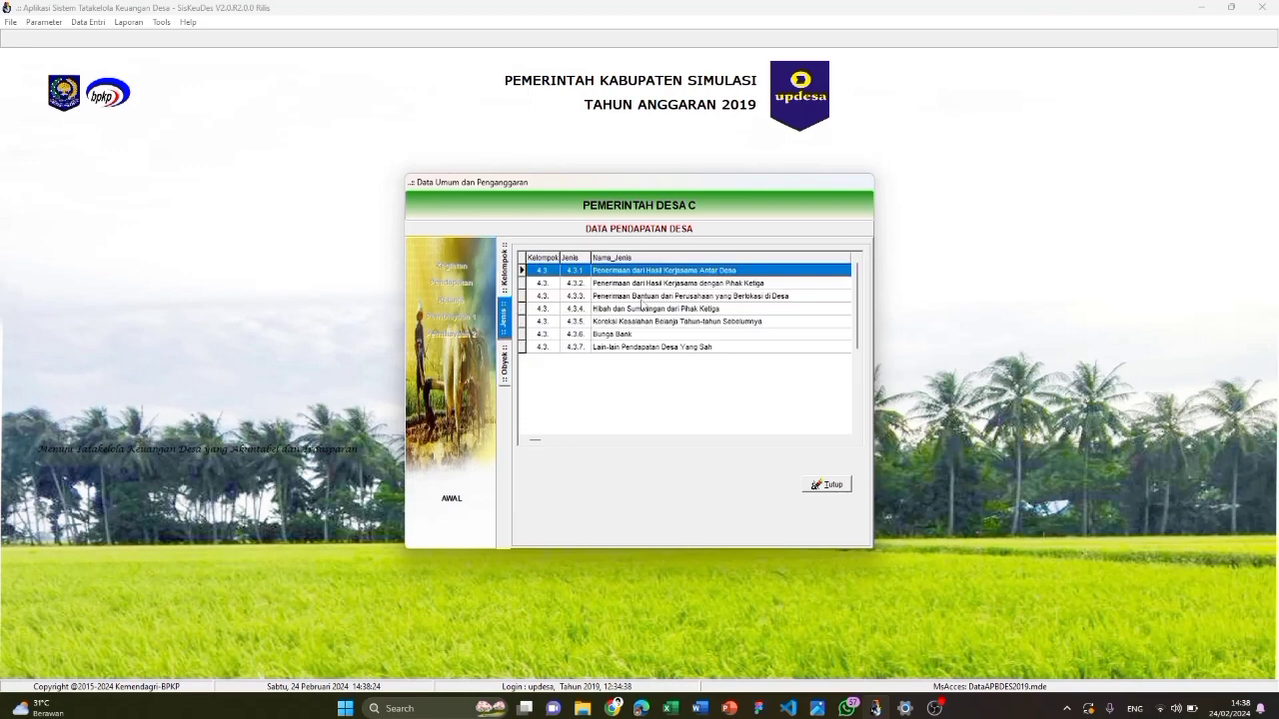
pyautogui.doubleClick(661, 336)
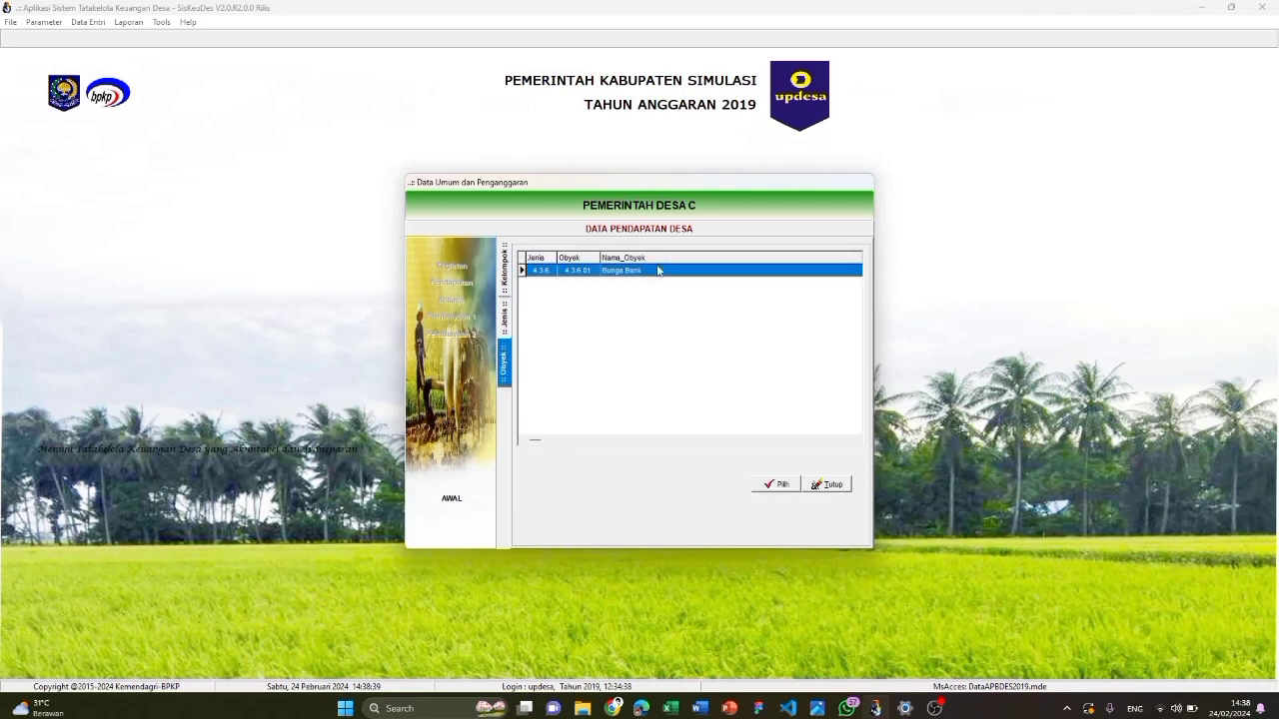
pyautogui.doubleClick(658, 269)
pyautogui.click(738, 499)
# Add a Bunga Bank detail line of 1 Thn × 1.000.000 from Pendapatan Asli Desa
pyautogui.doubleClick(684, 362)
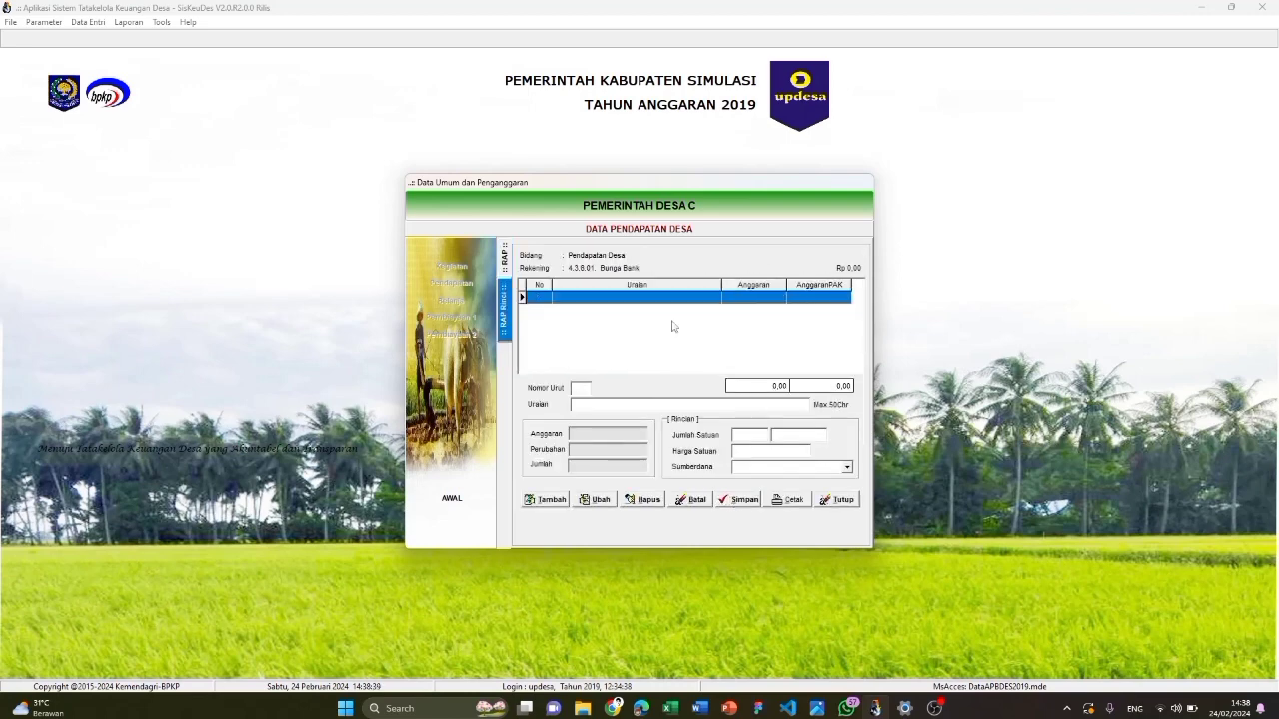
pyautogui.click(545, 500)
pyautogui.write('Bunga Bank')
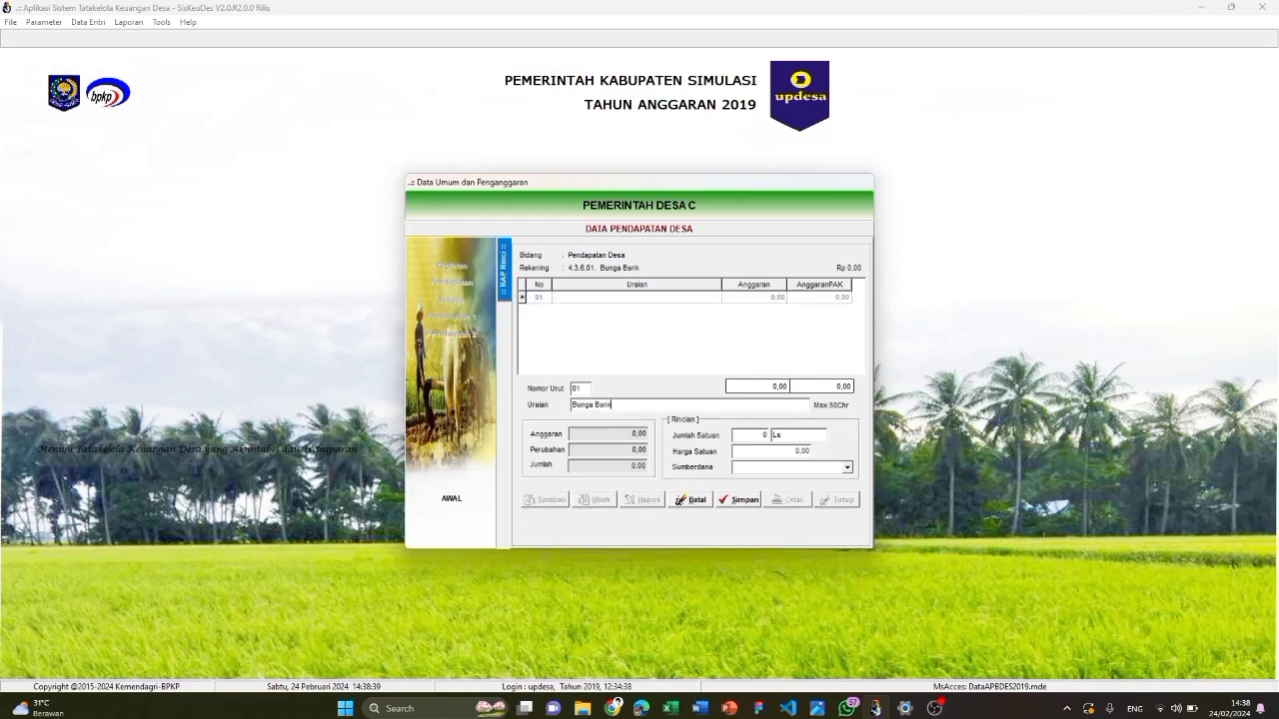
pyautogui.click(746, 432)
pyautogui.click(792, 451)
pyautogui.write('1000000')
pyautogui.click(811, 473)
pyautogui.click(814, 478)
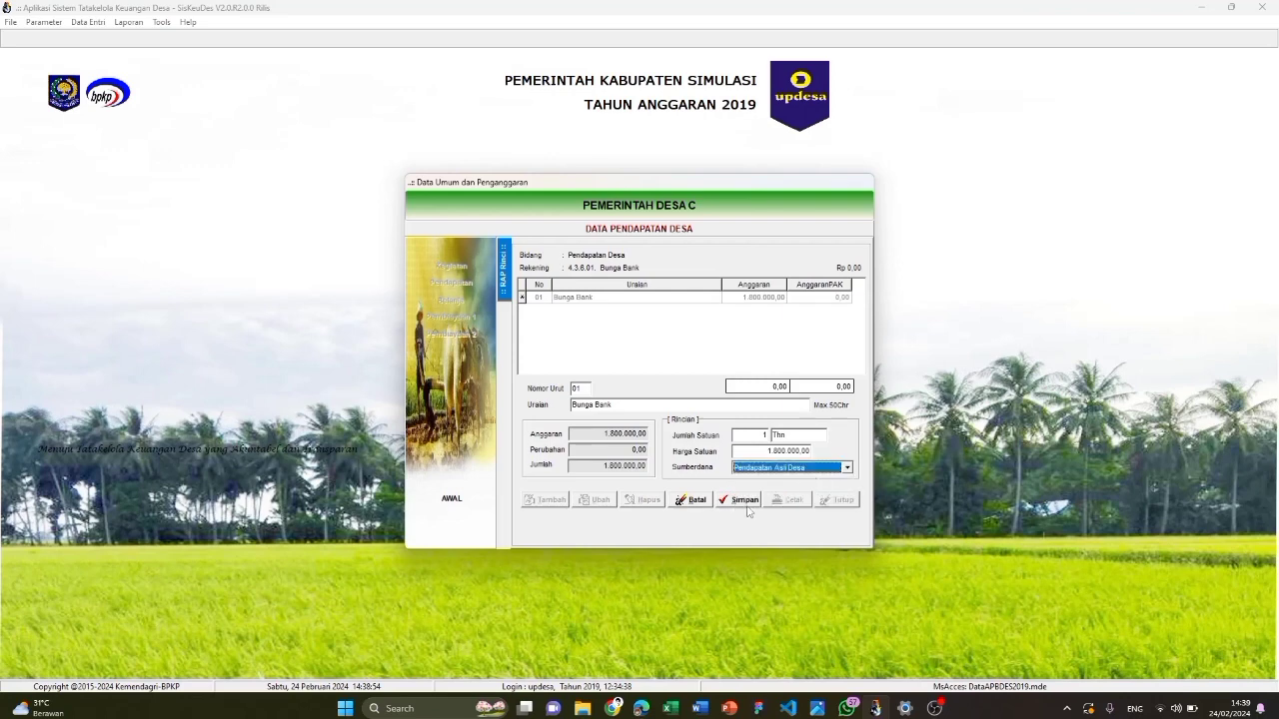
pyautogui.click(746, 503)
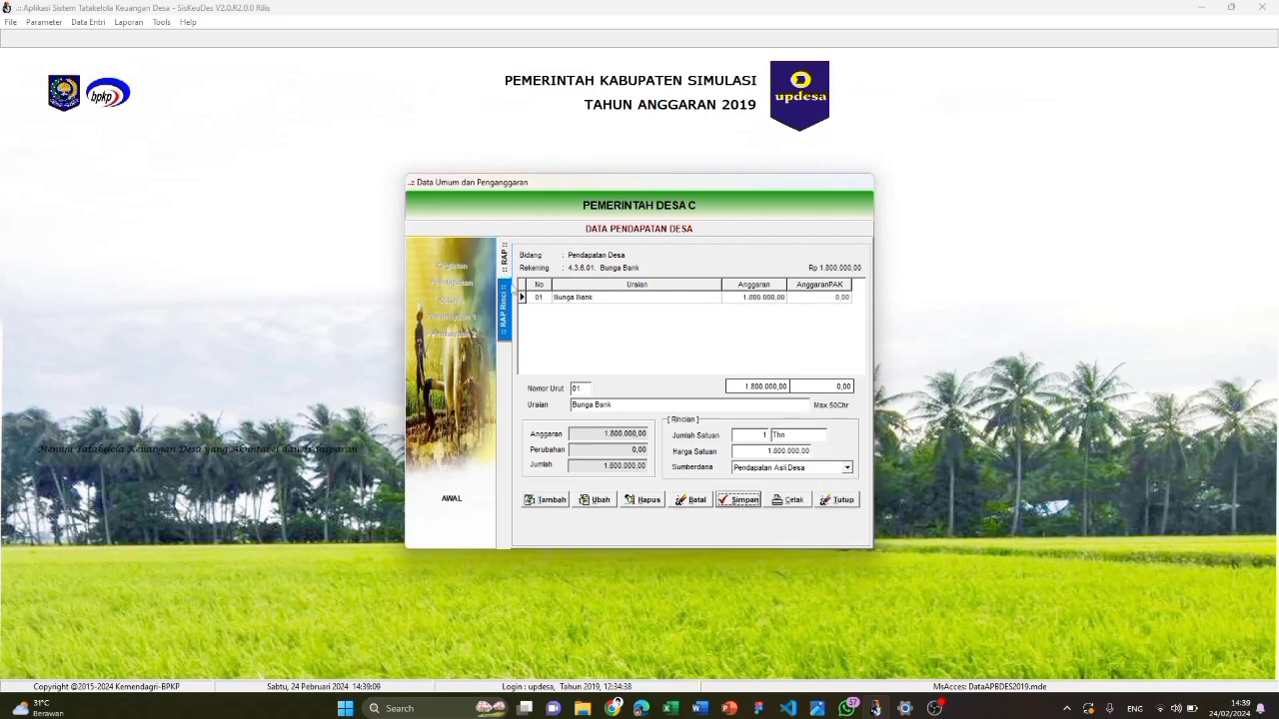
# Add revenue account 4.3.7.99 Lain-lain Pendapatan Desa yang Sah and save it
pyautogui.click(505, 262)
pyautogui.click(551, 502)
pyautogui.click(649, 409)
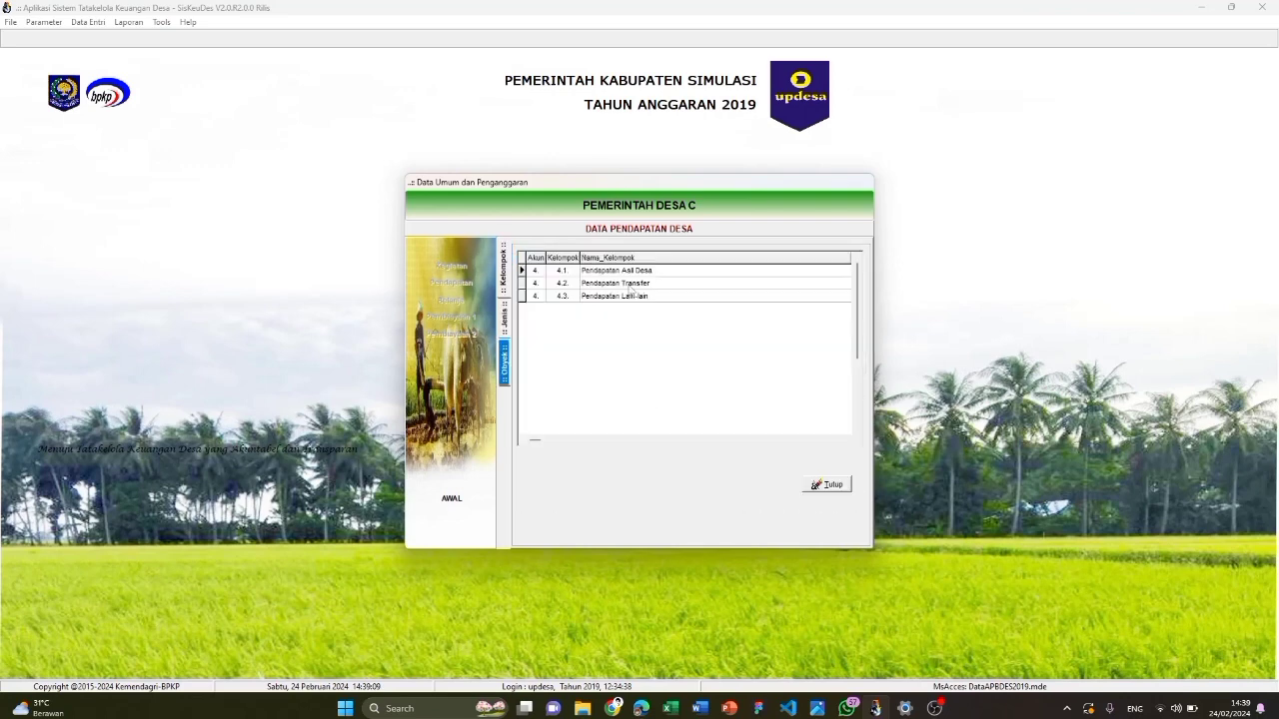
pyautogui.doubleClick(631, 296)
pyautogui.doubleClick(652, 347)
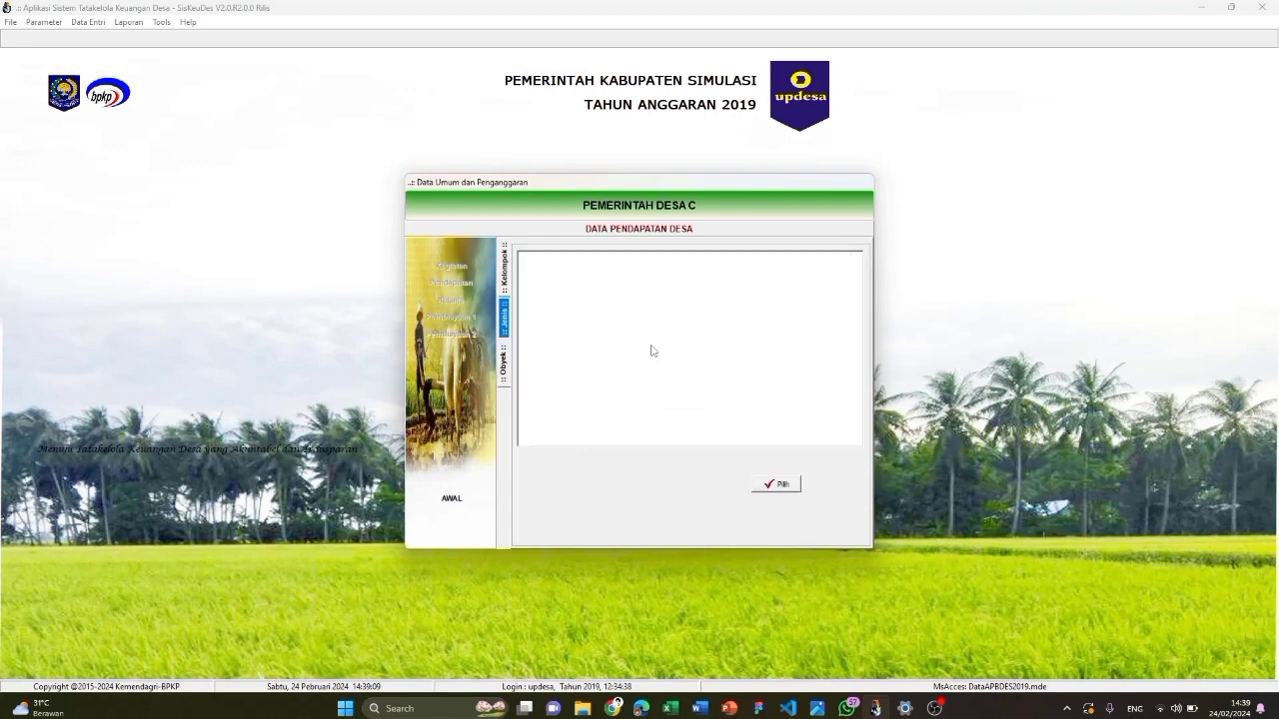
pyautogui.doubleClick(642, 276)
pyautogui.click(738, 499)
# Enter a 4.3.7.99 detail line of 1 Thn × 21.000.000 from Pendapatan Asli Desa
pyautogui.doubleClick(700, 363)
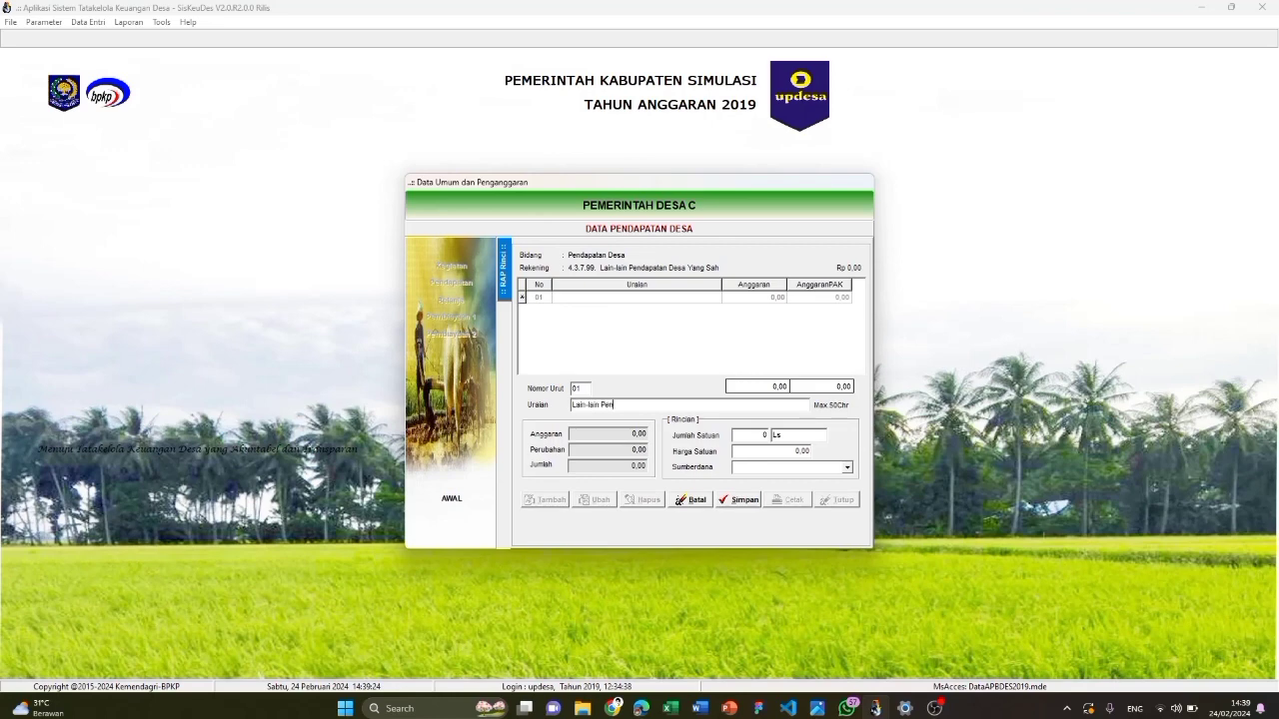
pyautogui.write('dapatan Desa yang Sah')
pyautogui.click(737, 436)
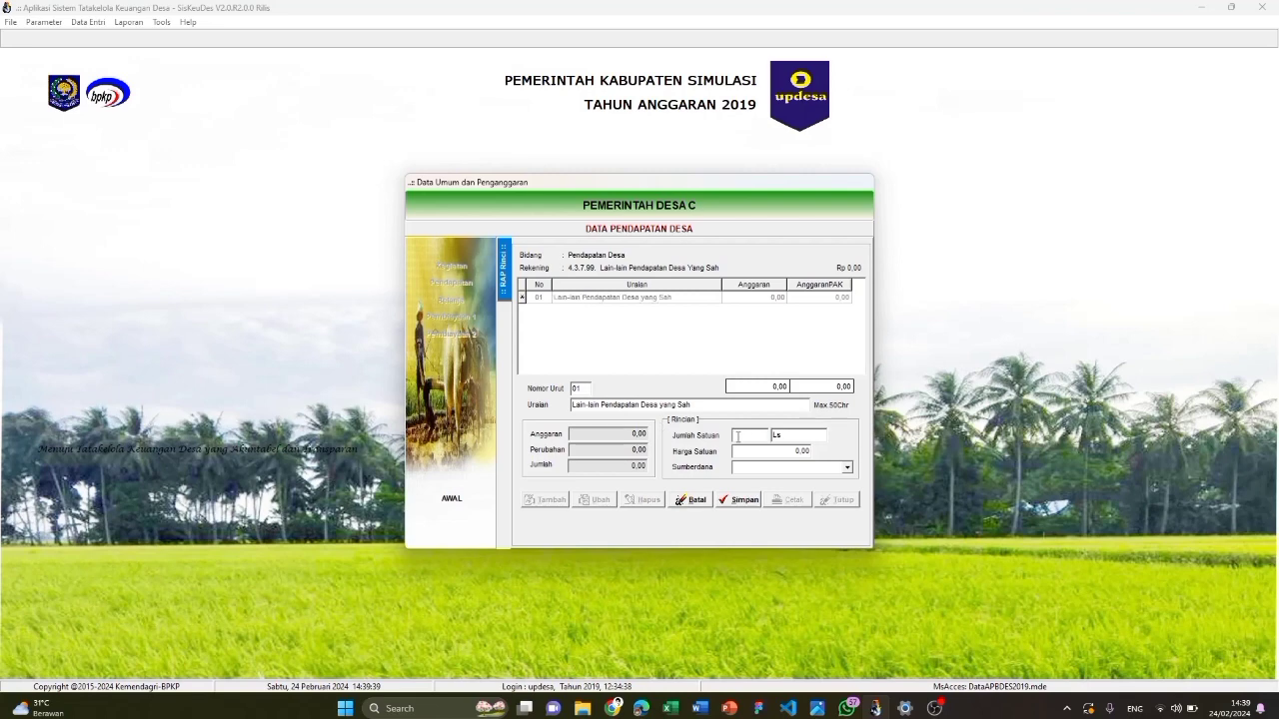
pyautogui.click(808, 451)
pyautogui.write('21000000')
pyautogui.click(823, 466)
pyautogui.click(808, 482)
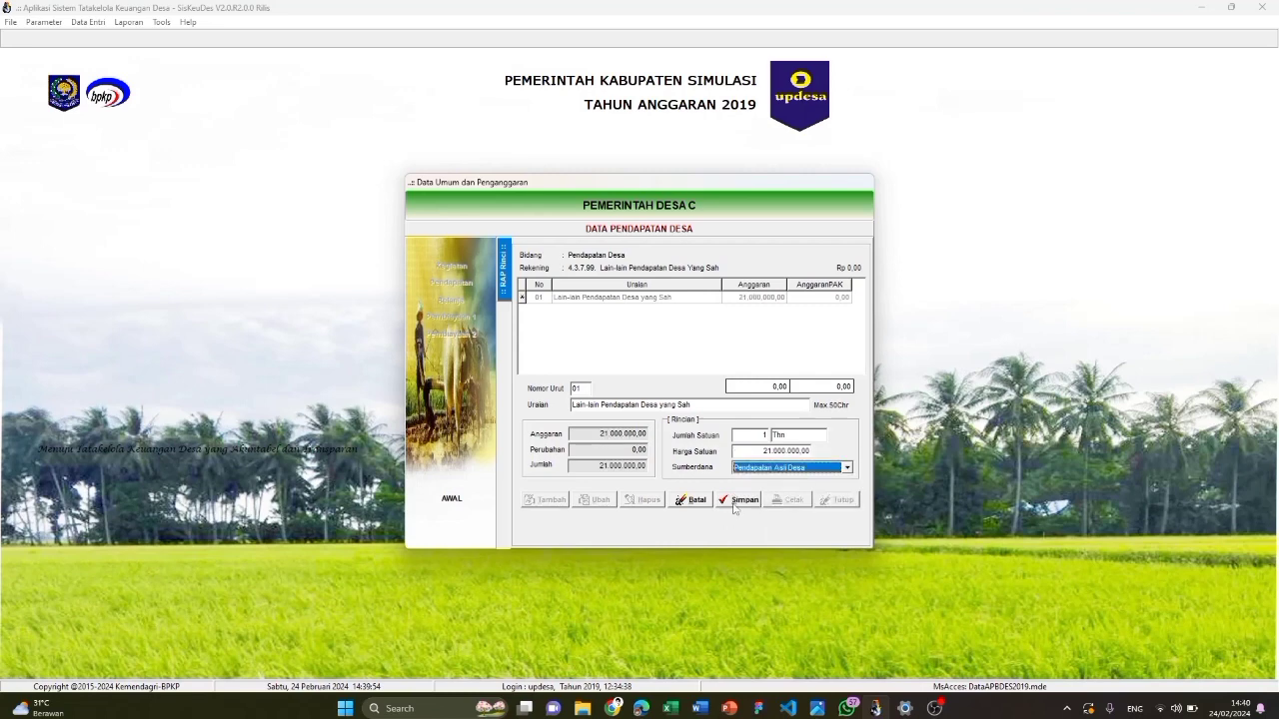
pyautogui.click(735, 504)
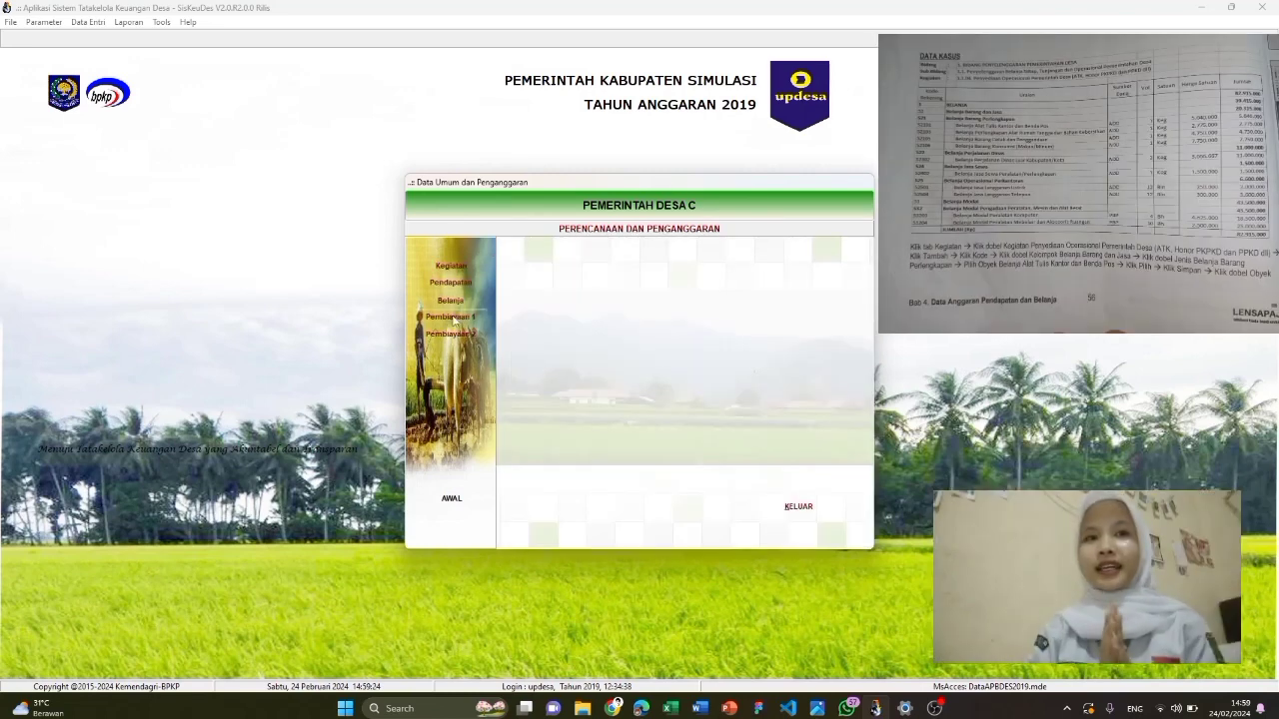
# Open the budget of the Kepala Desa income activity under Bidang Penyelenggaraan Pemerintahan Desa
pyautogui.click(452, 301)
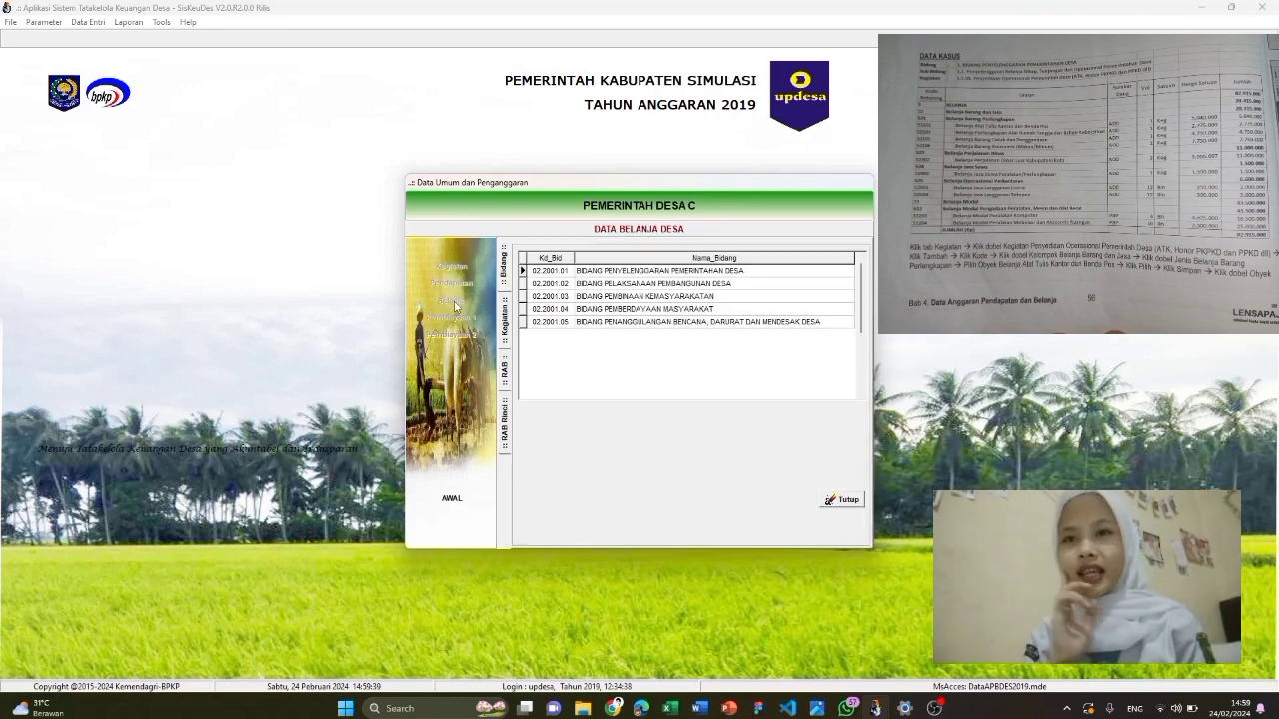
pyautogui.doubleClick(625, 276)
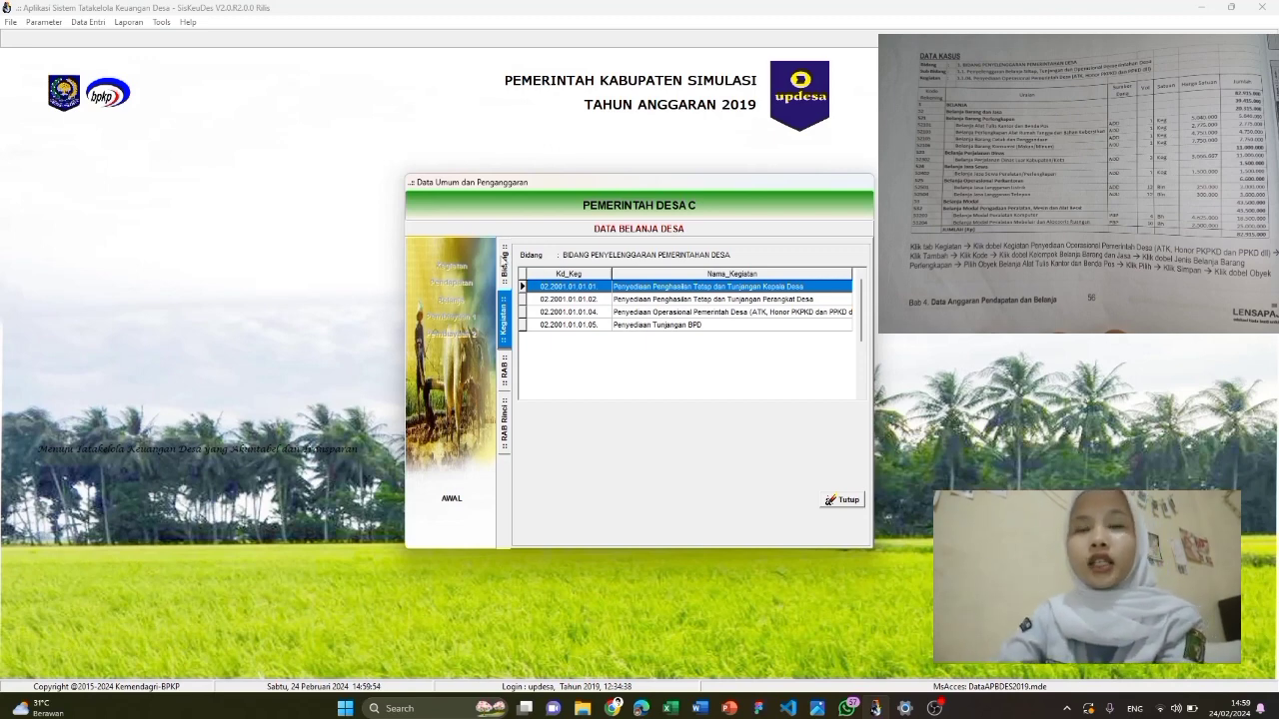
pyautogui.click(506, 263)
pyautogui.doubleClick(679, 271)
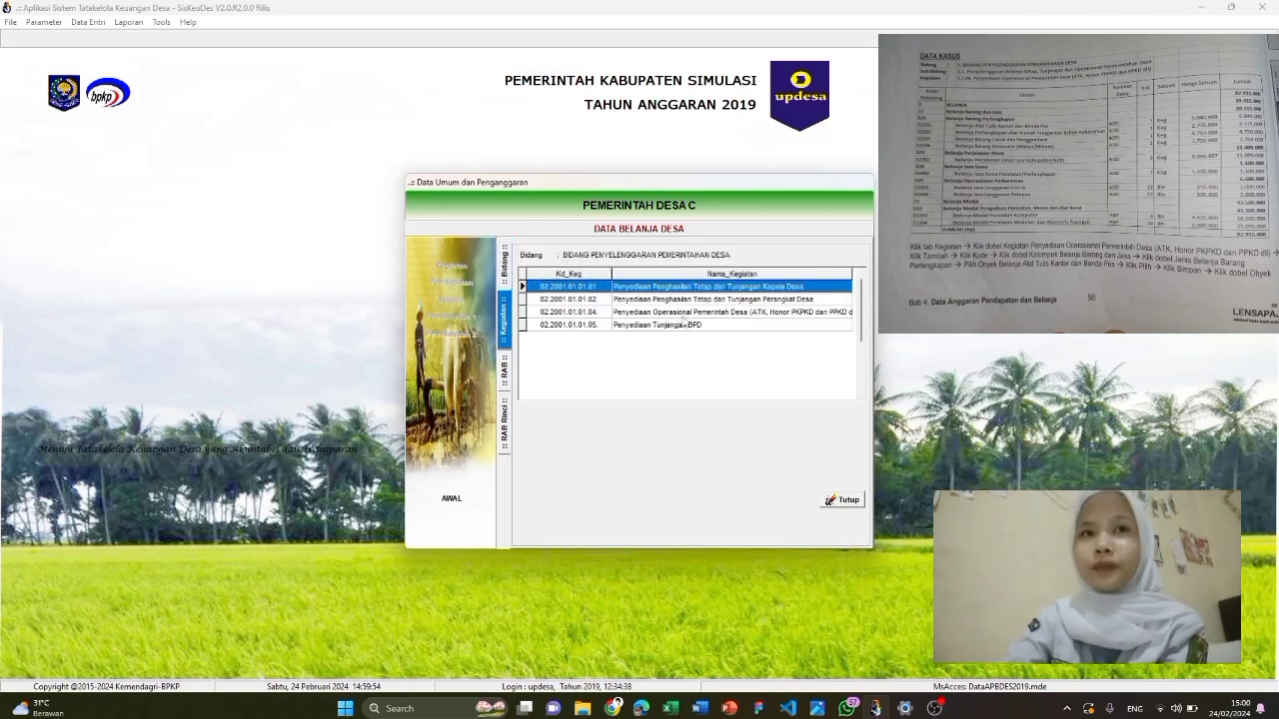
pyautogui.click(705, 312)
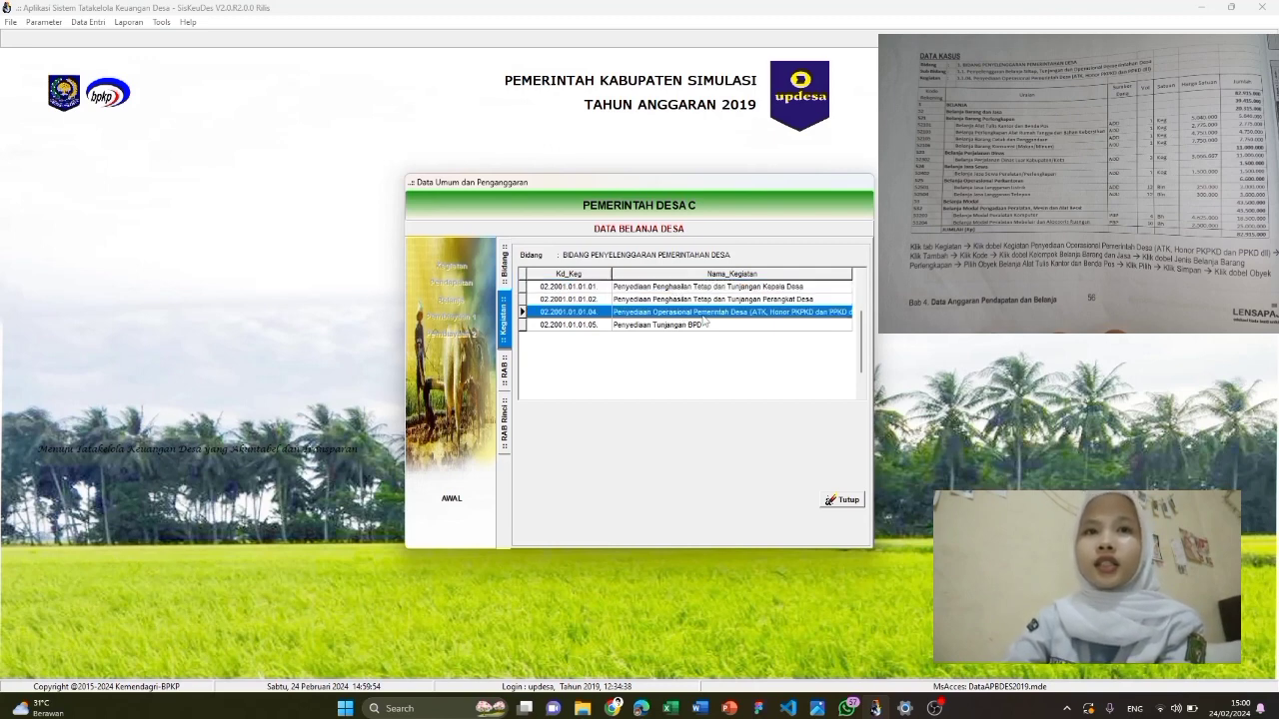
pyautogui.click(704, 326)
pyautogui.click(704, 300)
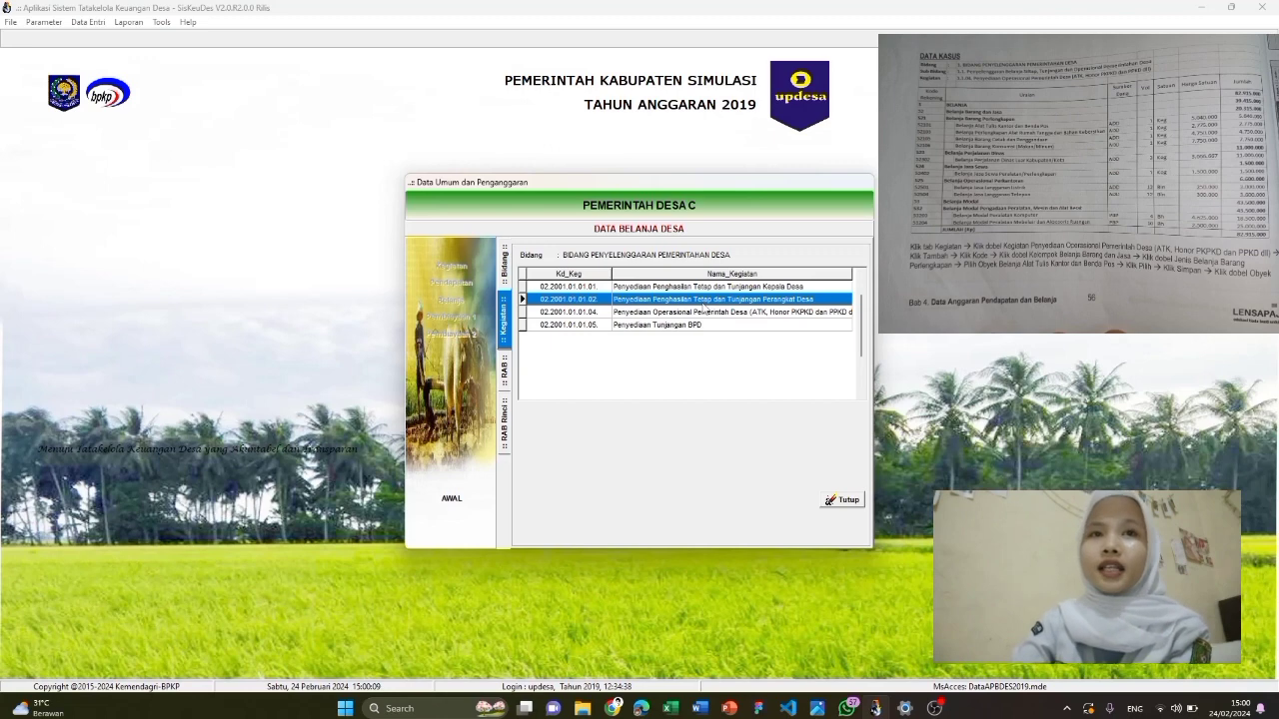
pyautogui.click(698, 286)
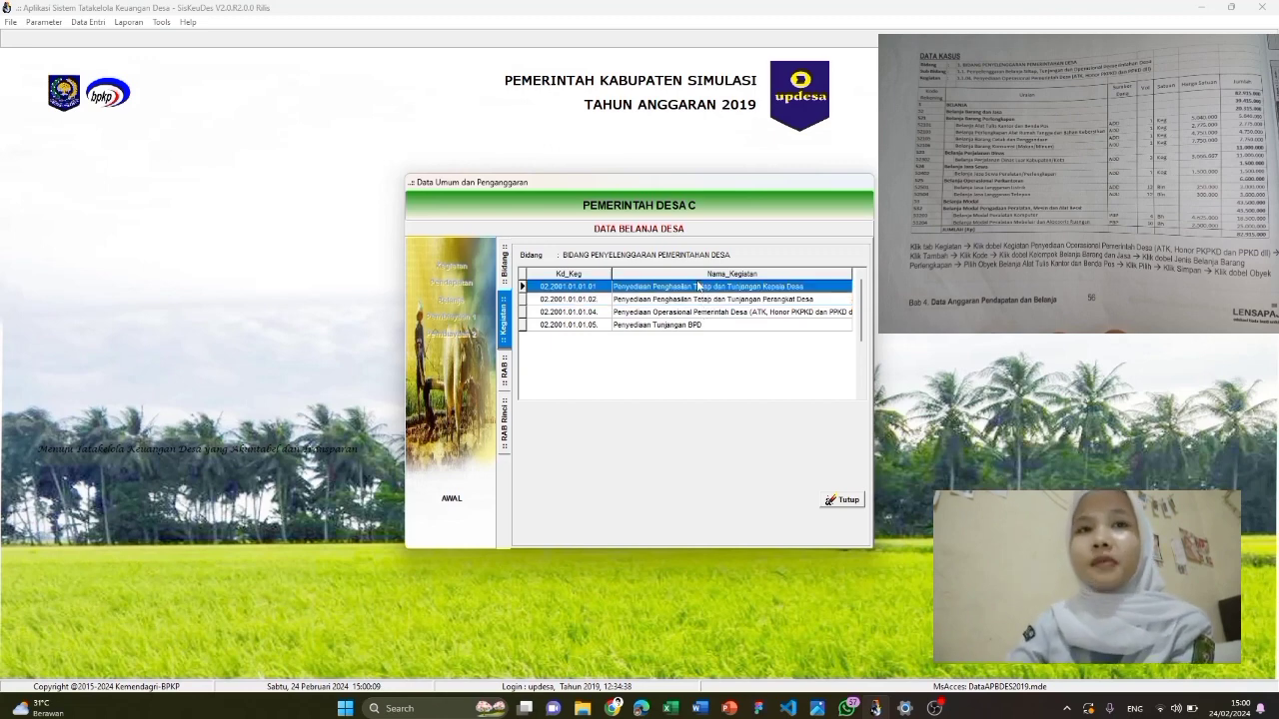
pyautogui.doubleClick(699, 286)
# Add spending account 5.1.1.01 Penghasilan Tetap Kepala Desa to the activity
pyautogui.click(554, 503)
pyautogui.click(646, 413)
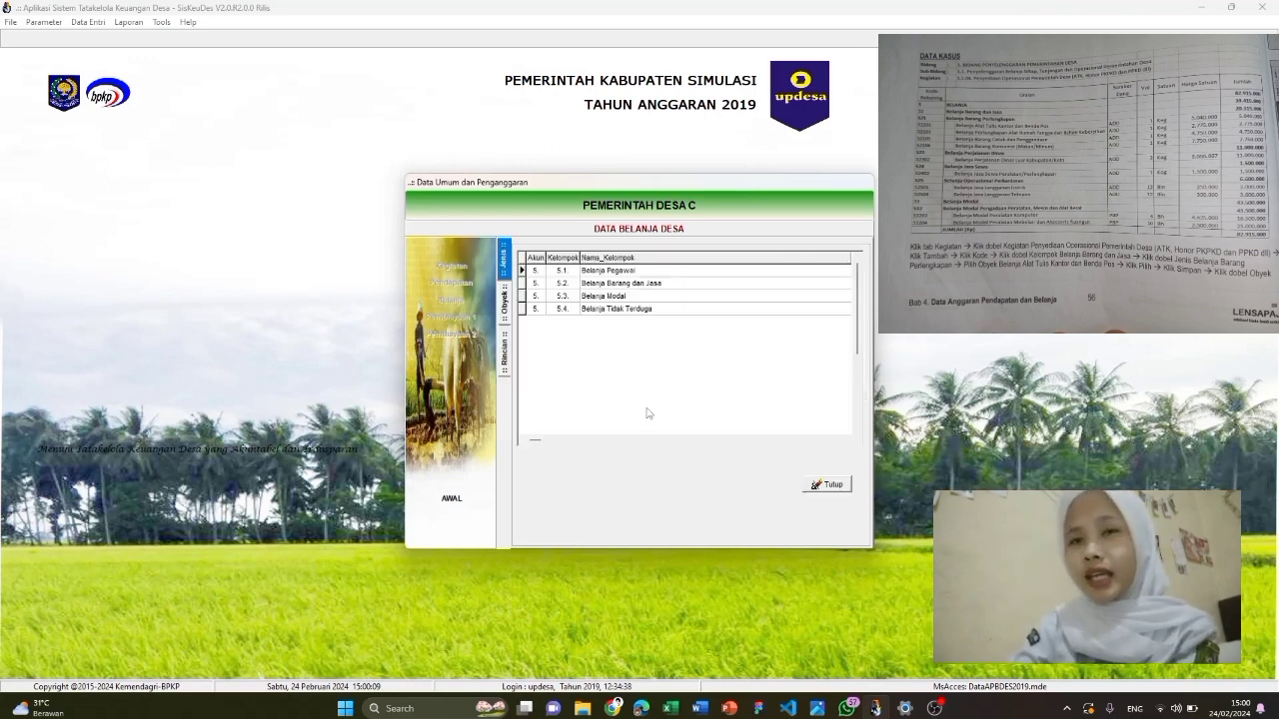
pyautogui.doubleClick(624, 271)
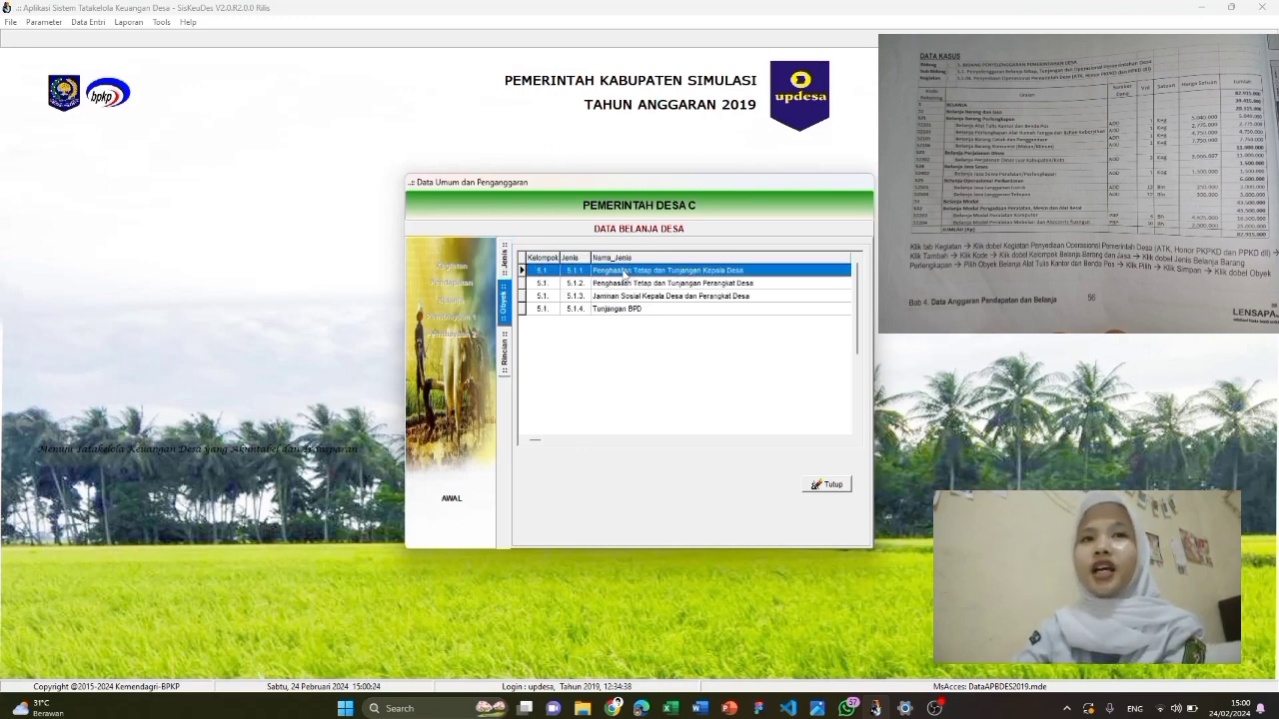
pyautogui.click(627, 284)
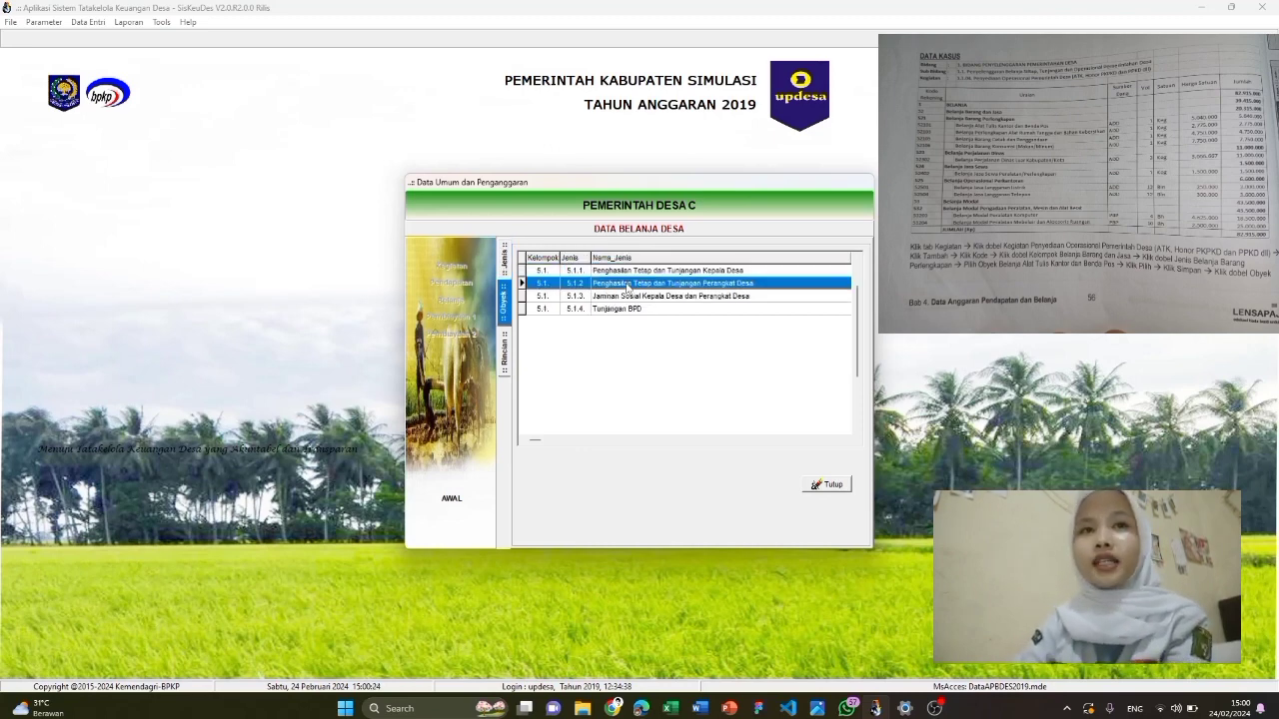
pyautogui.doubleClick(637, 270)
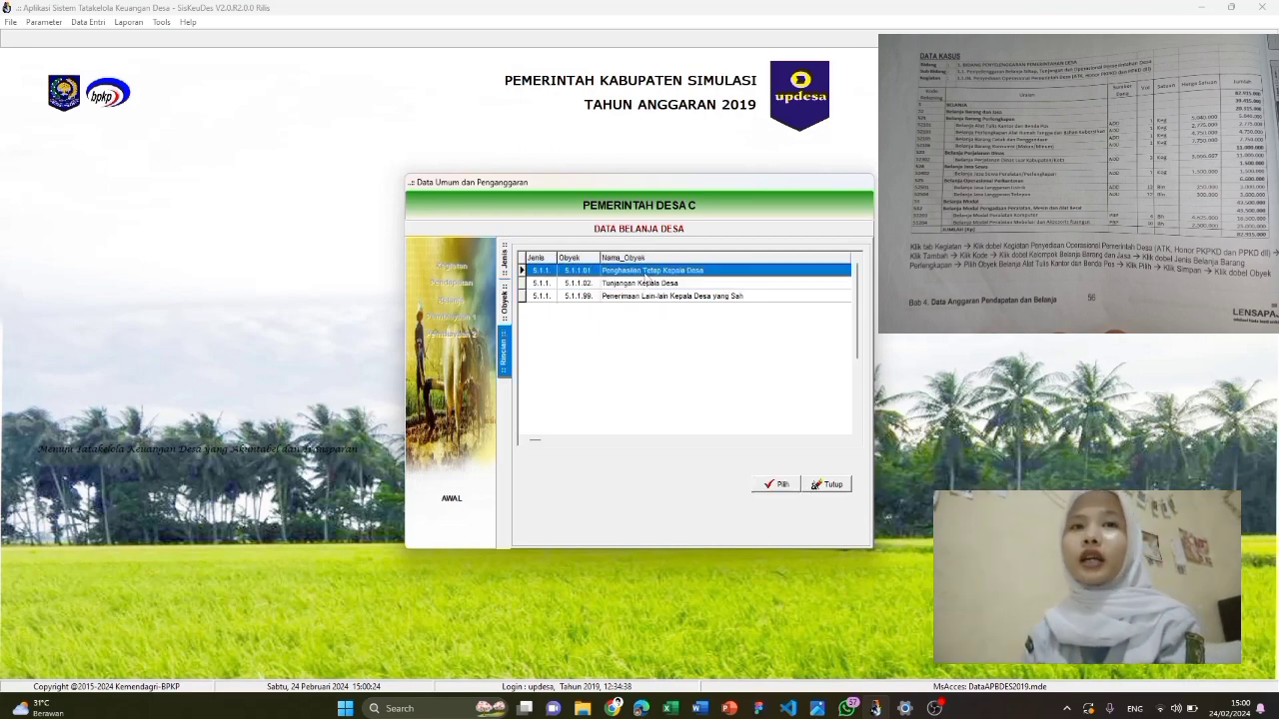
pyautogui.doubleClick(645, 272)
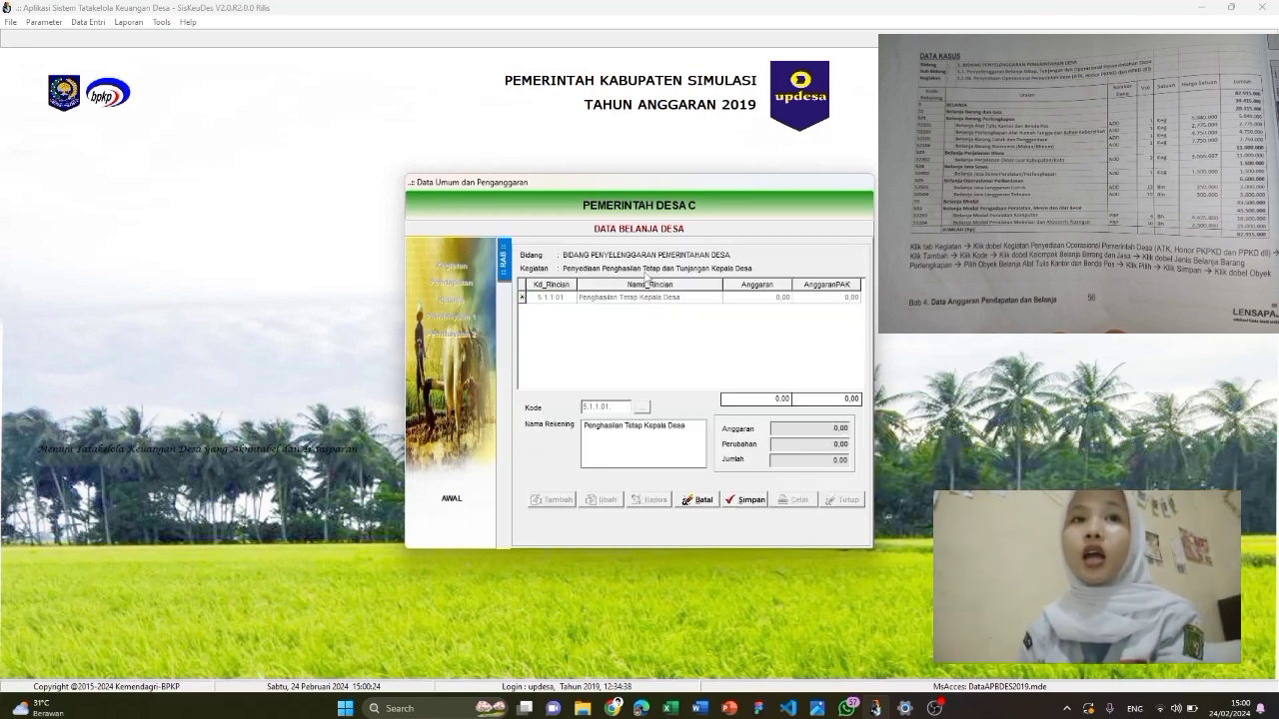
# Save 5.1.1.01 and add its detail line: 1 Bulan × 1.500.000 from Alokasi Dana Desa
pyautogui.click(736, 504)
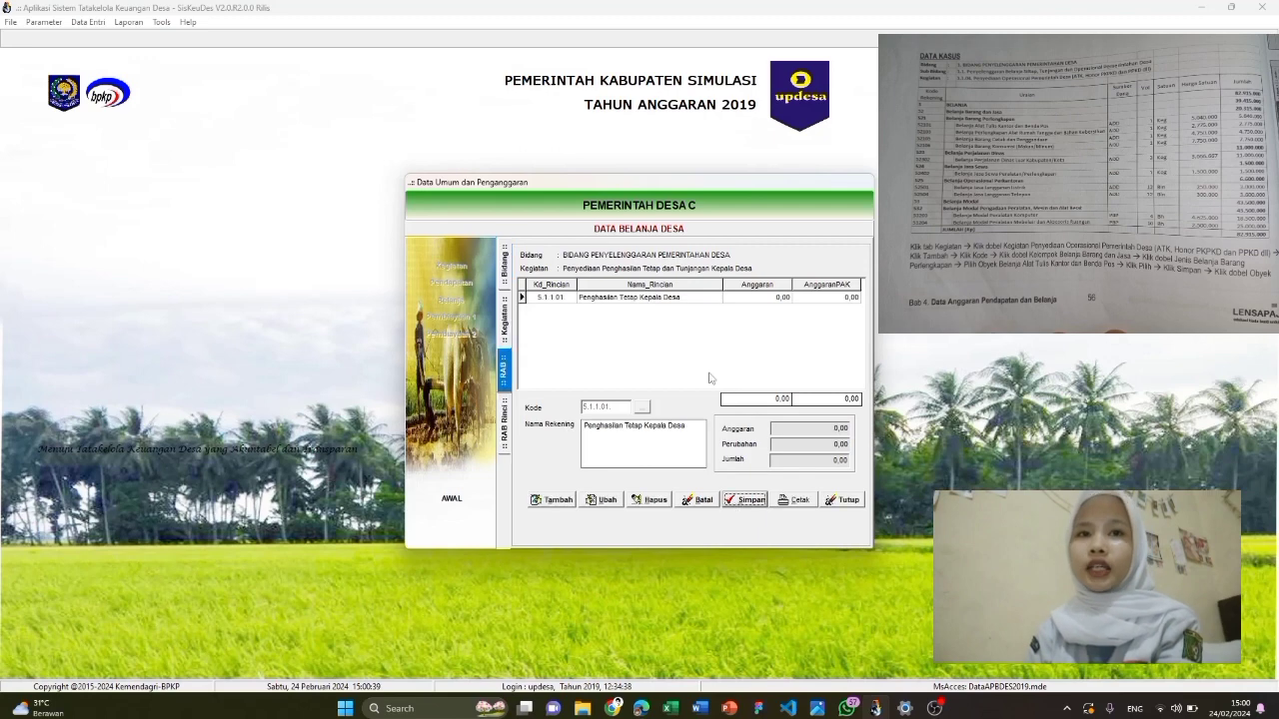
pyautogui.doubleClick(687, 298)
pyautogui.click(561, 501)
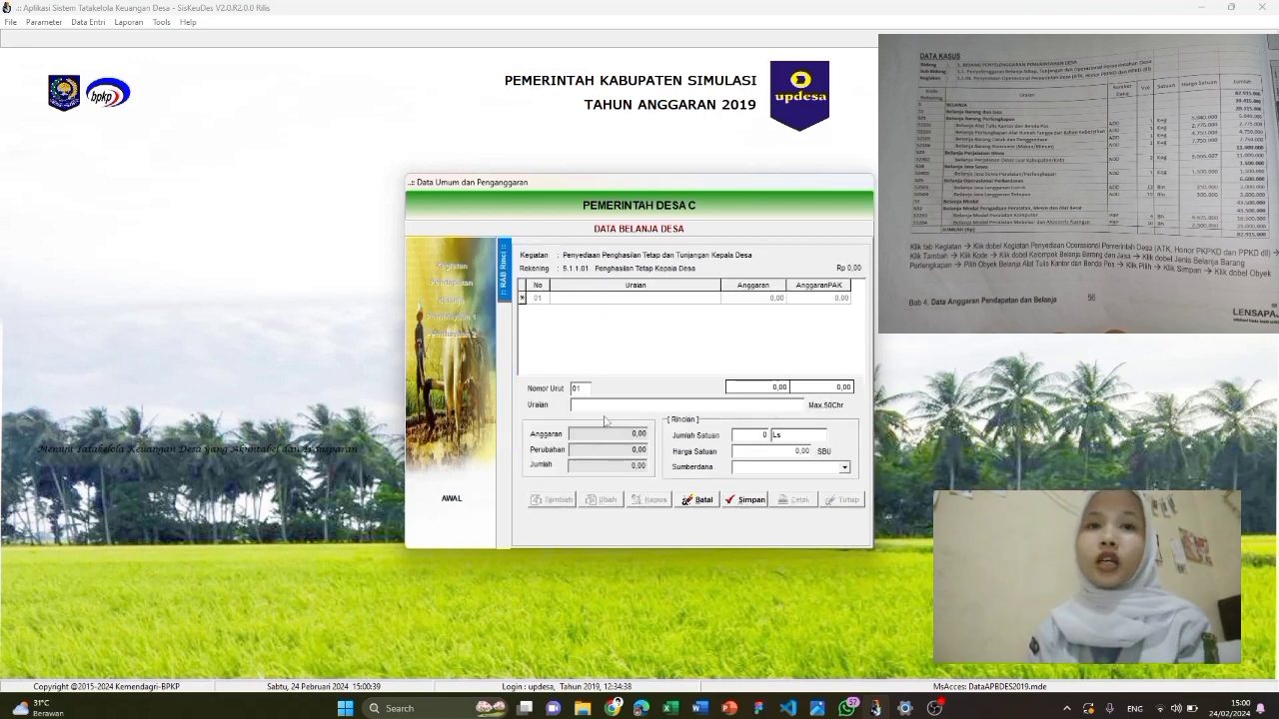
pyautogui.write('Penghasilan Ti')
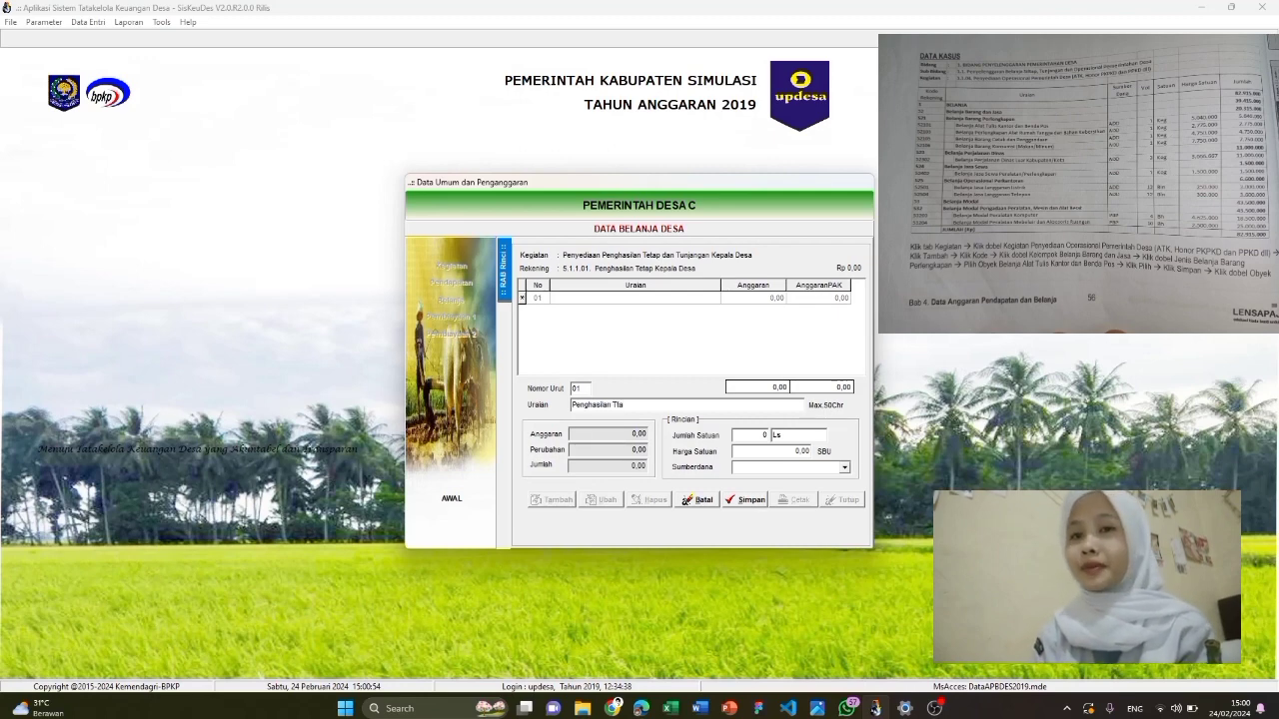
pyautogui.write('tap Kepala Desa')
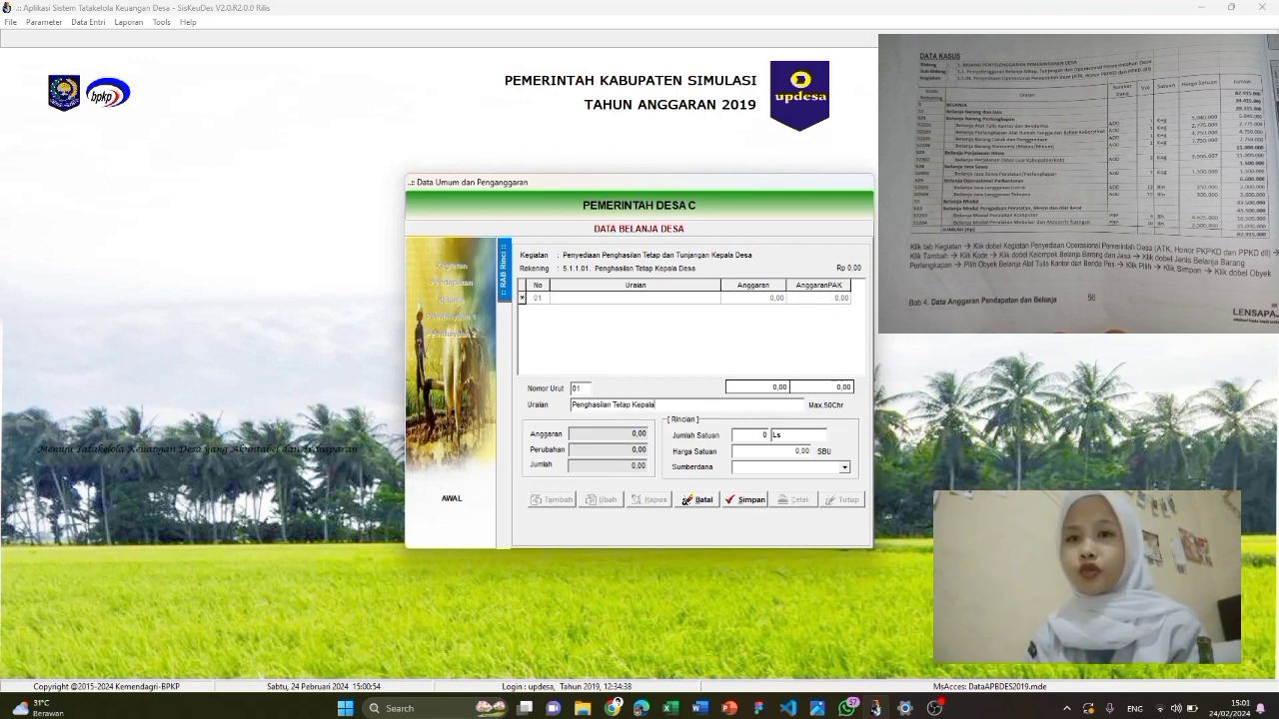
pyautogui.click(738, 436)
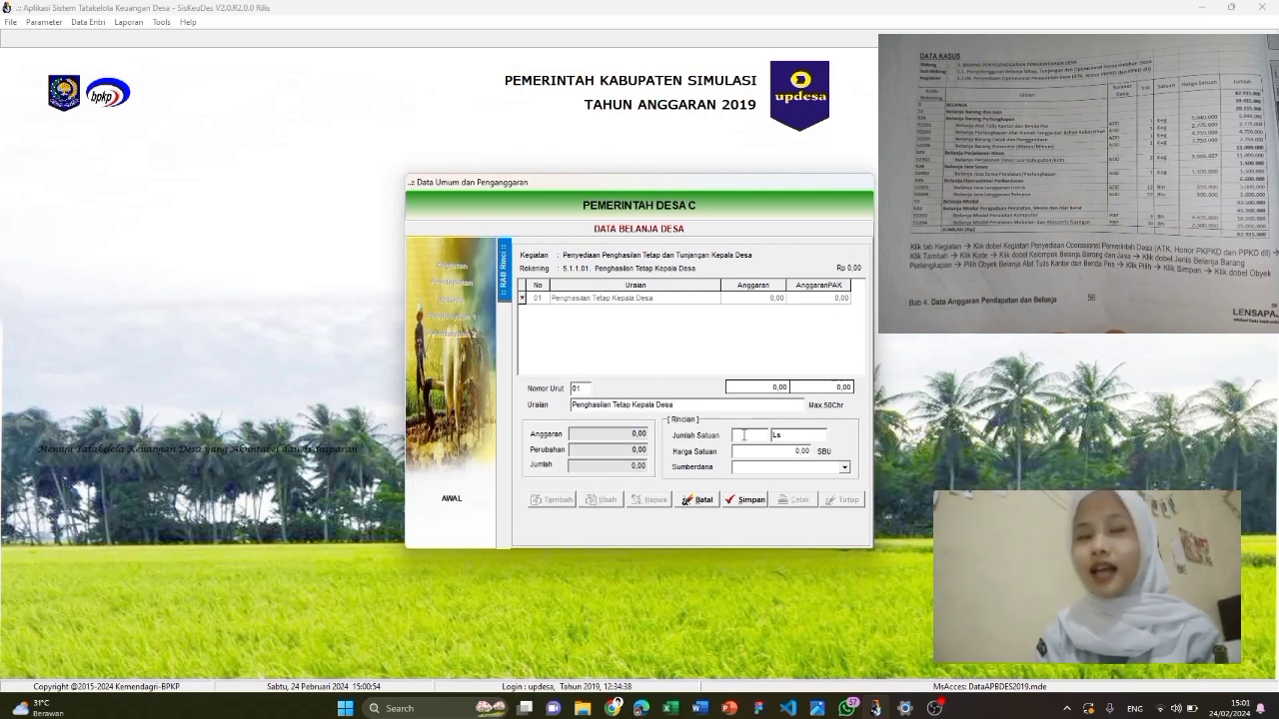
pyautogui.click(815, 438)
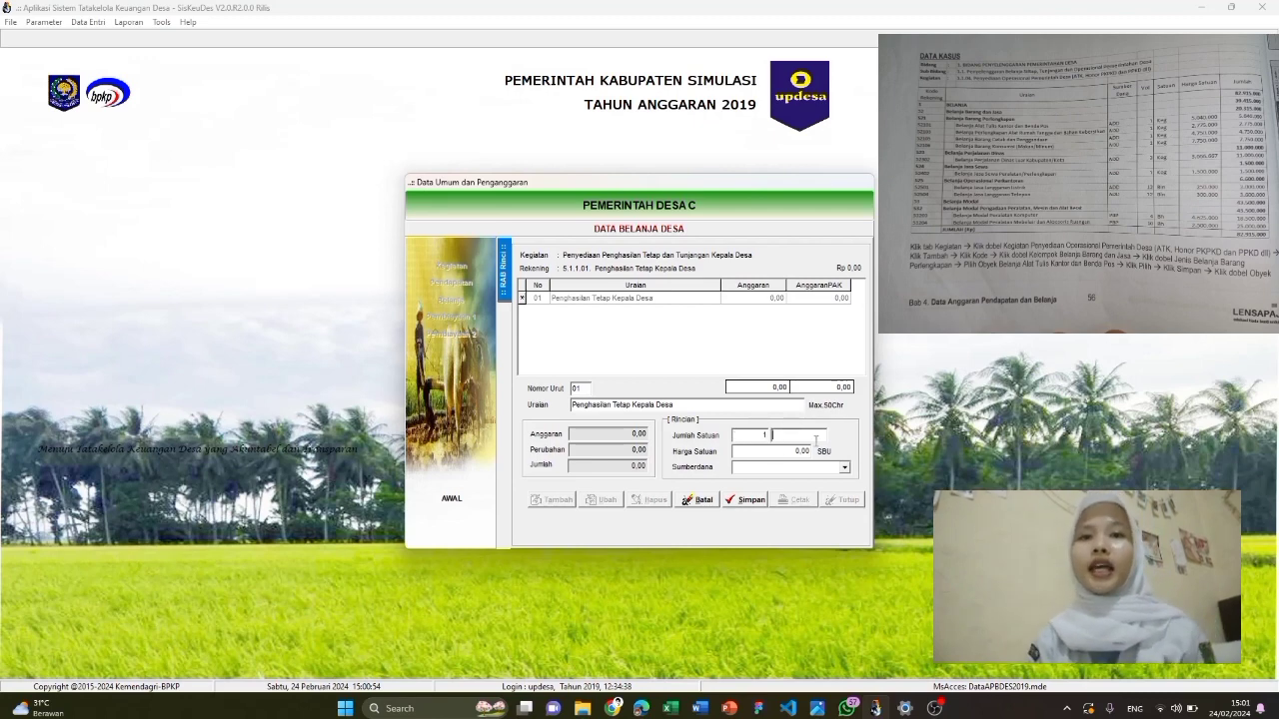
pyautogui.write('Bulan')
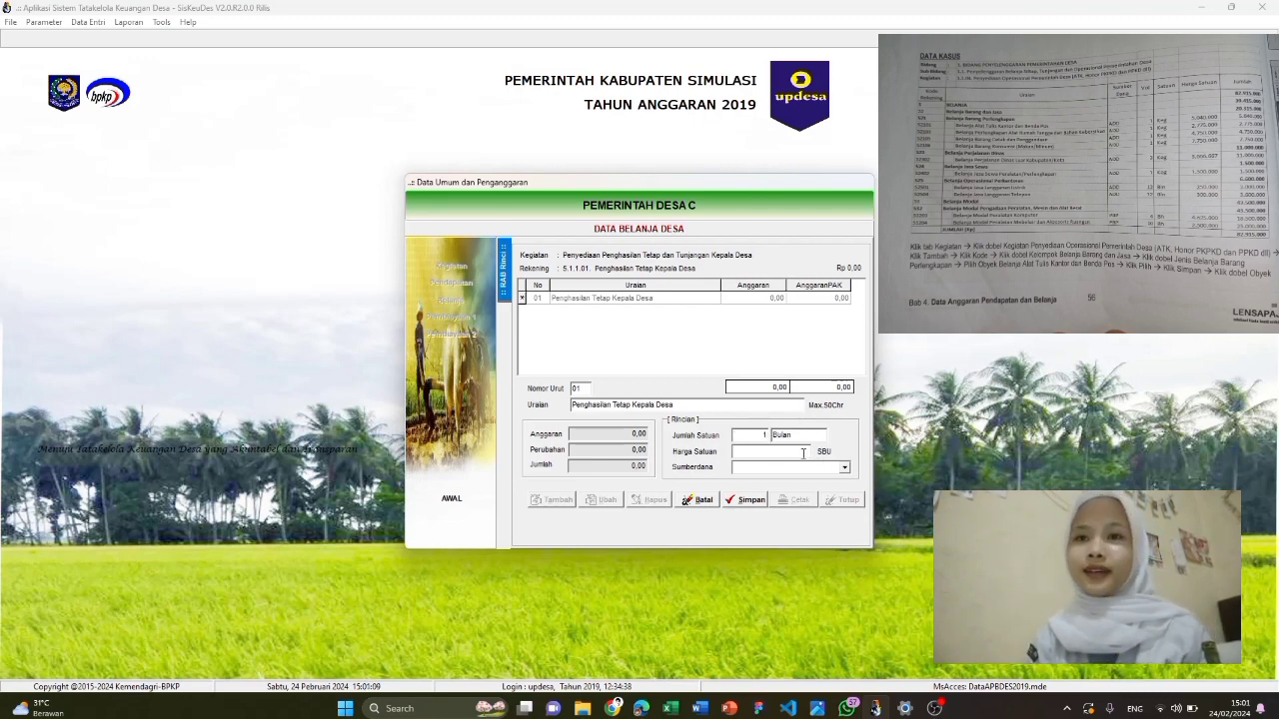
pyautogui.write('1500000')
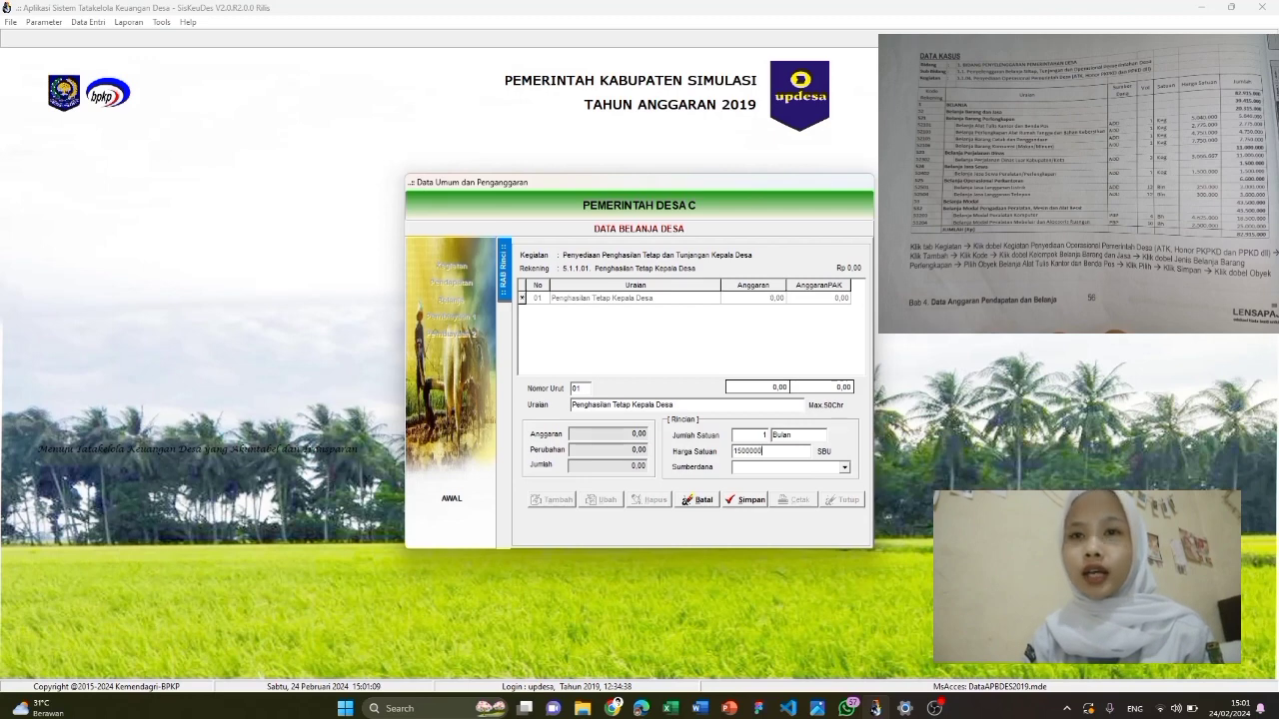
pyautogui.click(809, 468)
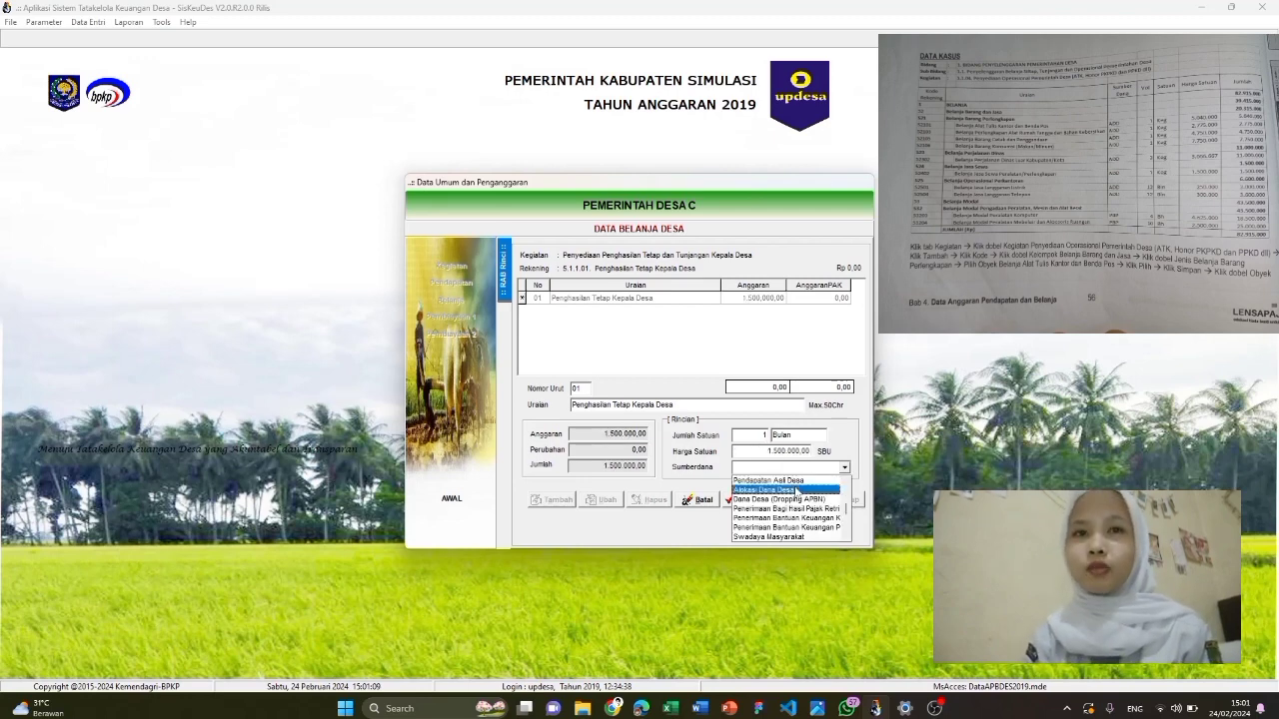
pyautogui.click(764, 489)
pyautogui.click(745, 498)
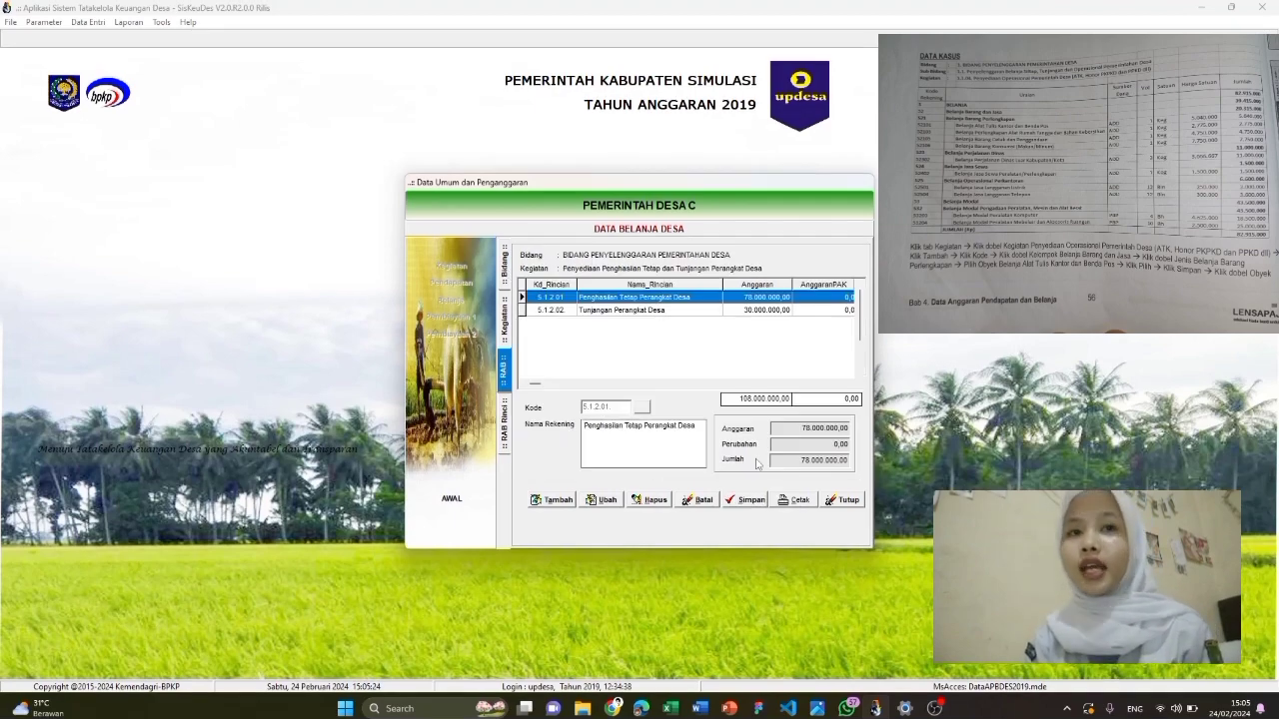
# Open the budget of operational activity 02.2001.01.01.04
pyautogui.click(510, 278)
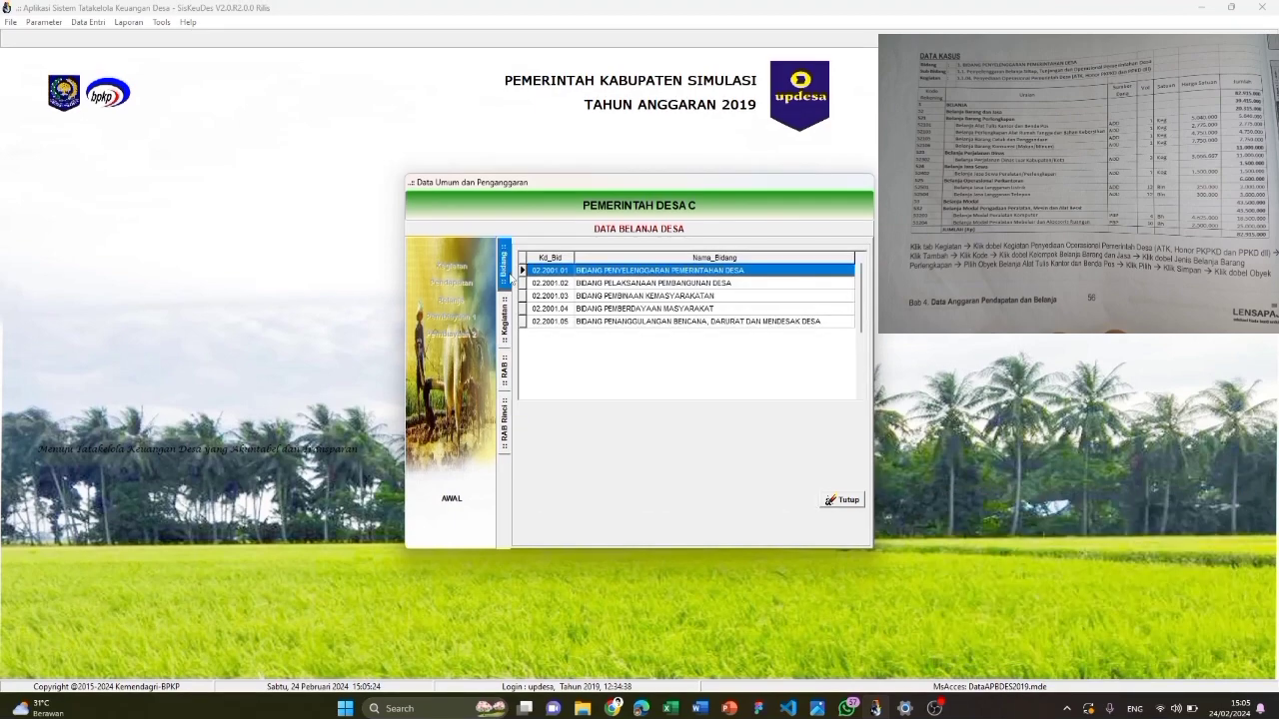
pyautogui.doubleClick(670, 270)
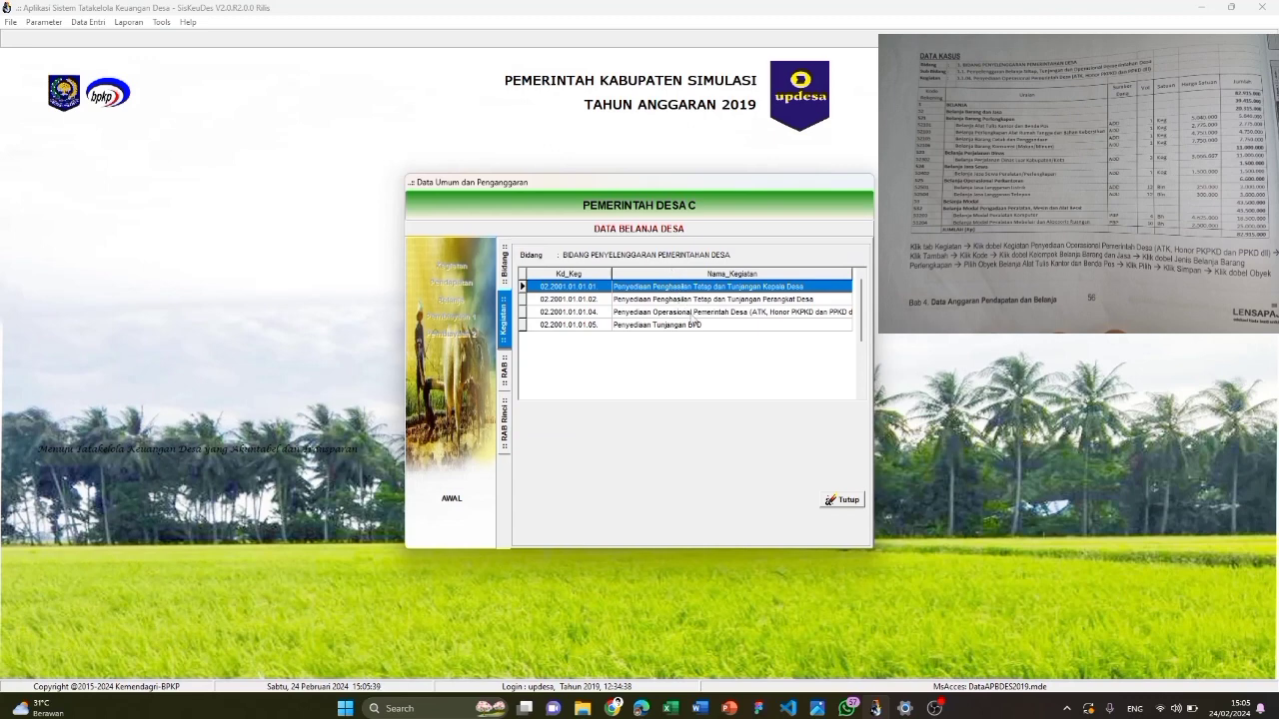
pyautogui.click(692, 315)
pyautogui.doubleClick(692, 314)
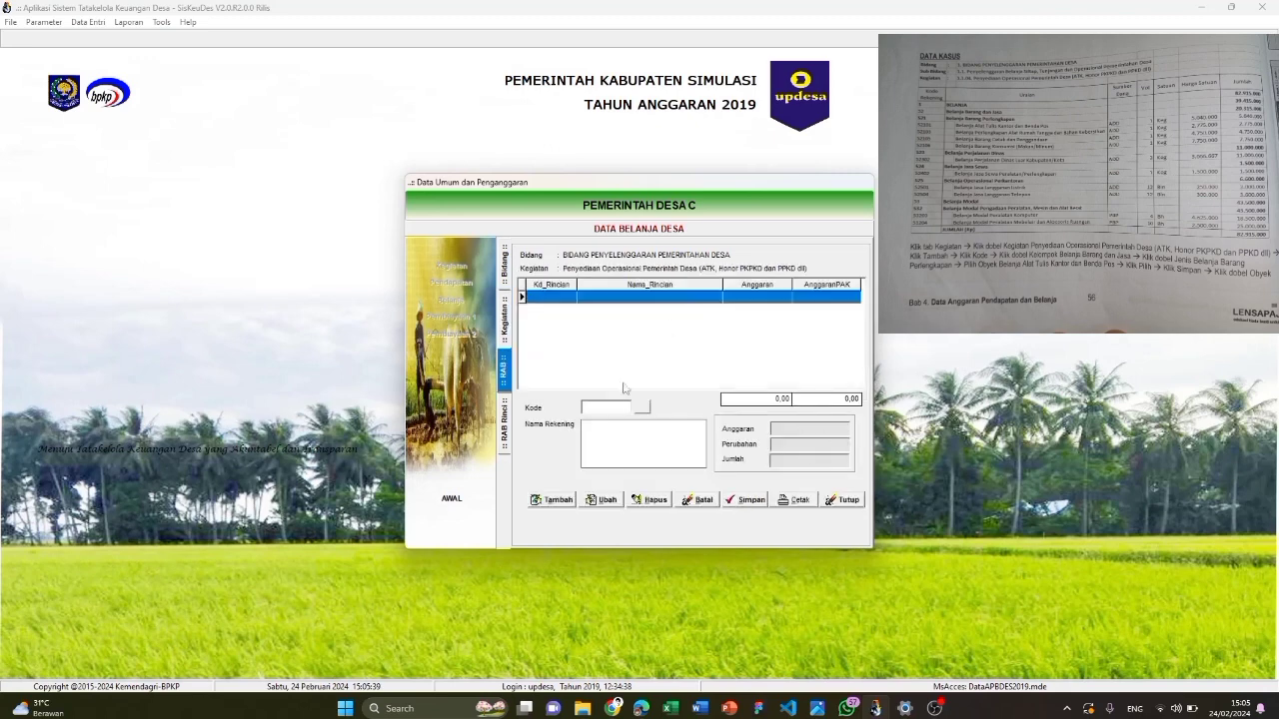
# Add account 5.2.1.01 Belanja Alat Tulis Kantor dan Benda Pos and start its first detail line
pyautogui.click(562, 500)
pyautogui.click(642, 416)
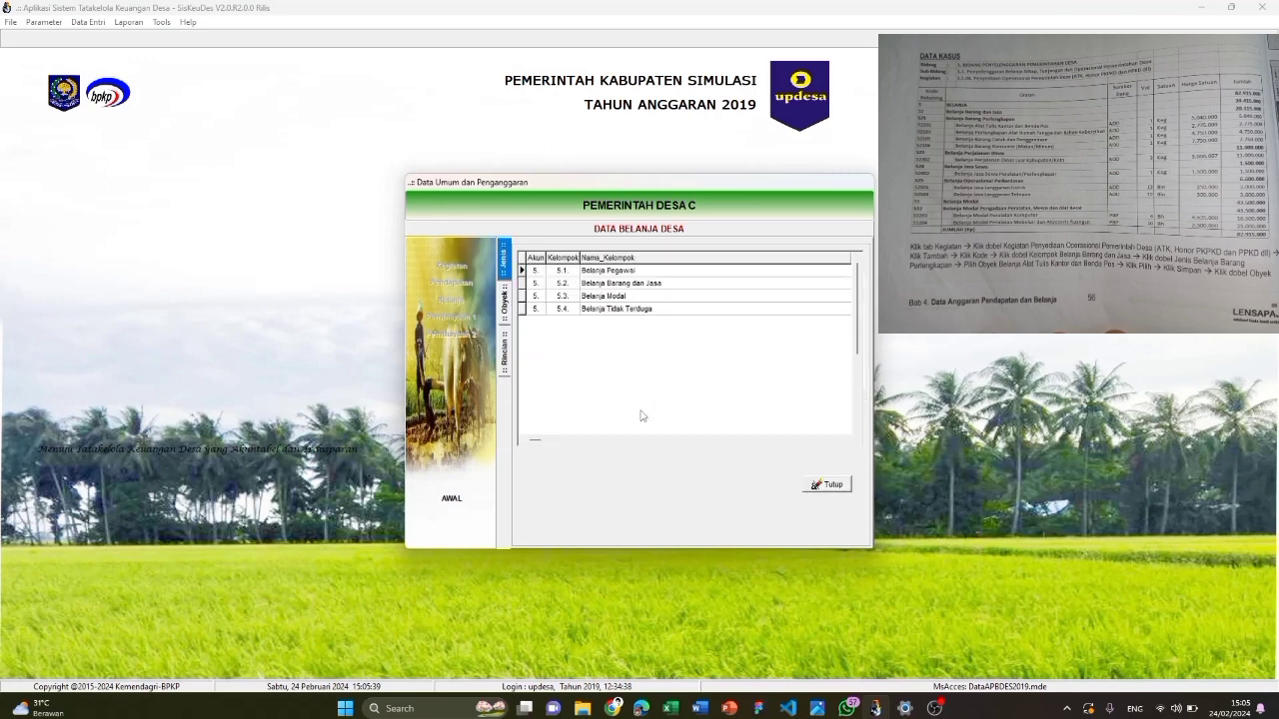
pyautogui.doubleClick(611, 284)
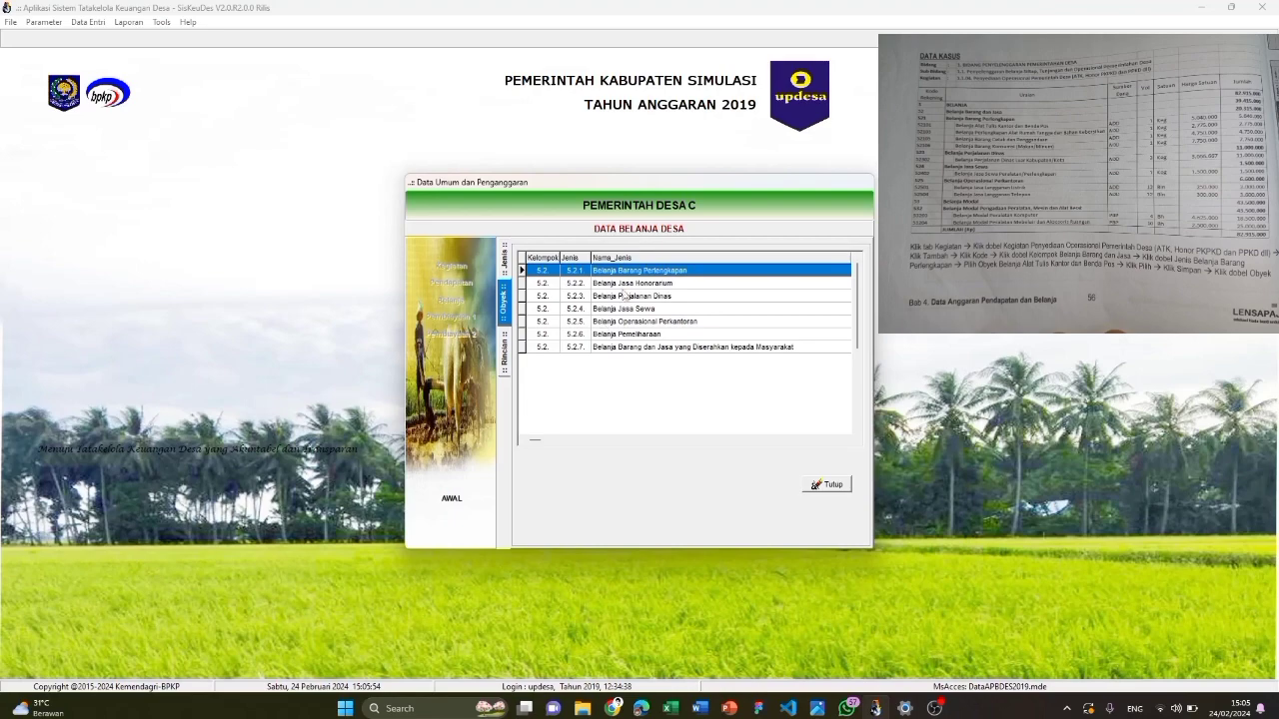
pyautogui.doubleClick(637, 270)
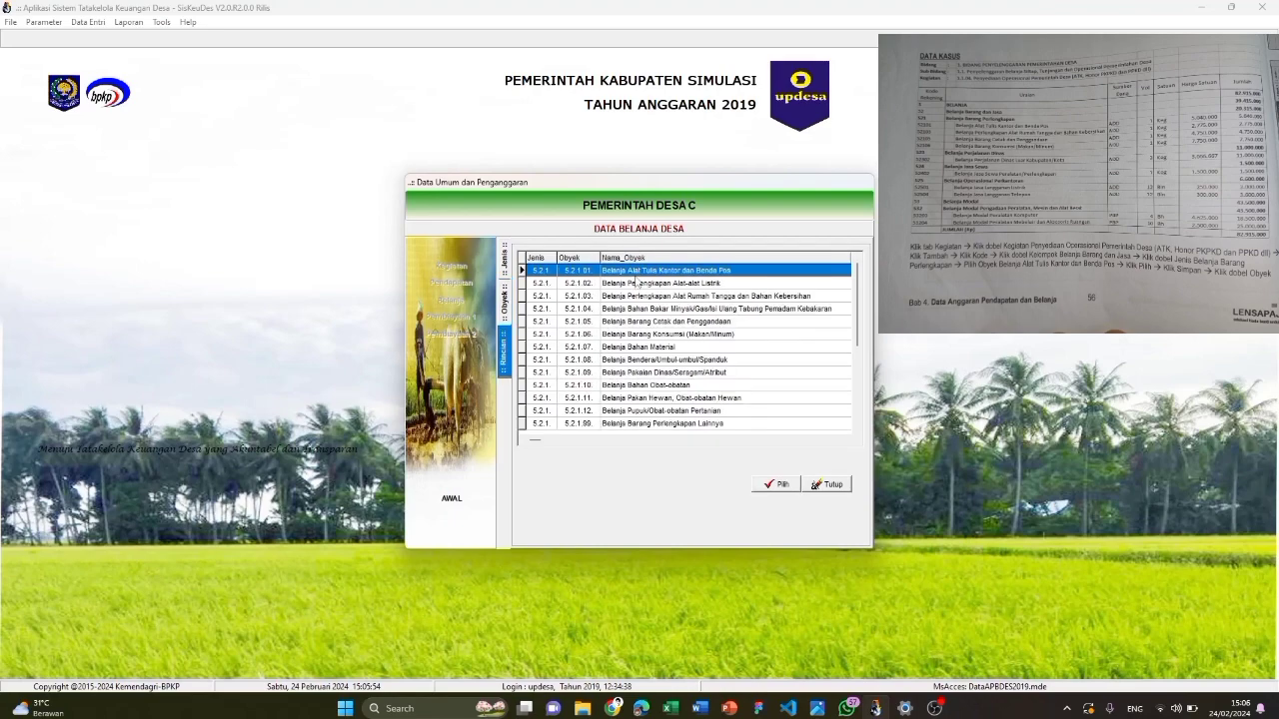
pyautogui.doubleClick(647, 271)
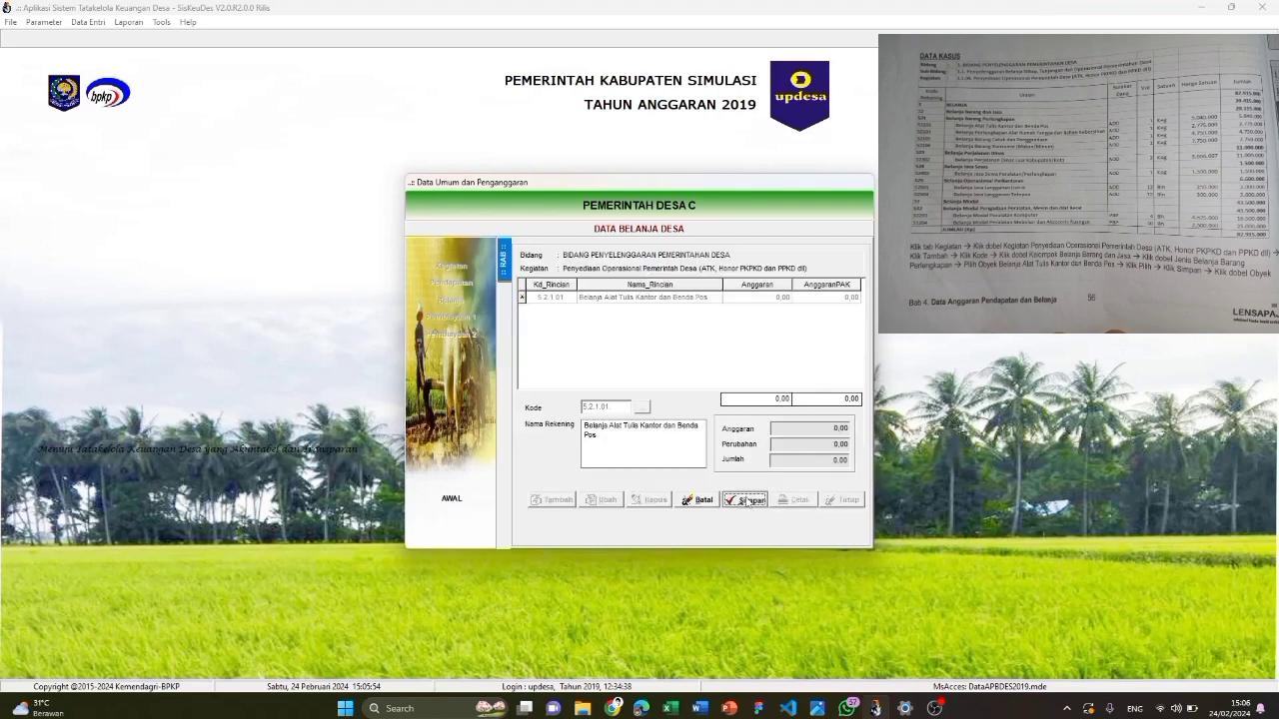
pyautogui.click(555, 500)
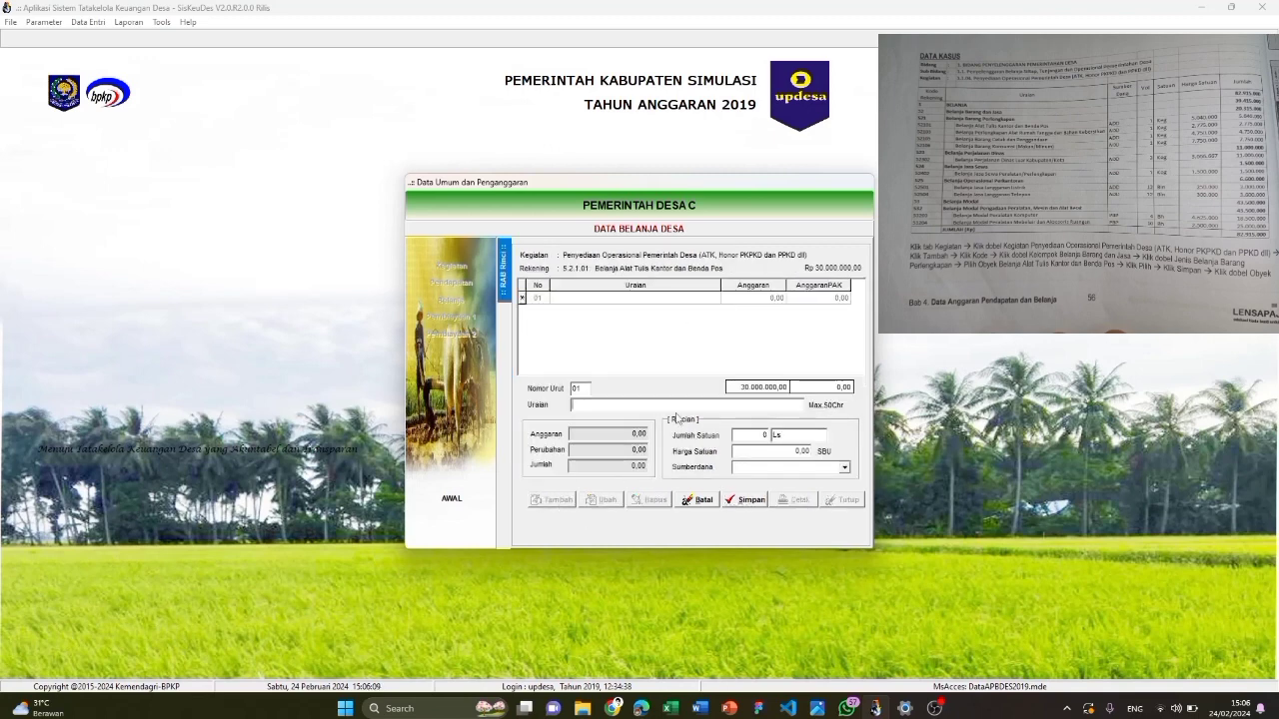
# Save line 'Belanja ATK Kantor dan Benda Pos', 1 Keg × 5.040.000 from Alokasi Dana Desa, then return to activities
pyautogui.write('Belanja ATK dan Benda')
pyautogui.write('Pos')
pyautogui.click(611, 405)
pyautogui.write('Kantor')
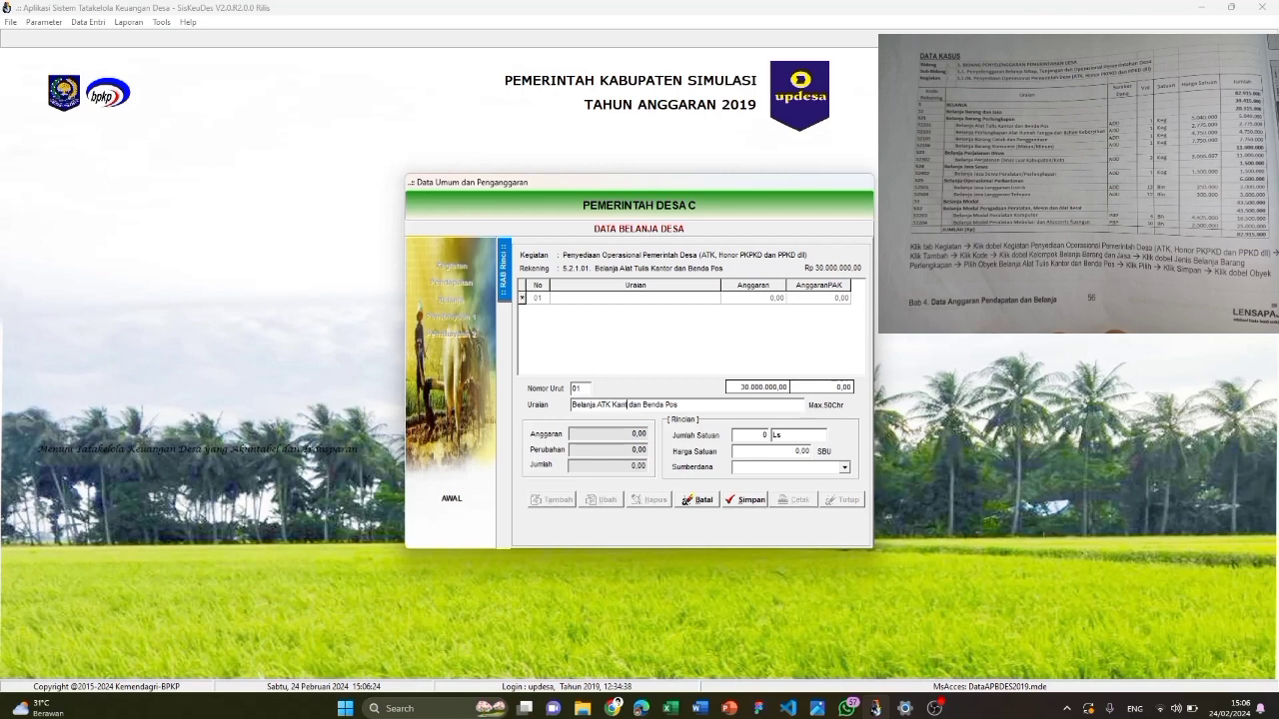
pyautogui.click(760, 435)
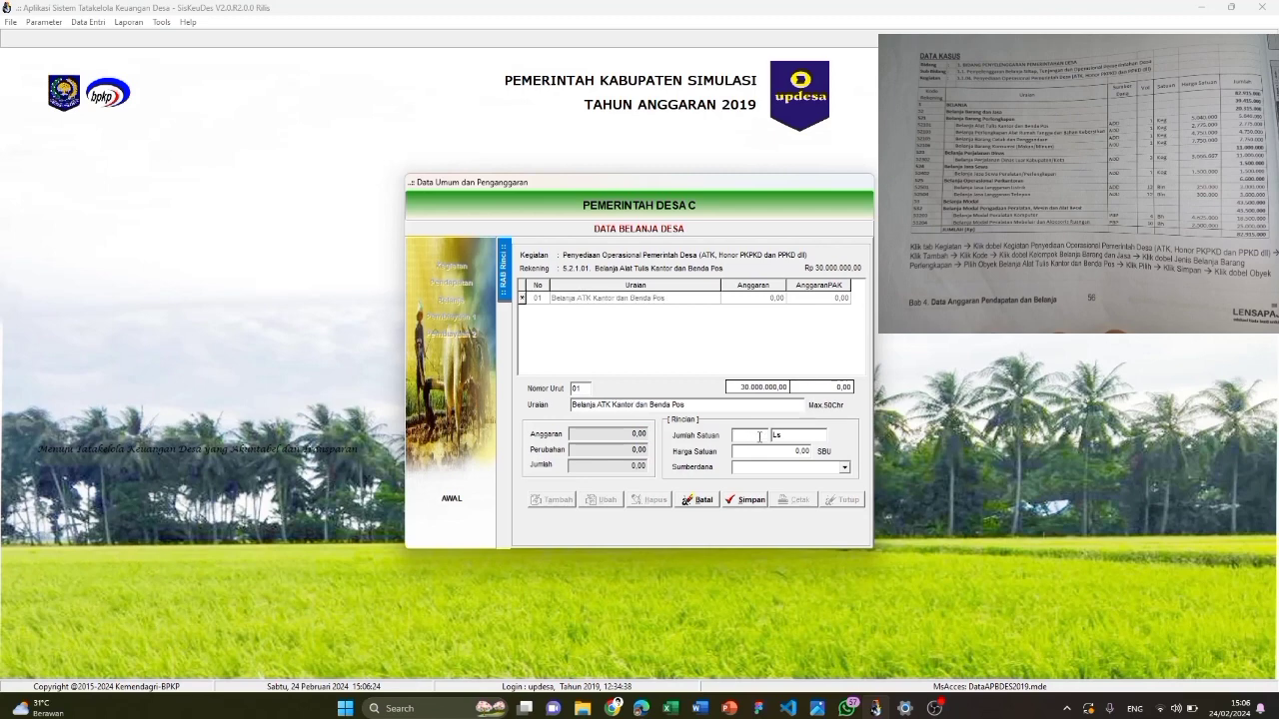
pyautogui.write('Keg')
pyautogui.click(796, 451)
pyautogui.write('5040000')
pyautogui.click(800, 467)
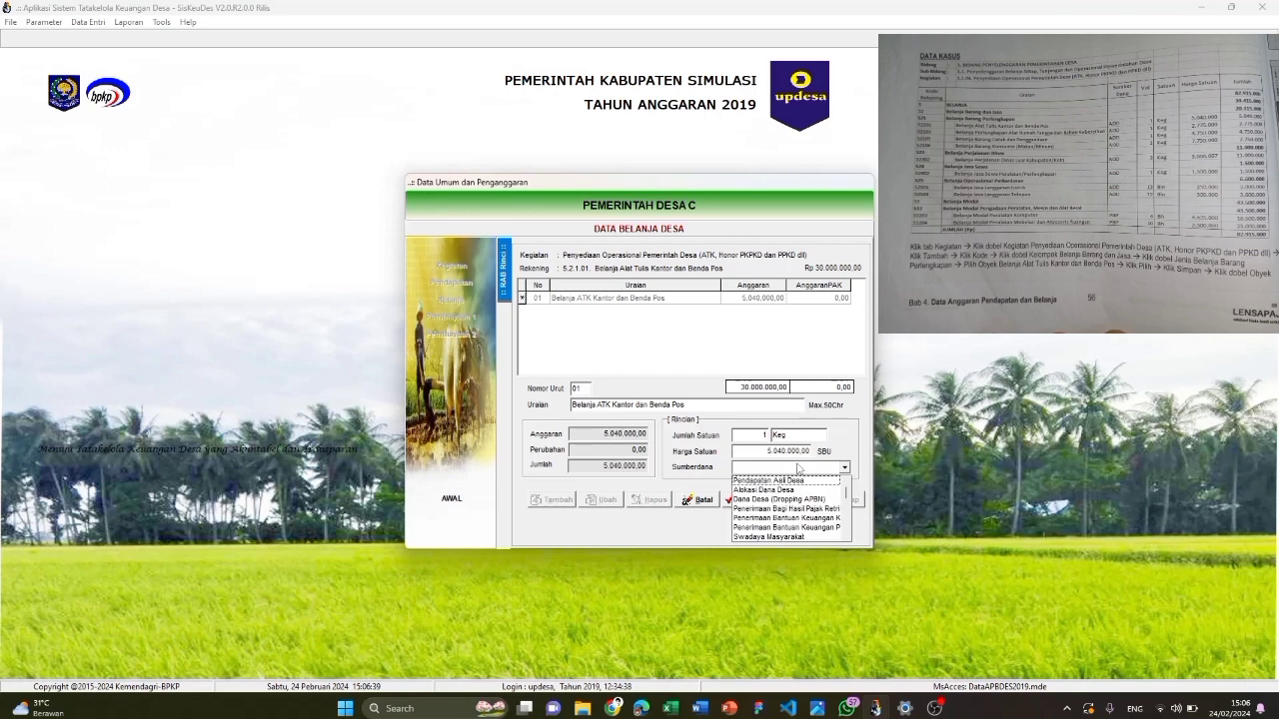
pyautogui.click(791, 492)
pyautogui.click(751, 500)
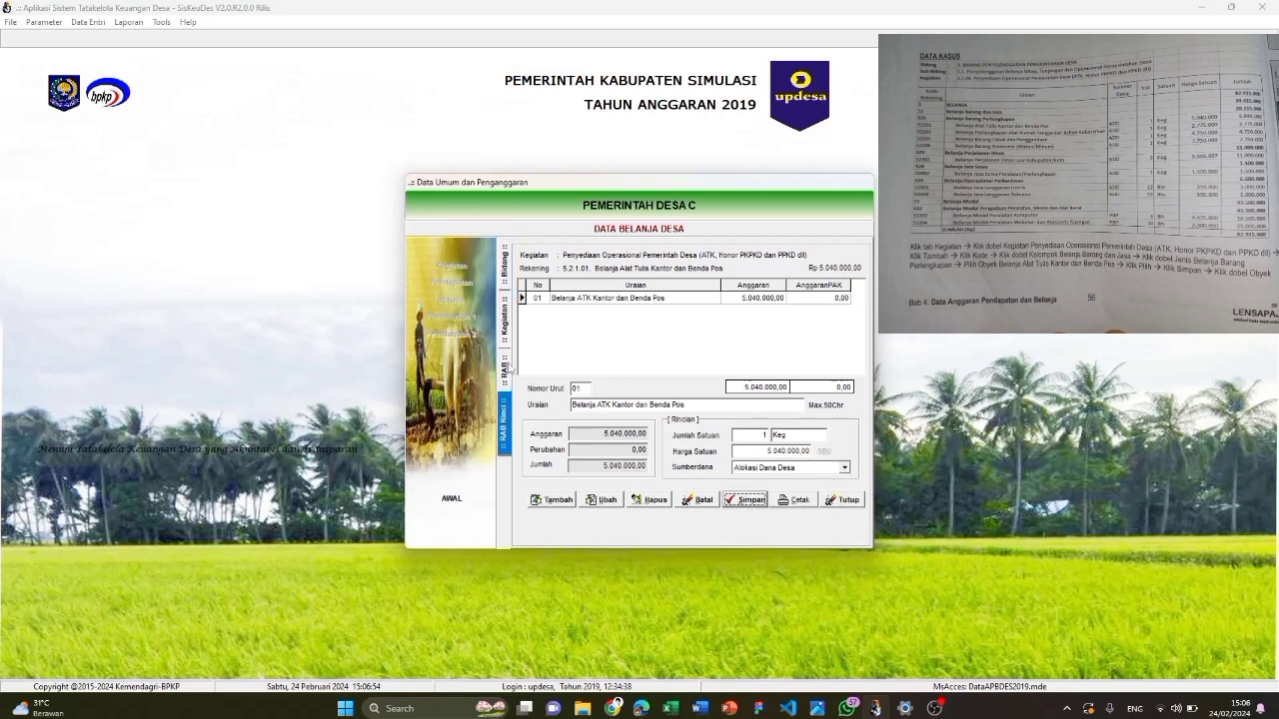
pyautogui.click(506, 369)
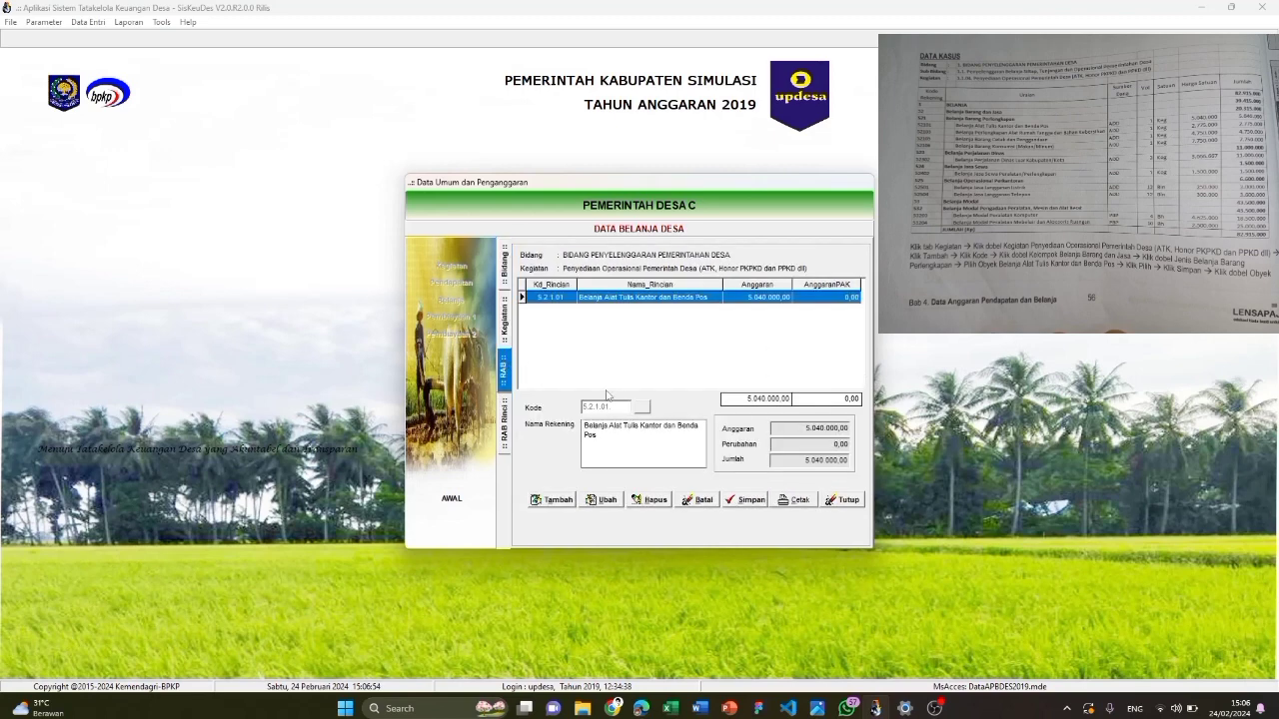
pyautogui.click(503, 325)
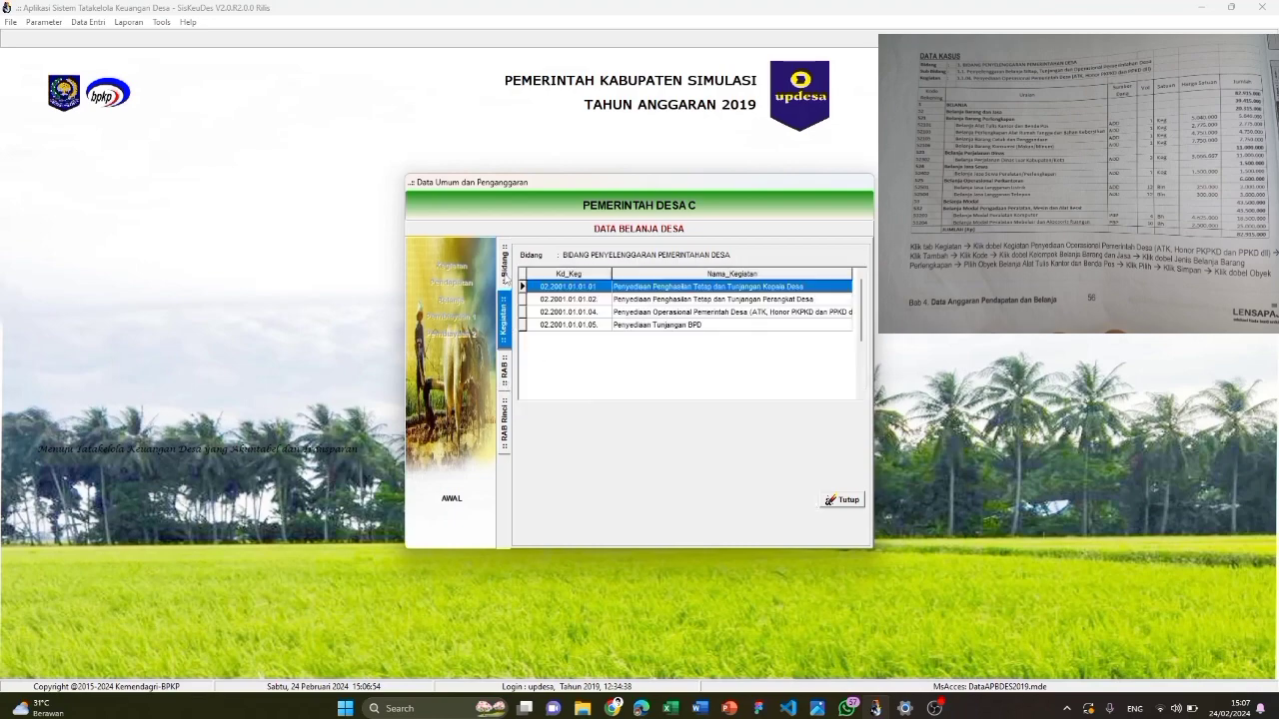
# Add account 5.2.1.03 to the operational activity's budget
pyautogui.click(506, 279)
pyautogui.doubleClick(639, 276)
pyautogui.click(654, 313)
pyautogui.doubleClick(654, 314)
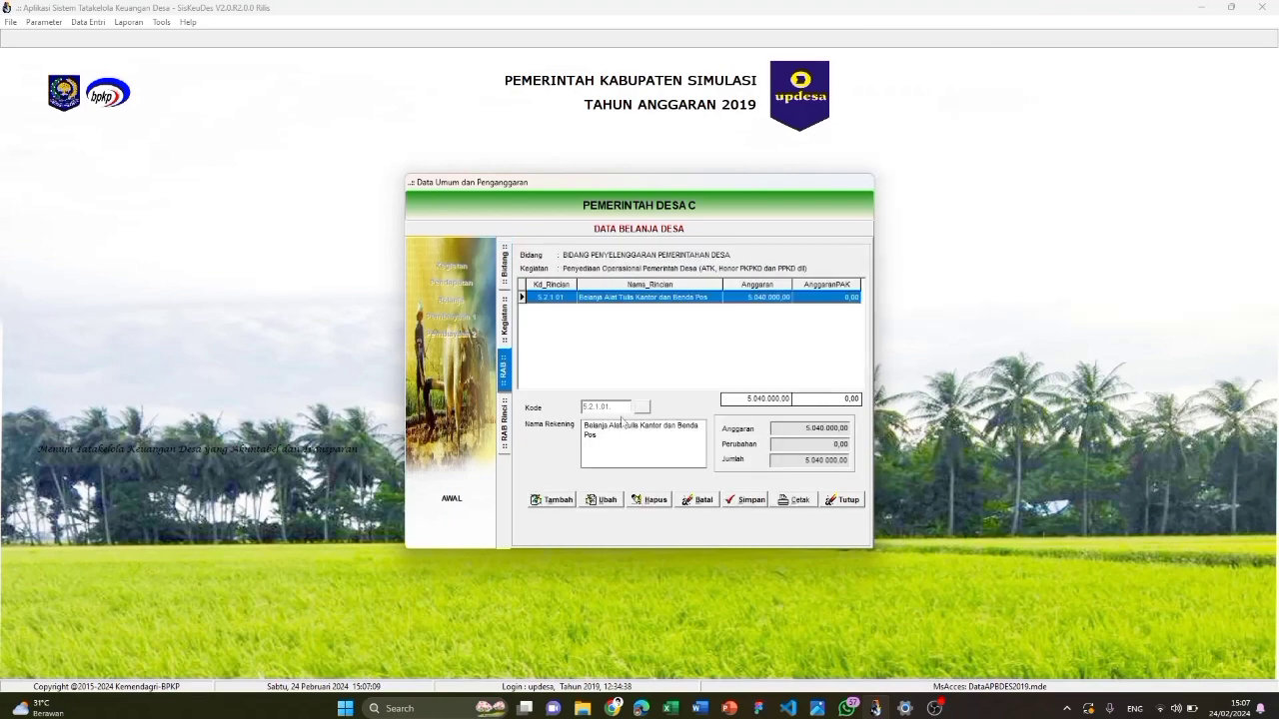
pyautogui.click(559, 499)
pyautogui.click(641, 407)
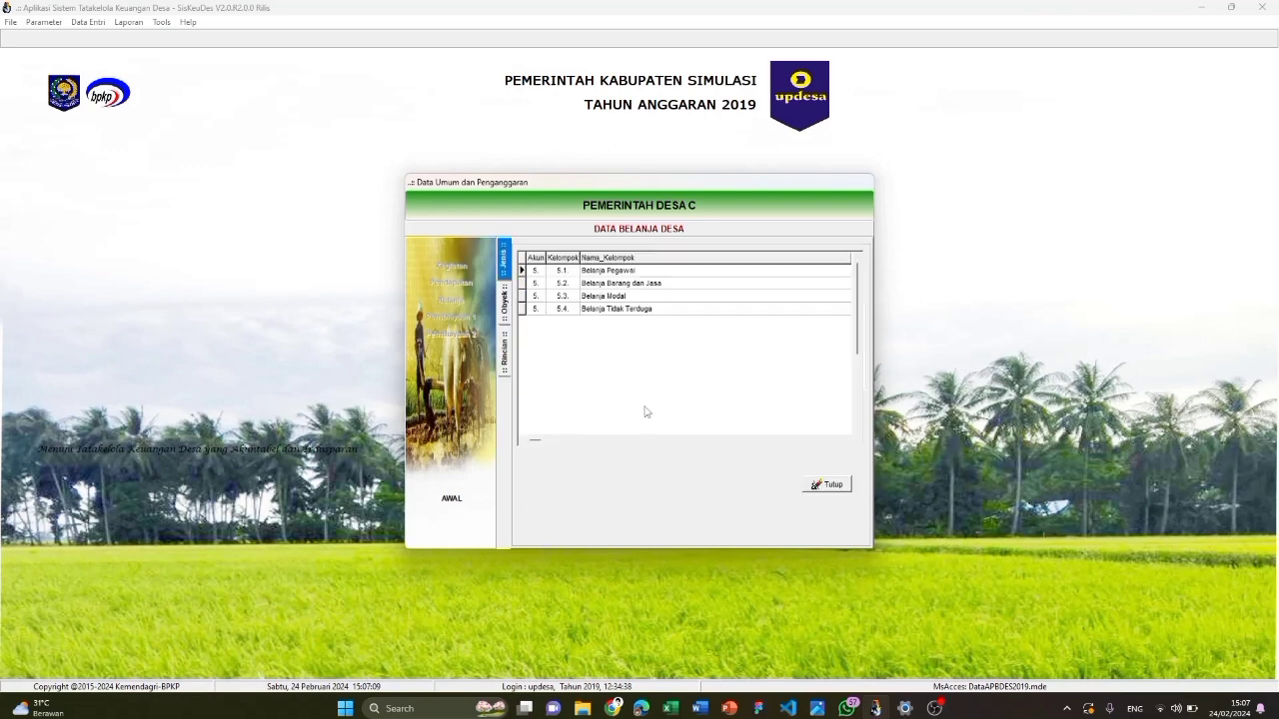
pyautogui.doubleClick(620, 284)
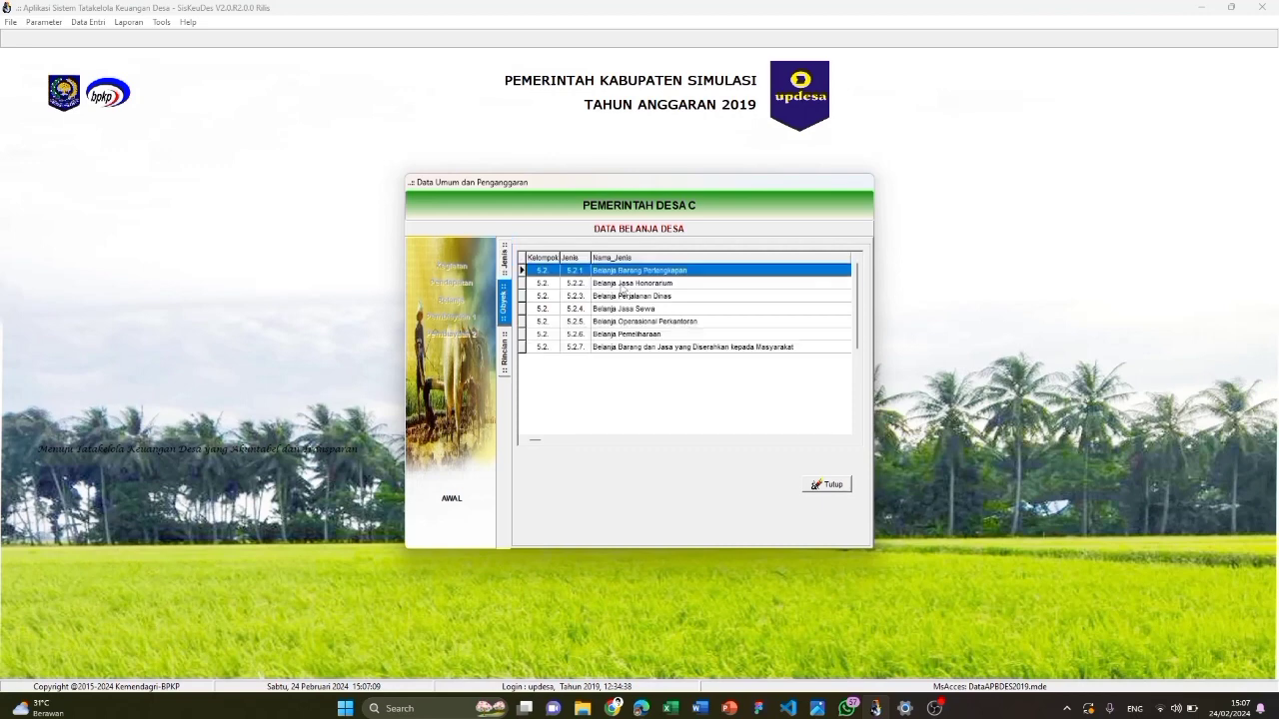
pyautogui.doubleClick(625, 276)
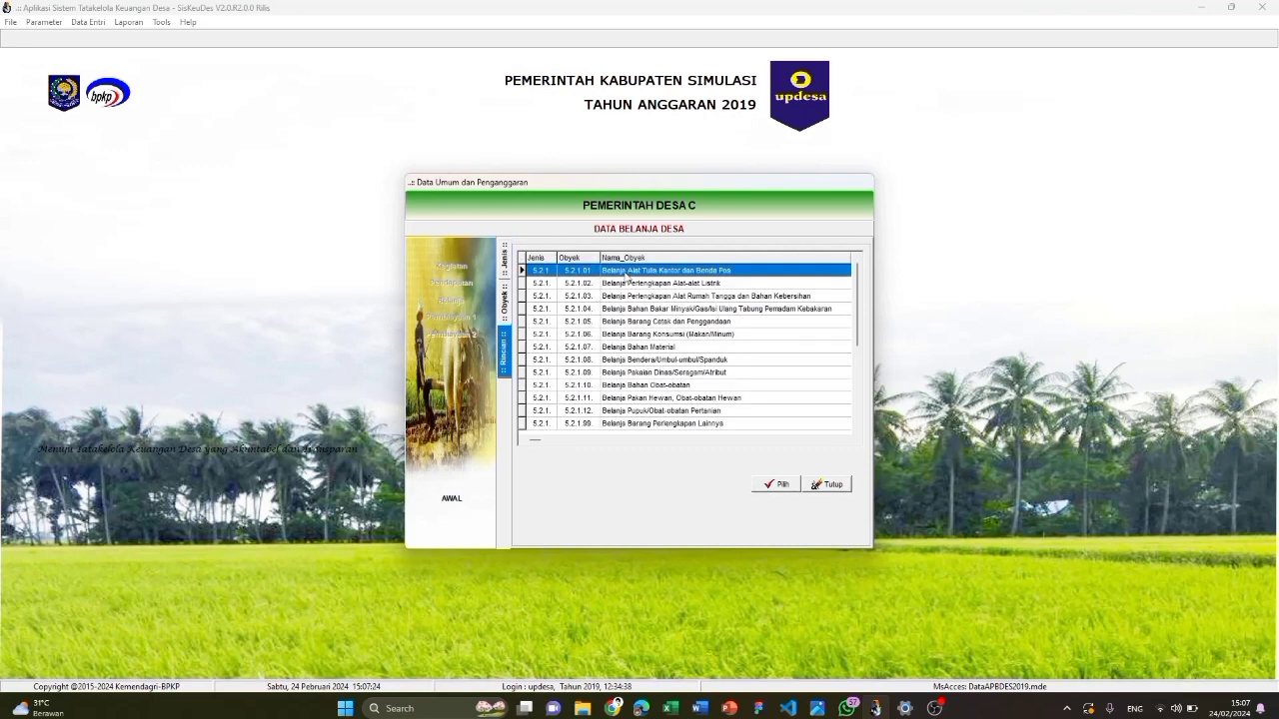
pyautogui.click(649, 297)
pyautogui.doubleClick(649, 300)
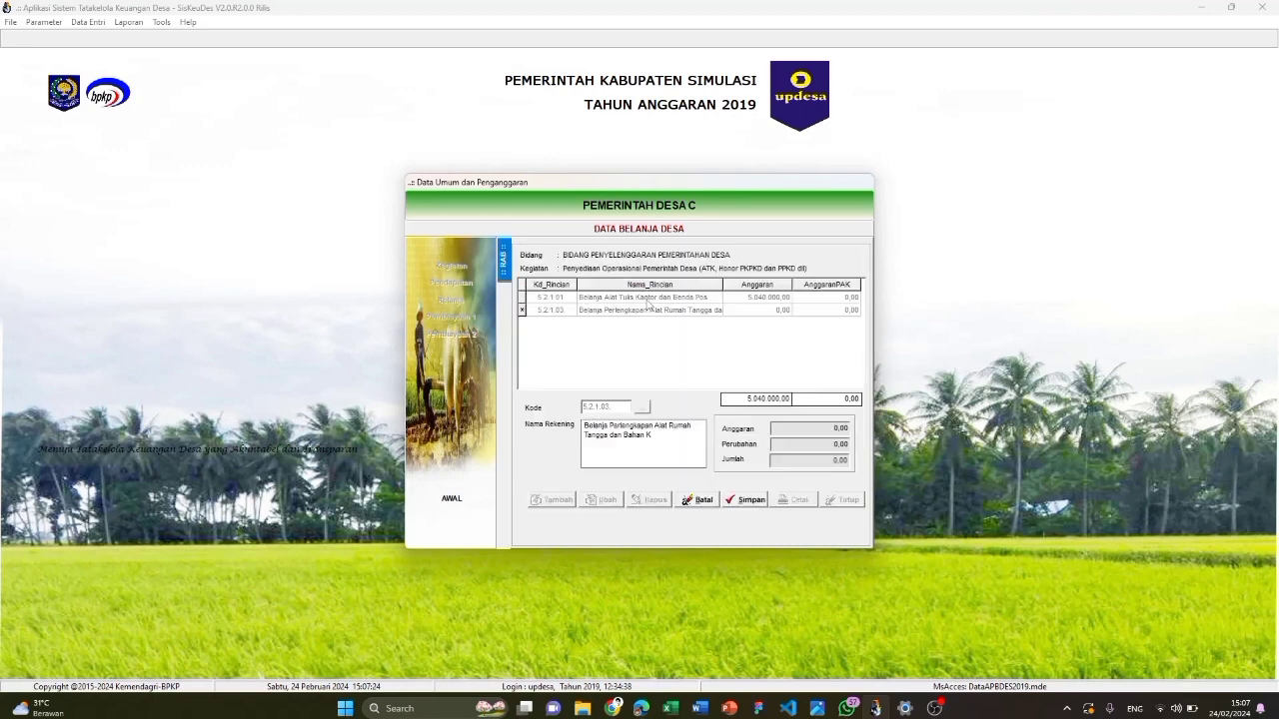
# Save detail line 'Belanja Perlengkapan ART dan Bahan Kebersihan', 1 Keg × 2.775.000 from Alokasi Dana Desa
pyautogui.doubleClick(678, 315)
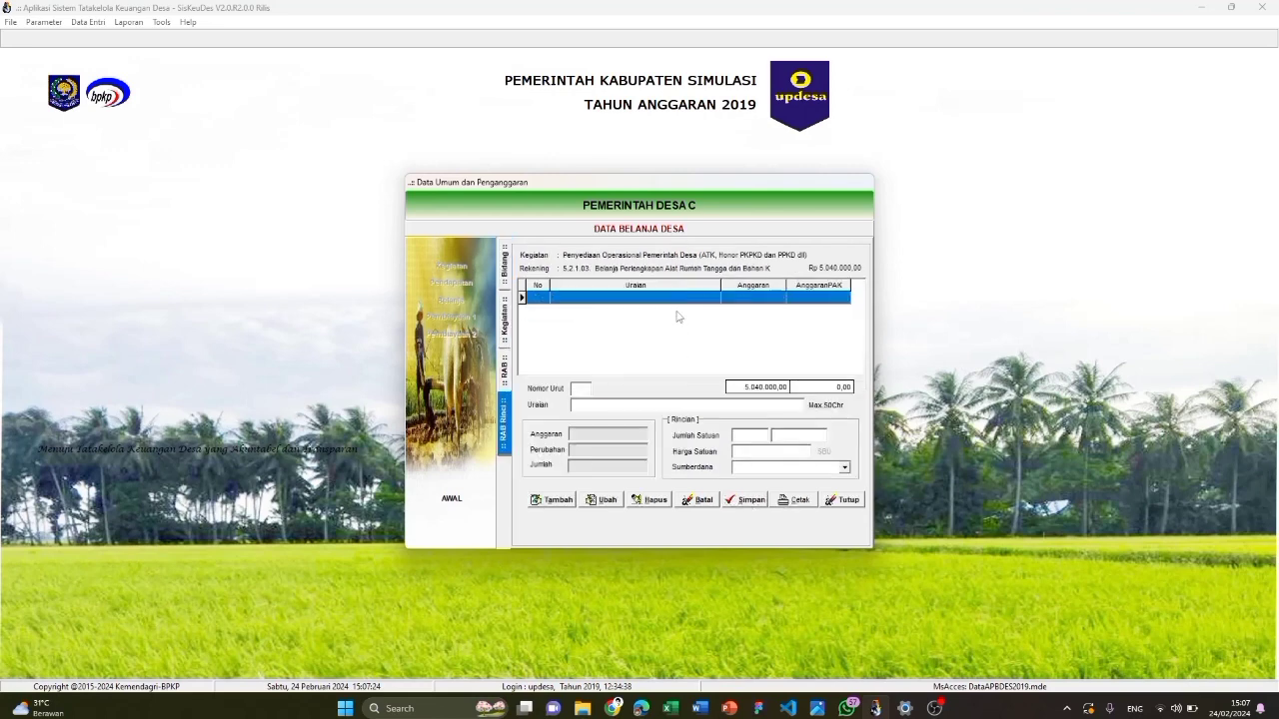
pyautogui.click(553, 501)
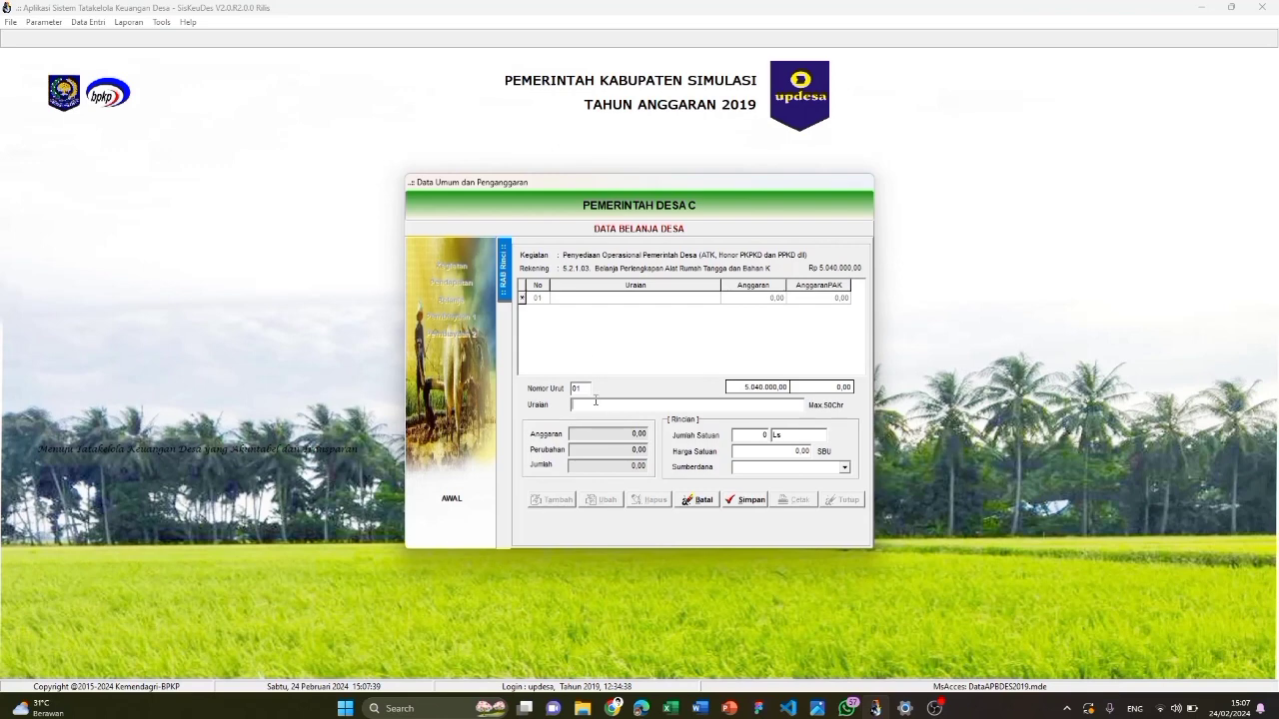
pyautogui.click(595, 399)
pyautogui.write('Belanja Perlengkapan ART dan Bahan Kebersihan')
pyautogui.click(745, 435)
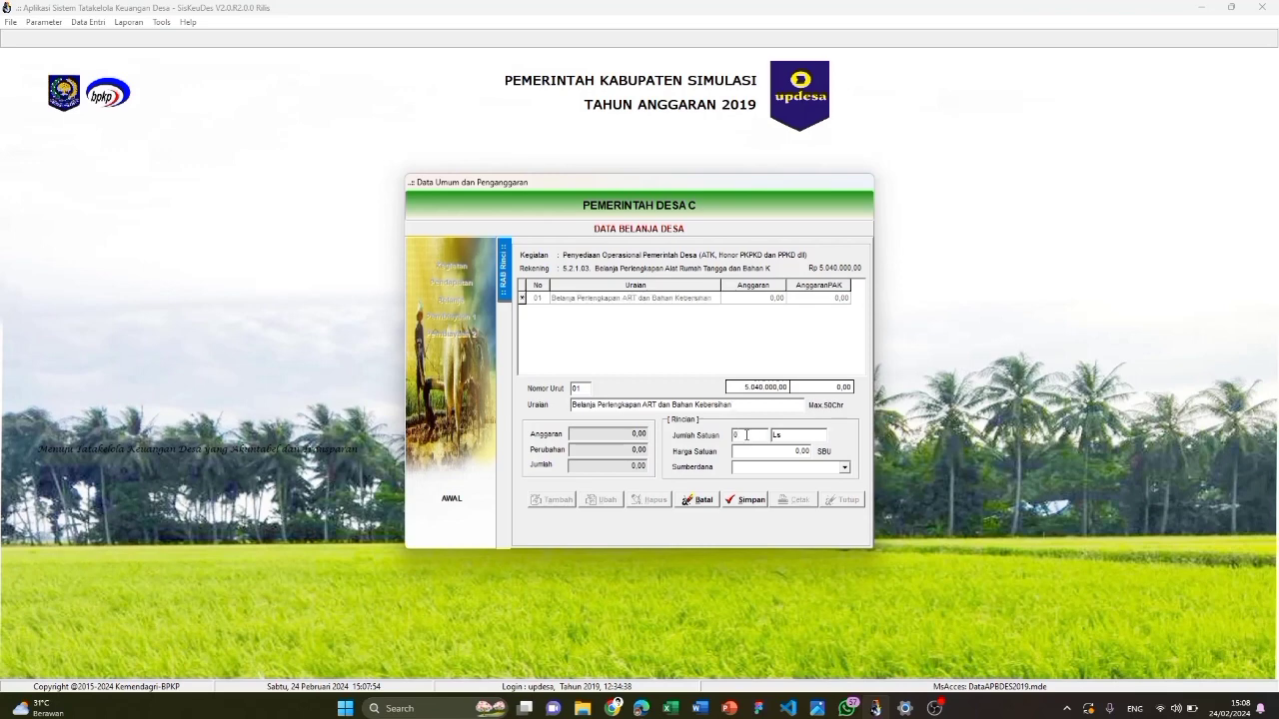
pyautogui.write('1')
pyautogui.write('Keg')
pyautogui.click(798, 450)
pyautogui.write('2.775.000')
pyautogui.click(817, 470)
pyautogui.click(760, 505)
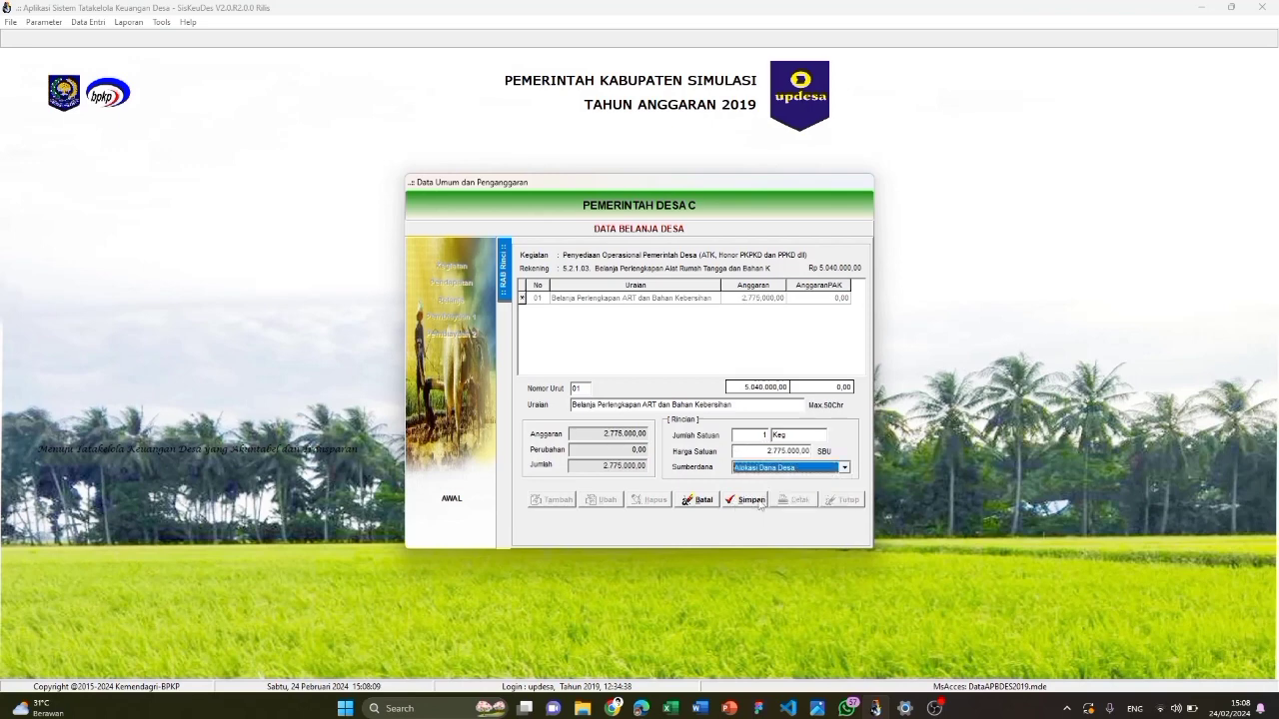
pyautogui.click(752, 500)
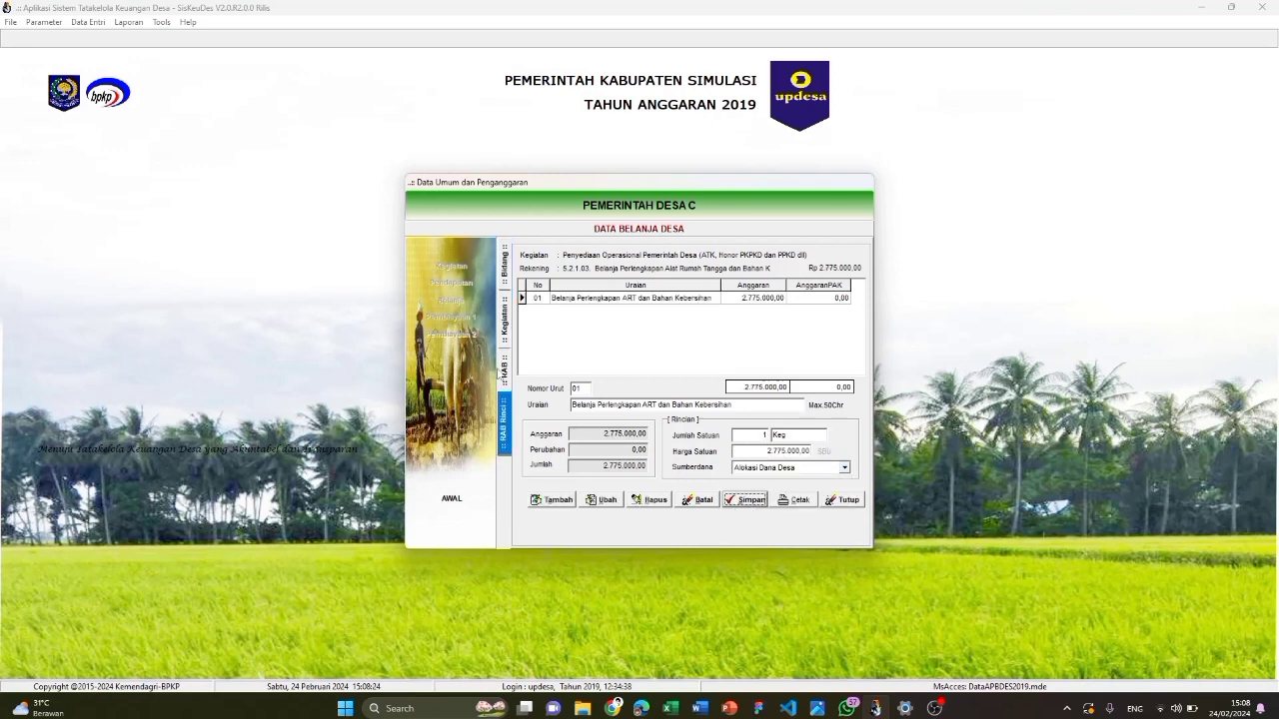
pyautogui.click(503, 371)
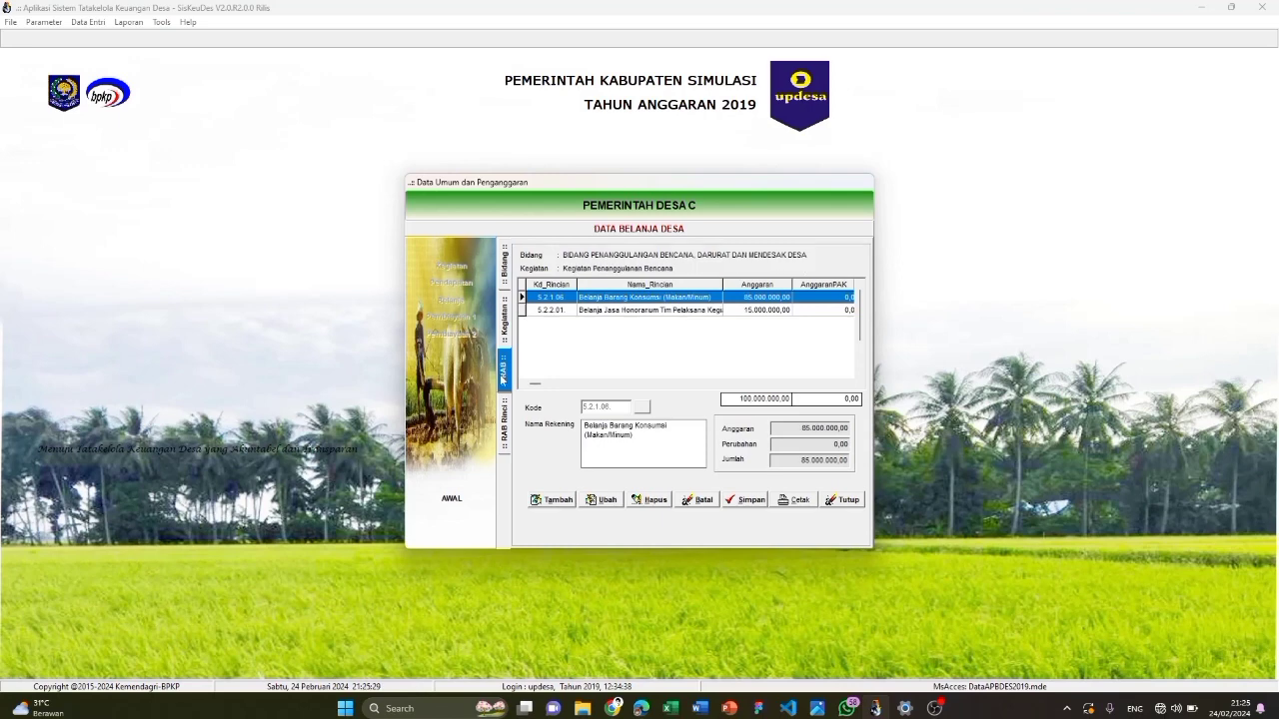
# Add account 5.2.4.02 to the disaster-response activity budget and save it
pyautogui.click(555, 500)
pyautogui.click(643, 407)
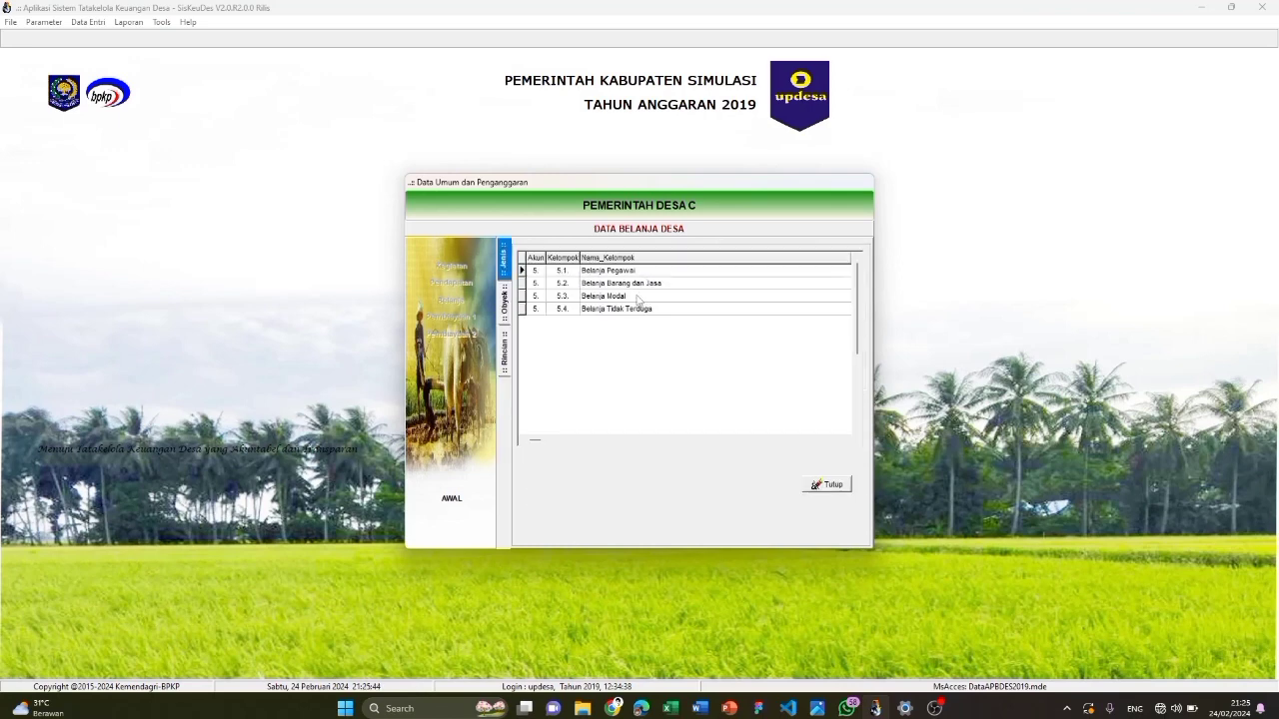
pyautogui.doubleClick(639, 285)
pyautogui.doubleClick(641, 310)
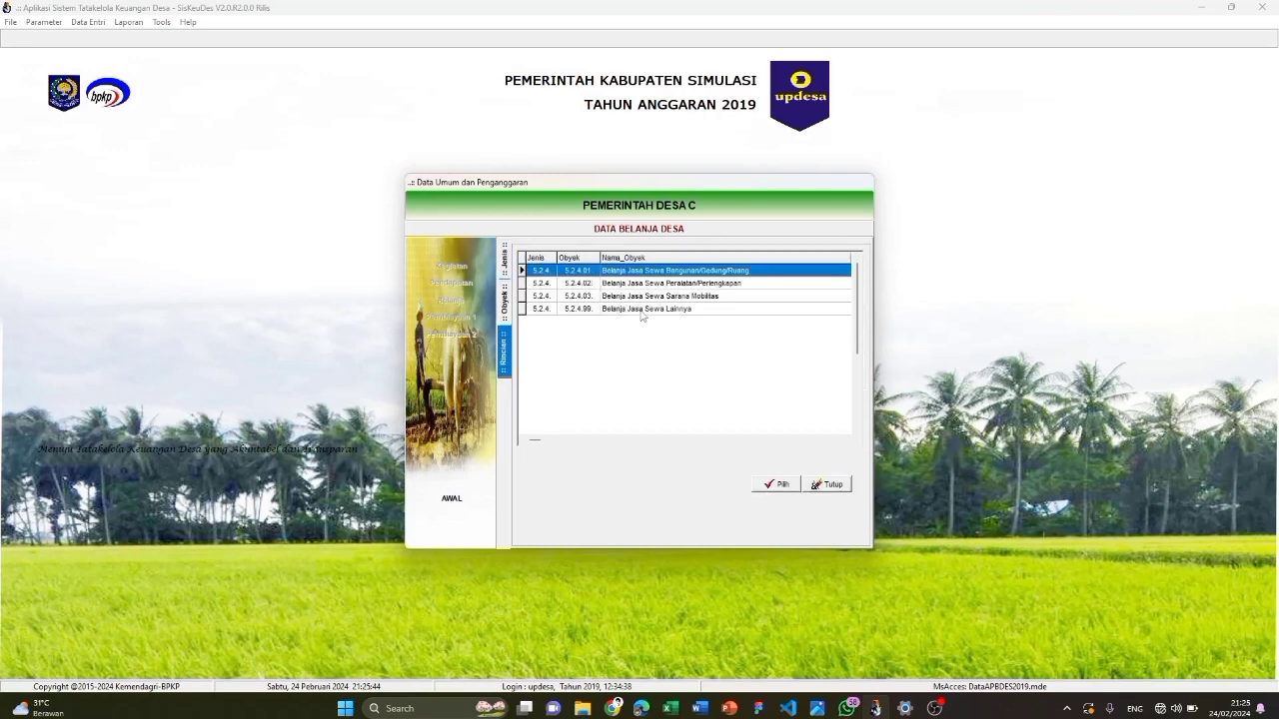
pyautogui.doubleClick(666, 285)
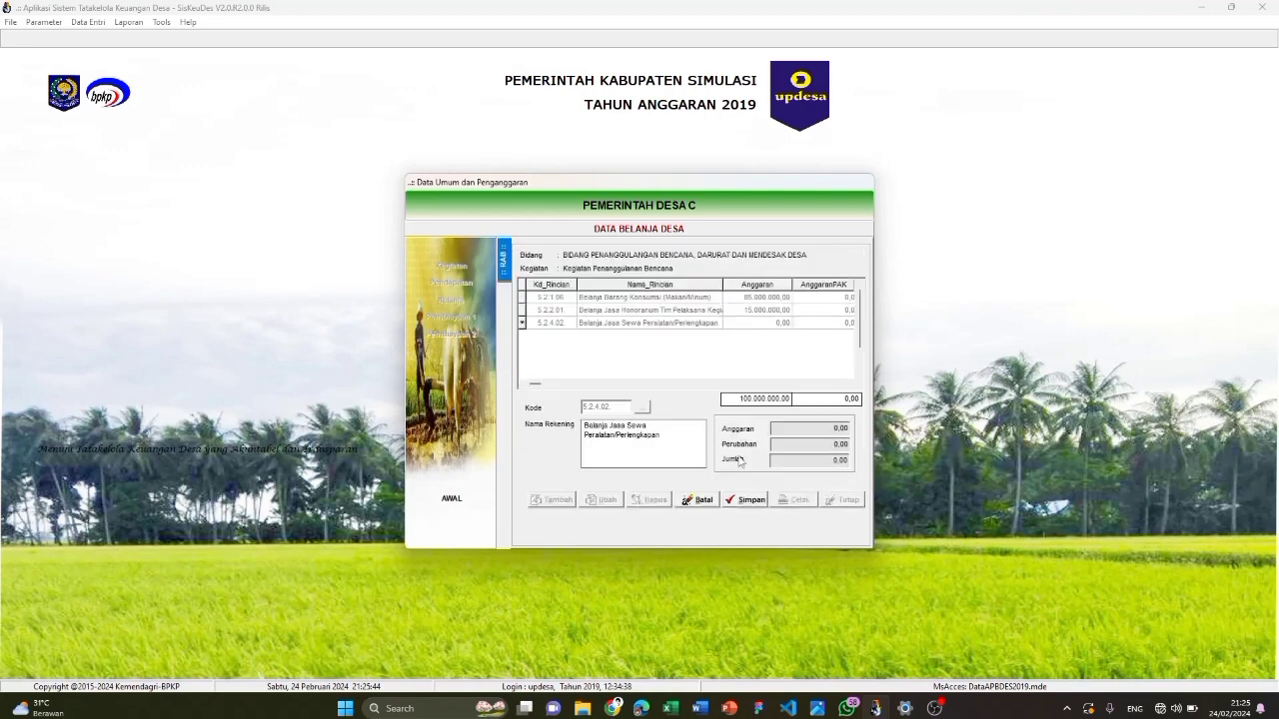
pyautogui.click(762, 499)
# Save detail line 'Belanja Jasa Sewa Peralatan/Perlengkapan' at 6 Keg × 7.500.000, then return to the bidang list
pyautogui.doubleClick(709, 323)
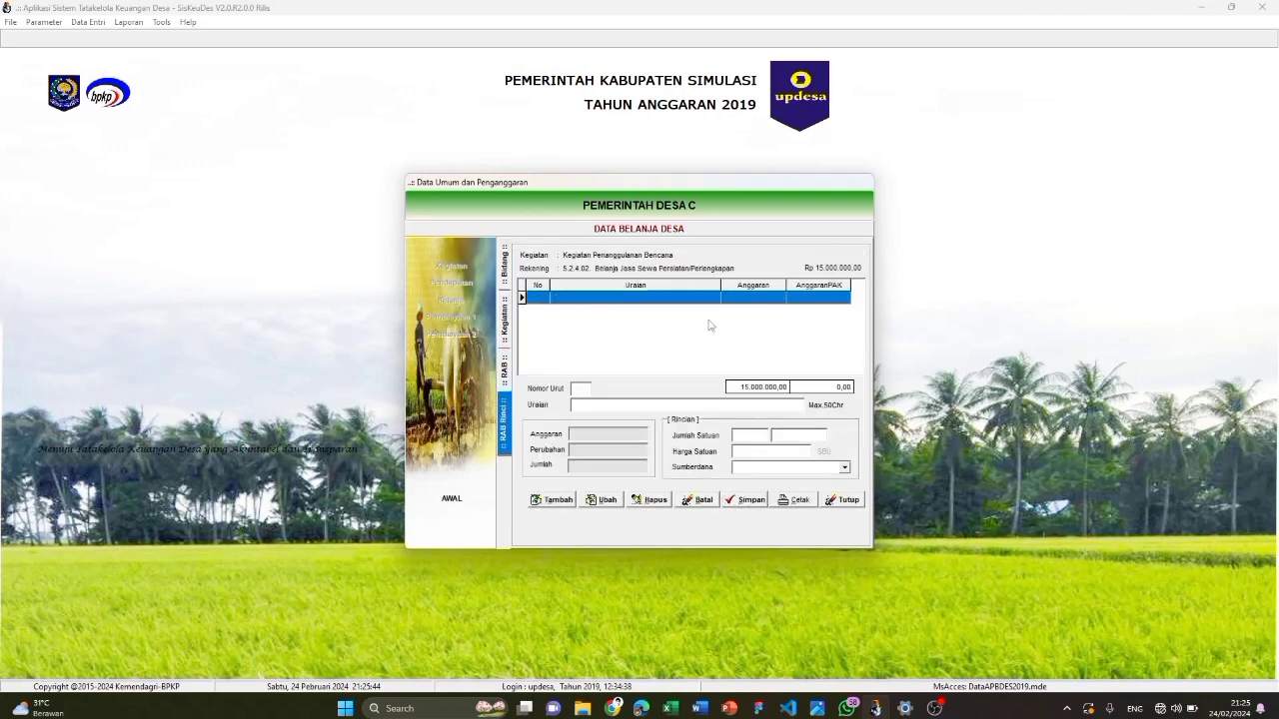
pyautogui.click(554, 501)
pyautogui.write('B')
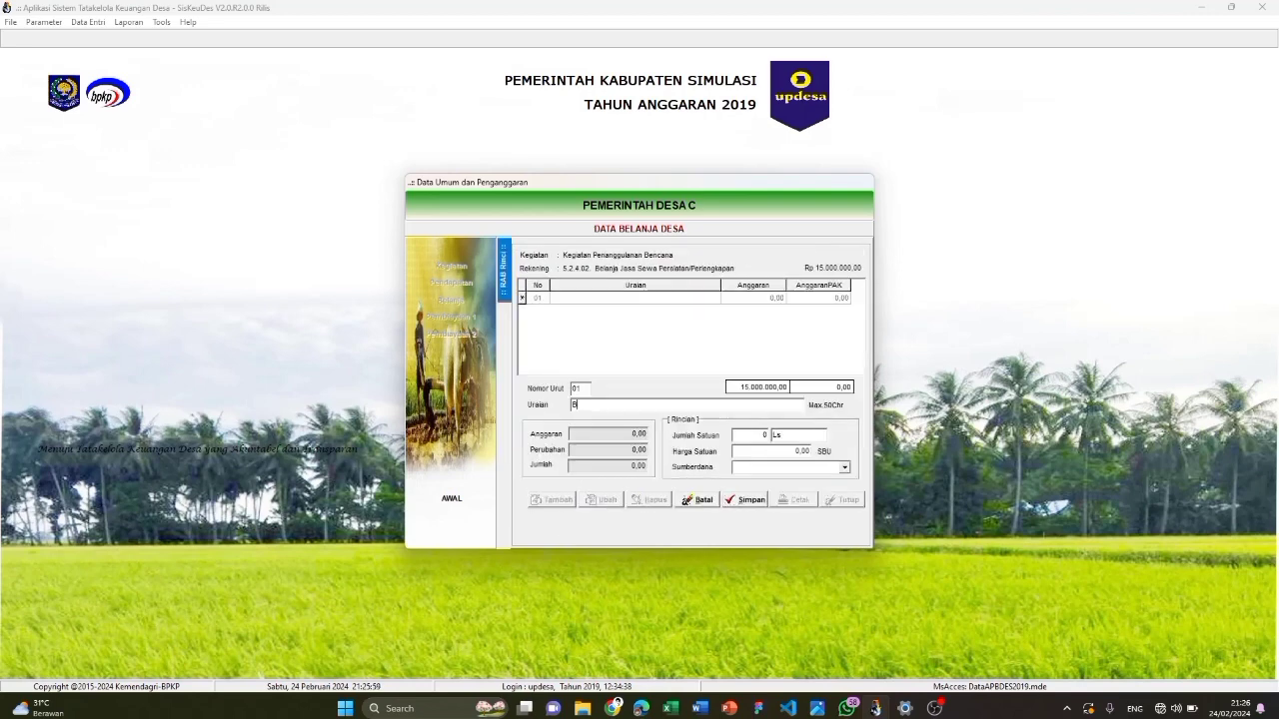
pyautogui.write('elanja Jasa Sewa Peralatan/Perlengkapan')
pyautogui.press('Tab')
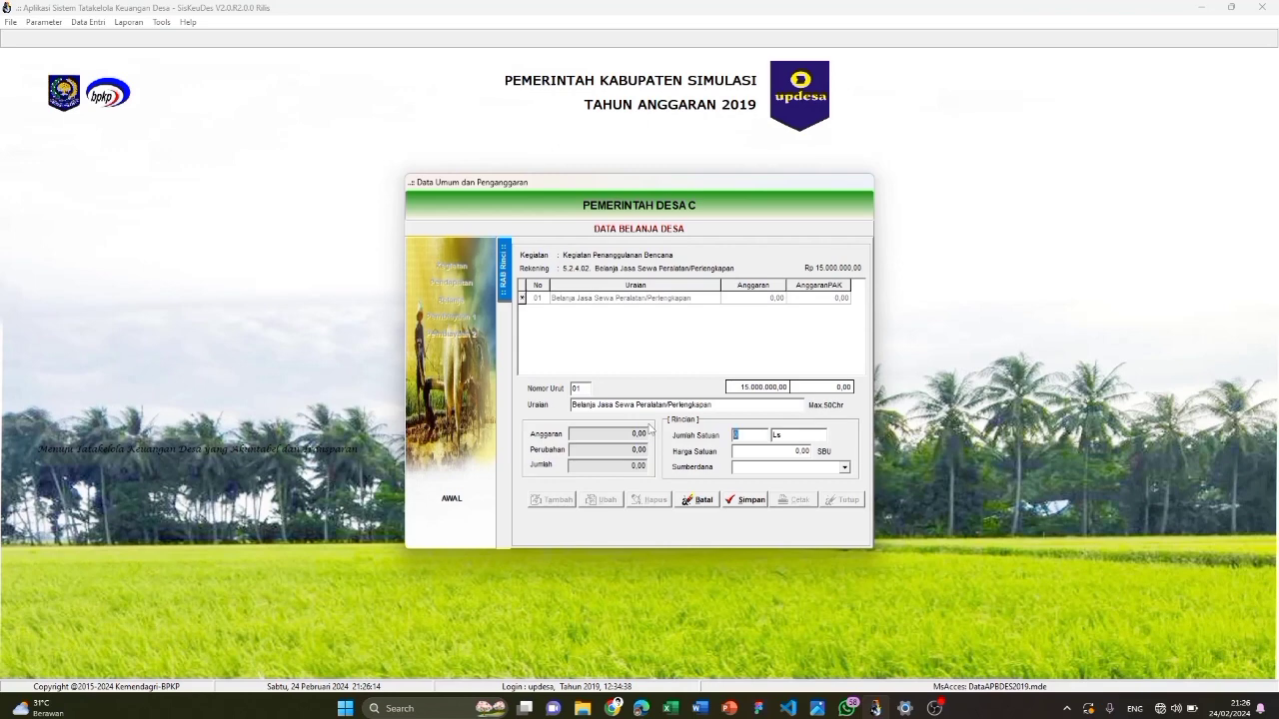
pyautogui.write('6')
pyautogui.press('Tab')
pyautogui.write('Keg')
pyautogui.write('7500000')
pyautogui.press('Tab')
pyautogui.click(782, 467)
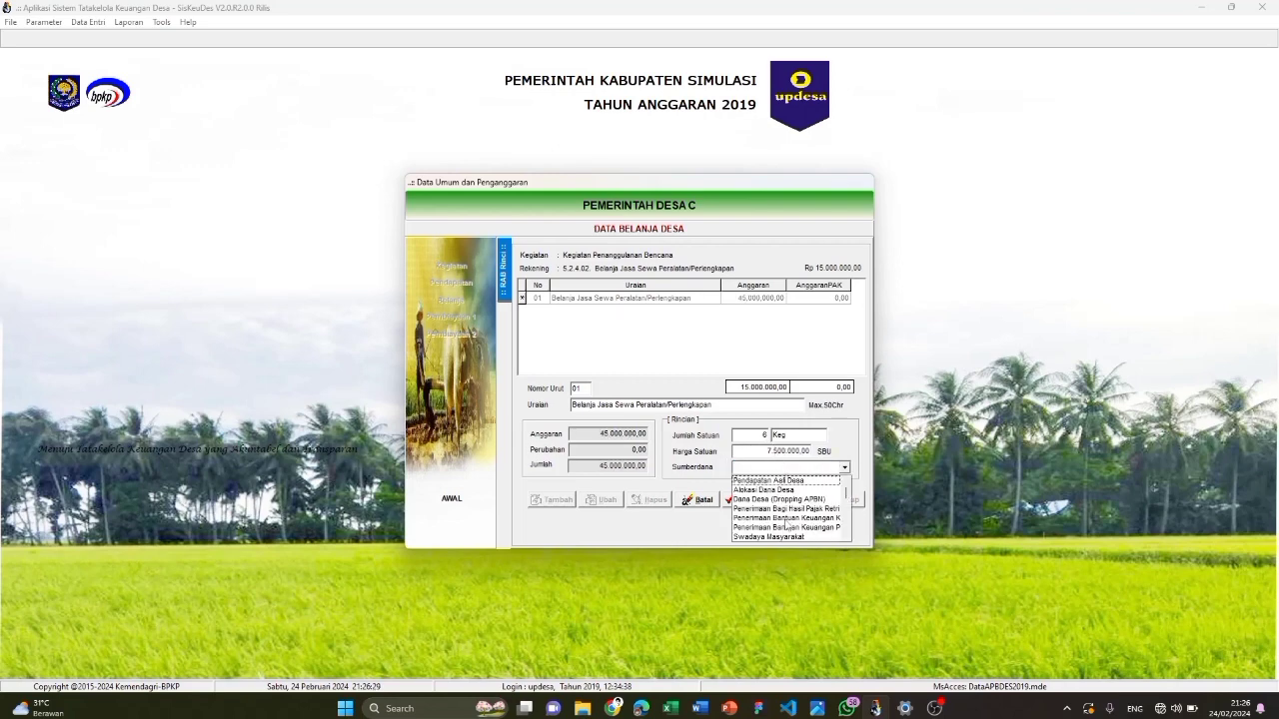
pyautogui.click(785, 526)
pyautogui.click(744, 503)
pyautogui.click(504, 270)
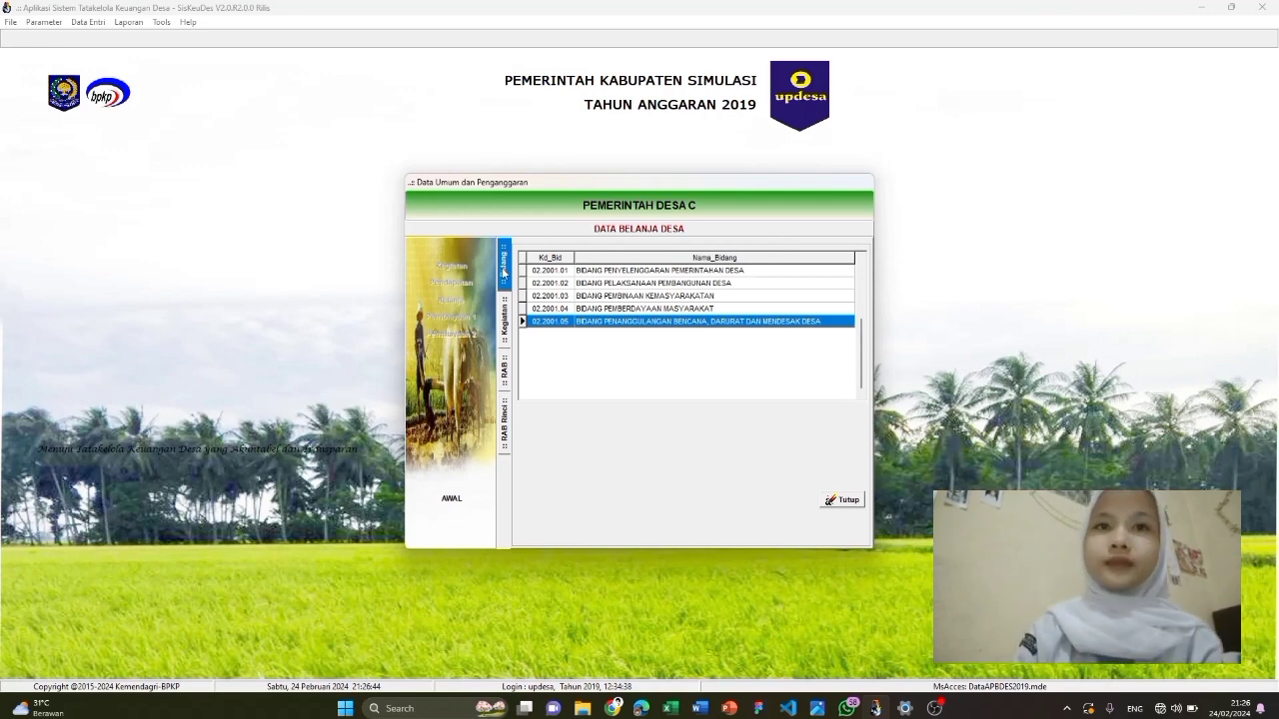
# In Penerimaan Pembiayaan Desa, add account 6.1.1.01 SILPA Tahun Sebelumnya and open its detail entry
pyautogui.click(851, 501)
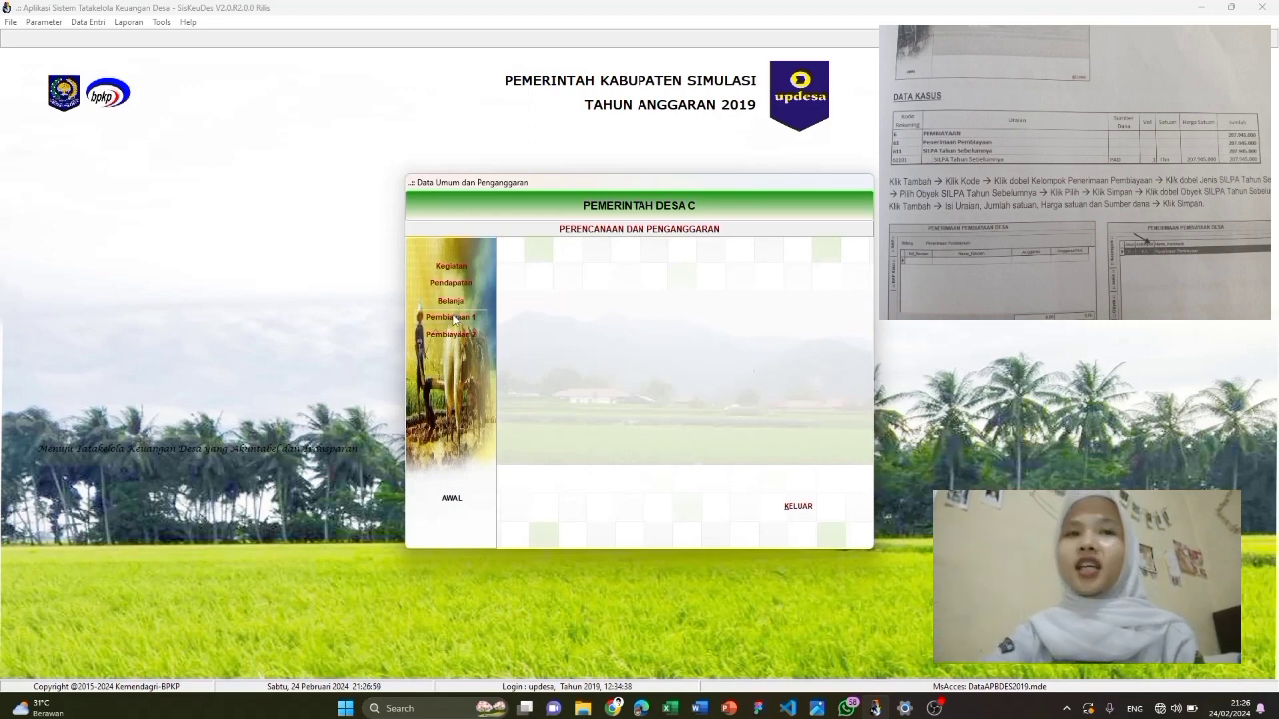
pyautogui.click(473, 321)
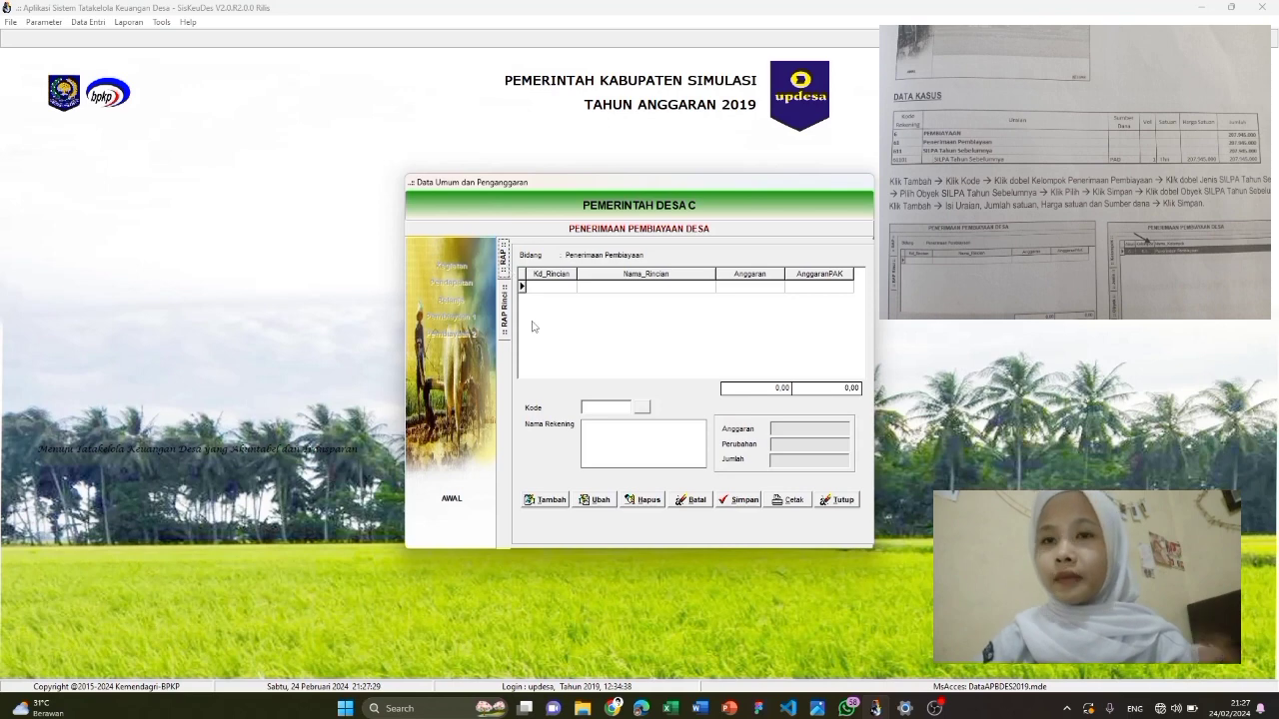
pyautogui.click(548, 499)
pyautogui.click(641, 407)
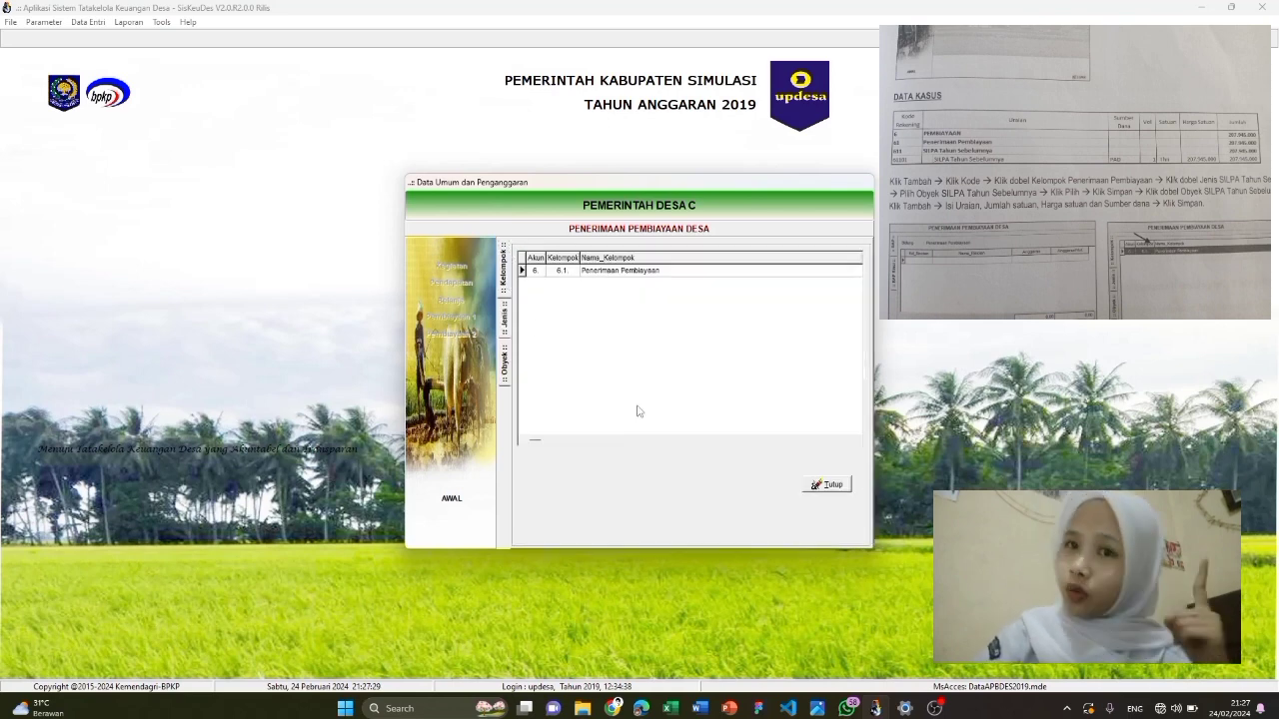
pyautogui.doubleClick(635, 272)
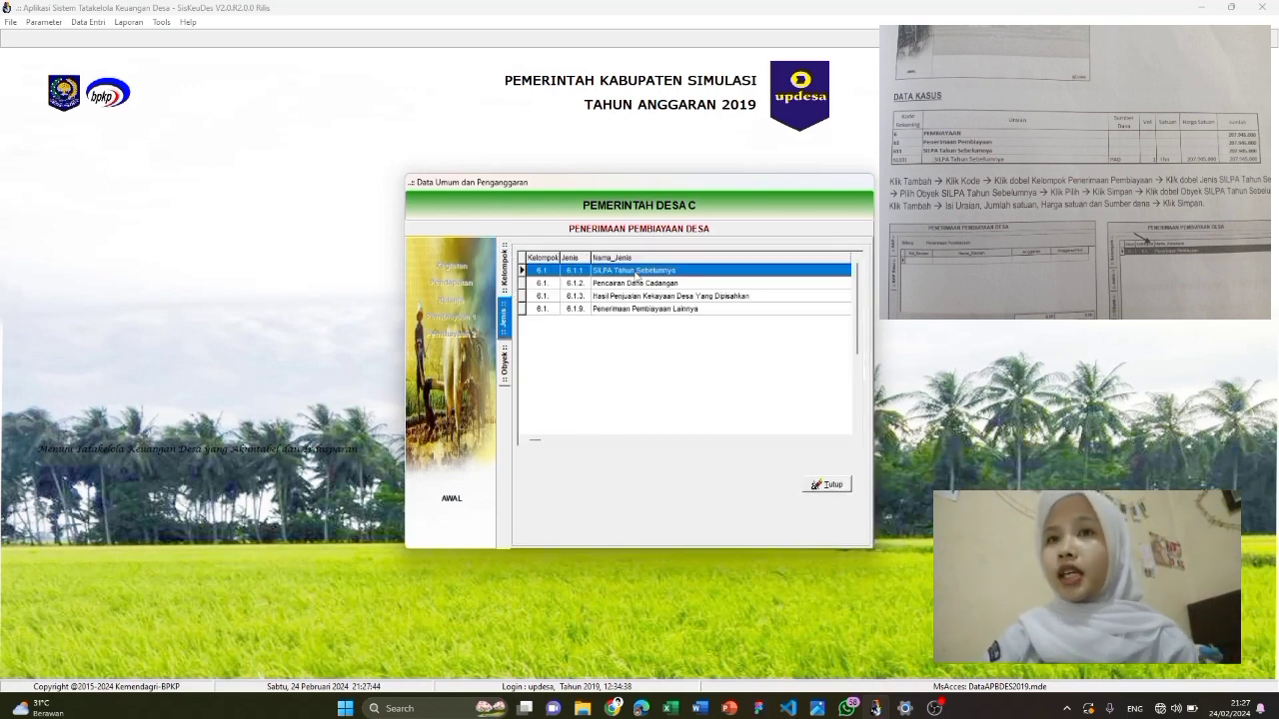
pyautogui.doubleClick(636, 271)
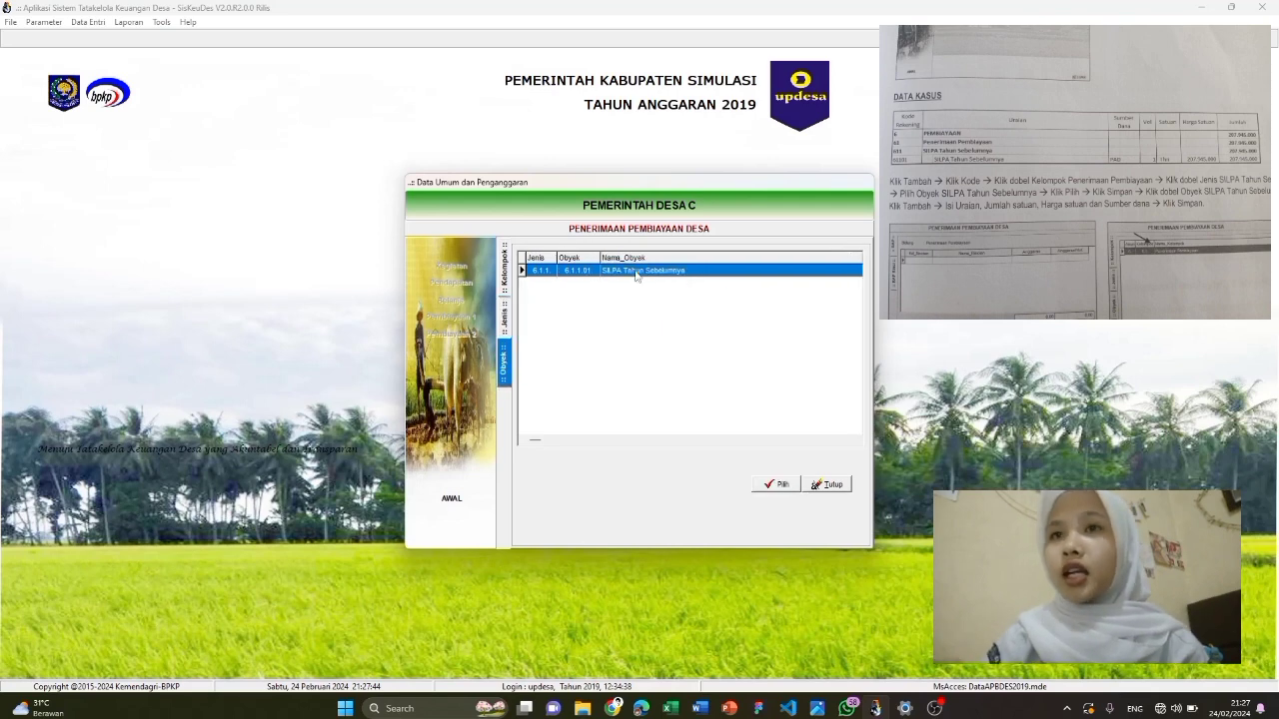
pyautogui.doubleClick(636, 272)
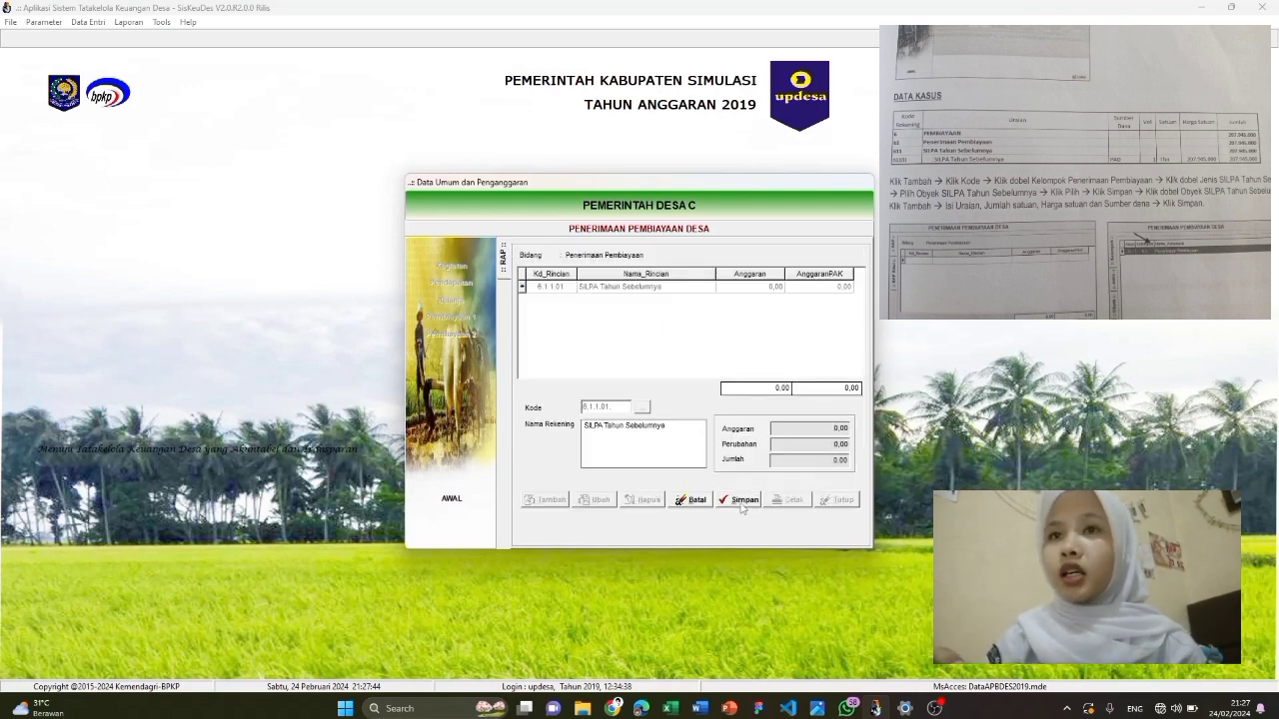
pyautogui.doubleClick(628, 289)
# Add detail line 'SILPA Tahun S', 1 Thn at 207.945.000 from Pendapatan Asli Desa, save and close
pyautogui.click(553, 499)
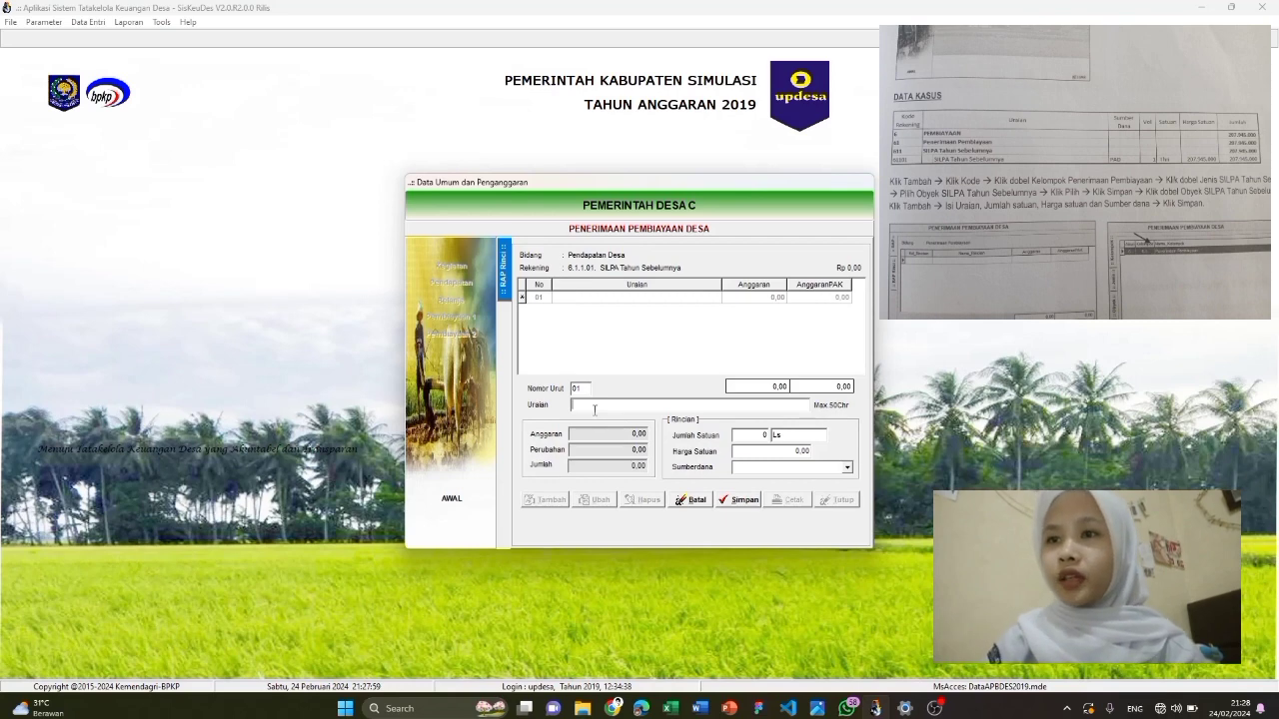
pyautogui.write('SILPA Tahun Sebelumnya')
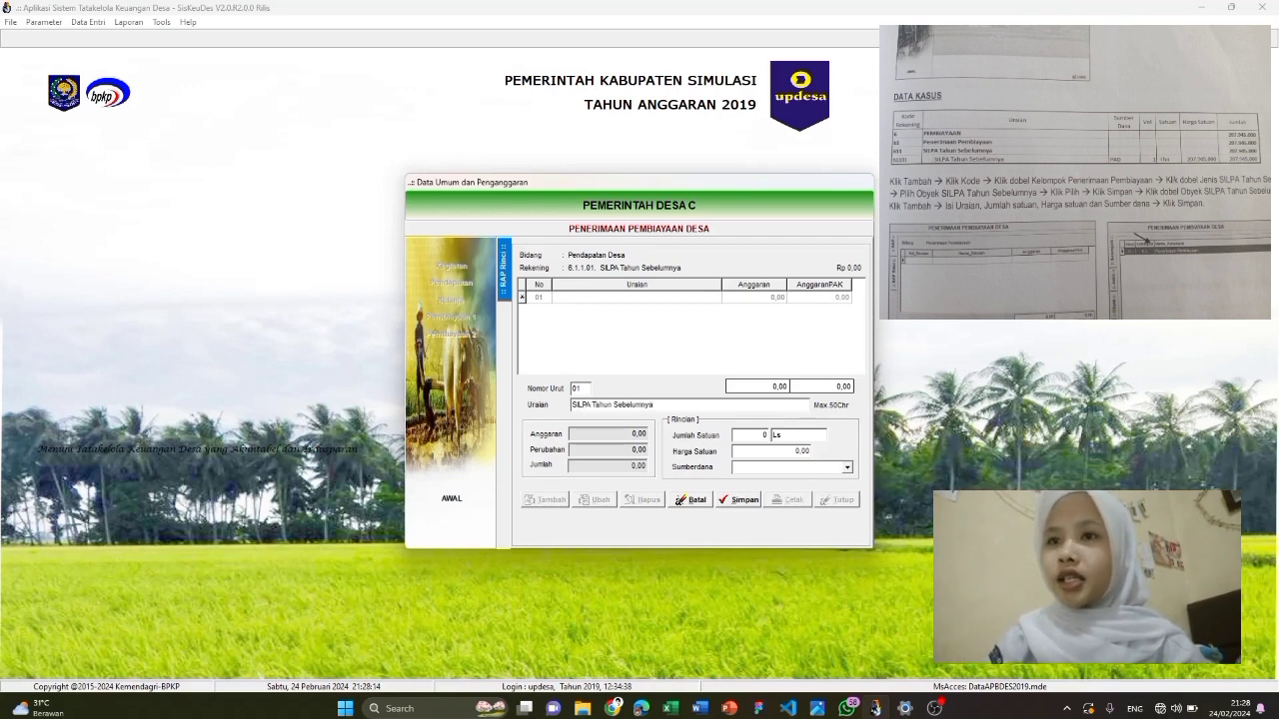
pyautogui.press('Tab')
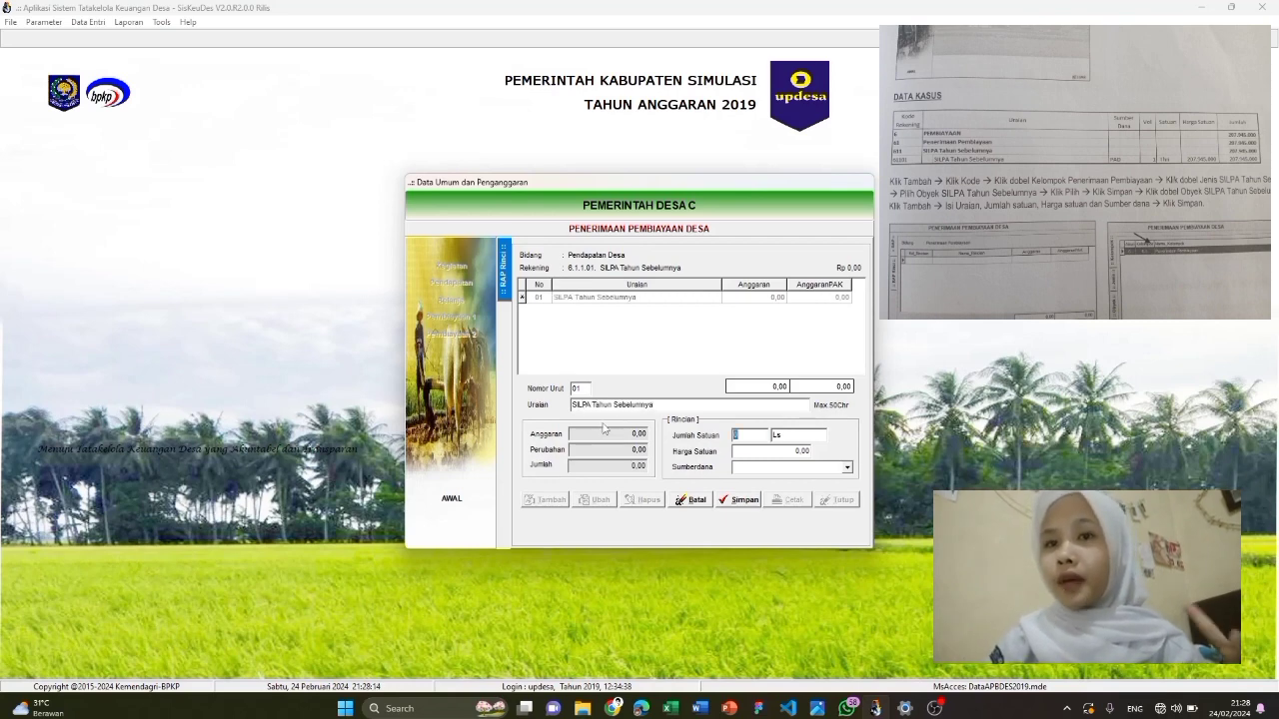
pyautogui.write('1')
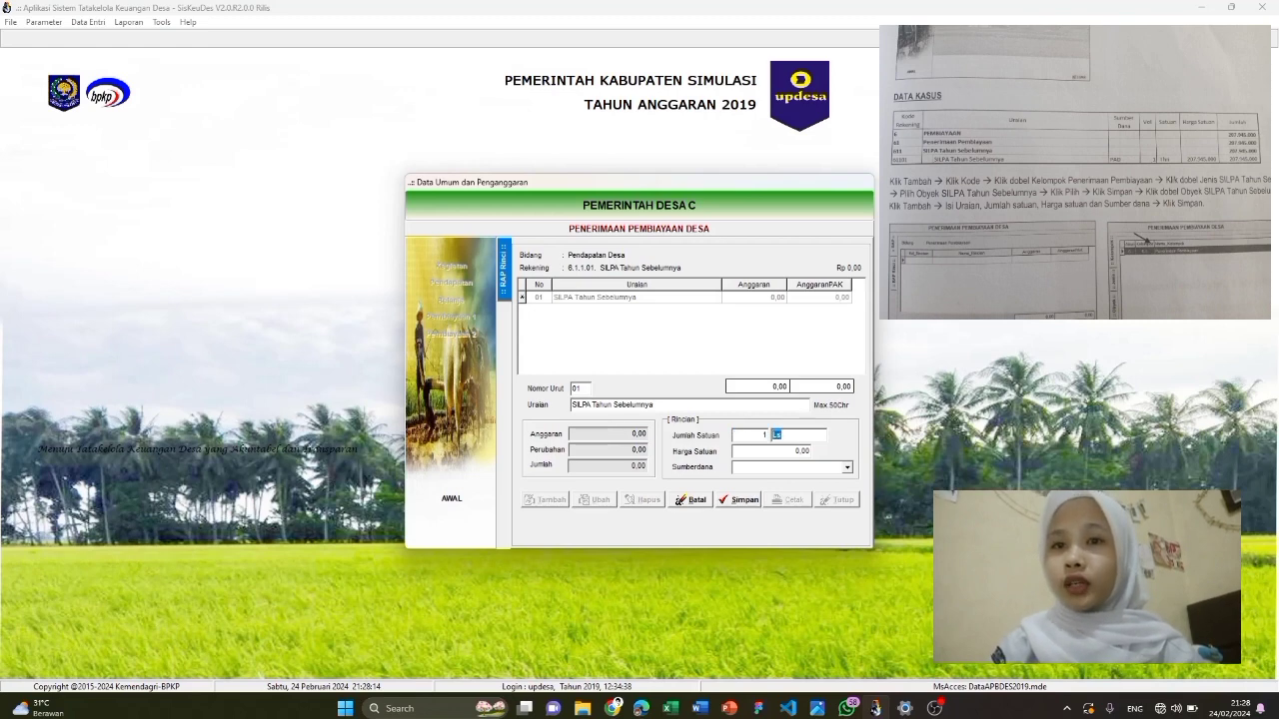
pyautogui.write('Thn')
pyautogui.press('Tab')
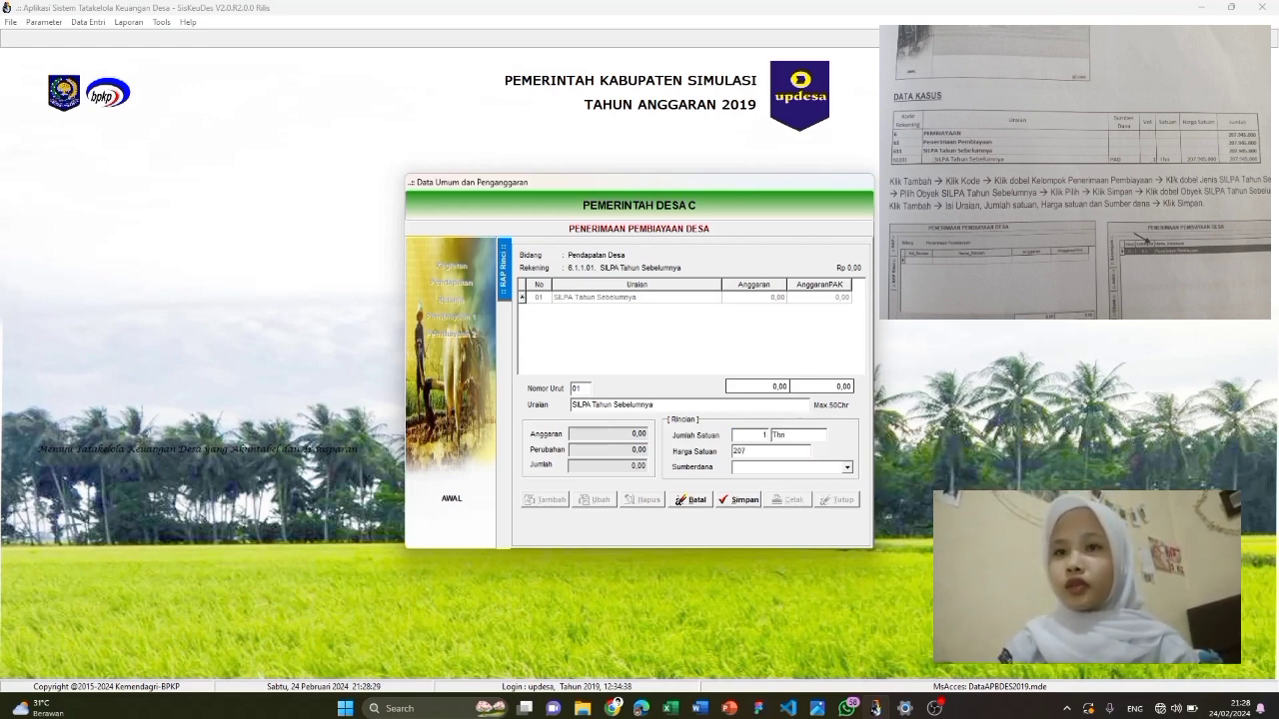
pyautogui.write('207.94')
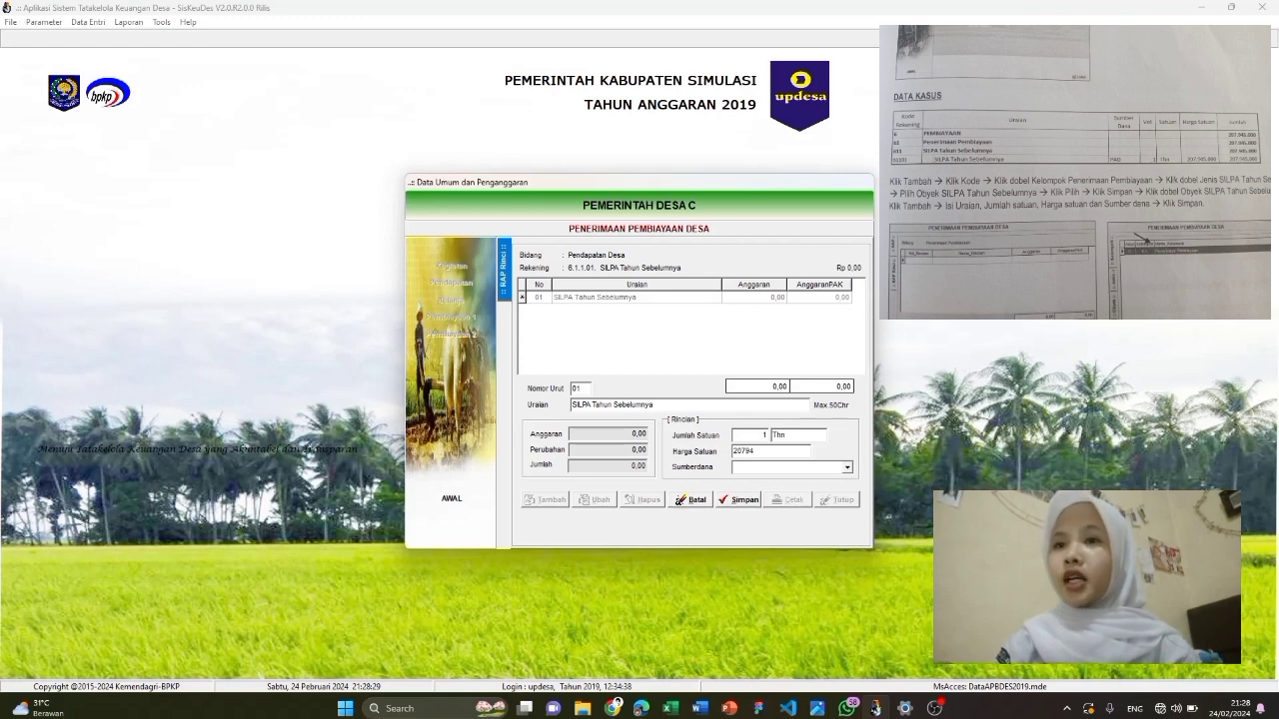
pyautogui.write('5.000')
pyautogui.press('Tab')
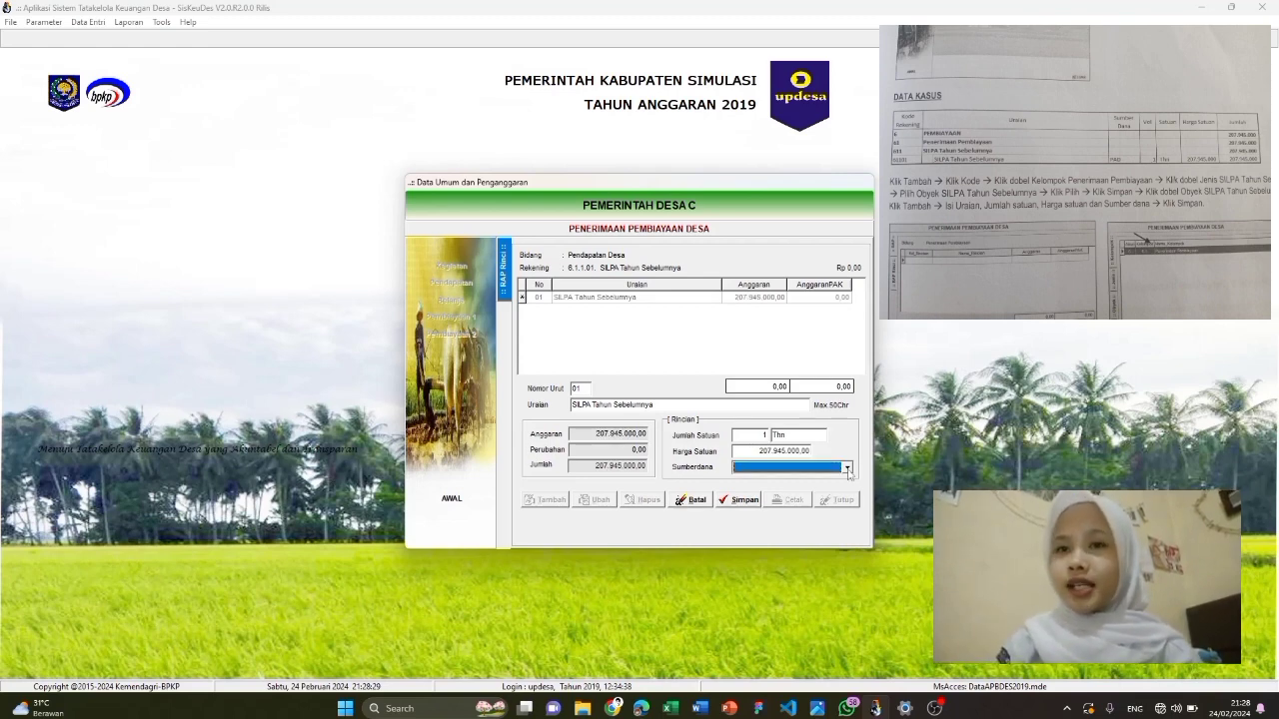
pyautogui.click(848, 471)
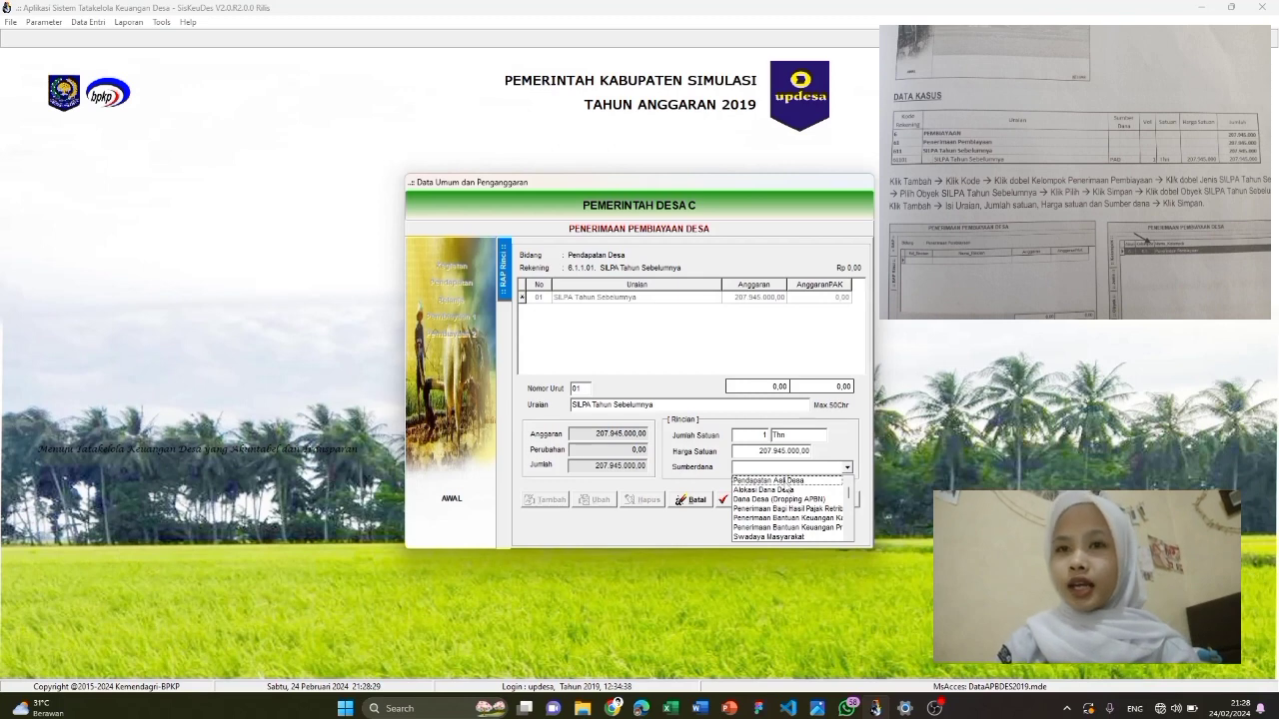
pyautogui.click(786, 484)
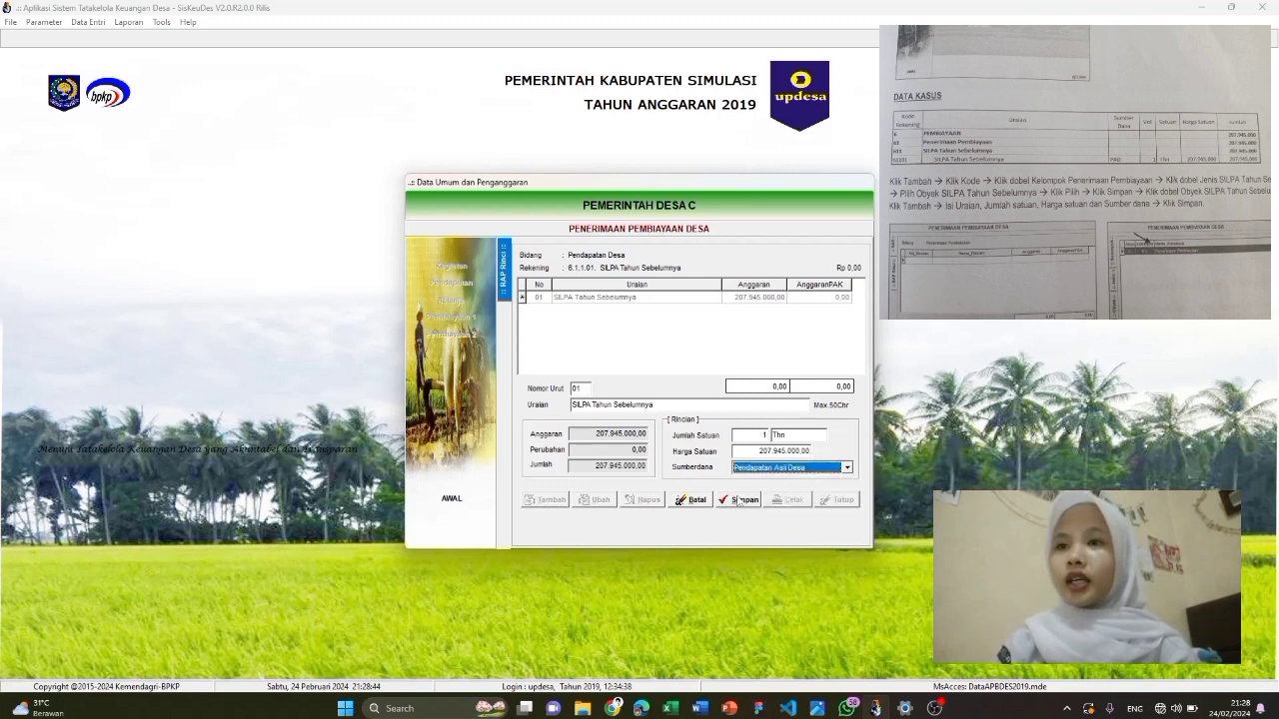
pyautogui.click(740, 499)
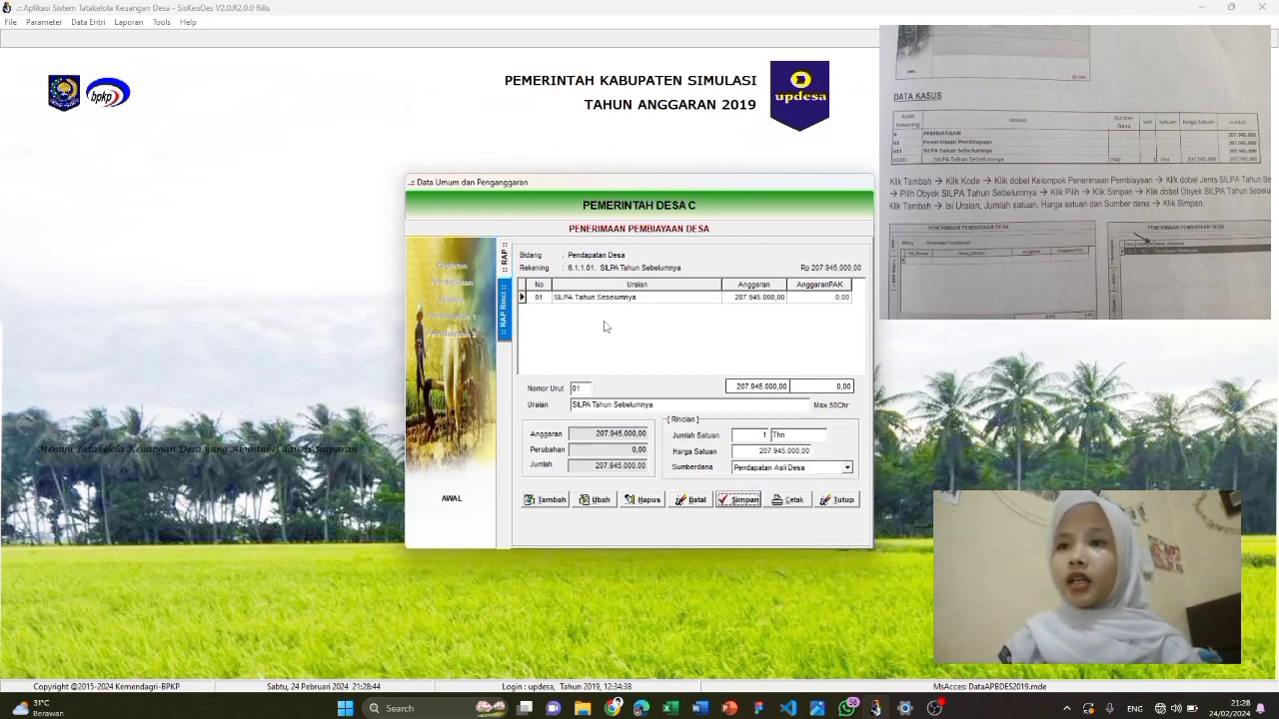
pyautogui.click(837, 501)
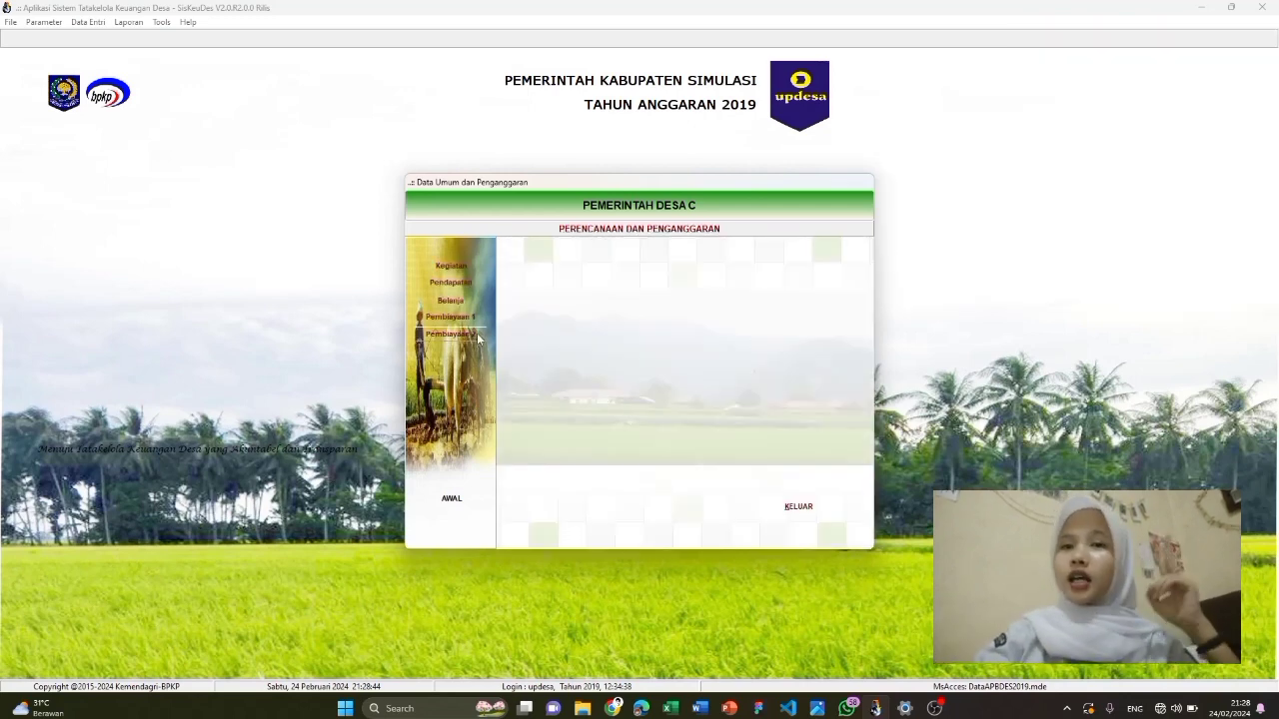
# Add account 6.2.2.01 Penyertaan Modal Desa under Pengeluaran Pembiayaan and start its first detail line
pyautogui.click(450, 336)
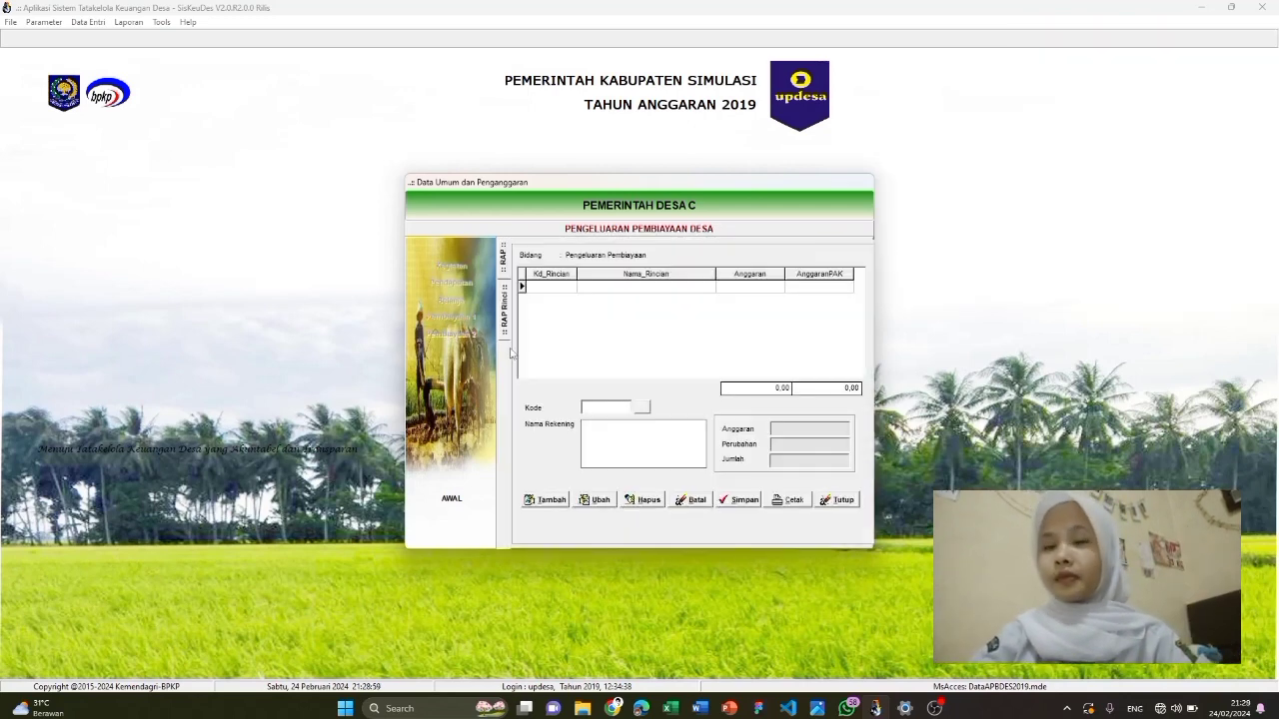
pyautogui.click(544, 500)
pyautogui.click(644, 408)
pyautogui.doubleClick(617, 270)
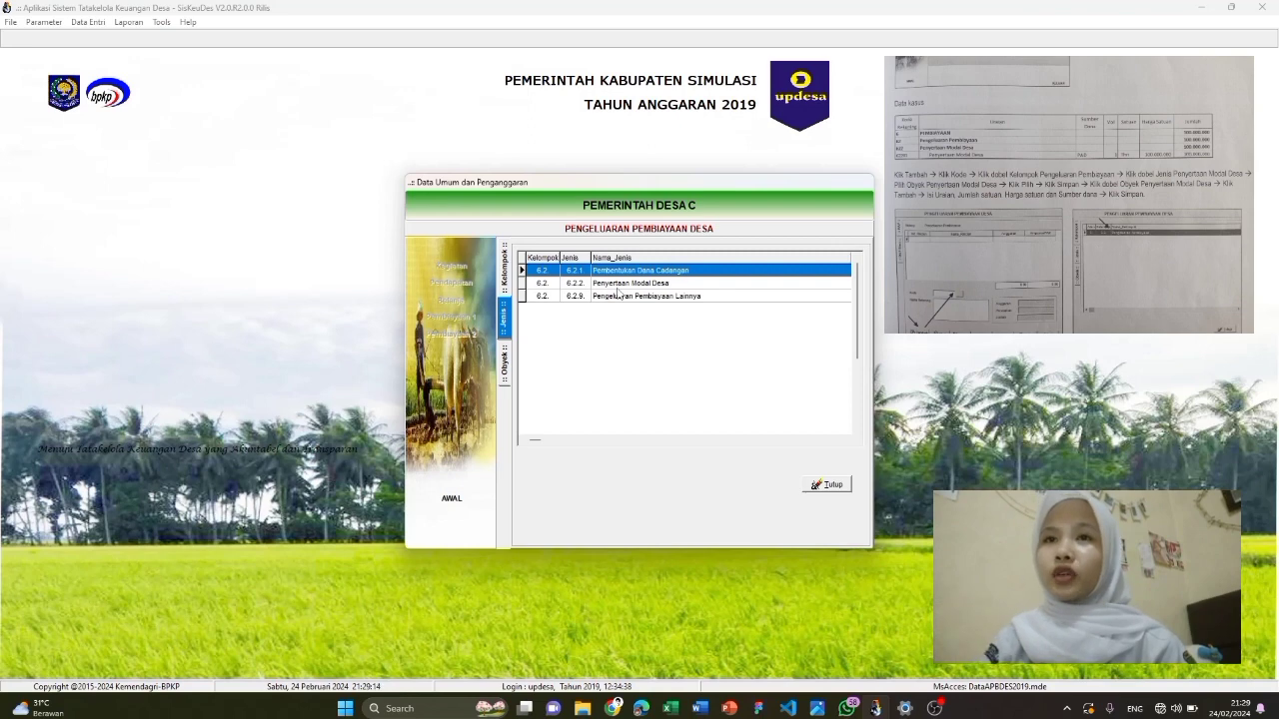
pyautogui.click(617, 285)
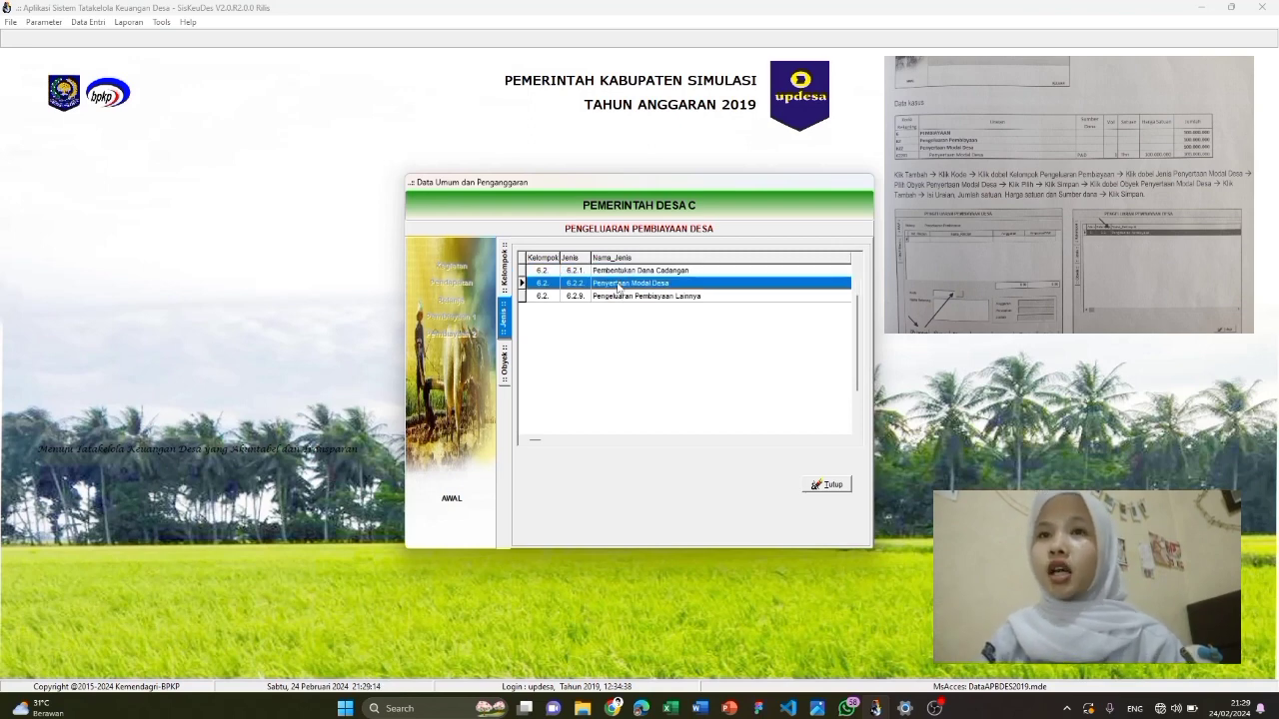
pyautogui.doubleClick(617, 285)
pyautogui.click(736, 473)
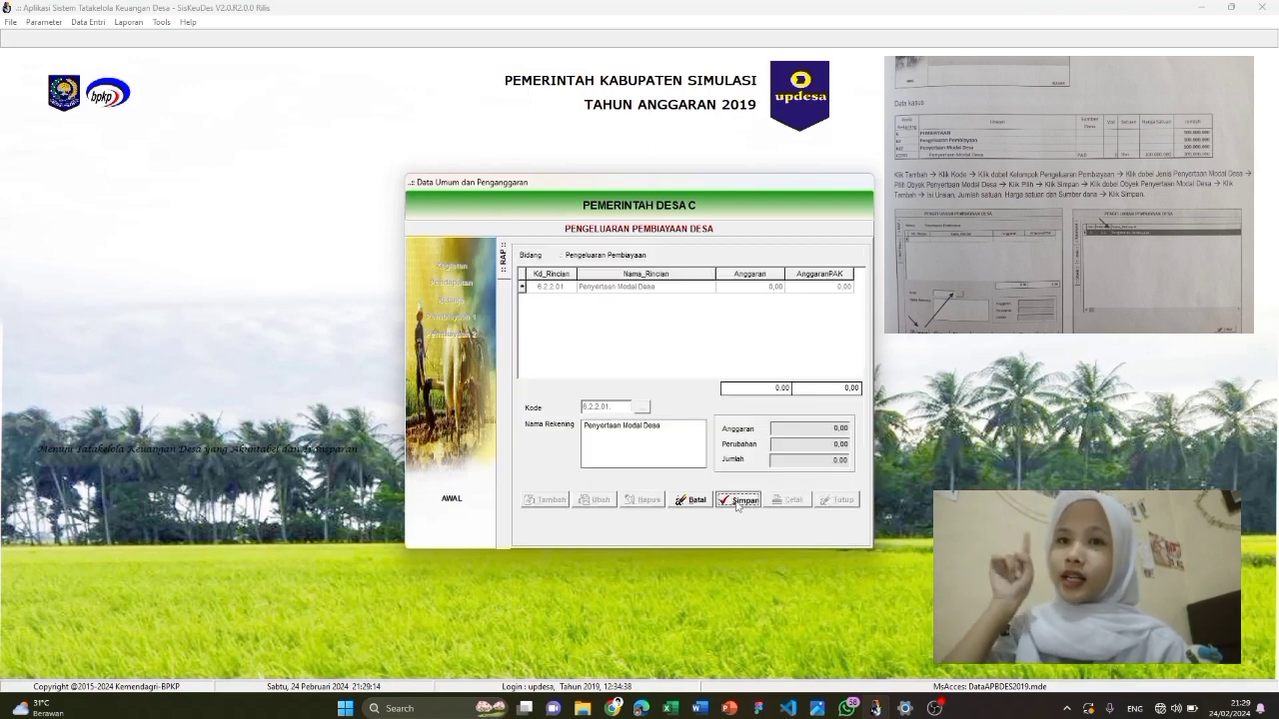
pyautogui.click(736, 501)
pyautogui.doubleClick(671, 287)
pyautogui.click(553, 500)
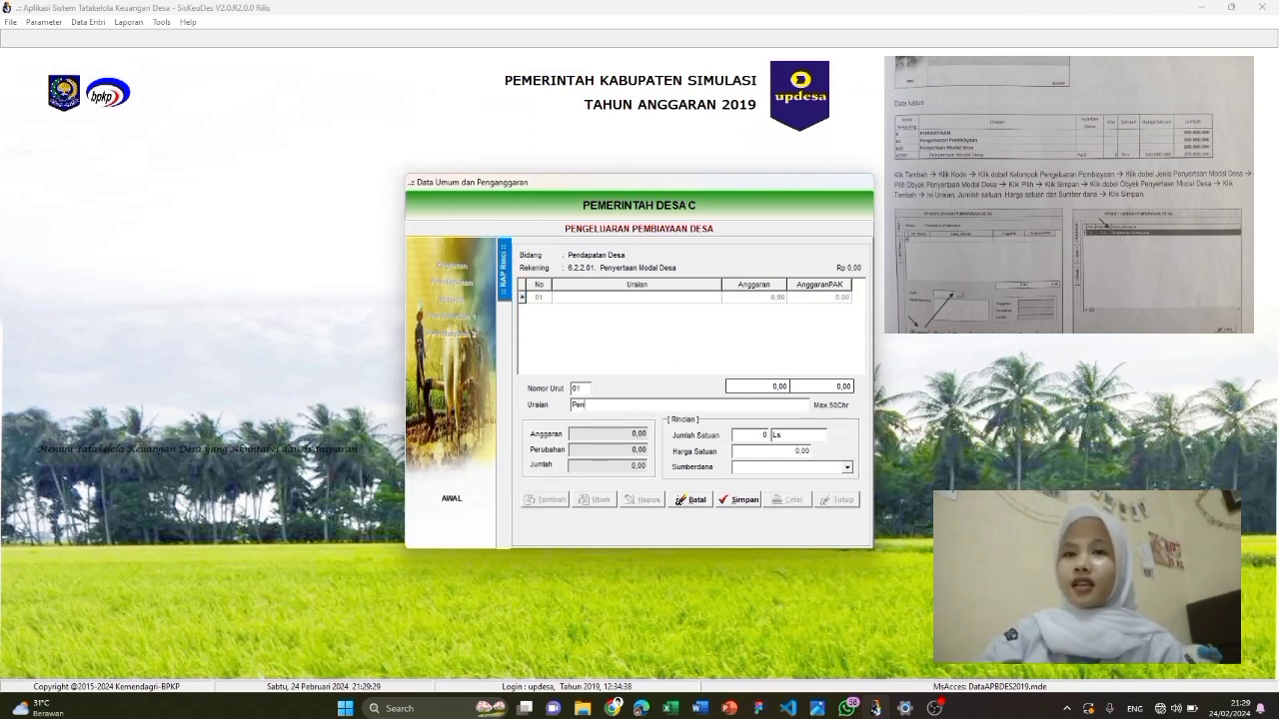
# Save detail line 'Penyertaan Modal Desa', 1 Thn × 100.000.000 from Pendapatan Asli Desa
pyautogui.write('Penyertaan Modal D')
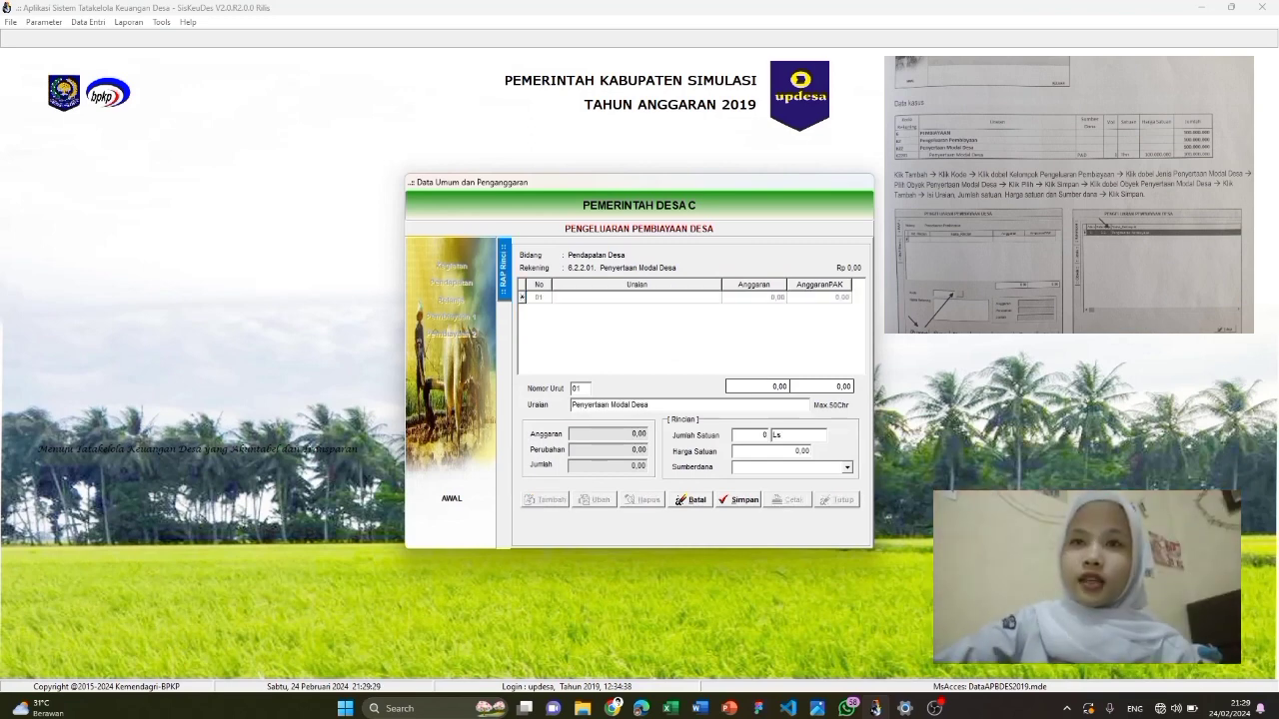
pyautogui.write('esa')
pyautogui.press('Tab')
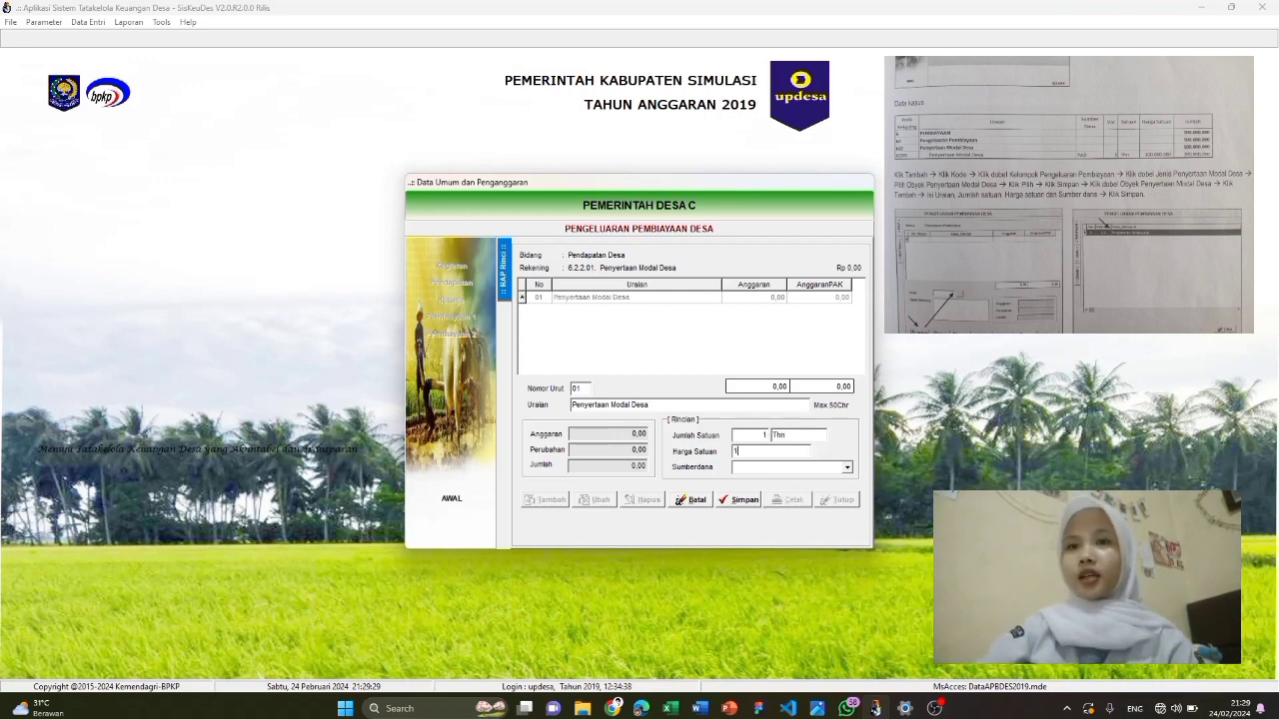
pyautogui.press('Tab')
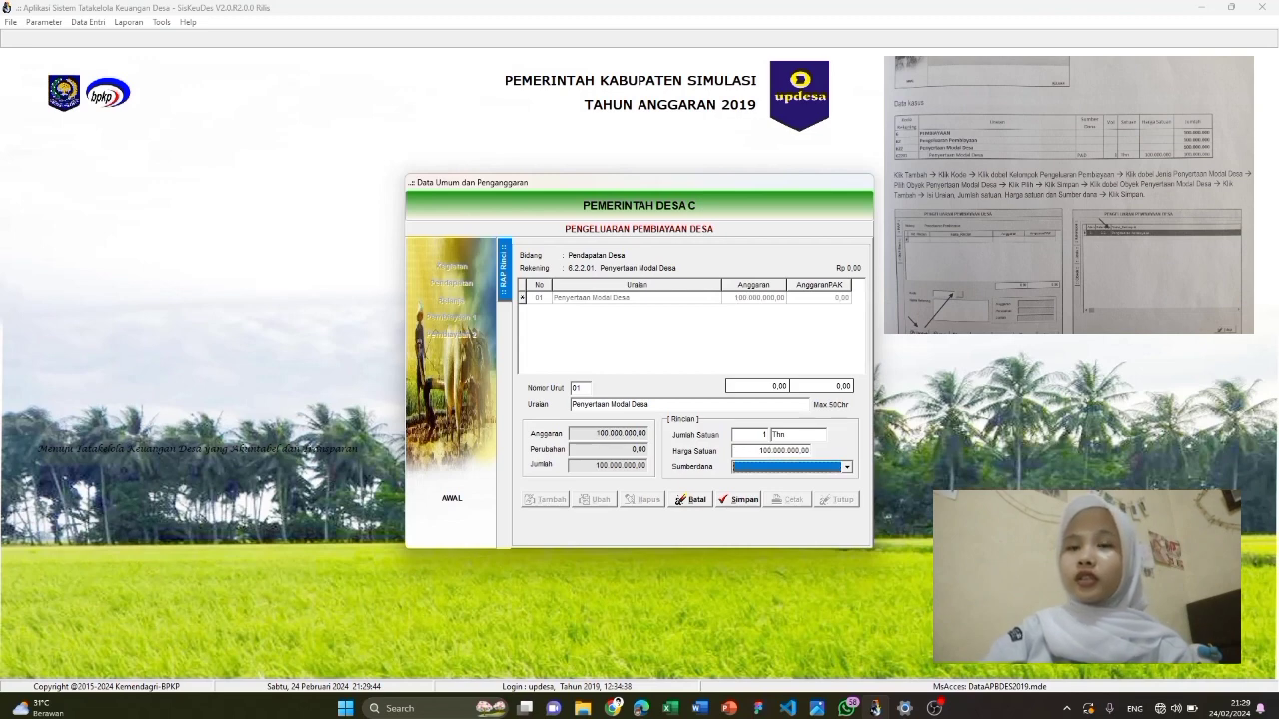
pyautogui.click(781, 467)
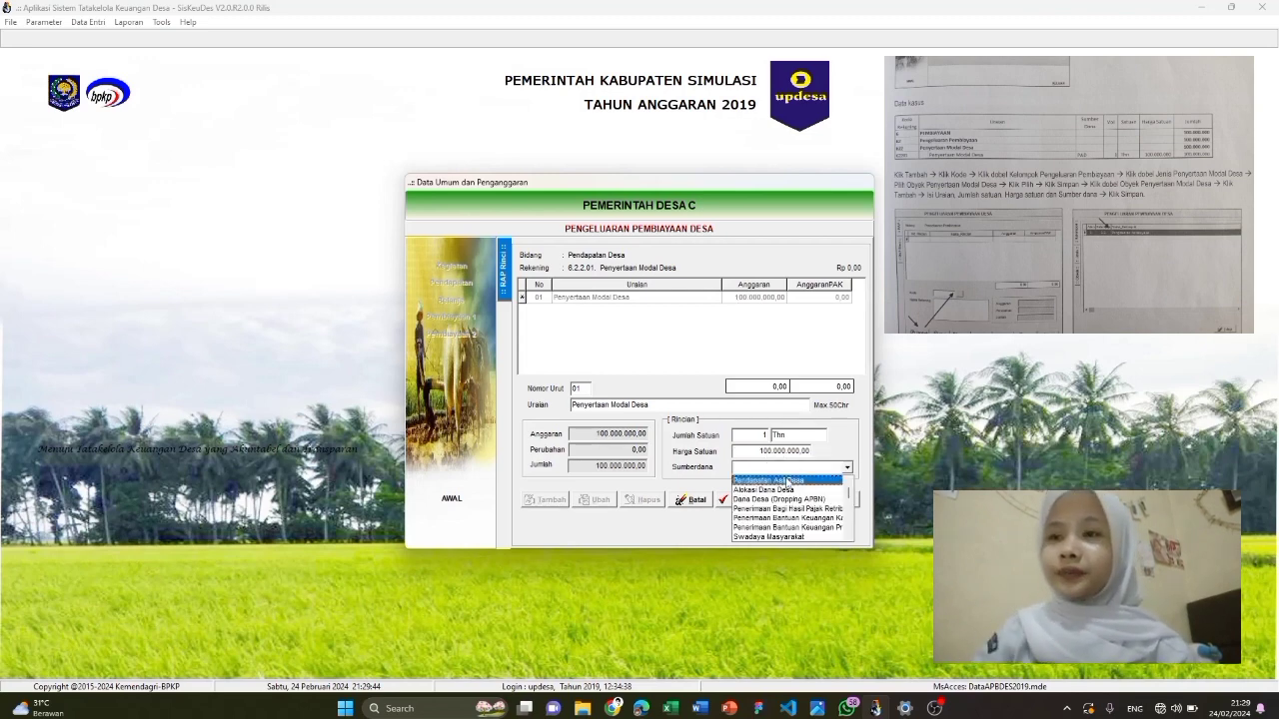
pyautogui.click(786, 481)
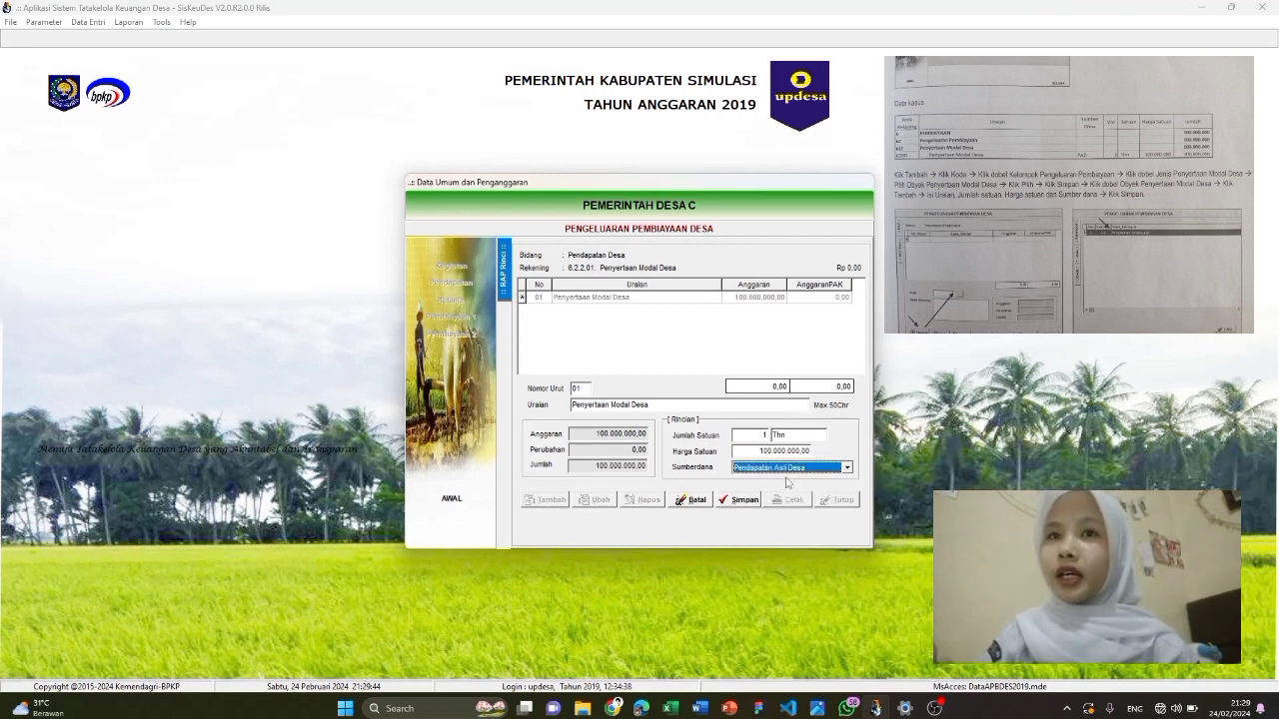
pyautogui.click(739, 499)
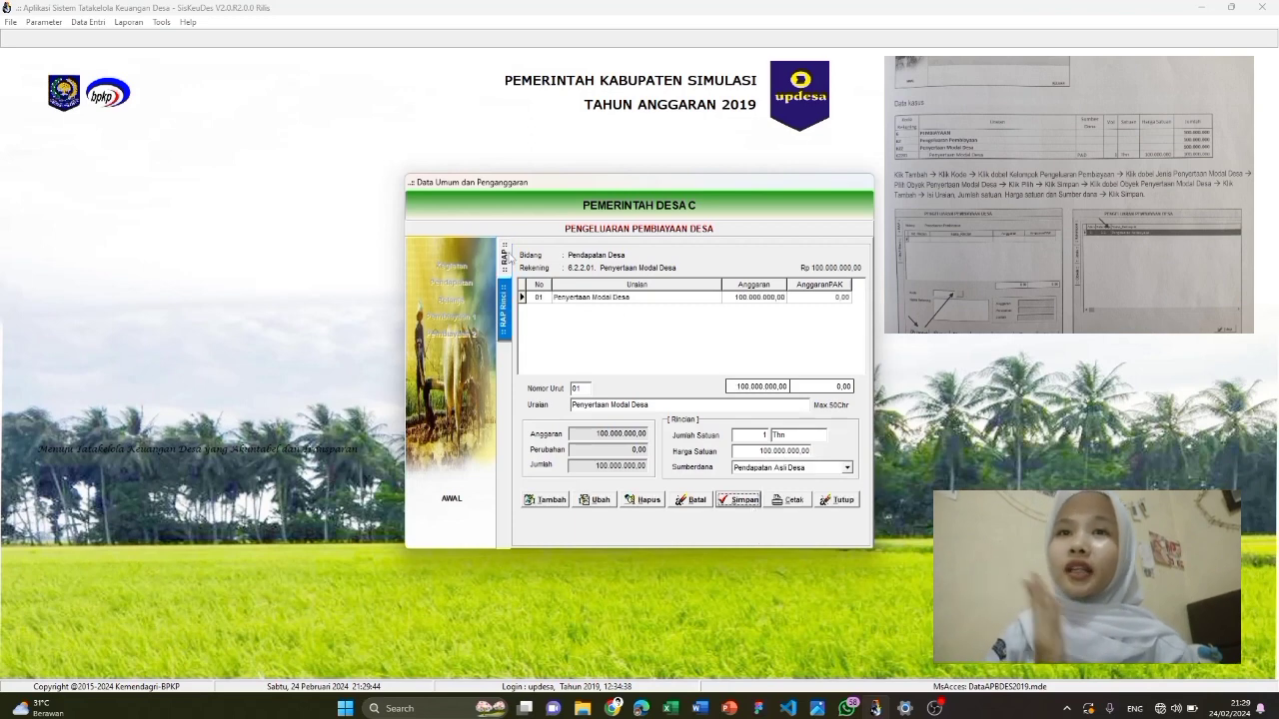
# Close the expenditures form, then briefly review the financing receipts and expenditures forms and close them
pyautogui.click(505, 257)
pyautogui.click(852, 501)
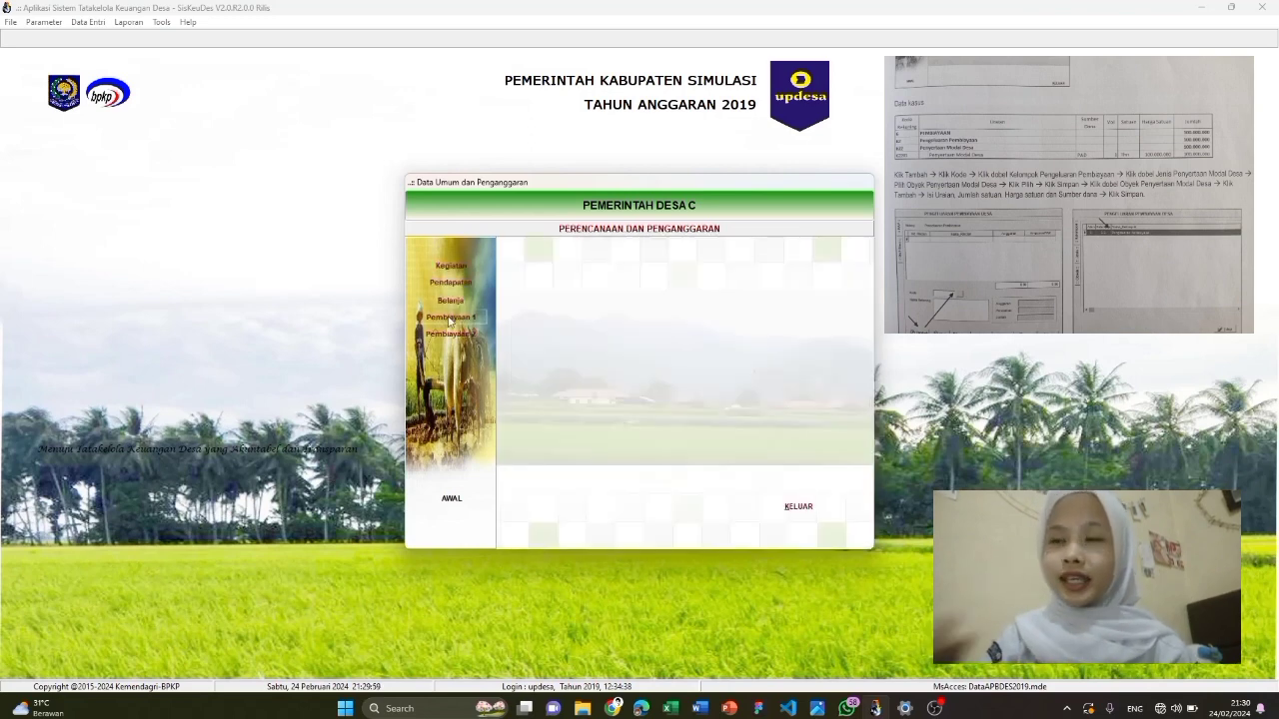
pyautogui.click(452, 317)
pyautogui.click(837, 500)
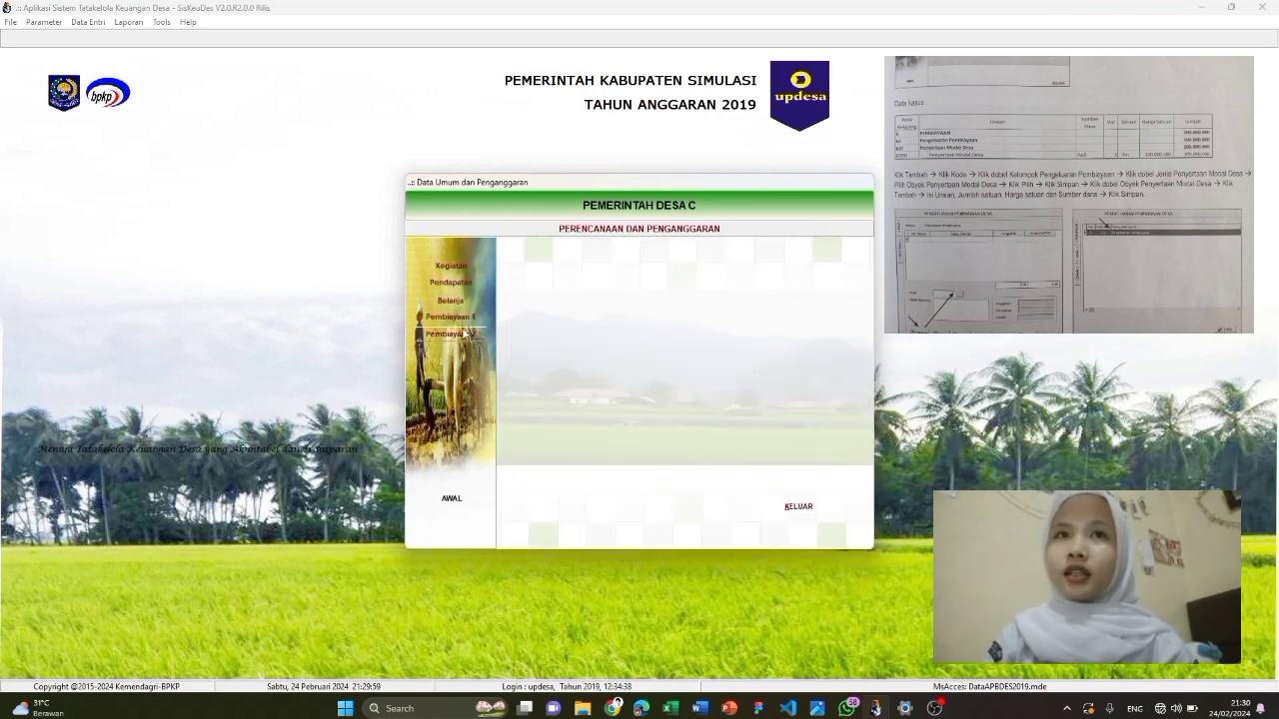
pyautogui.click(452, 334)
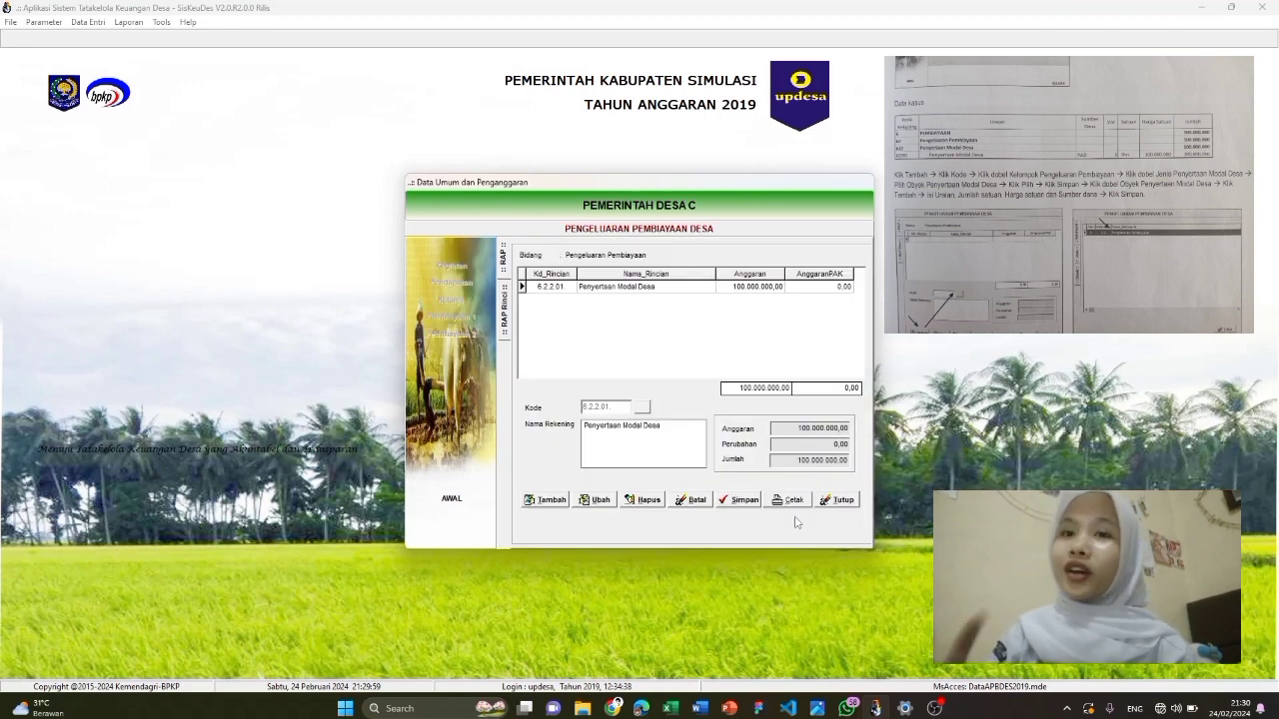
pyautogui.click(837, 500)
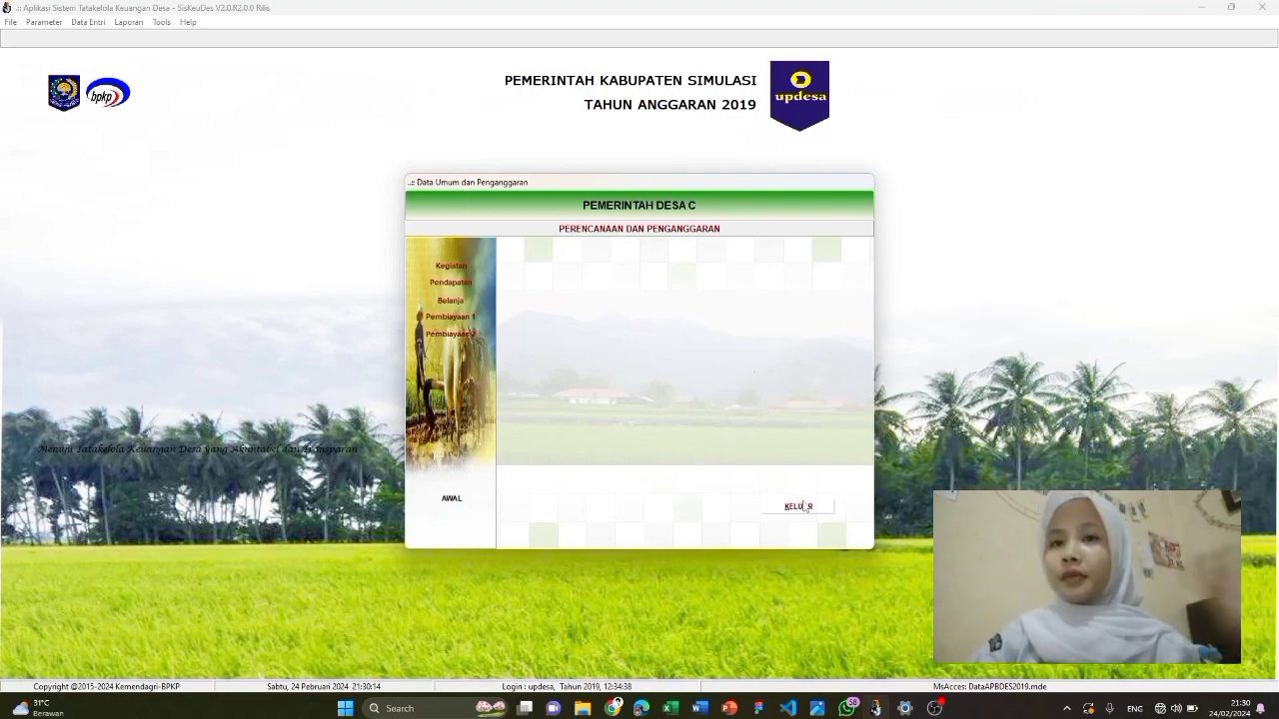
# Open the Pembukuan report for 02 KECAMATAN B and PEMERINTAH DESA C
pyautogui.click(800, 507)
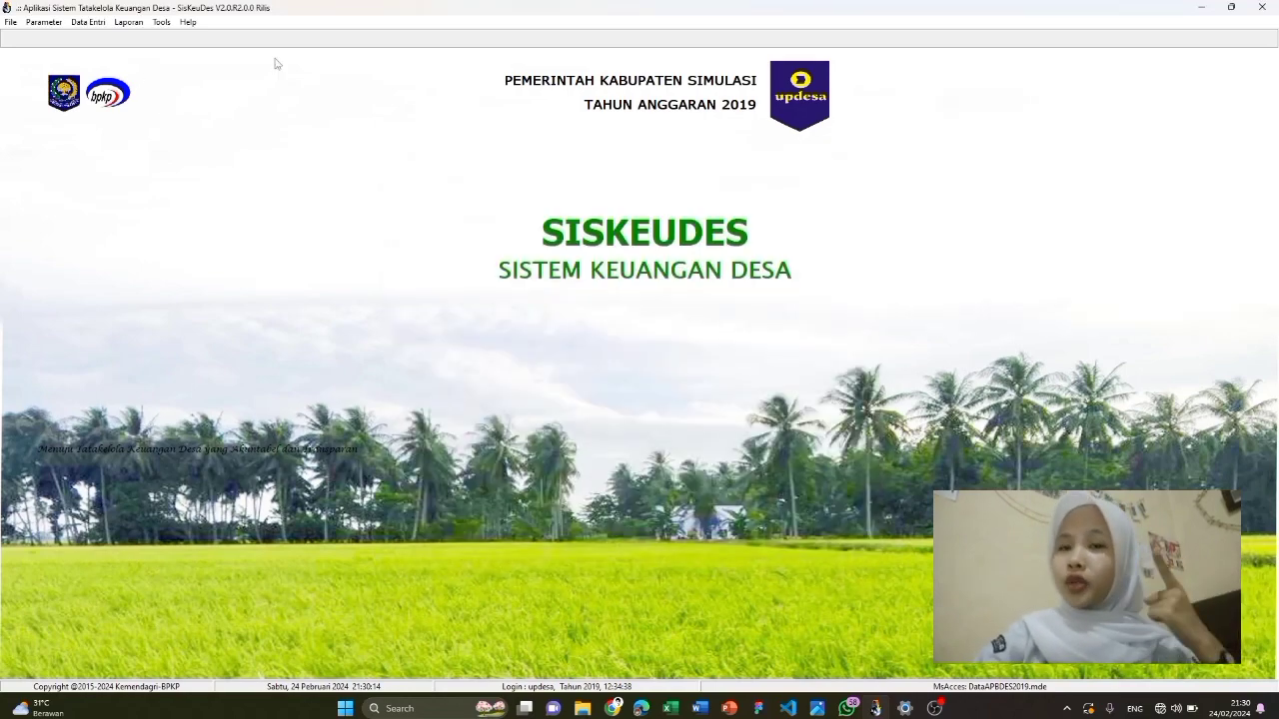
pyautogui.click(130, 22)
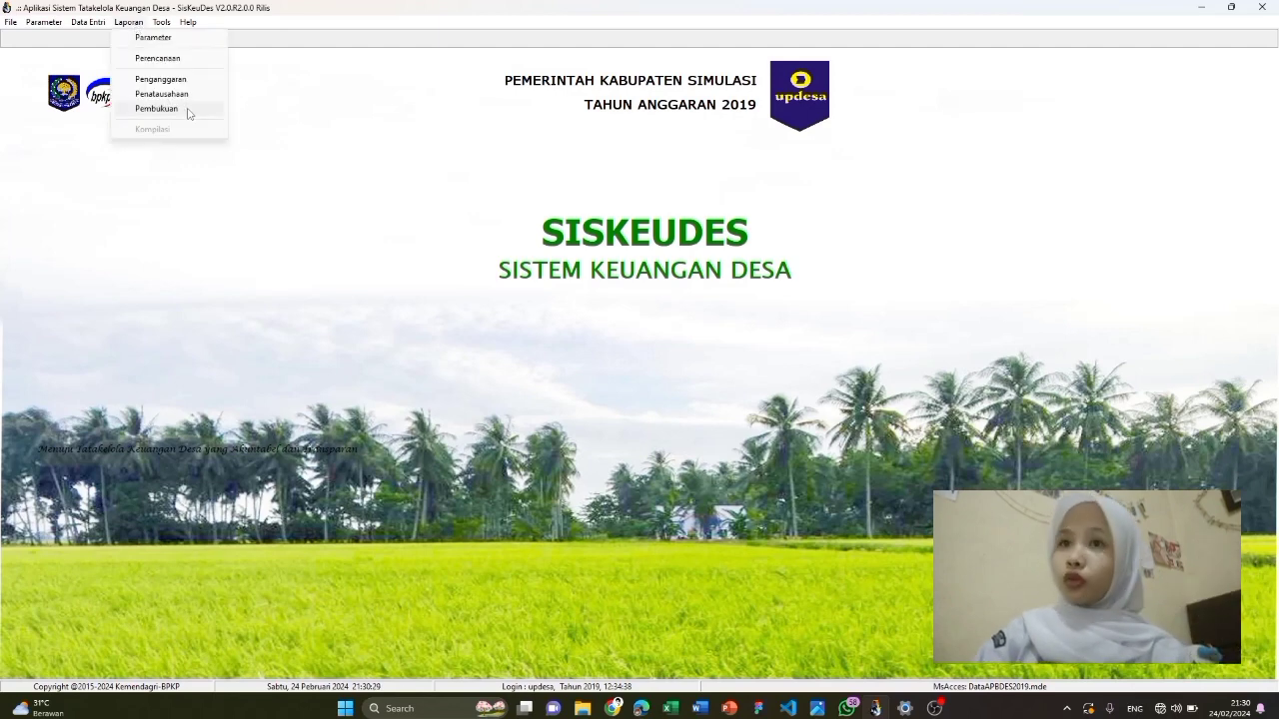
pyautogui.click(188, 113)
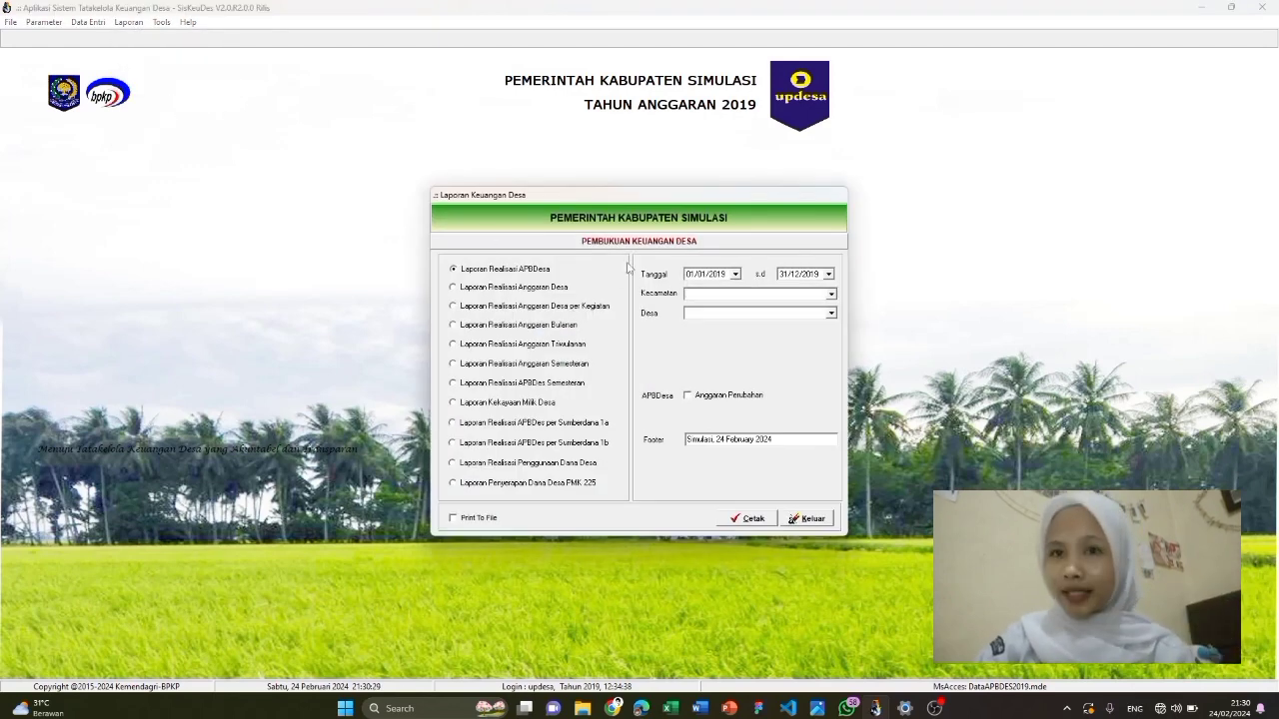
pyautogui.click(735, 273)
pyautogui.click(853, 359)
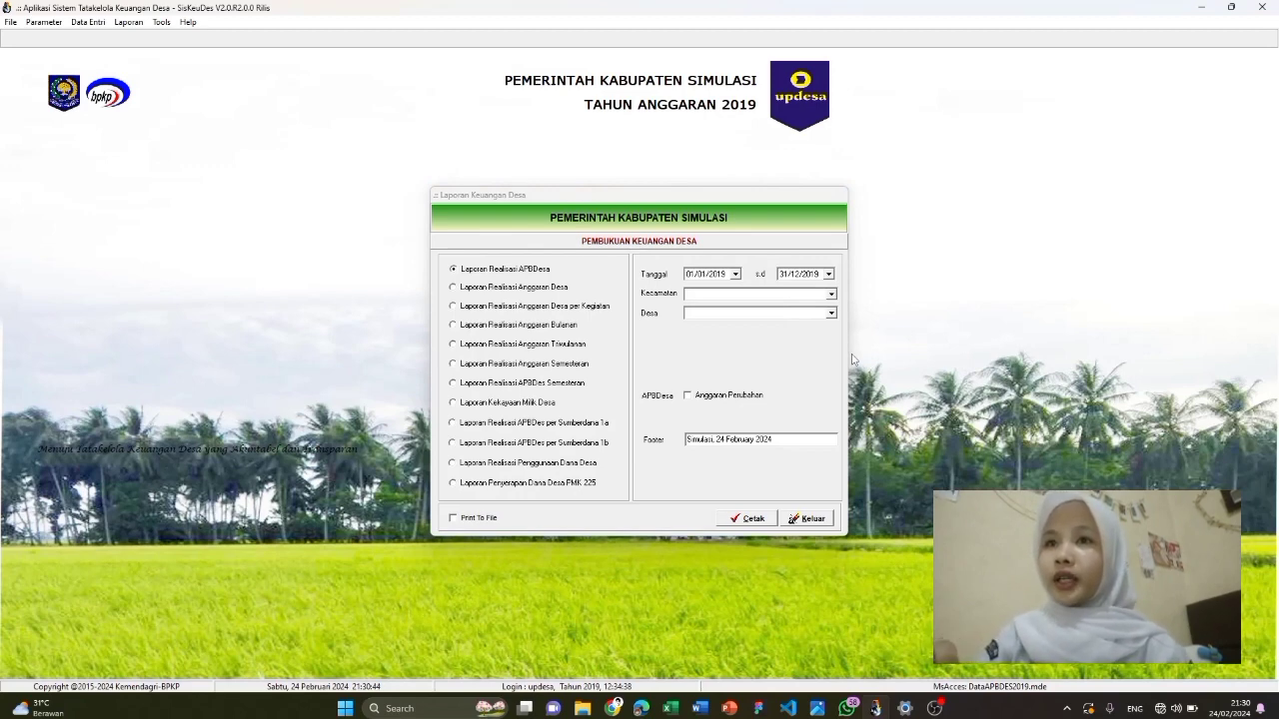
pyautogui.click(831, 294)
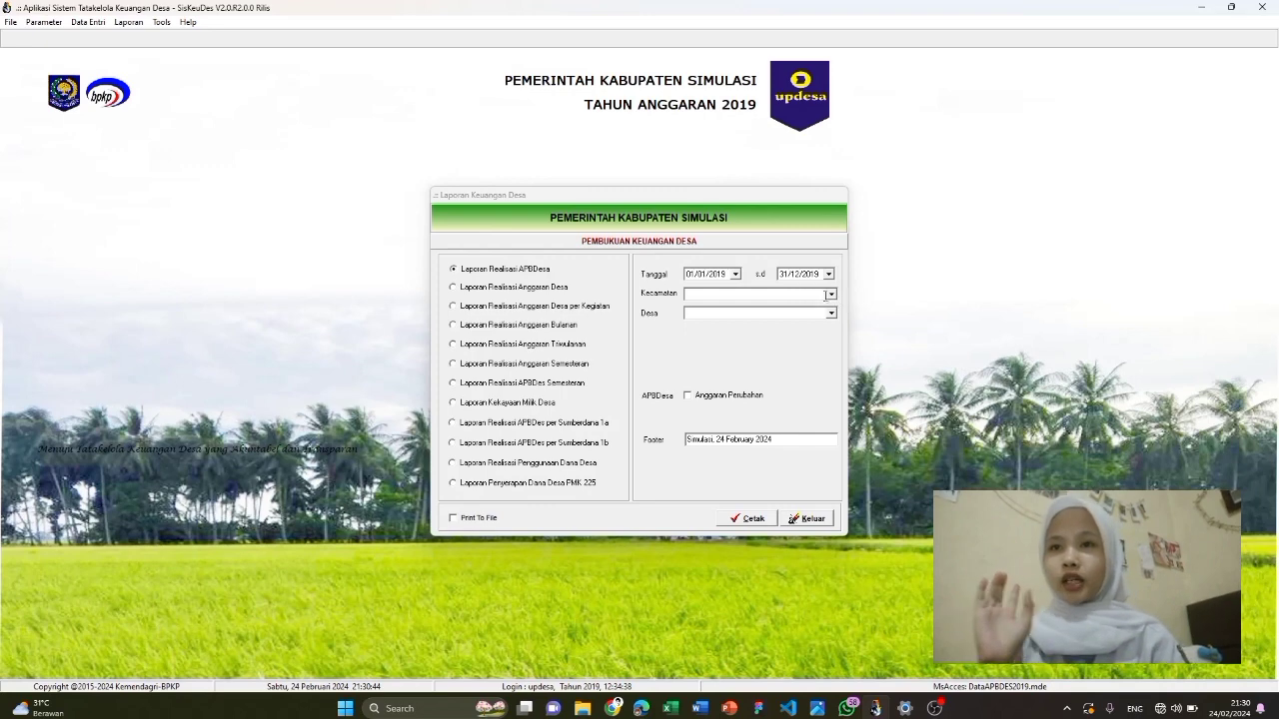
pyautogui.click(831, 312)
pyautogui.click(831, 313)
pyautogui.click(759, 326)
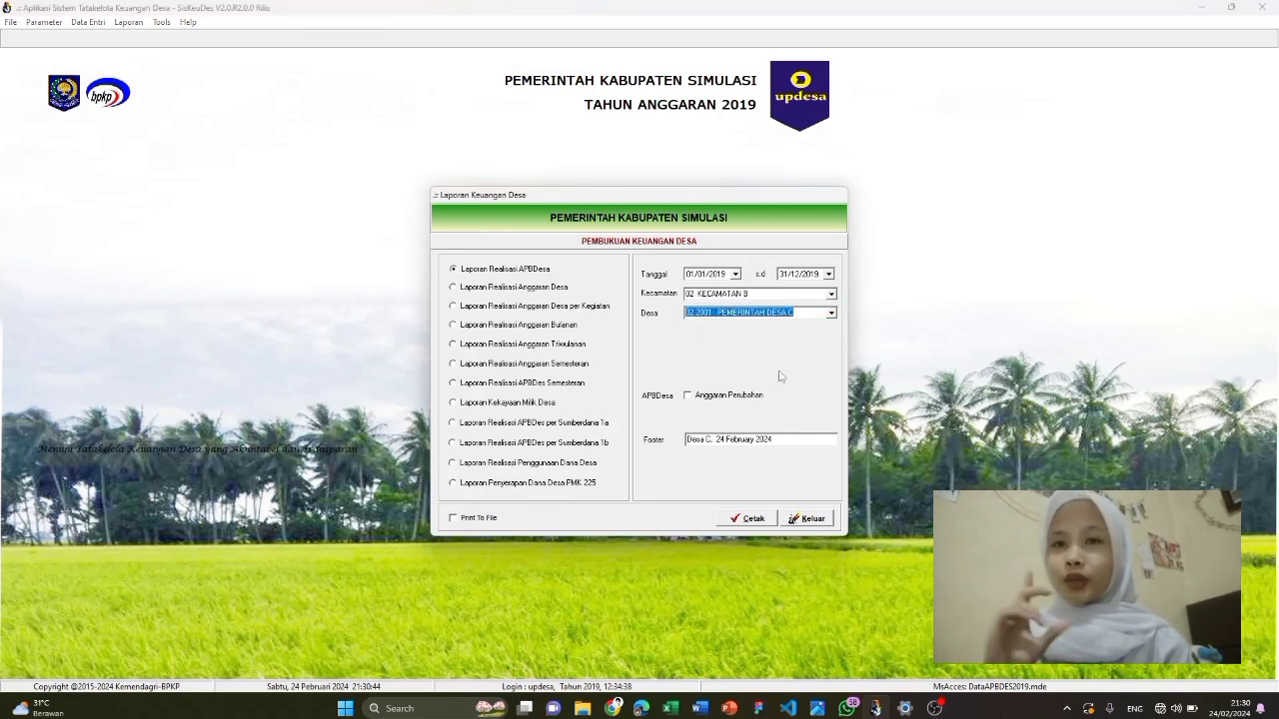
# Change the report footer date to 'Desa C, 31 Desember 2019'
pyautogui.click(778, 437)
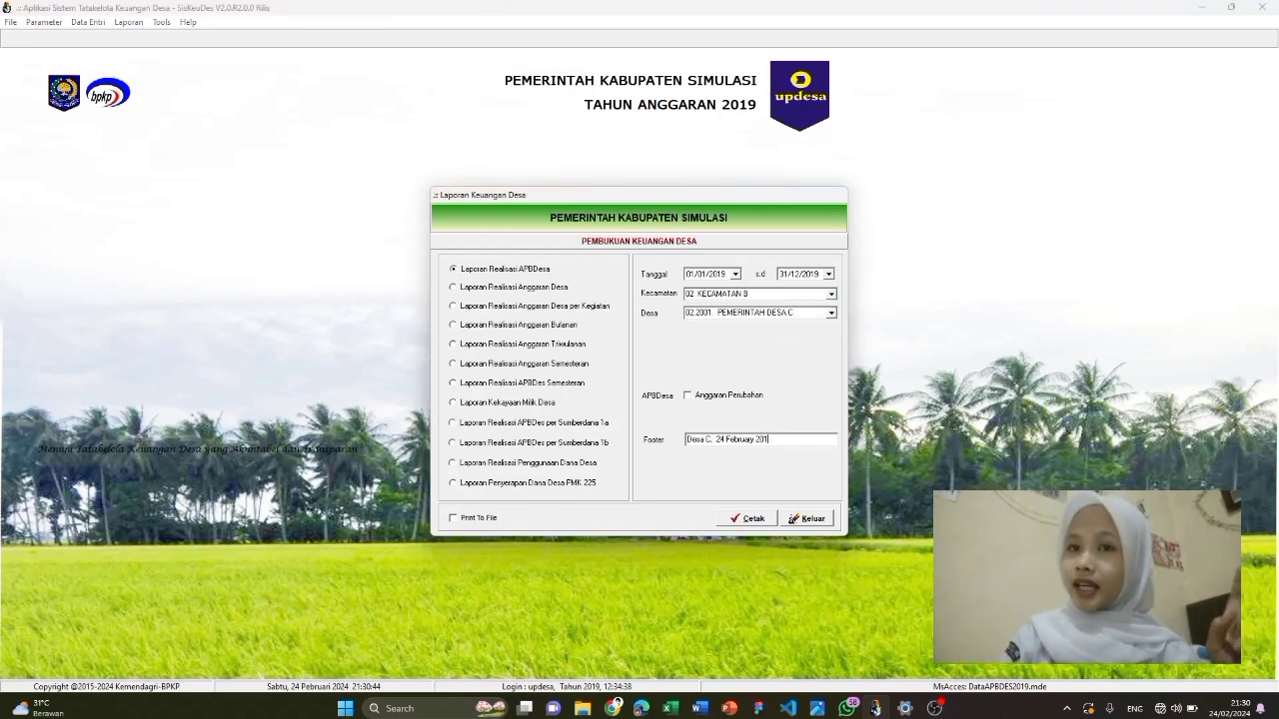
pyautogui.write('9')
pyautogui.press('BackSpace')
pyautogui.press('BackSpace')
pyautogui.press('BackSpace')
pyautogui.press('BackSpace')
pyautogui.press('BackSpace')
pyautogui.press('BackSpace')
pyautogui.press('BackSpace')
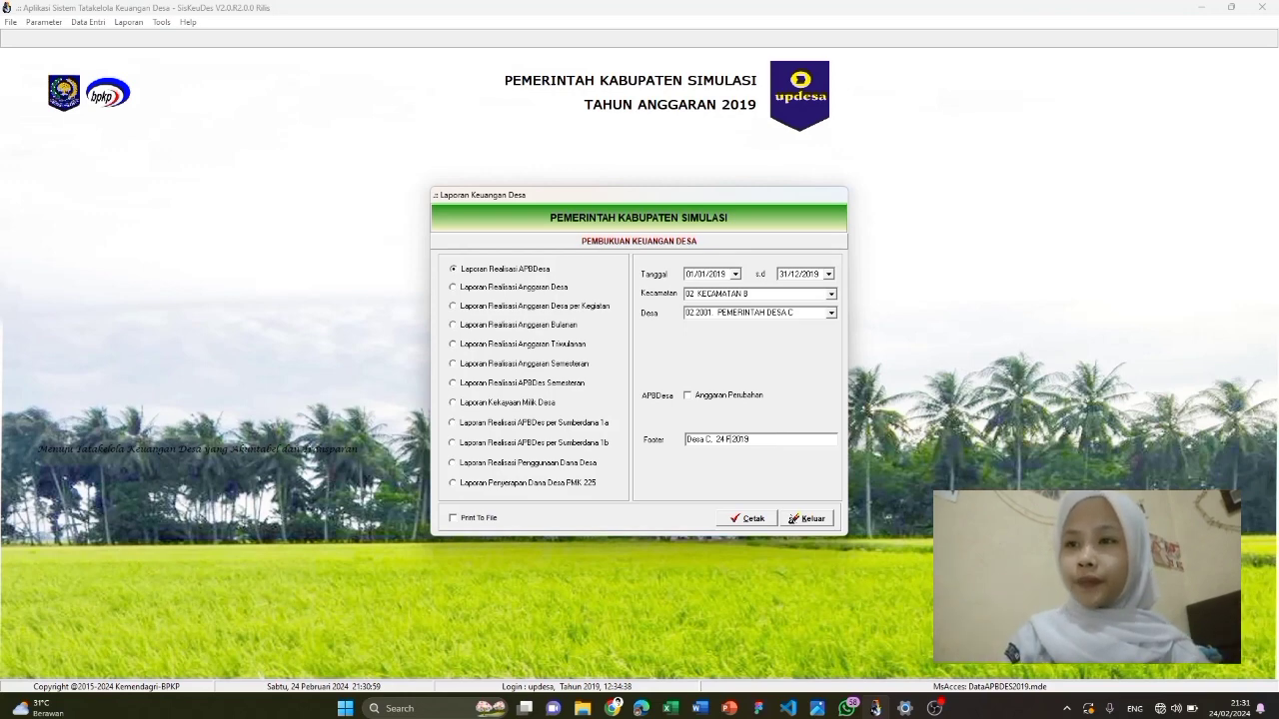
pyautogui.write('Desember')
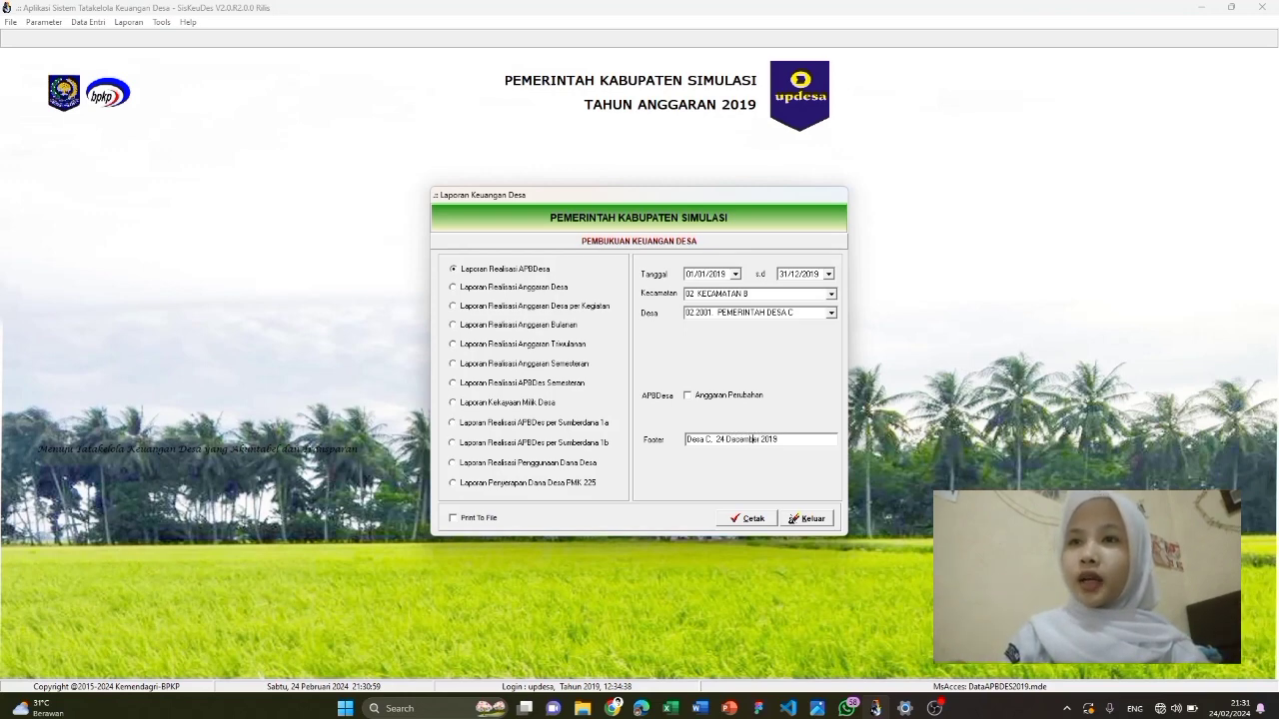
pyautogui.doubleClick(720, 440)
pyautogui.write('31')
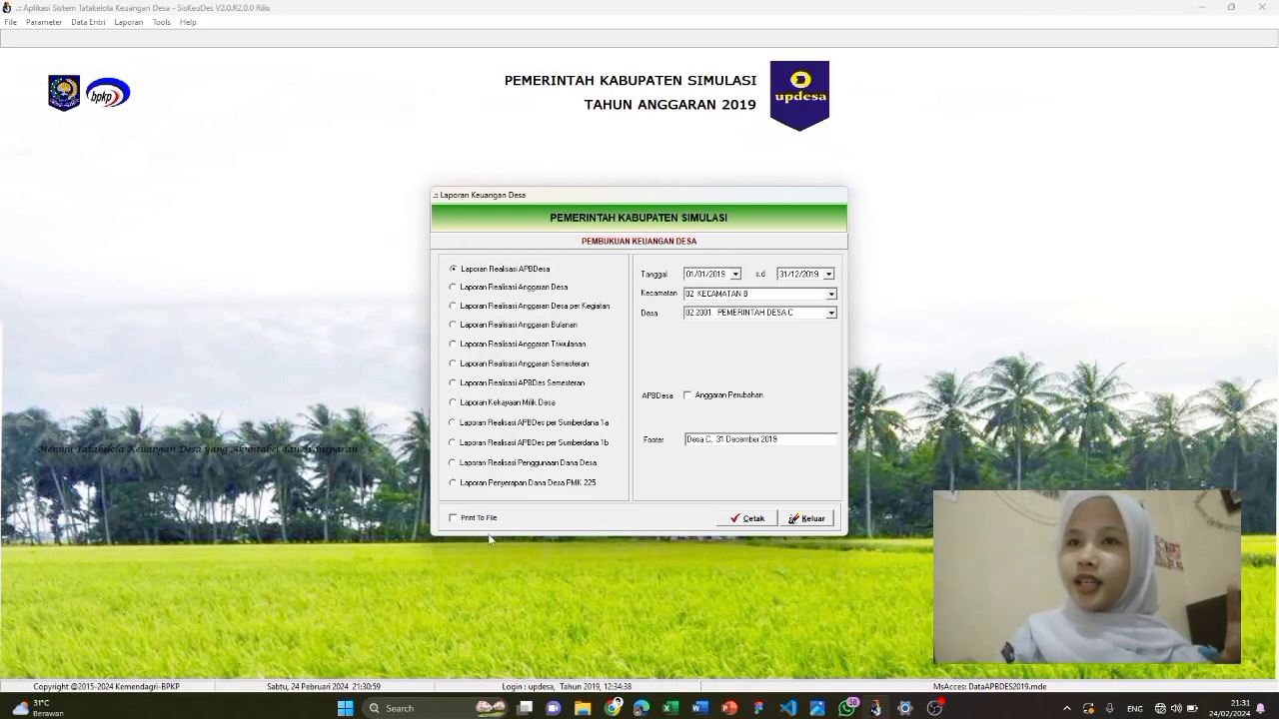
pyautogui.click(480, 518)
# Preview the Laporan Realisasi APB Desa for Desa C, scroll through it, and close it
pyautogui.click(747, 519)
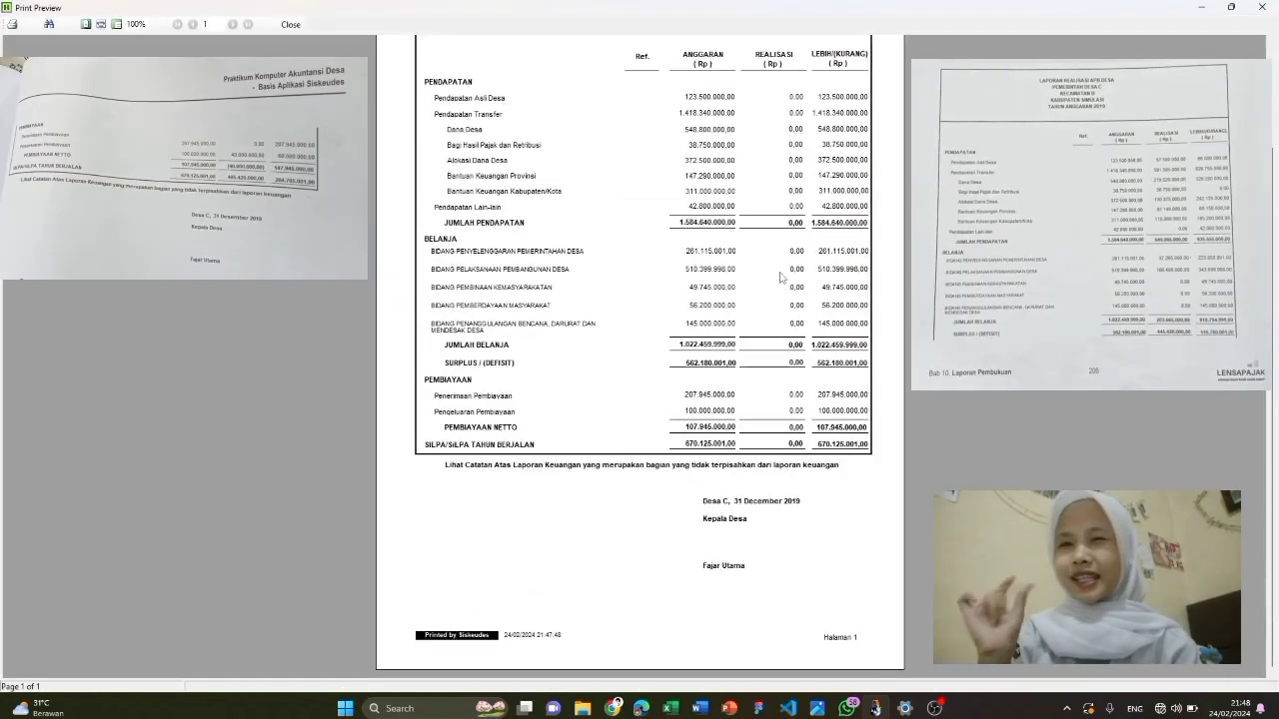
pyautogui.scroll(-1, 608, 233)
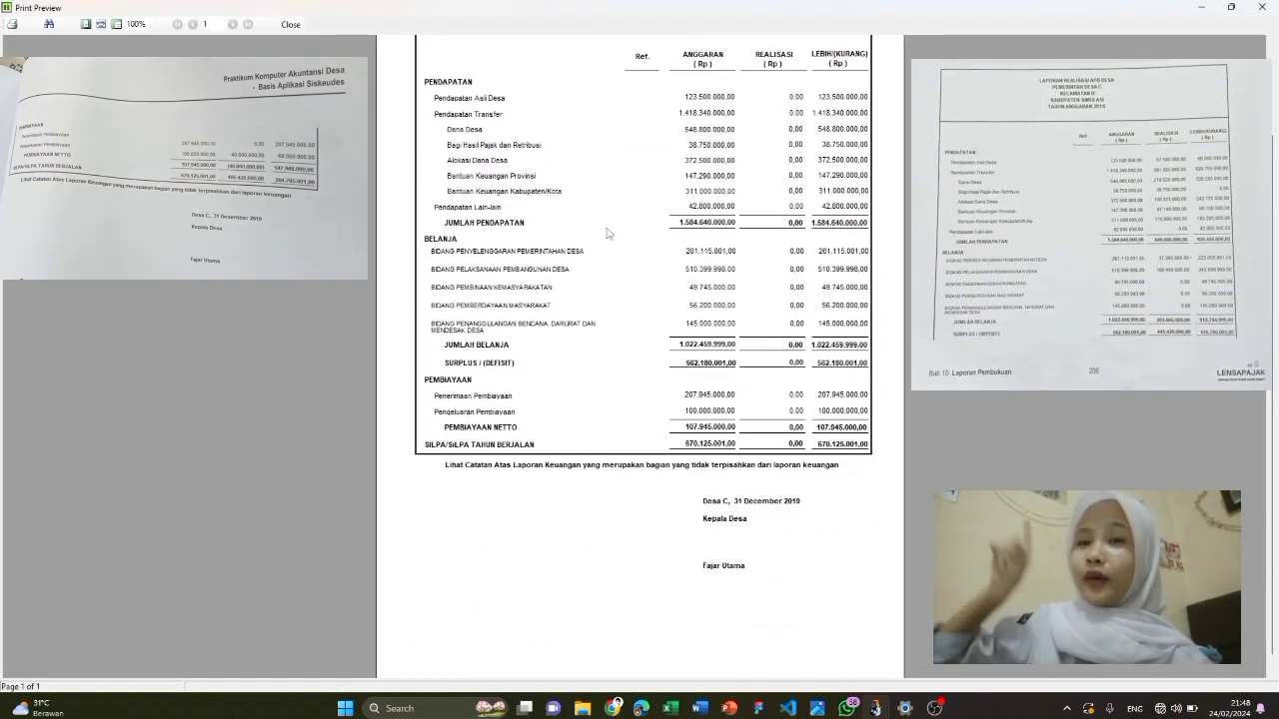
pyautogui.scroll(1, 607, 233)
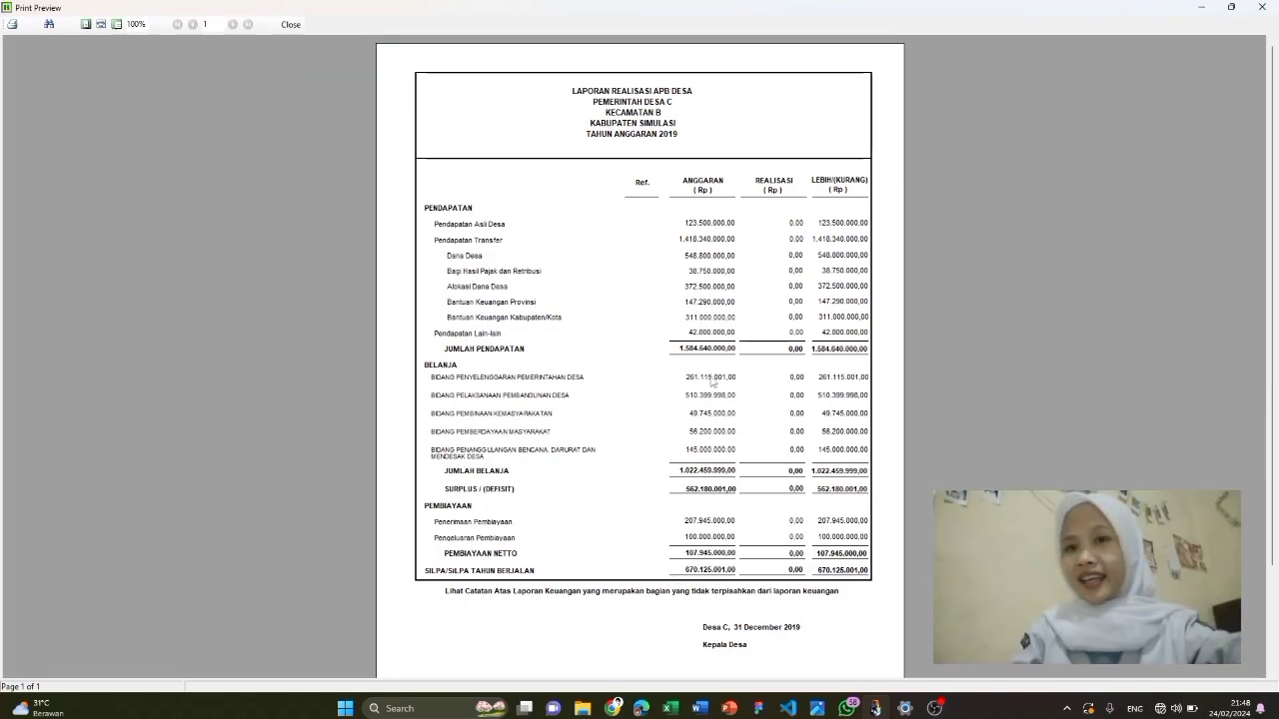
pyautogui.scroll(-3, 712, 381)
pyautogui.scroll(3, 712, 382)
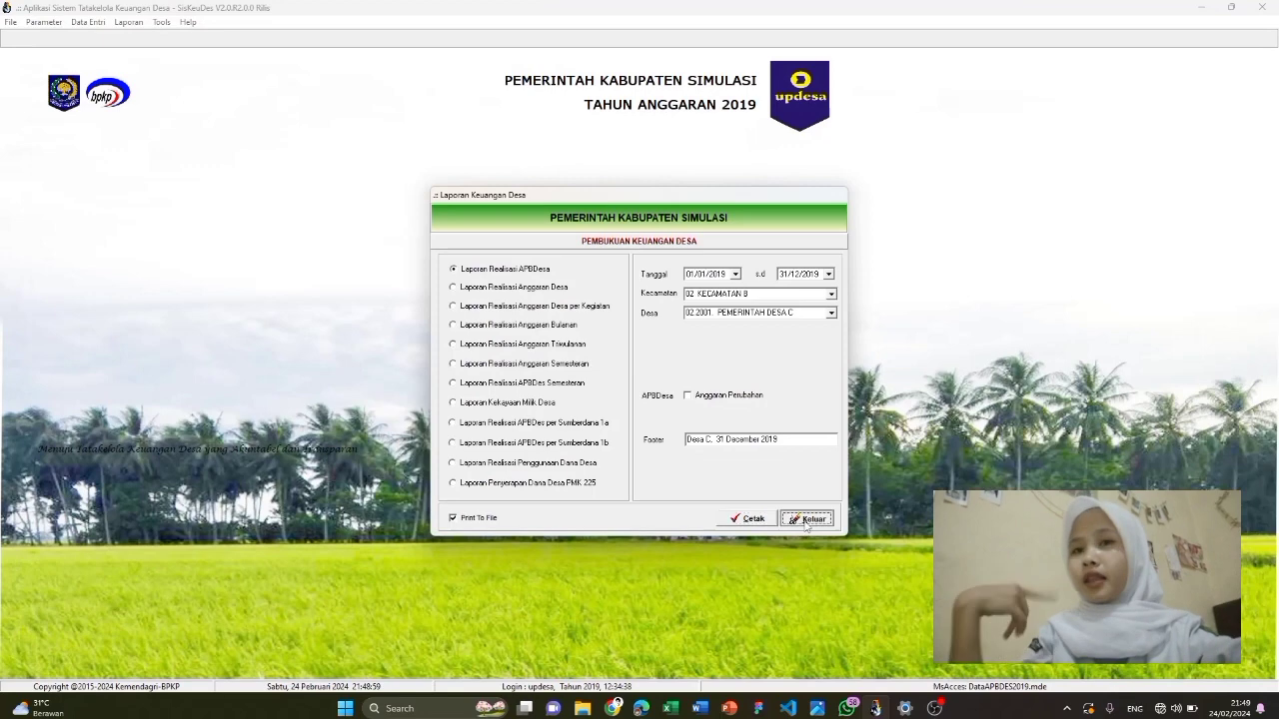
pyautogui.click(807, 516)
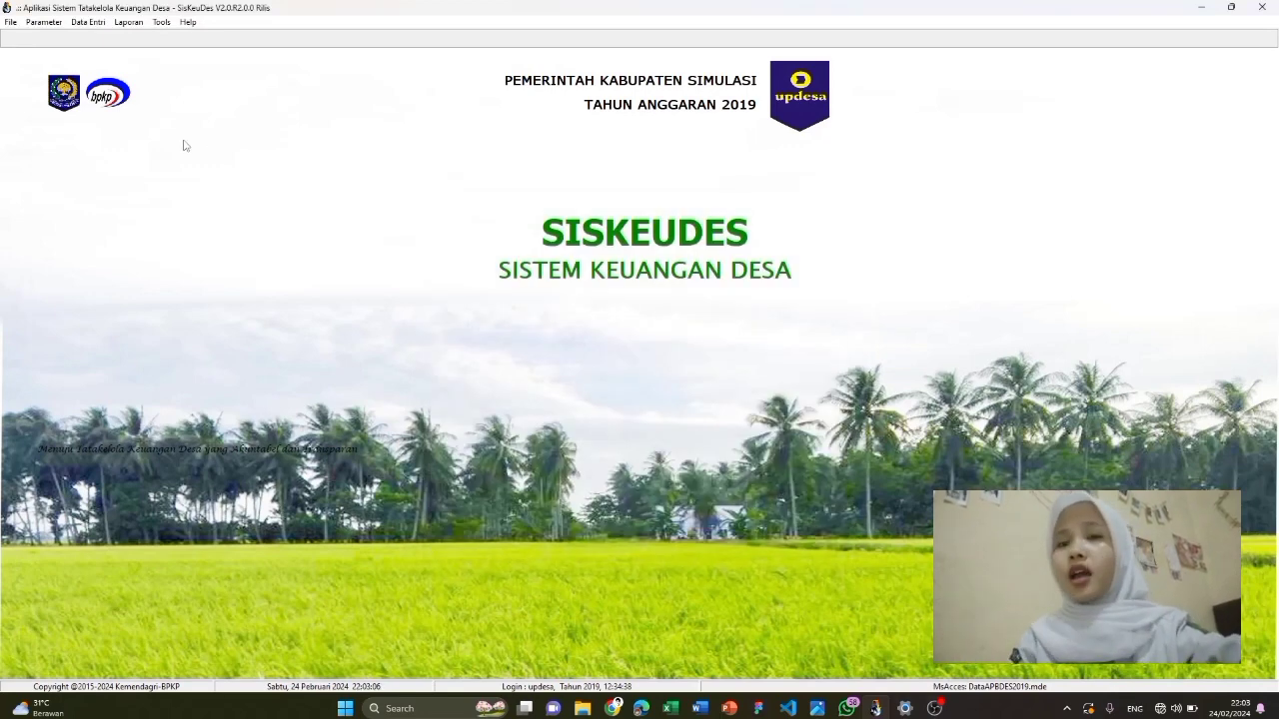
# Open Anggaran Kas Desa and select PEMERINTAH DESA C under KECAMATAN B
pyautogui.click(86, 22)
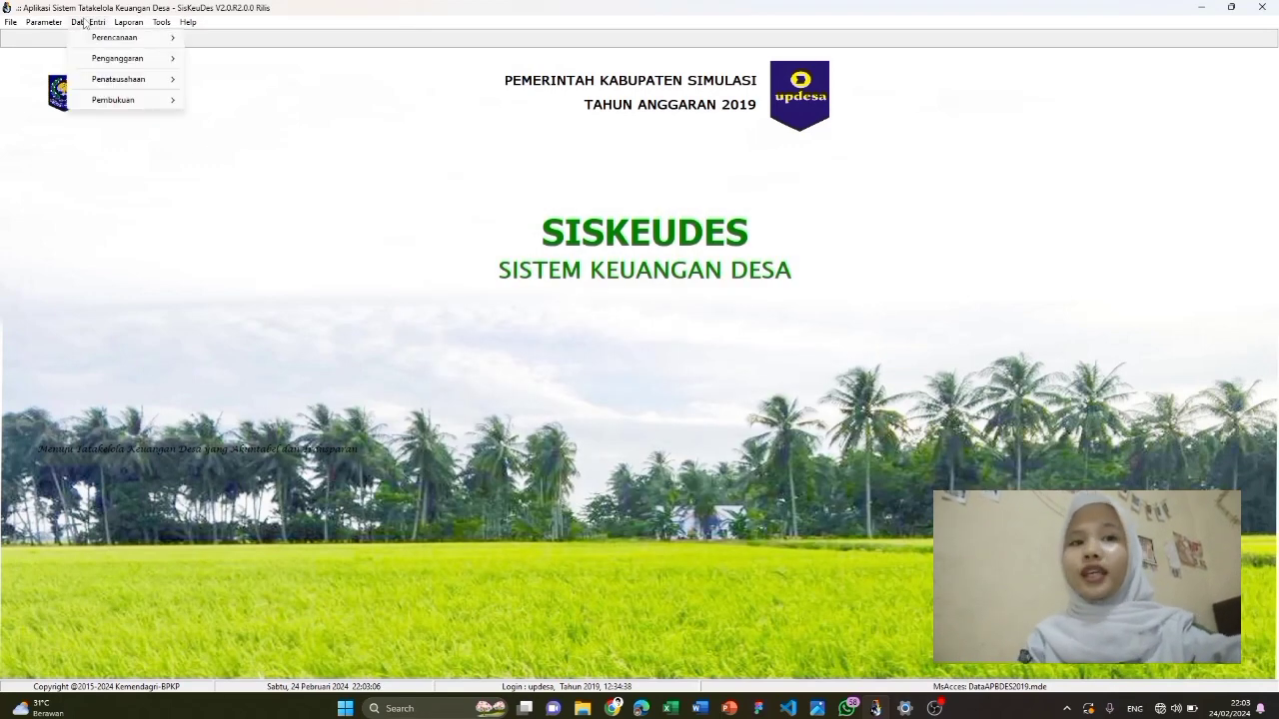
pyautogui.moveTo(123, 64)
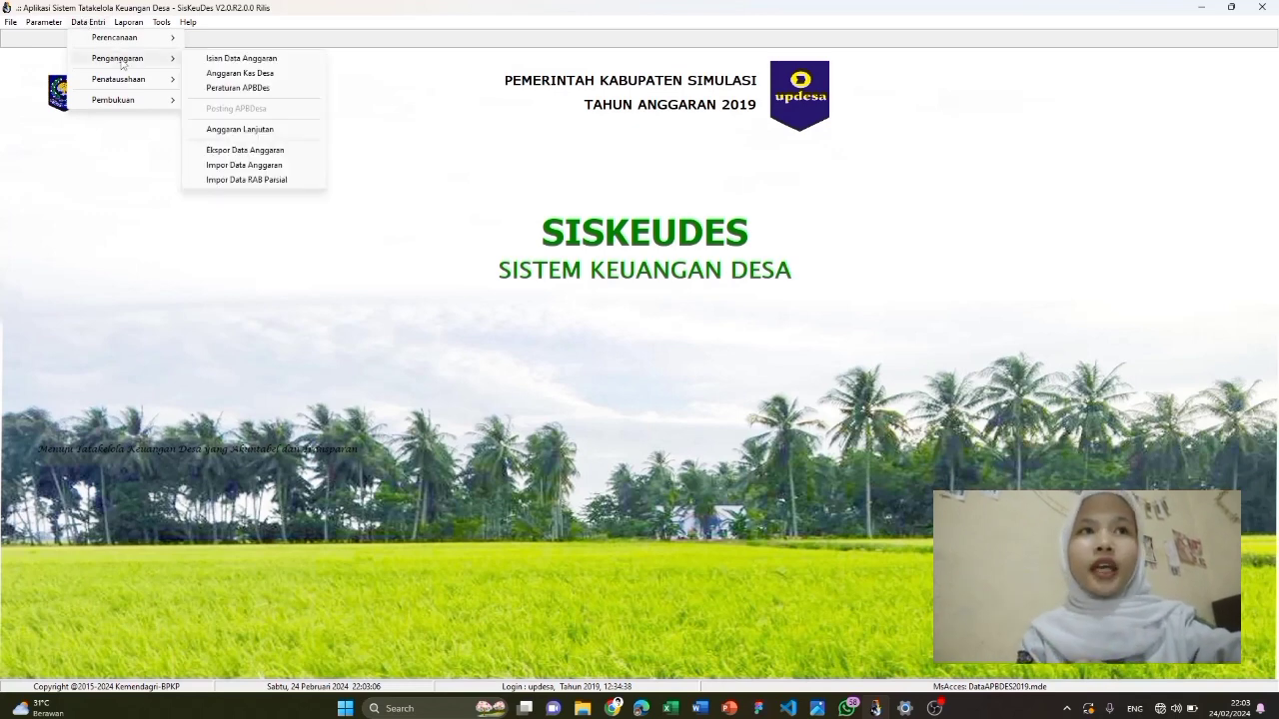
pyautogui.click(240, 73)
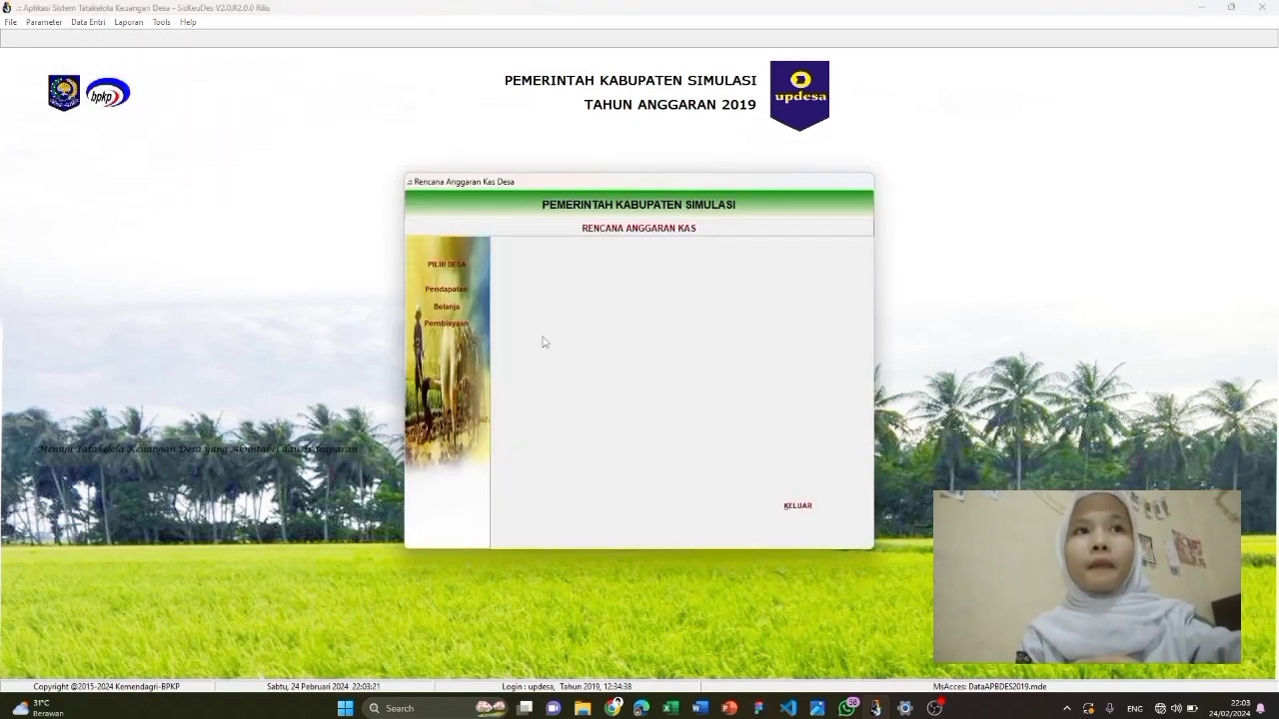
pyautogui.click(452, 262)
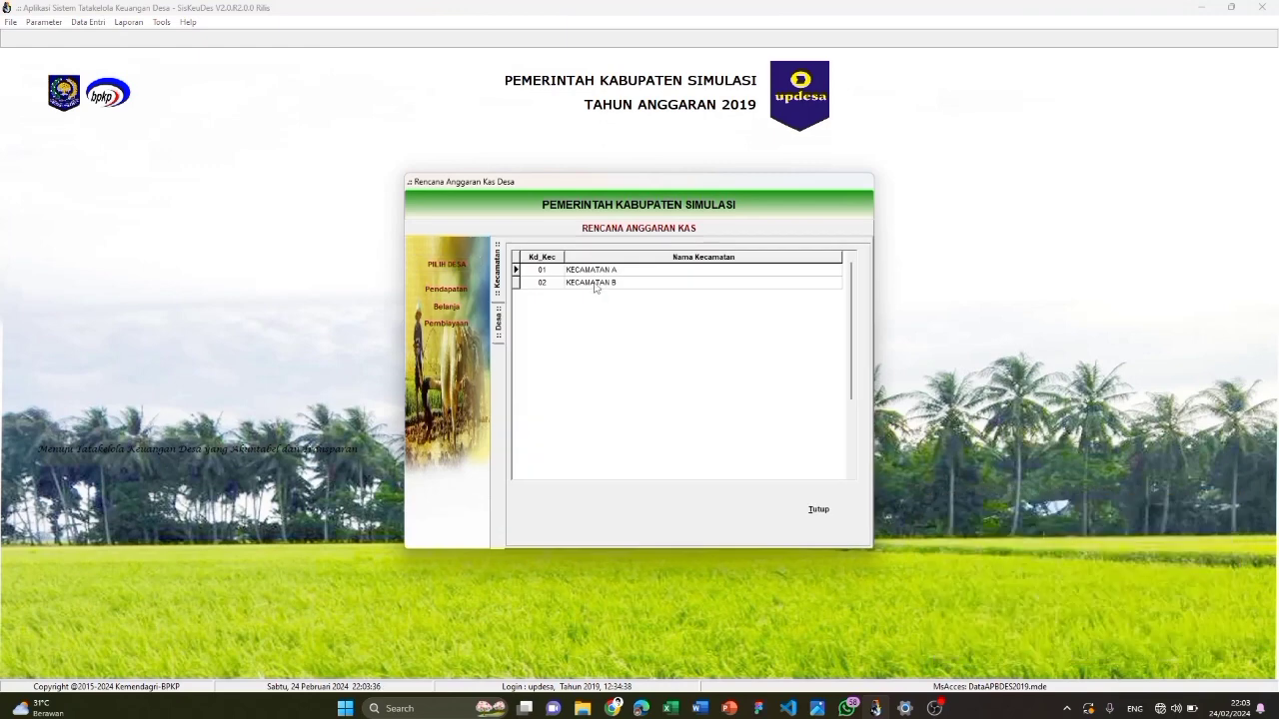
pyautogui.doubleClick(594, 286)
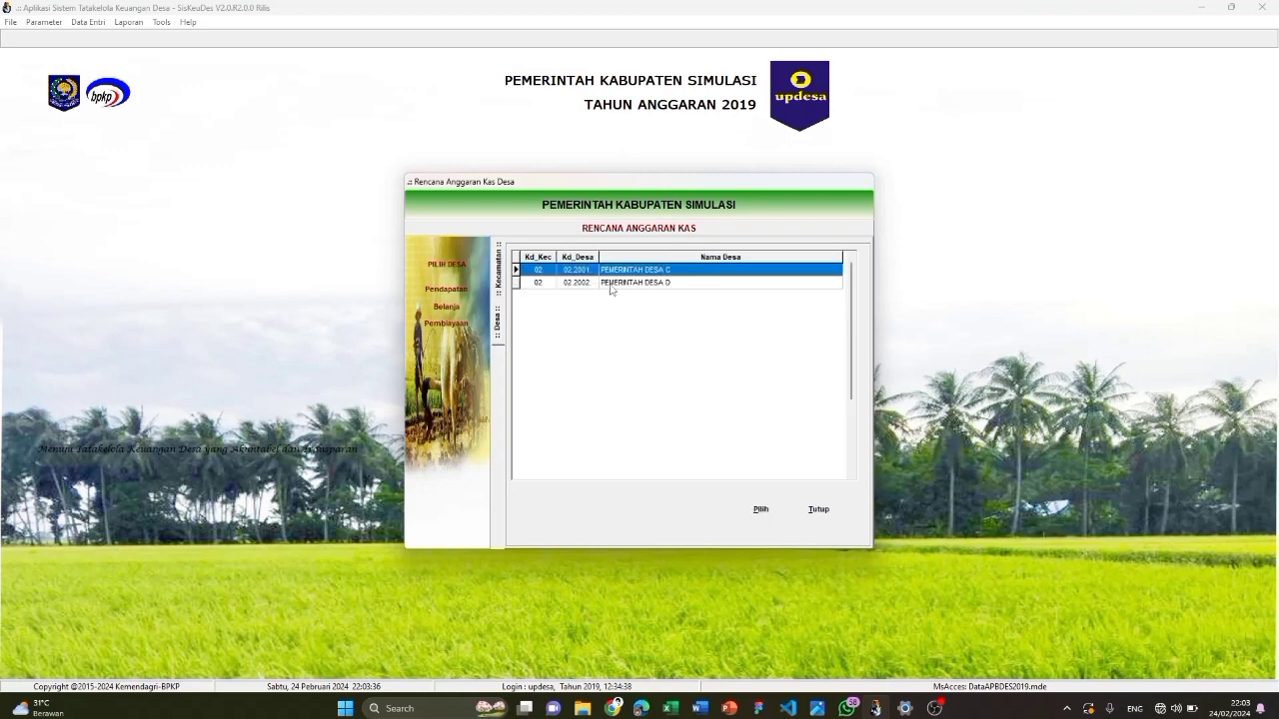
pyautogui.doubleClick(628, 269)
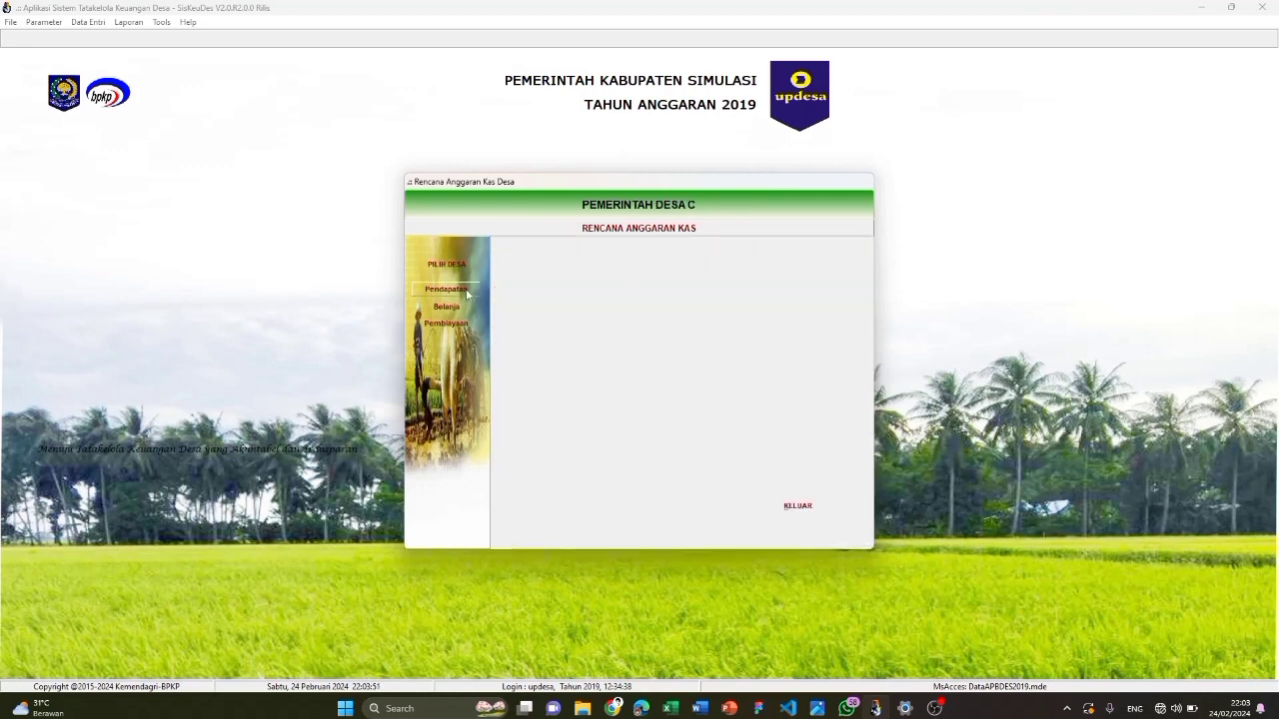
# Load Desa C's pendapatan accounts into the income cash plan
pyautogui.click(934, 709)
pyautogui.click(446, 289)
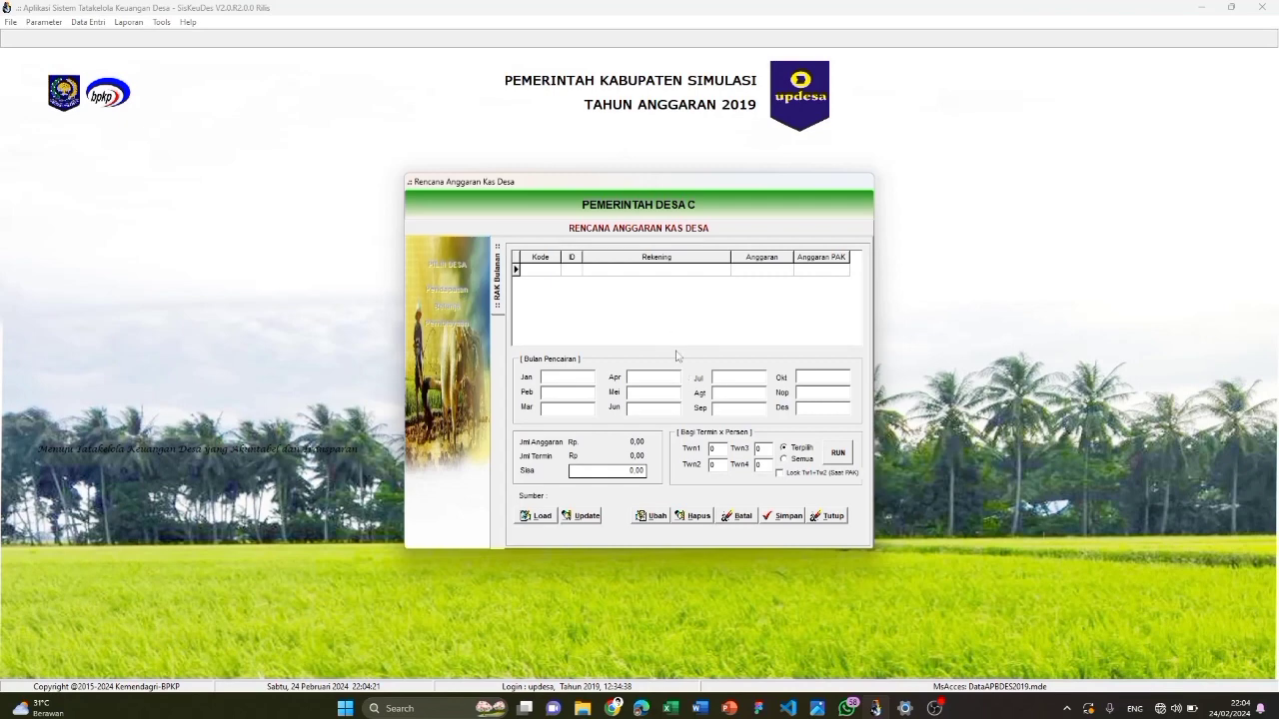
pyautogui.click(540, 516)
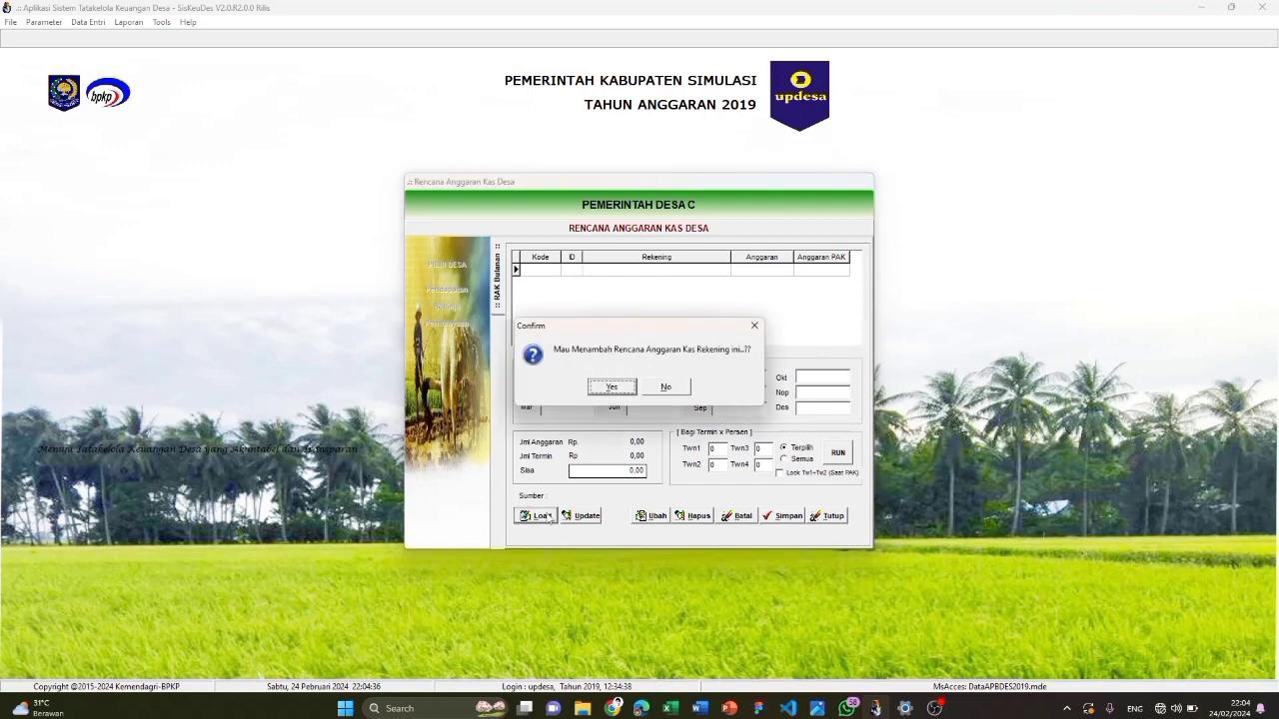
pyautogui.click(613, 388)
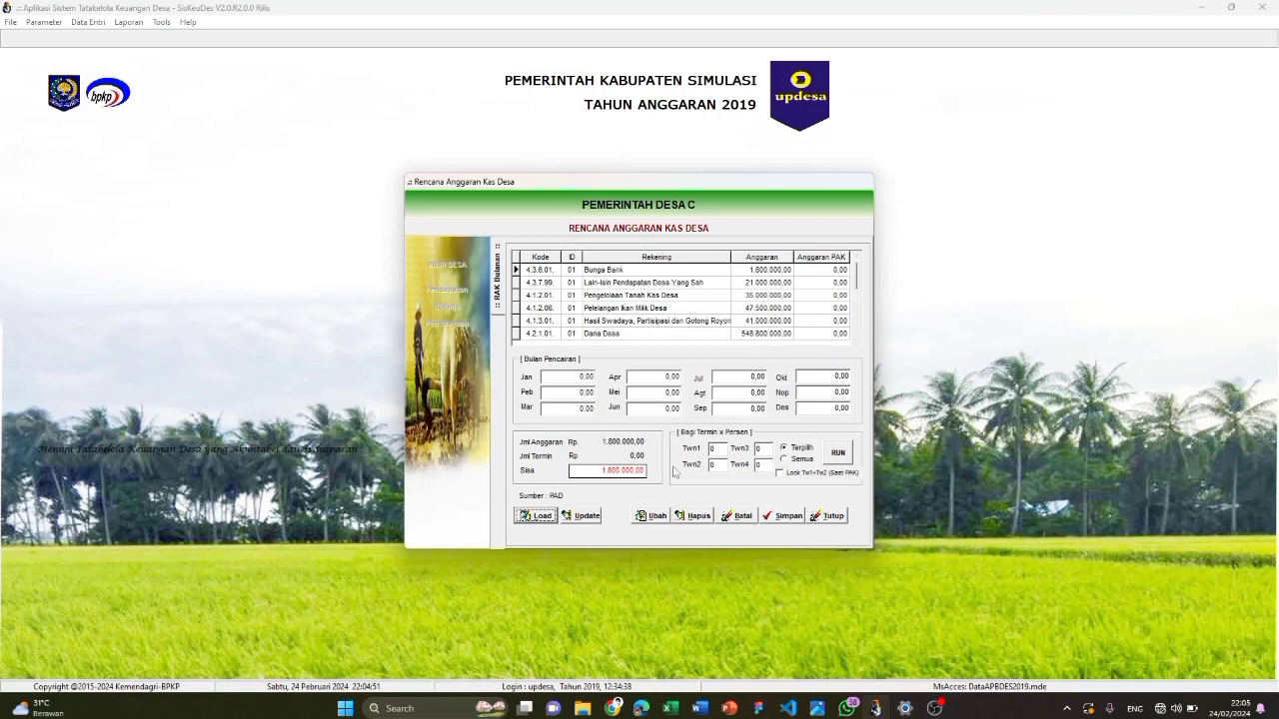
# Split the 20.000.000 income 25% per quarter, 5.000.000 in Jan, Apr, Jul, Okt, and save
pyautogui.click(659, 519)
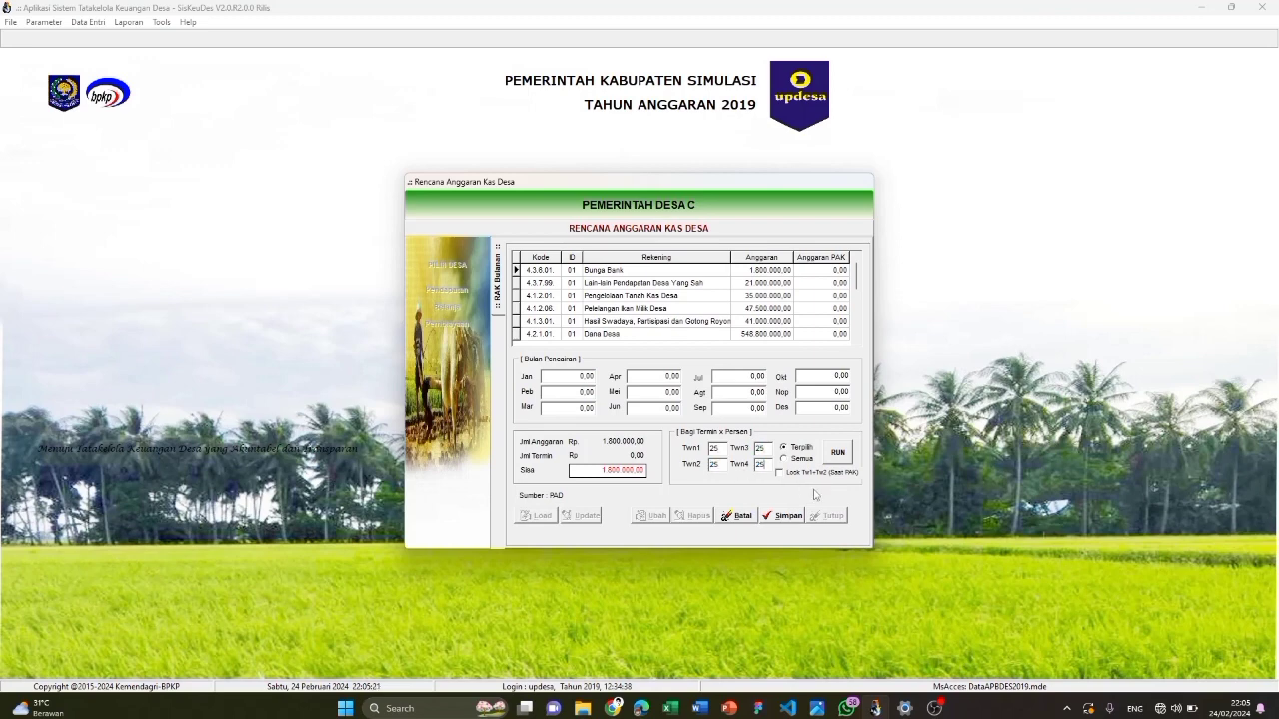
pyautogui.click(802, 459)
pyautogui.click(838, 454)
pyautogui.click(606, 388)
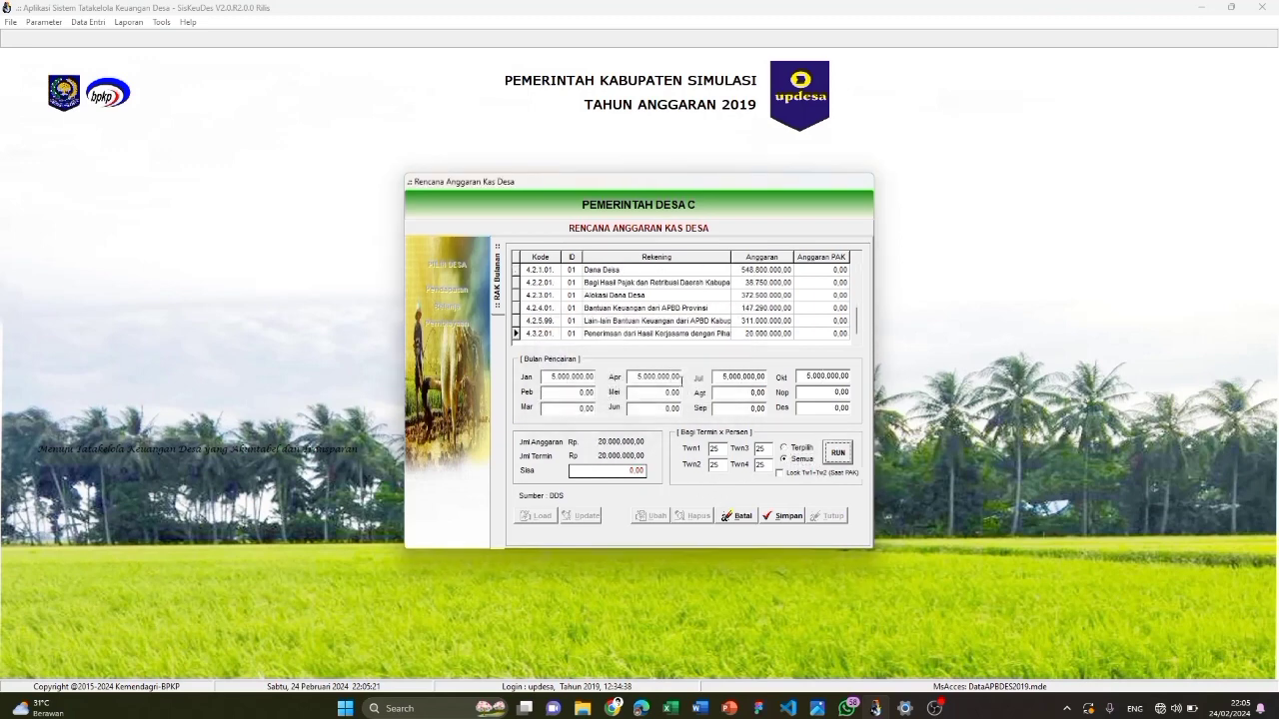
pyautogui.click(784, 515)
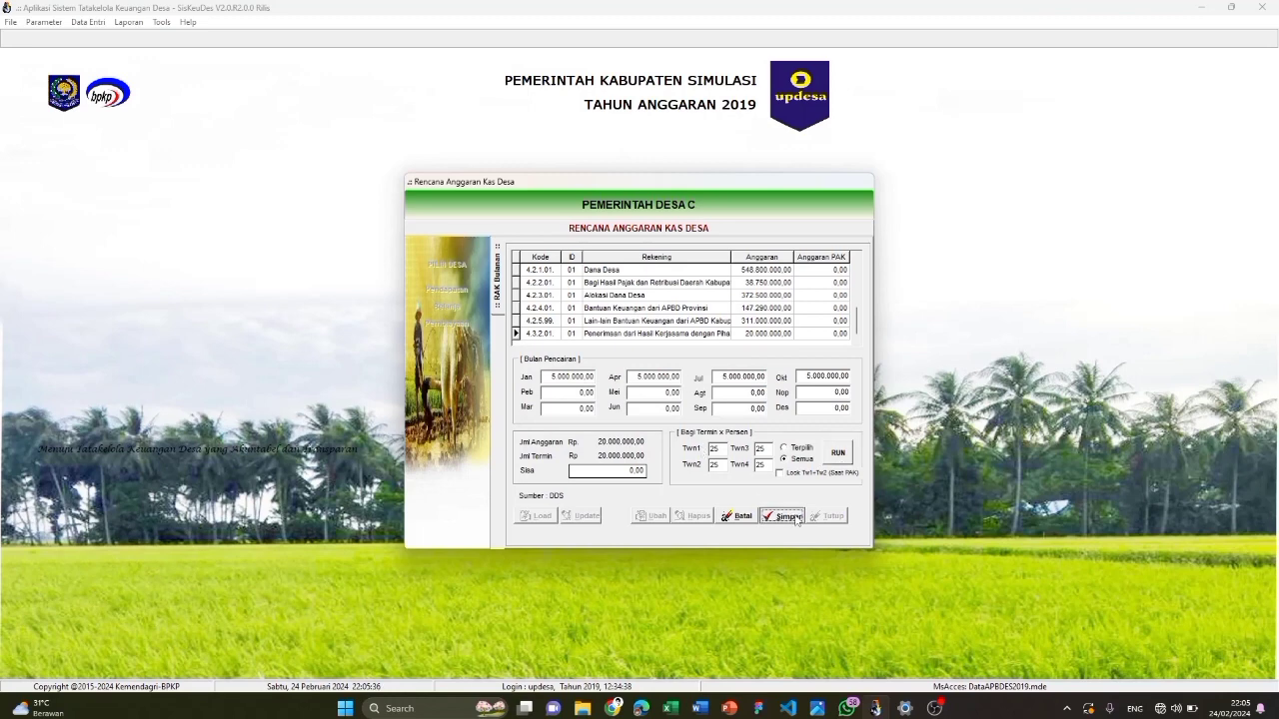
pyautogui.click(843, 516)
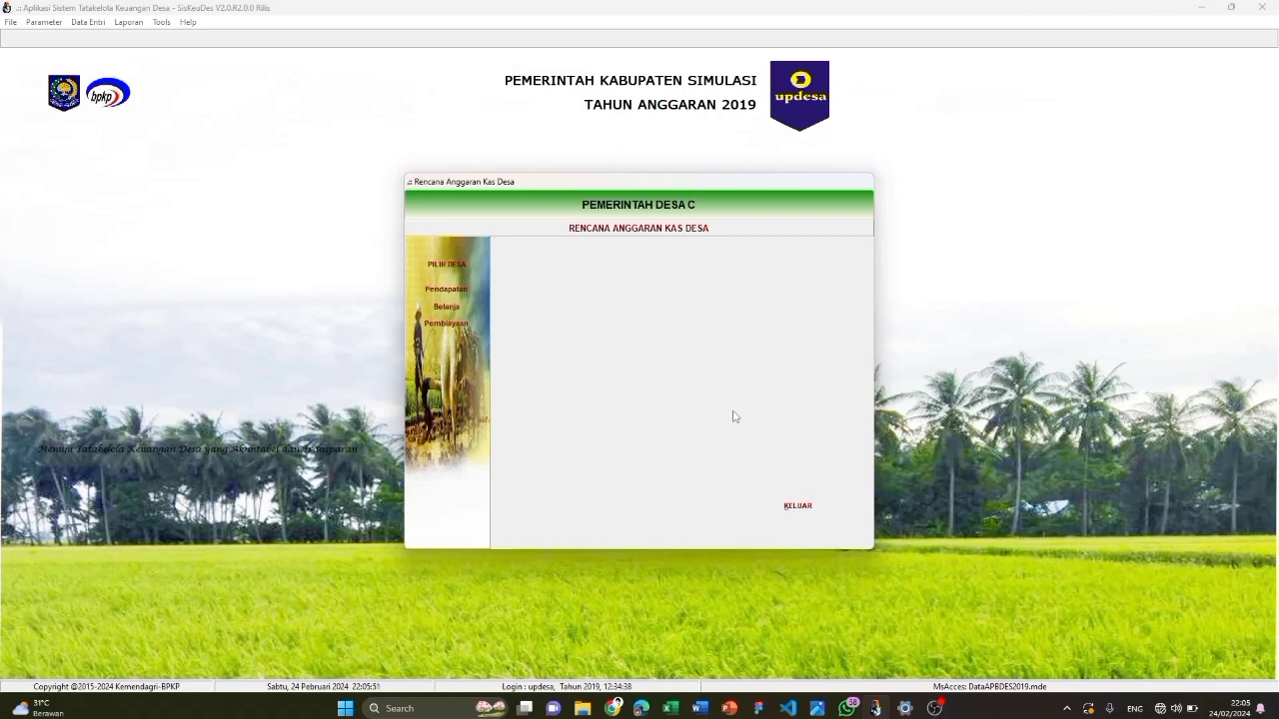
# Load the Kepala Desa salary activity's expense accounts into the belanja cash plan
pyautogui.click(457, 306)
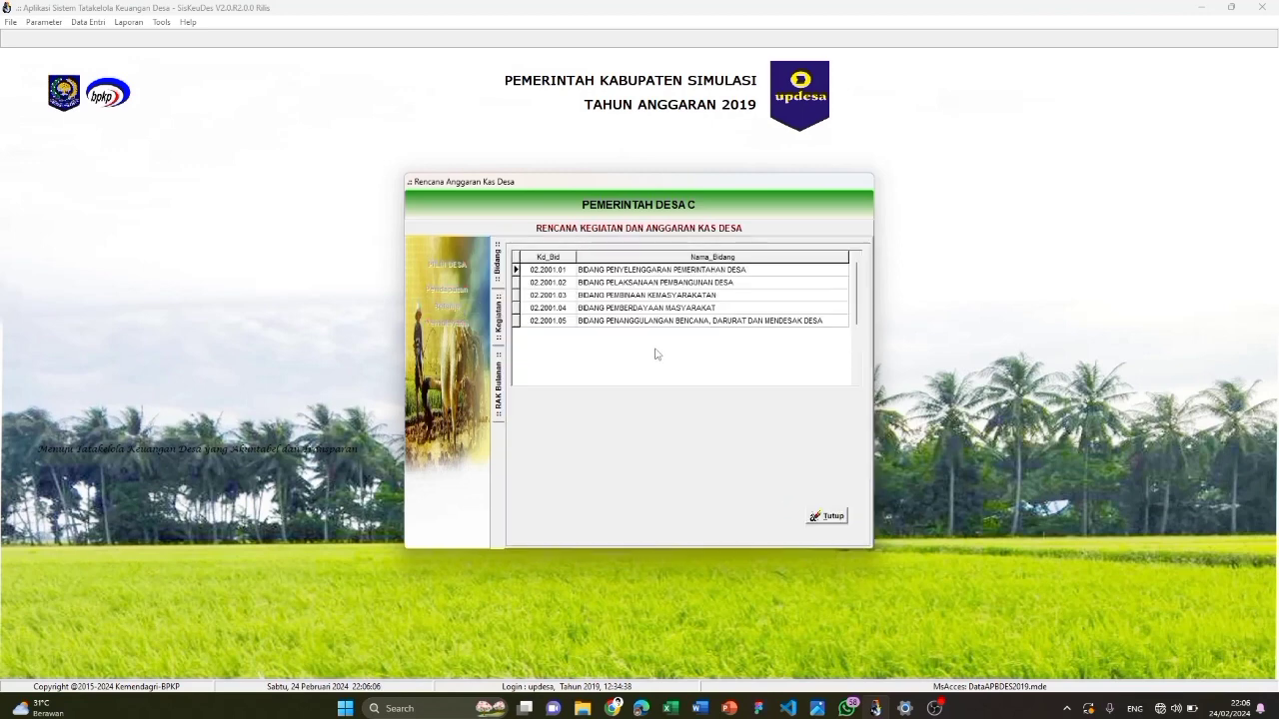
pyautogui.doubleClick(702, 270)
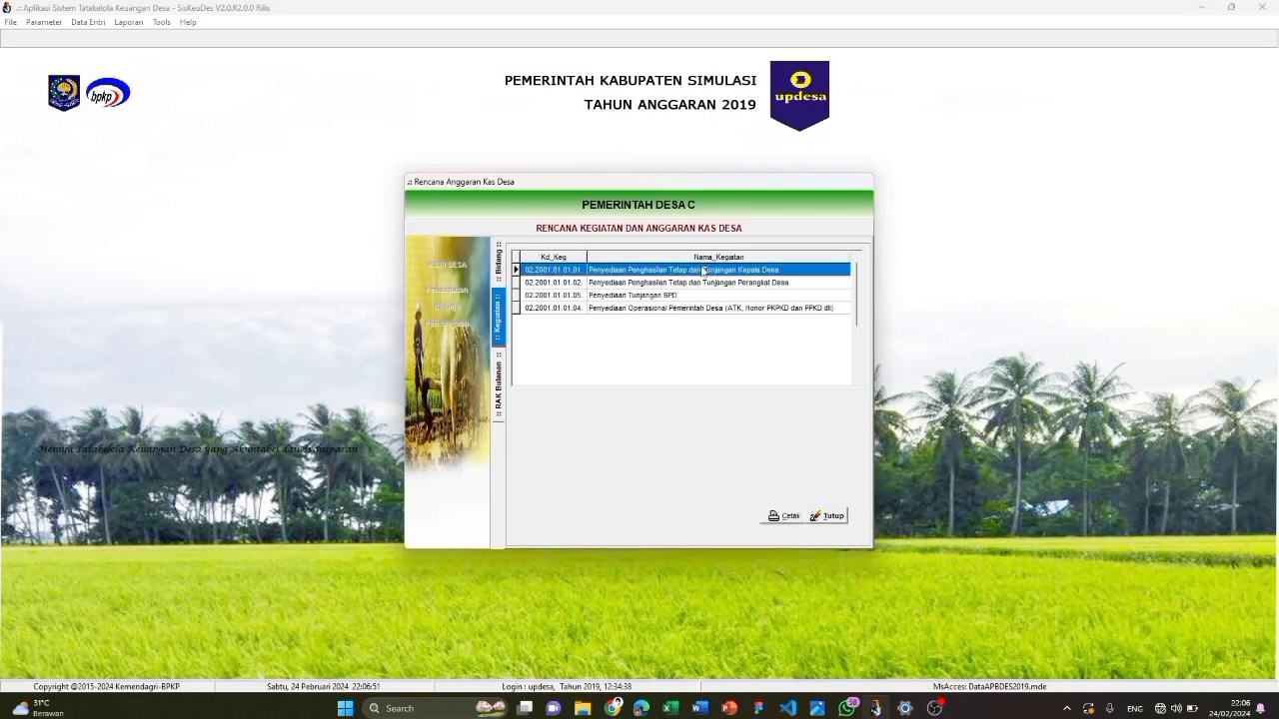
pyautogui.doubleClick(664, 273)
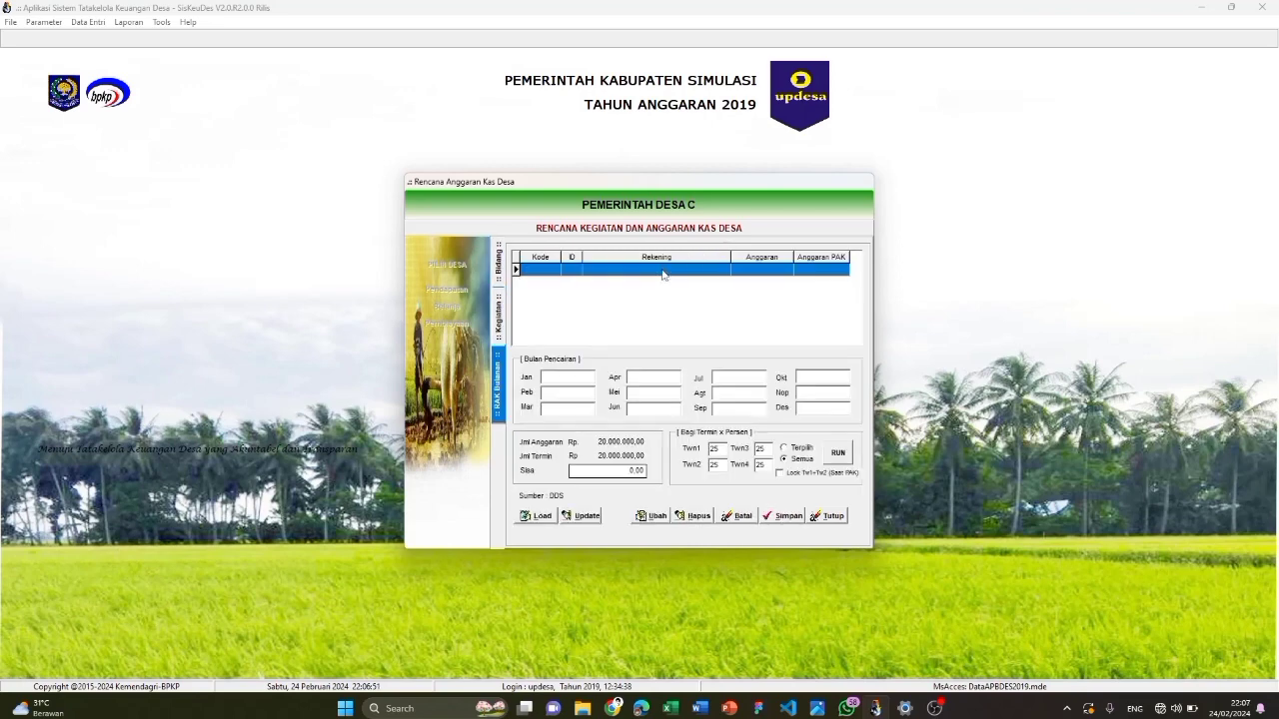
pyautogui.click(543, 516)
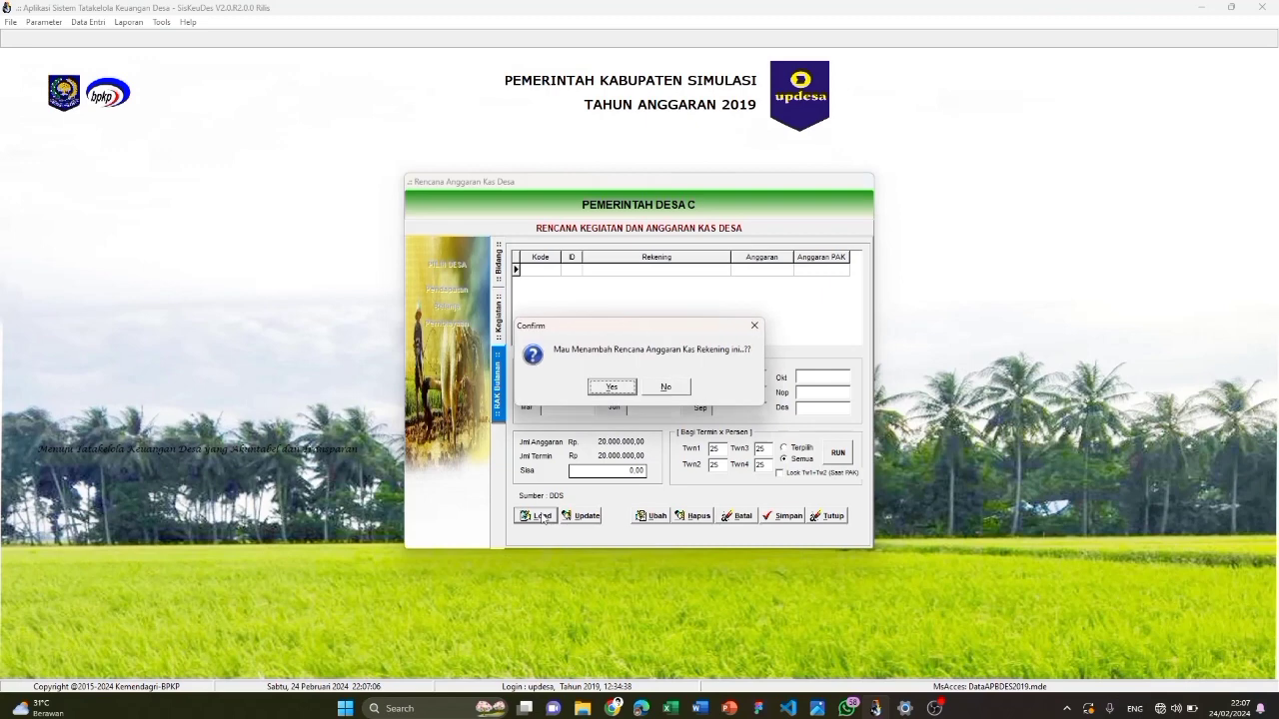
pyautogui.click(619, 387)
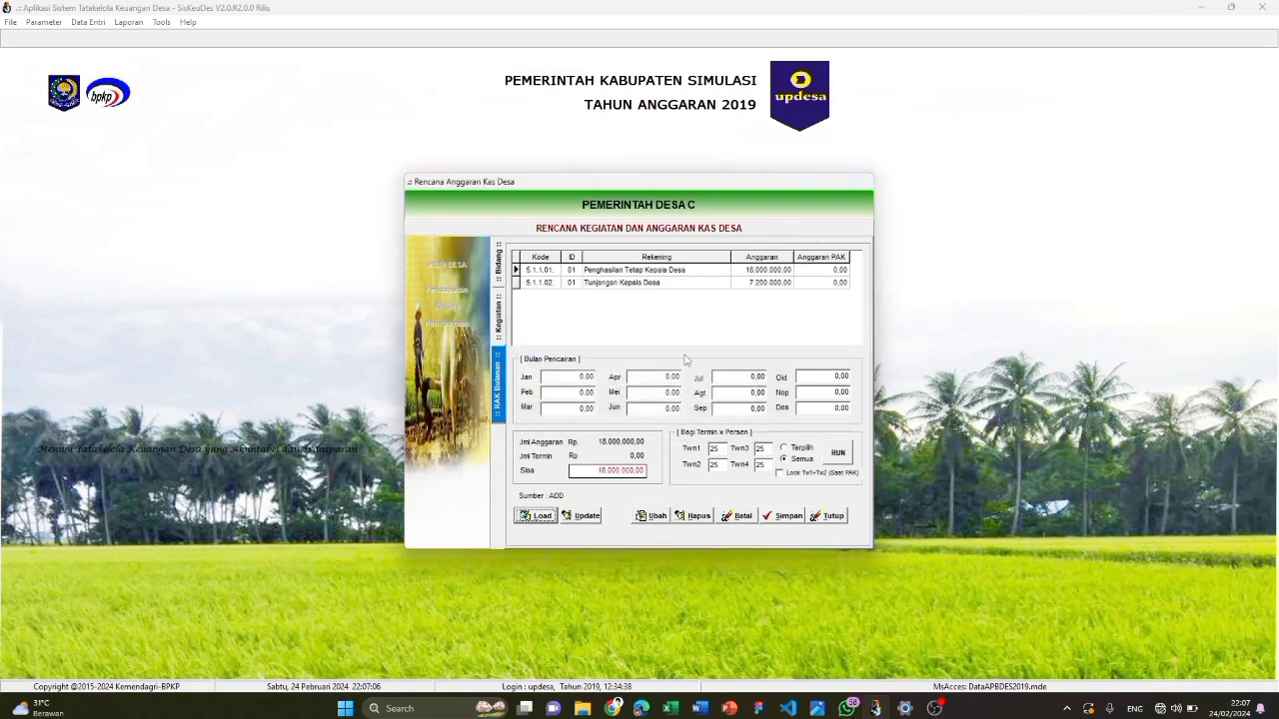
# Split Tunjangan Kepala Desa's 7.200.000 into 1.800.000 per quarter and save the plan
pyautogui.click(717, 449)
pyautogui.click(801, 458)
pyautogui.click(837, 452)
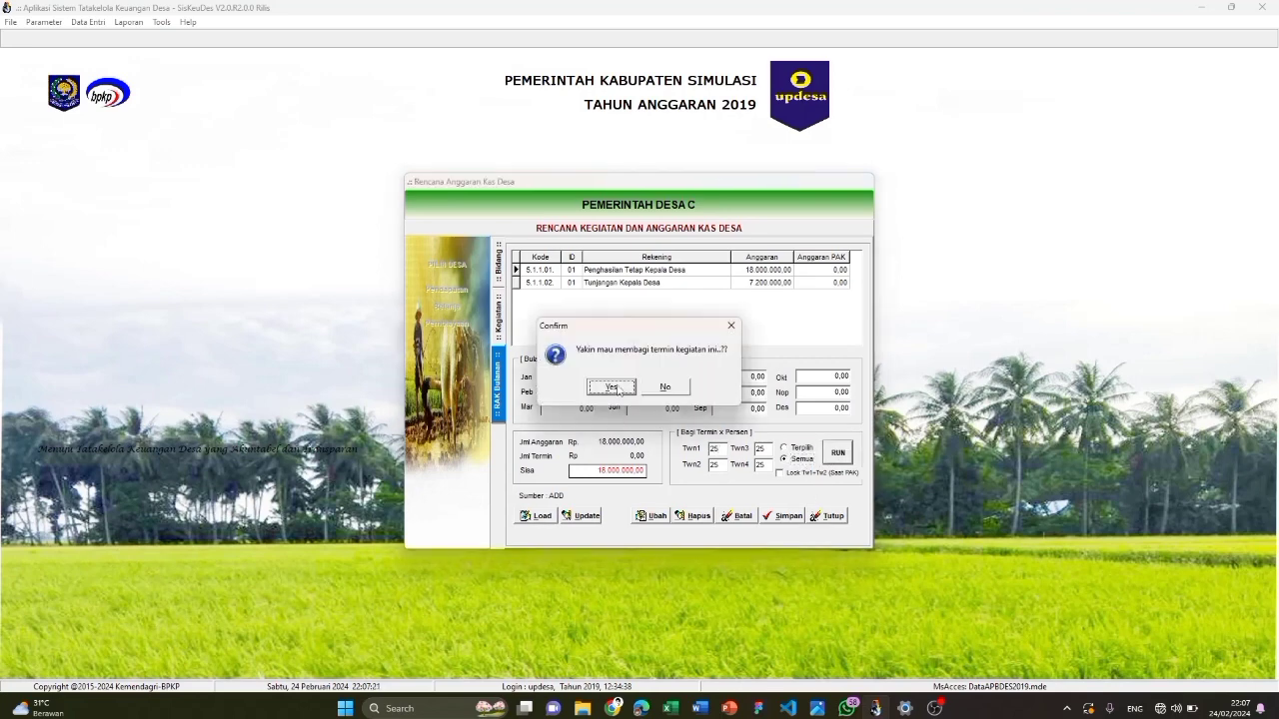
pyautogui.click(611, 387)
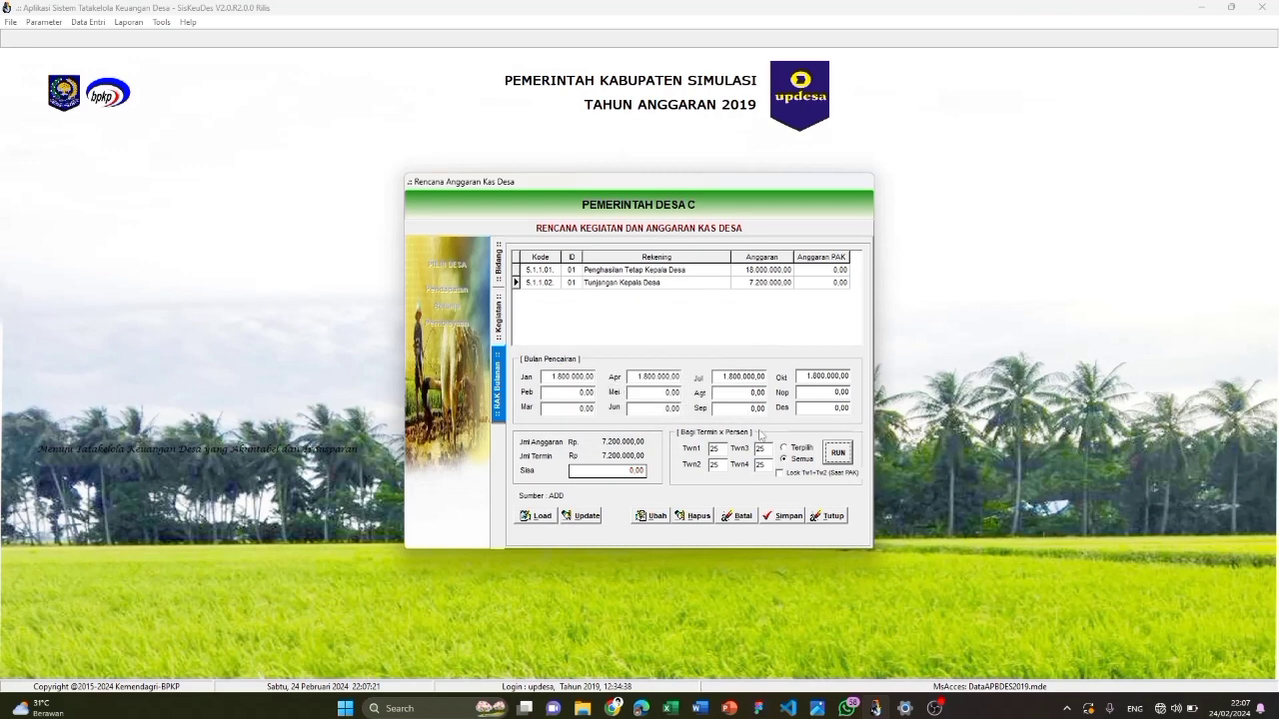
pyautogui.click(778, 516)
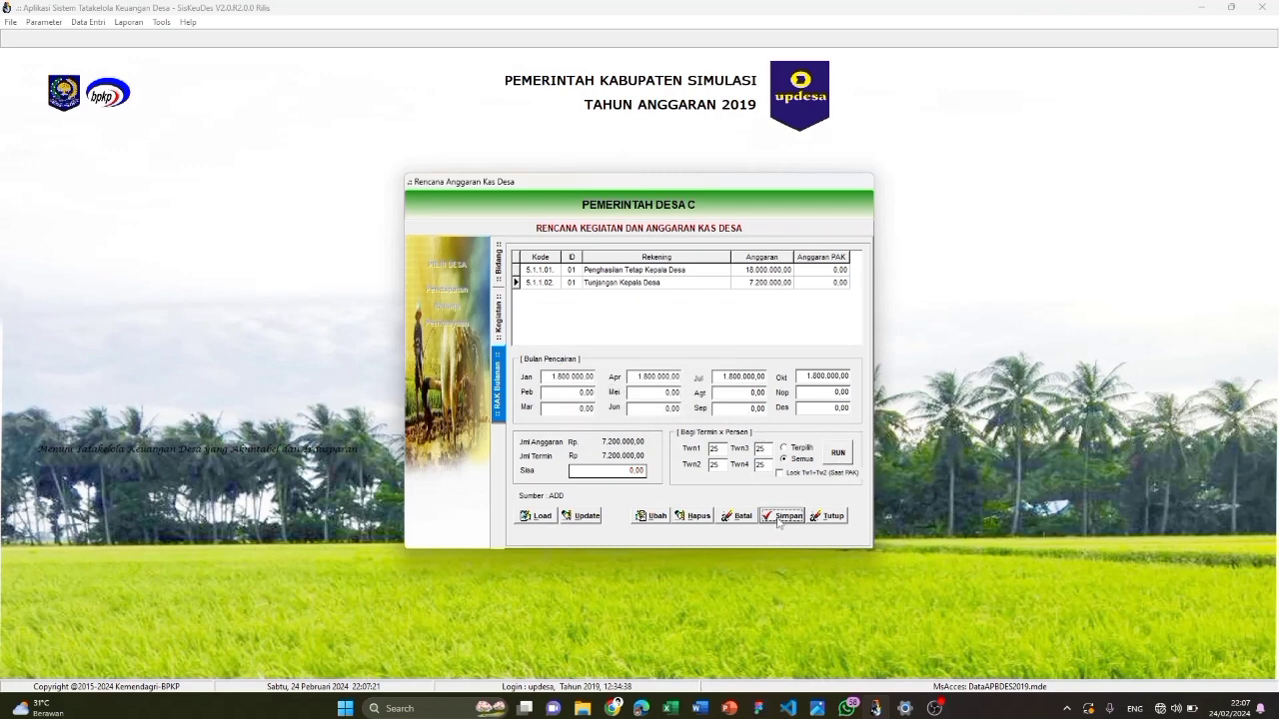
pyautogui.click(497, 318)
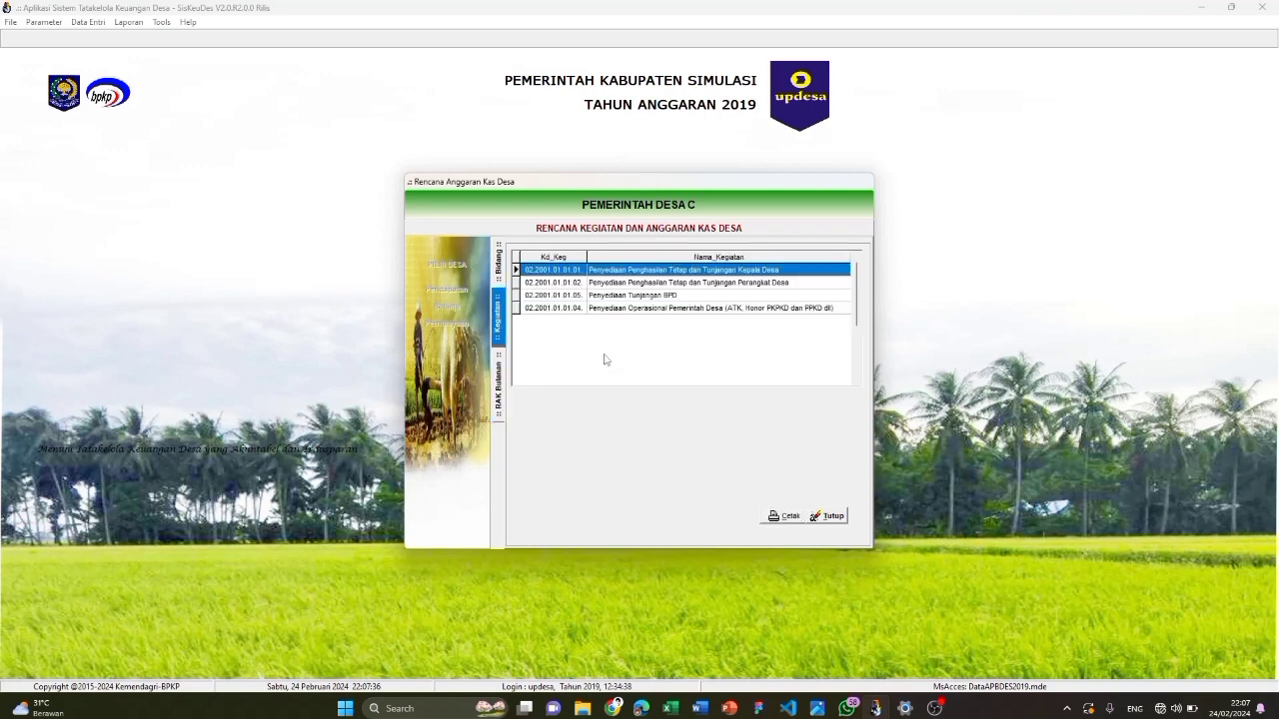
# Load the Perangkat Desa salary activity's accounts, split them into quarterly terms, and save
pyautogui.doubleClick(640, 283)
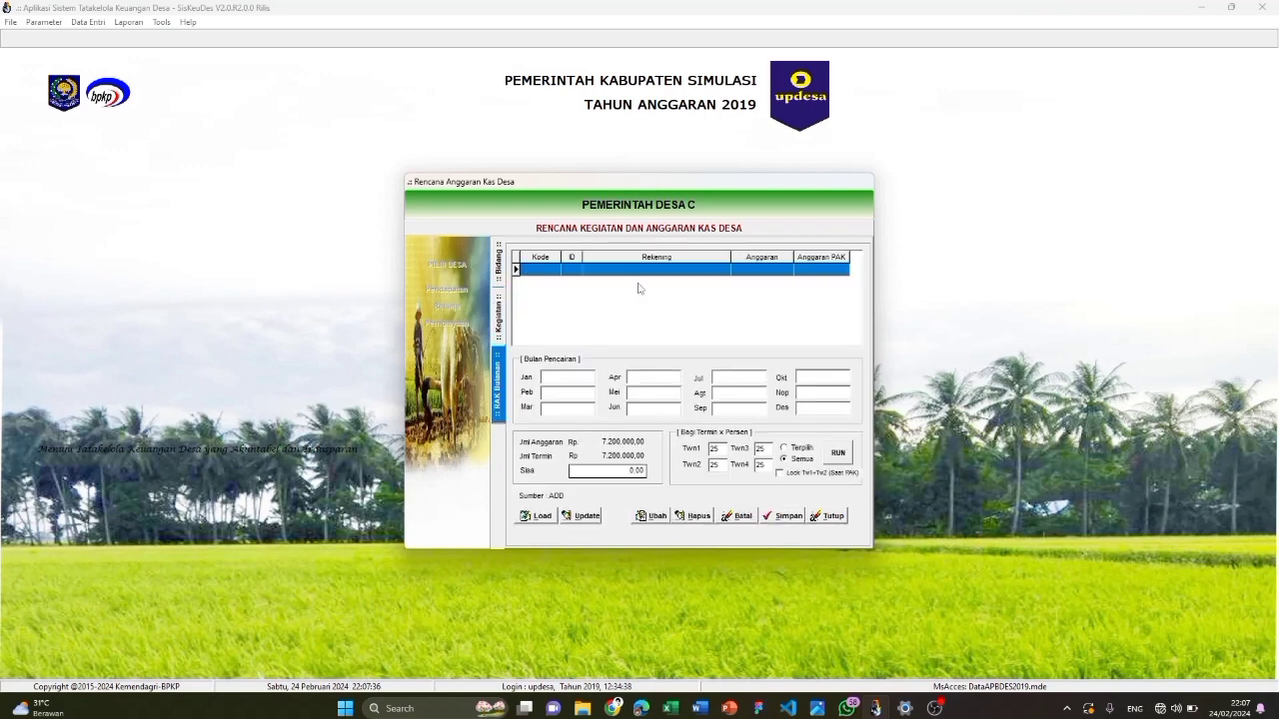
pyautogui.click(538, 516)
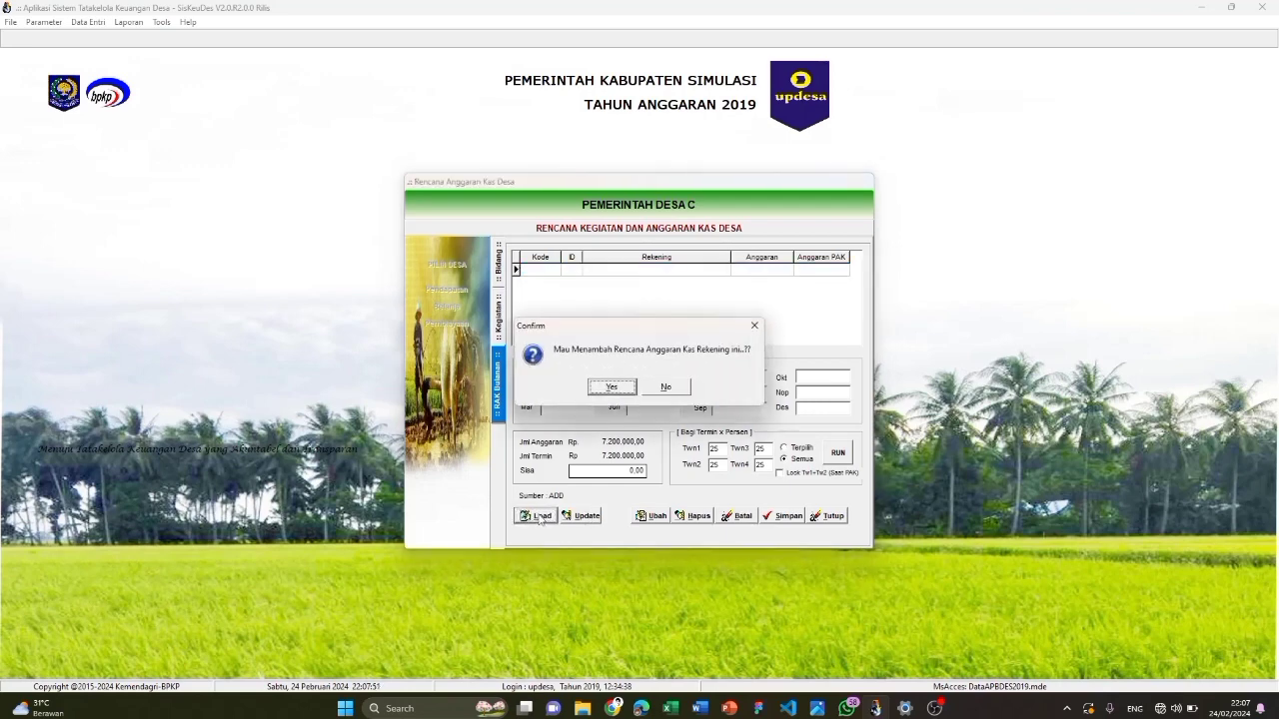
pyautogui.click(610, 386)
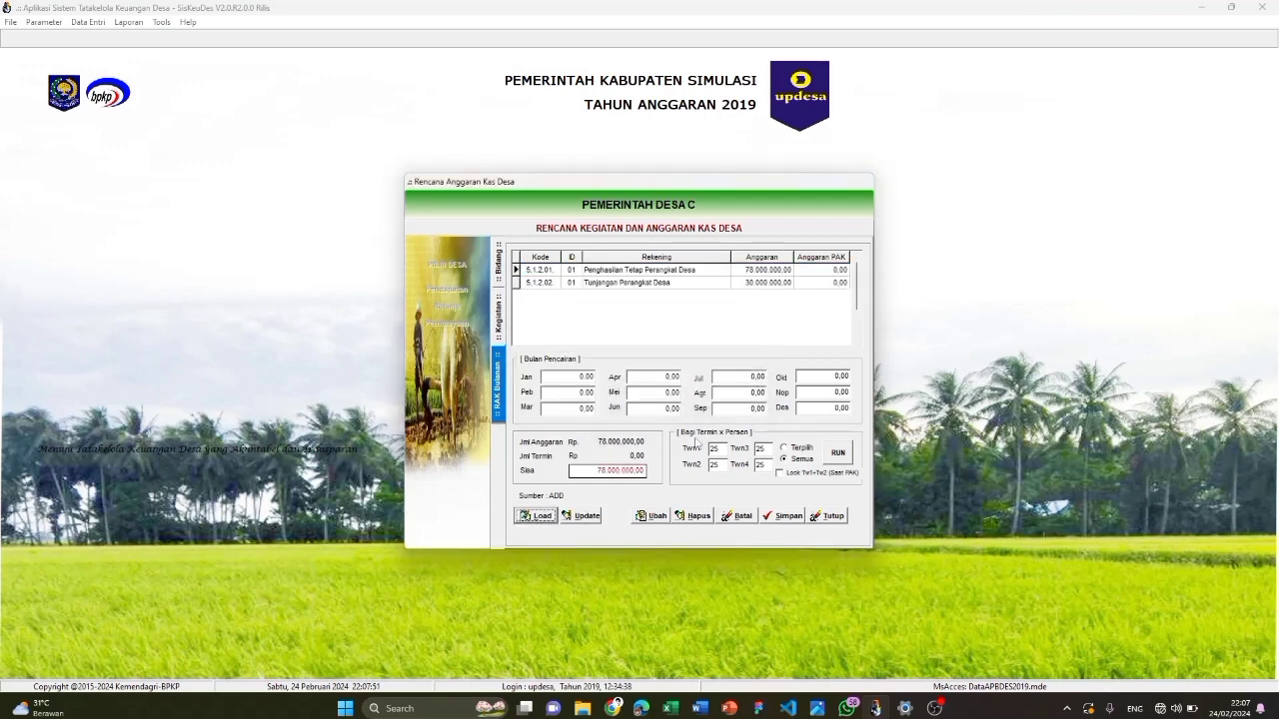
pyautogui.click(837, 454)
pyautogui.click(615, 390)
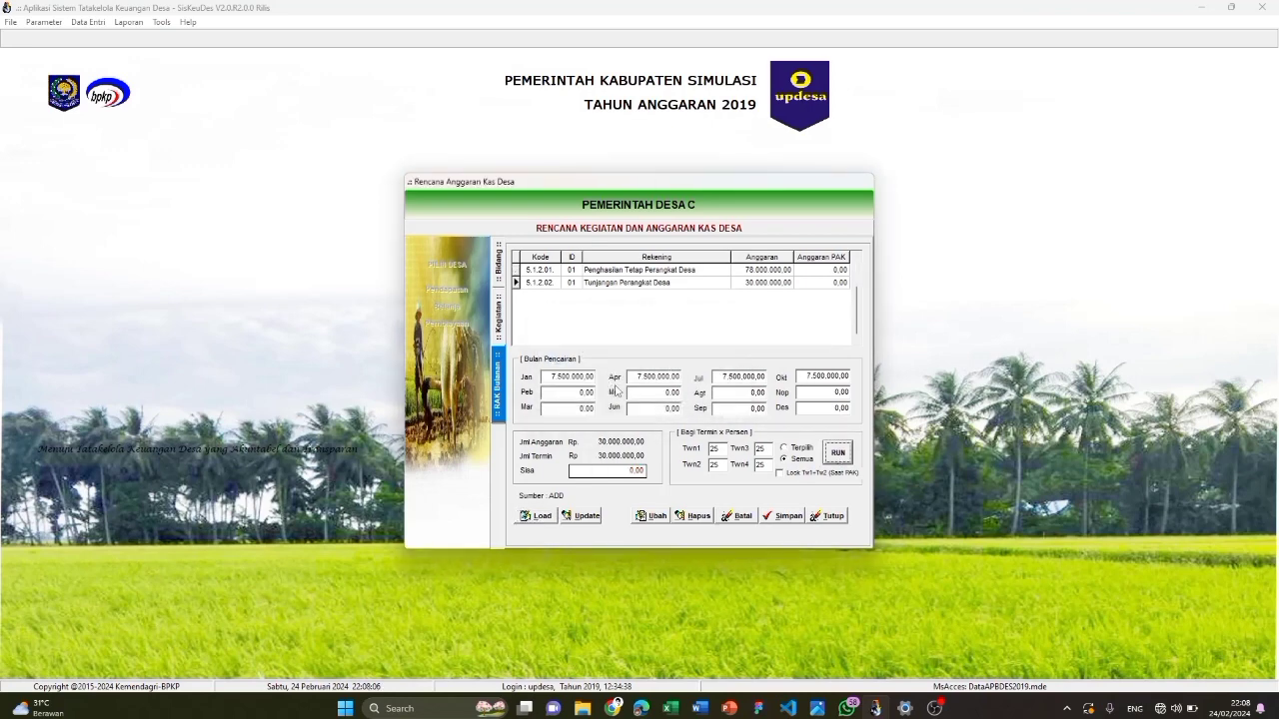
pyautogui.click(788, 515)
pyautogui.click(499, 330)
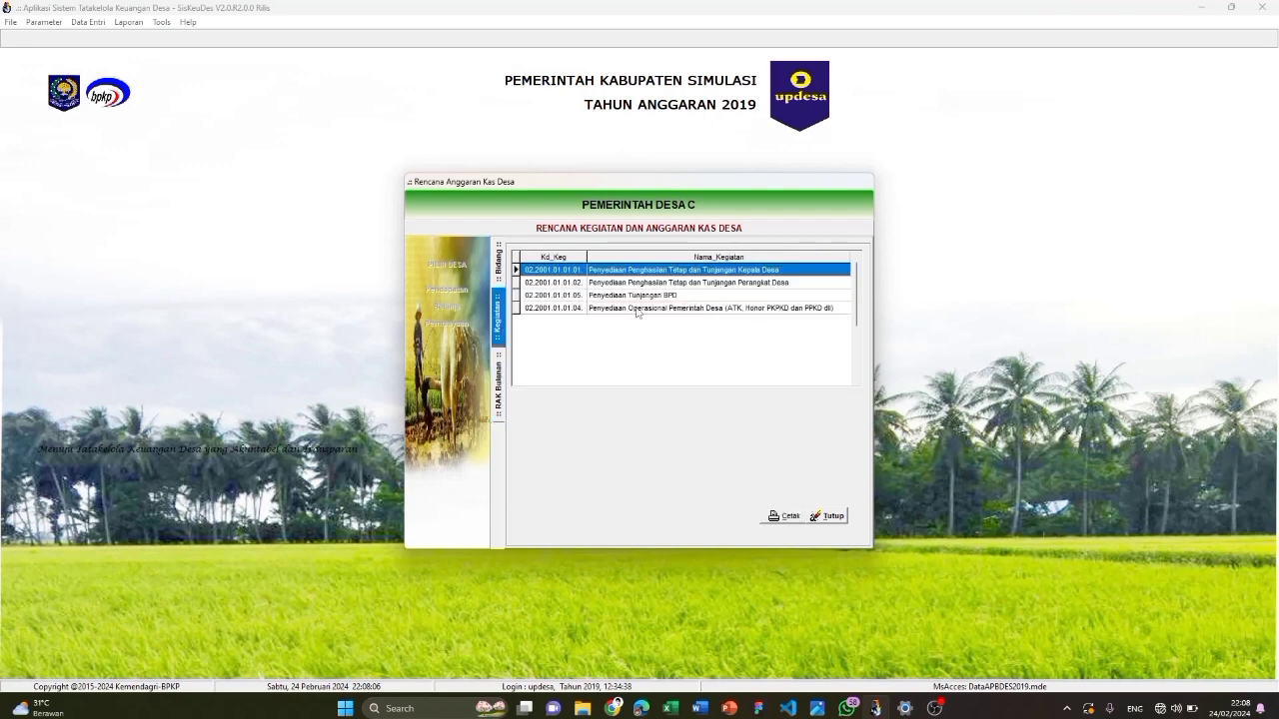
# Split Tunjangan Kedudukan BPD's 45.000.000 into four 11.250.000 quarterly terms and save
pyautogui.click(683, 295)
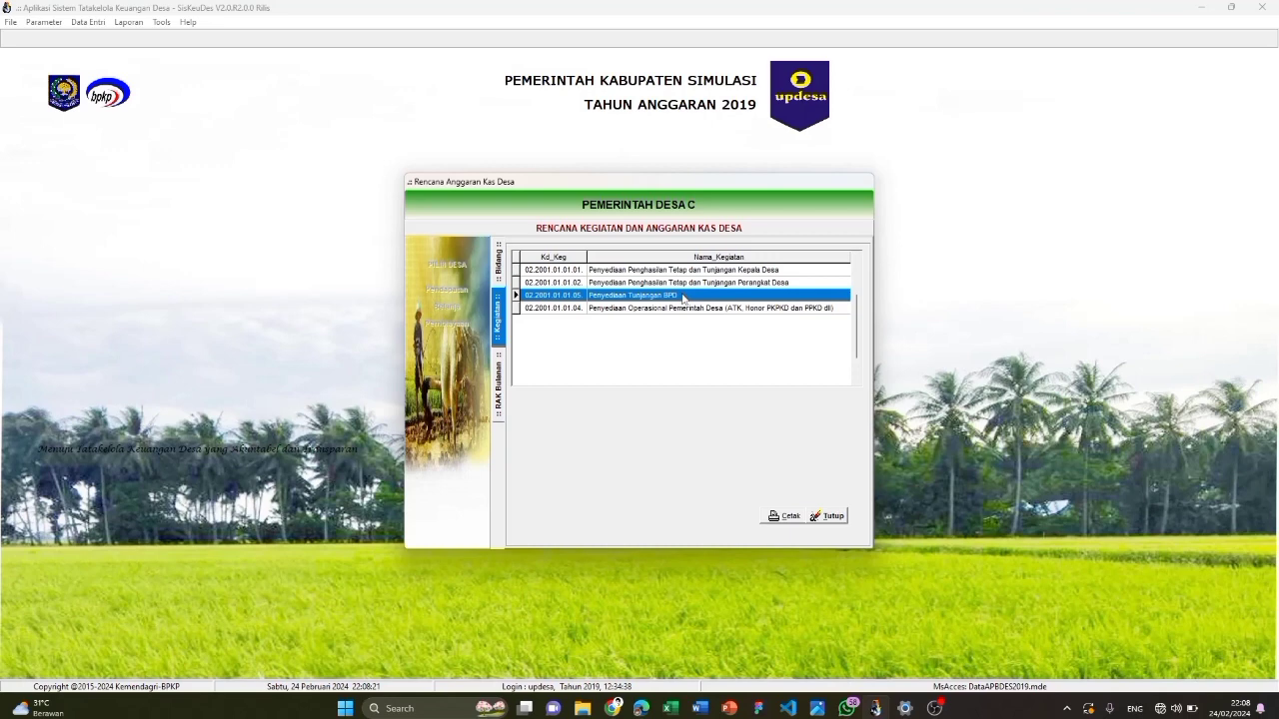
pyautogui.doubleClick(683, 296)
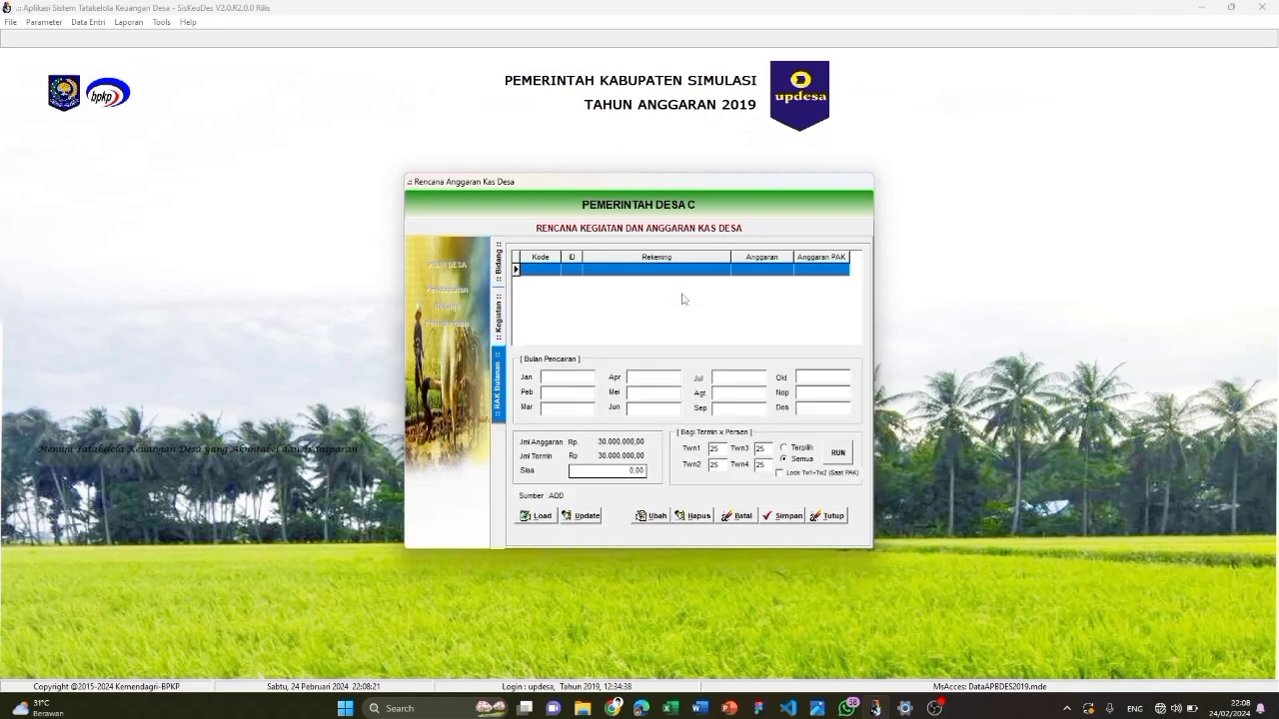
pyautogui.click(540, 513)
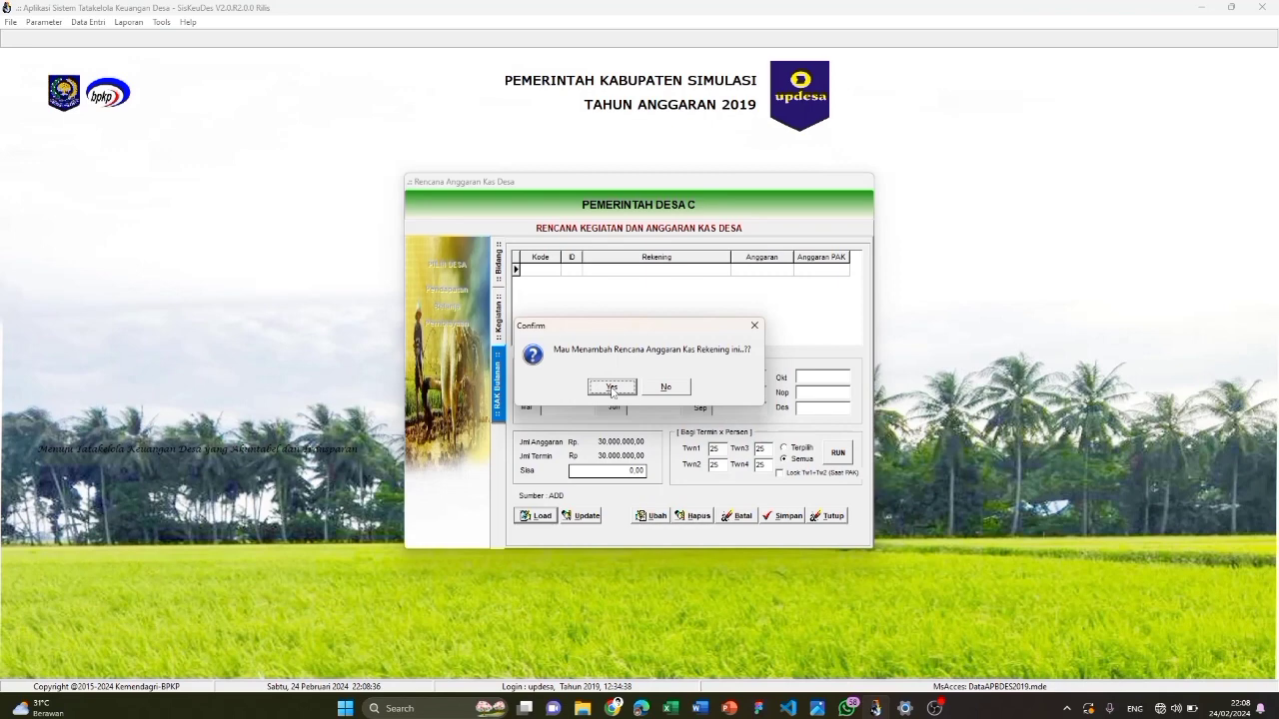
pyautogui.click(612, 388)
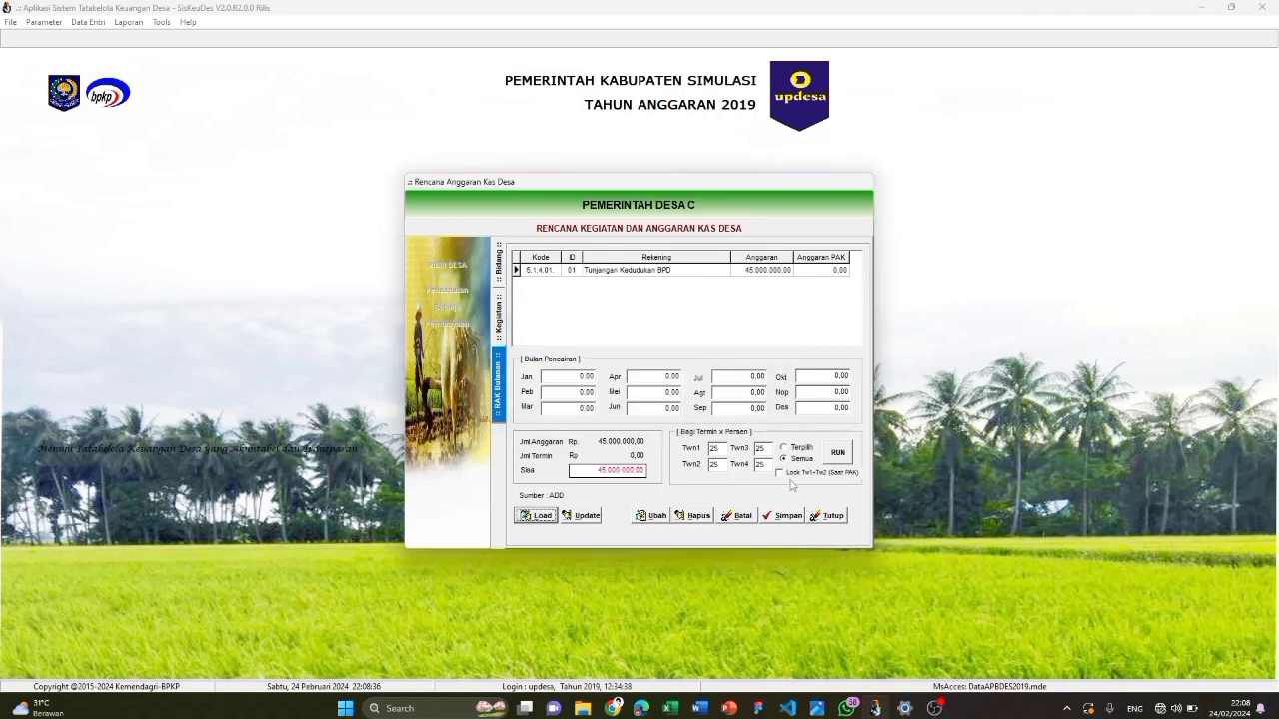
pyautogui.click(838, 452)
pyautogui.click(609, 389)
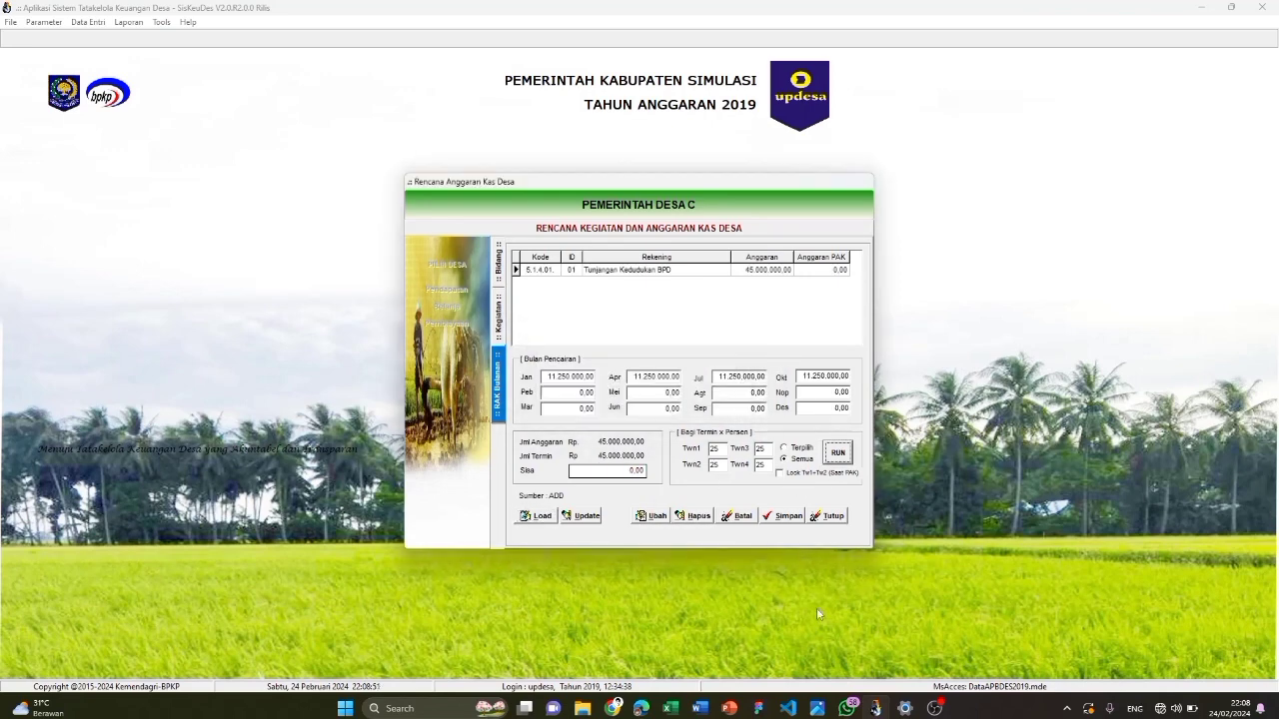
pyautogui.click(780, 518)
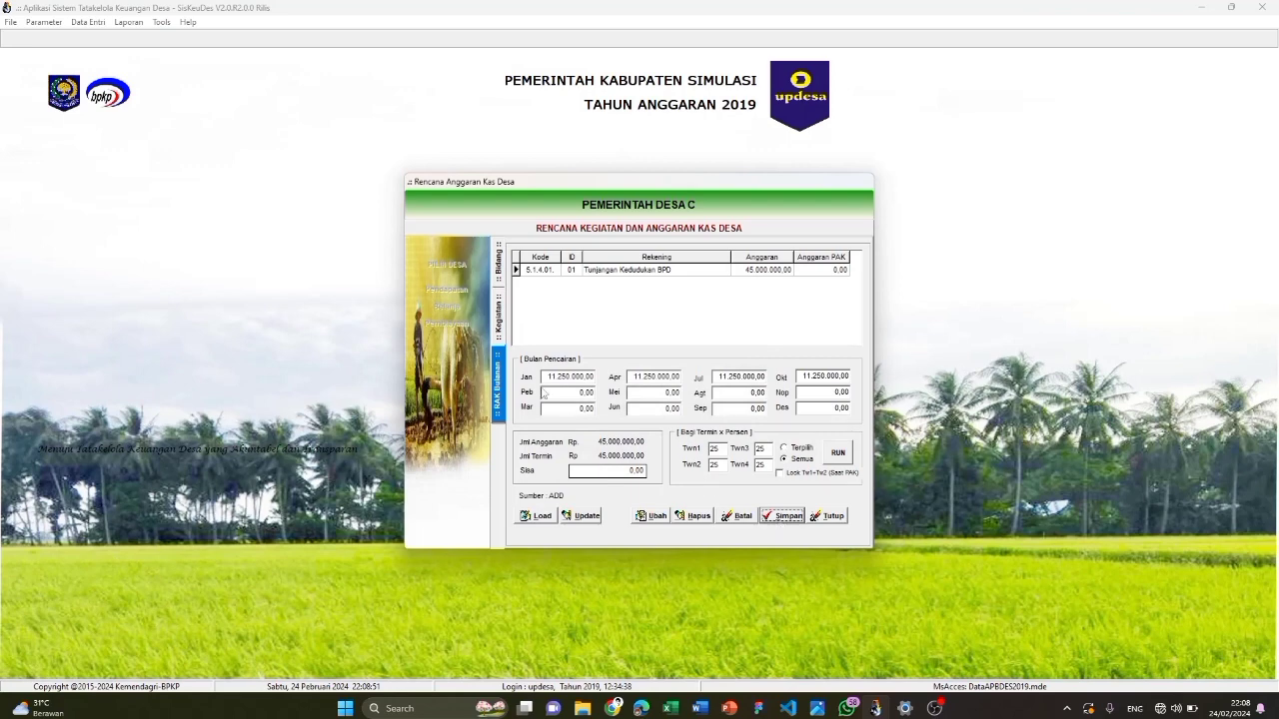
pyautogui.click(503, 323)
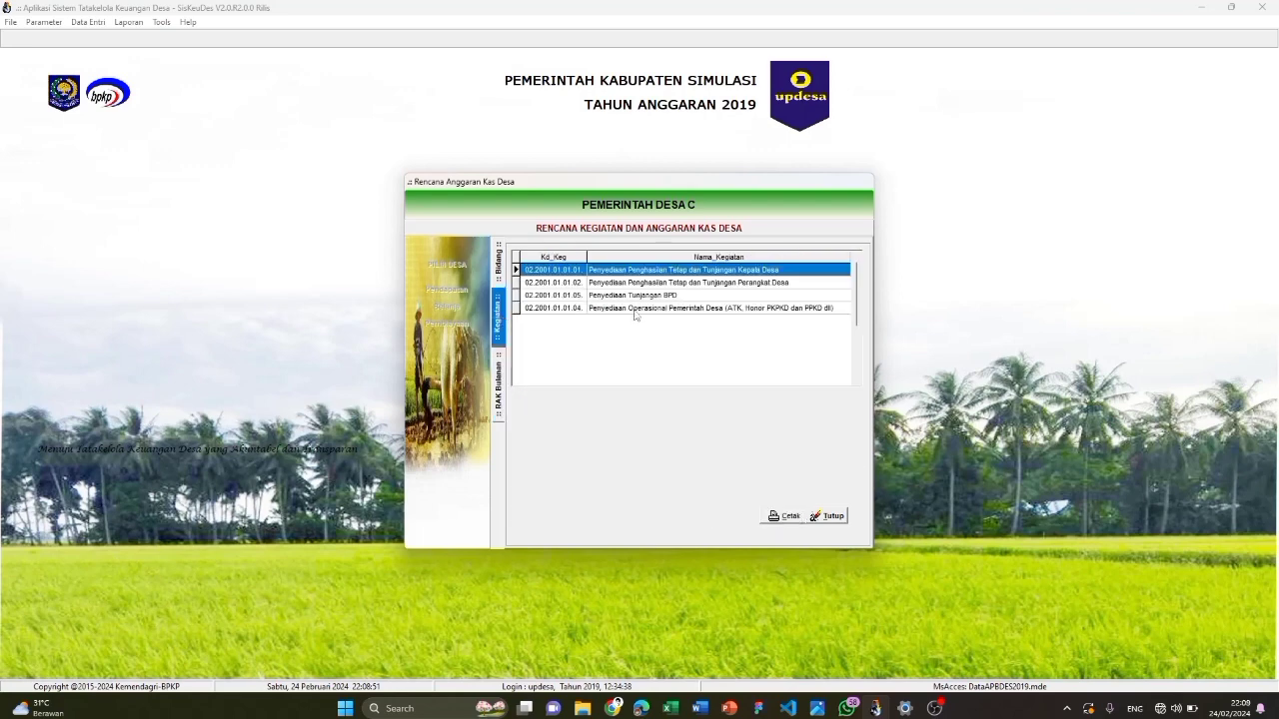
# Load the Pemerintah Desa operational activity's accounts into its cash plan
pyautogui.click(633, 309)
pyautogui.doubleClick(633, 308)
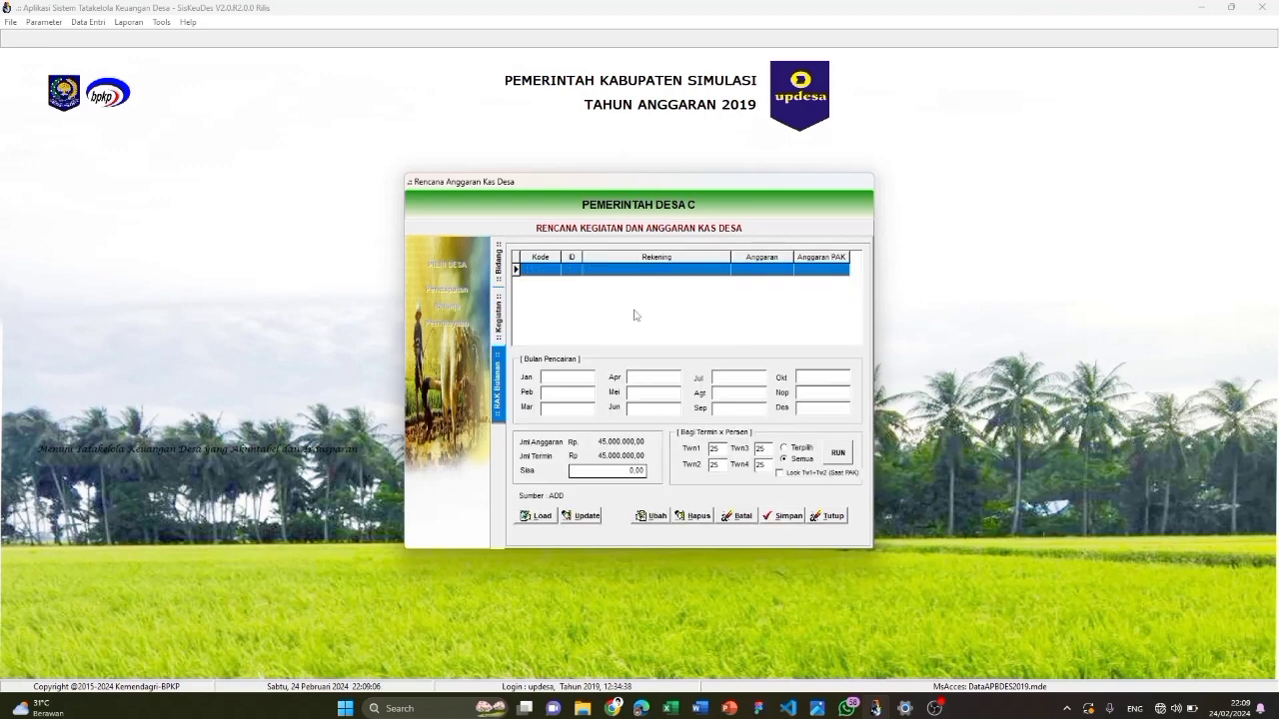
pyautogui.click(541, 516)
pyautogui.click(688, 383)
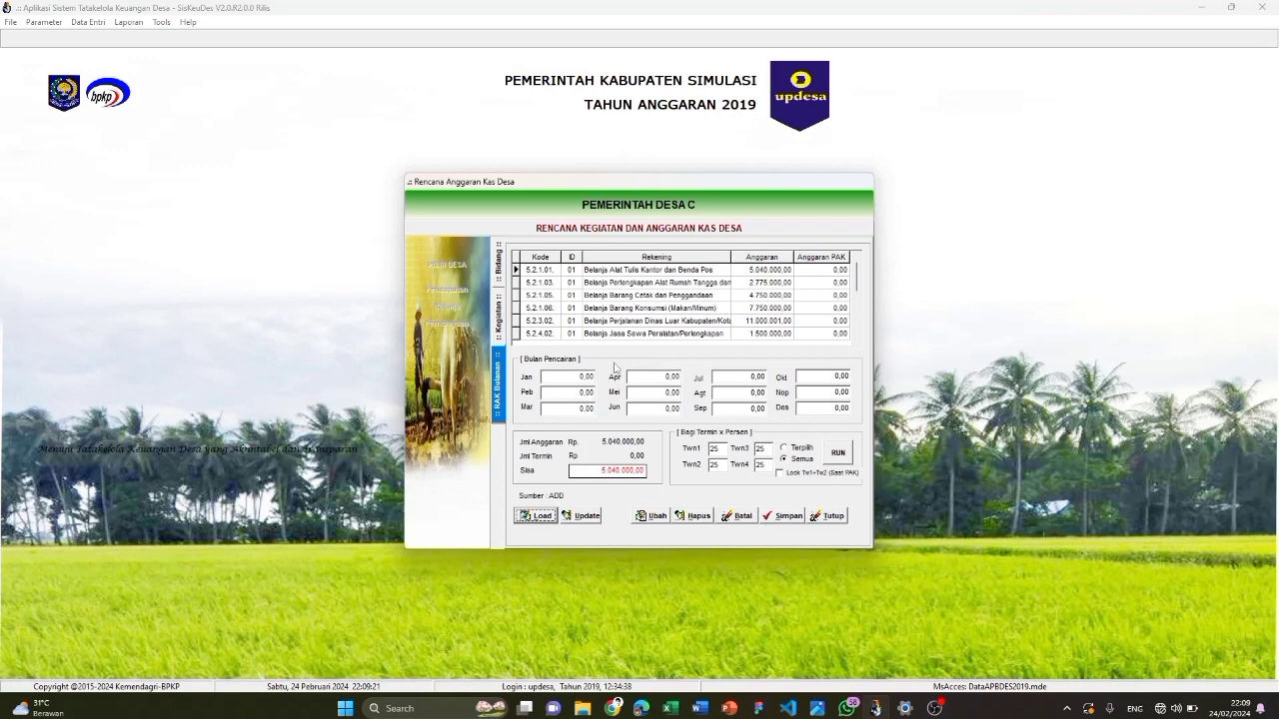
# Split the operational accounts quarterly (e.g. 25.000.000 into 6.250.000) and save, then bring up the pembiayaan cash plan
pyautogui.click(837, 453)
pyautogui.click(615, 389)
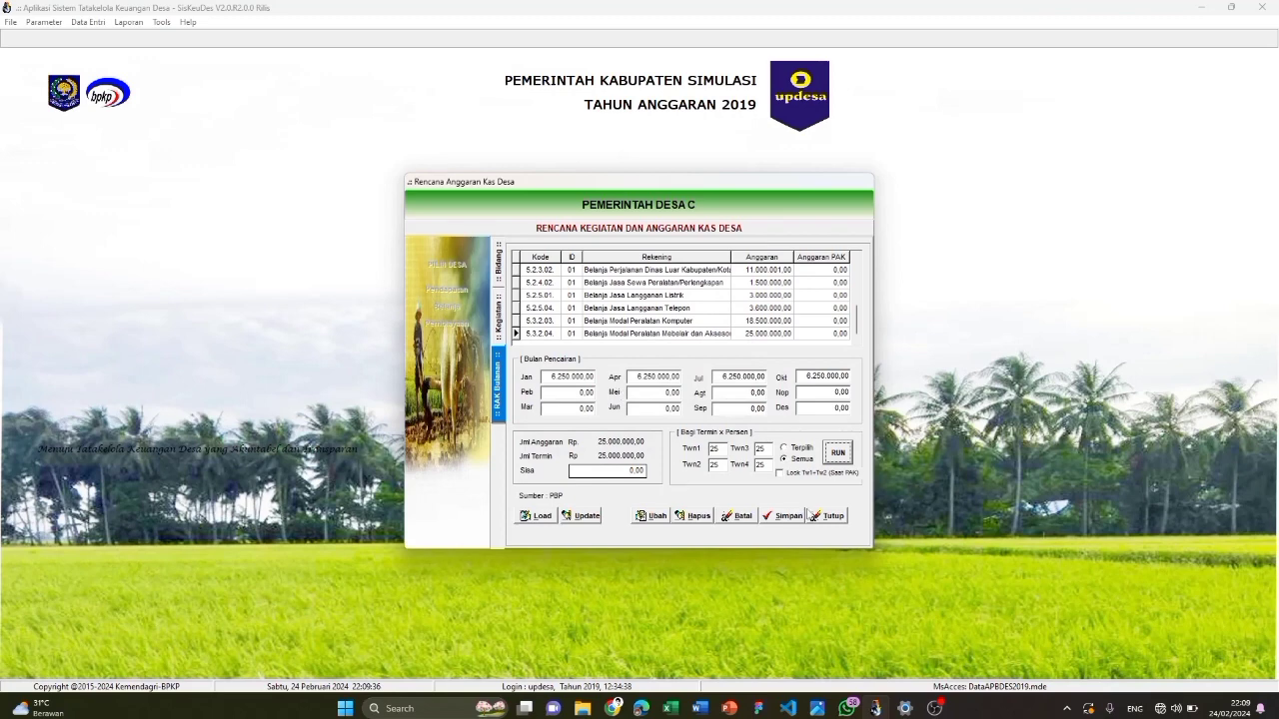
pyautogui.click(797, 515)
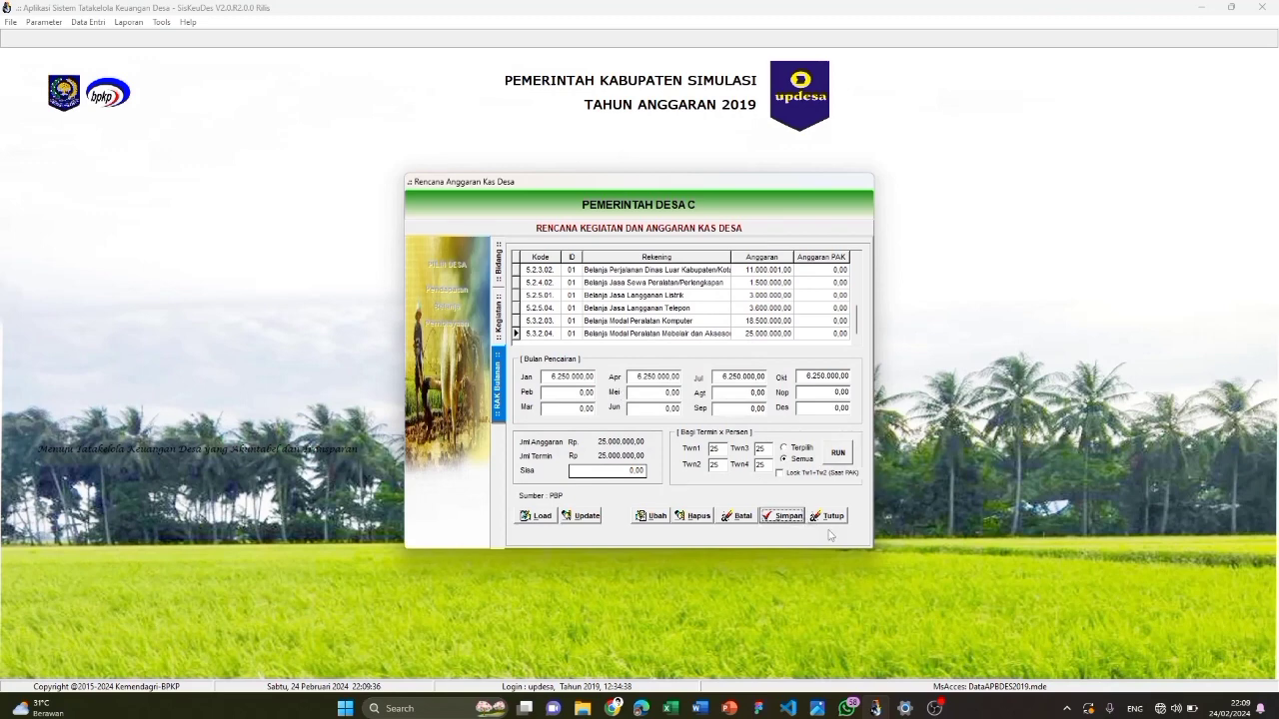
pyautogui.click(830, 517)
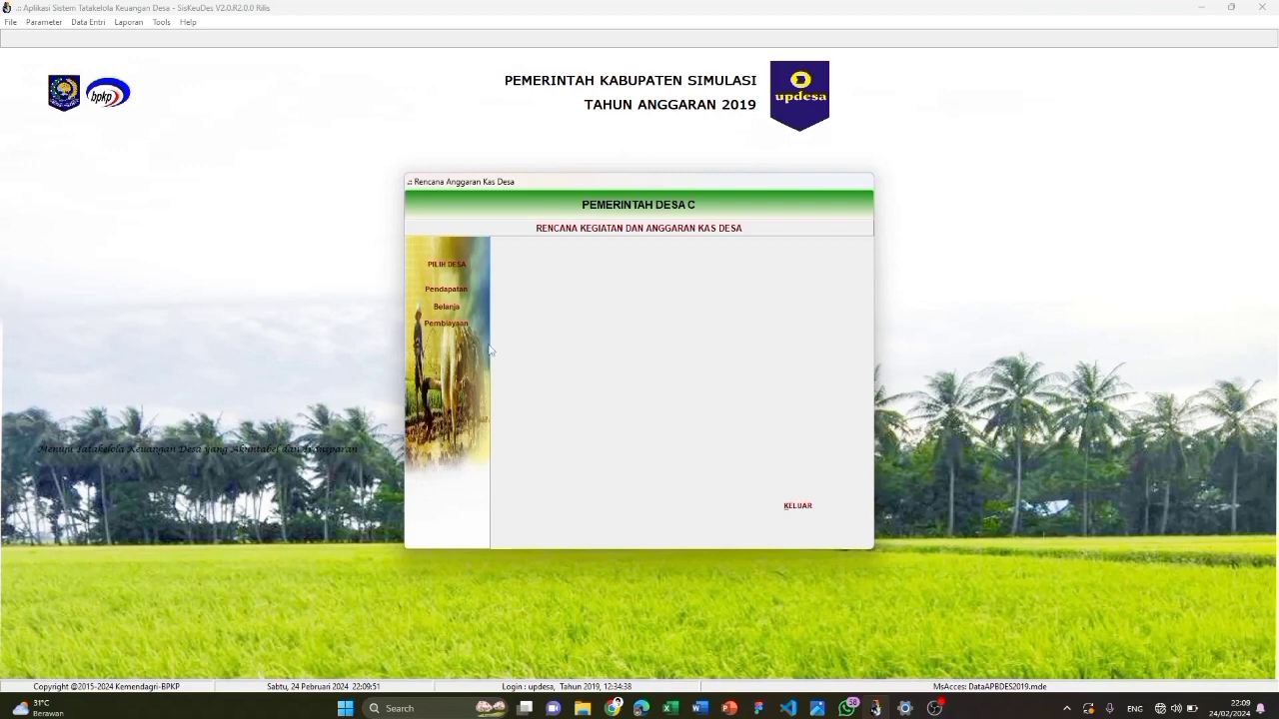
pyautogui.click(445, 322)
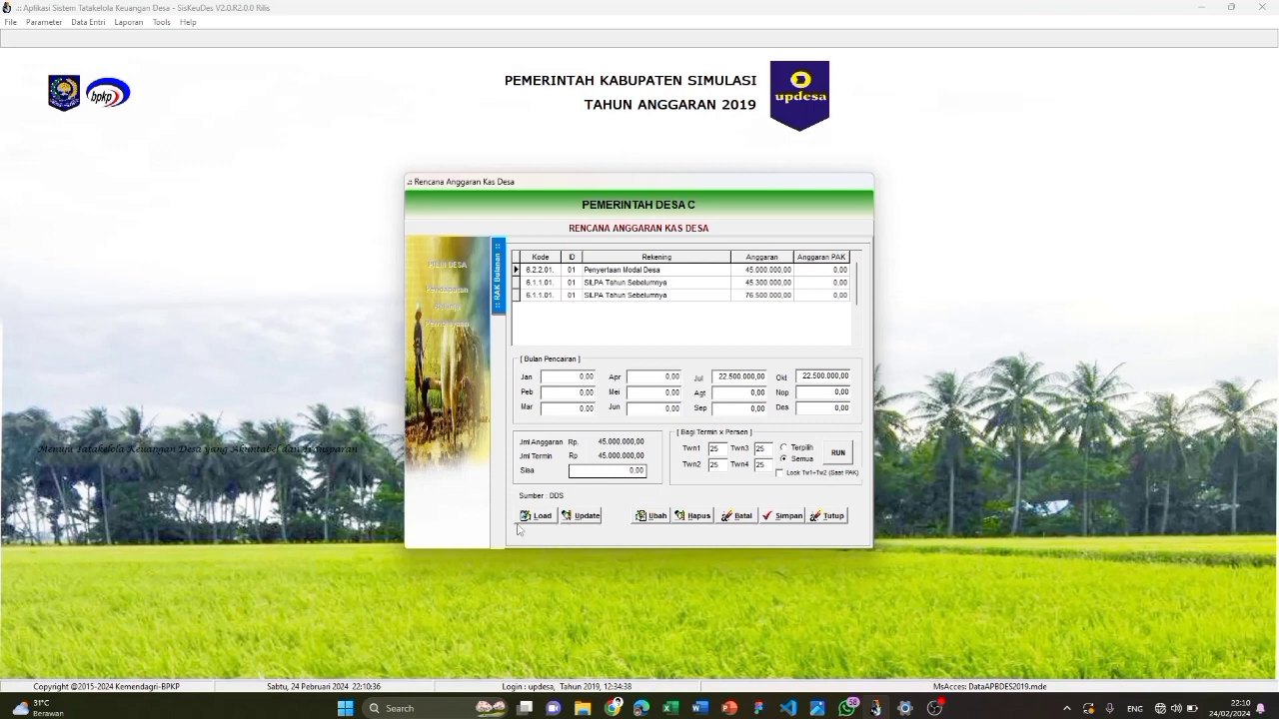
# Load the accounts and schedule Penyertaan Modal Desa's full 100.000.000,00 (Twn1 100) into January
pyautogui.click(531, 518)
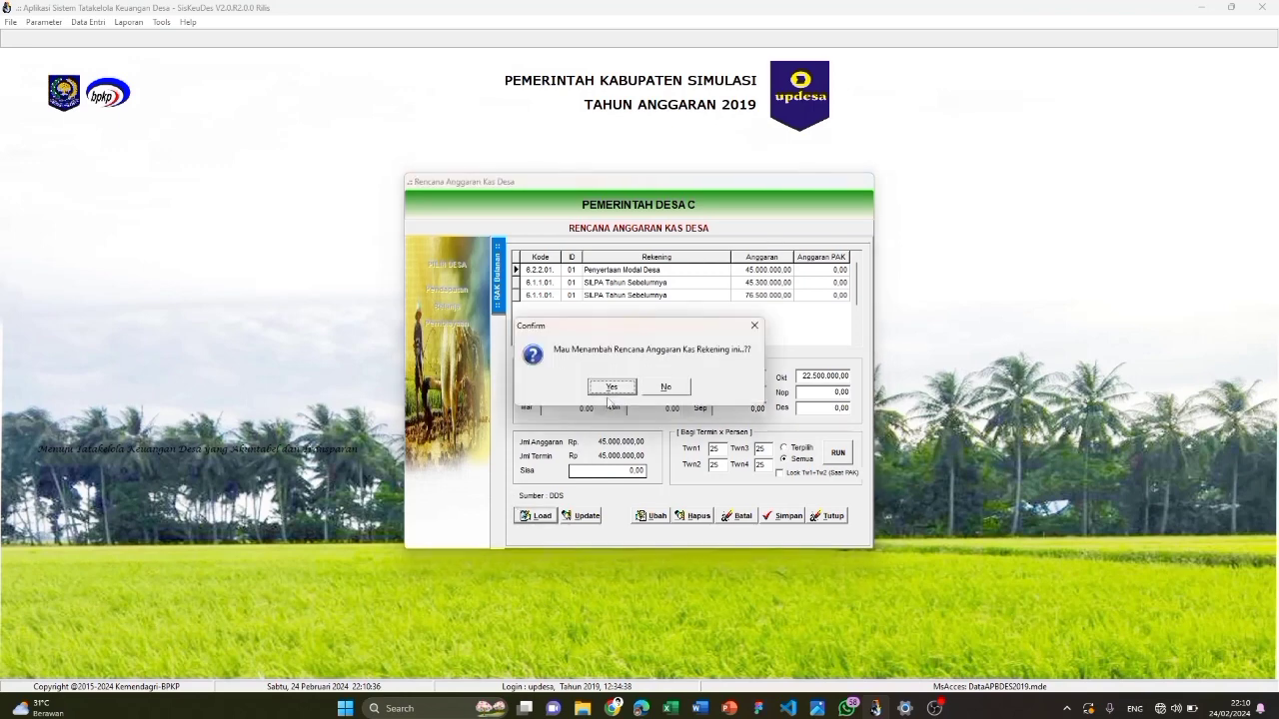
pyautogui.click(610, 386)
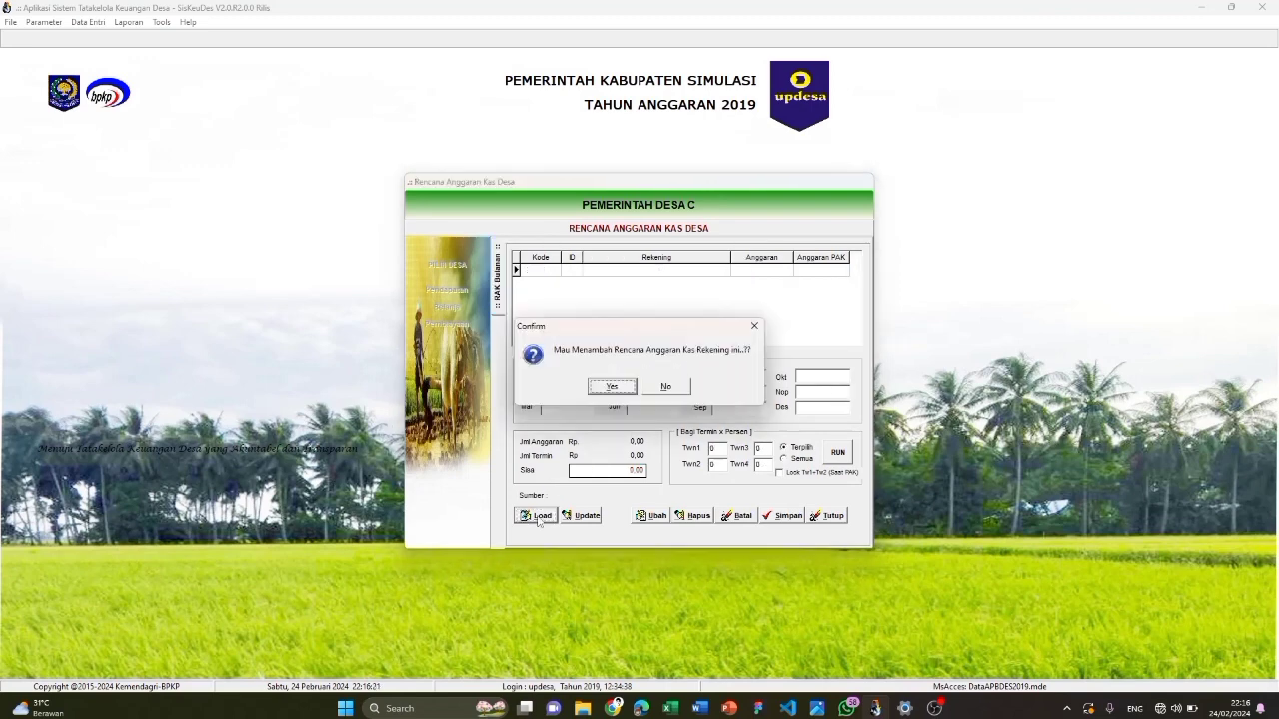
pyautogui.click(608, 386)
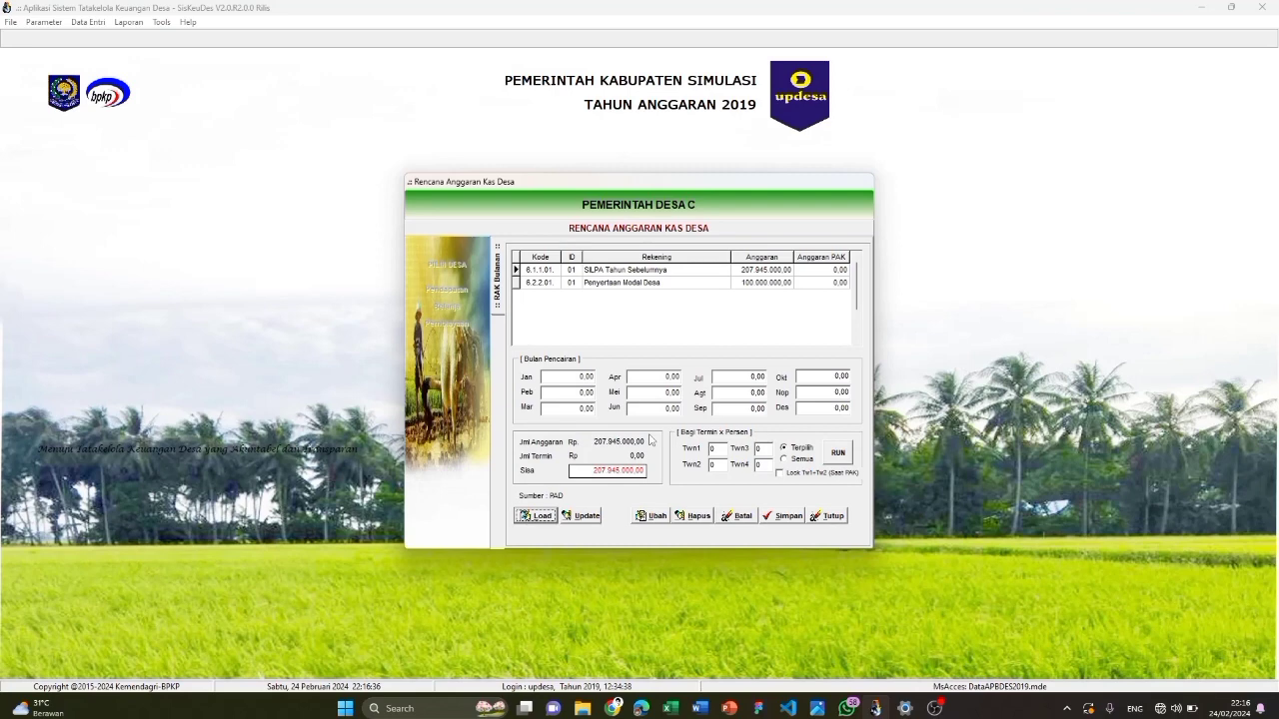
pyautogui.click(729, 284)
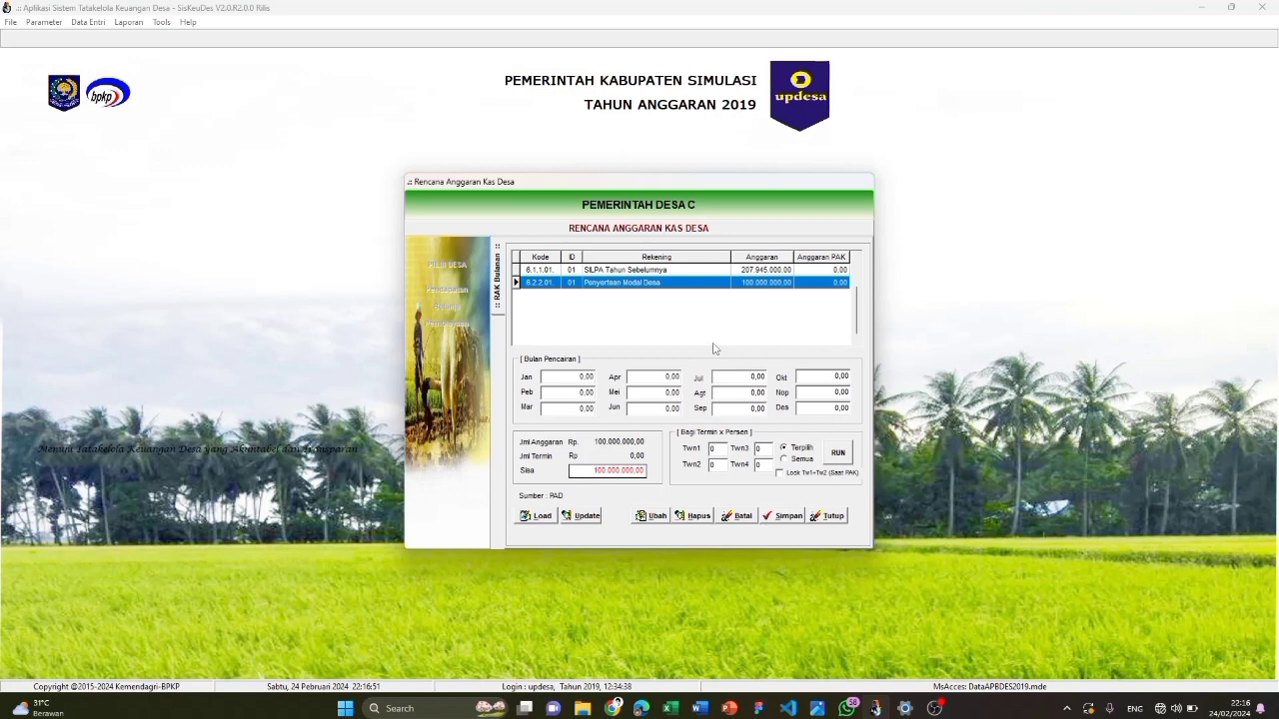
pyautogui.click(725, 449)
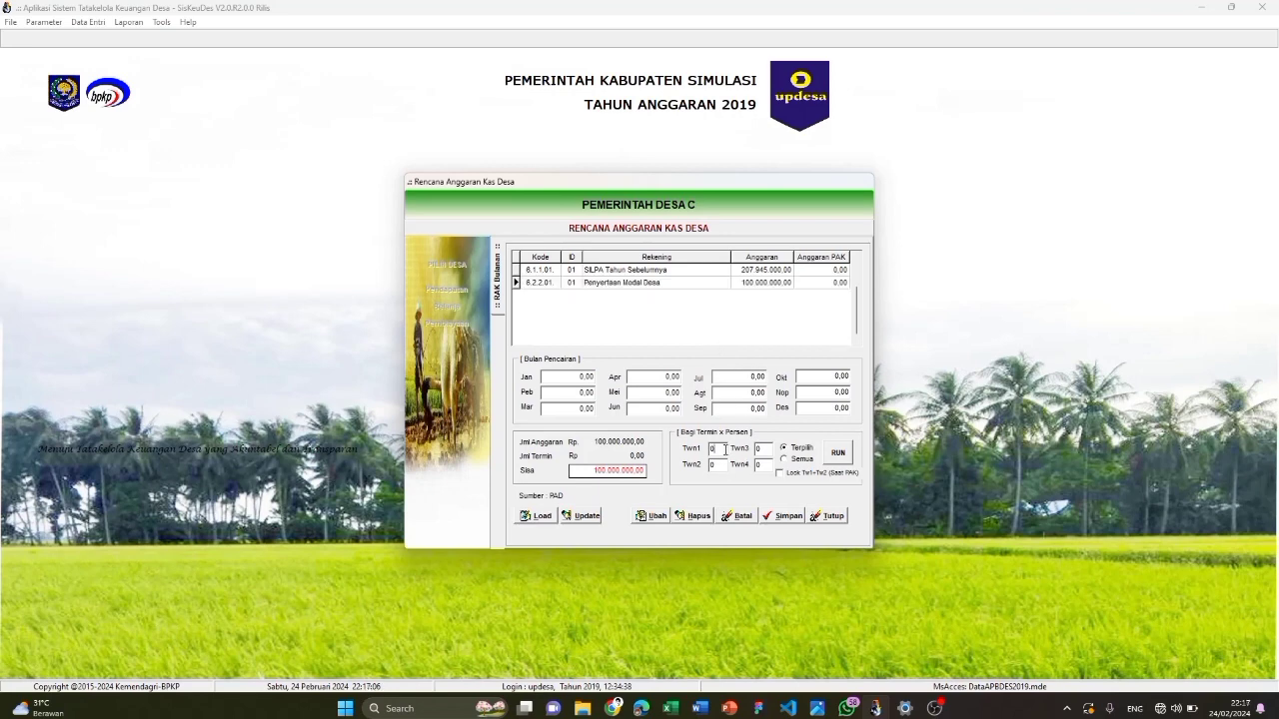
pyautogui.press('BackSpace')
pyautogui.write('100')
pyautogui.click(785, 451)
pyautogui.click(838, 456)
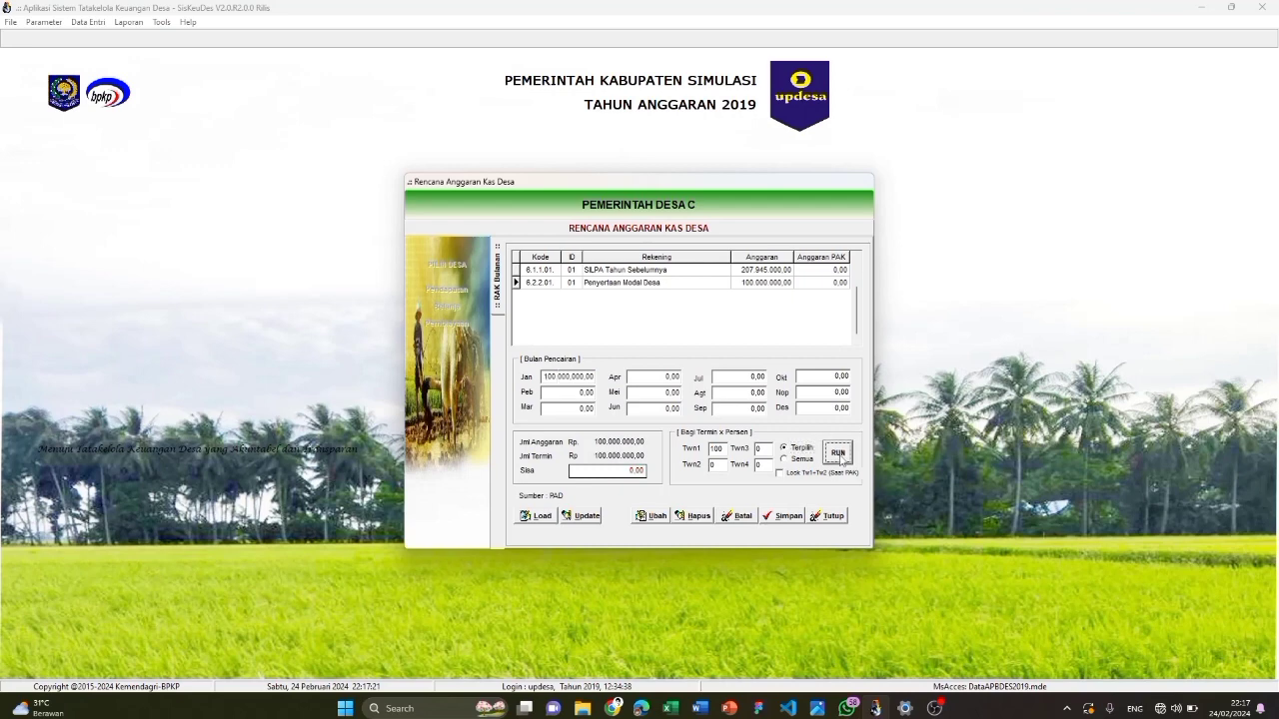
# Save the cash plan and exit back to the SiskeuDes main screen
pyautogui.click(772, 519)
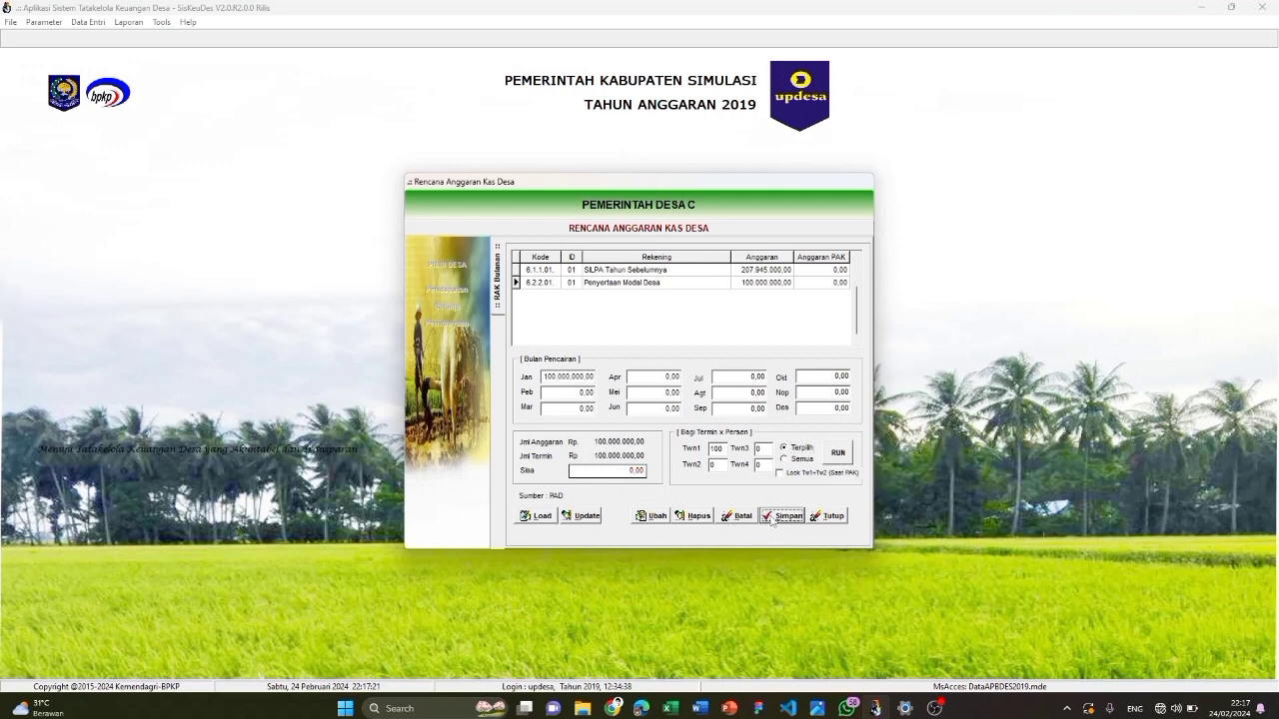
pyautogui.click(829, 518)
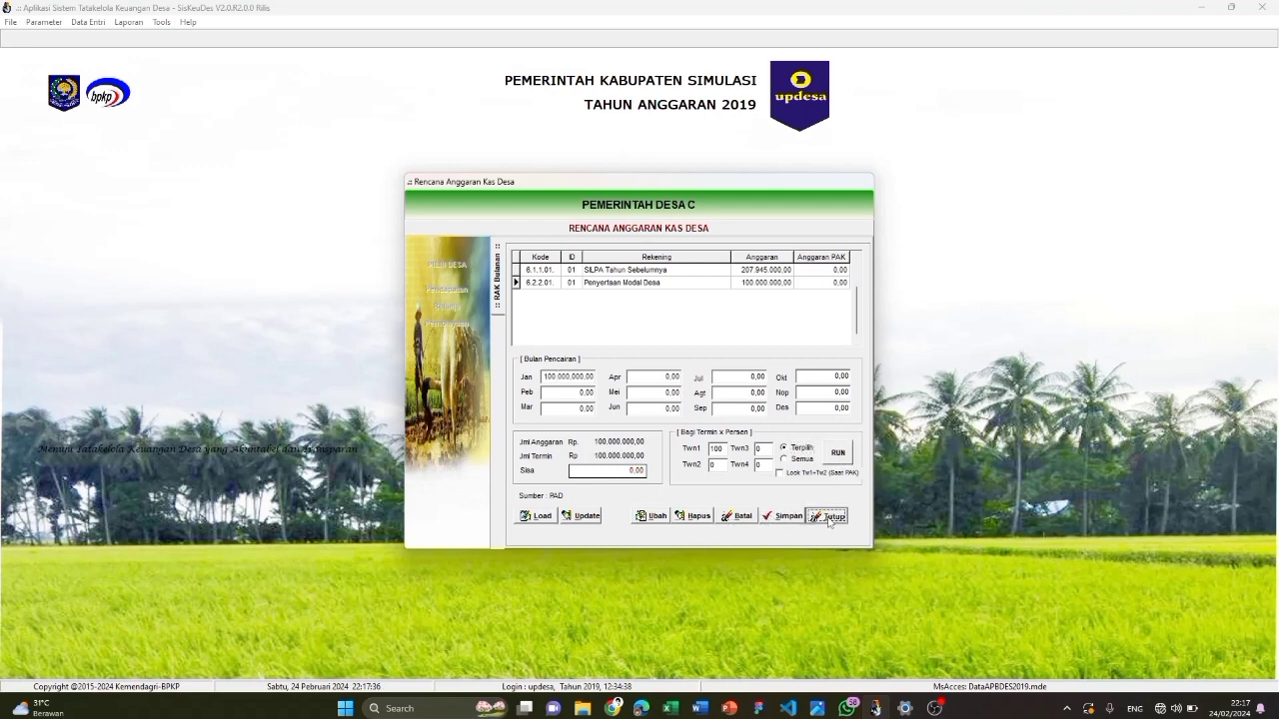
pyautogui.click(797, 507)
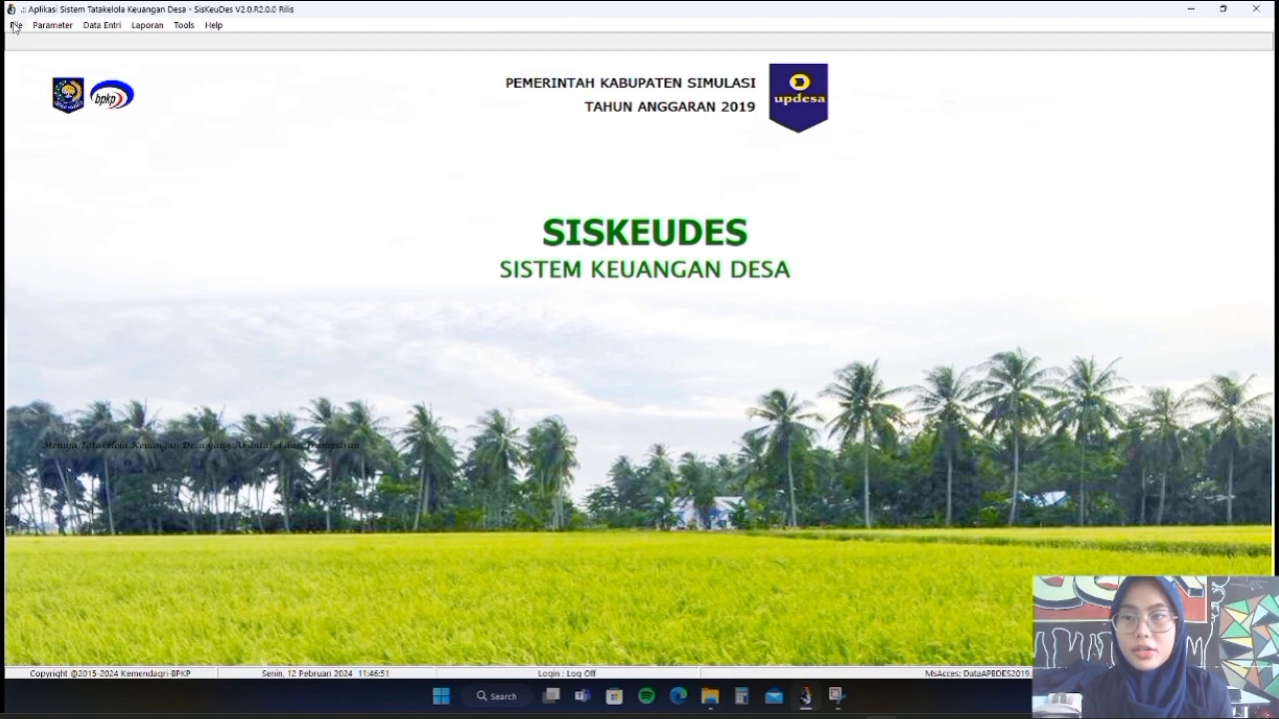
# Skip the recording past the admin login to the filled-in 2019 login dialog
pyautogui.click(14, 25)
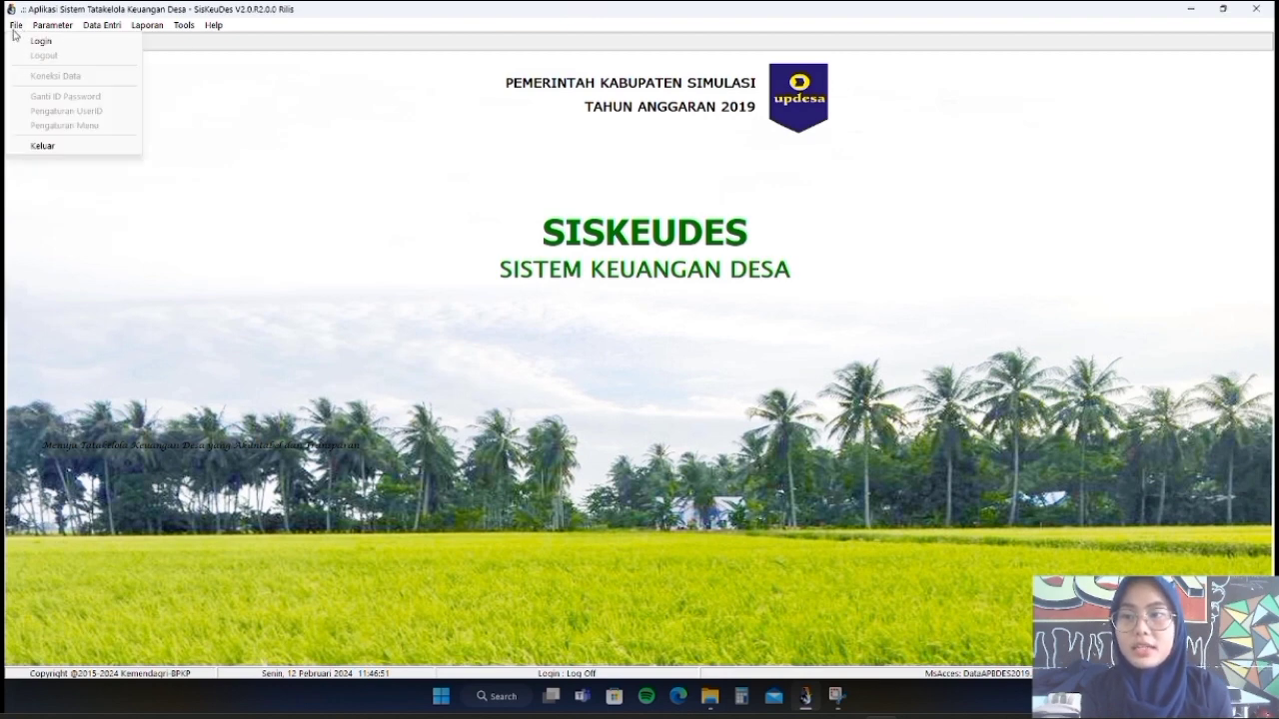
pyautogui.moveTo(197, 373)
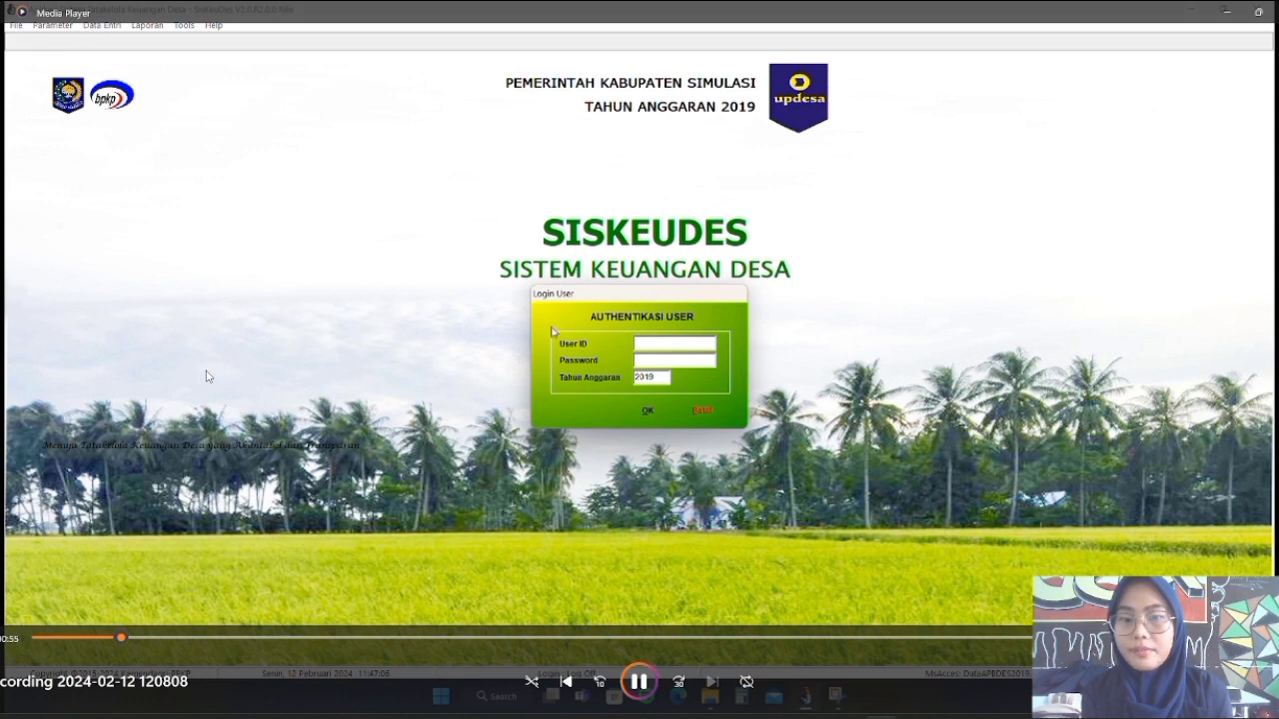
pyautogui.click(198, 636)
pyautogui.click(219, 637)
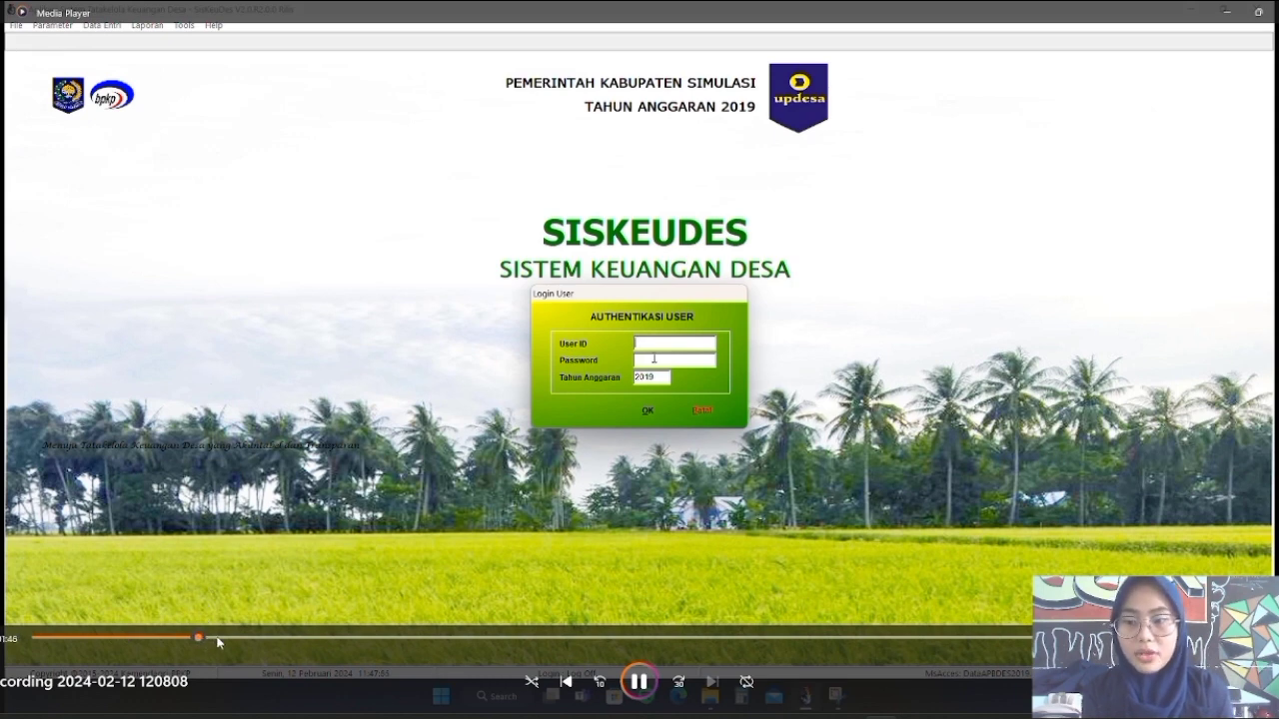
pyautogui.press('space')
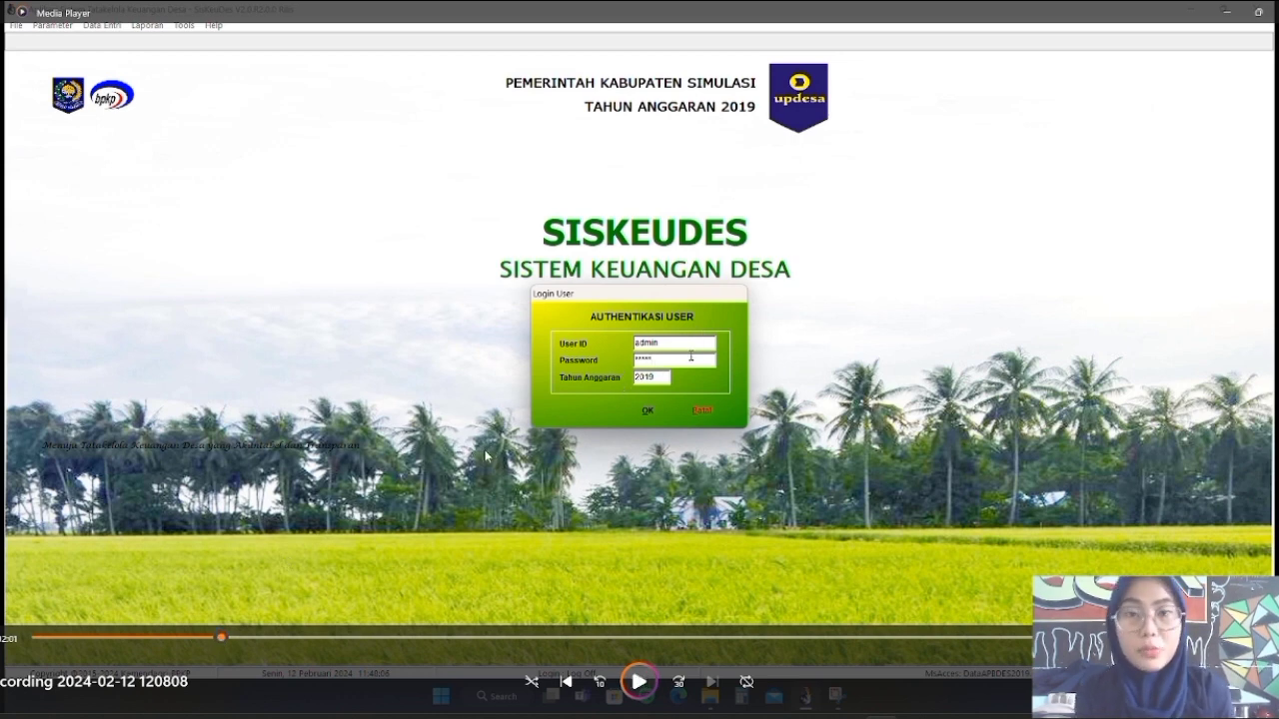
pyautogui.click(382, 488)
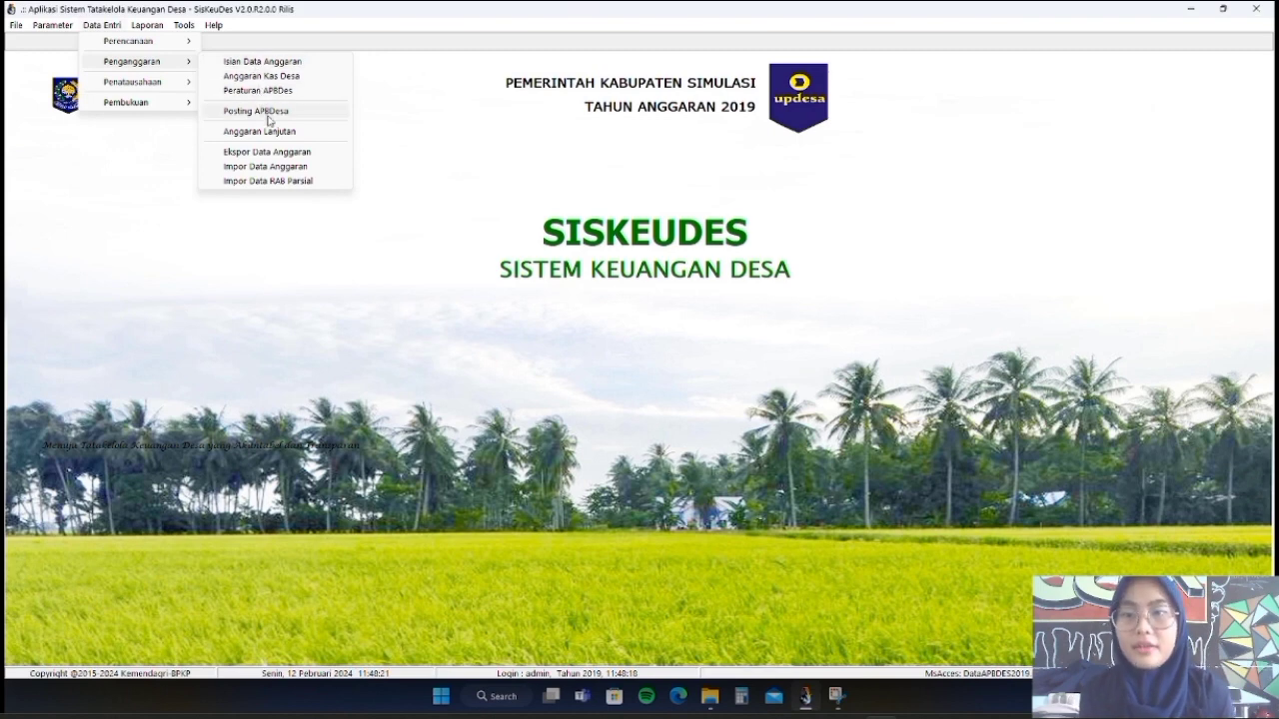
# Open the APBDes posting window and pick the village whose budget is posted
pyautogui.click(266, 120)
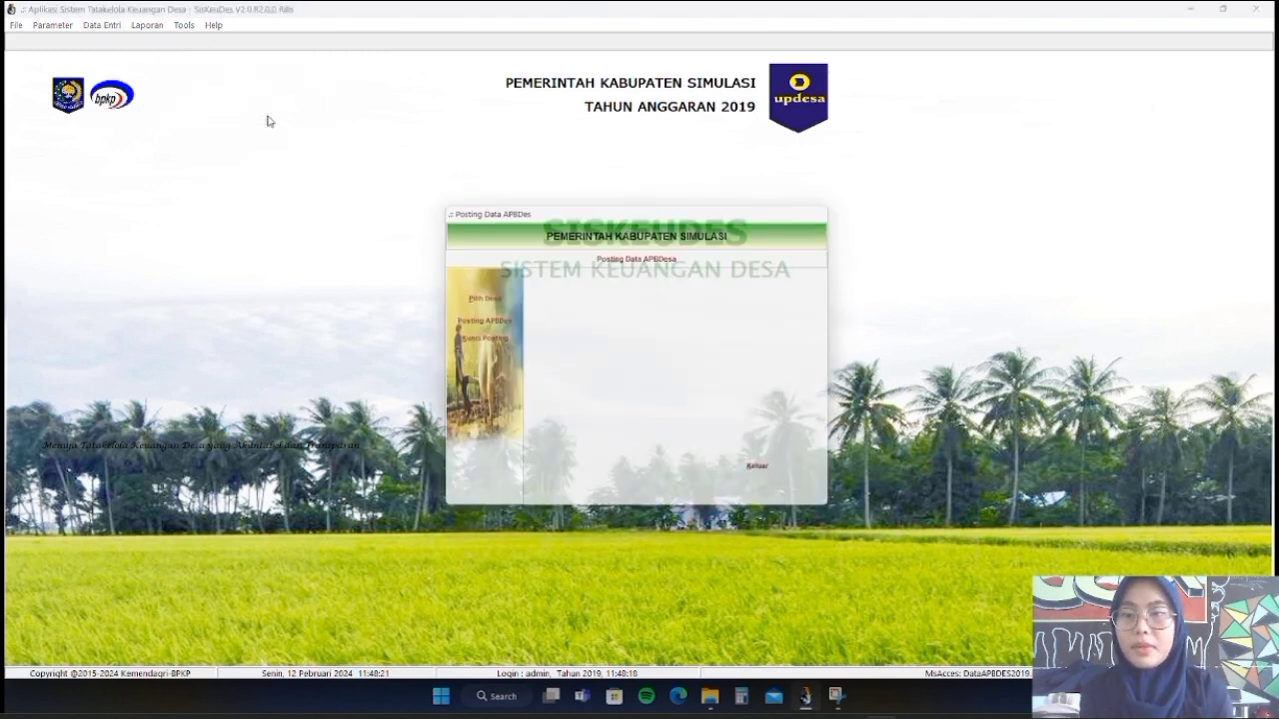
pyautogui.click(474, 298)
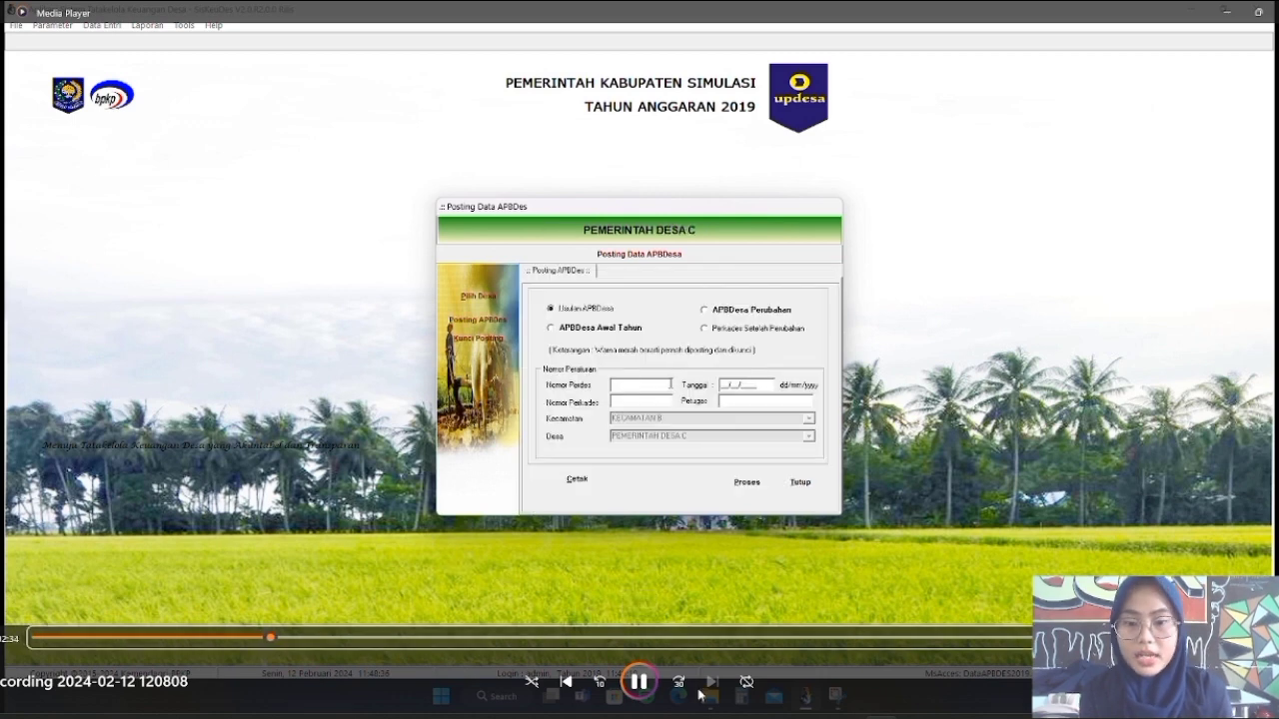
pyautogui.click(642, 684)
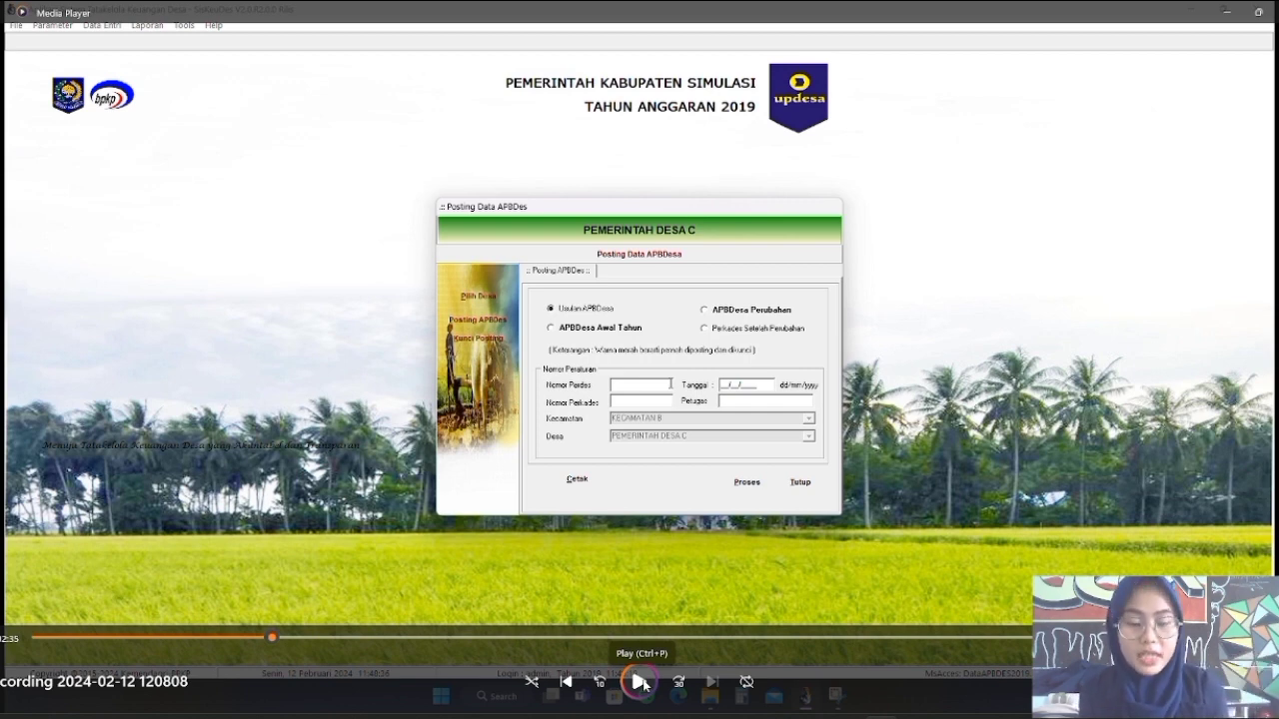
pyautogui.click(641, 683)
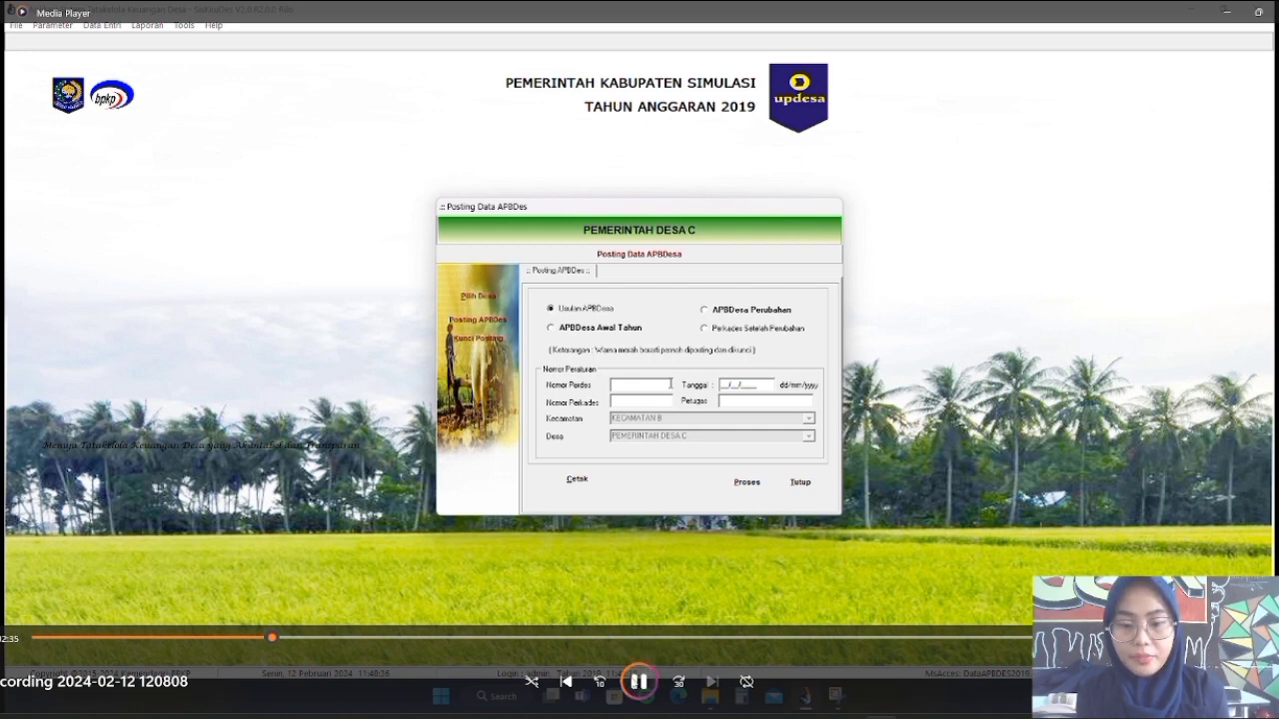
# Skip through the APBDesa Awal Tahun, Perdes 01 and 01/04/2019 entries to the posting confirmation
pyautogui.click(305, 637)
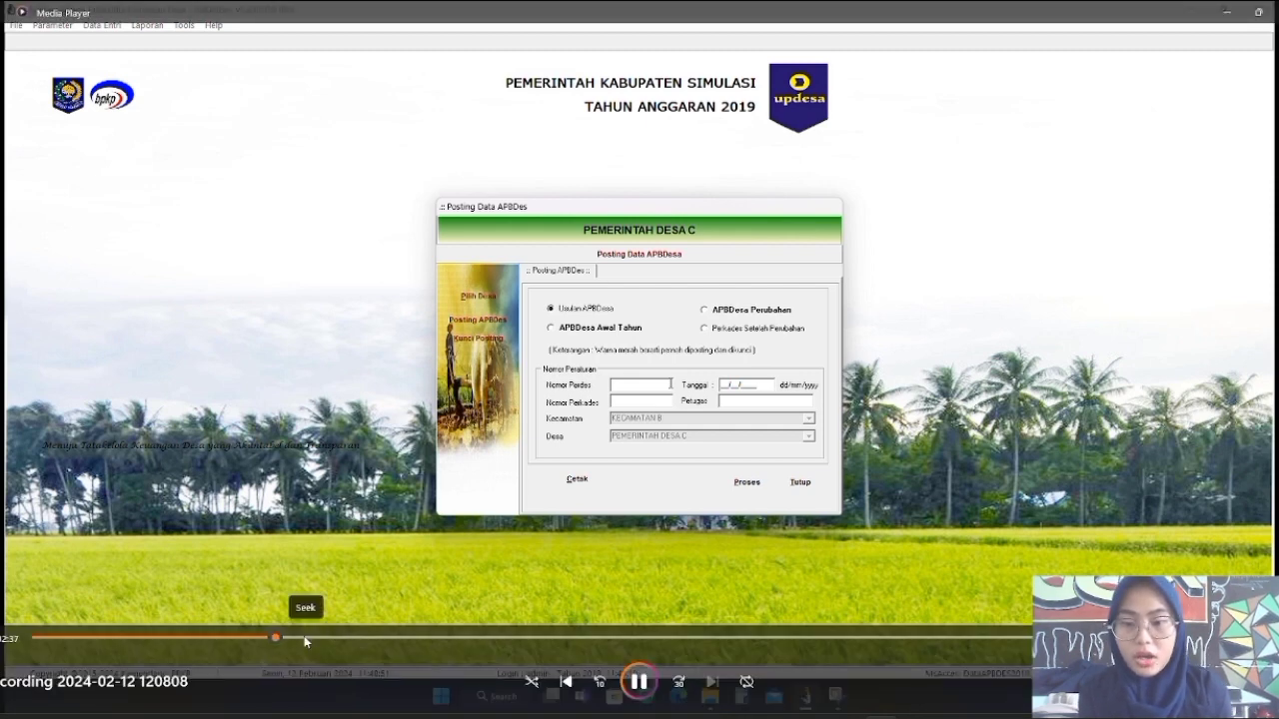
pyautogui.click(326, 637)
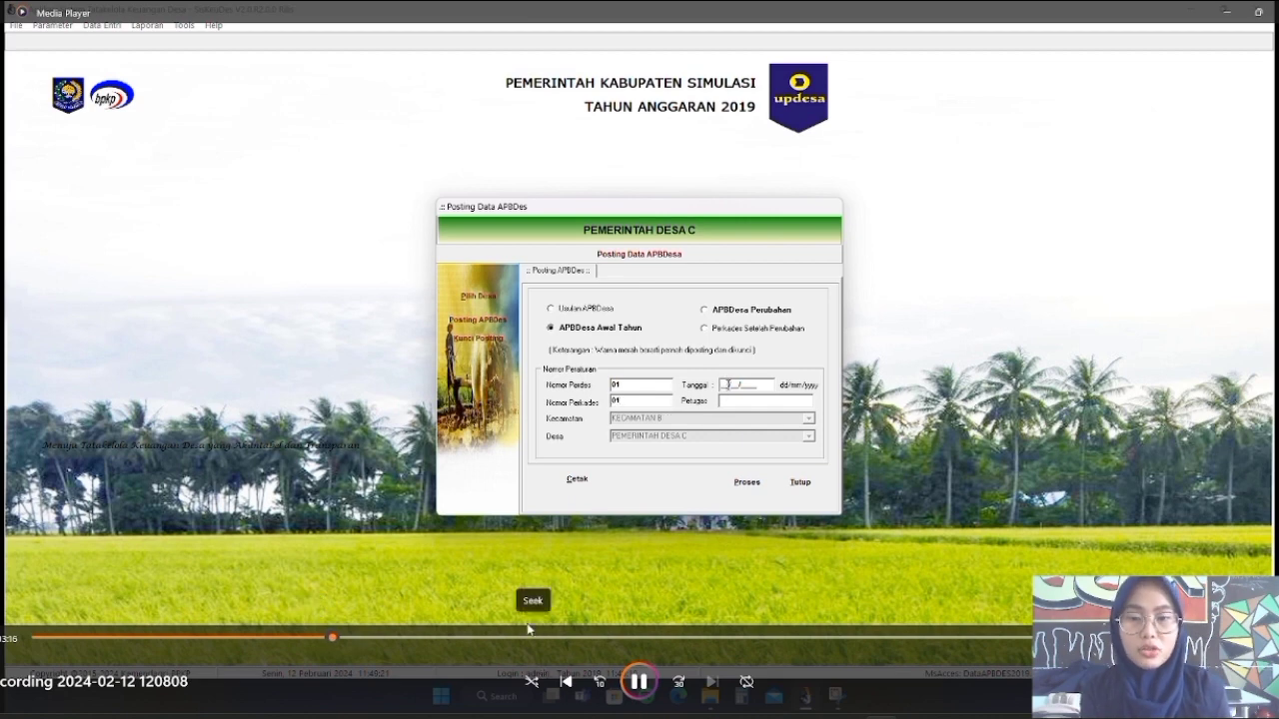
pyautogui.click(364, 636)
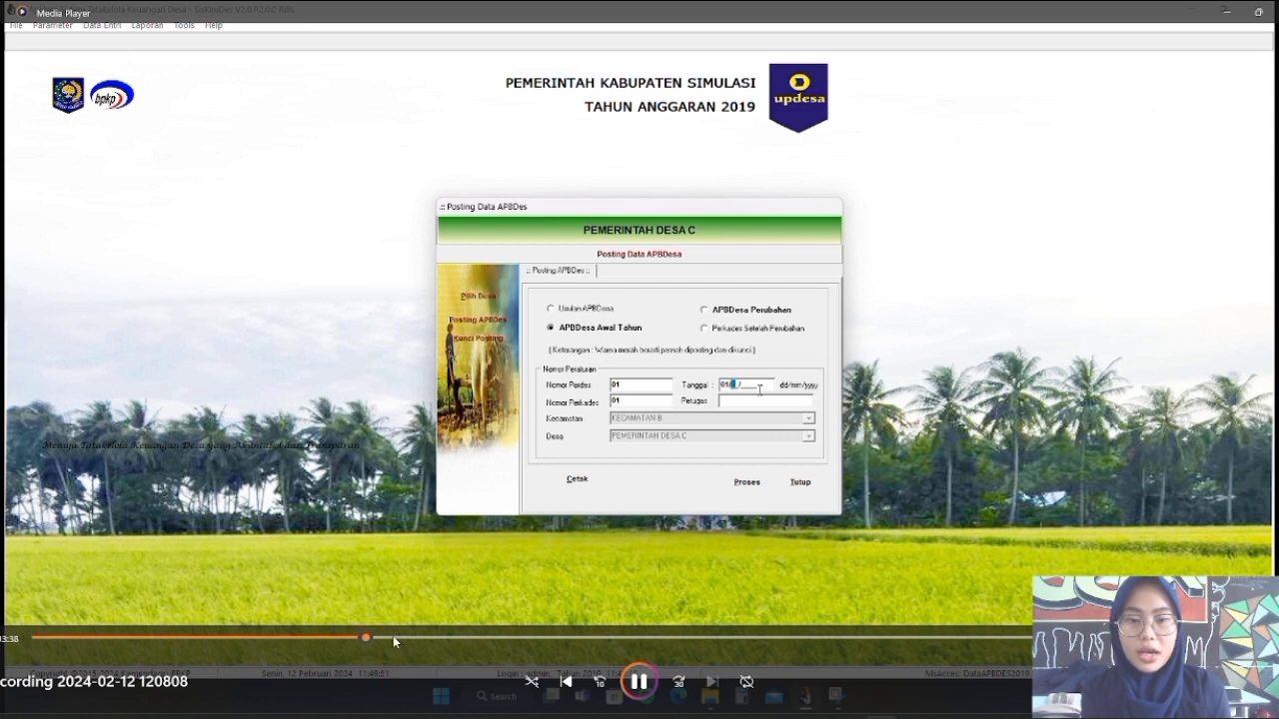
pyautogui.click(427, 637)
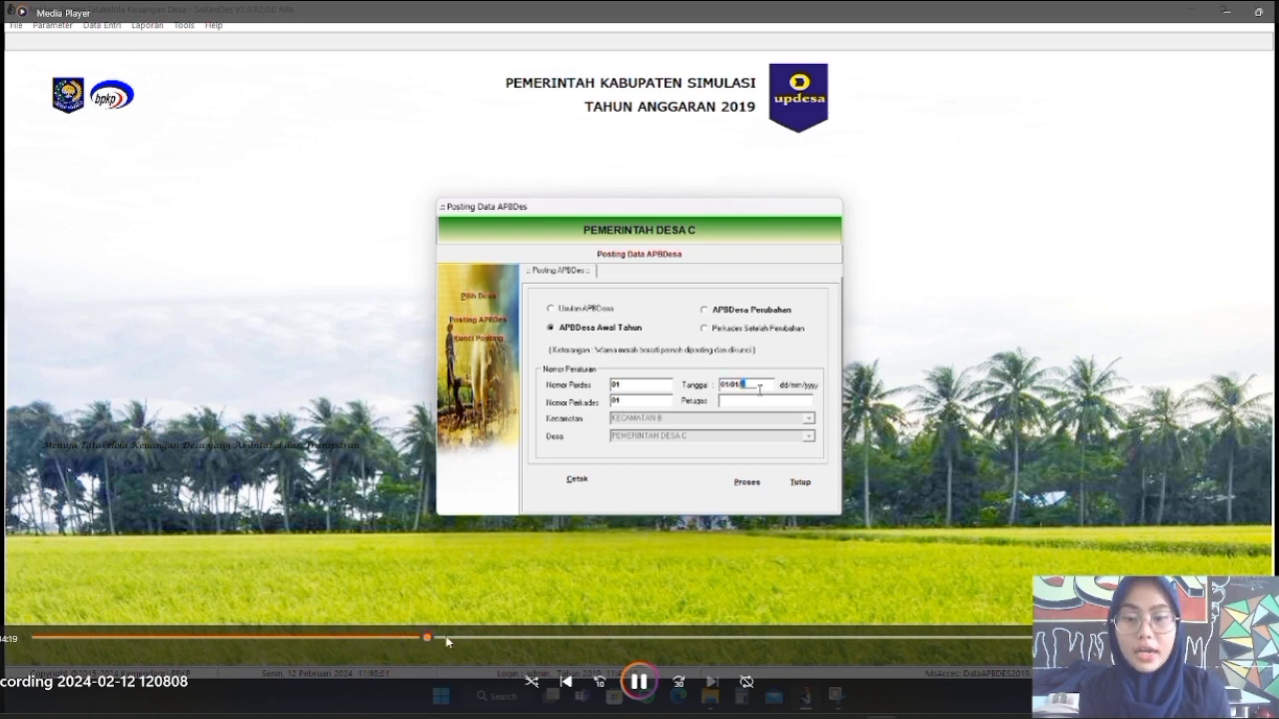
pyautogui.click(449, 636)
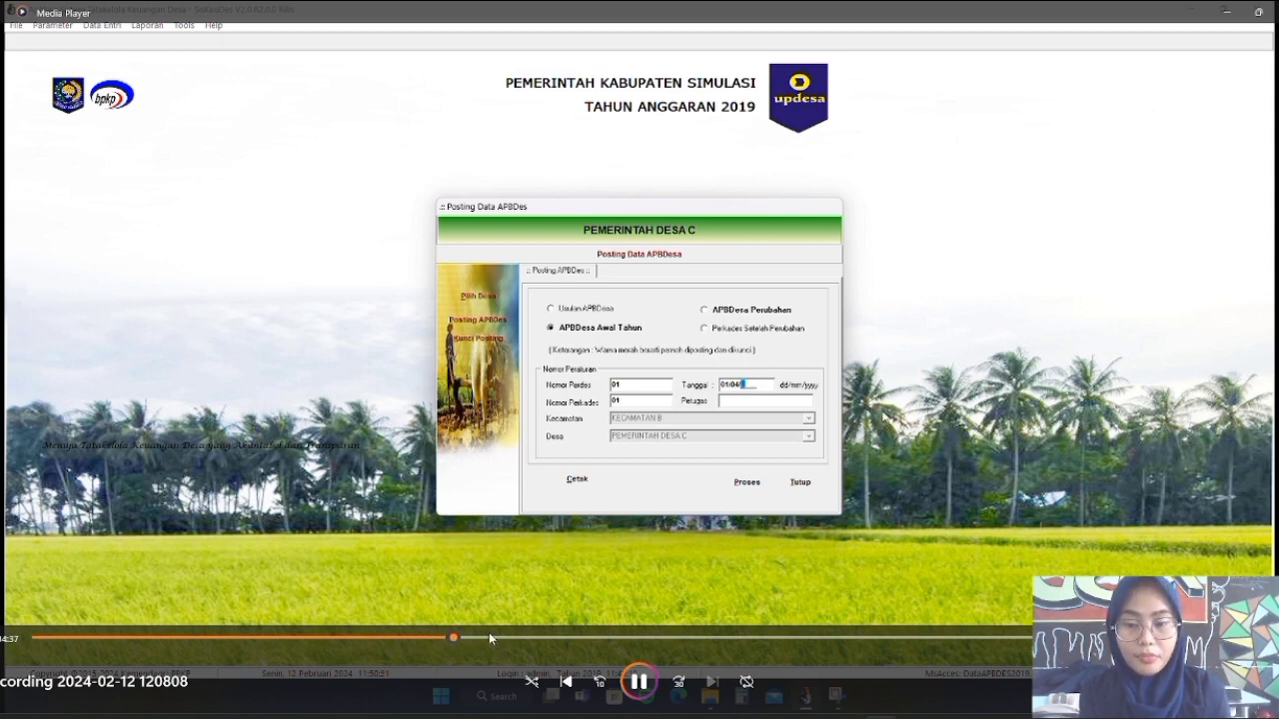
pyautogui.click(489, 637)
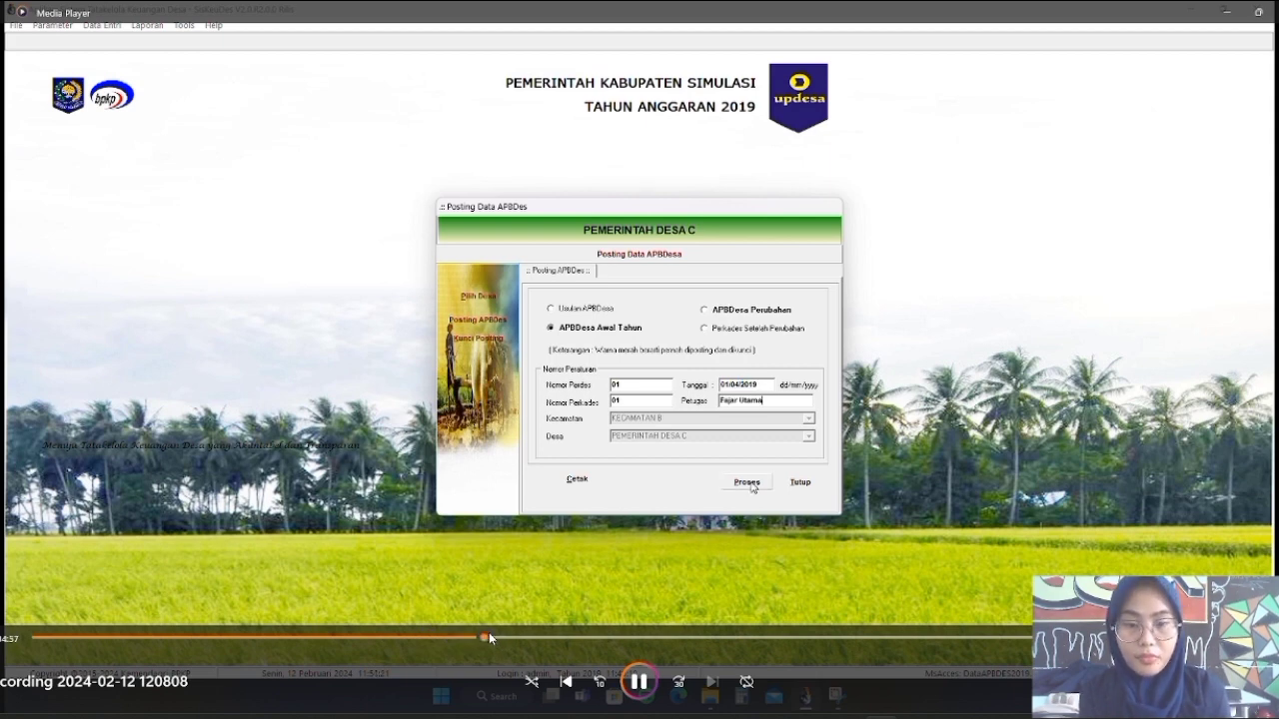
pyautogui.click(640, 687)
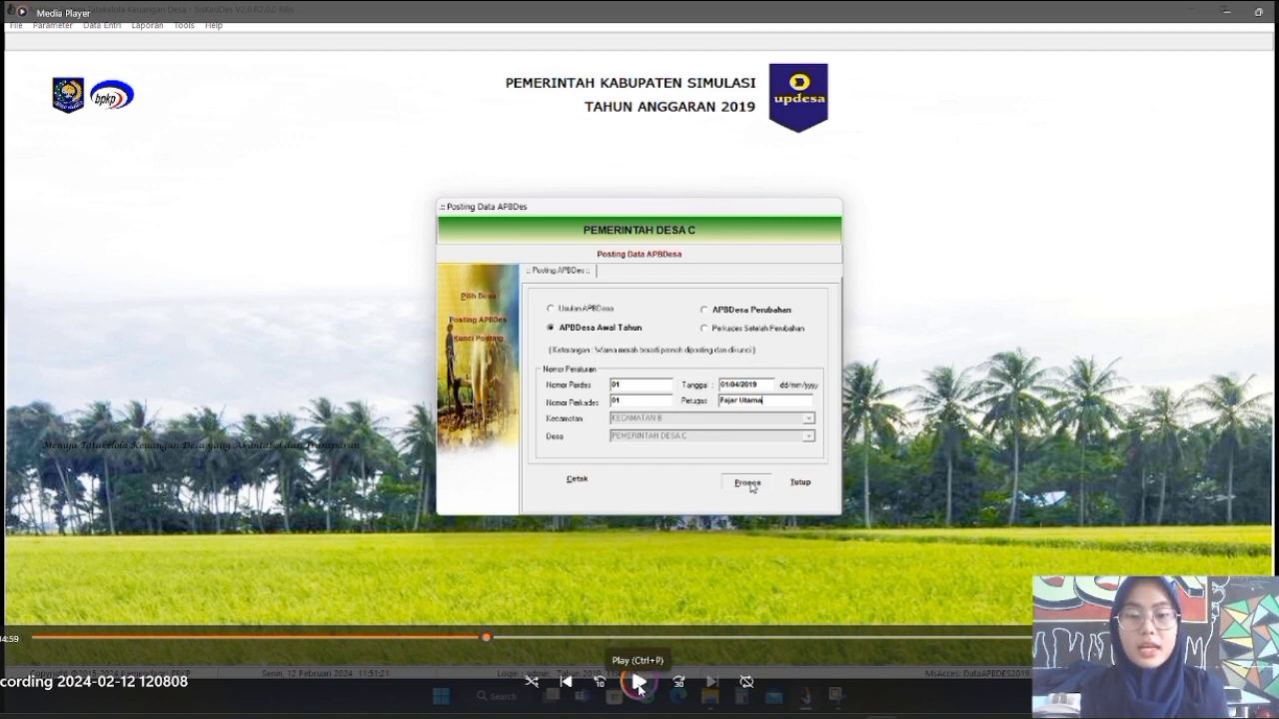
pyautogui.click(639, 687)
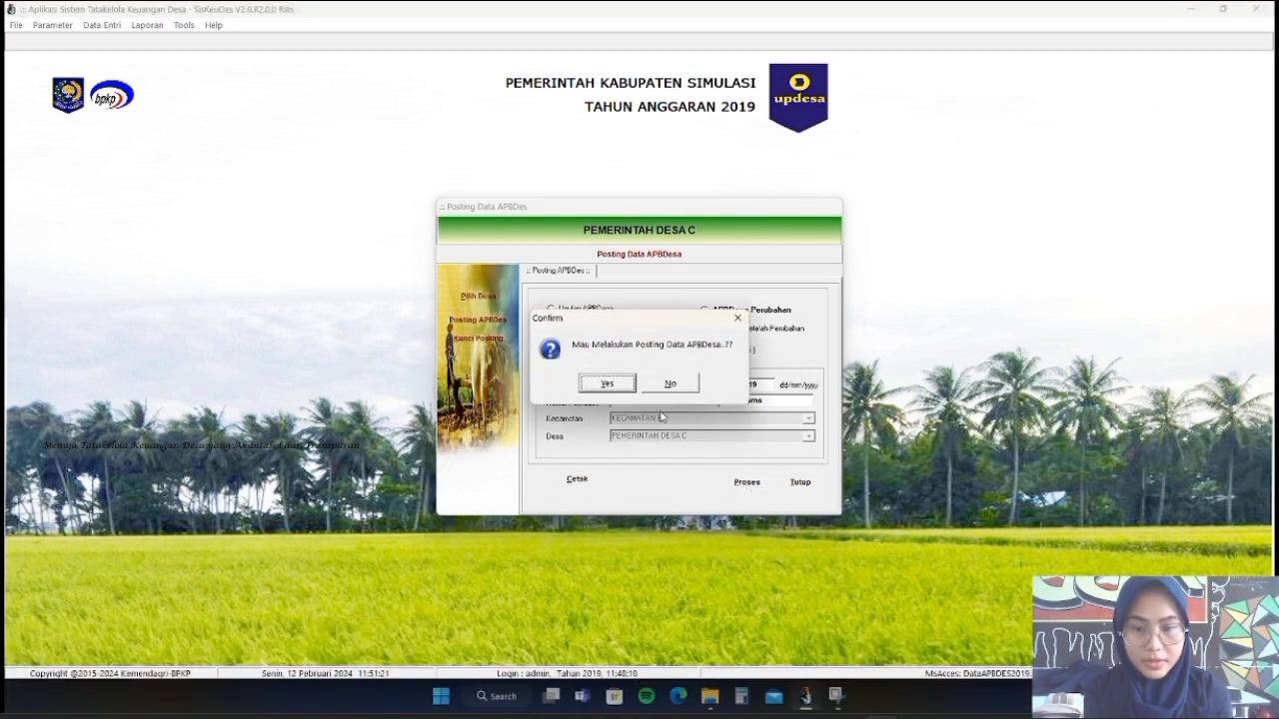
# Play through Pemerintah Desa C's initial-year APBDes posting, pausing at its success message
pyautogui.moveTo(612, 579)
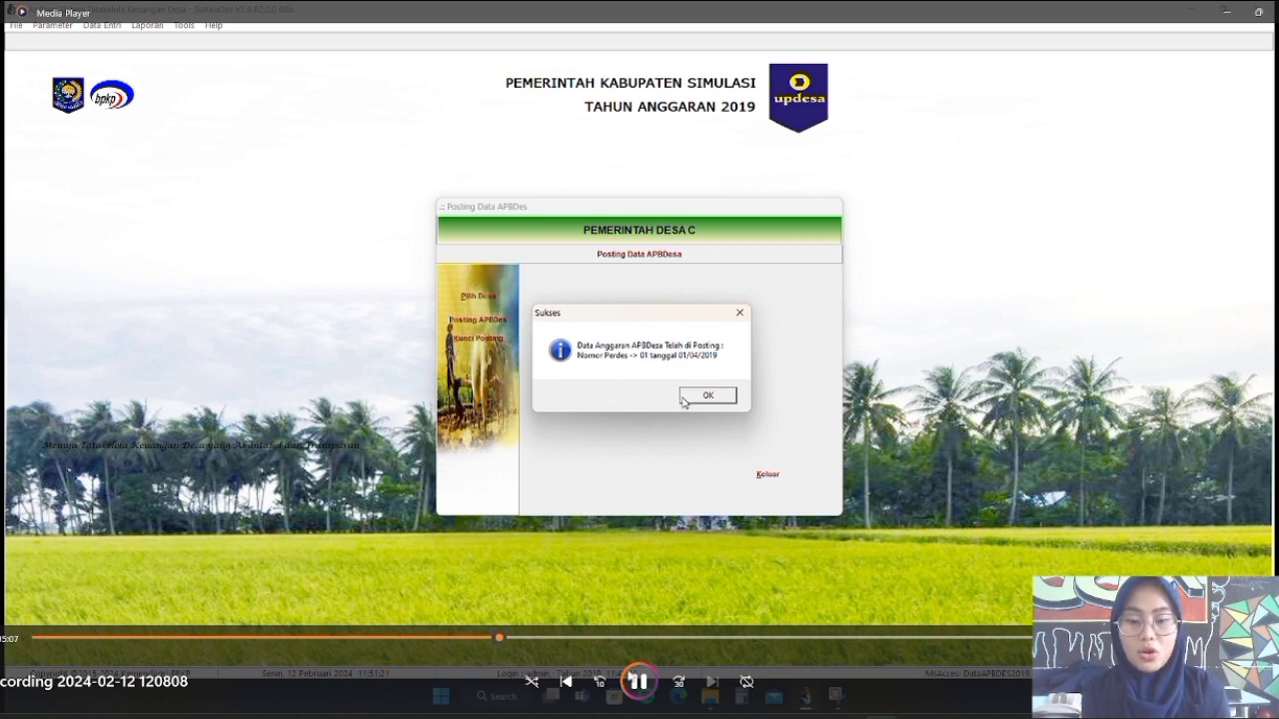
pyautogui.click(637, 679)
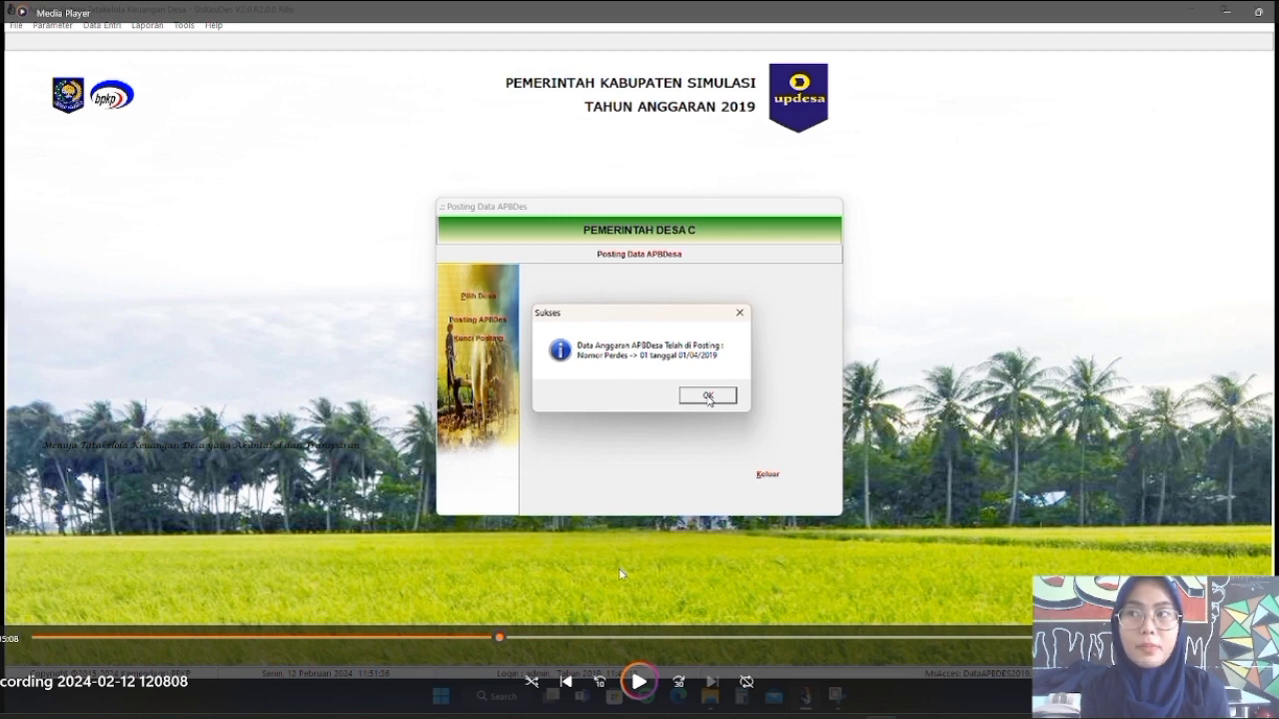
pyautogui.click(630, 683)
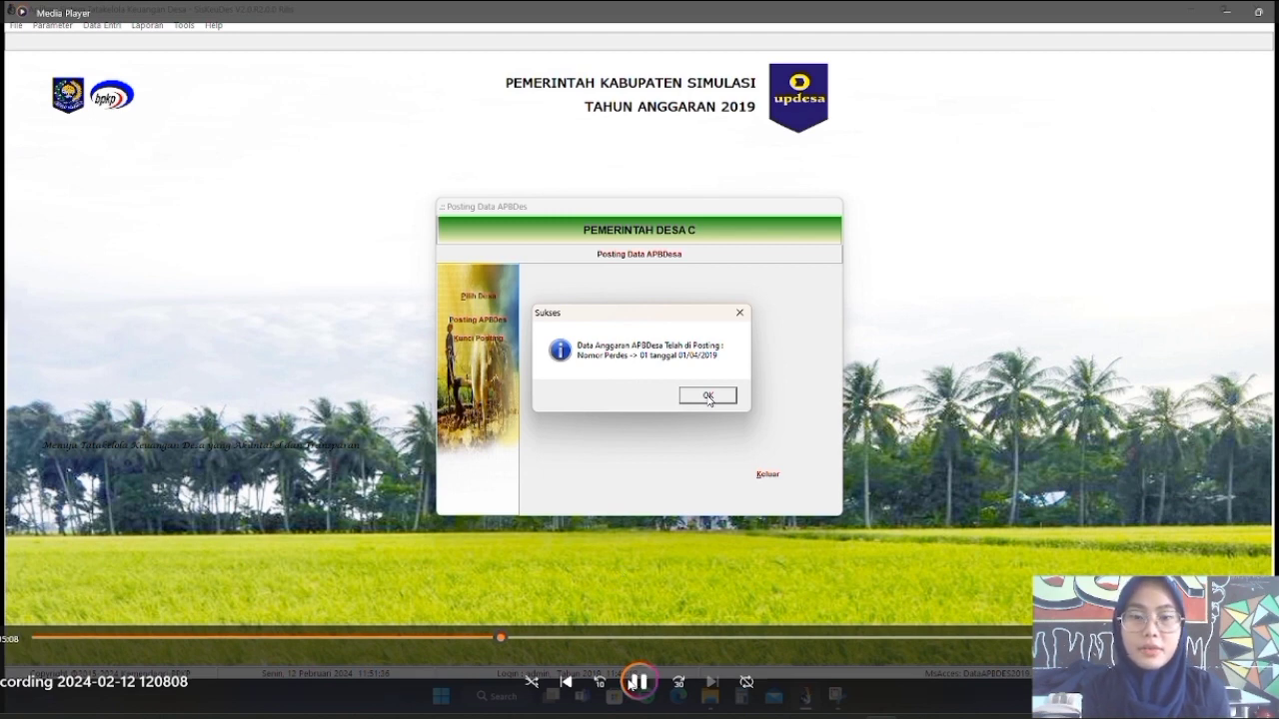
pyautogui.moveTo(633, 658)
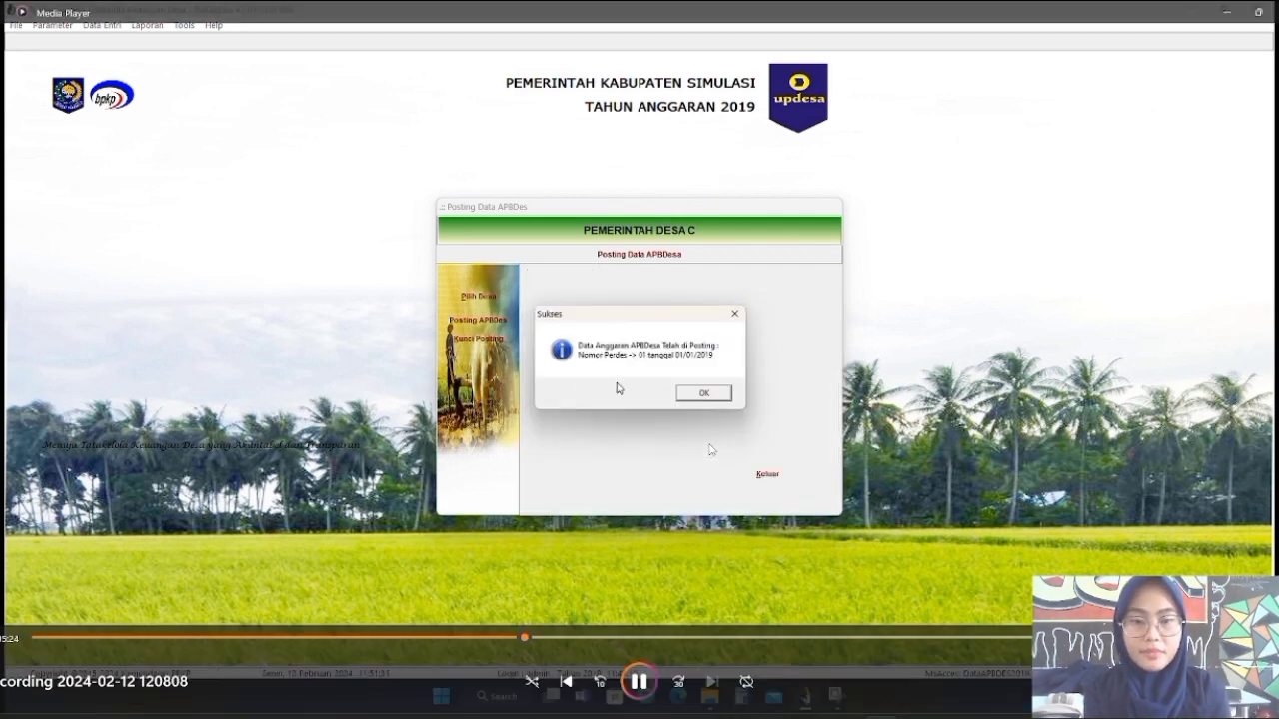
pyautogui.click(643, 685)
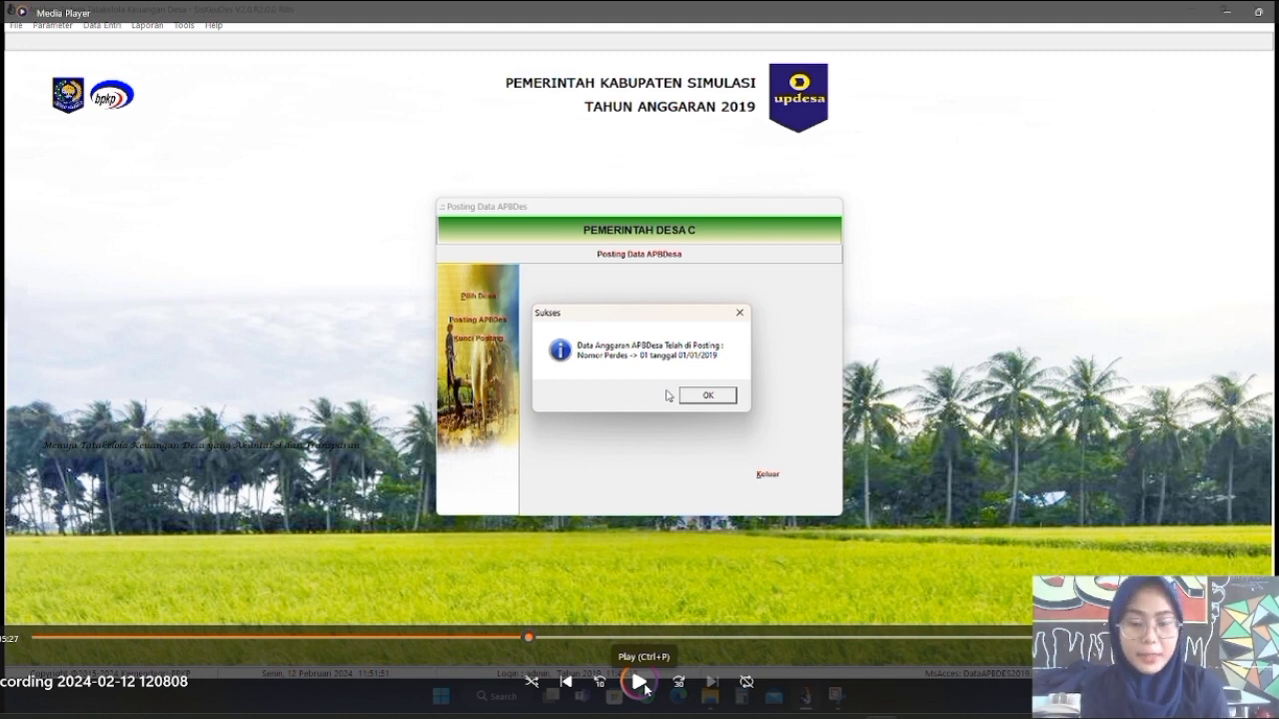
pyautogui.click(642, 684)
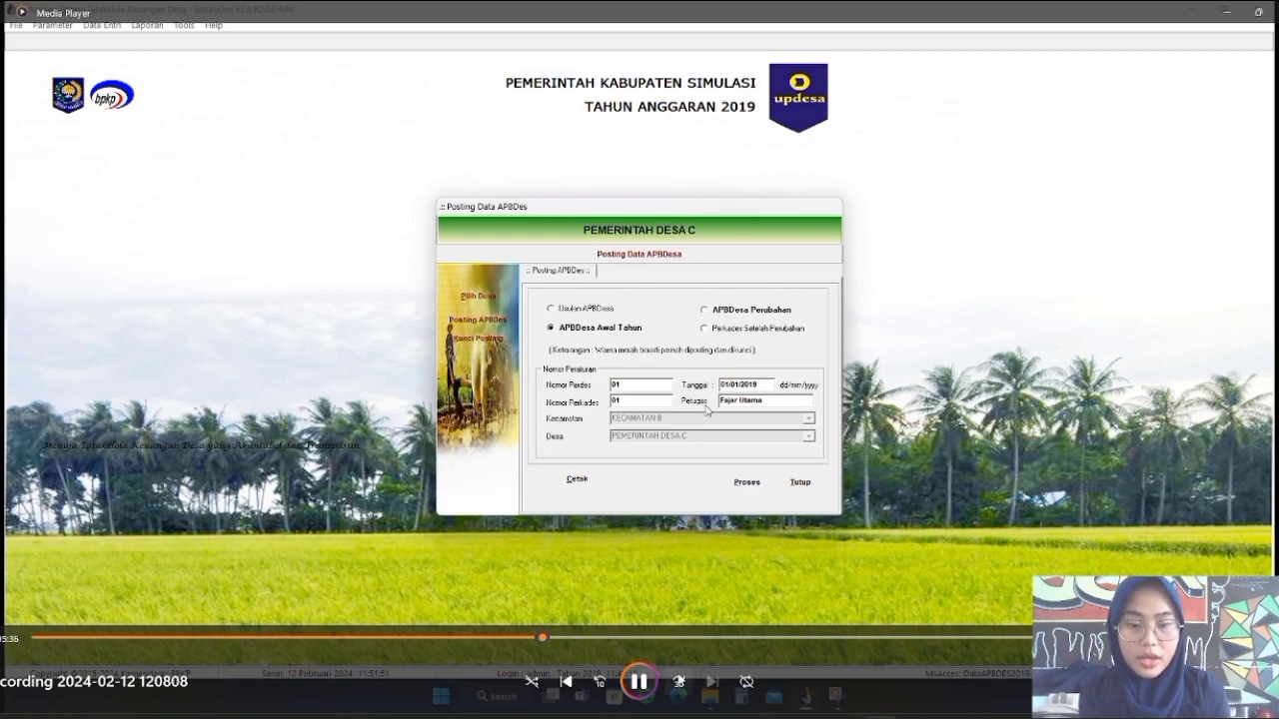
# Advance the recording through the logout confirmation to the village user's 2019 login
pyautogui.click(580, 637)
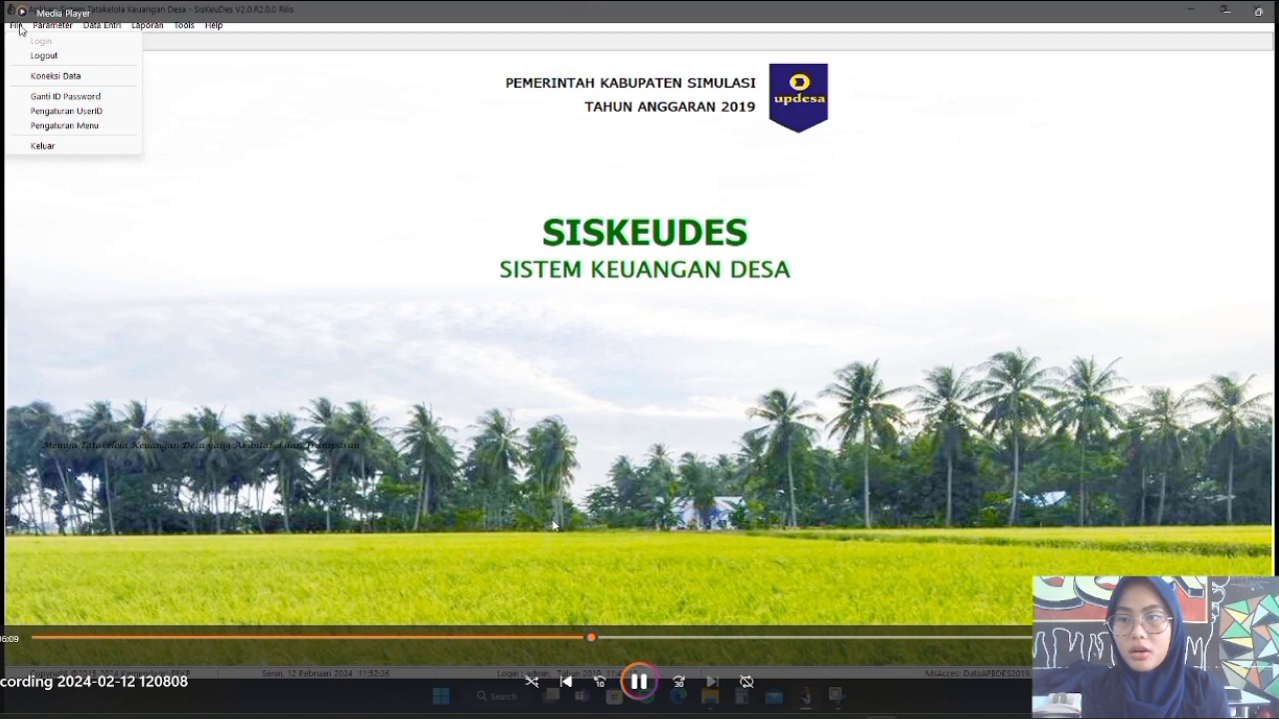
pyautogui.press('Right')
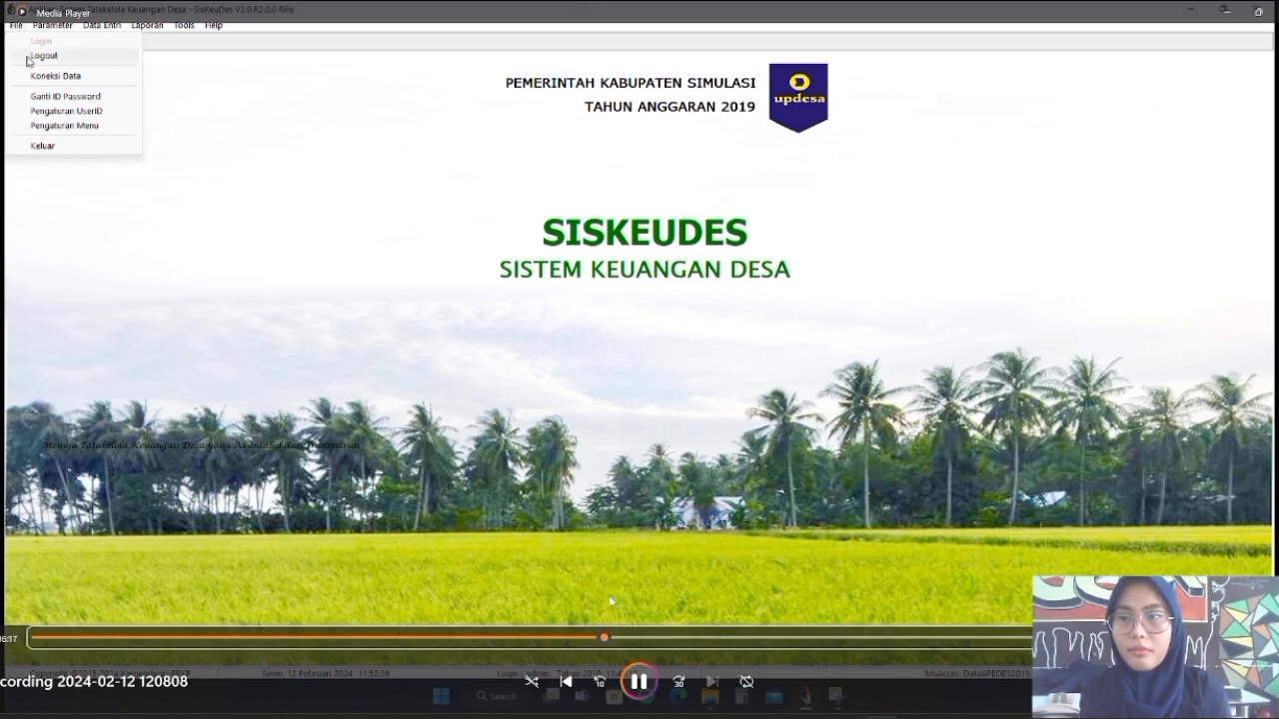
pyautogui.click(635, 683)
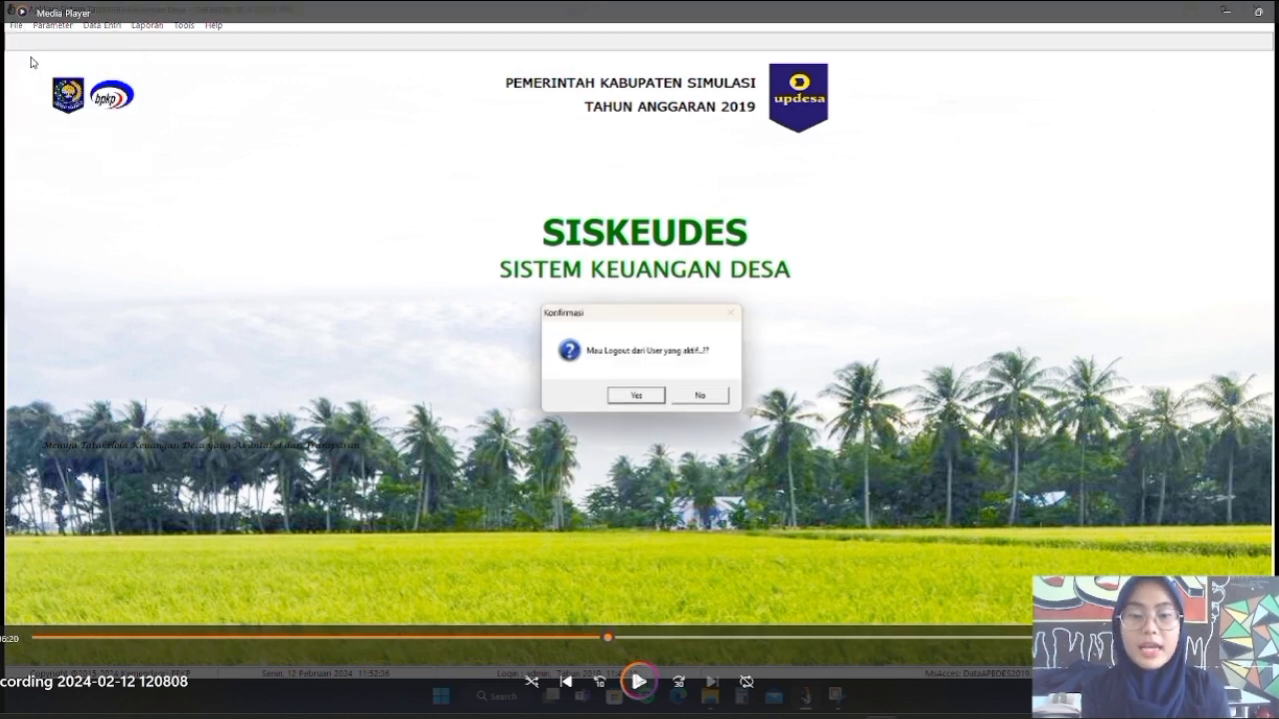
pyautogui.click(645, 691)
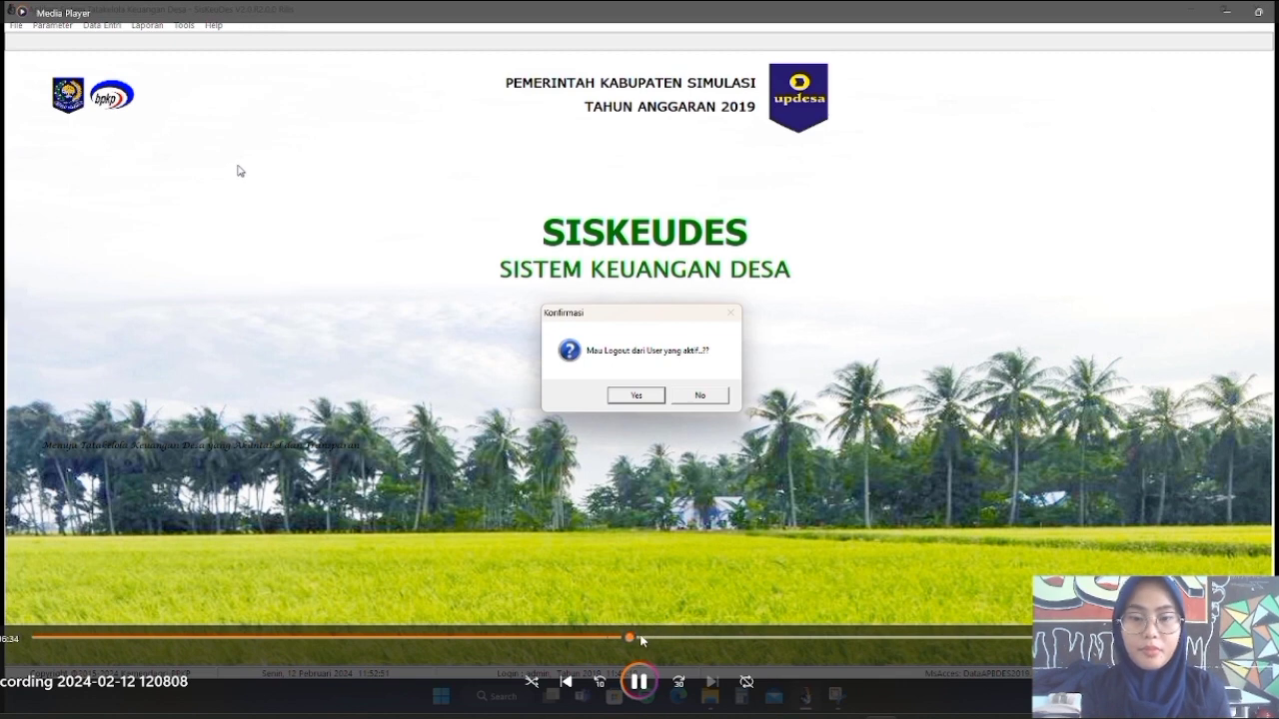
pyautogui.click(654, 638)
pyautogui.click(639, 681)
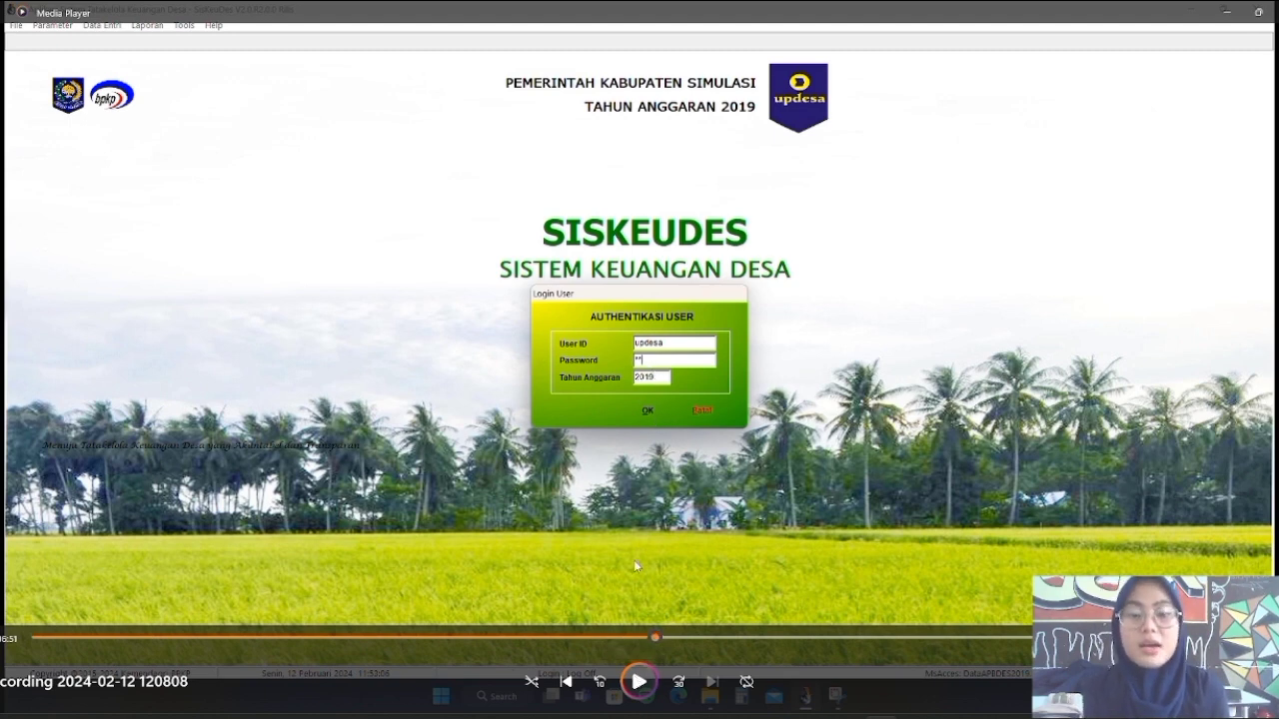
pyautogui.click(639, 680)
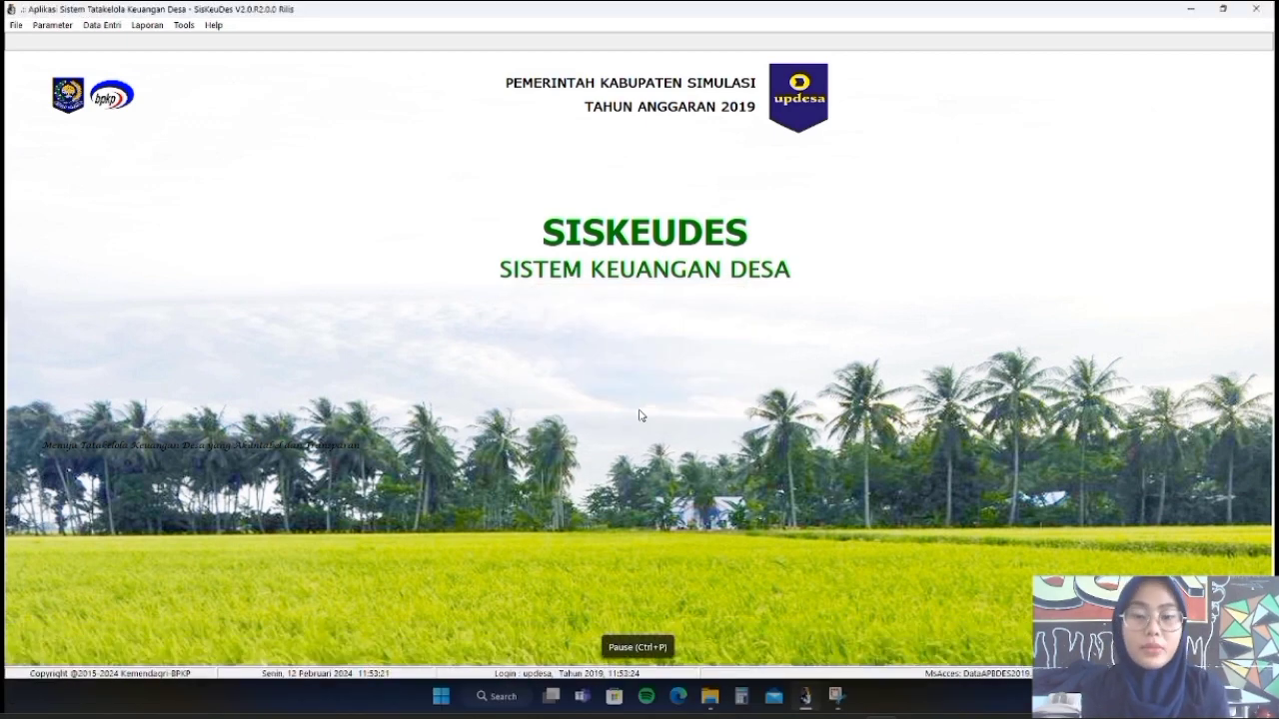
pyautogui.moveTo(612, 578)
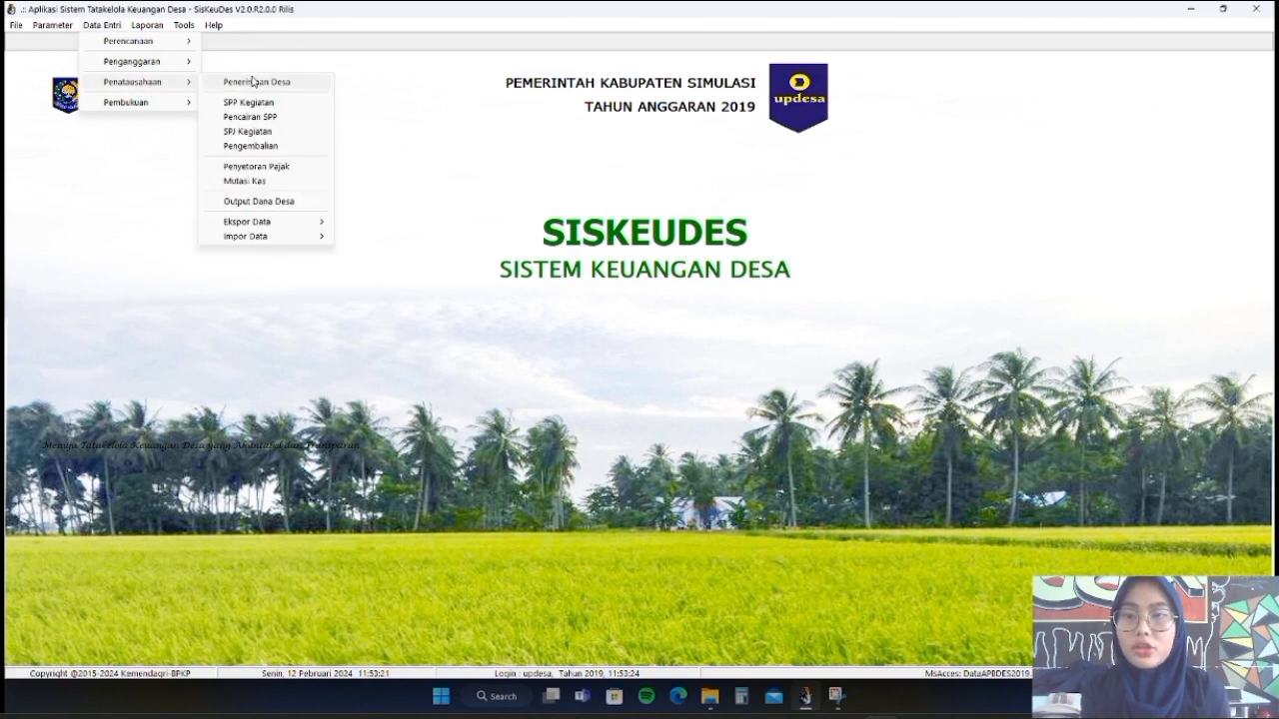
# Play the recording until Pemerintah Desa C's empty Penerimaan Tunai form appears
pyautogui.moveTo(694, 574)
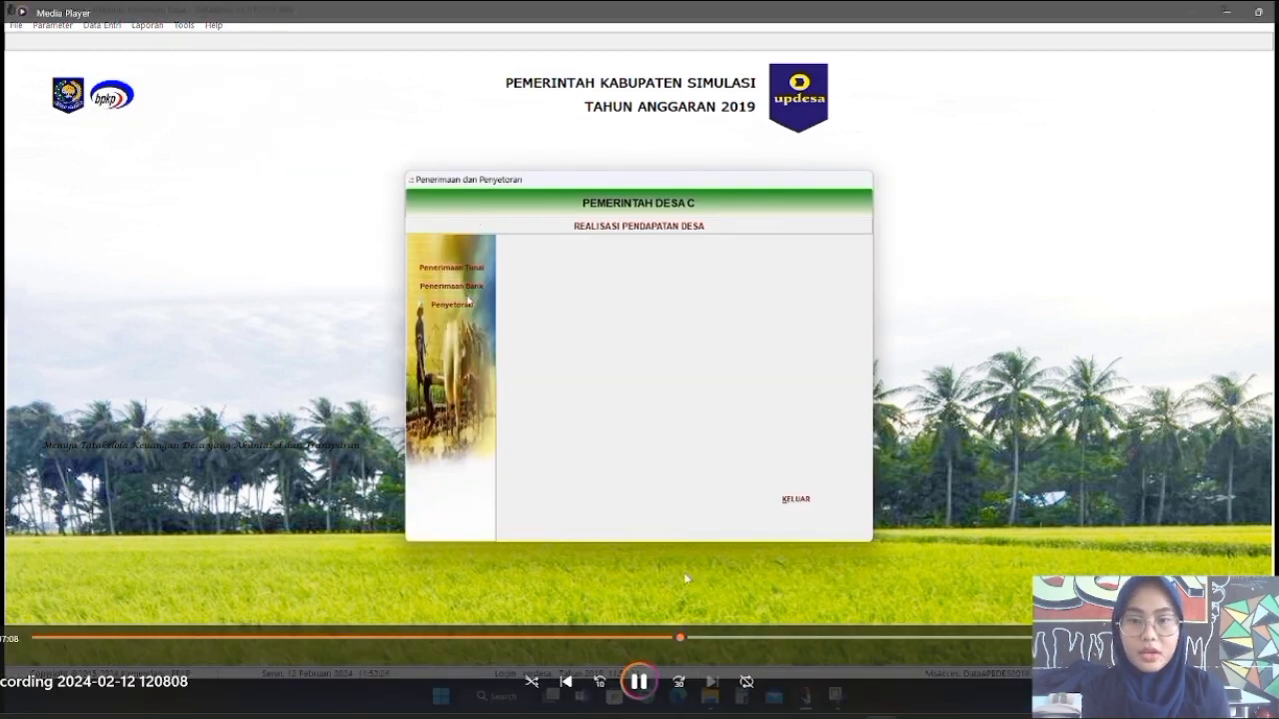
pyautogui.click(639, 682)
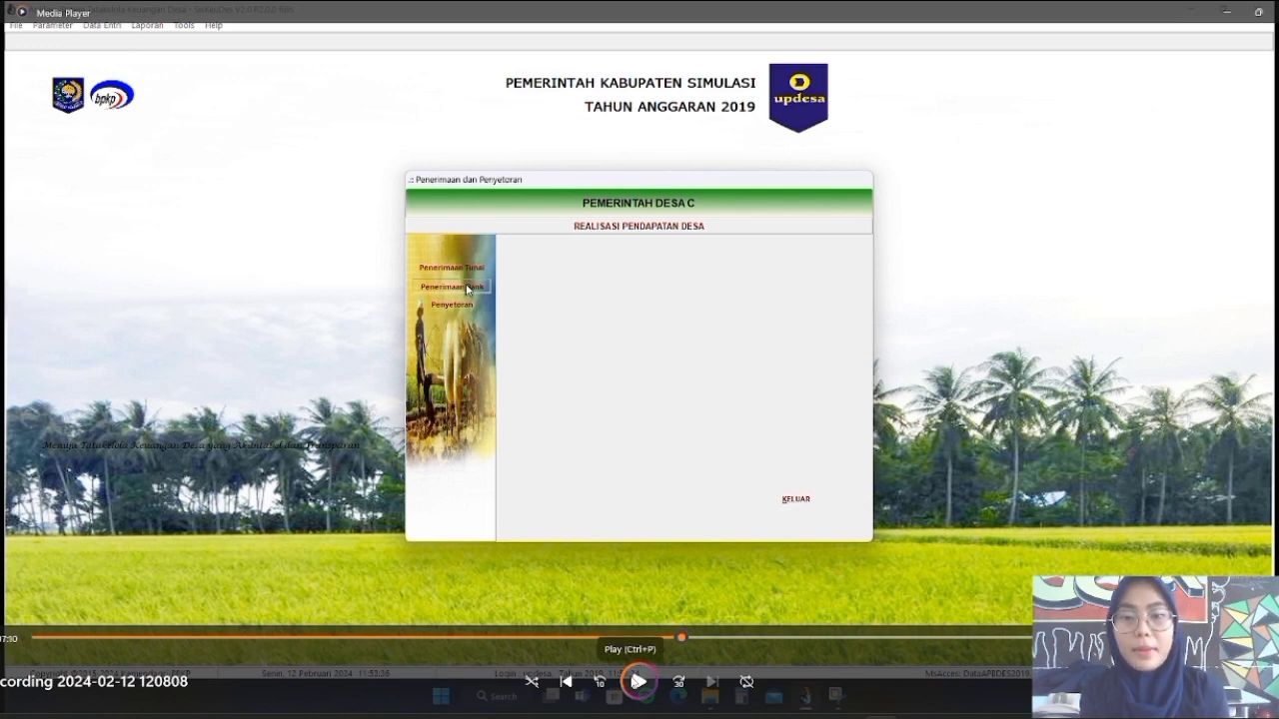
pyautogui.click(638, 681)
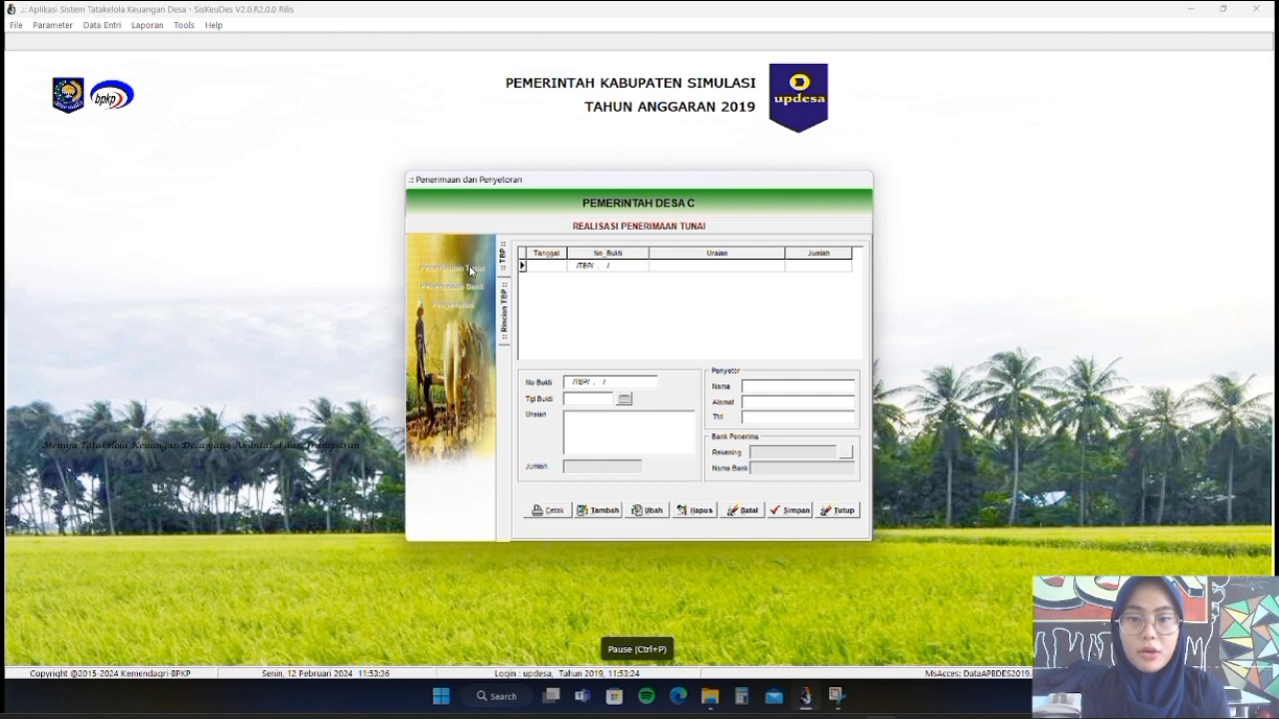
# Play the recording up to the new receipt number 0001/TBP/02.2001/2019 appearing
pyautogui.click(640, 684)
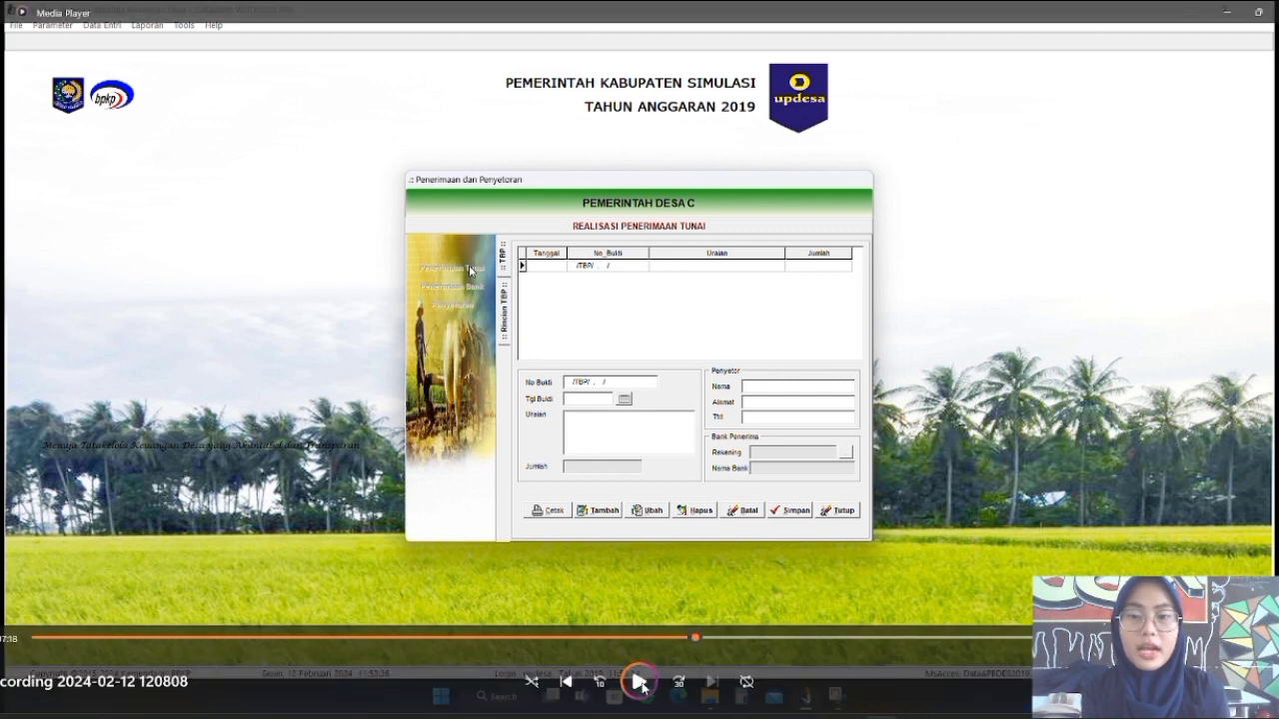
pyautogui.click(641, 684)
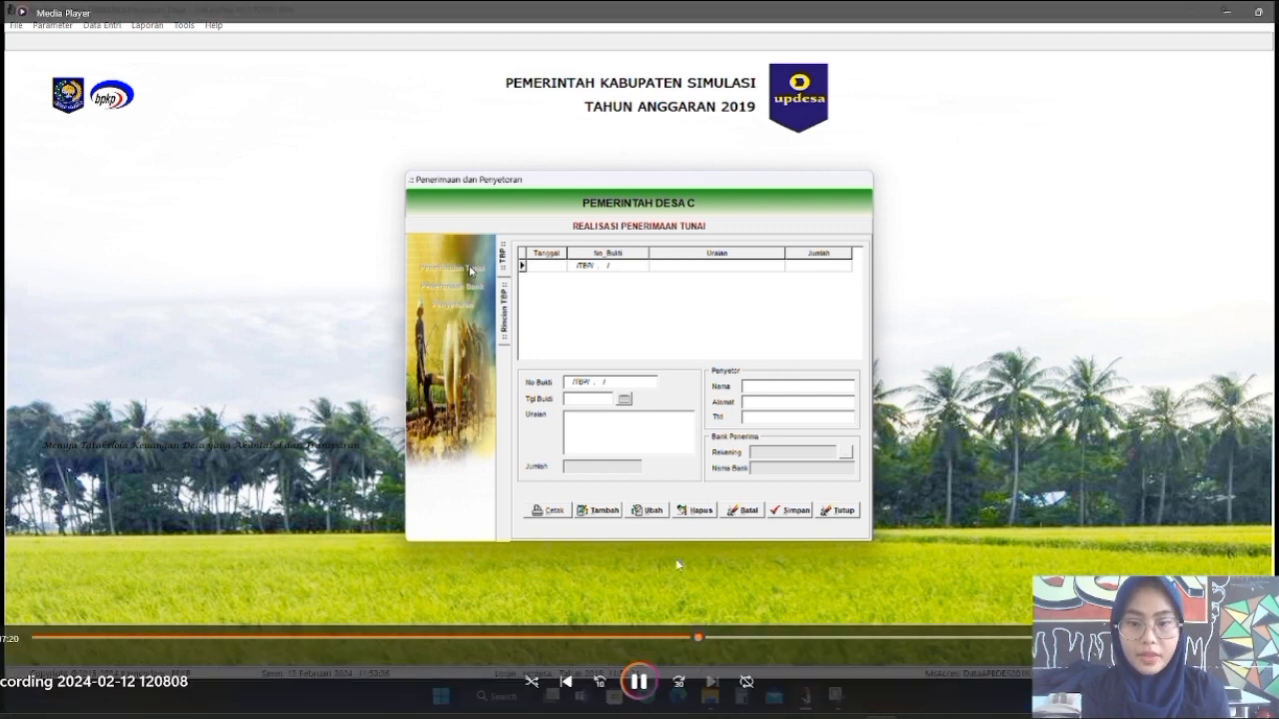
pyautogui.click(717, 639)
pyautogui.click(701, 638)
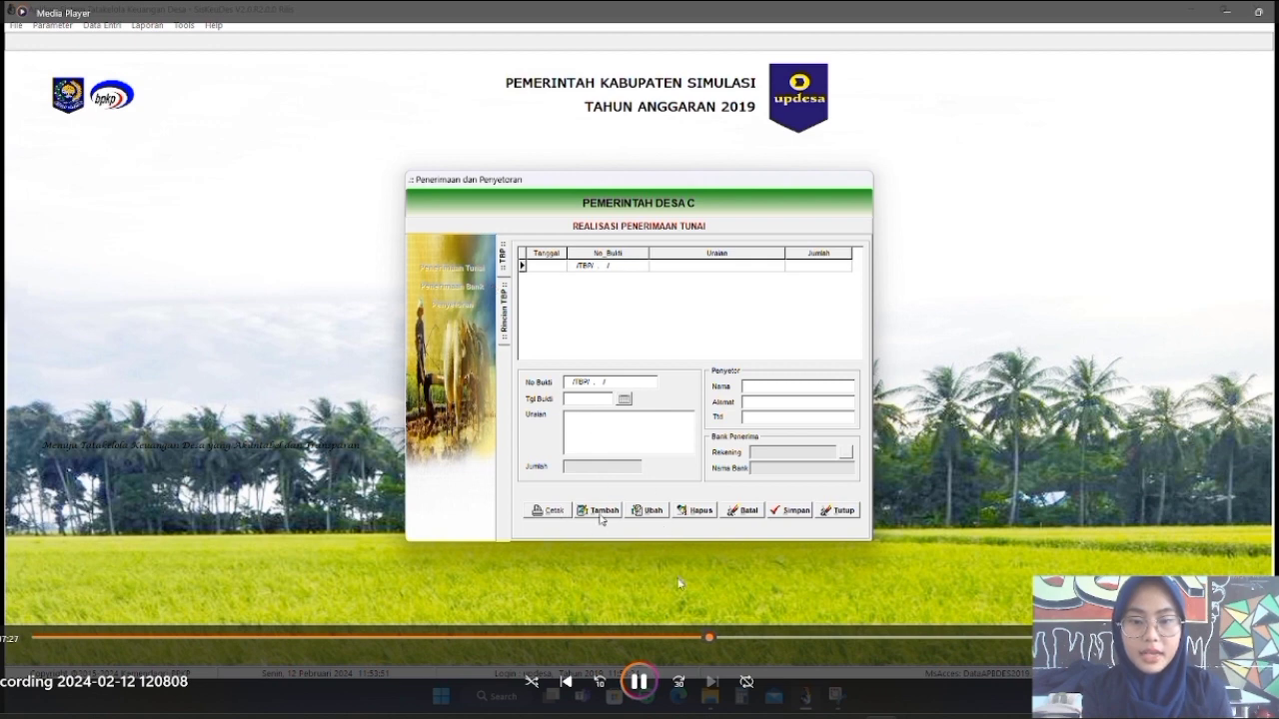
pyautogui.click(641, 681)
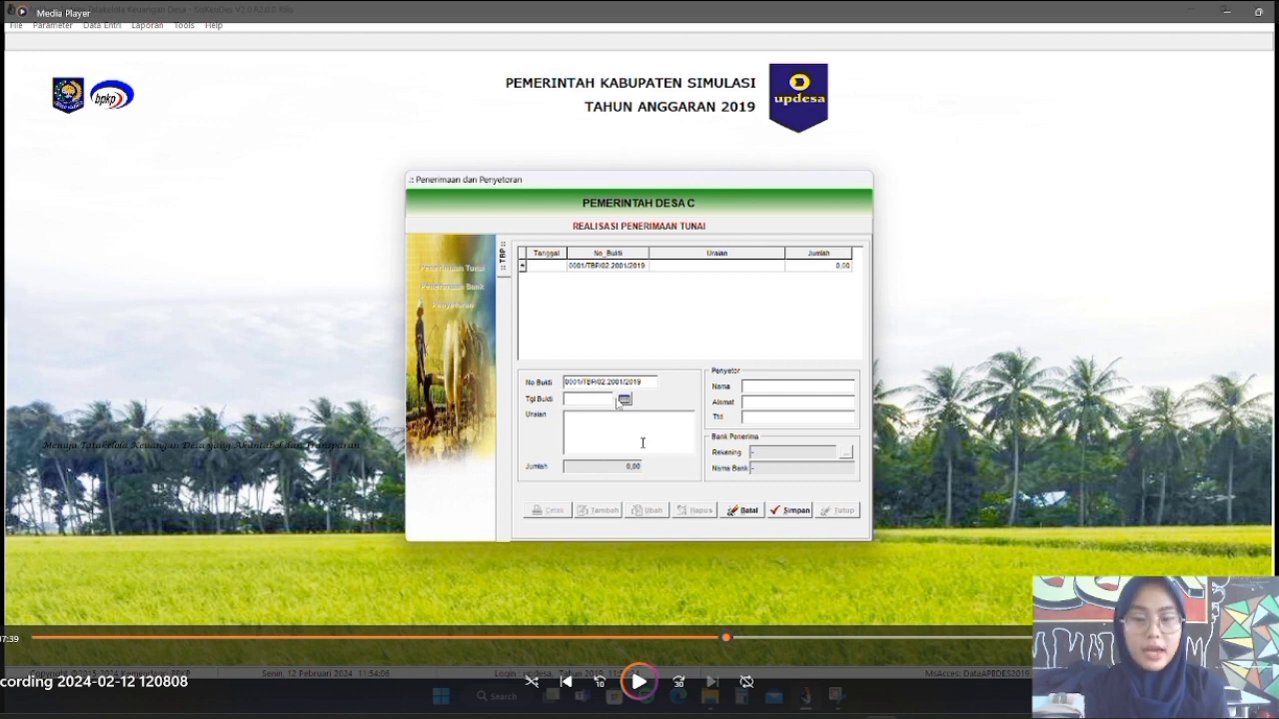
pyautogui.click(642, 685)
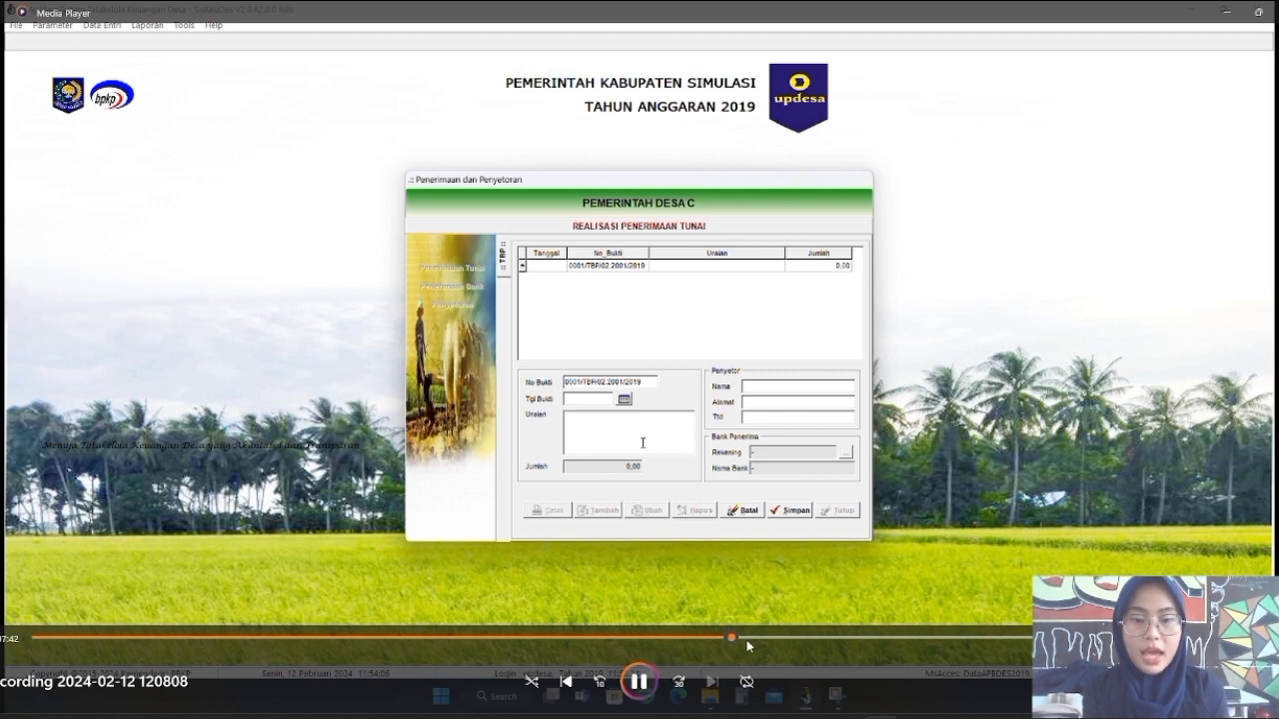
# Skip ahead to the completed receipt dated 12/01/2019 with depositor details filled
pyautogui.click(751, 637)
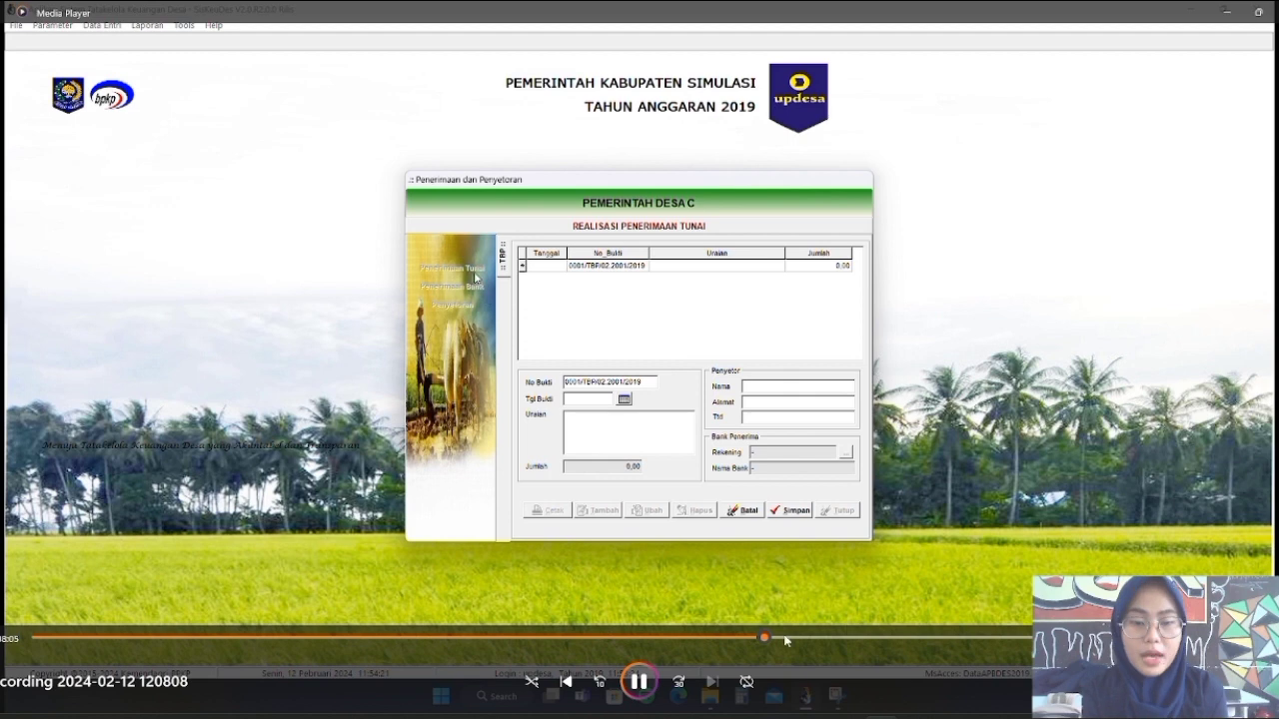
pyautogui.click(810, 638)
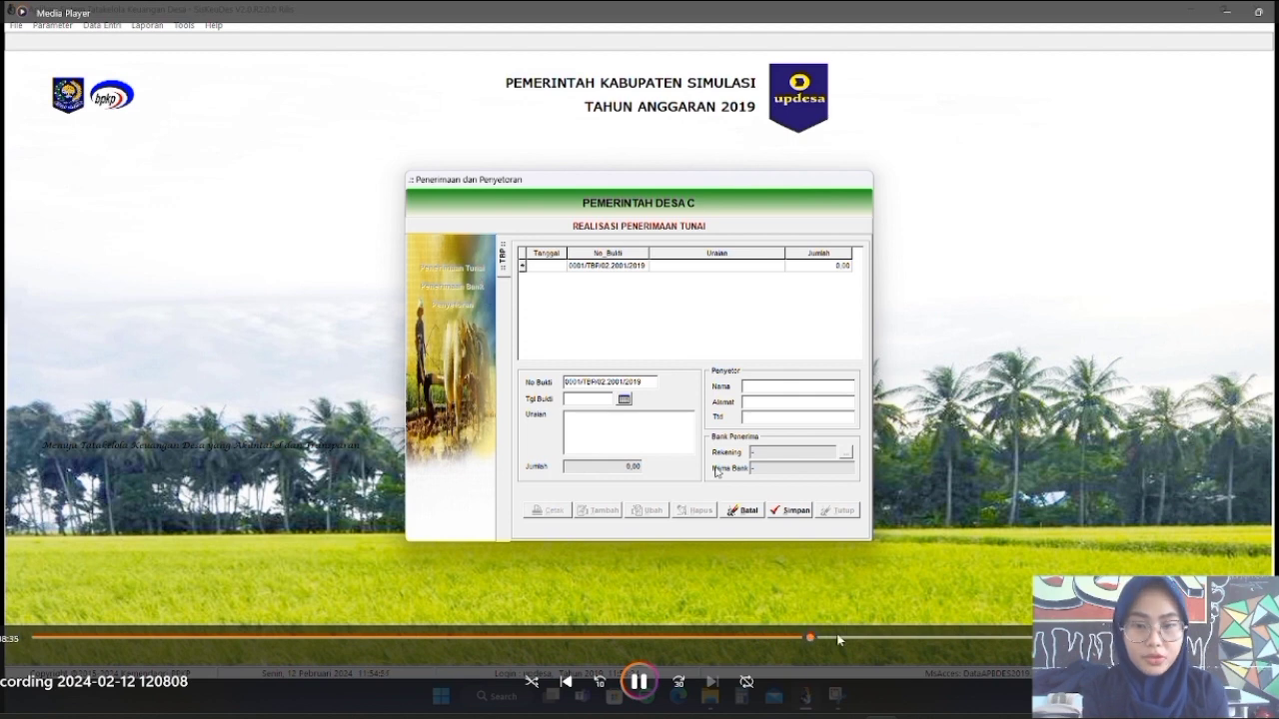
pyautogui.click(855, 637)
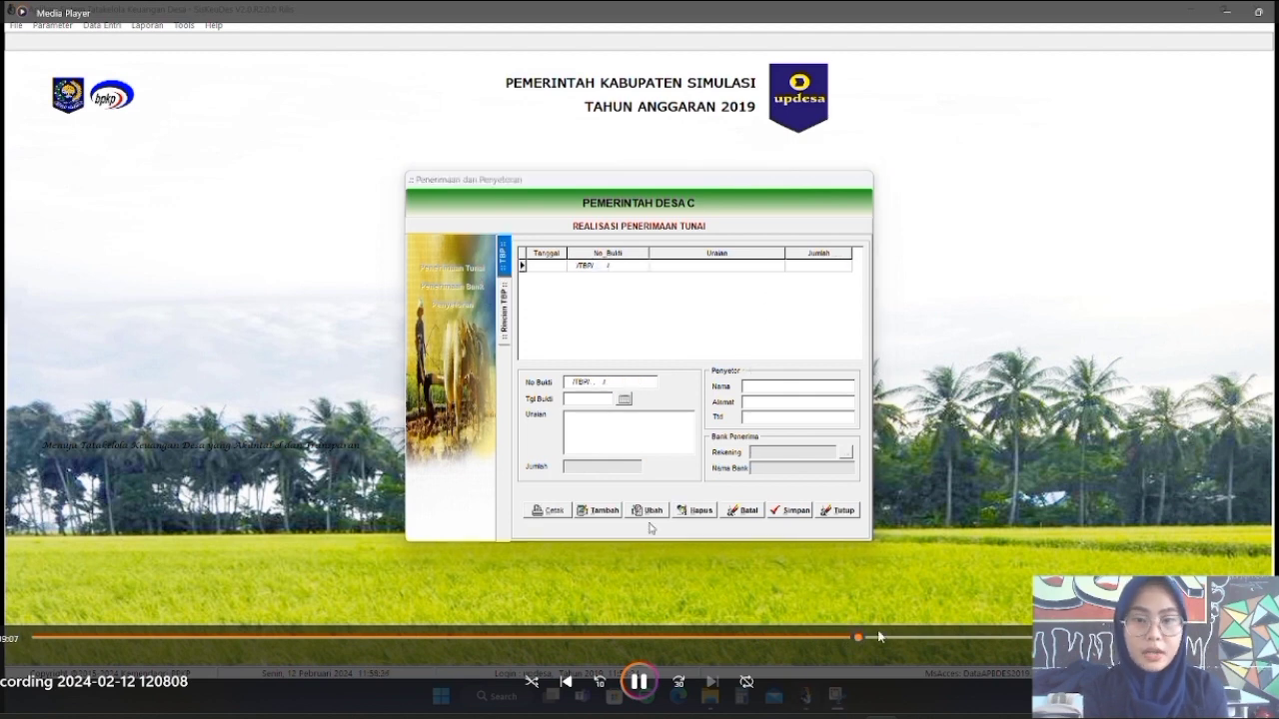
pyautogui.click(847, 637)
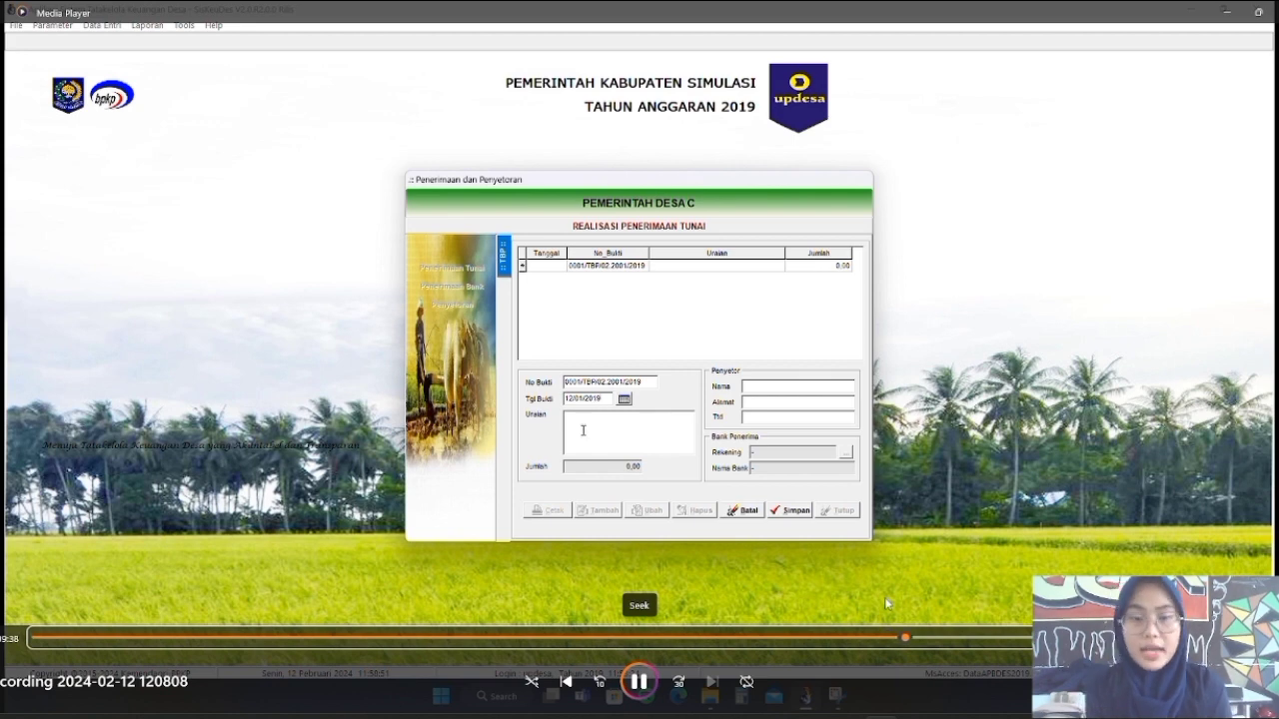
pyautogui.click(640, 683)
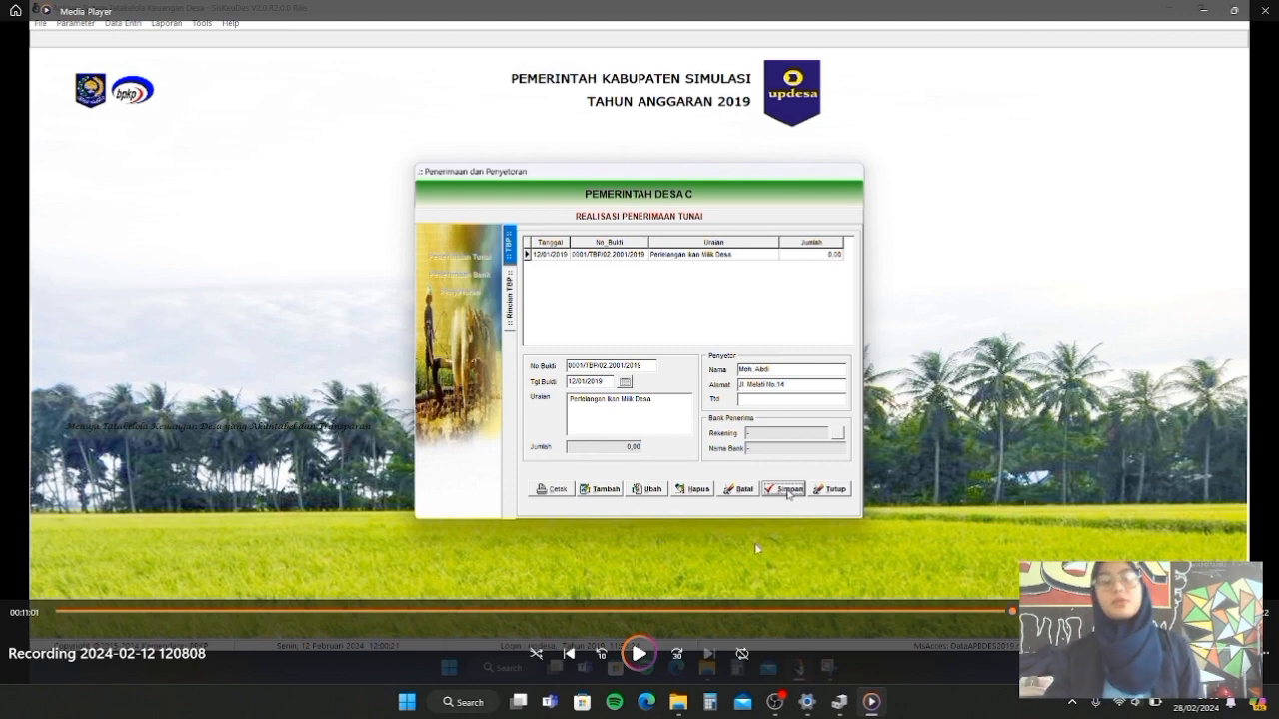
# Play through adding the Pelelangan Ikan Milik Desa detail line, stopping at the 25.000.000,00 total
pyautogui.press('space')
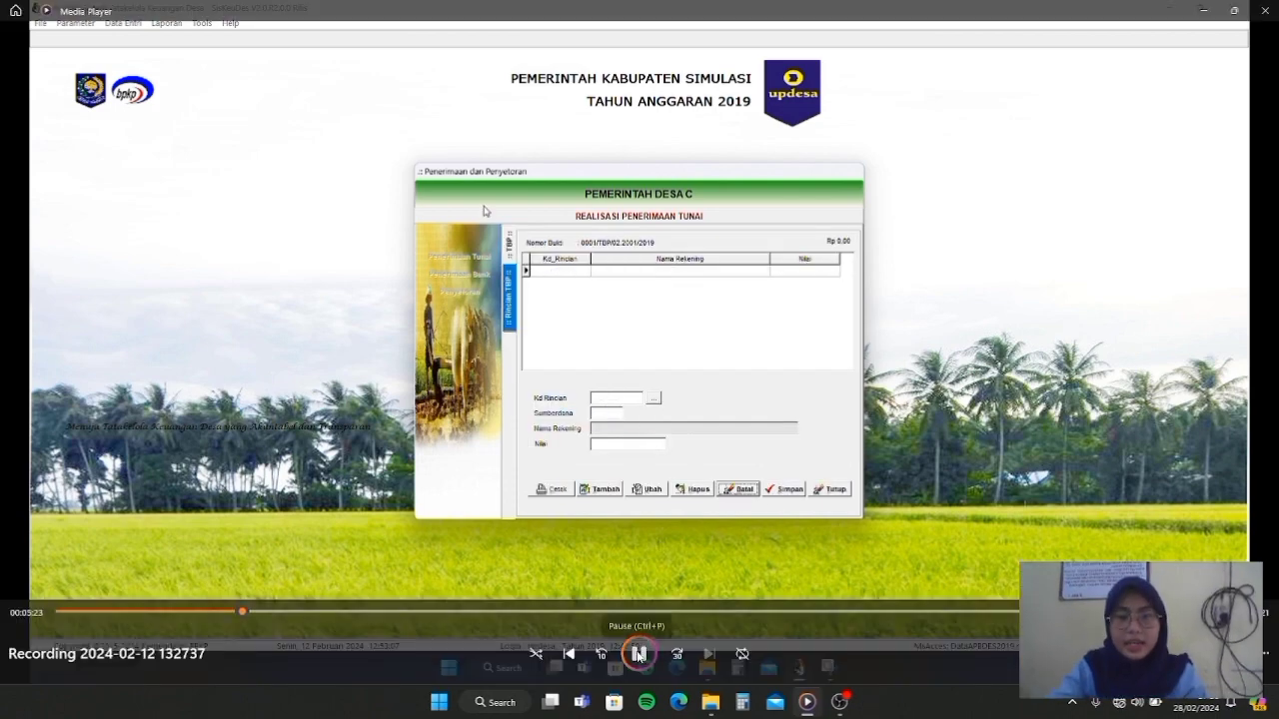
pyautogui.click(637, 654)
pyautogui.click(637, 654)
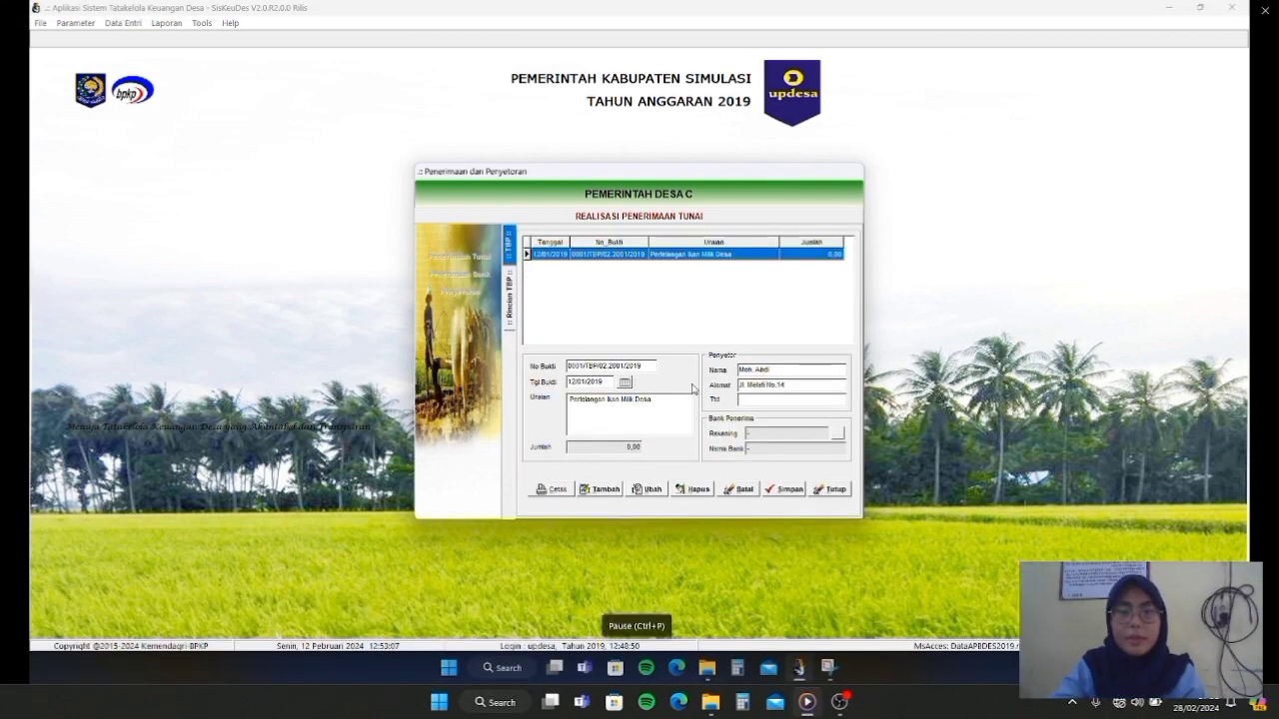
pyautogui.click(639, 655)
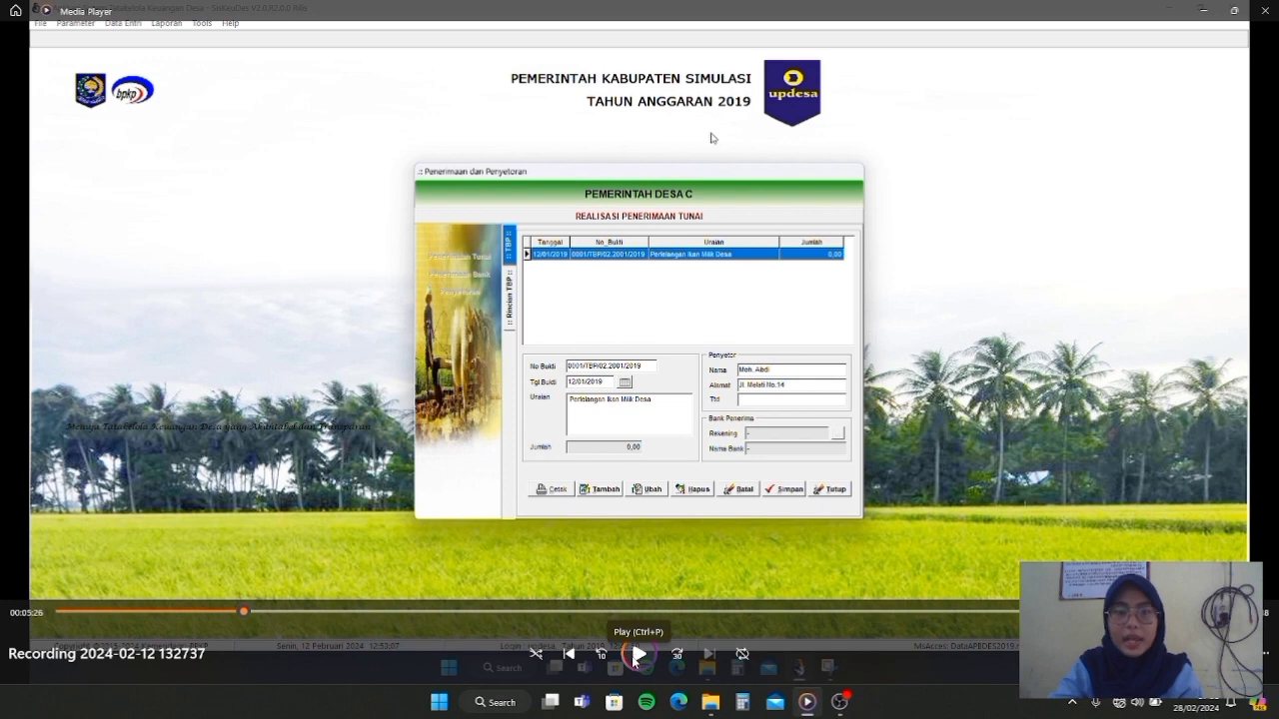
pyautogui.click(636, 655)
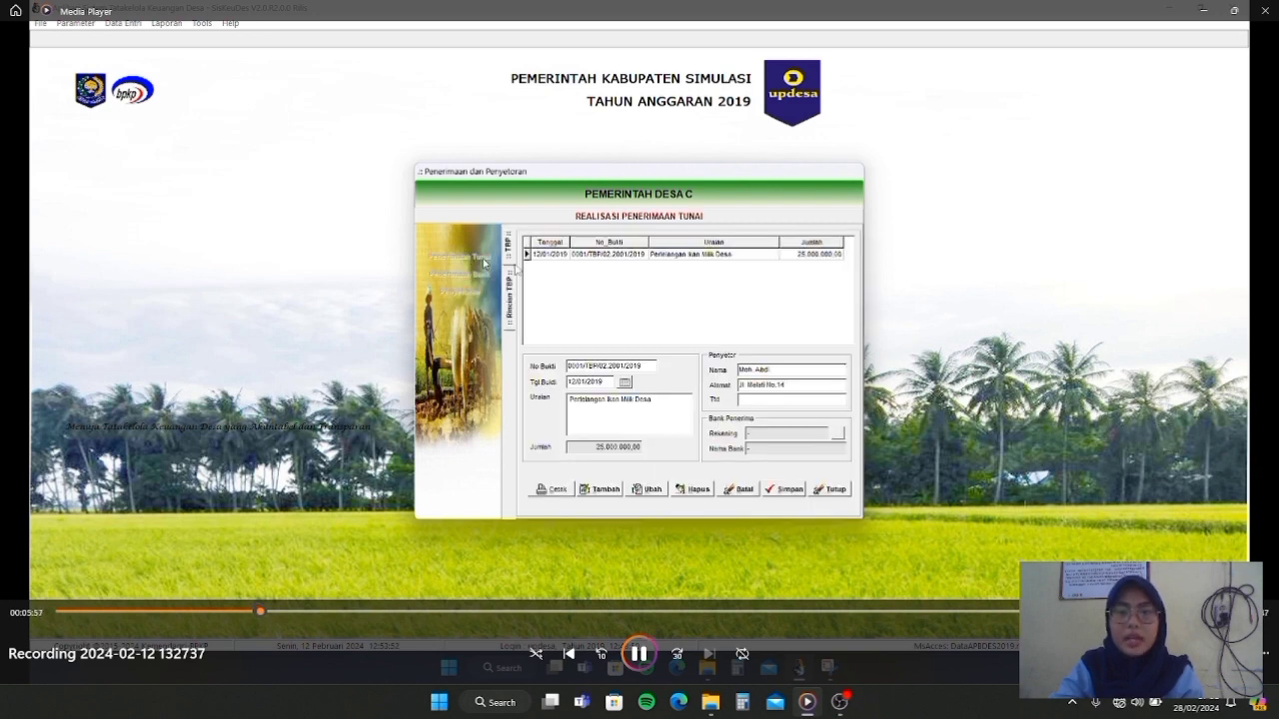
pyautogui.click(638, 654)
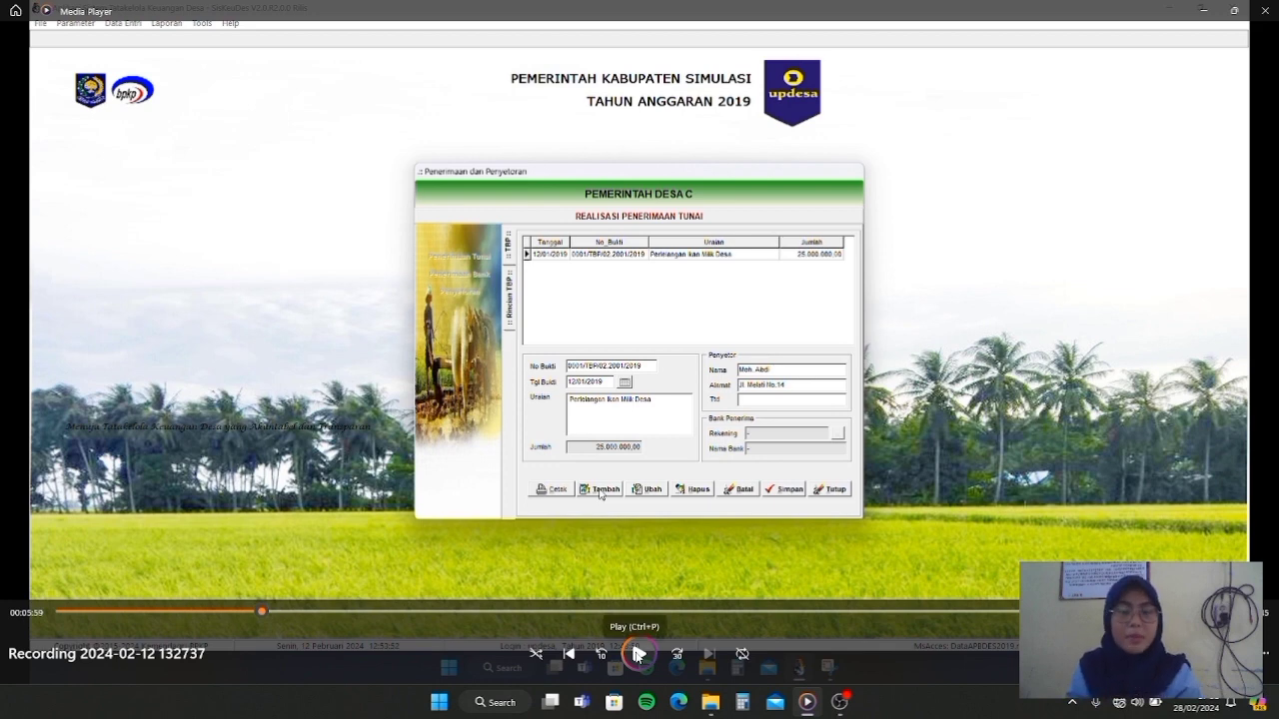
# Play through bank receipt 0006's 4.2.4.01 detail line worth 87.140.000,00
pyautogui.click(638, 654)
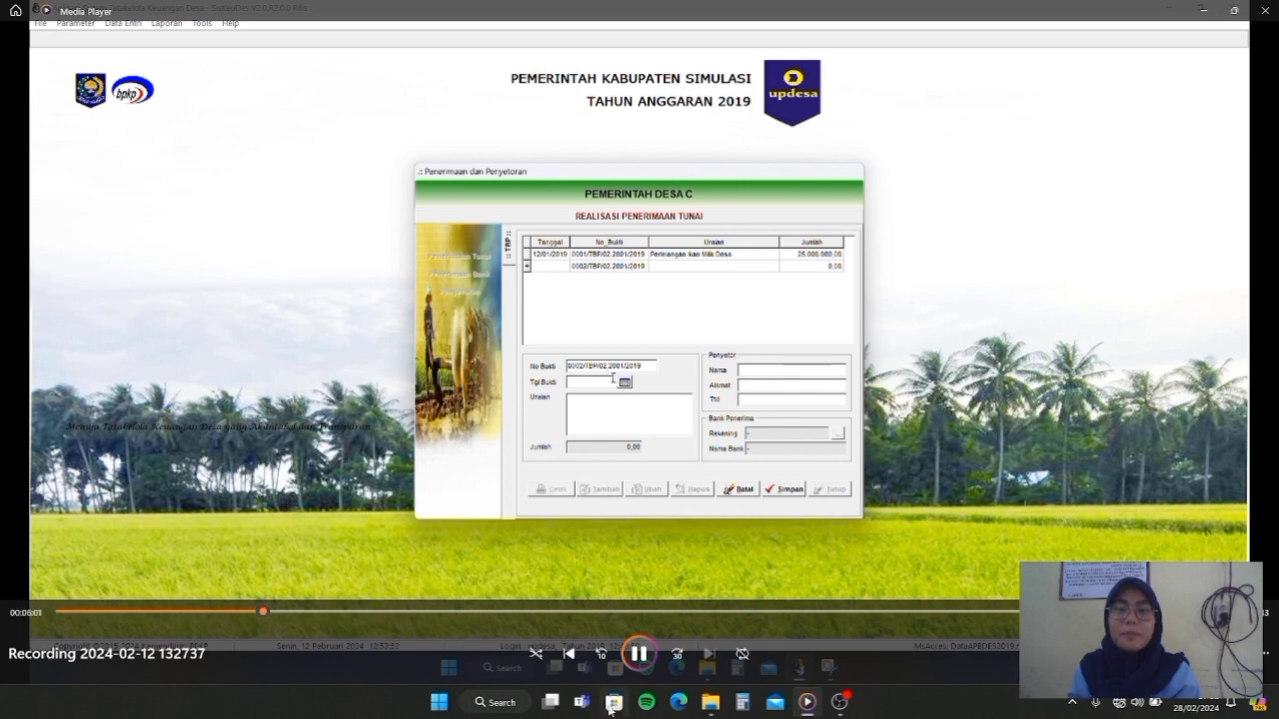
pyautogui.click(636, 661)
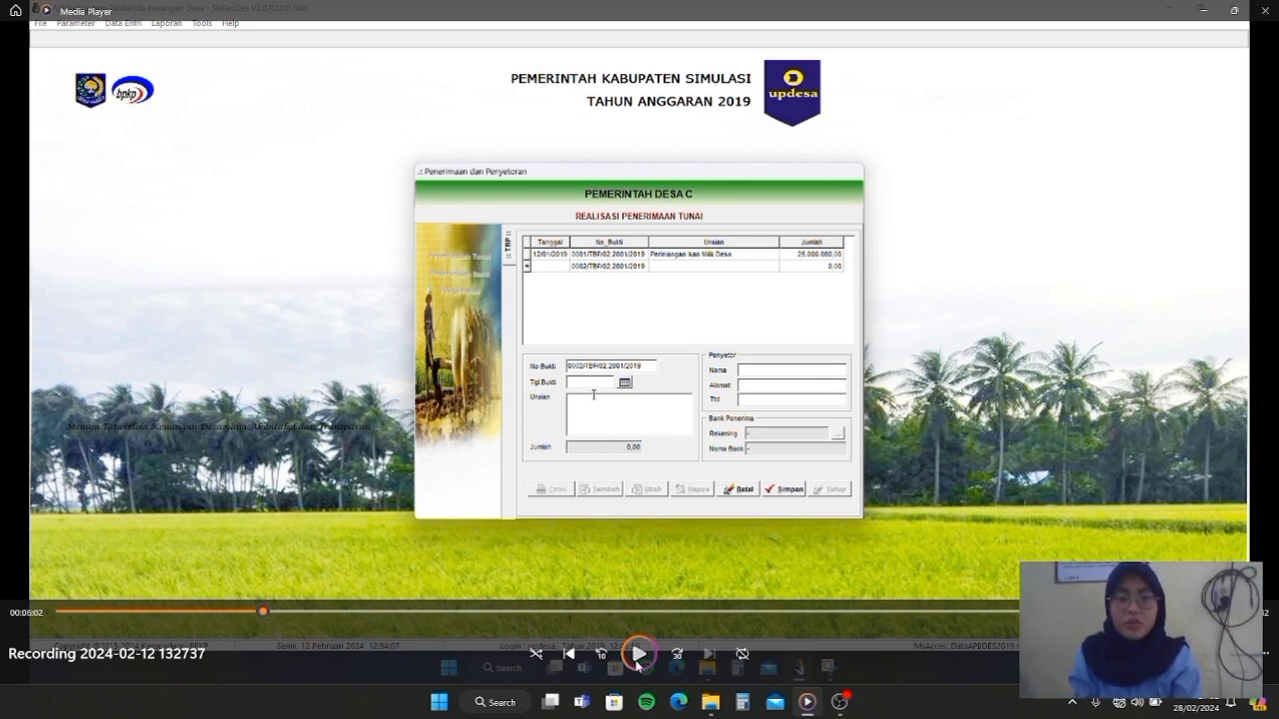
pyautogui.click(636, 663)
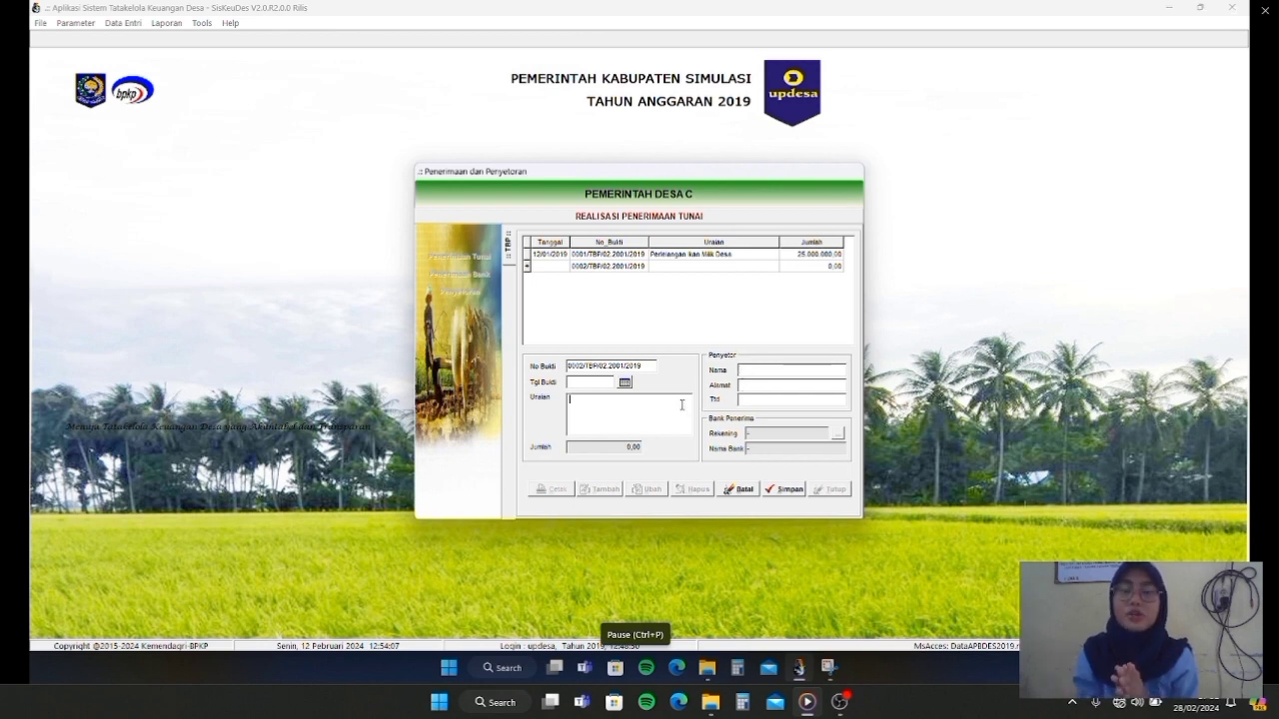
pyautogui.moveTo(640, 605)
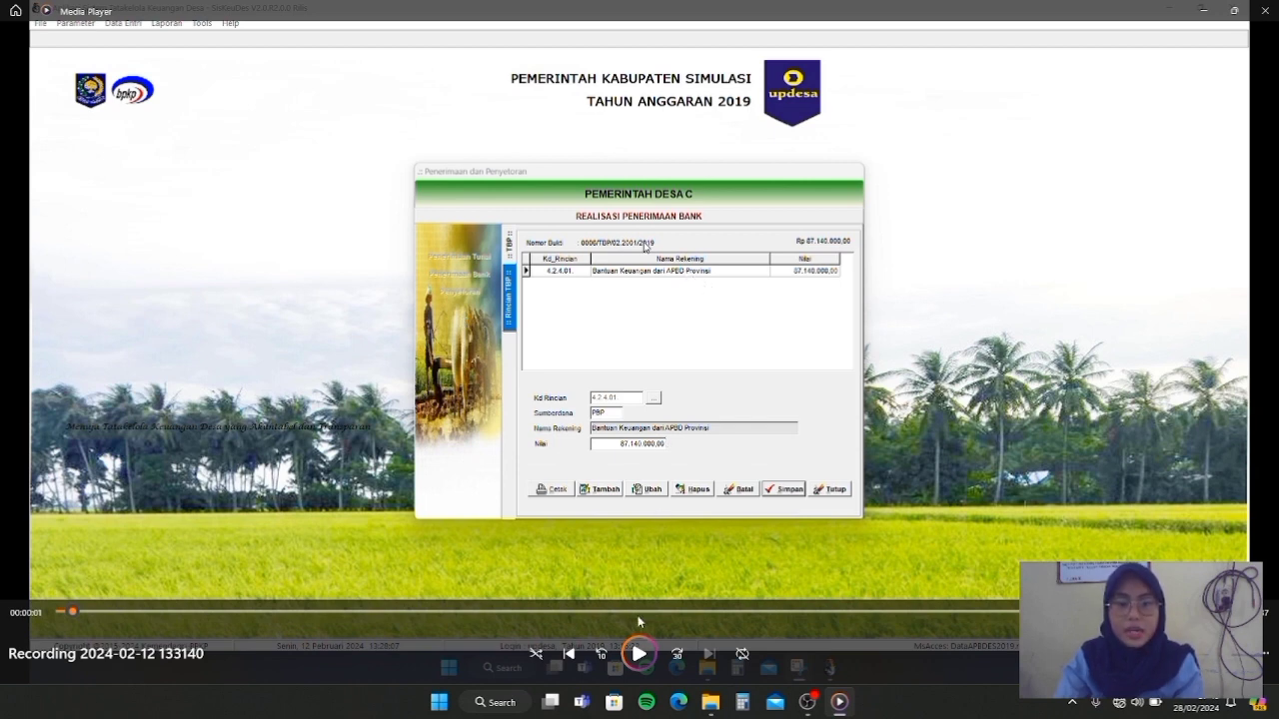
# Skip past the bank receipt entry to the SPP Pelaksana Kegiatan window for Pemerintah Desa C
pyautogui.click(639, 654)
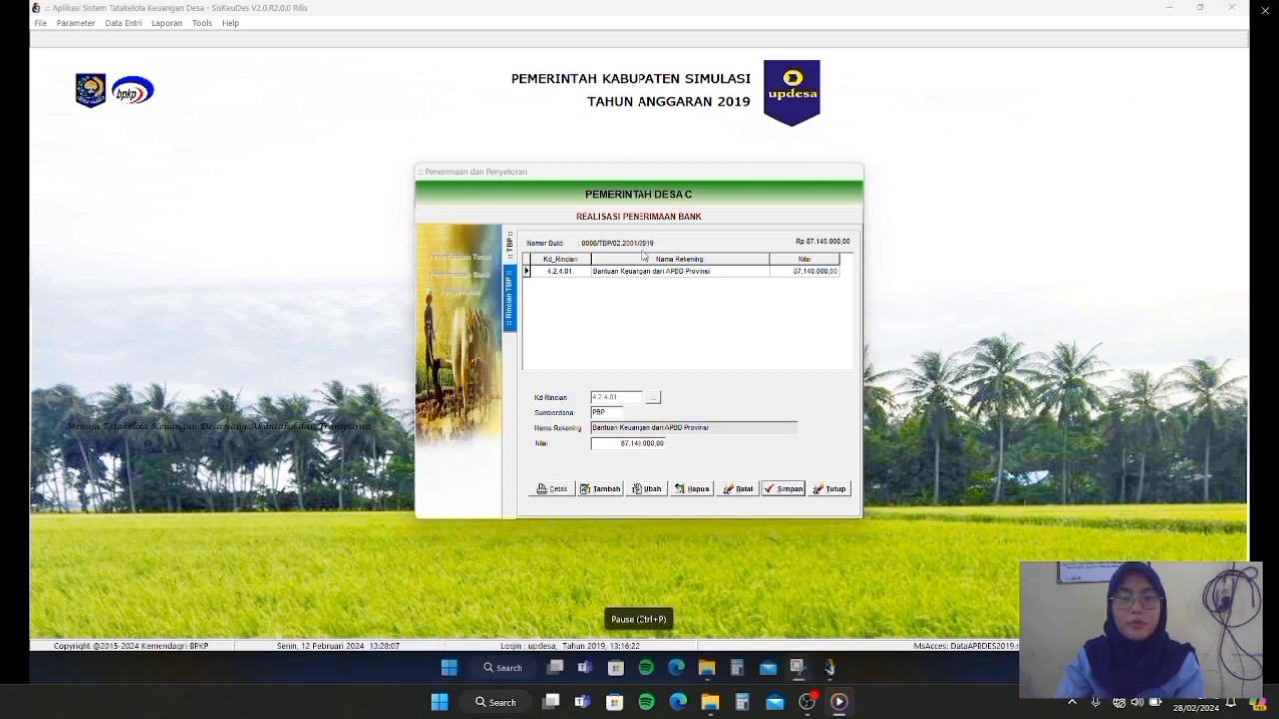
pyautogui.moveTo(663, 560)
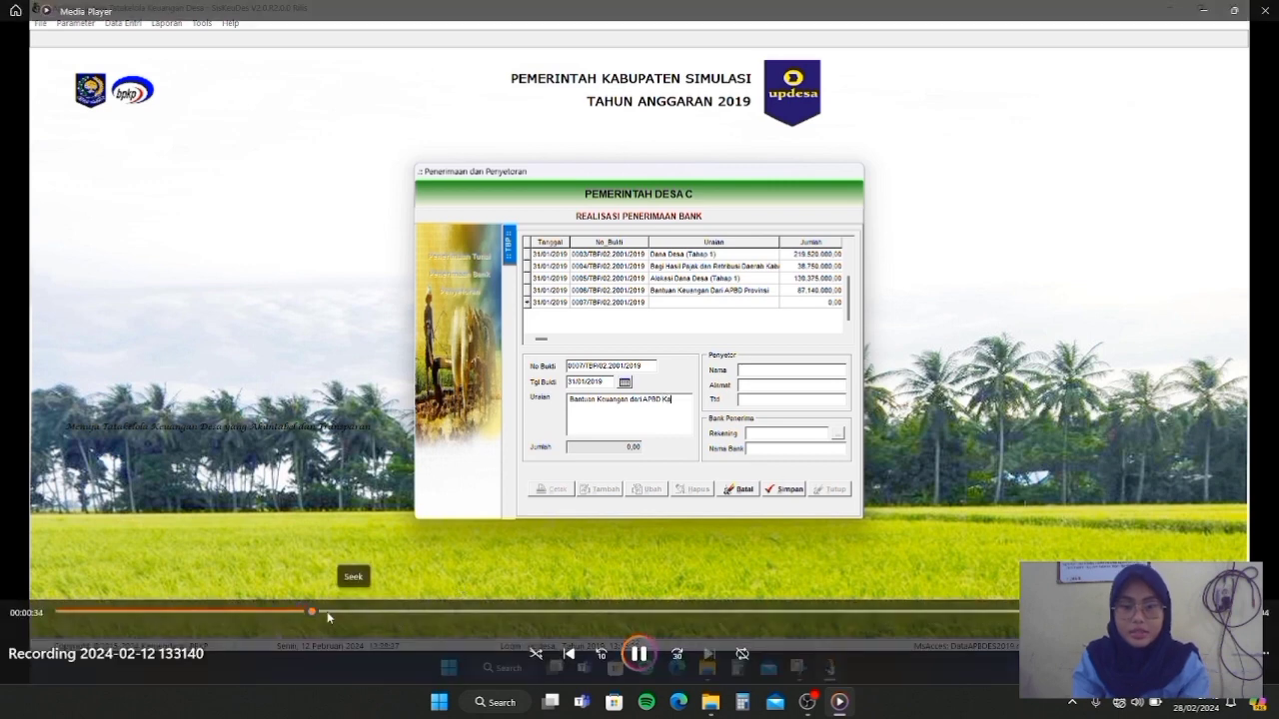
pyautogui.click(334, 613)
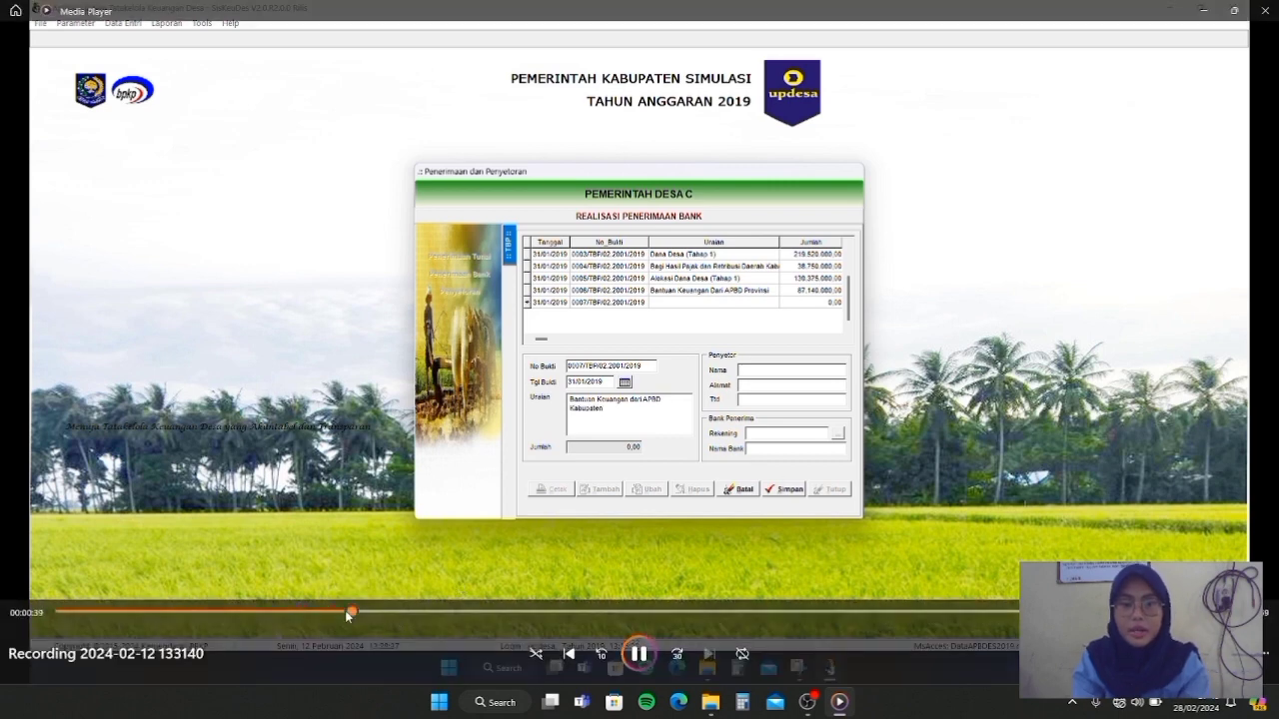
pyautogui.click(365, 610)
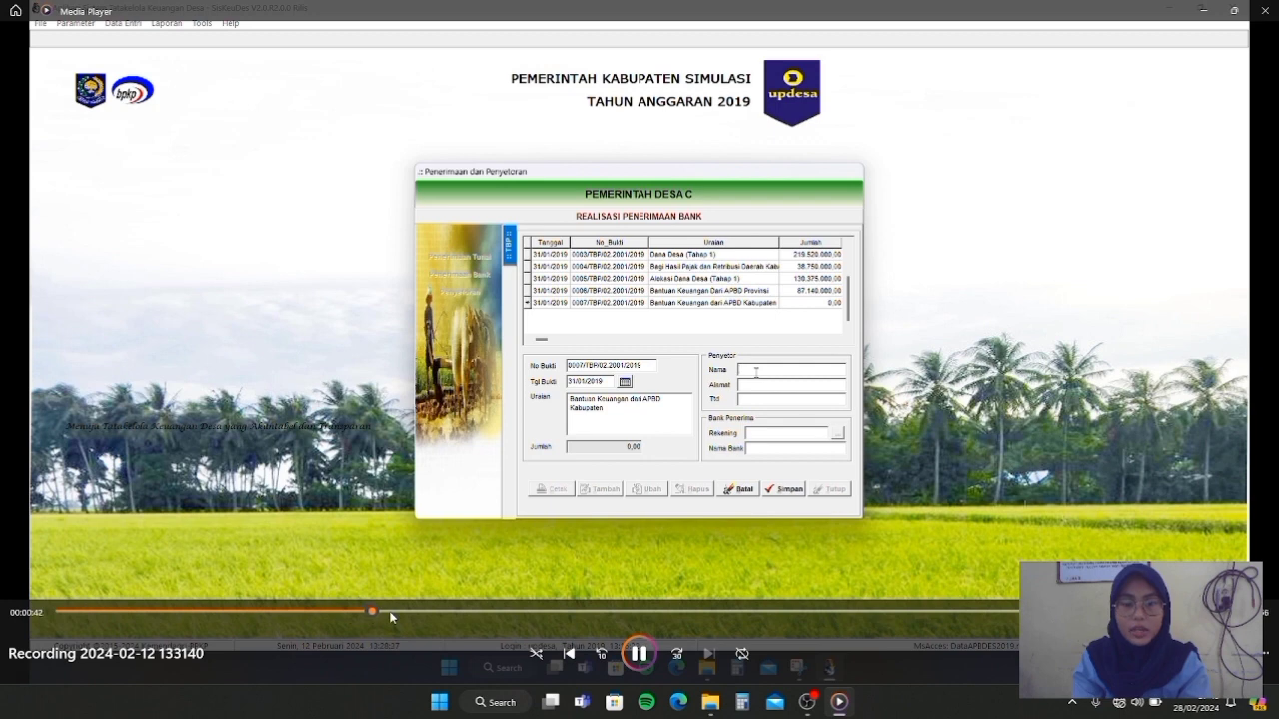
pyautogui.click(406, 613)
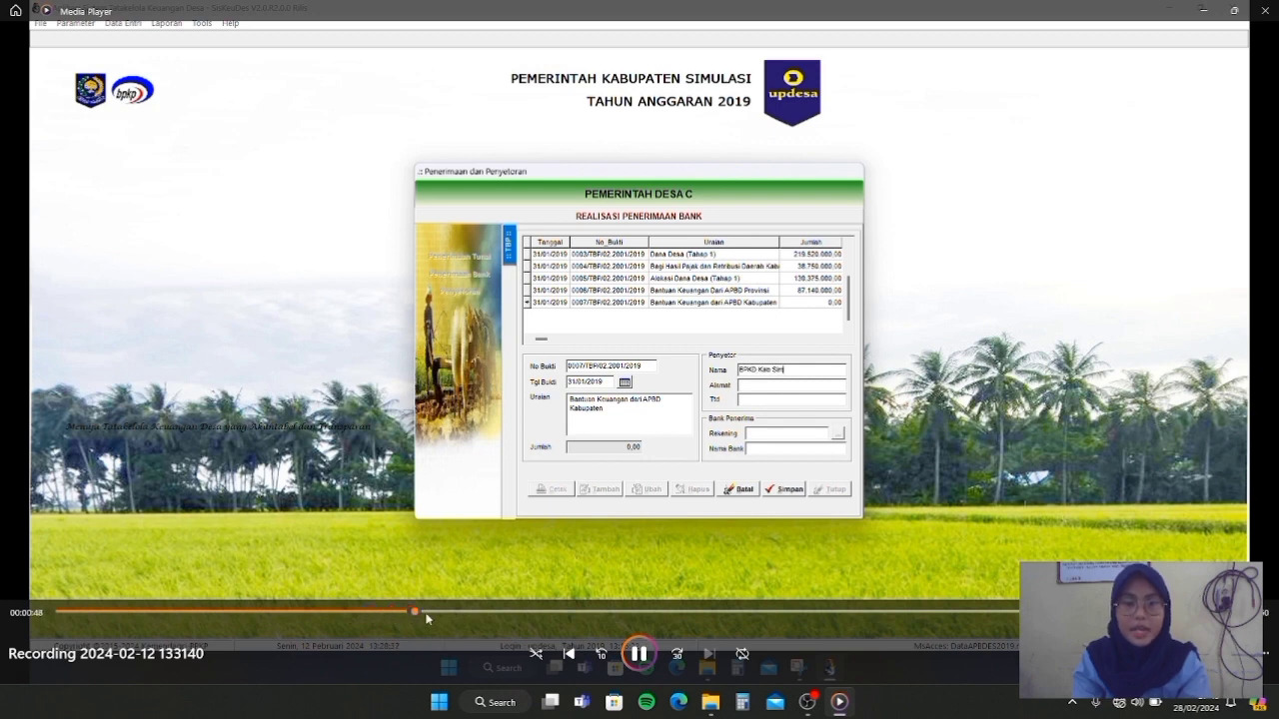
pyautogui.click(455, 613)
pyautogui.click(541, 611)
pyautogui.click(566, 612)
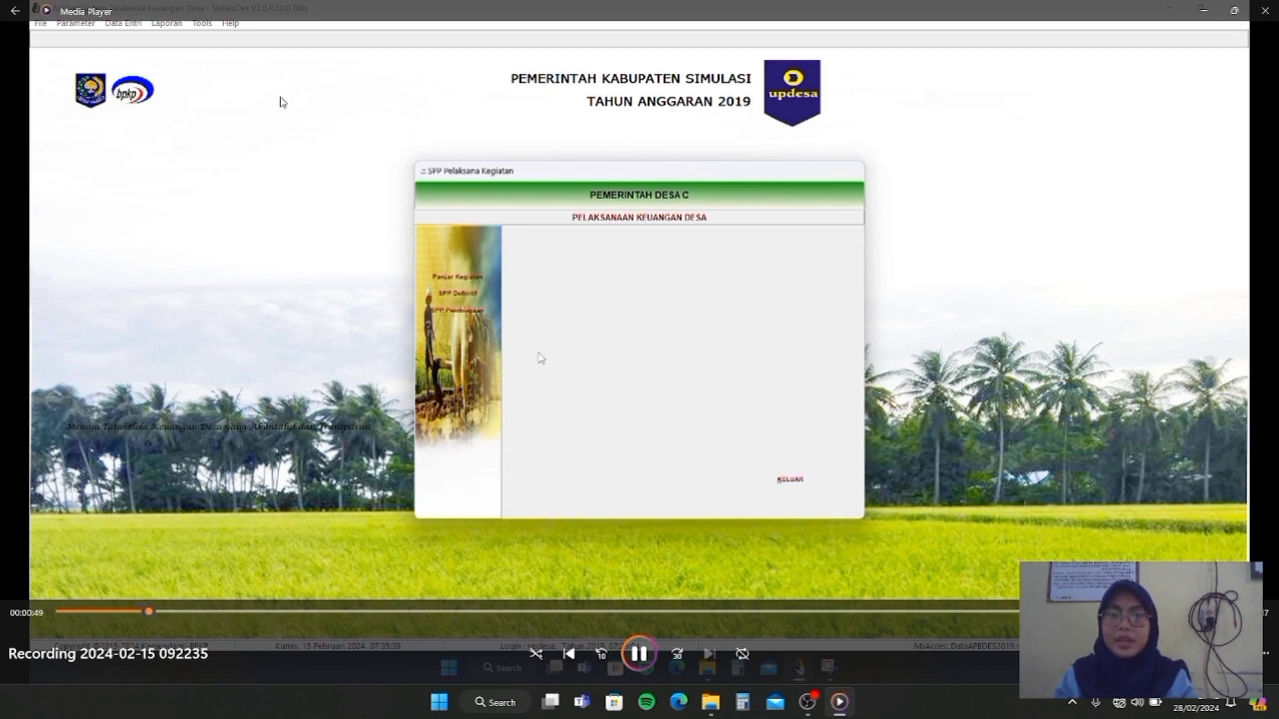
# Advance the recording until the request list shows SPP 0001 and SPP 0002 for road construction
pyautogui.click(168, 611)
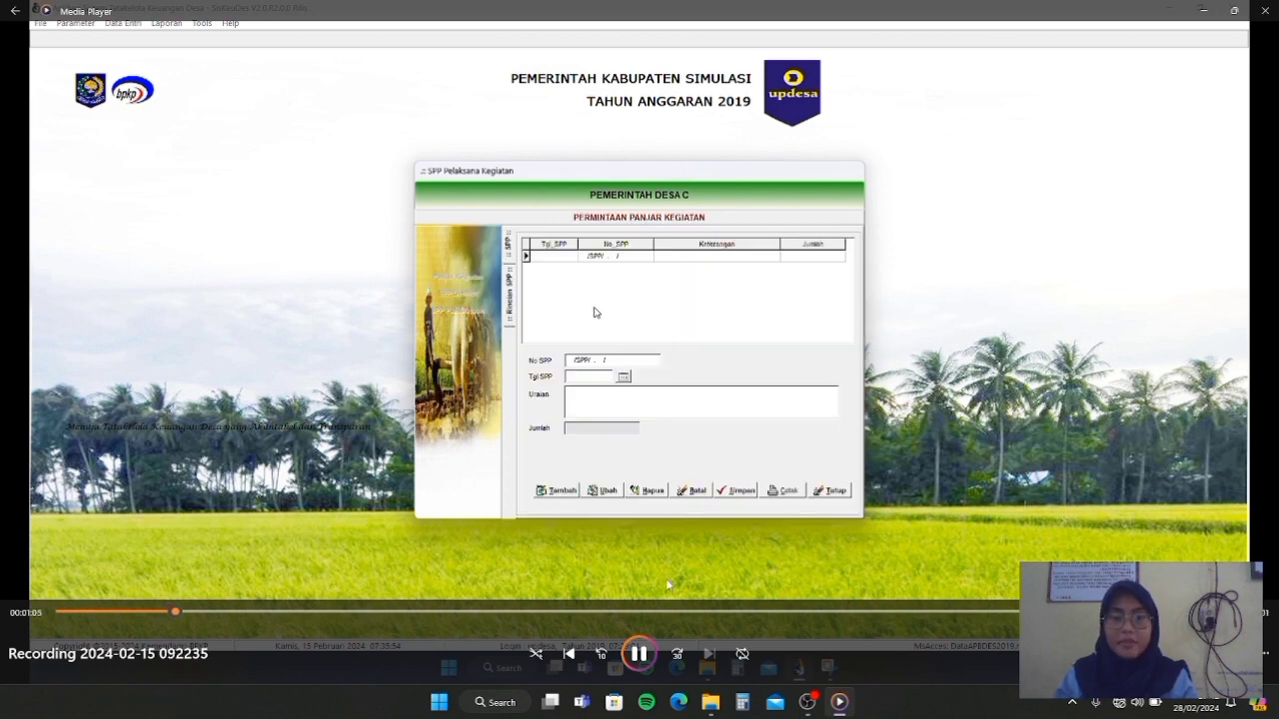
pyautogui.press('space')
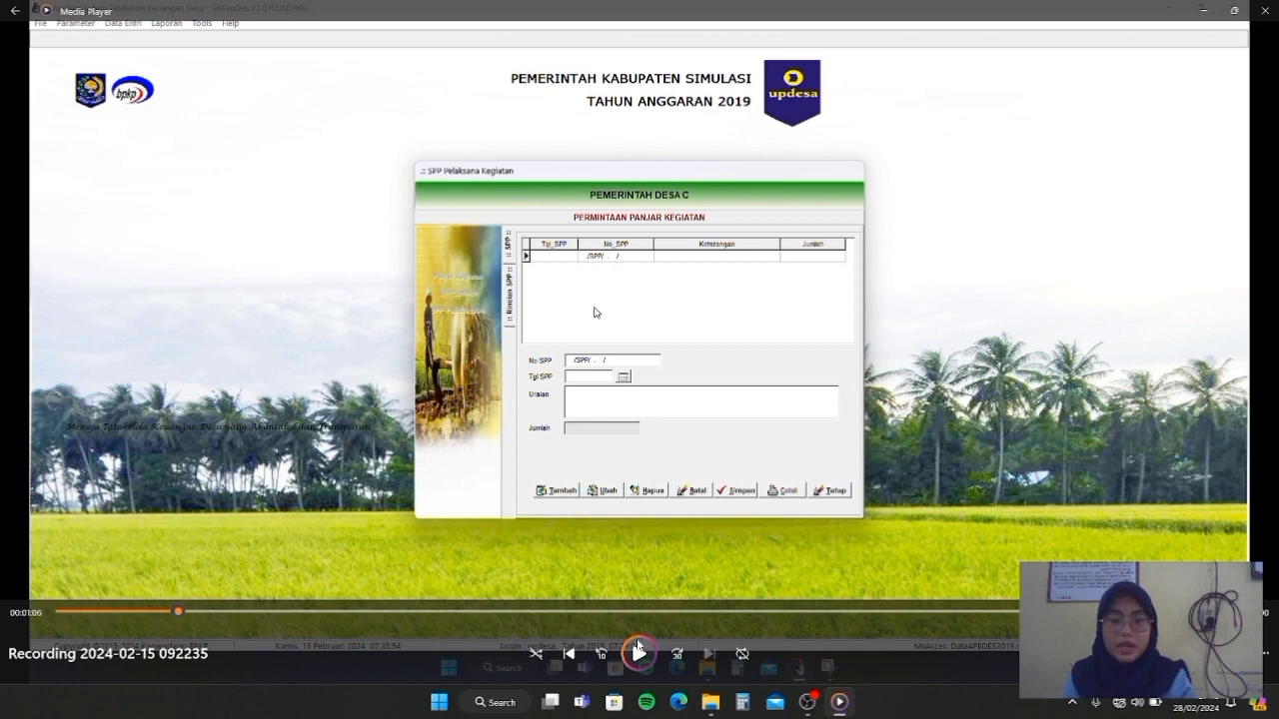
pyautogui.click(638, 649)
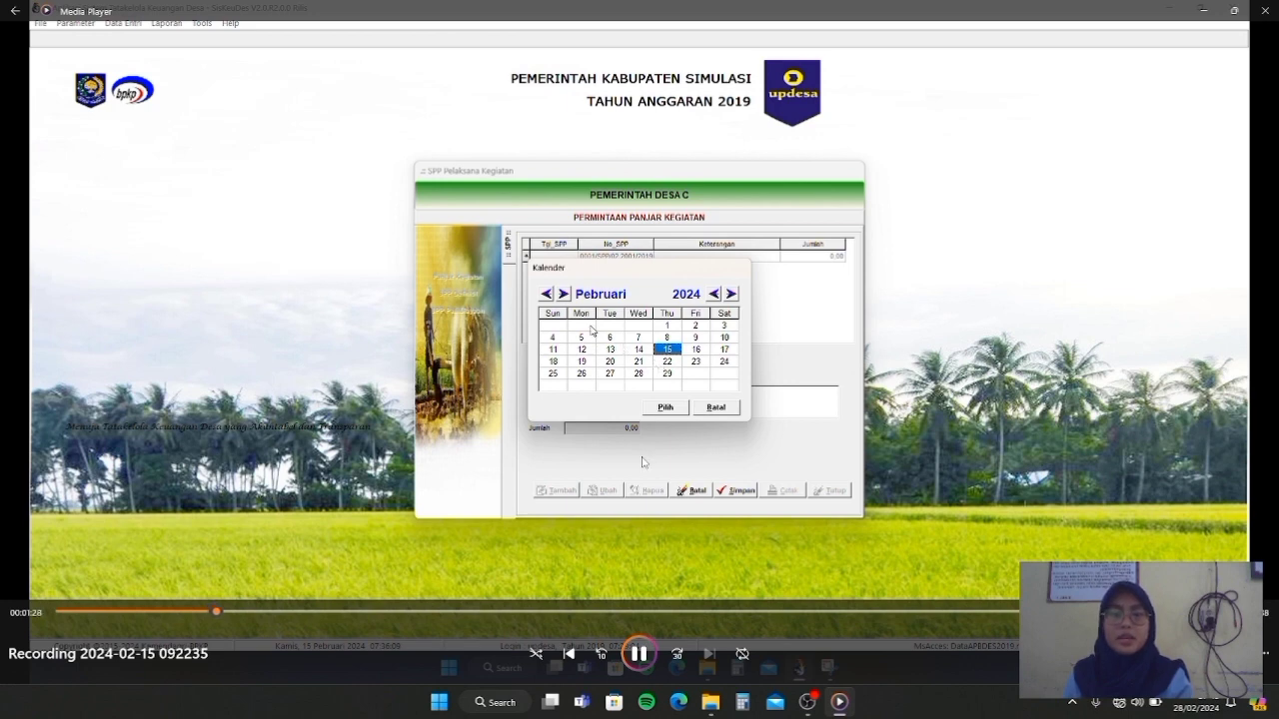
pyautogui.click(243, 610)
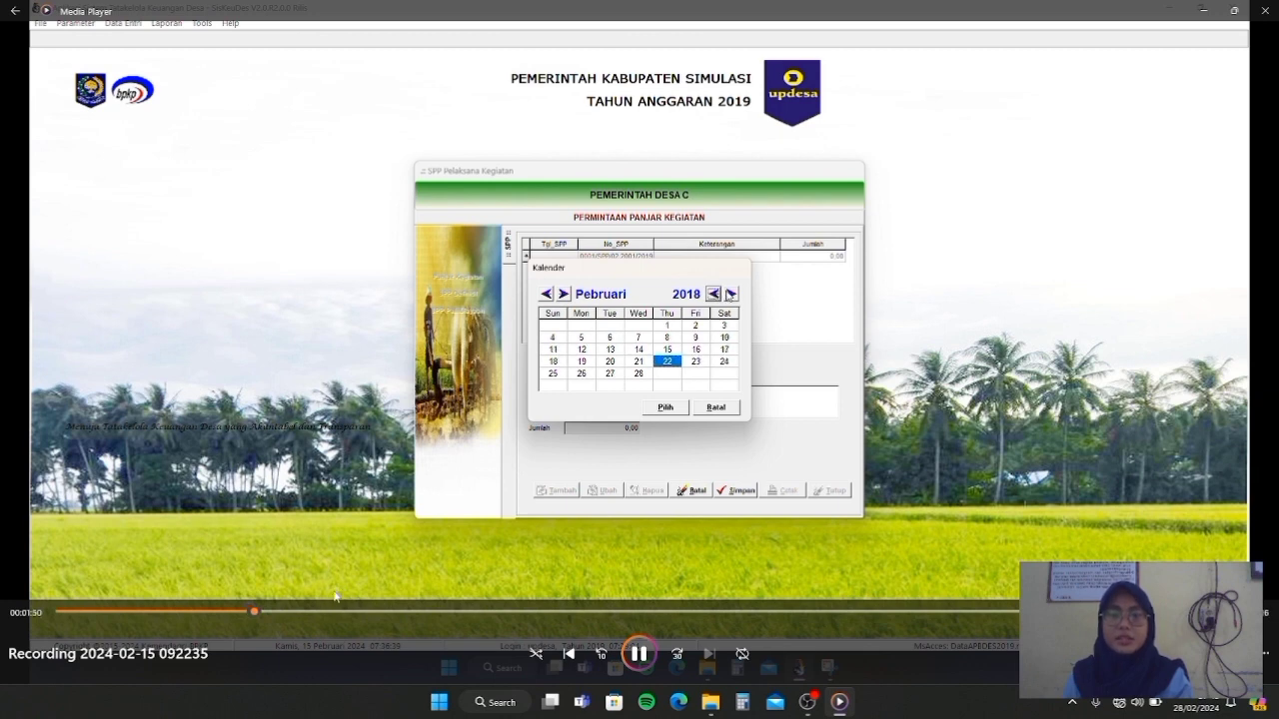
pyautogui.click(291, 611)
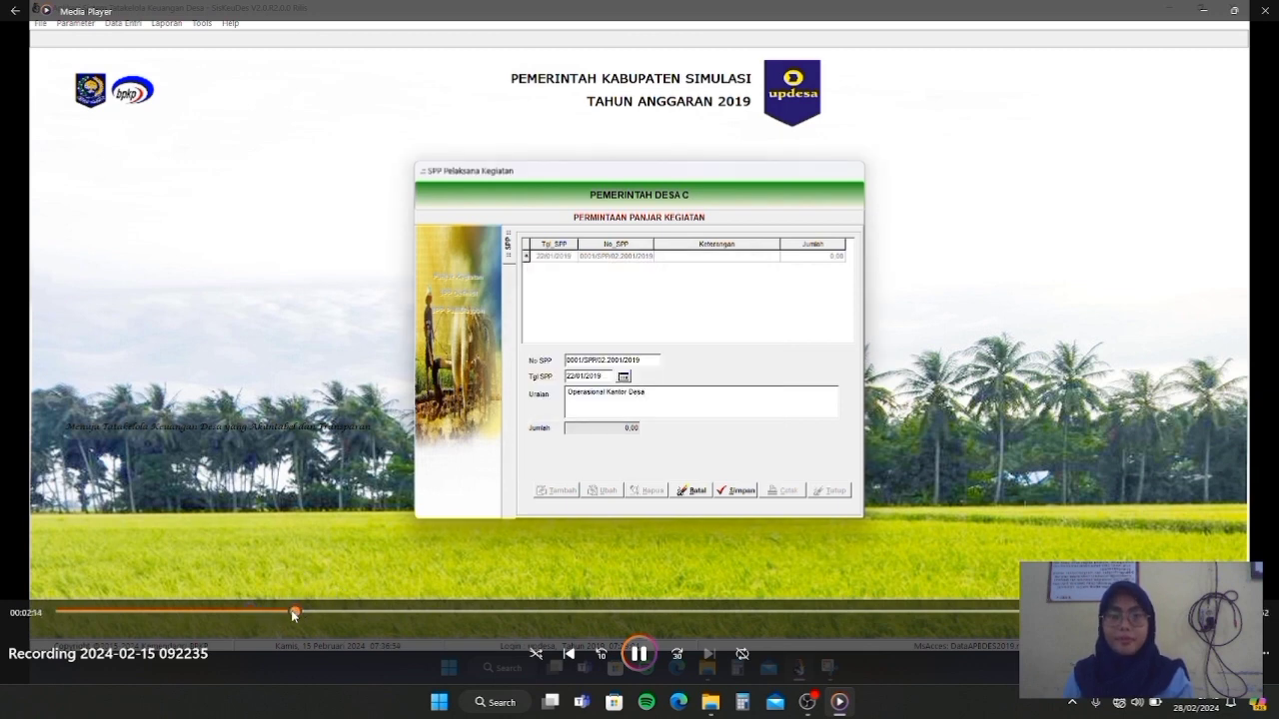
pyautogui.click(637, 651)
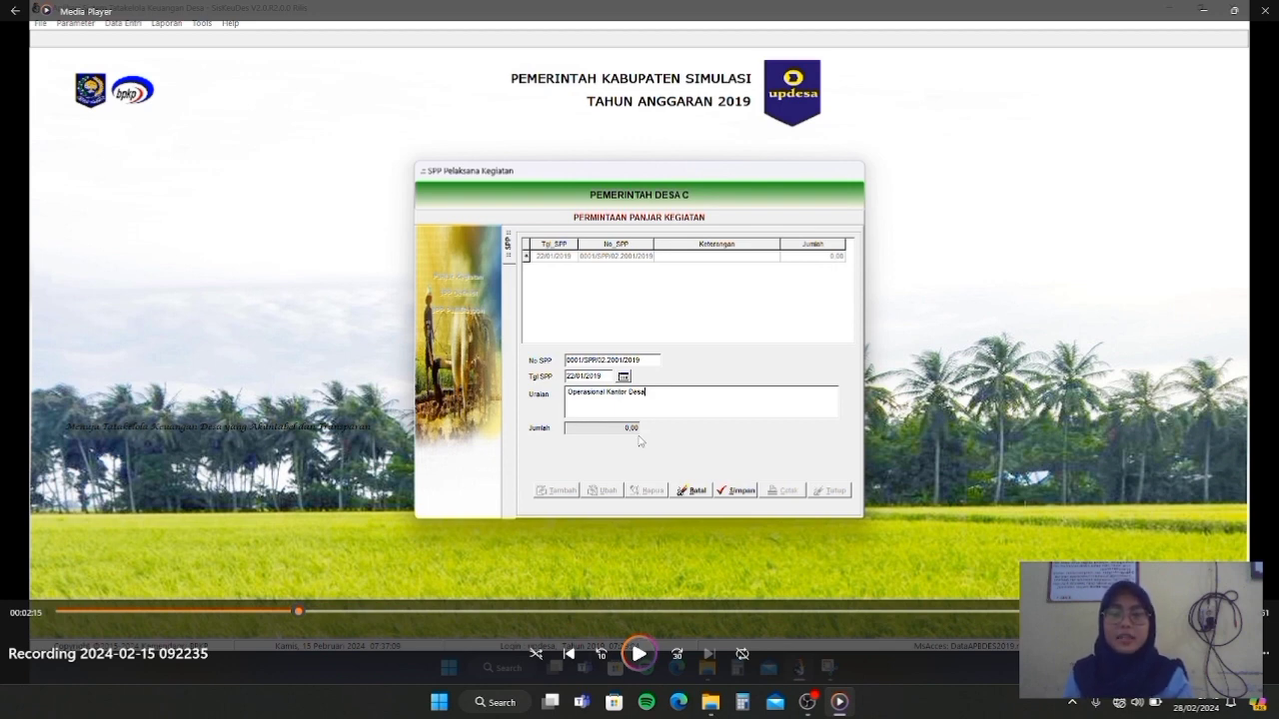
pyautogui.click(638, 654)
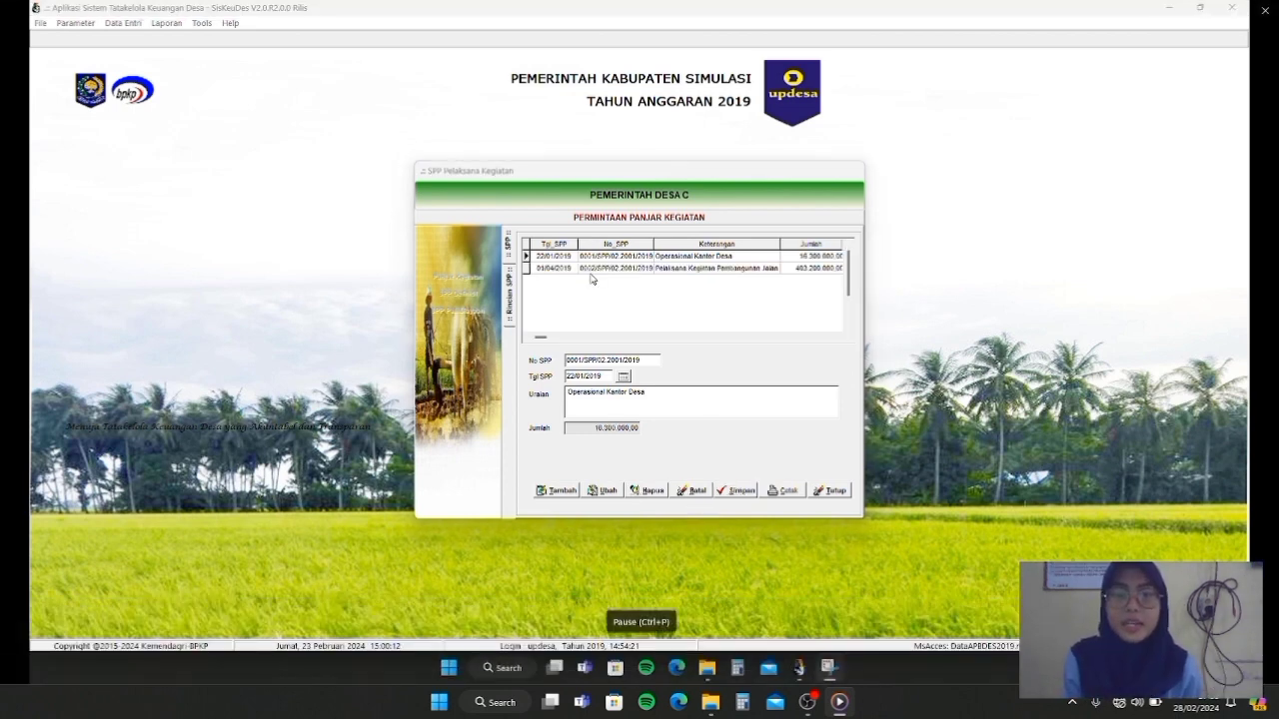
# Play the next recording past the building-materials request to the SPP Definitif list with SPP 0003 and 0004
pyautogui.click(639, 654)
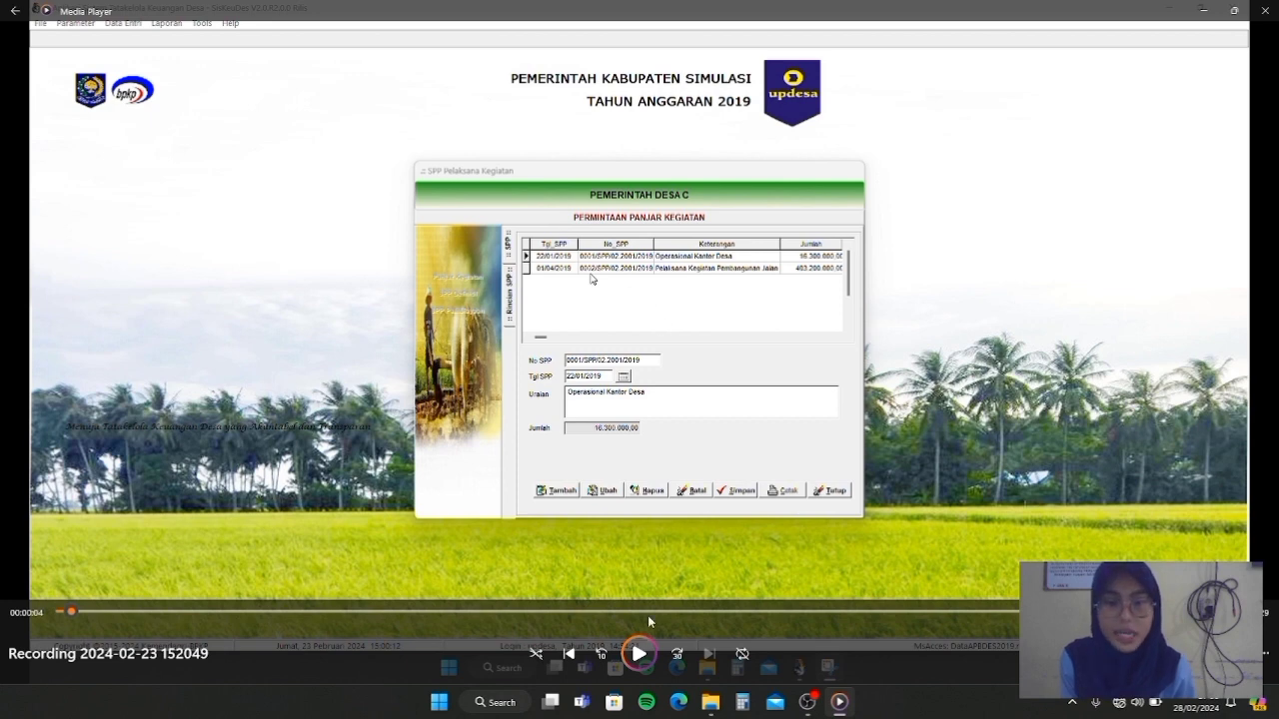
pyautogui.click(638, 654)
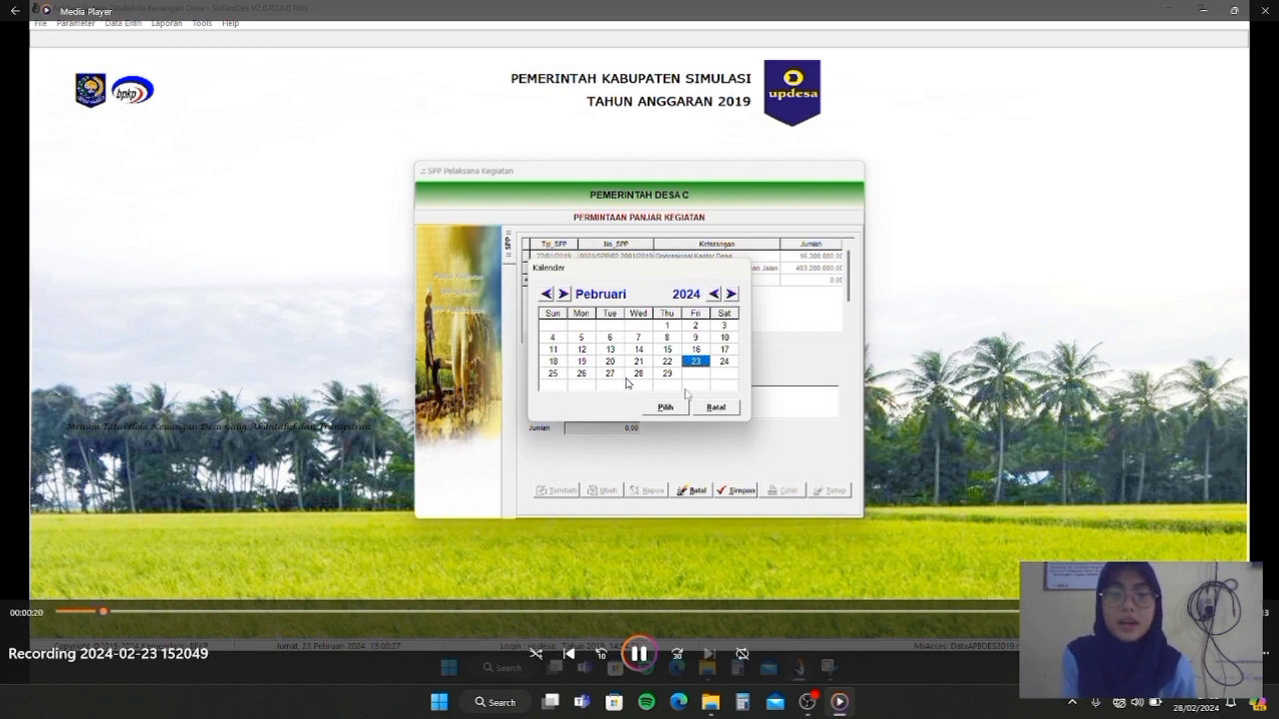
pyautogui.click(135, 612)
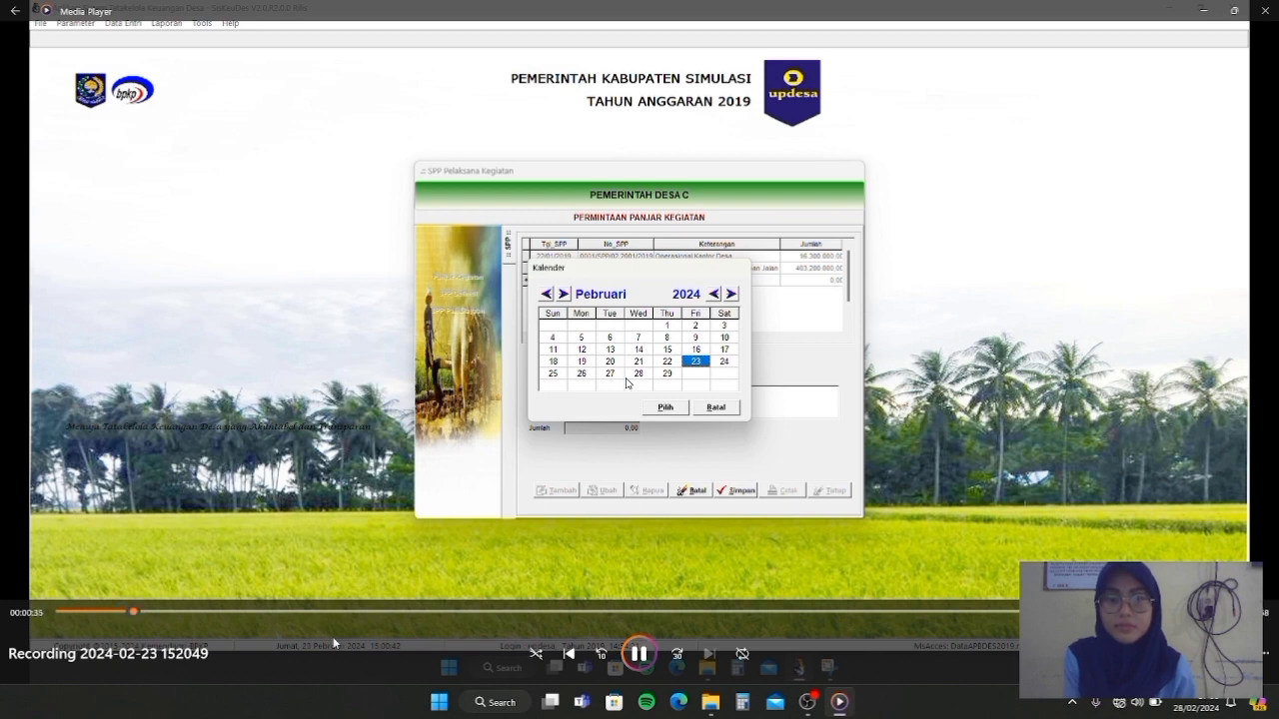
pyautogui.click(676, 654)
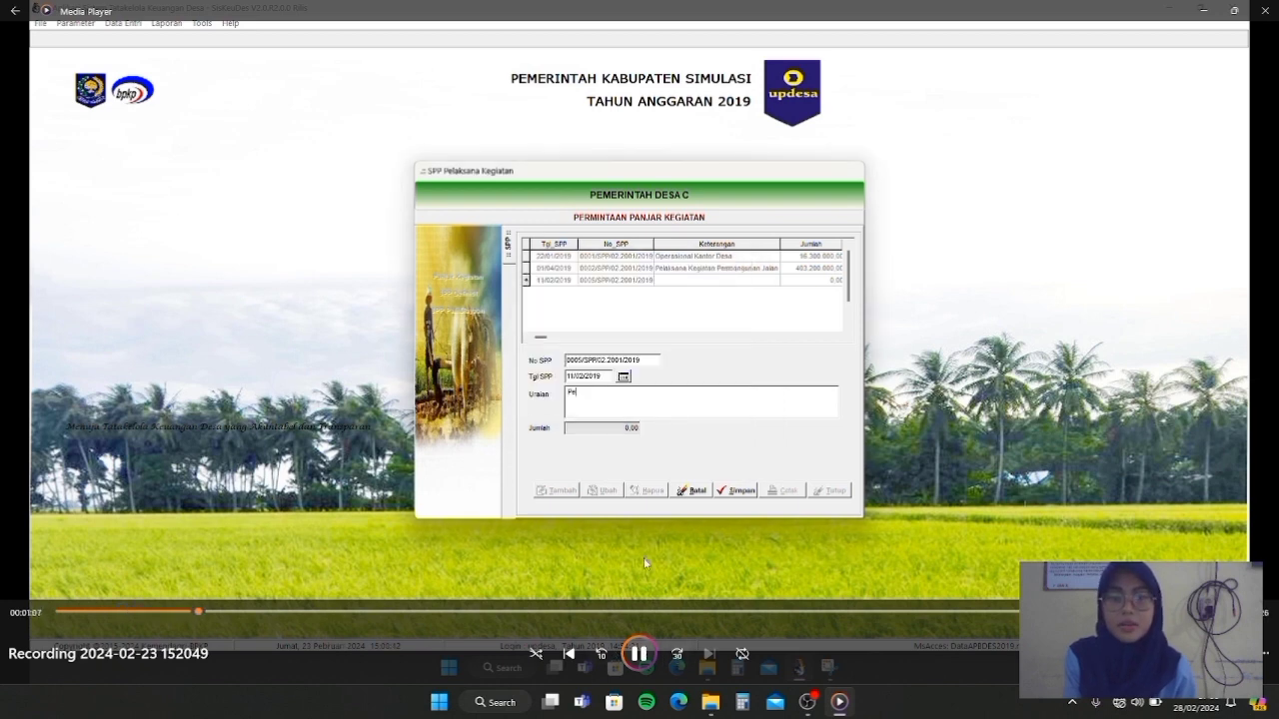
pyautogui.click(639, 655)
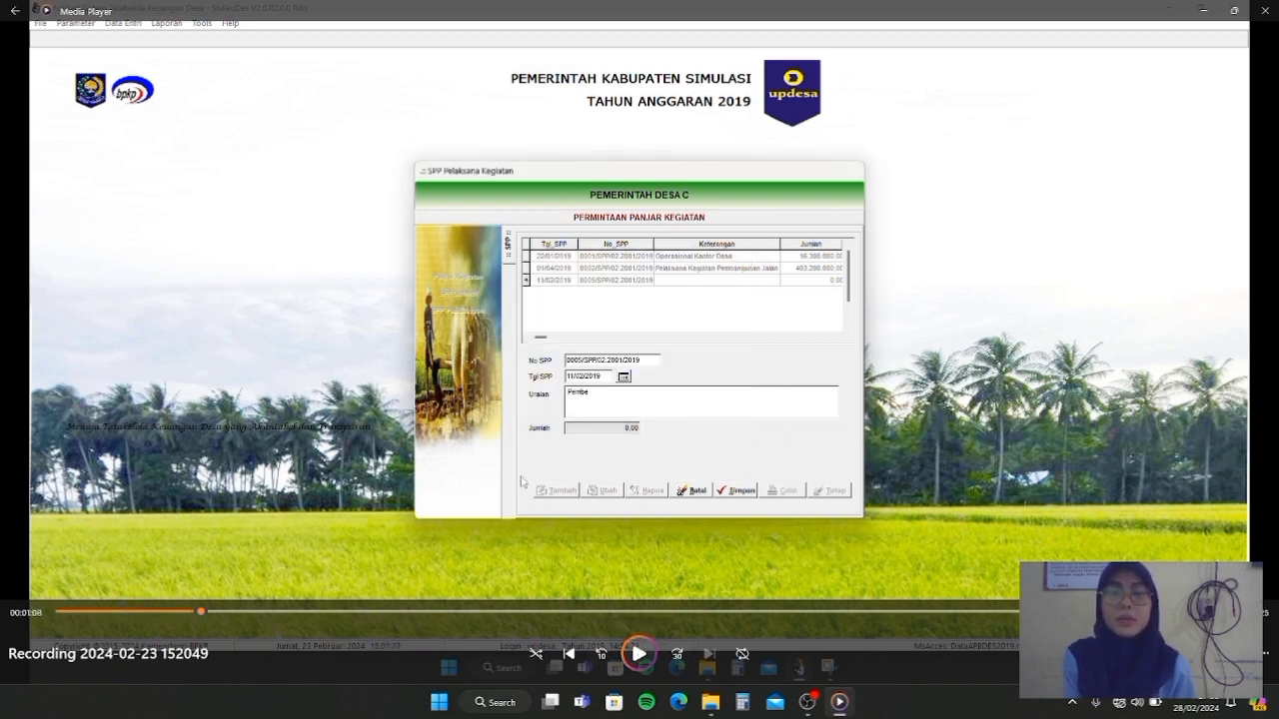
pyautogui.click(638, 651)
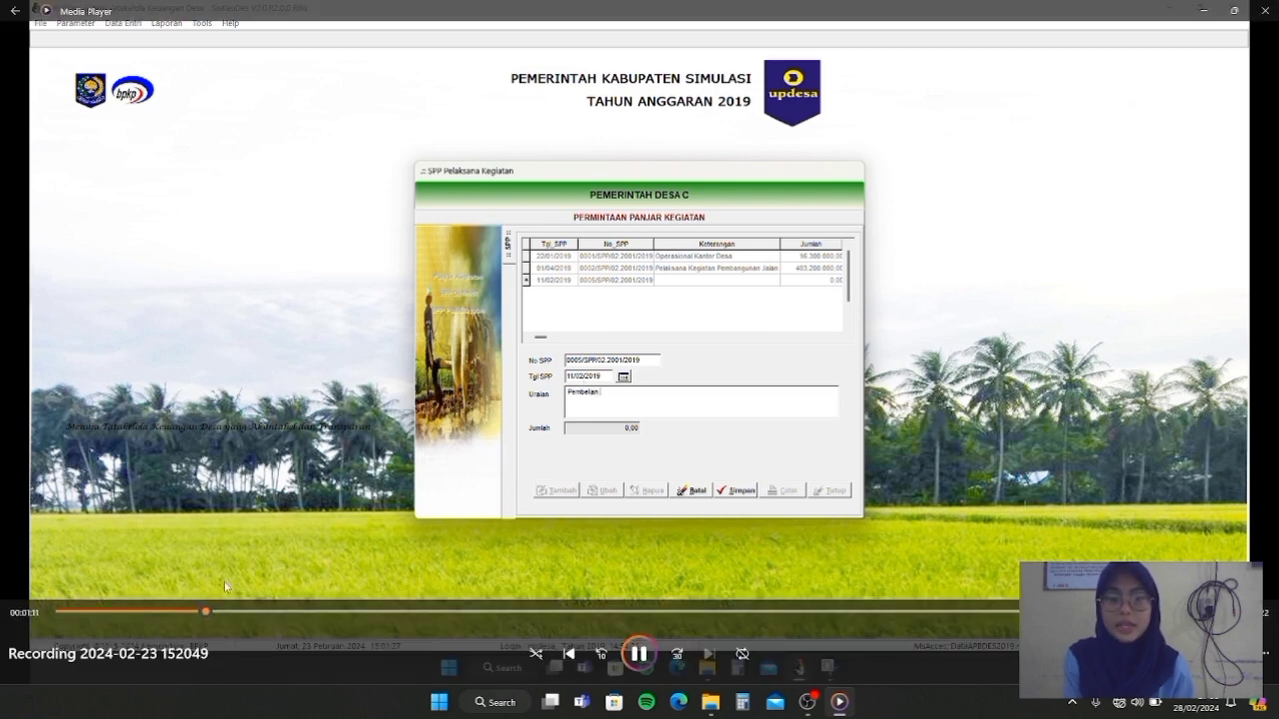
pyautogui.click(222, 610)
pyautogui.moveTo(222, 611); pyautogui.dragTo(249, 611)
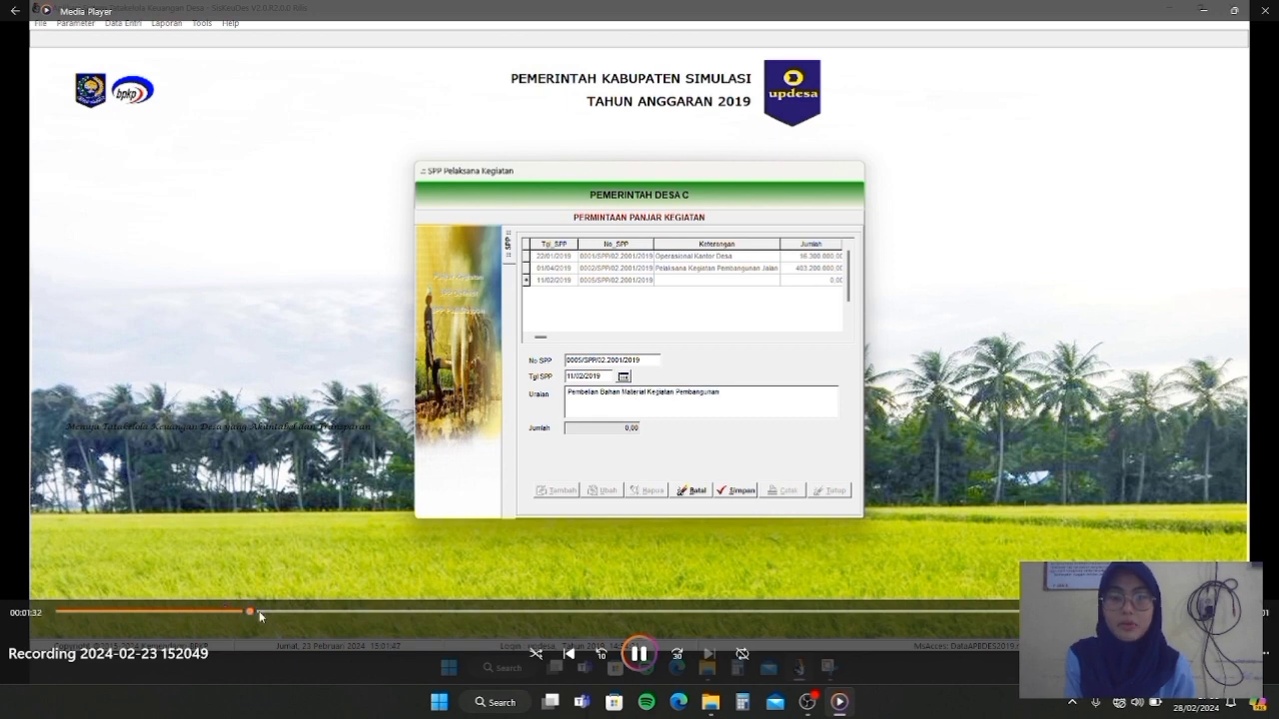
pyautogui.click(259, 611)
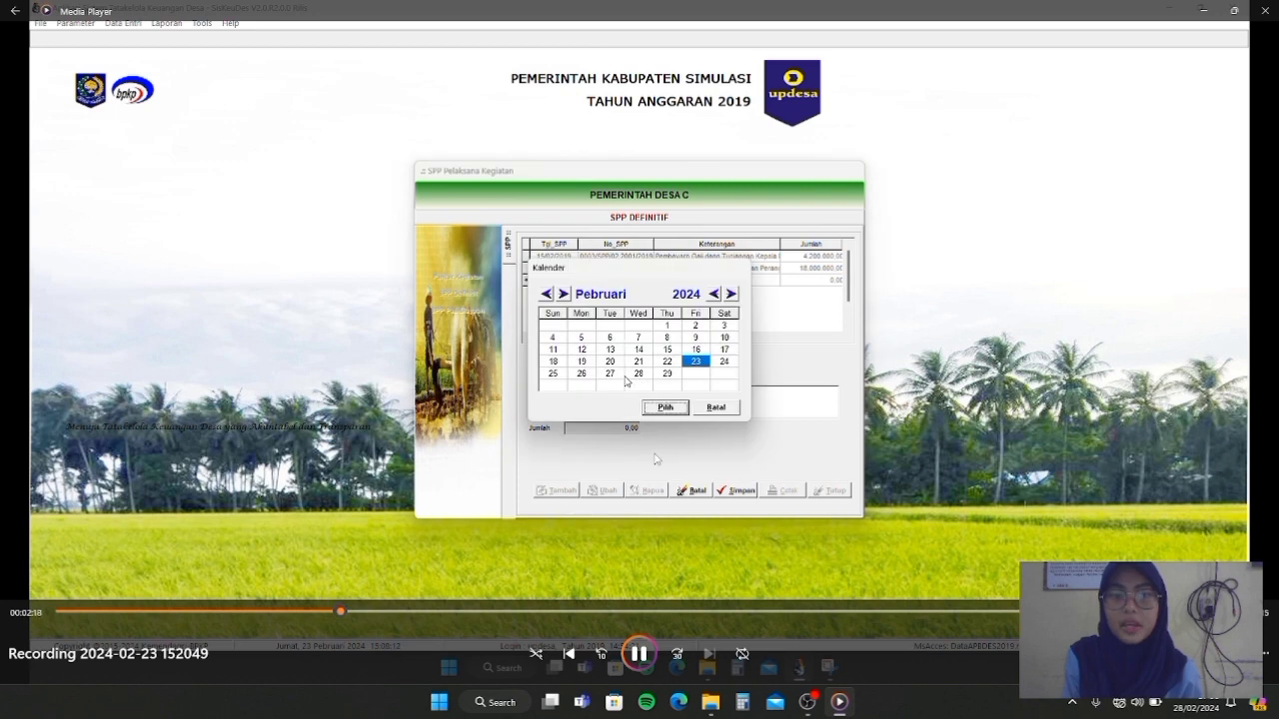
# Add a new expenditure receipt under SPP 0004's Penghasilan Tetap Perangkat Desa item
pyautogui.click(647, 652)
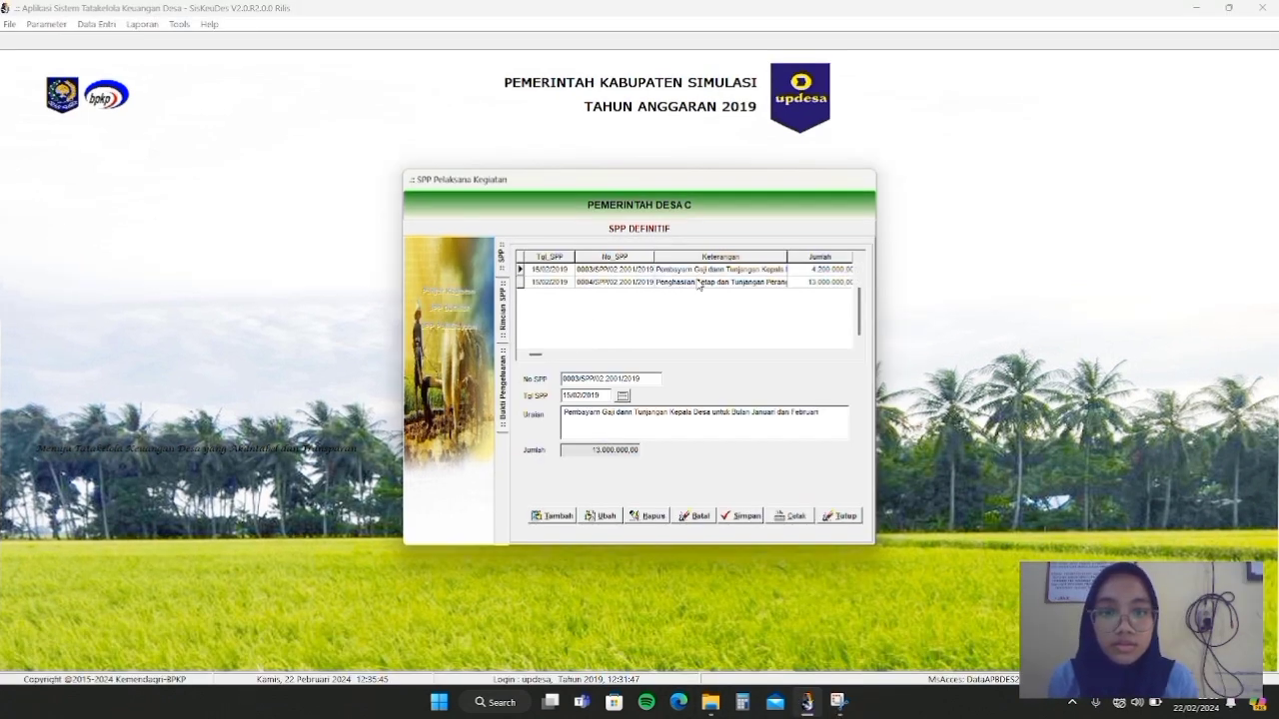
pyautogui.click(694, 283)
pyautogui.doubleClick(691, 284)
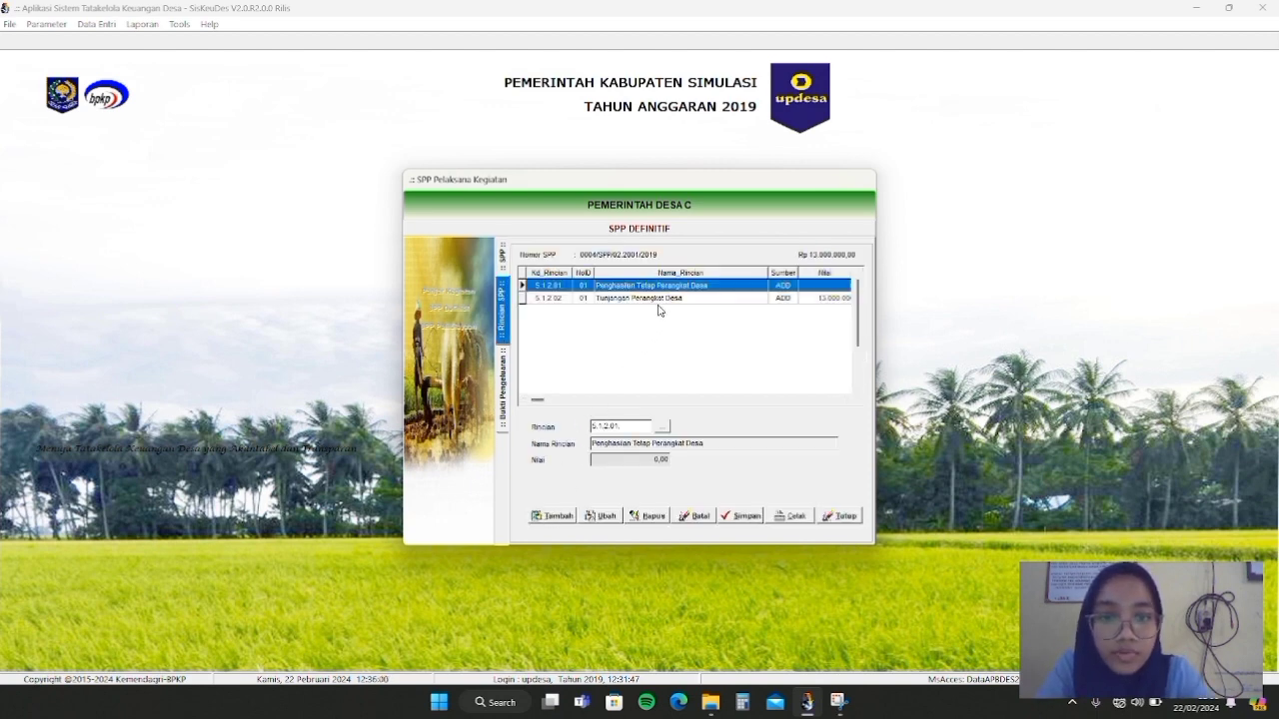
pyautogui.doubleClick(649, 286)
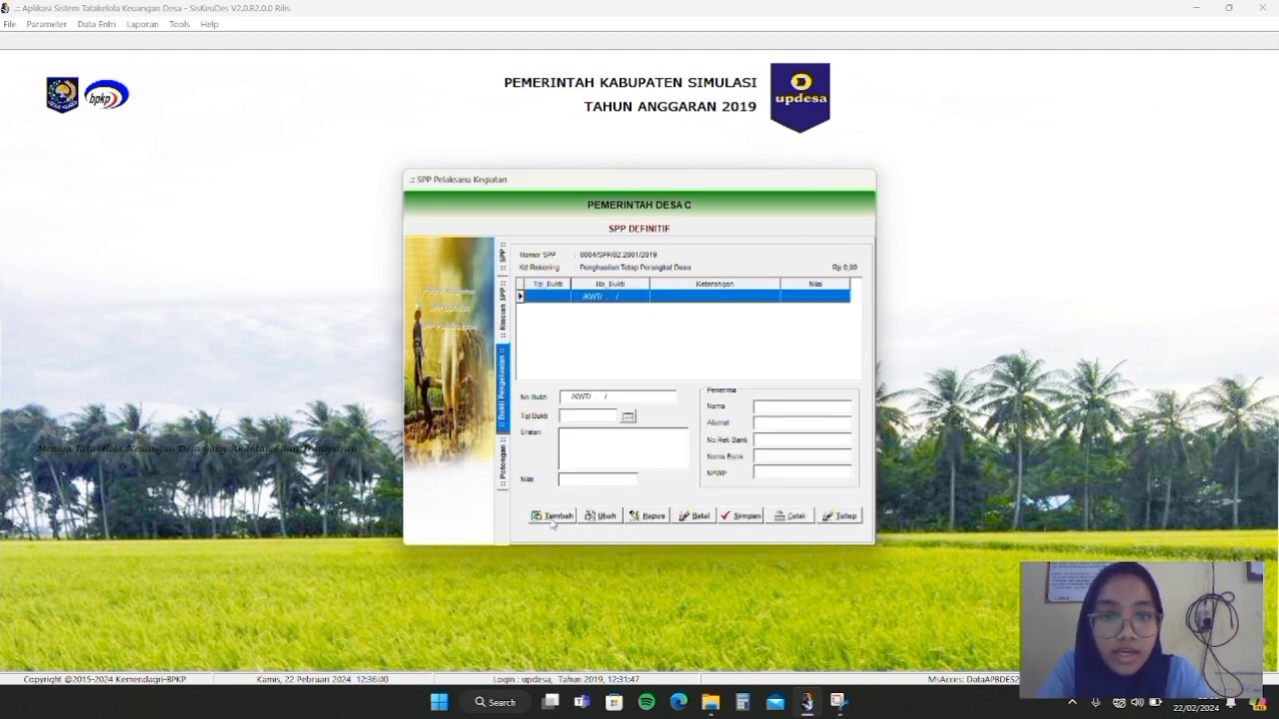
pyautogui.click(552, 517)
# Set the receipt date to 15 February 2019 in the calendar
pyautogui.click(627, 416)
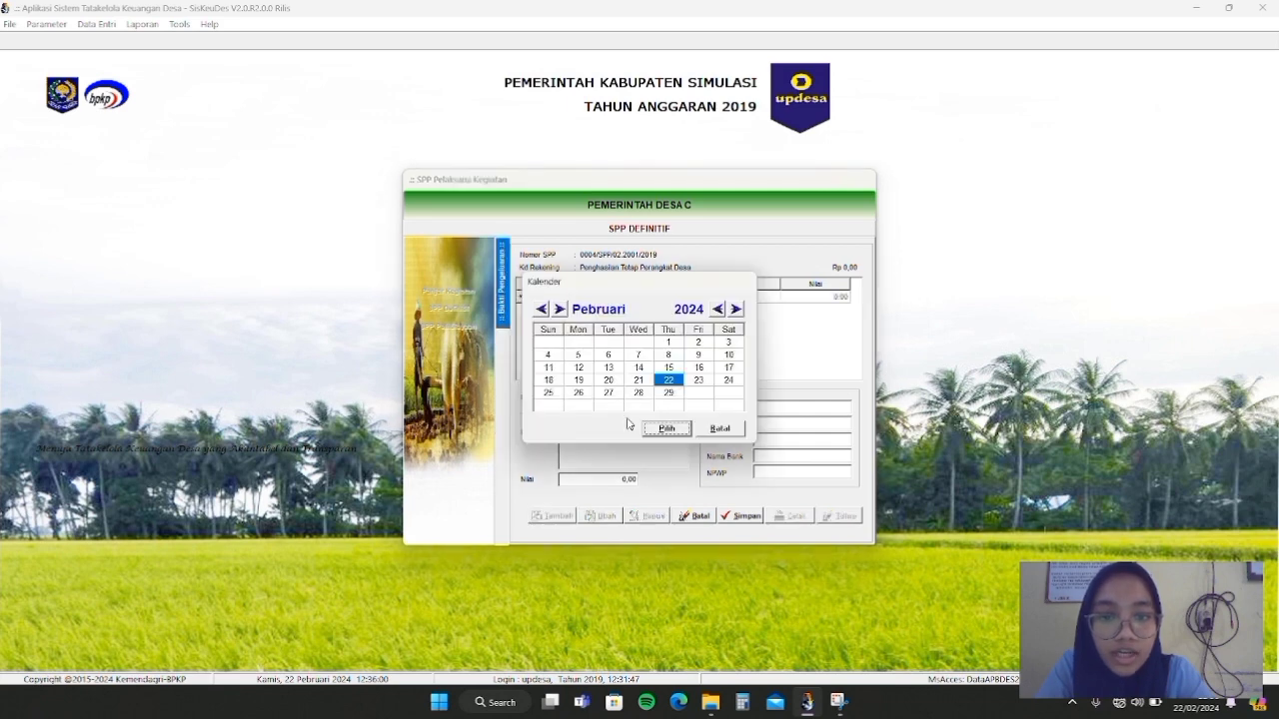
pyautogui.click(680, 368)
pyautogui.click(717, 309)
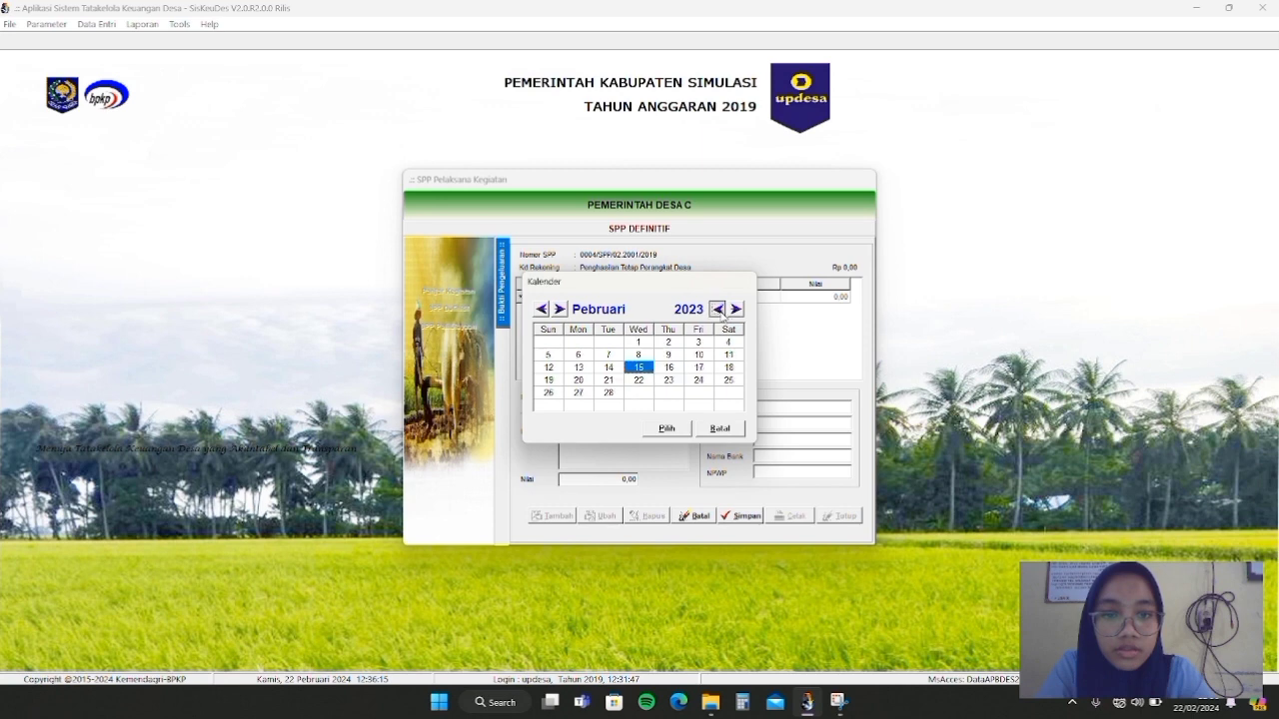
pyautogui.click(717, 310)
pyautogui.click(717, 309)
pyautogui.click(717, 310)
pyautogui.click(717, 310)
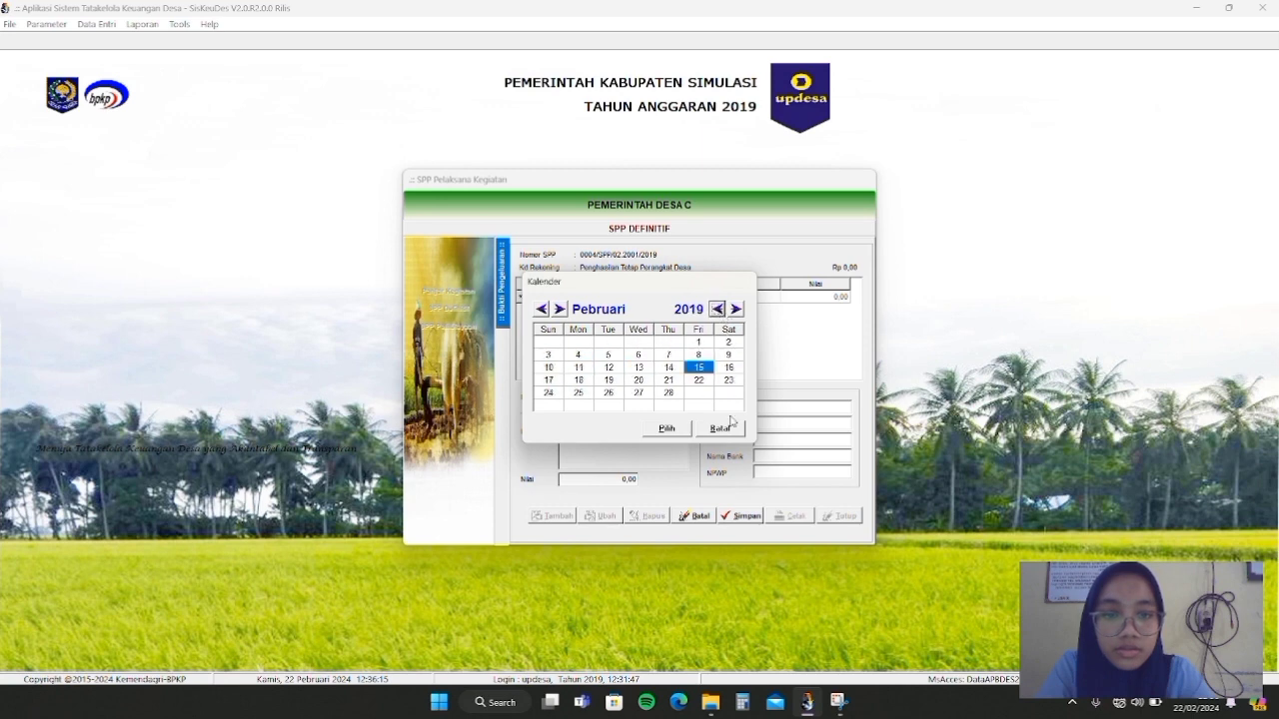
pyautogui.click(676, 430)
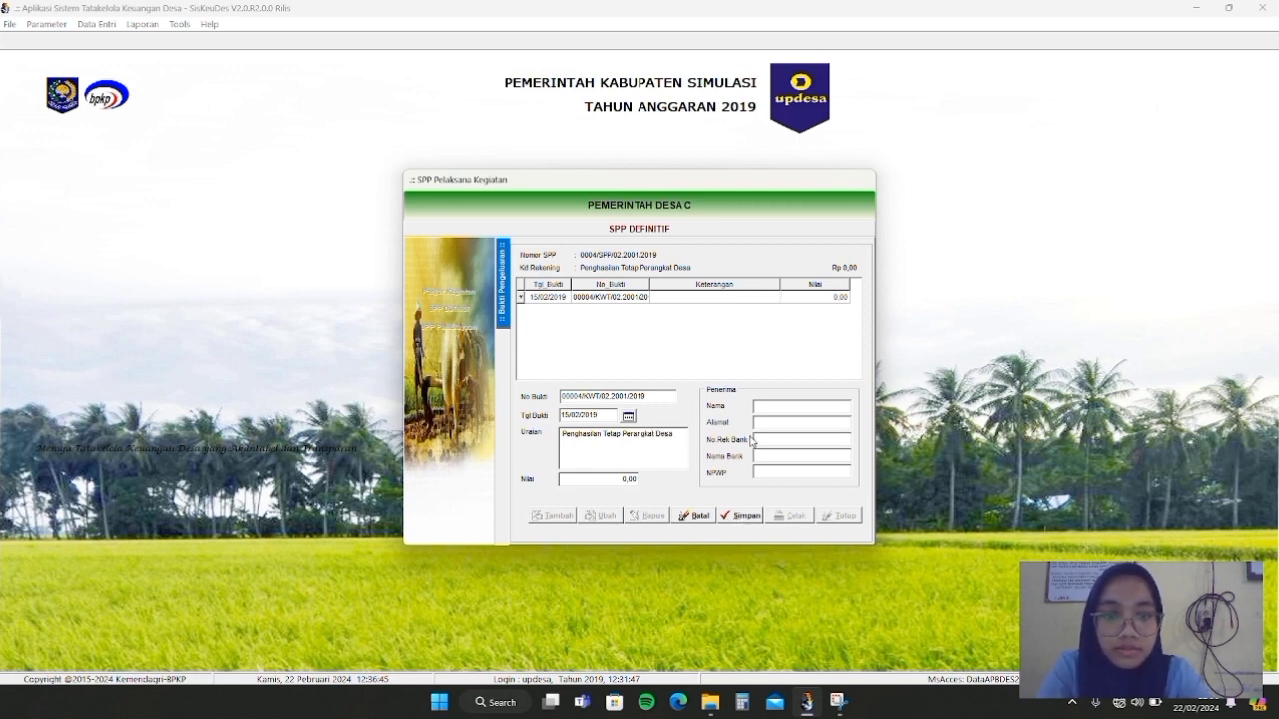
# Save the new receipt, then start a PPh Pasal 21 deduction and cancel it
pyautogui.click(767, 408)
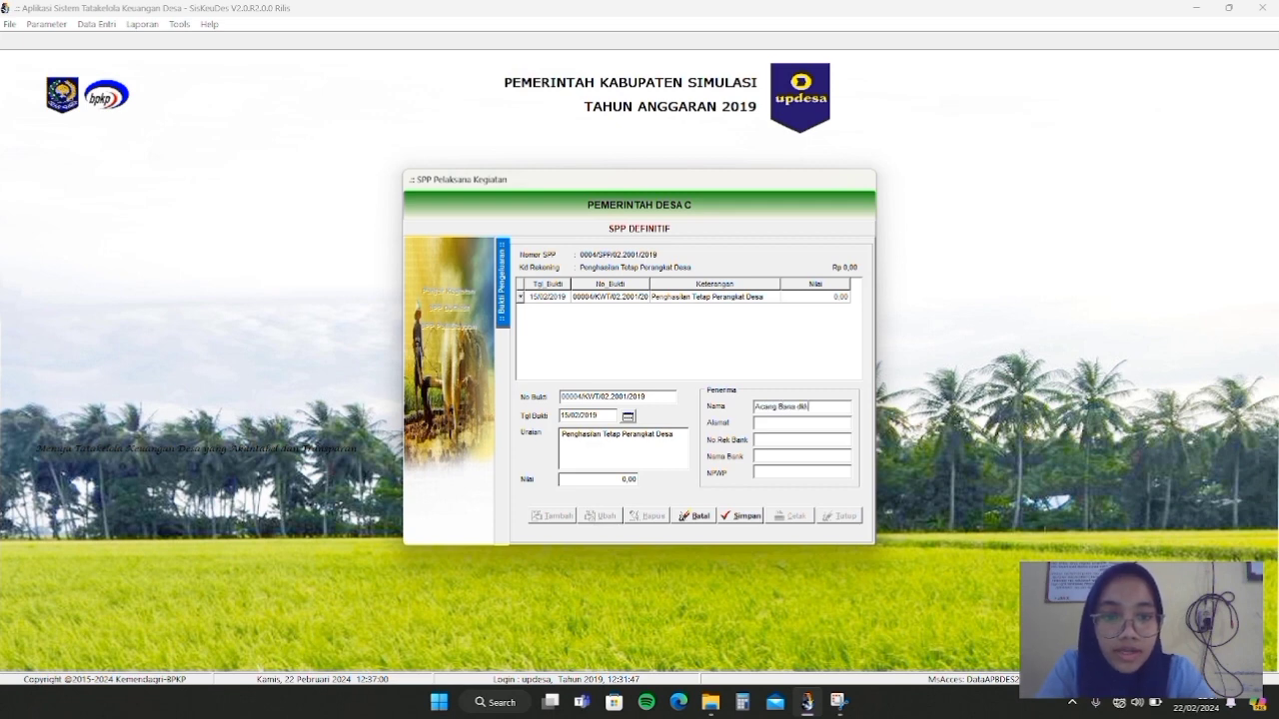
pyautogui.click(767, 516)
pyautogui.doubleClick(700, 298)
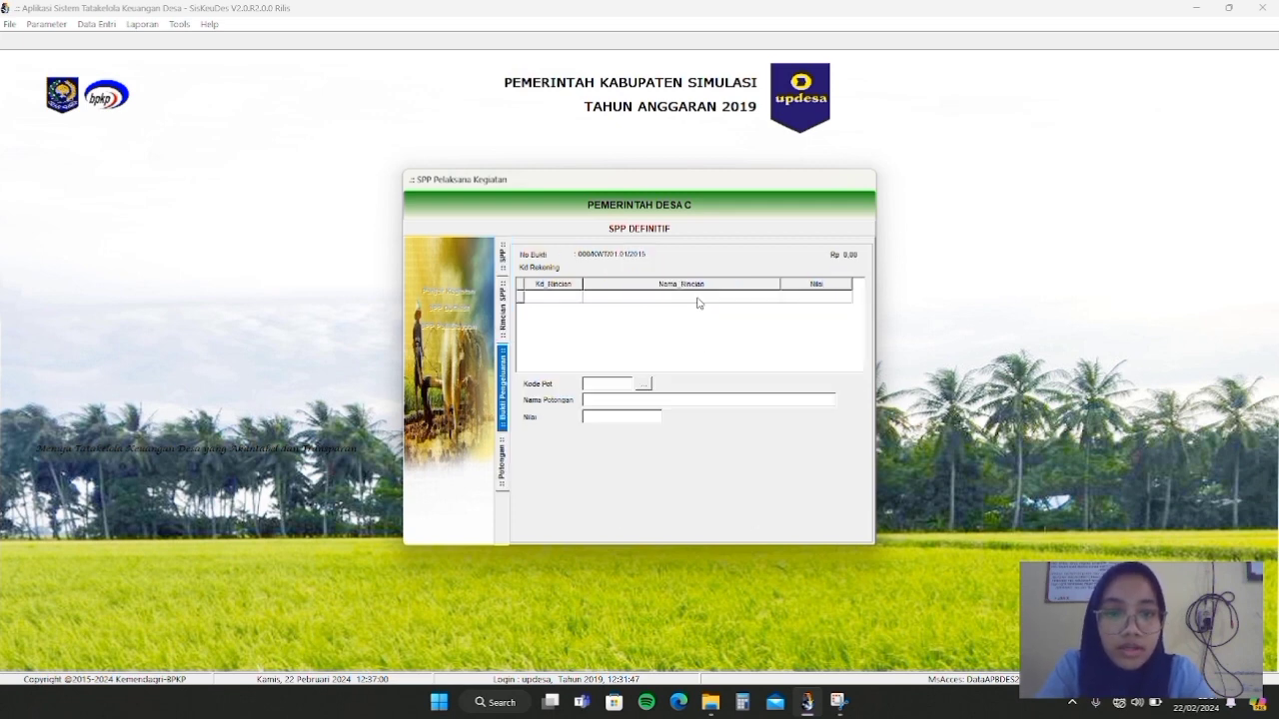
pyautogui.click(570, 515)
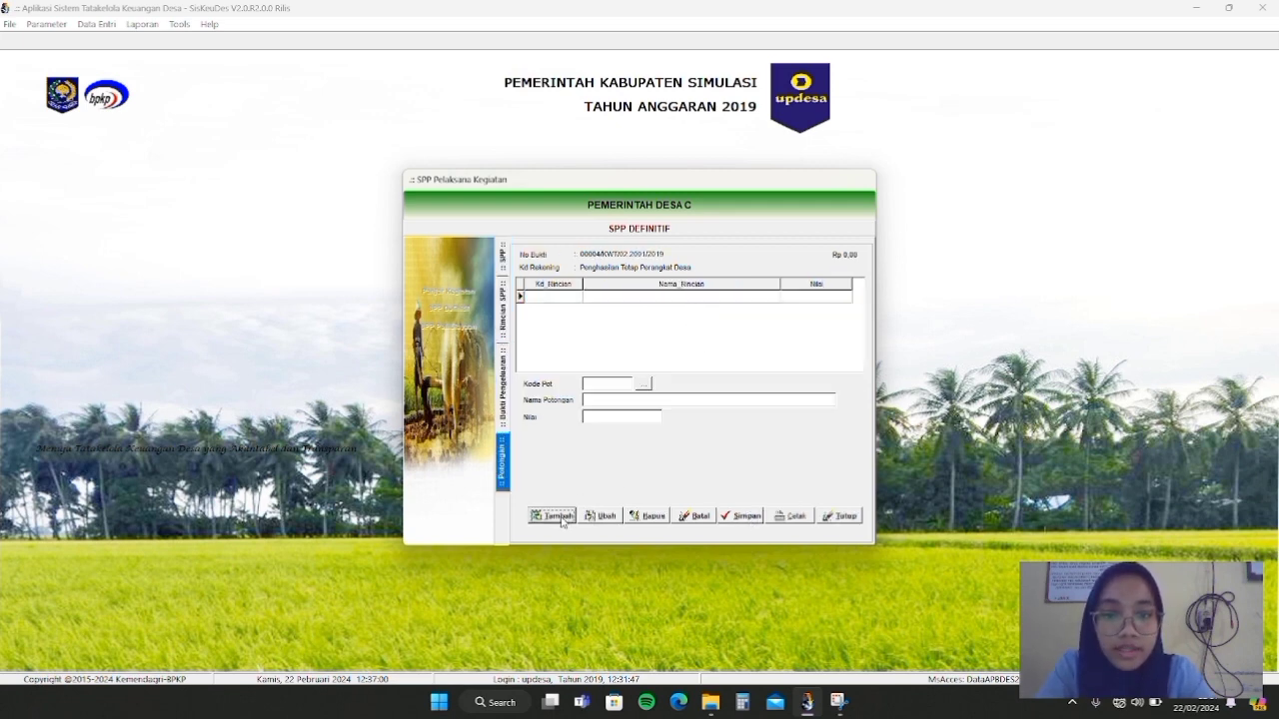
pyautogui.click(643, 384)
pyautogui.doubleClick(635, 296)
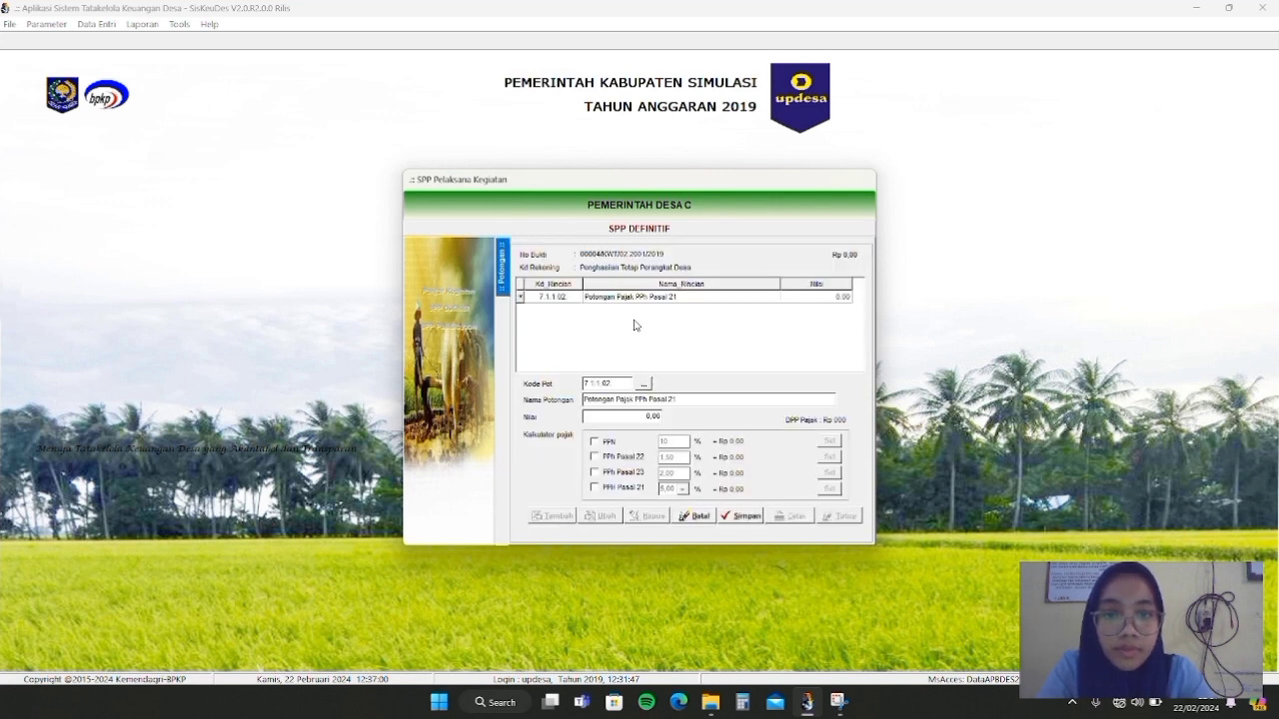
pyautogui.click(613, 488)
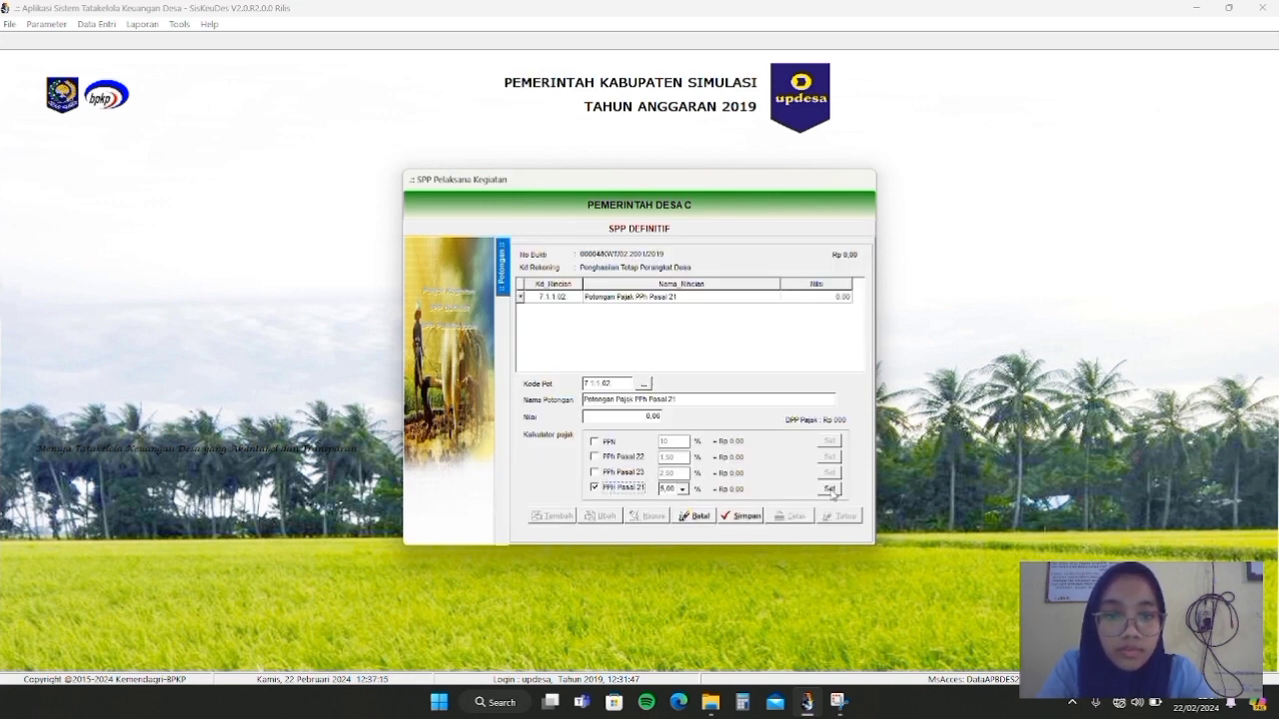
pyautogui.click(697, 516)
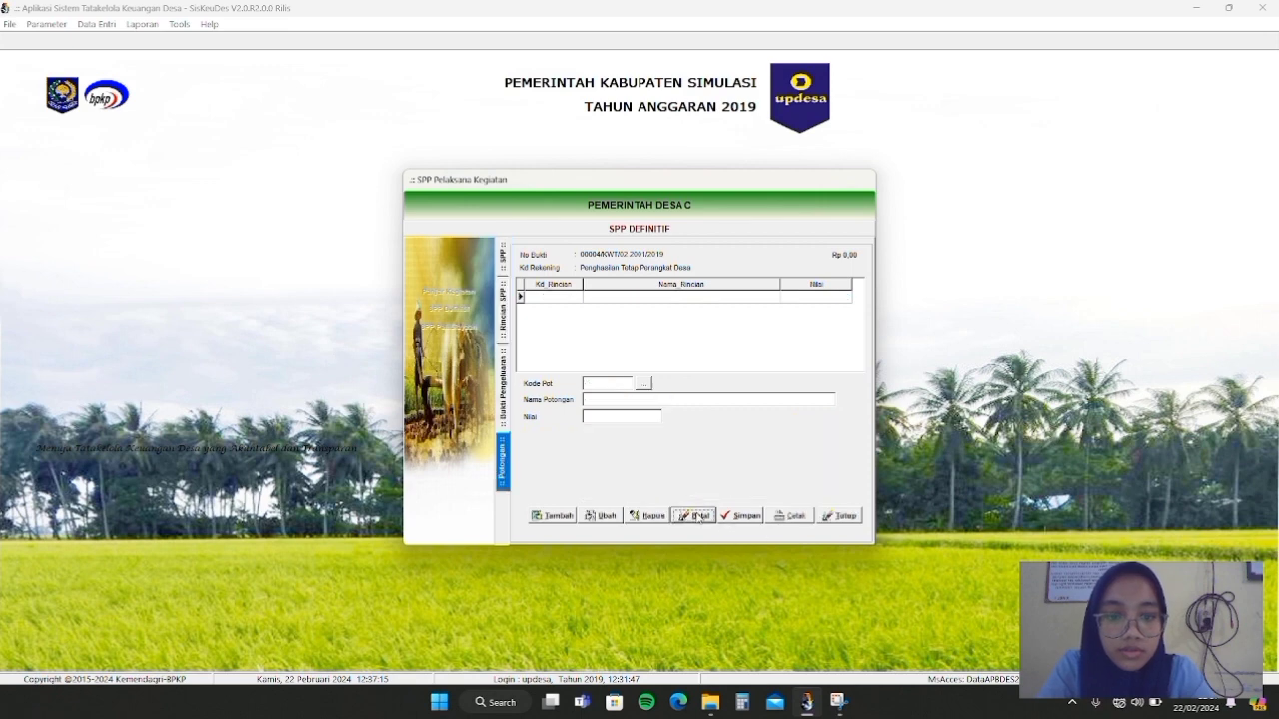
# Change the receipt amount to 5.000.000,00 and save it
pyautogui.click(502, 363)
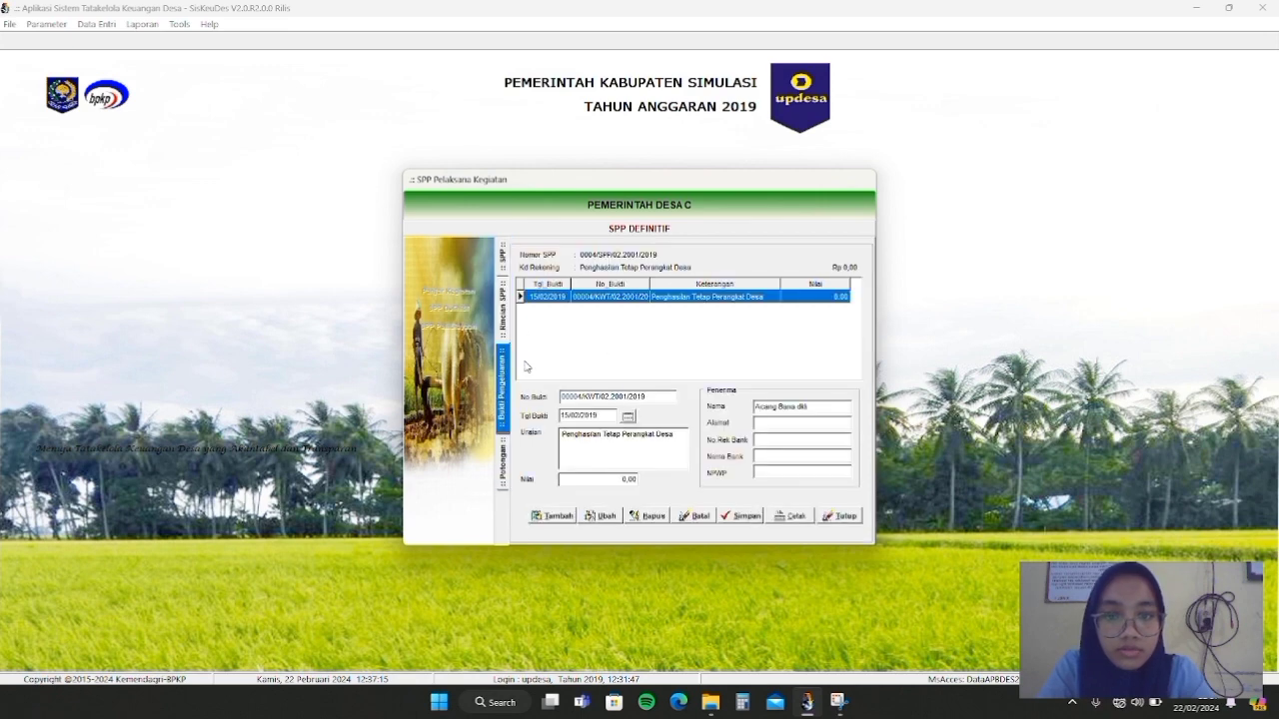
pyautogui.click(595, 518)
pyautogui.click(598, 479)
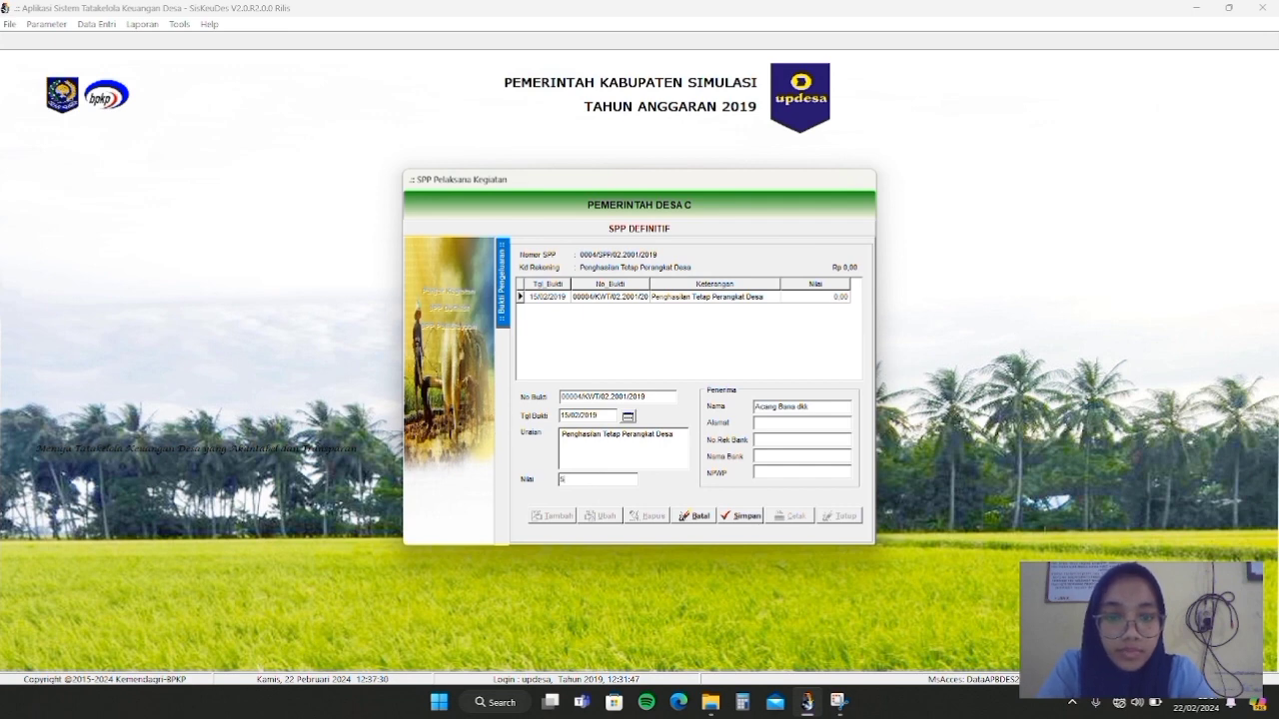
pyautogui.click(740, 517)
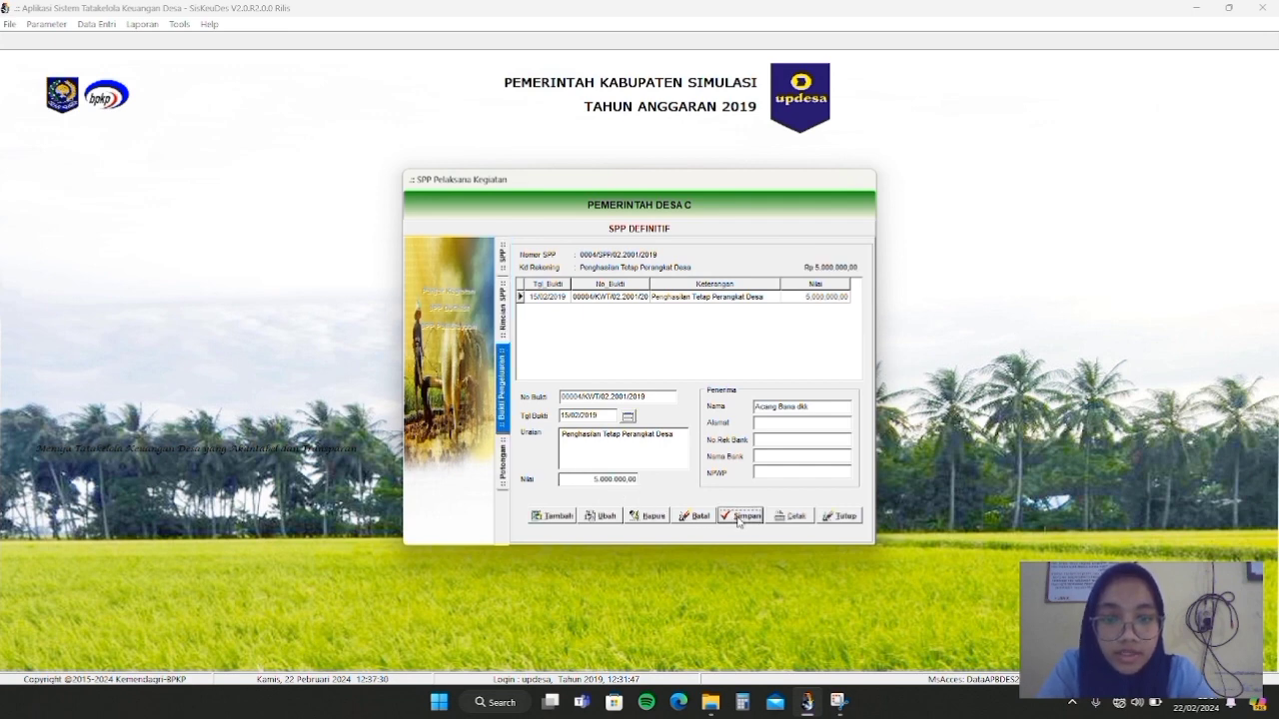
pyautogui.click(502, 461)
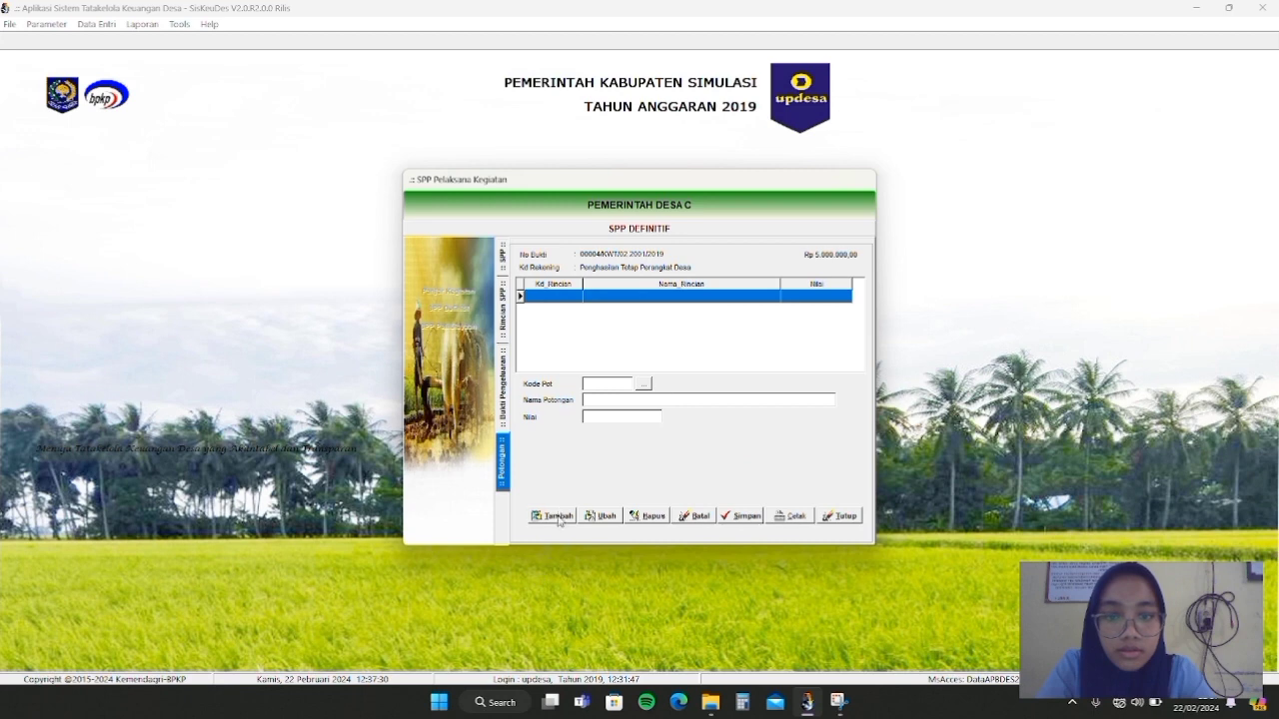
# Save a 250.000,00 PPh Pasal 21 deduction (code 7.1.1.02) on the salary receipt
pyautogui.click(556, 517)
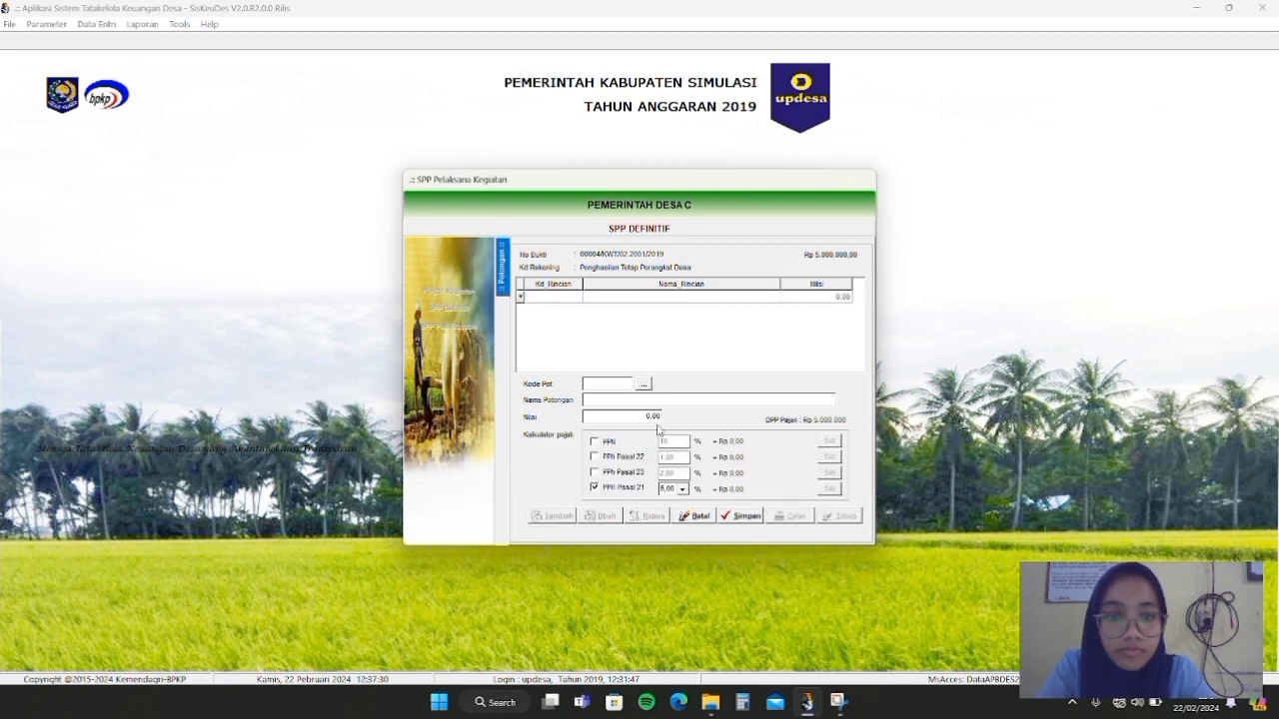
pyautogui.click(643, 384)
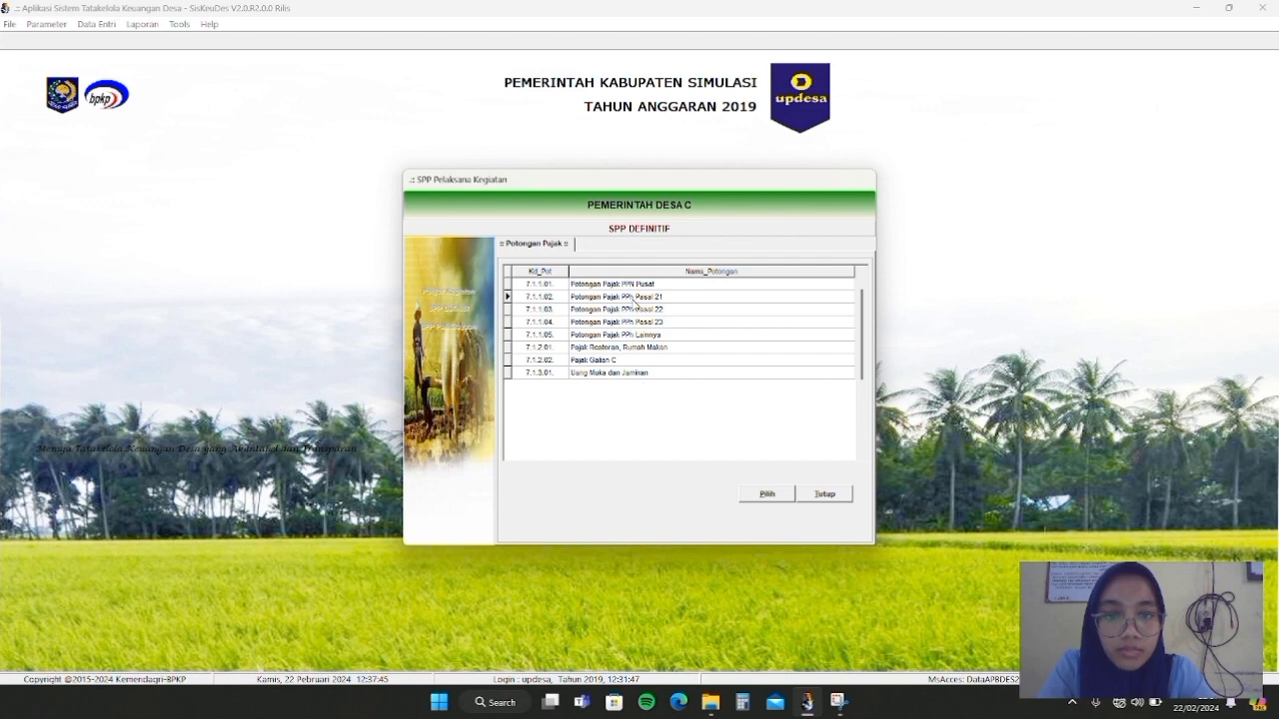
pyautogui.doubleClick(689, 300)
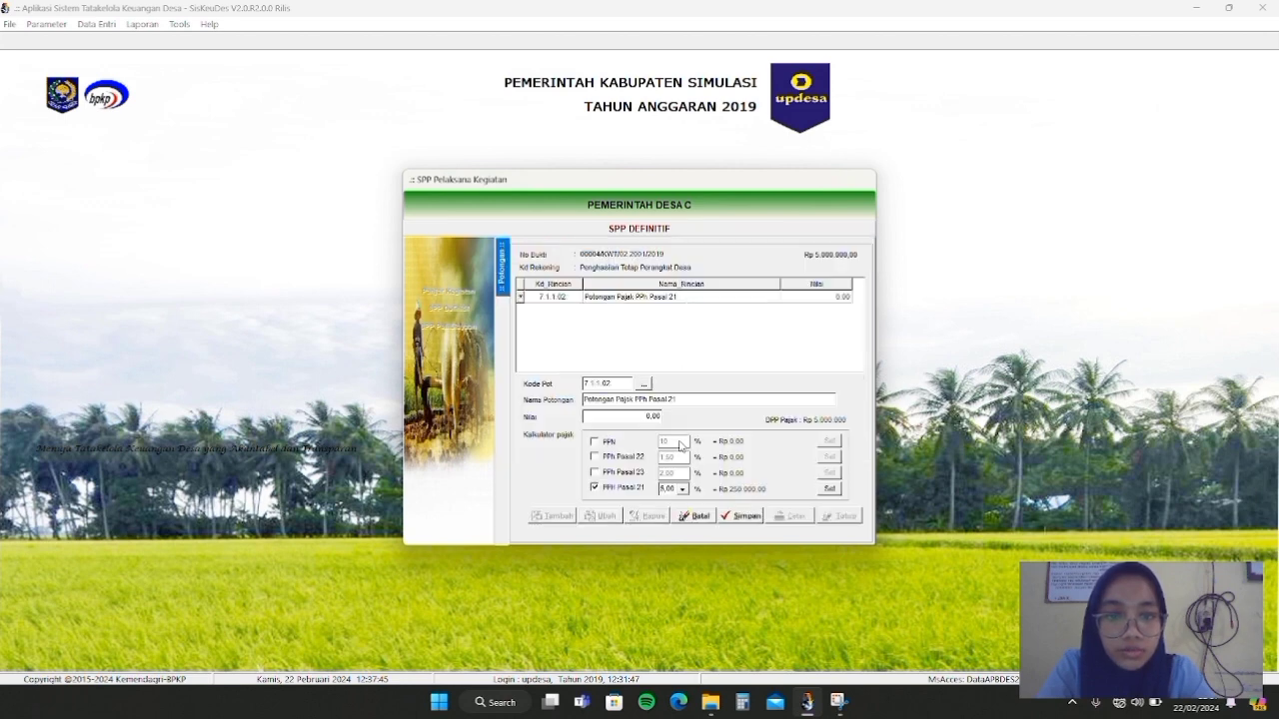
pyautogui.click(829, 489)
pyautogui.click(745, 516)
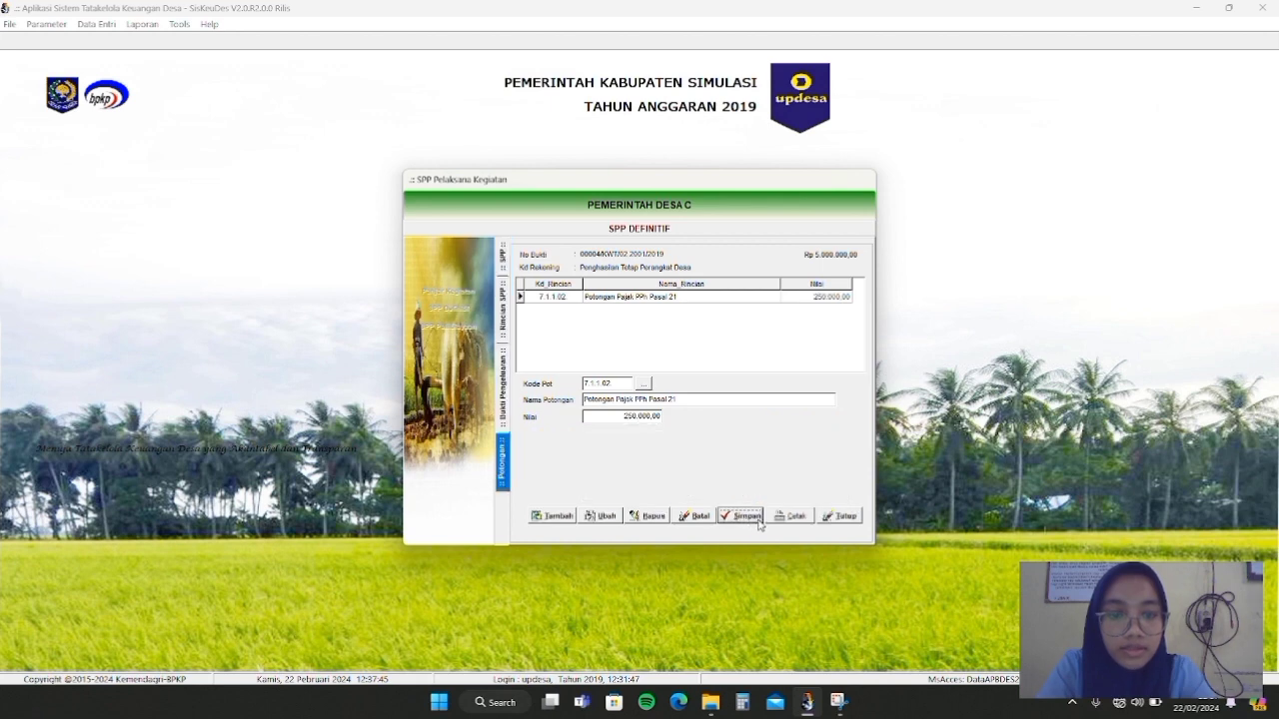
pyautogui.click(839, 516)
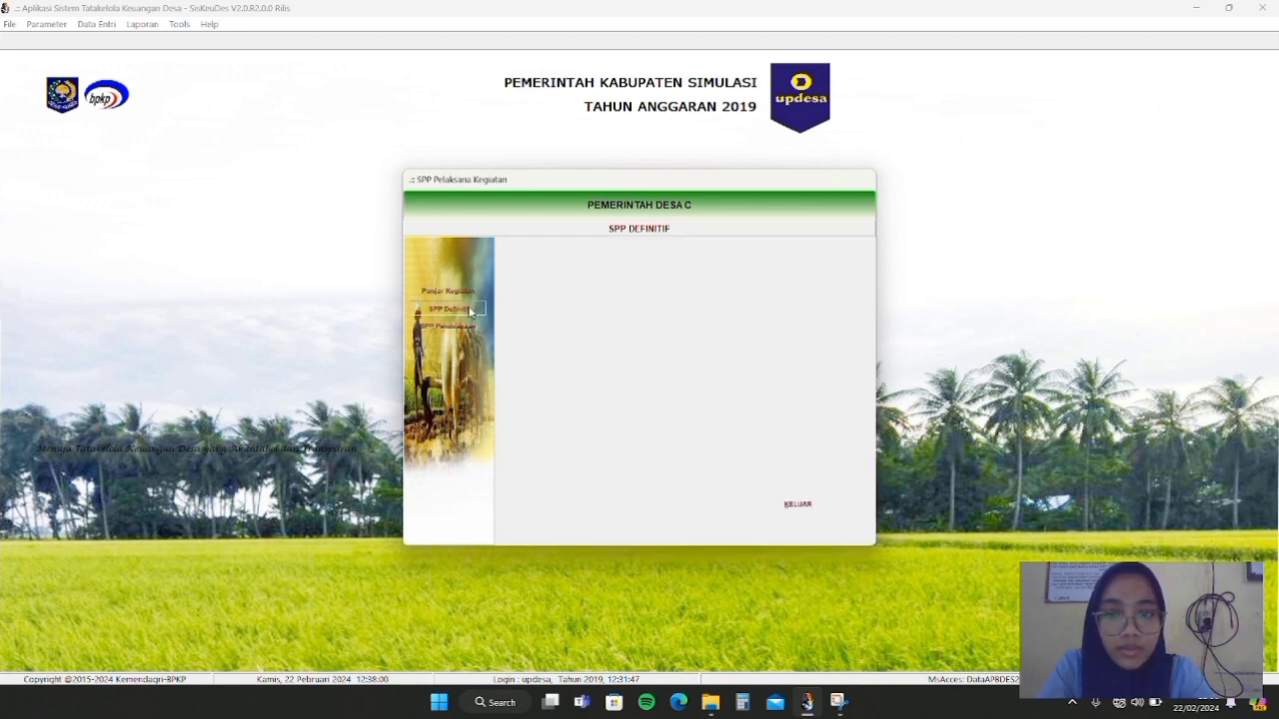
pyautogui.click(471, 308)
pyautogui.doubleClick(673, 282)
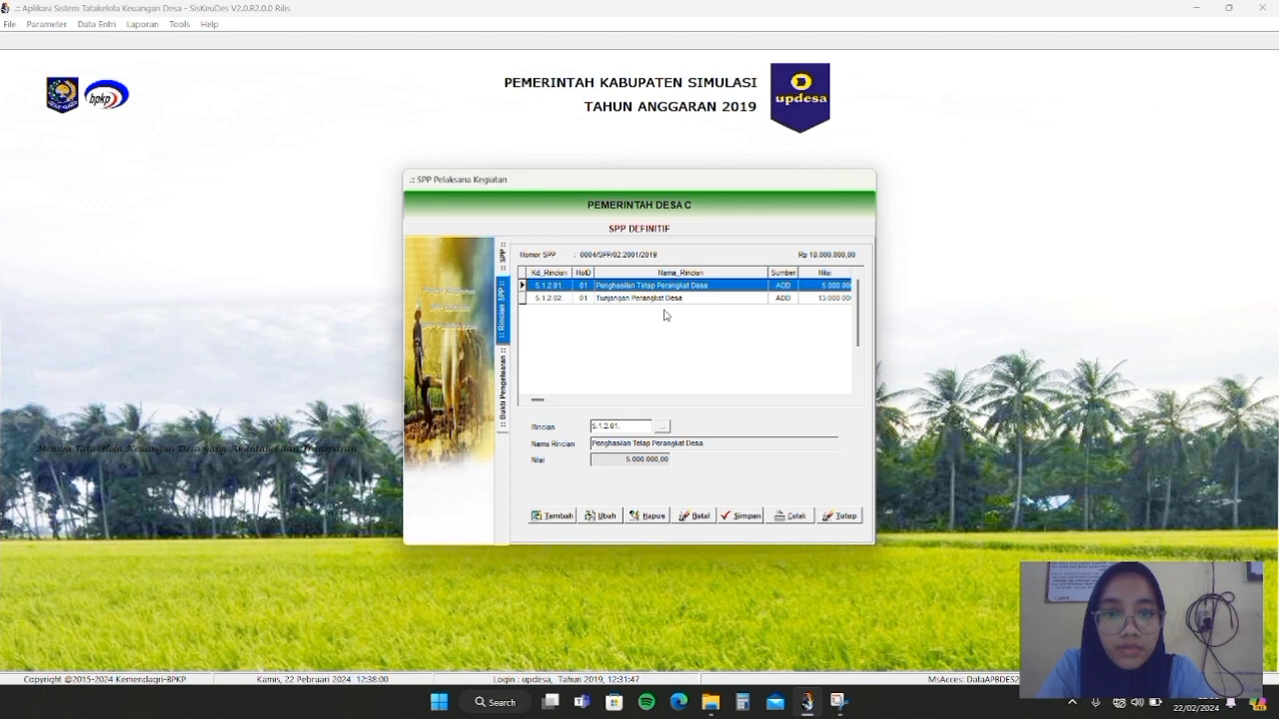
pyautogui.doubleClick(662, 288)
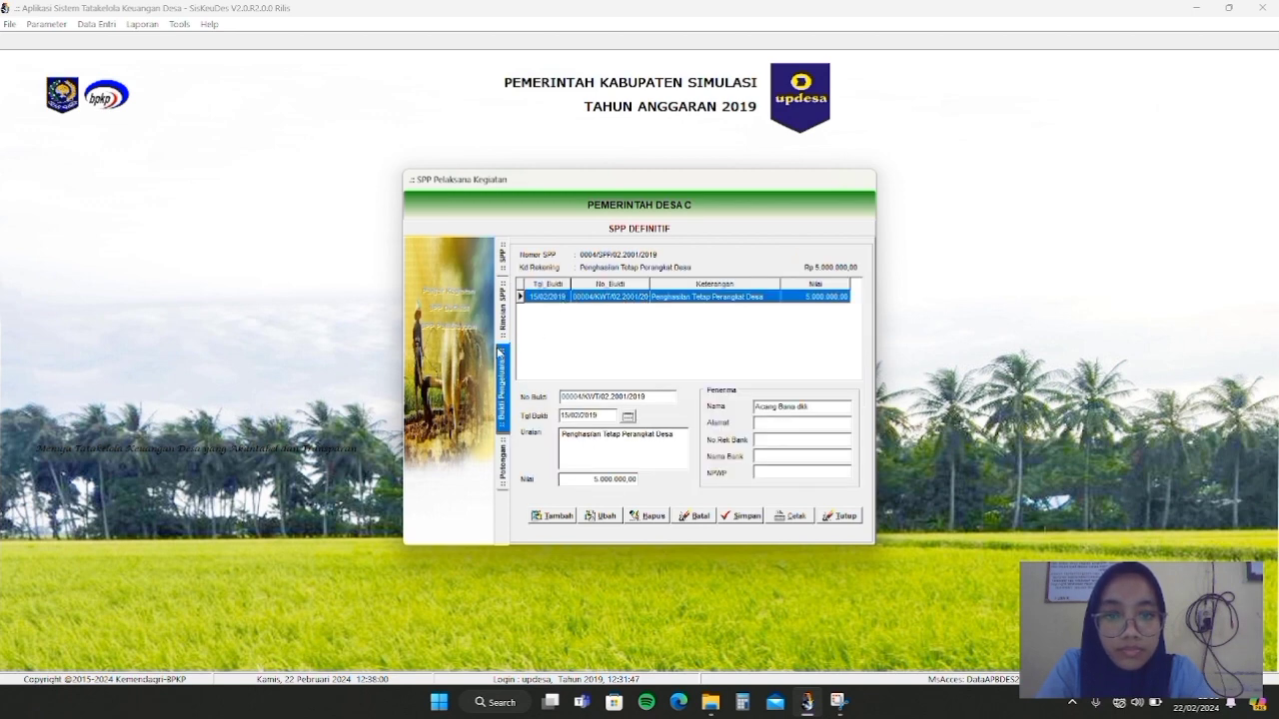
pyautogui.click(664, 313)
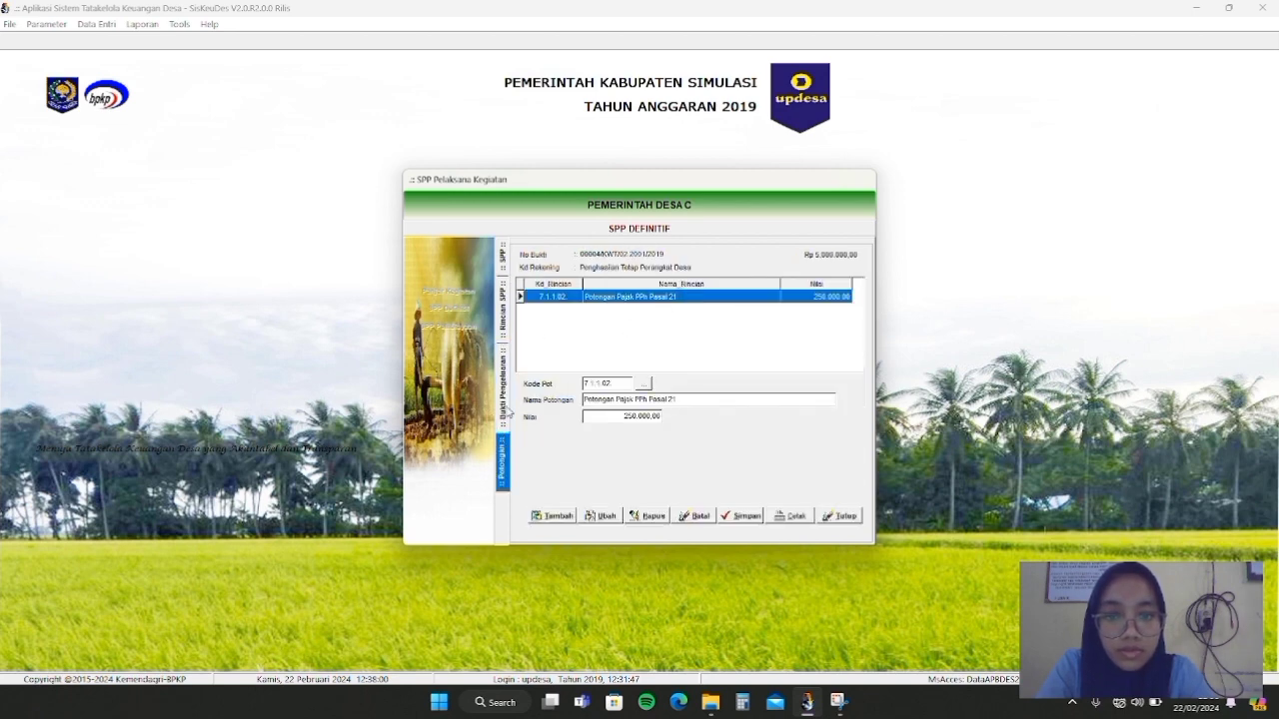
pyautogui.click(507, 410)
pyautogui.click(505, 334)
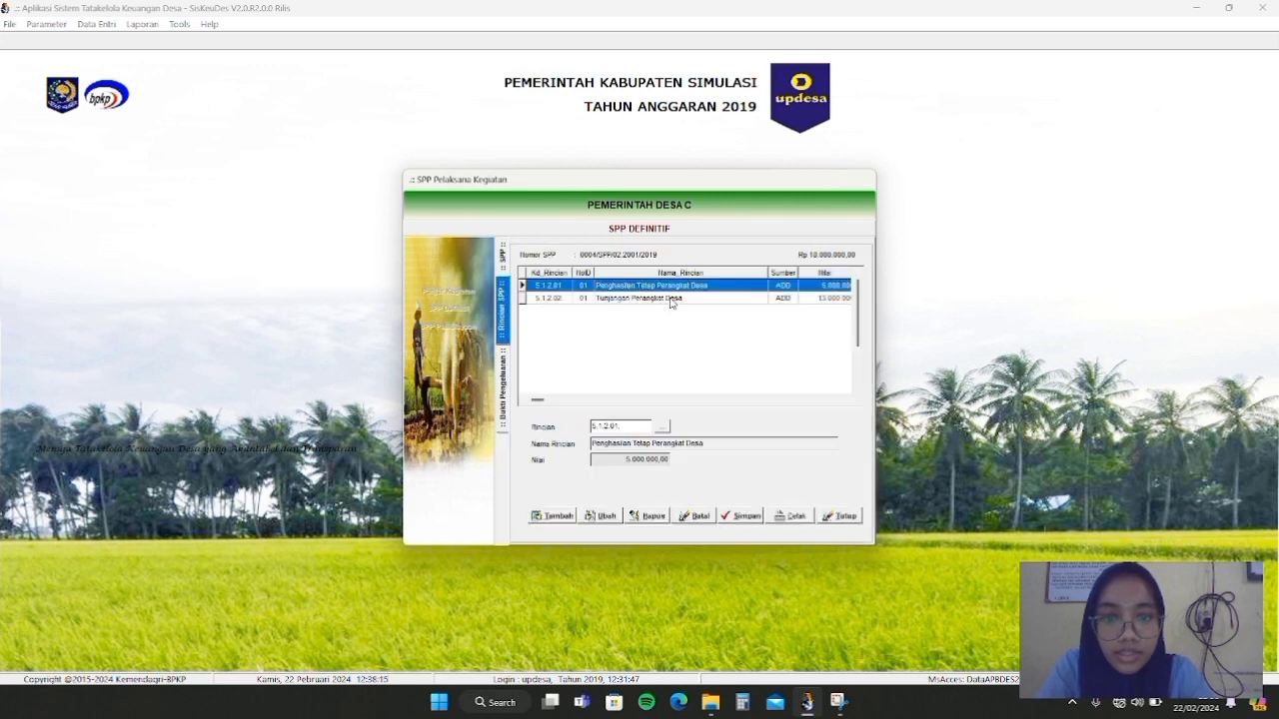
pyautogui.doubleClick(672, 300)
pyautogui.doubleClick(672, 298)
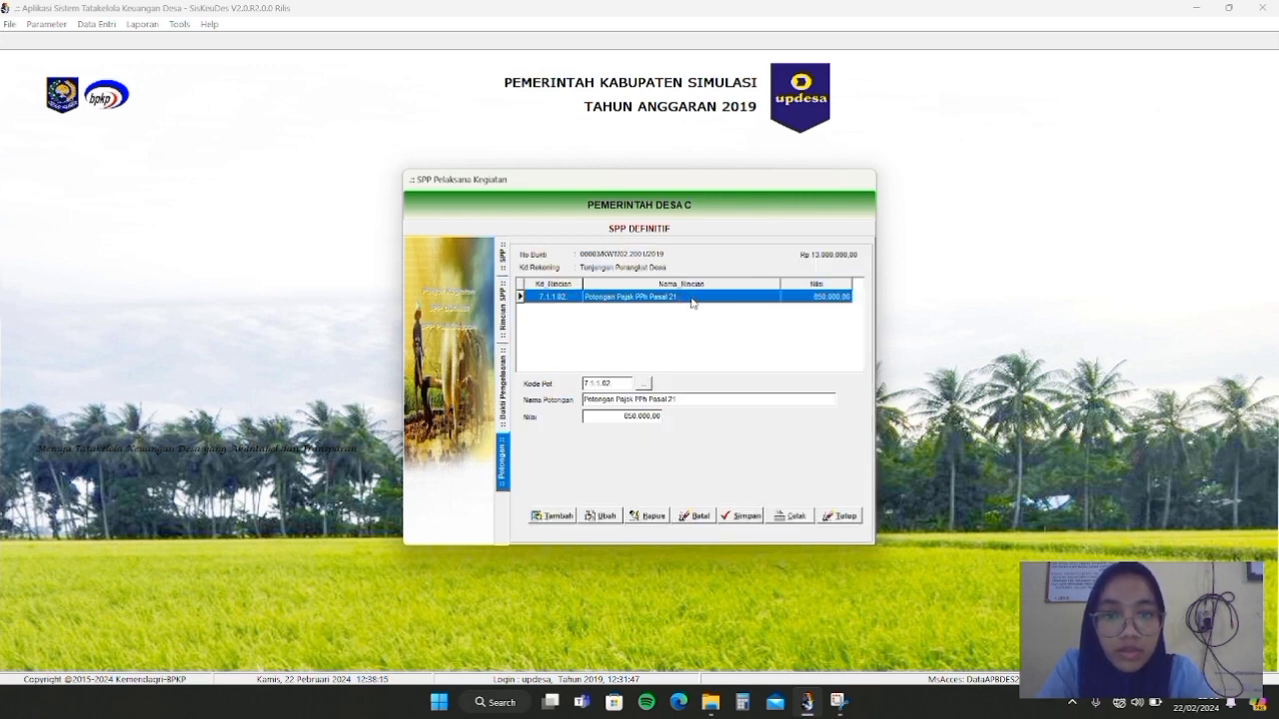
pyautogui.click(839, 515)
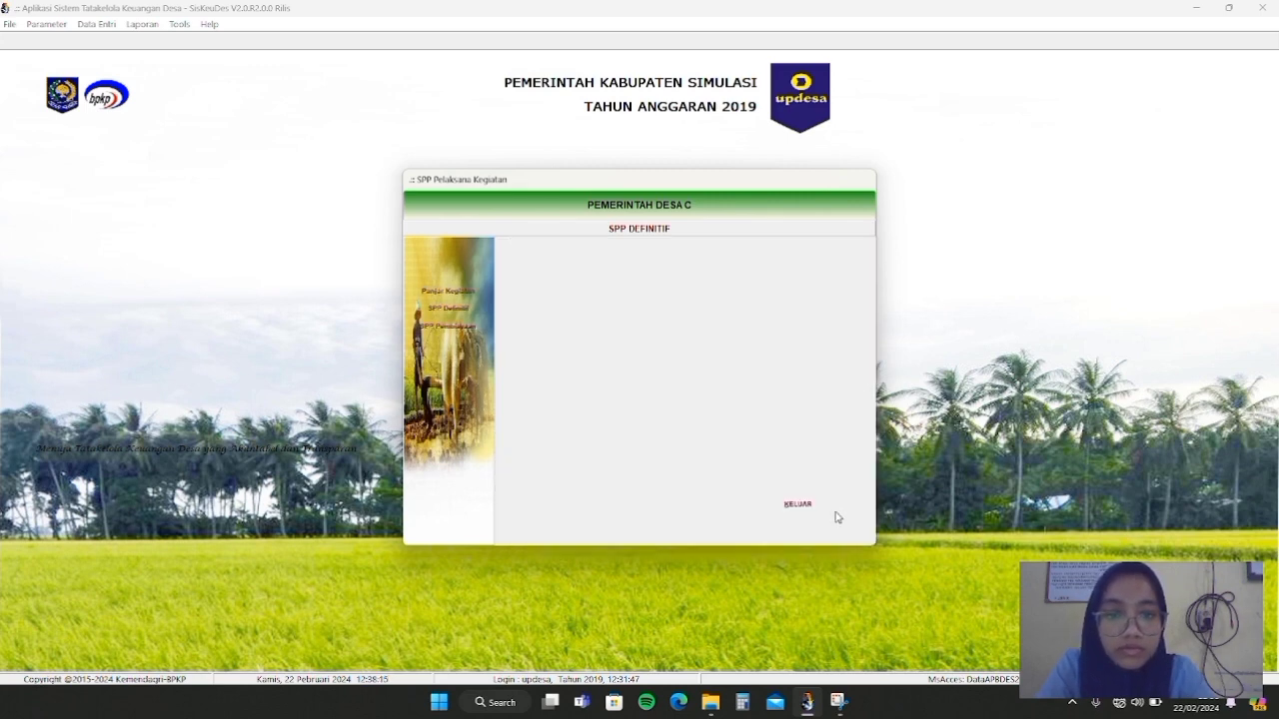
pyautogui.click(804, 505)
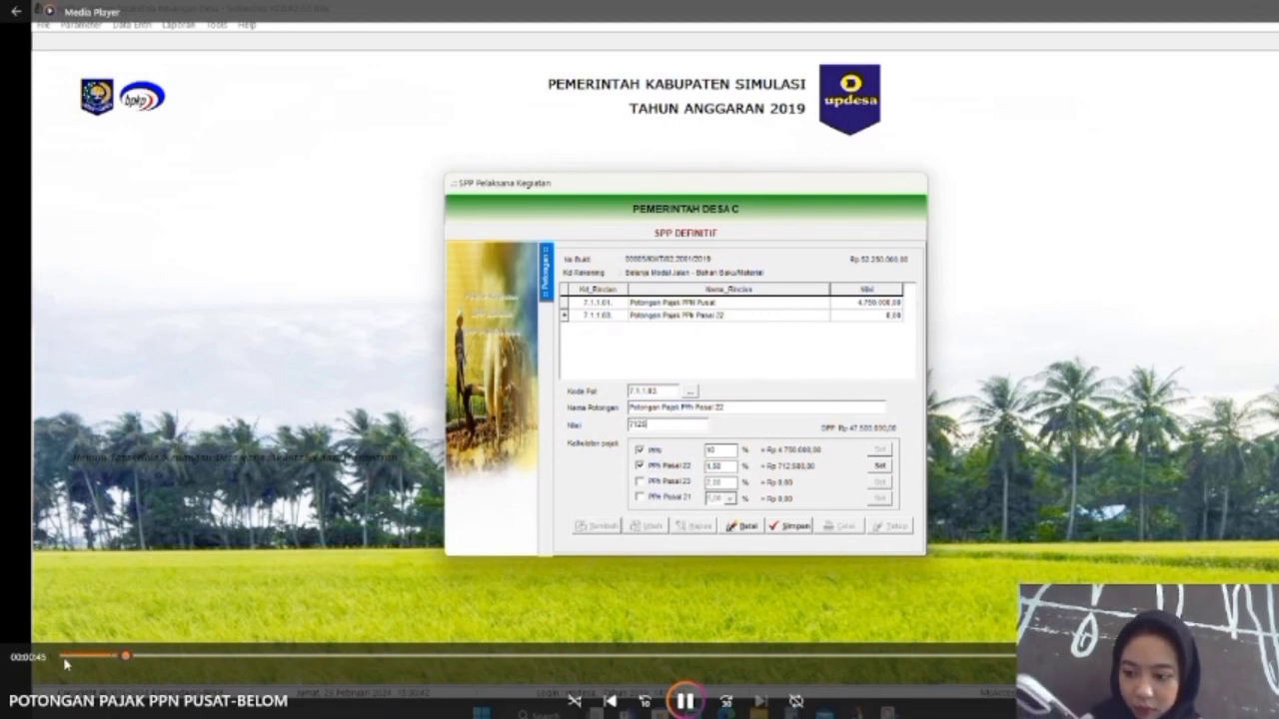
# Rewind the recorded clip to near its start
pyautogui.click(68, 657)
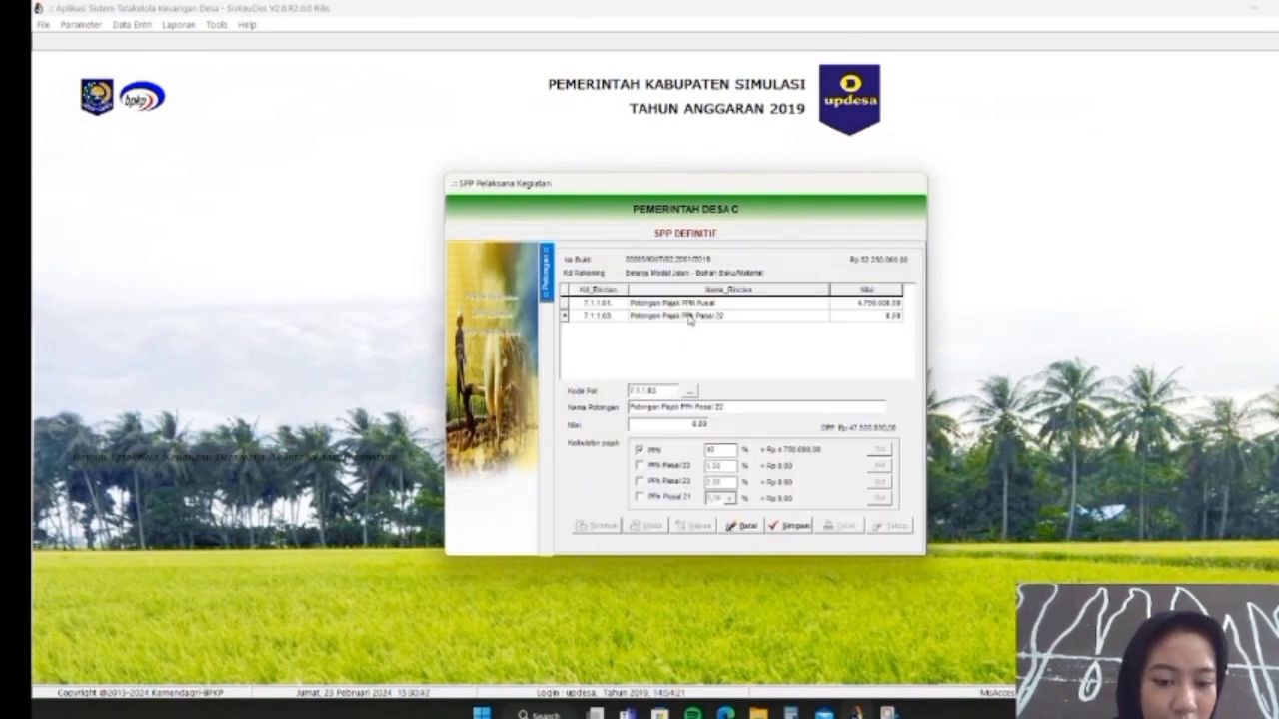
# Save a PPh Pasal 22 deduction of 712.500,00 using the tax calculator
pyautogui.click(673, 467)
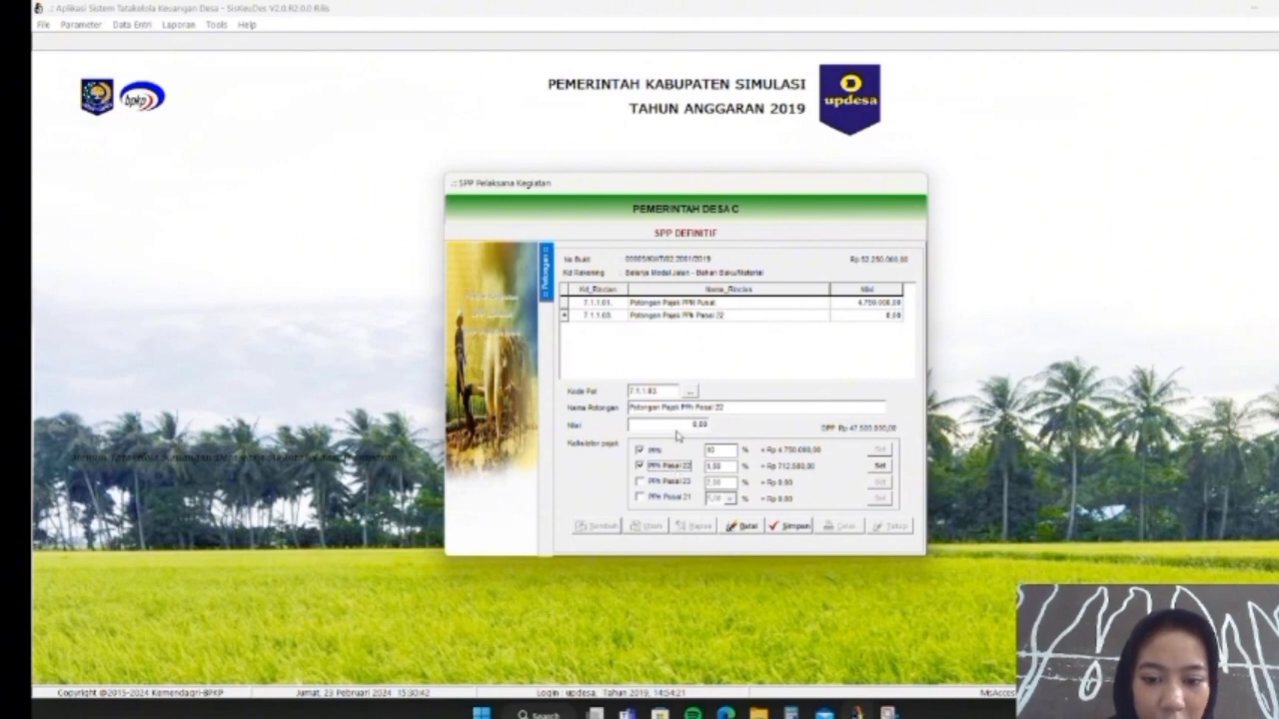
pyautogui.click(677, 423)
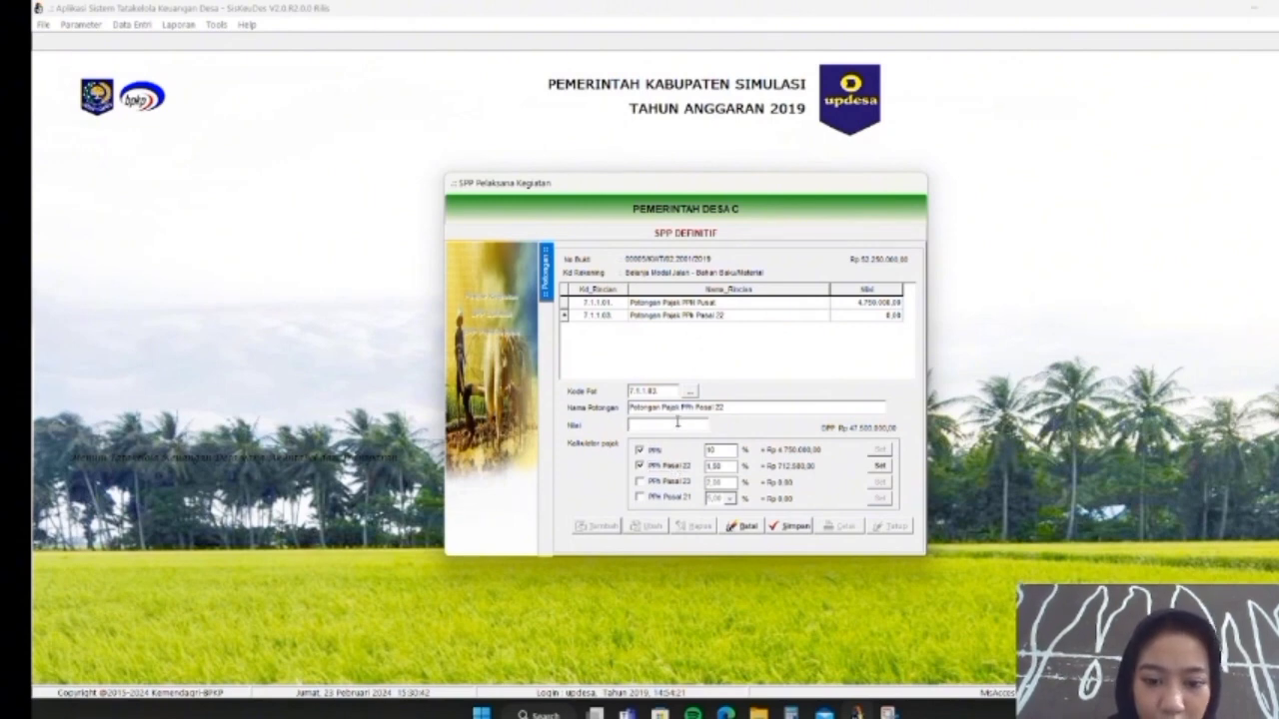
pyautogui.write('712')
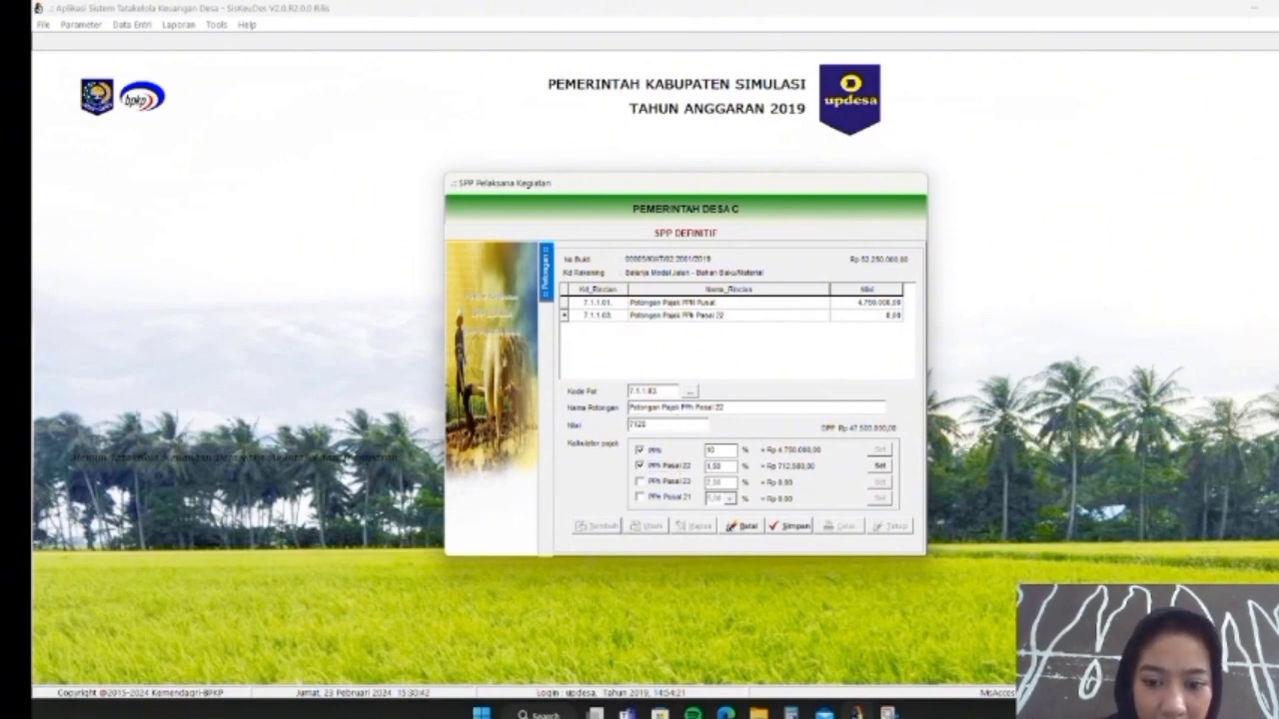
pyautogui.write('500')
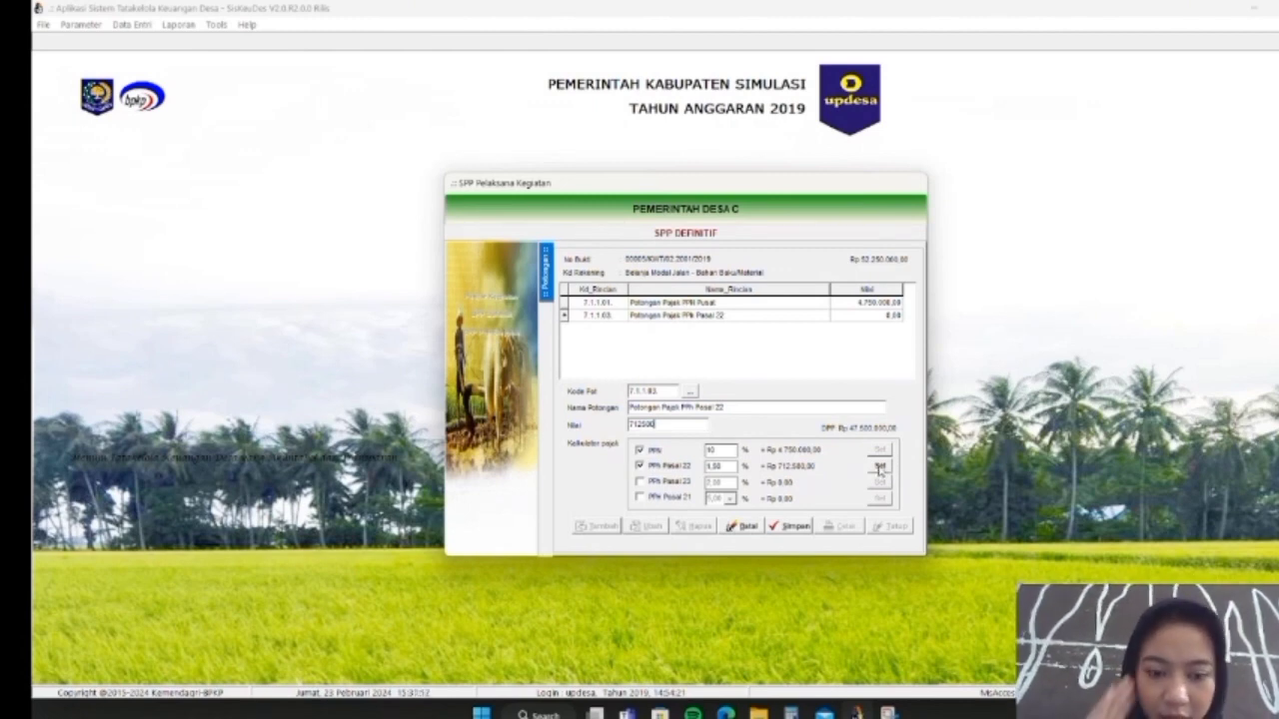
pyautogui.click(879, 468)
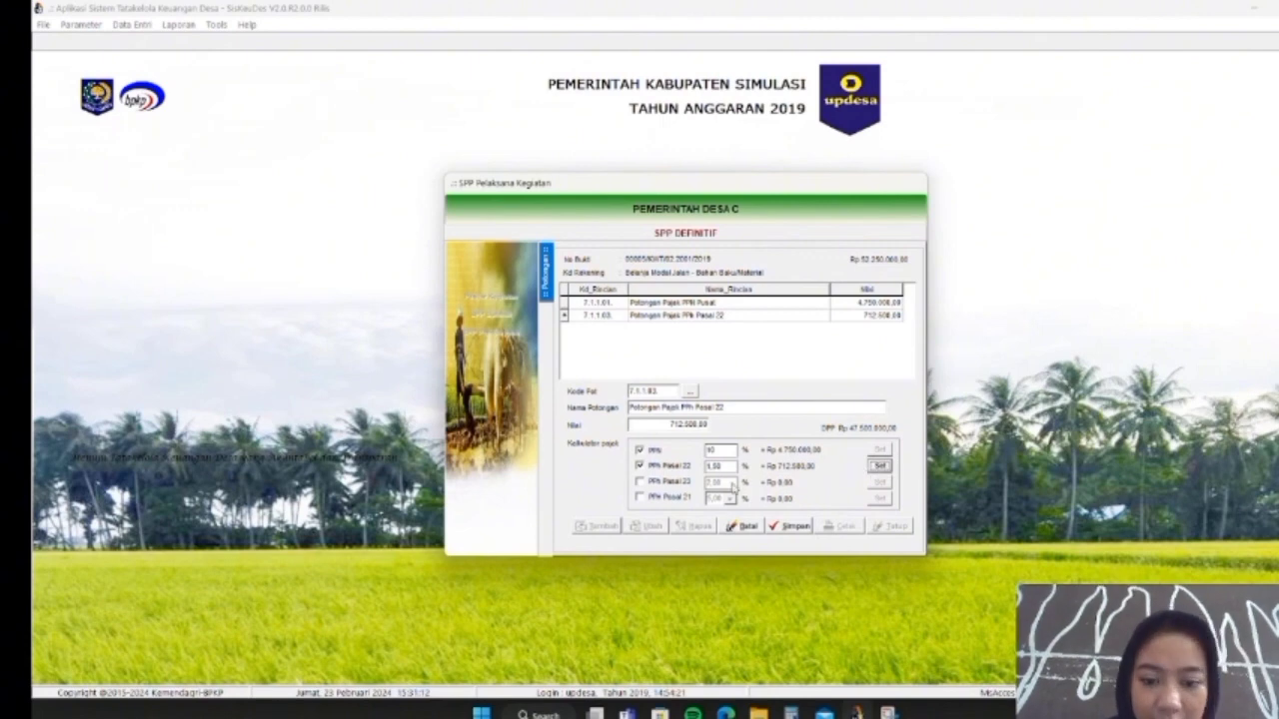
pyautogui.click(789, 525)
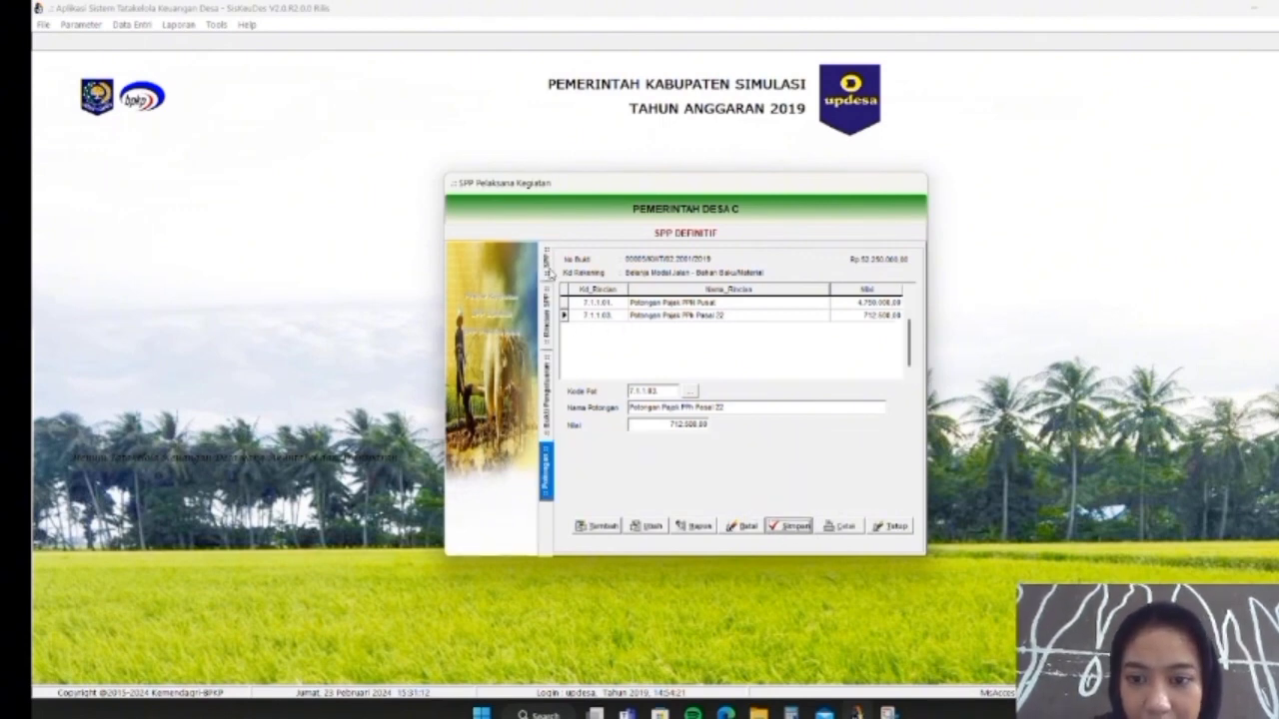
# Add new receipt 00006/KWT/02.2001/2019 under SPP 0005's road building-material line
pyautogui.click(550, 290)
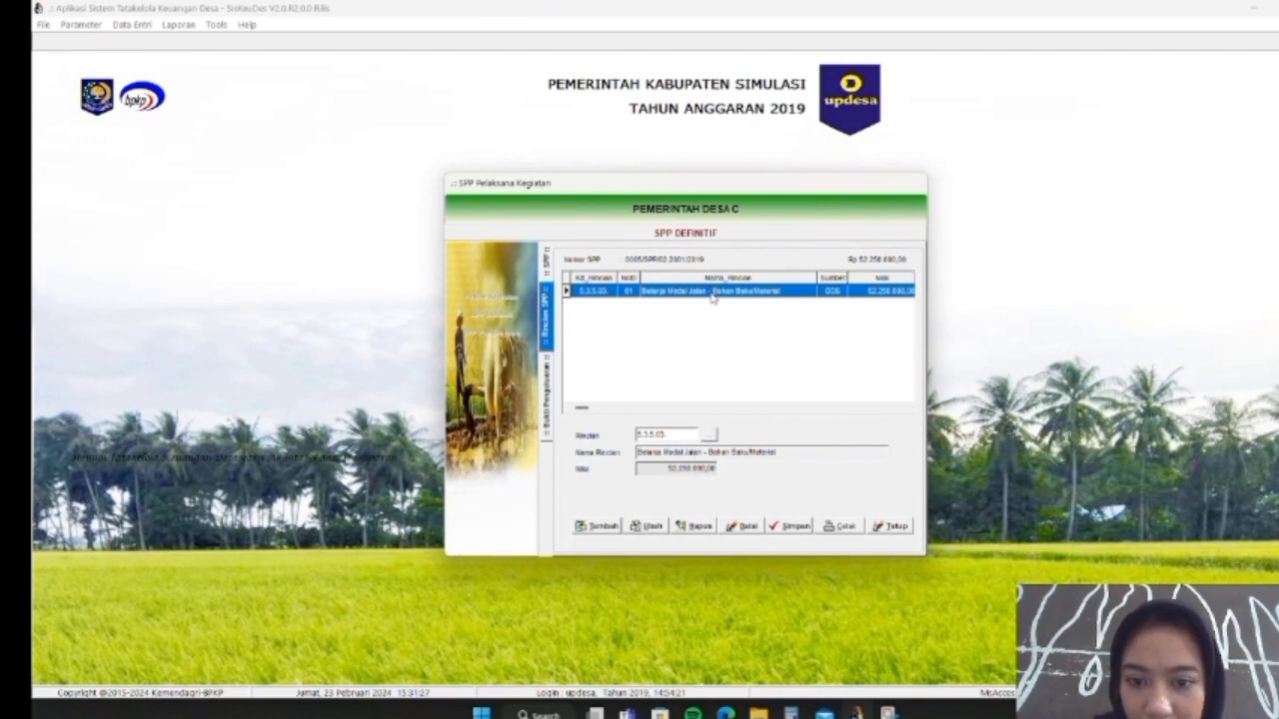
pyautogui.doubleClick(713, 292)
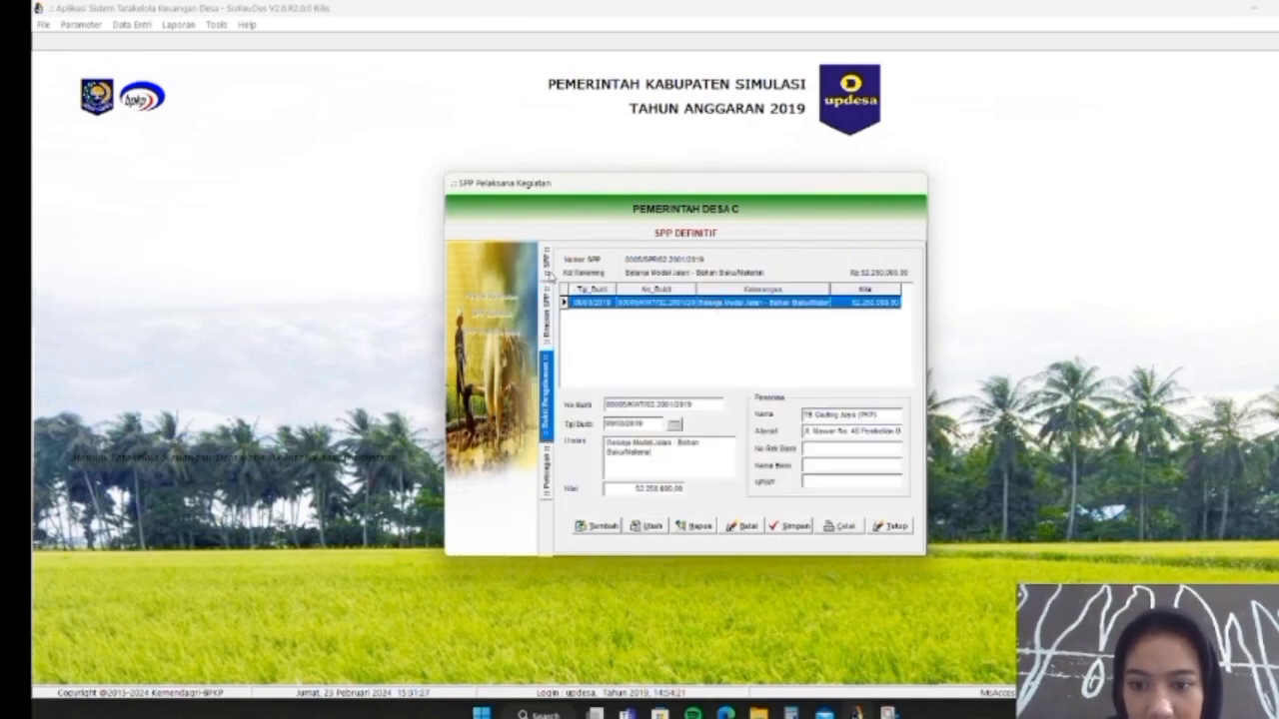
pyautogui.click(549, 277)
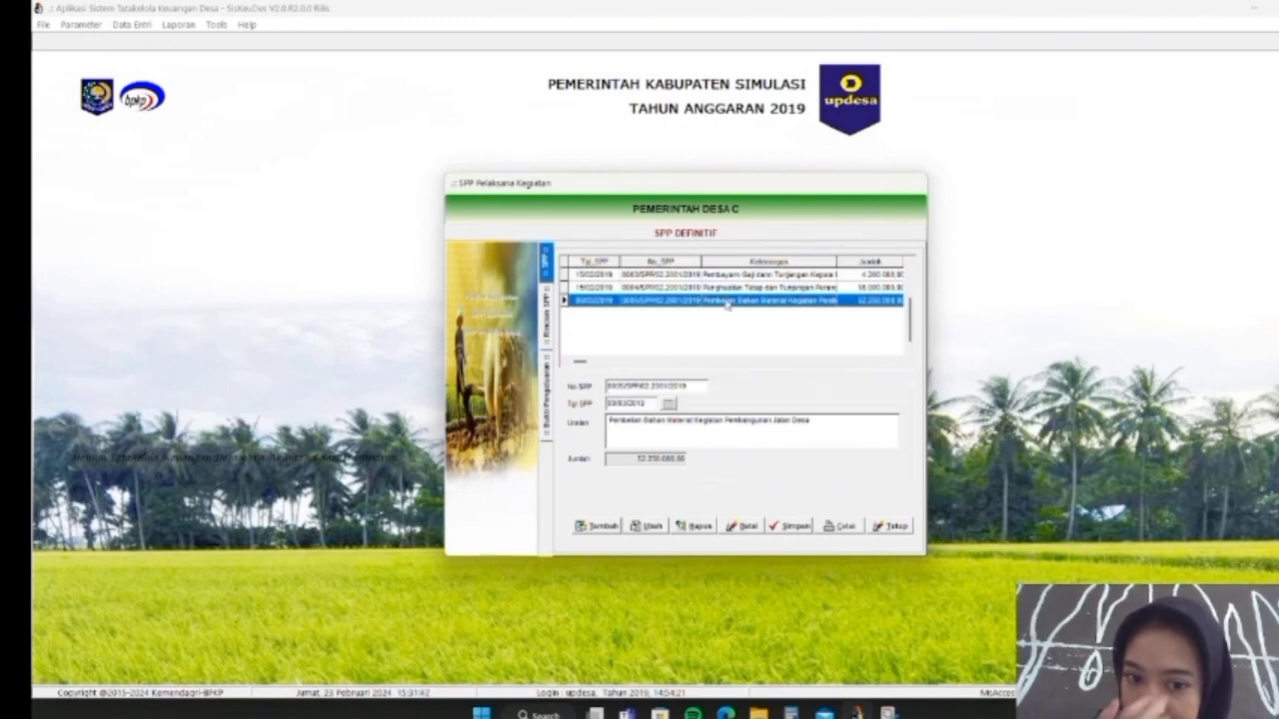
pyautogui.doubleClick(726, 302)
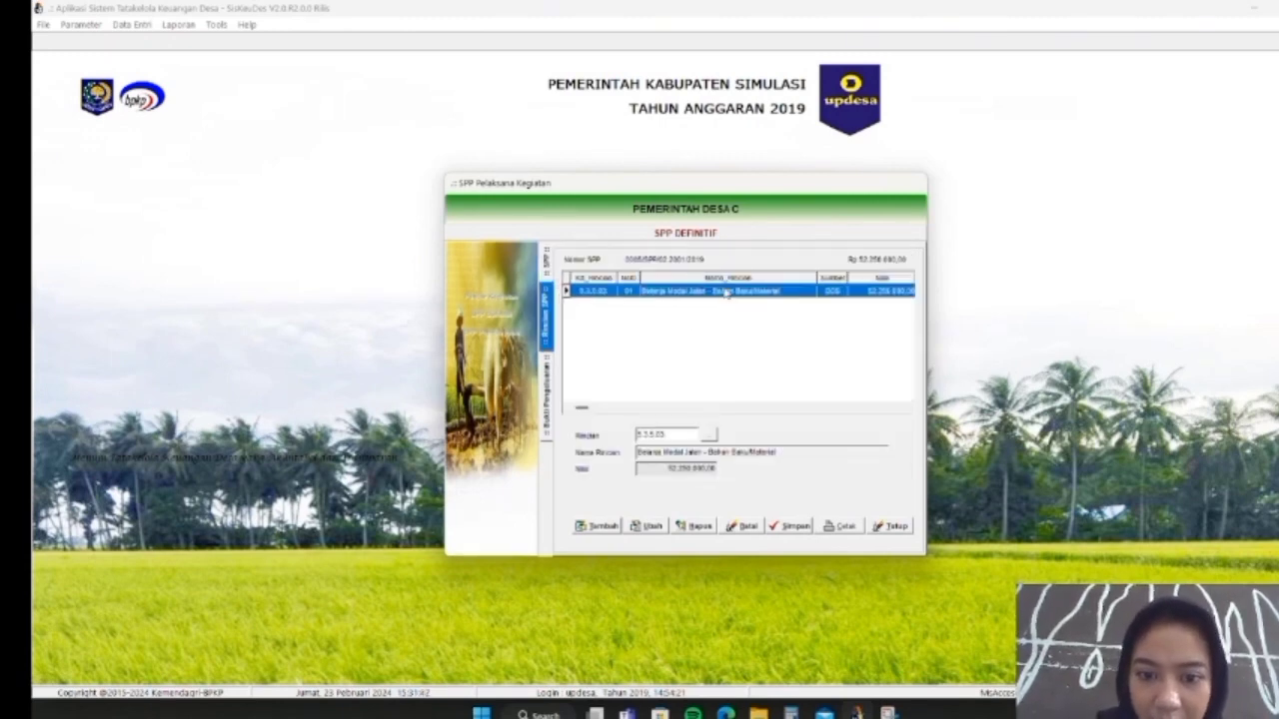
pyautogui.doubleClick(726, 290)
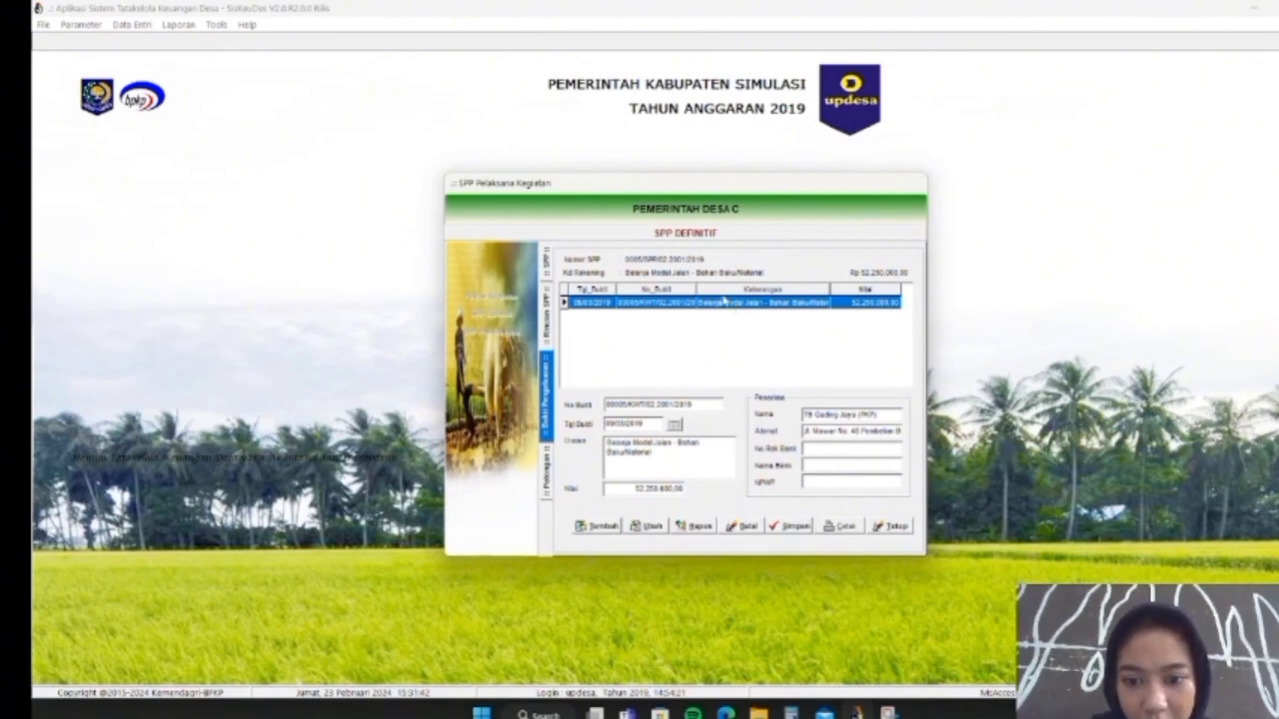
pyautogui.click(597, 525)
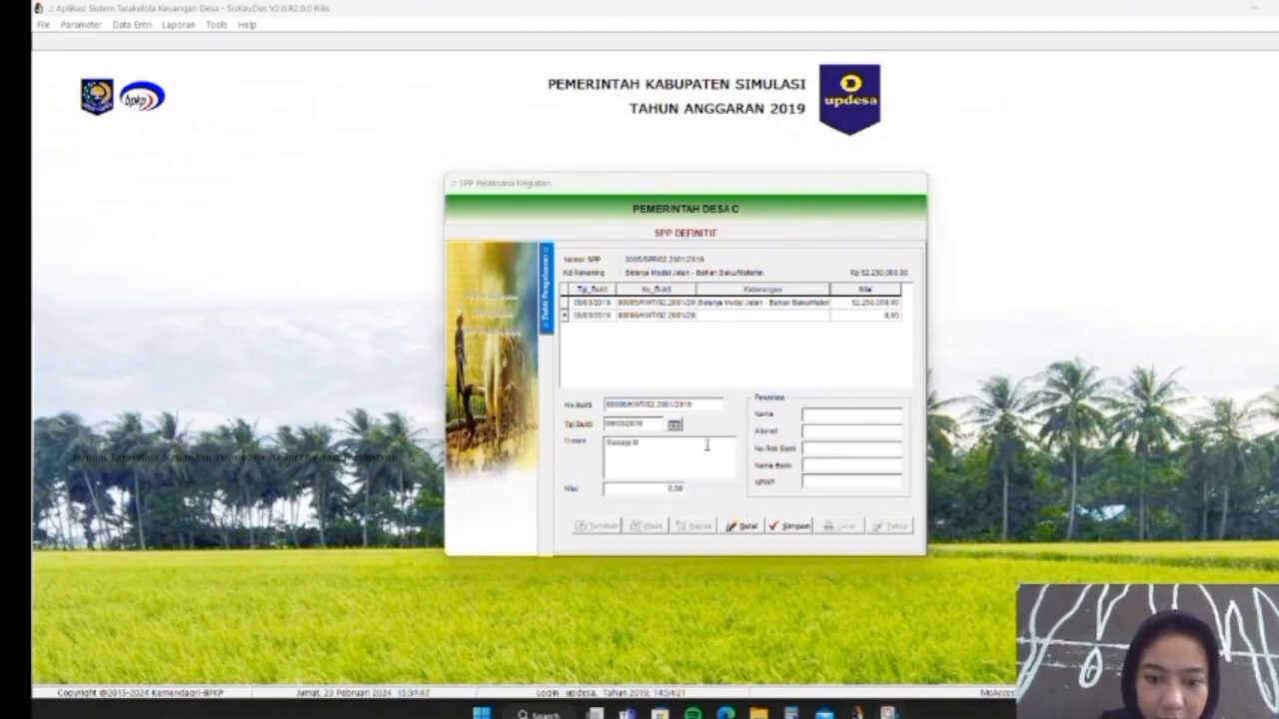
# Save the Bahan Baku/Material receipt with supplier name, address and a 7.150.000 amount
pyautogui.write('odal Jala')
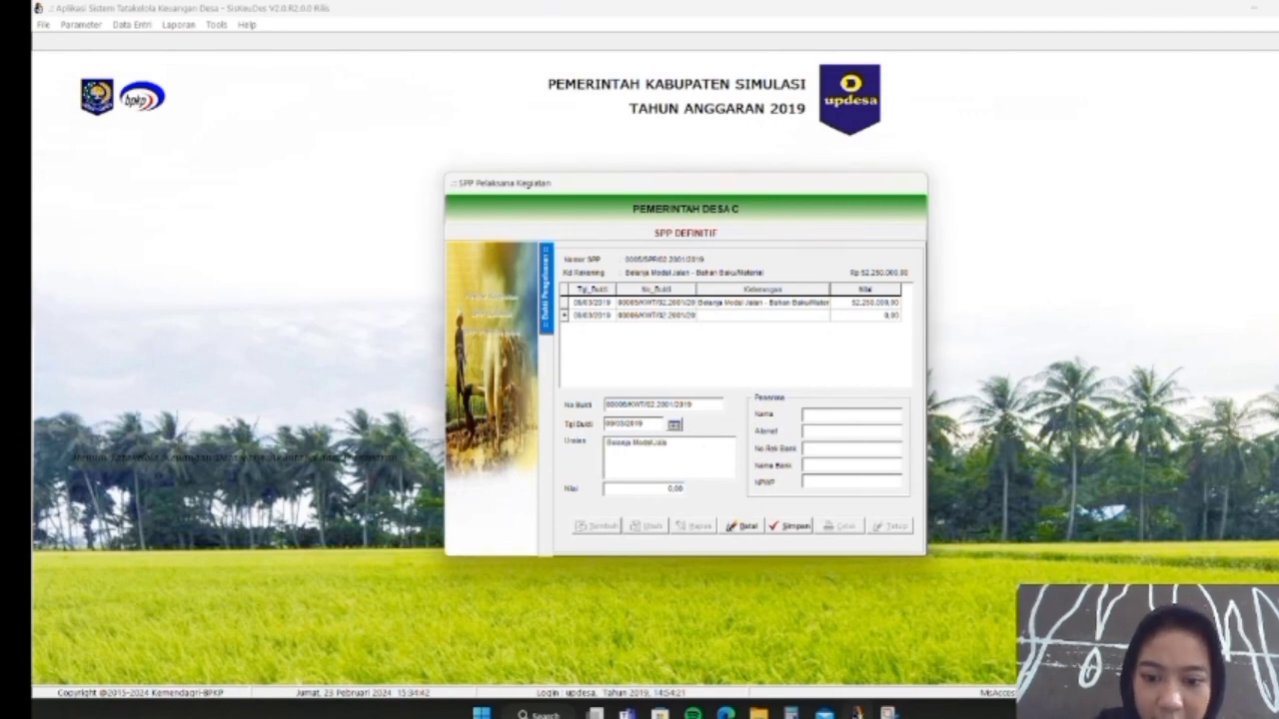
pyautogui.write('n - Bahan Ba')
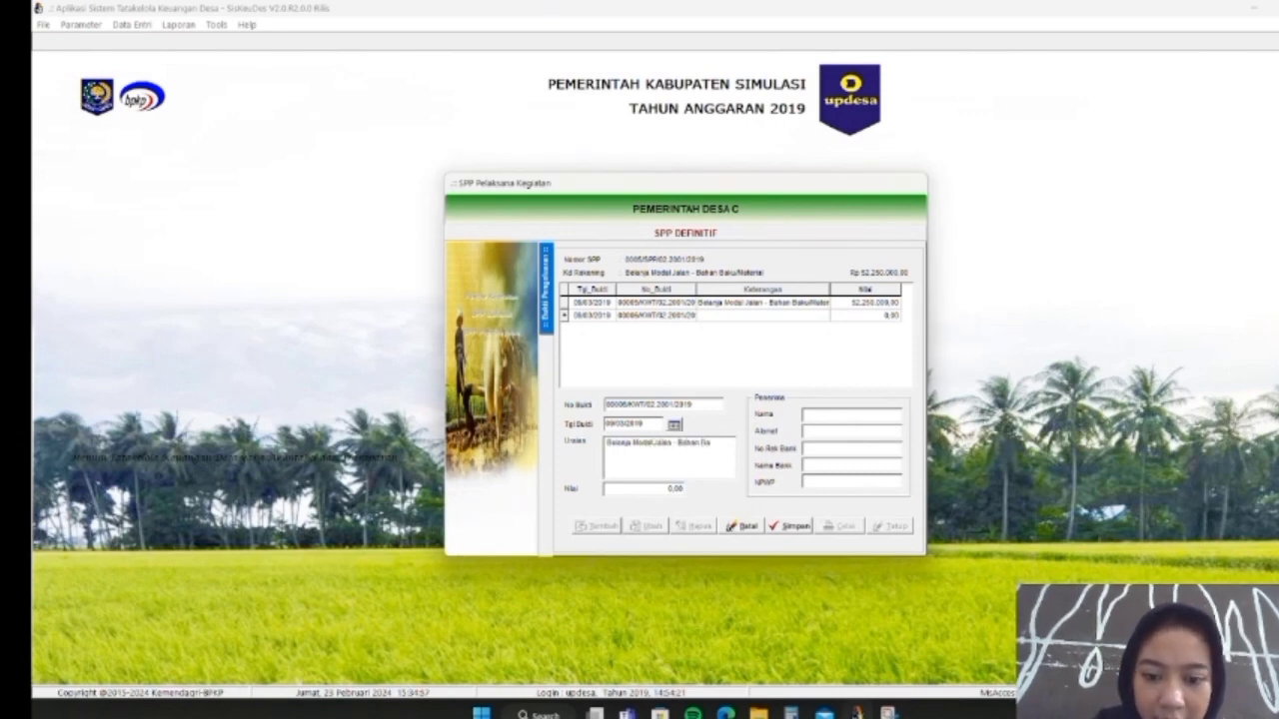
pyautogui.write('ku/Material')
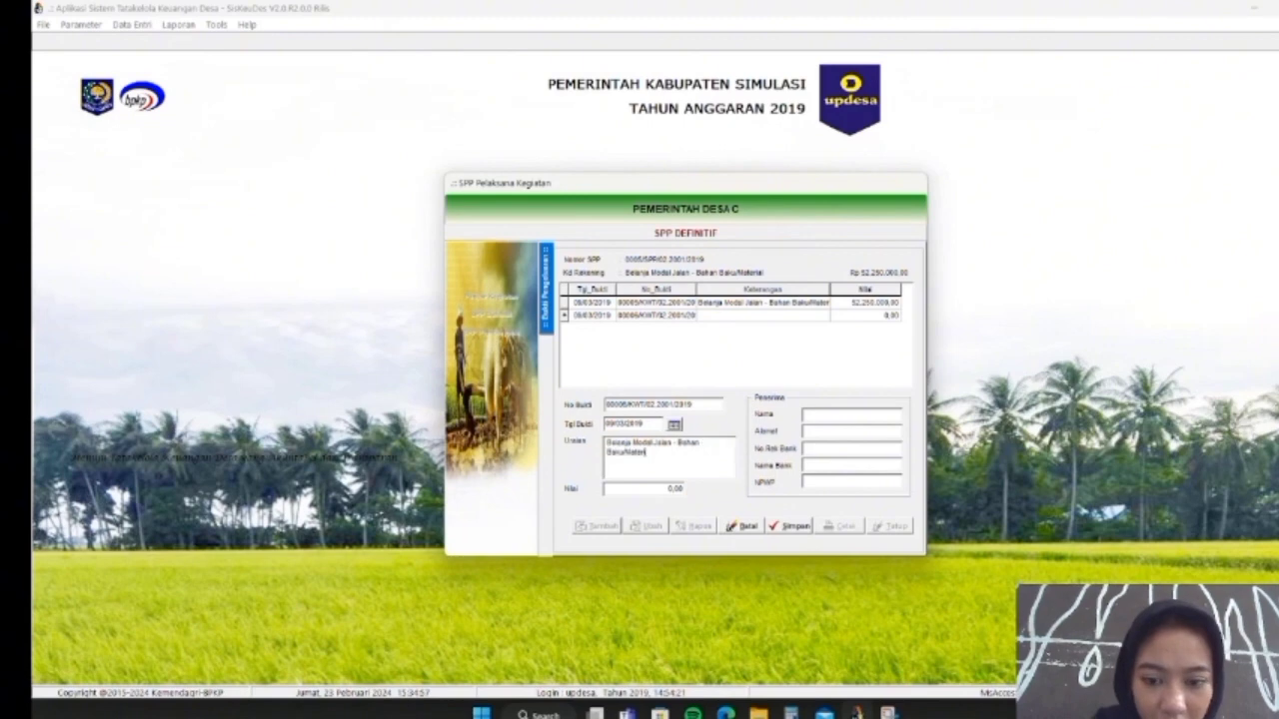
pyautogui.click(823, 413)
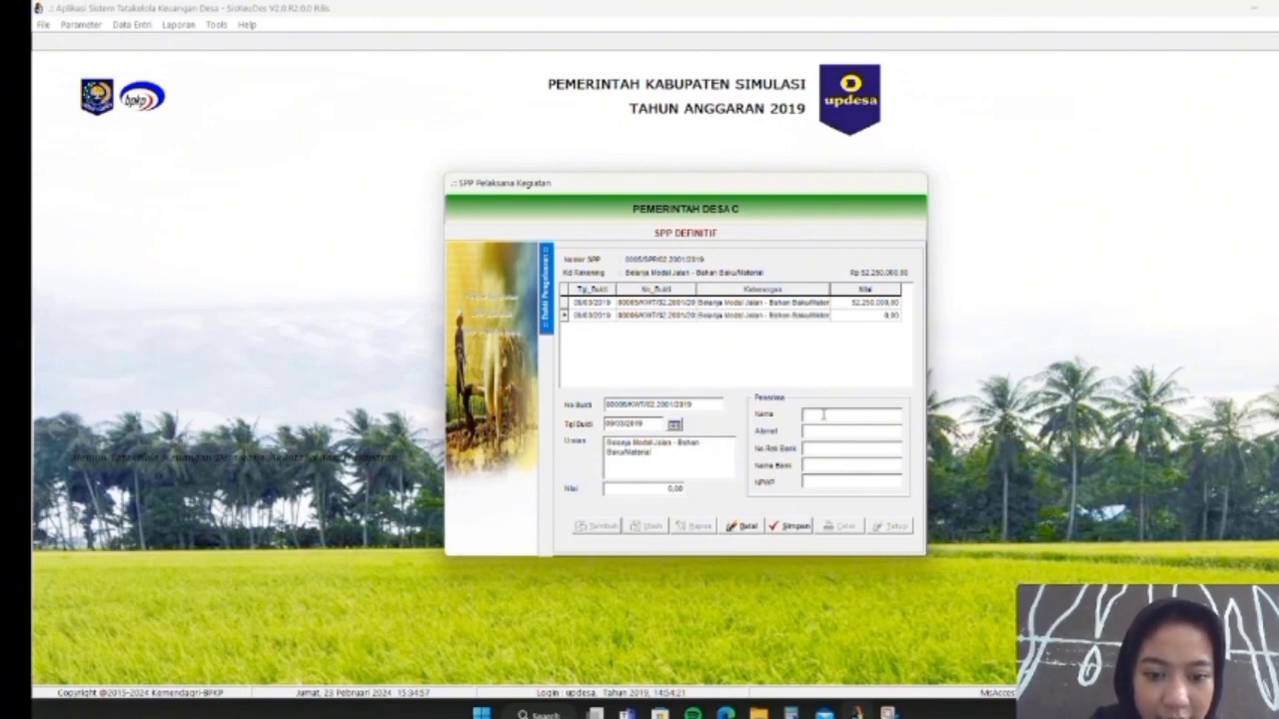
pyautogui.write('Tr')
pyautogui.write(' Jaya')
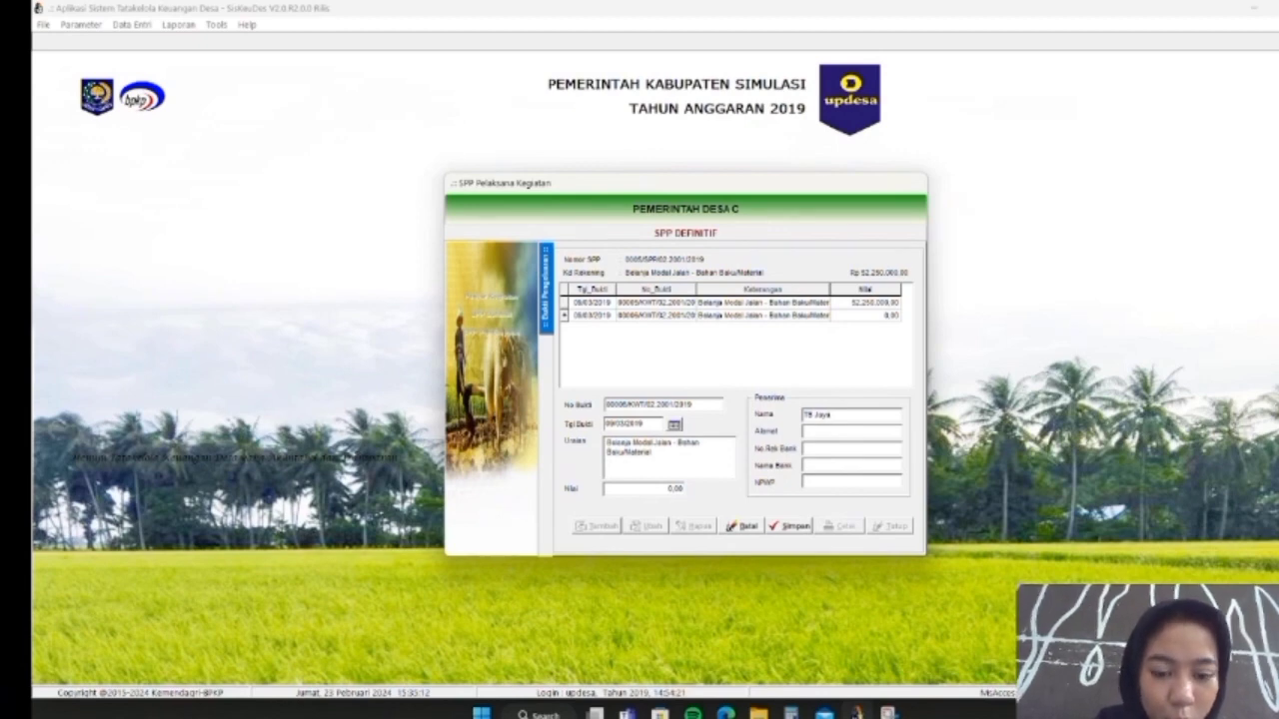
pyautogui.write(' Abadi')
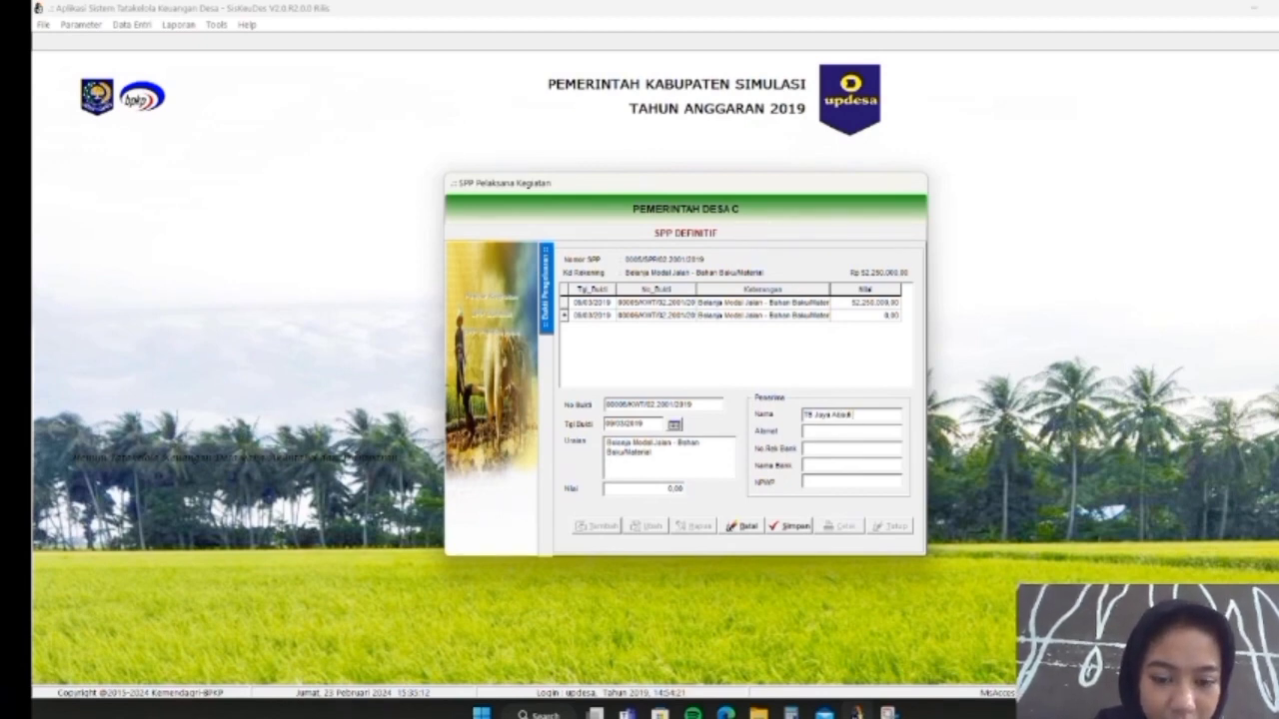
pyautogui.write(' (TKP')
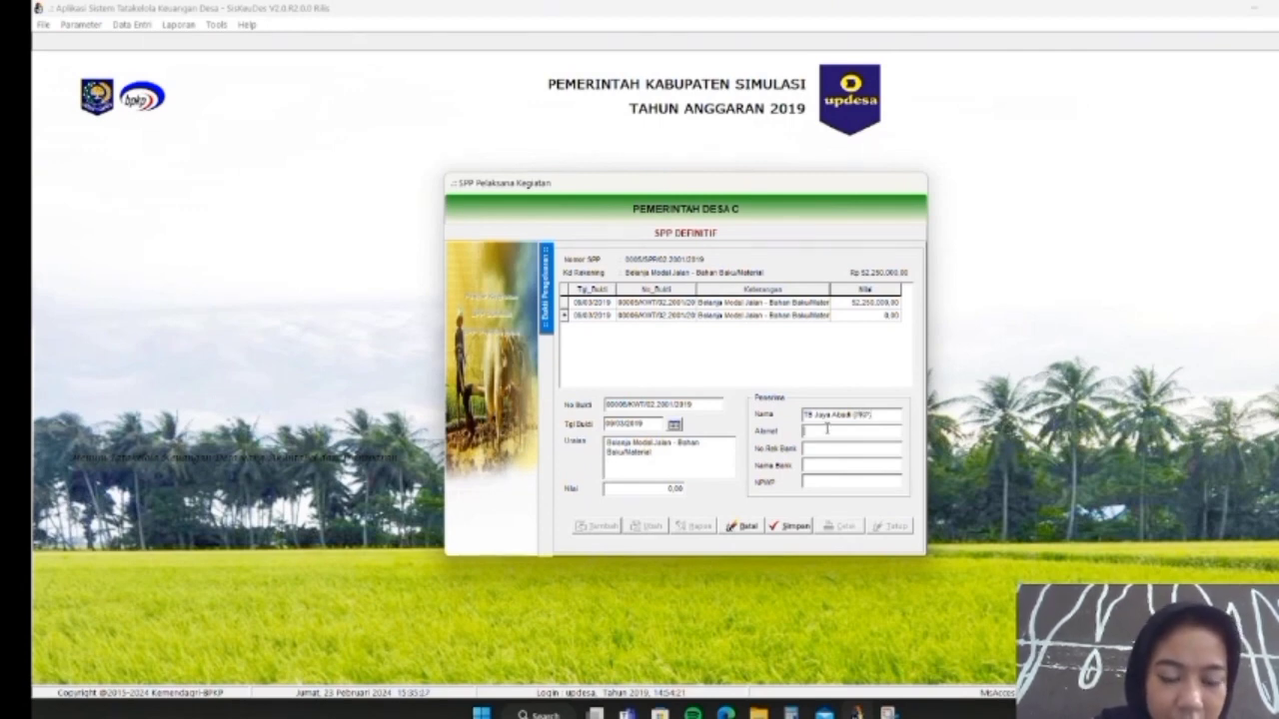
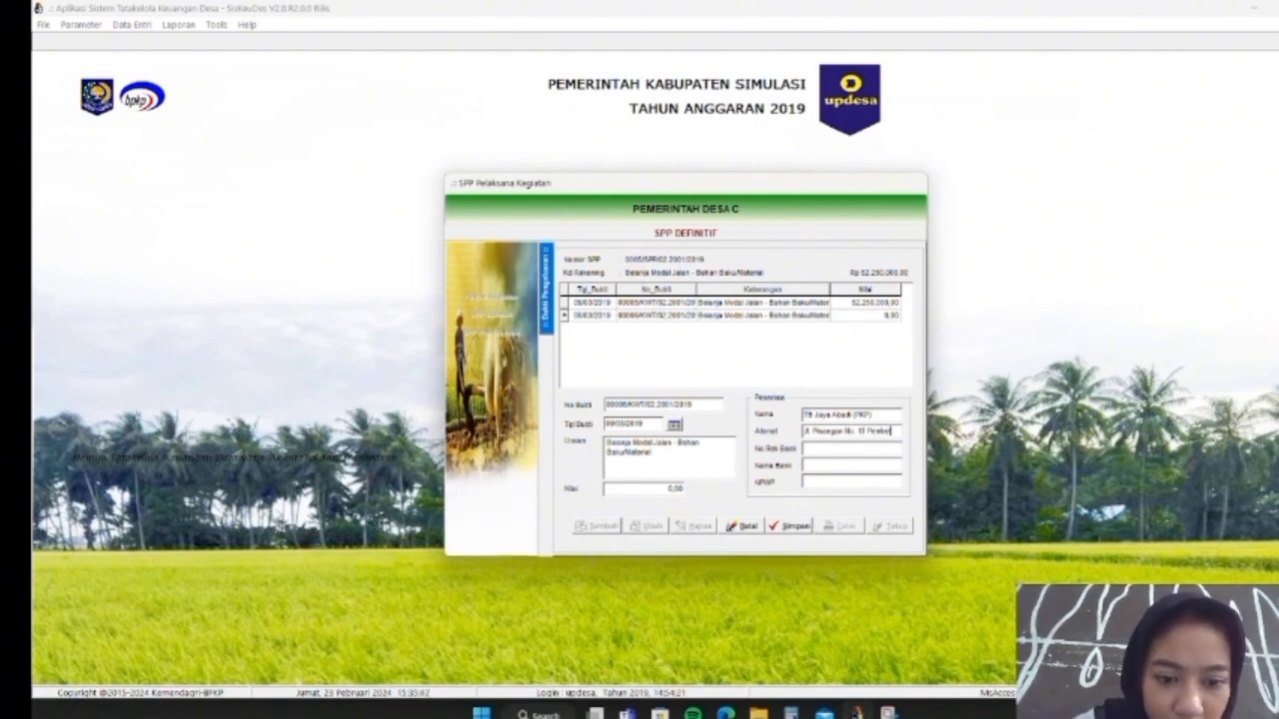
pyautogui.write('en')
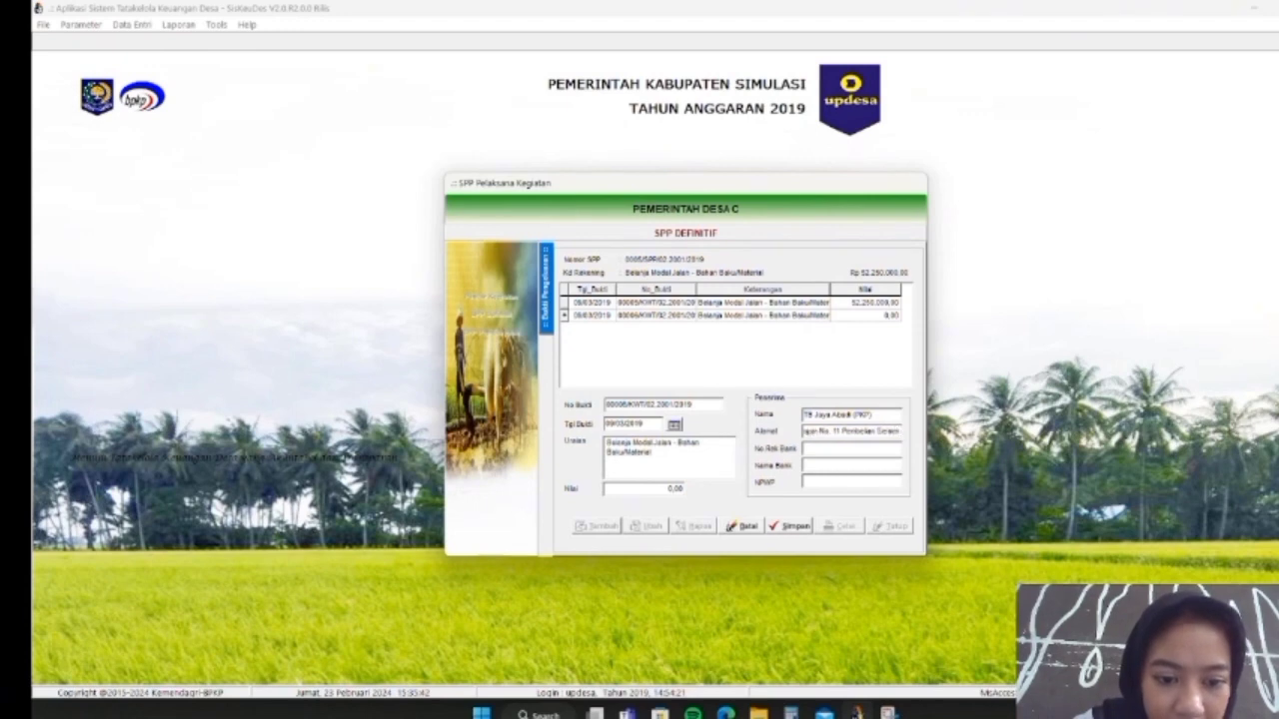
pyautogui.write(' 120 sak')
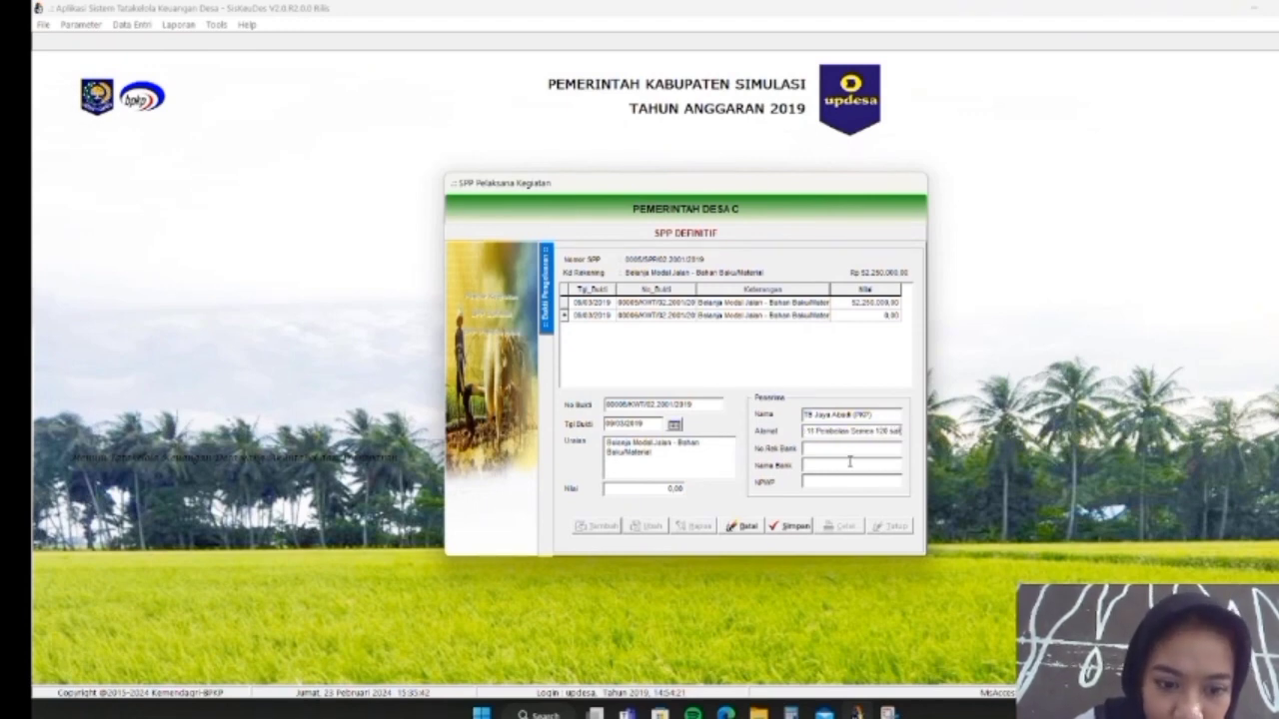
pyautogui.click(648, 489)
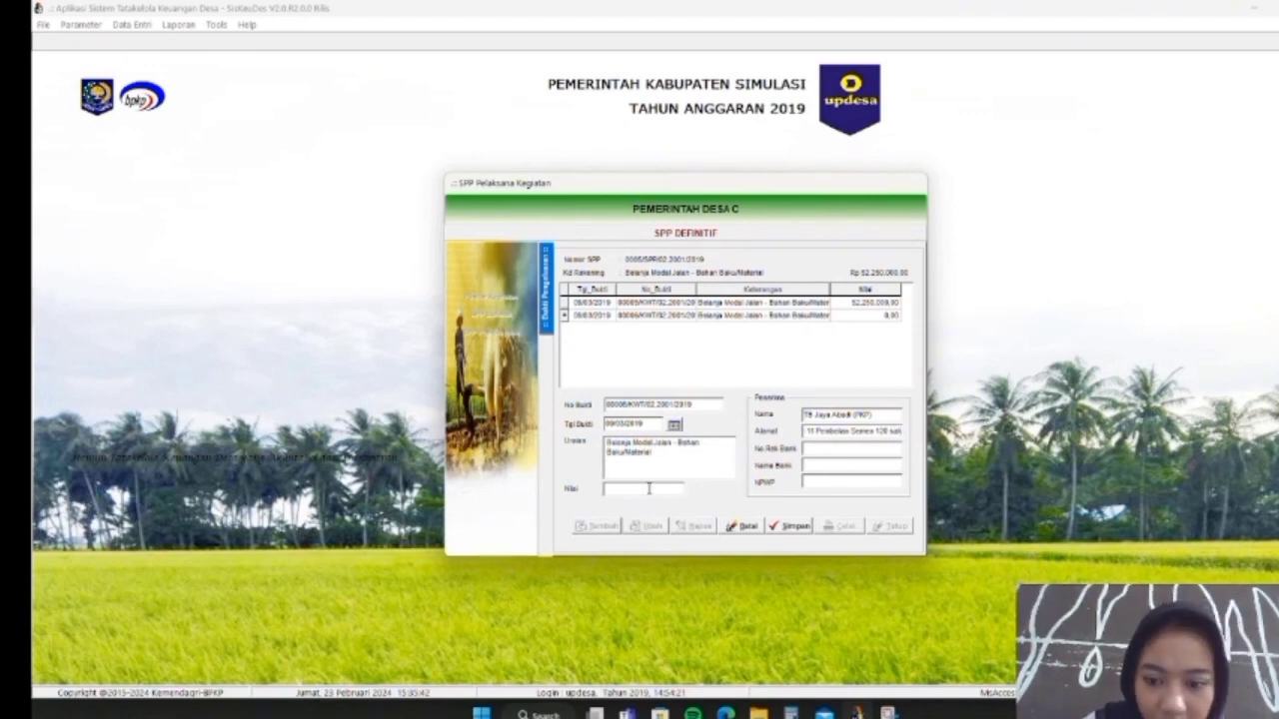
pyautogui.write('7.150.')
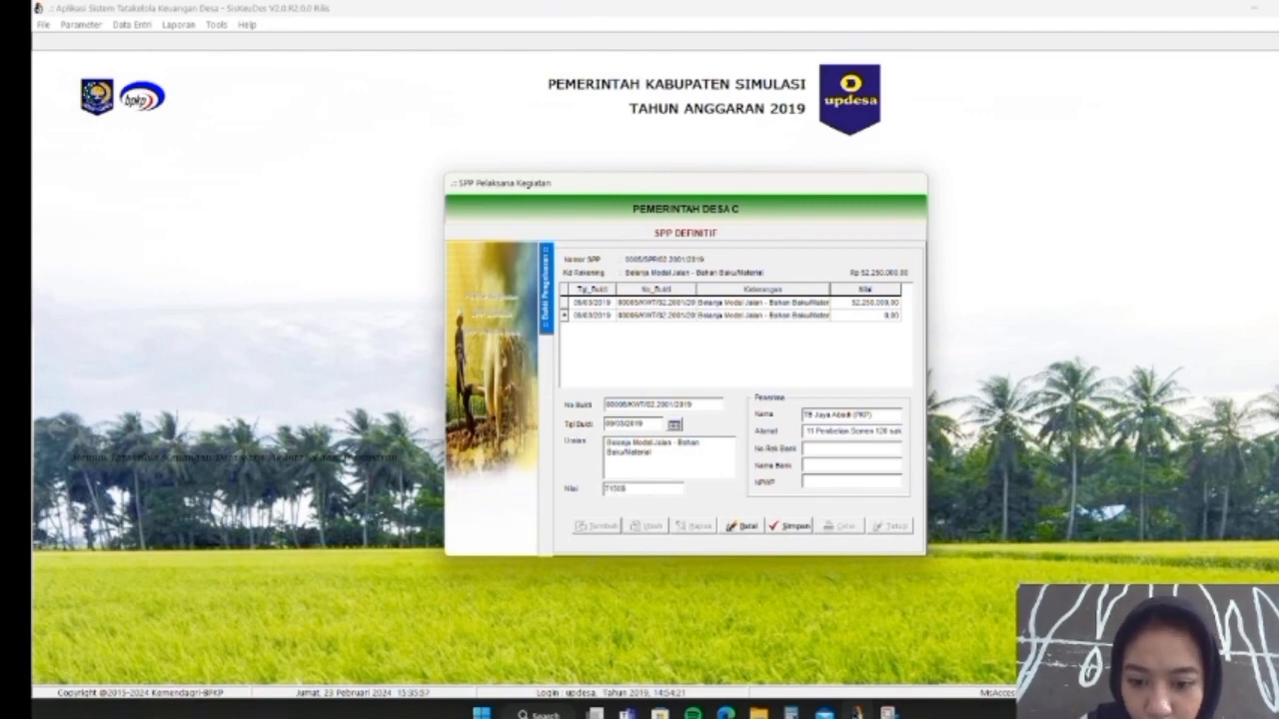
pyautogui.write('000')
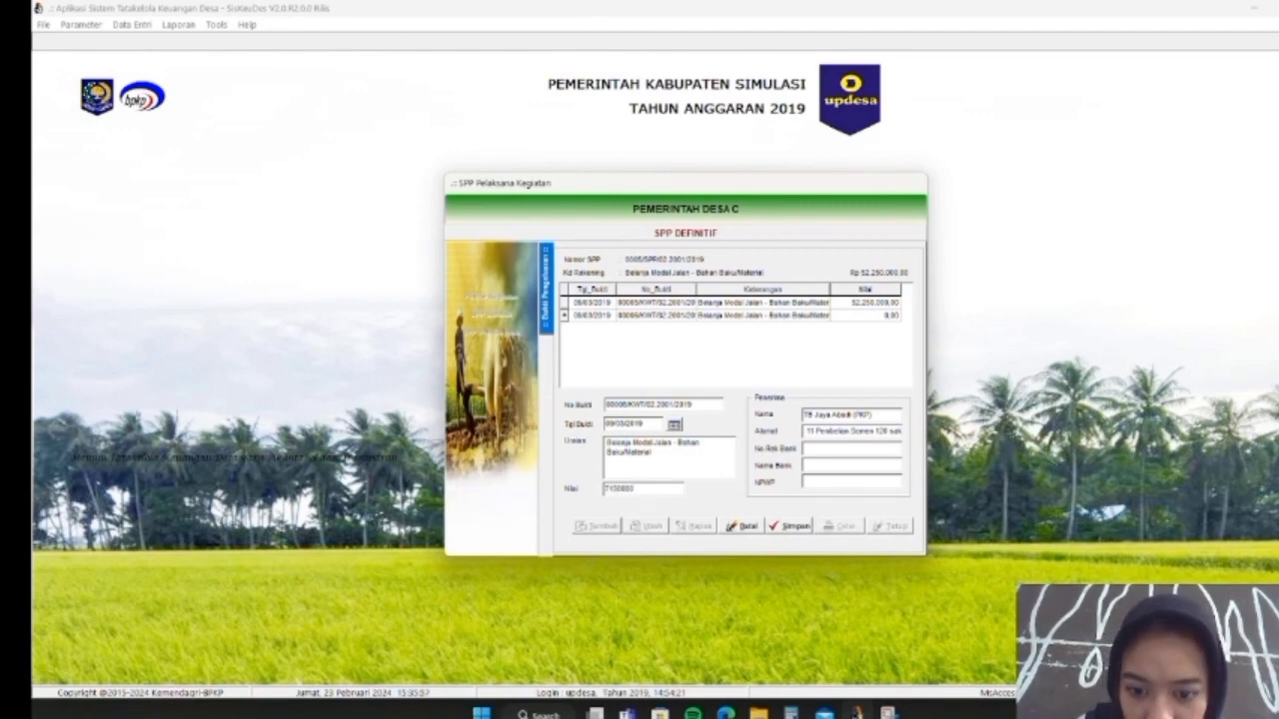
pyautogui.click(788, 526)
# Start a new tax deduction on the receipt and list the deduction codes
pyautogui.doubleClick(713, 319)
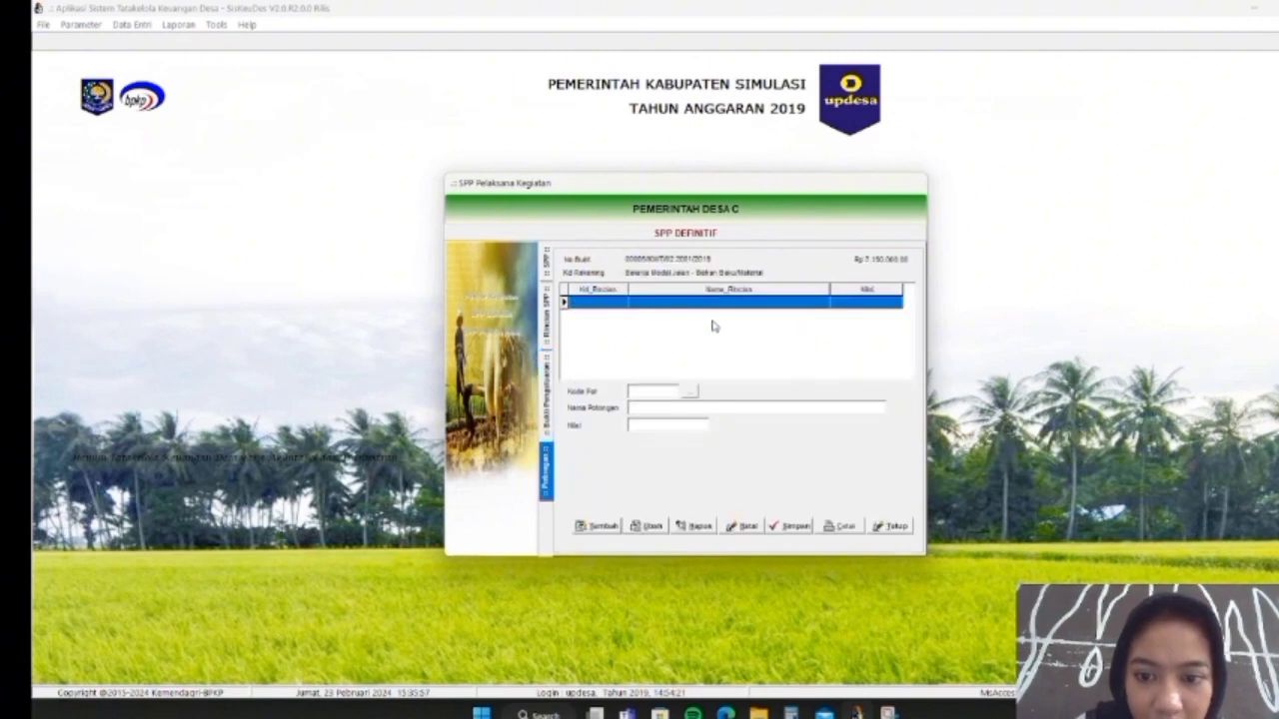
pyautogui.click(589, 525)
pyautogui.click(691, 393)
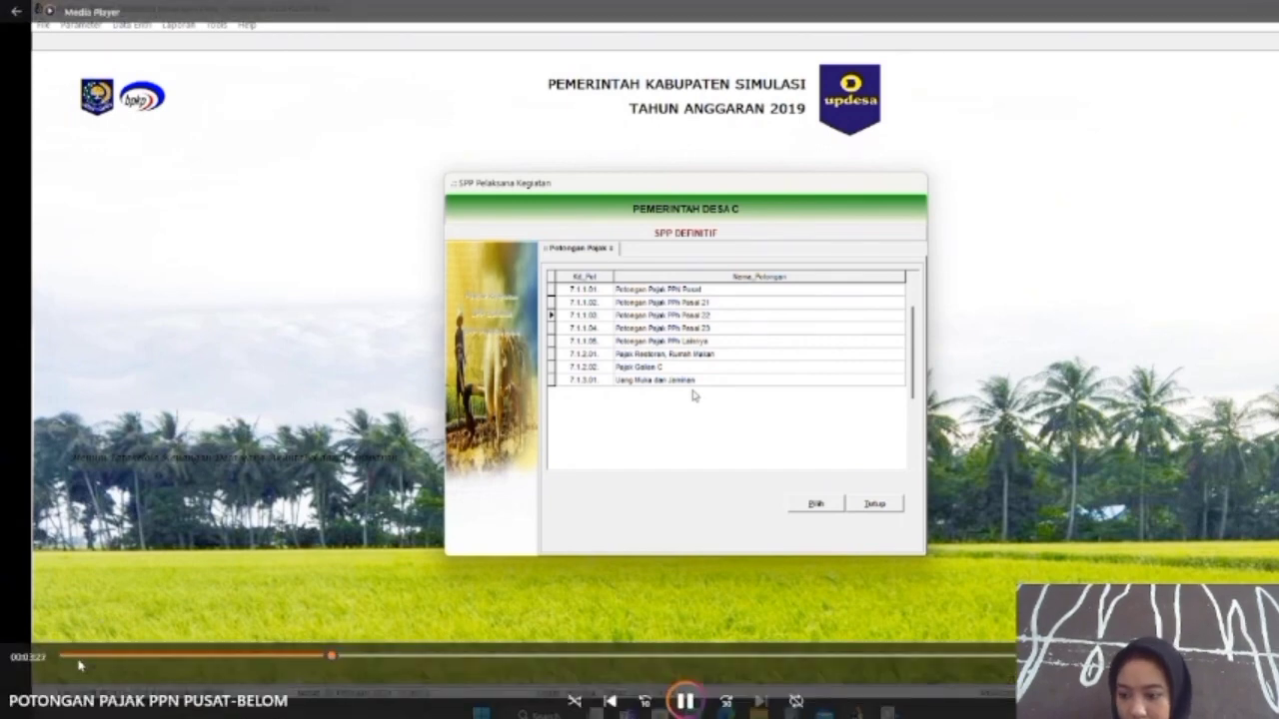
# Jump the tutorial to the Permintaan Panjar Kegiatan activity list section
pyautogui.click(77, 660)
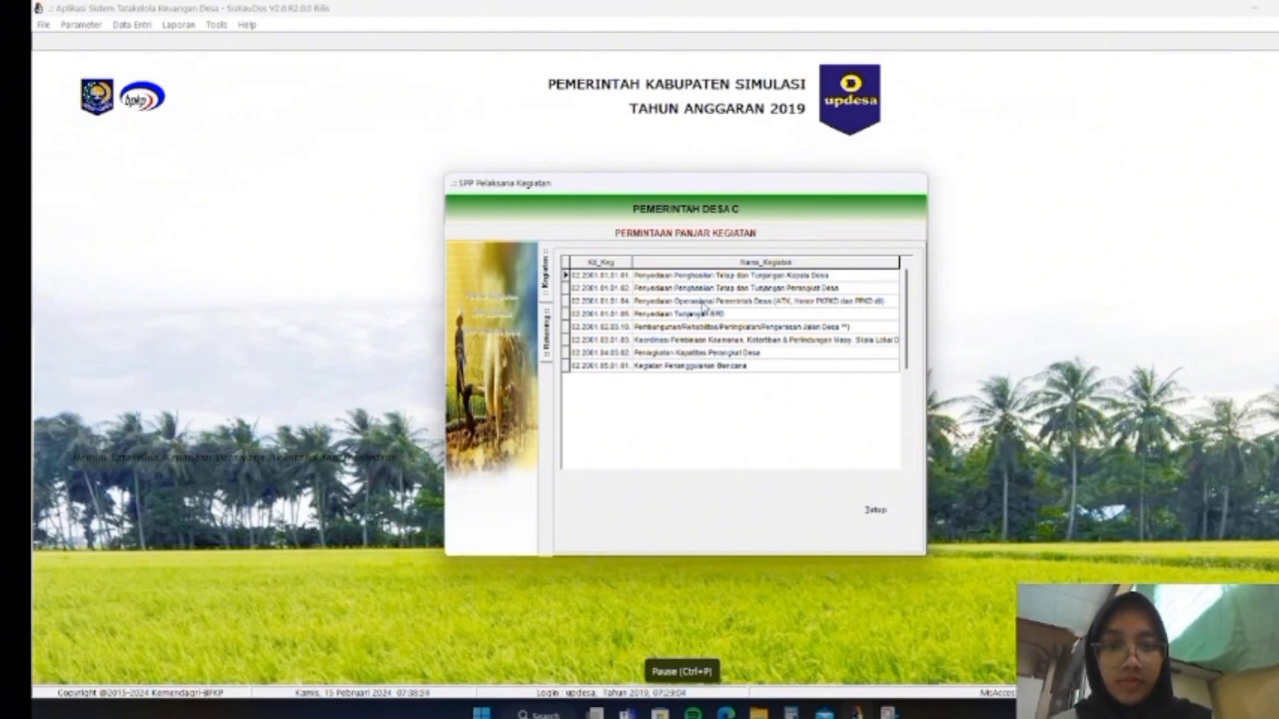
# Add line 5.2.5.01 Belanja Jasa Langganan Listrik to the activity with amount 110000 and save
pyautogui.doubleClick(702, 302)
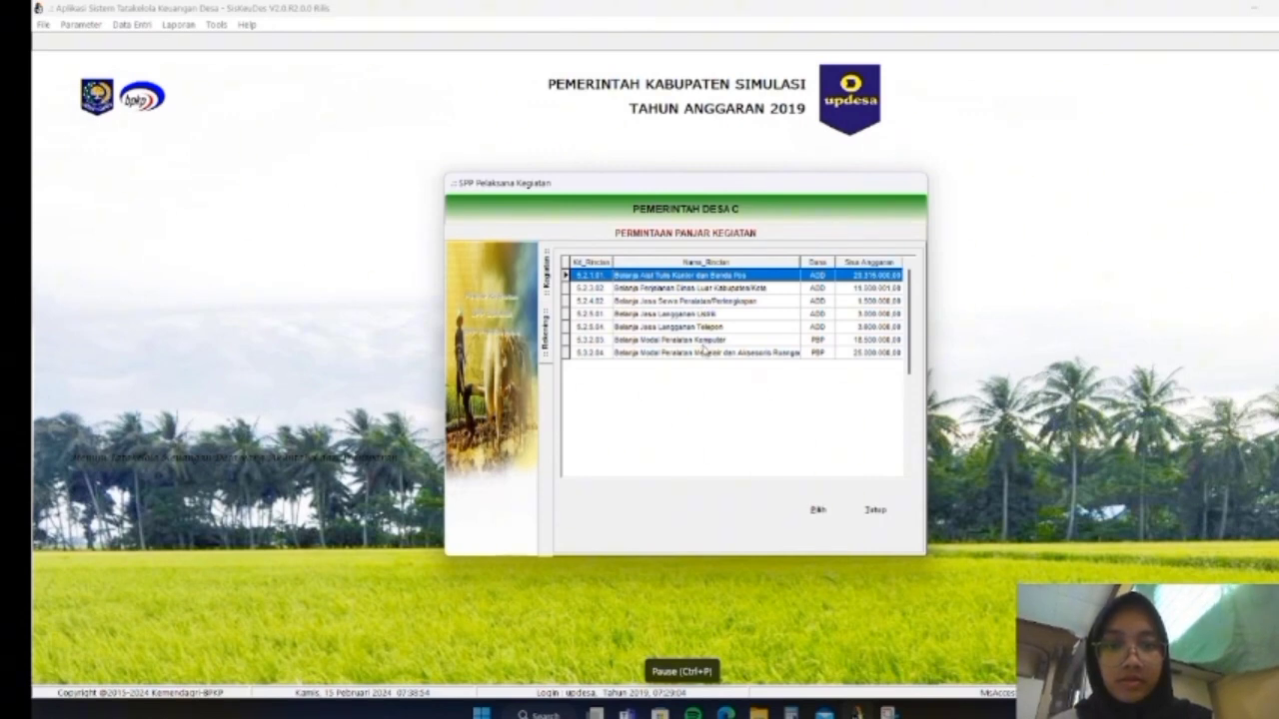
pyautogui.click(703, 327)
pyautogui.doubleClick(703, 316)
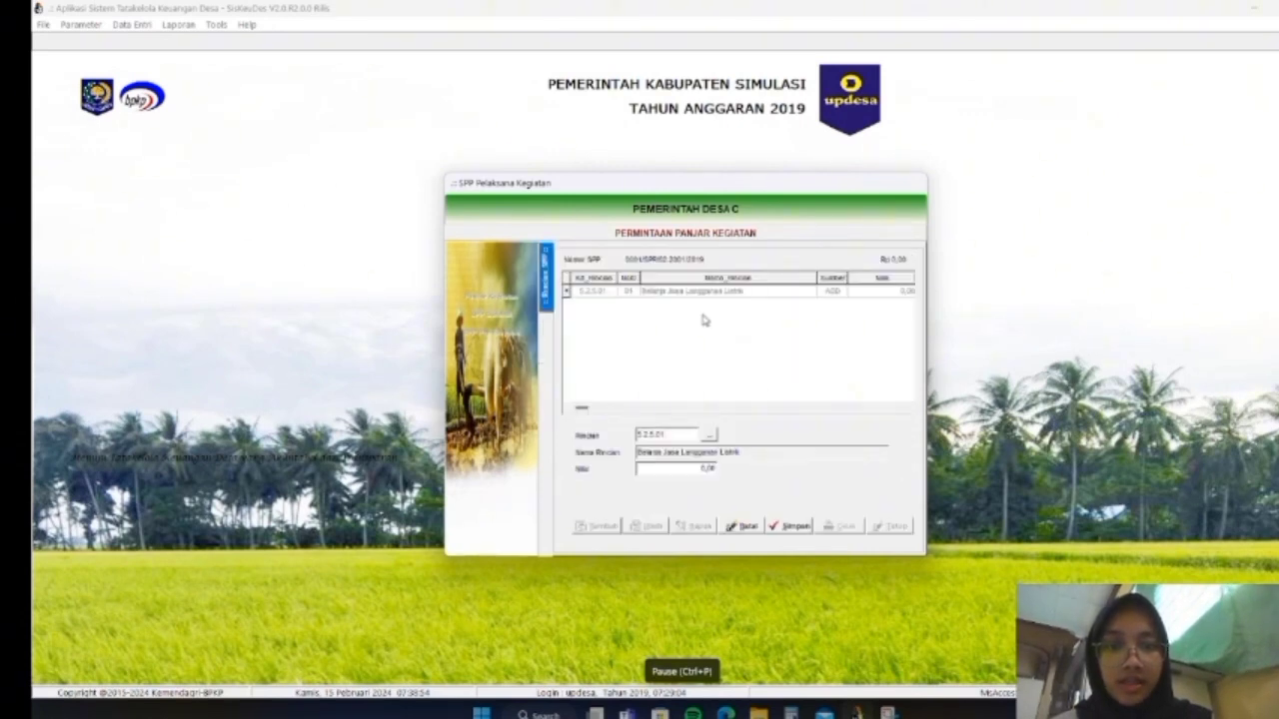
pyautogui.click(685, 469)
pyautogui.write('11')
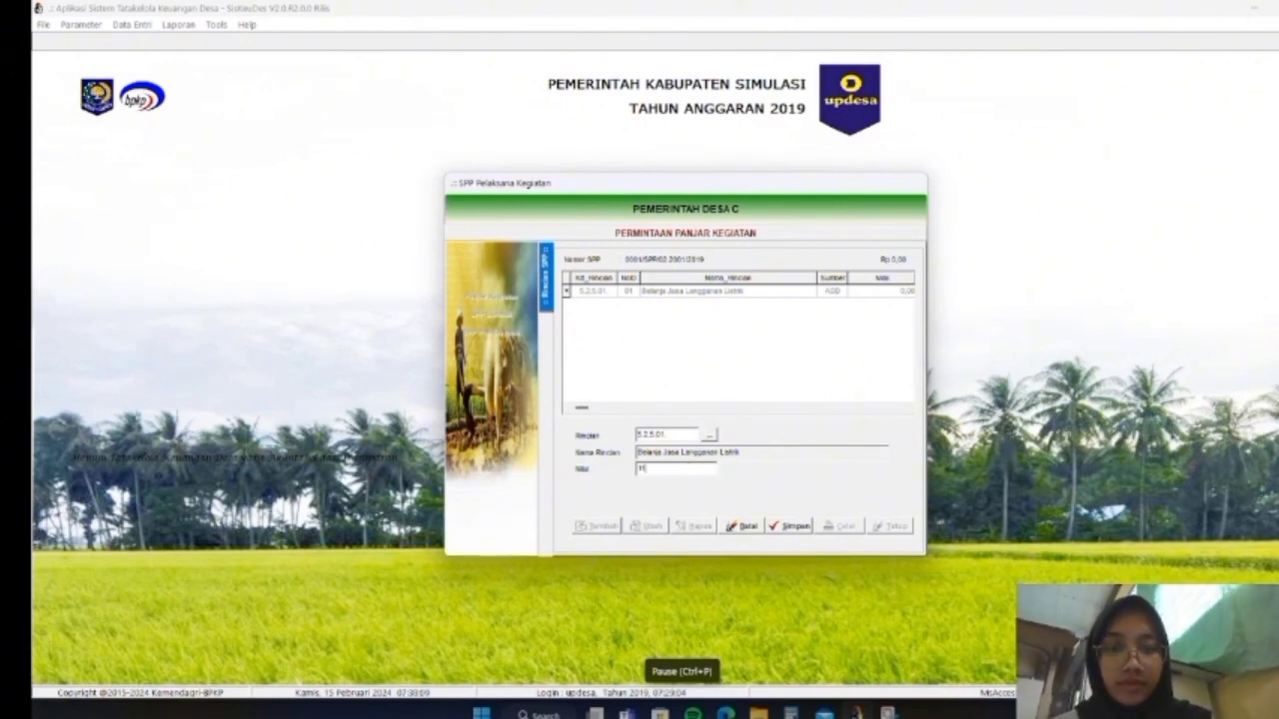
pyautogui.write('0000')
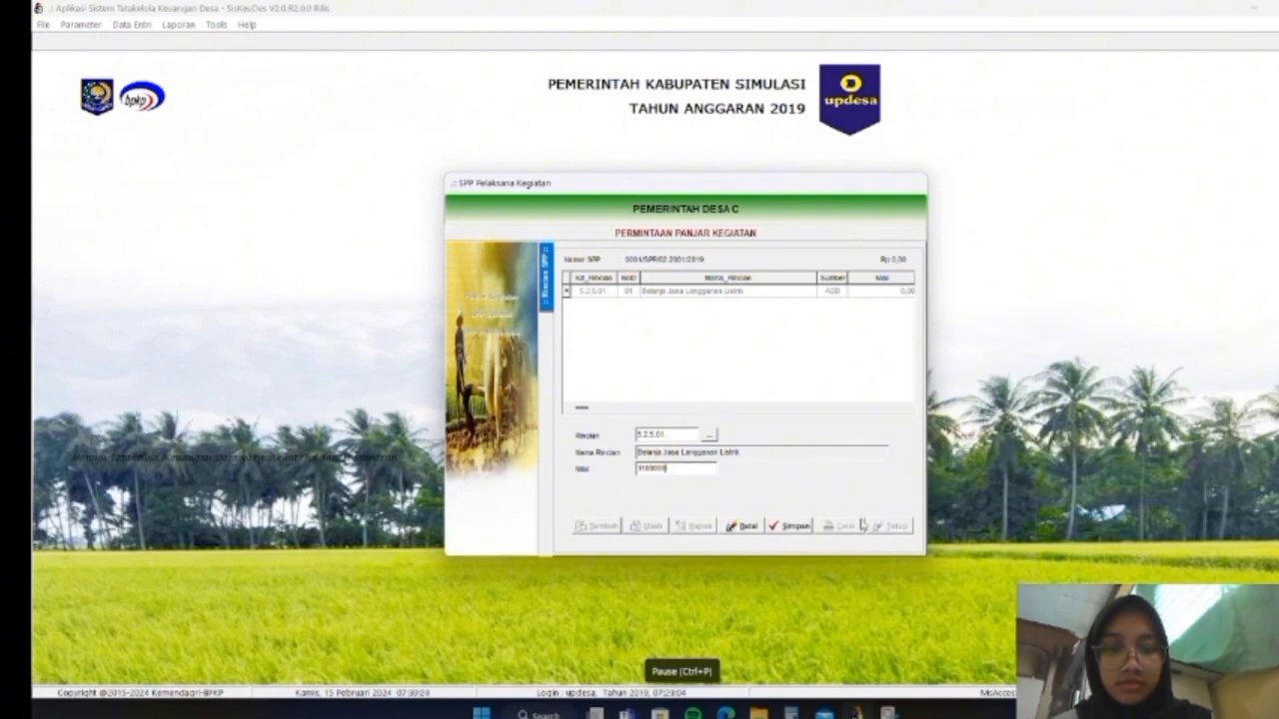
pyautogui.click(794, 526)
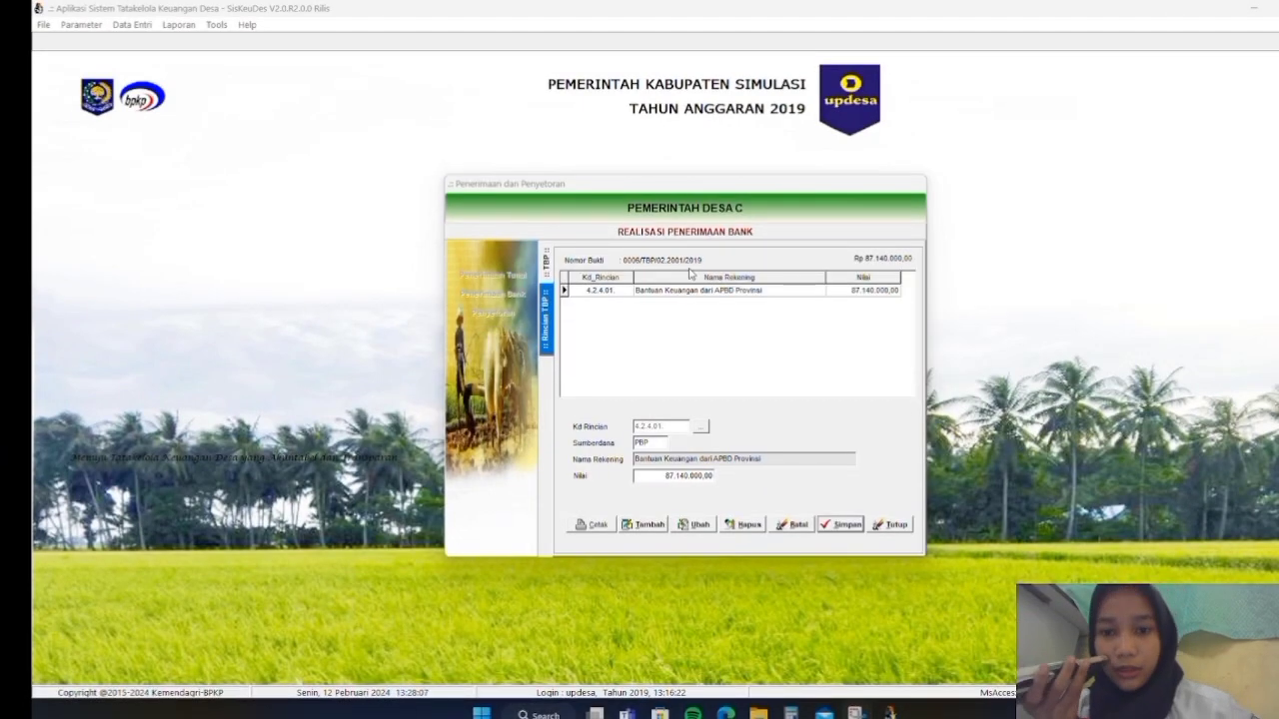
# Start a new bank receipt dated 31/01/2019 described 'Bantuan Keuangan dari APBD Kabupaten'
pyautogui.click(546, 267)
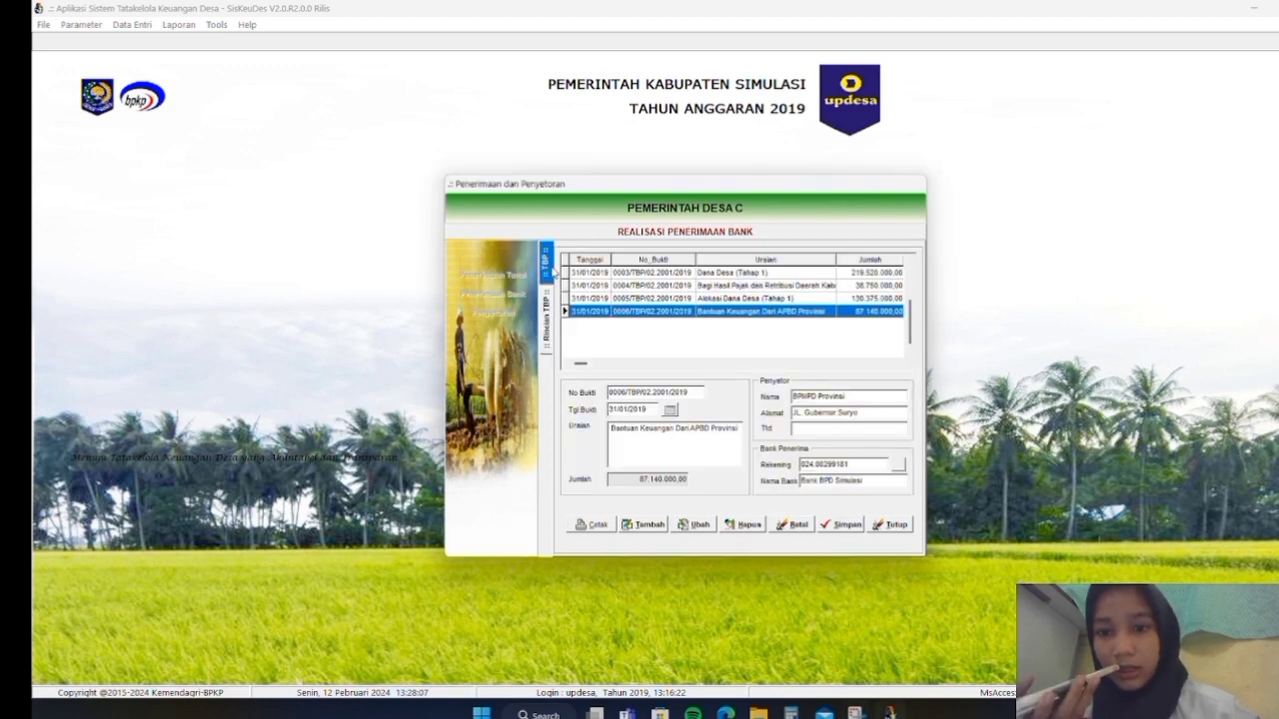
pyautogui.click(659, 529)
pyautogui.click(628, 409)
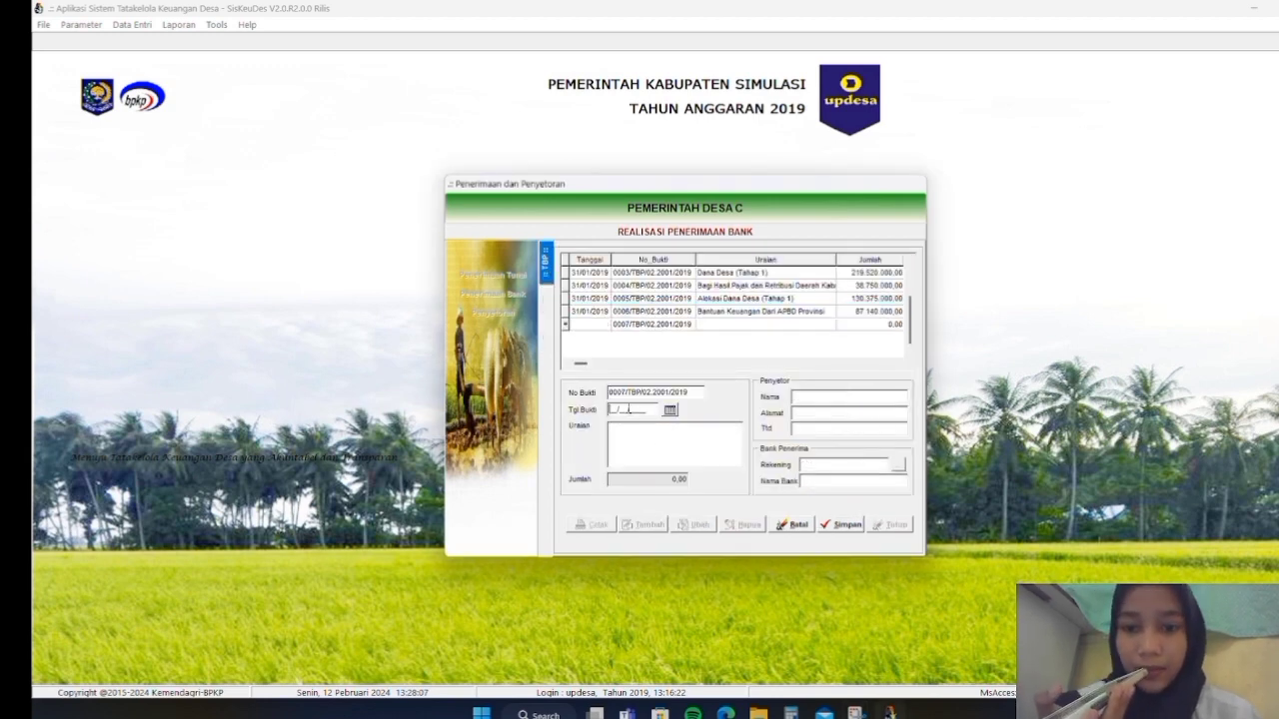
pyautogui.write('31012019')
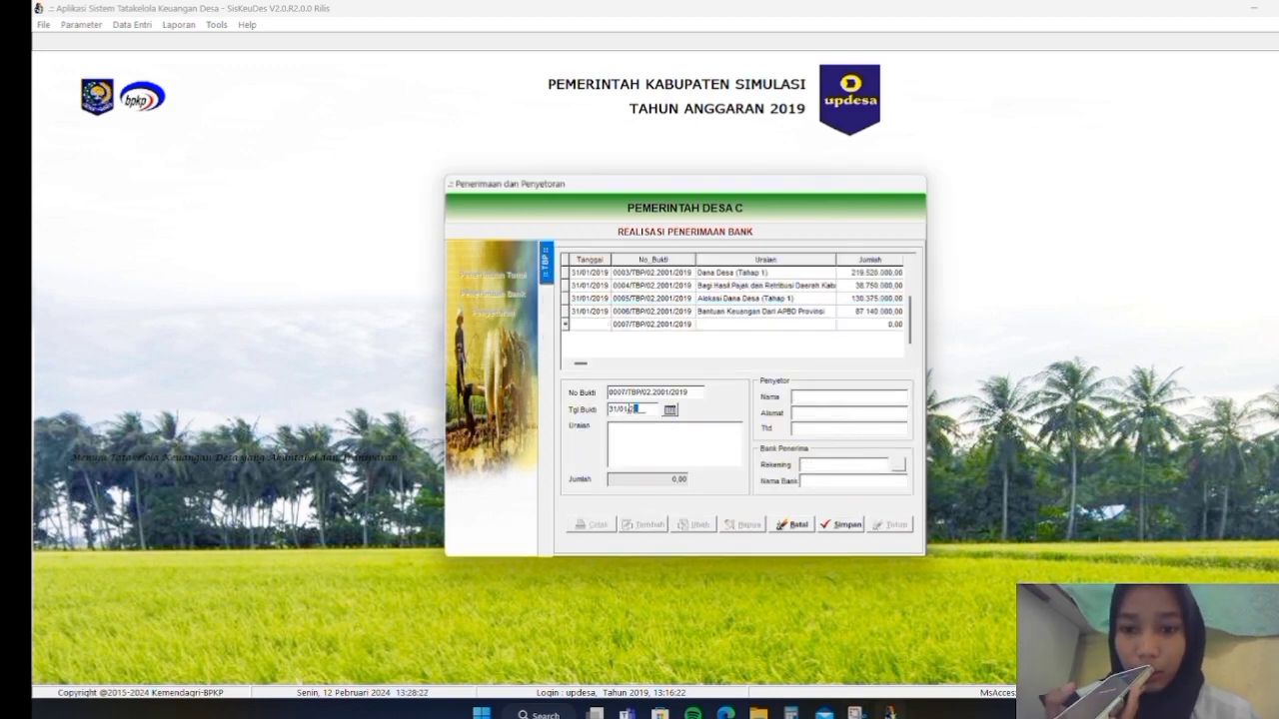
pyautogui.click(639, 431)
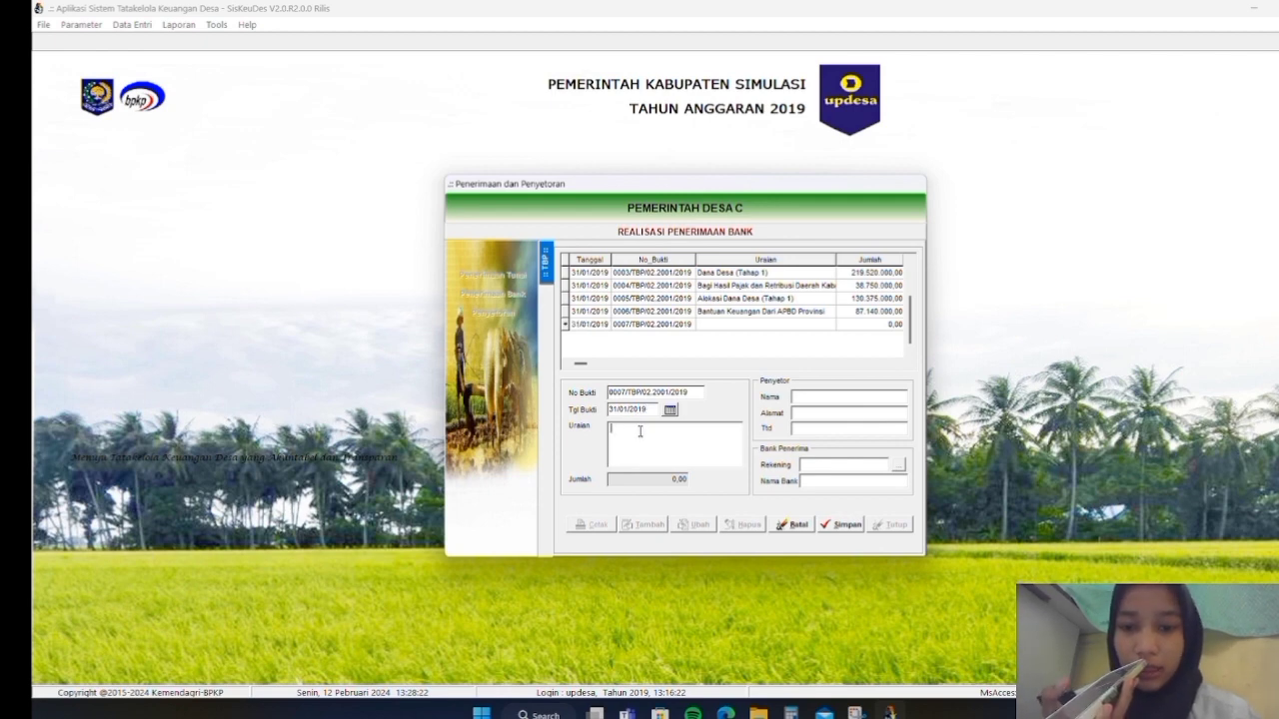
pyautogui.write('Bantuan')
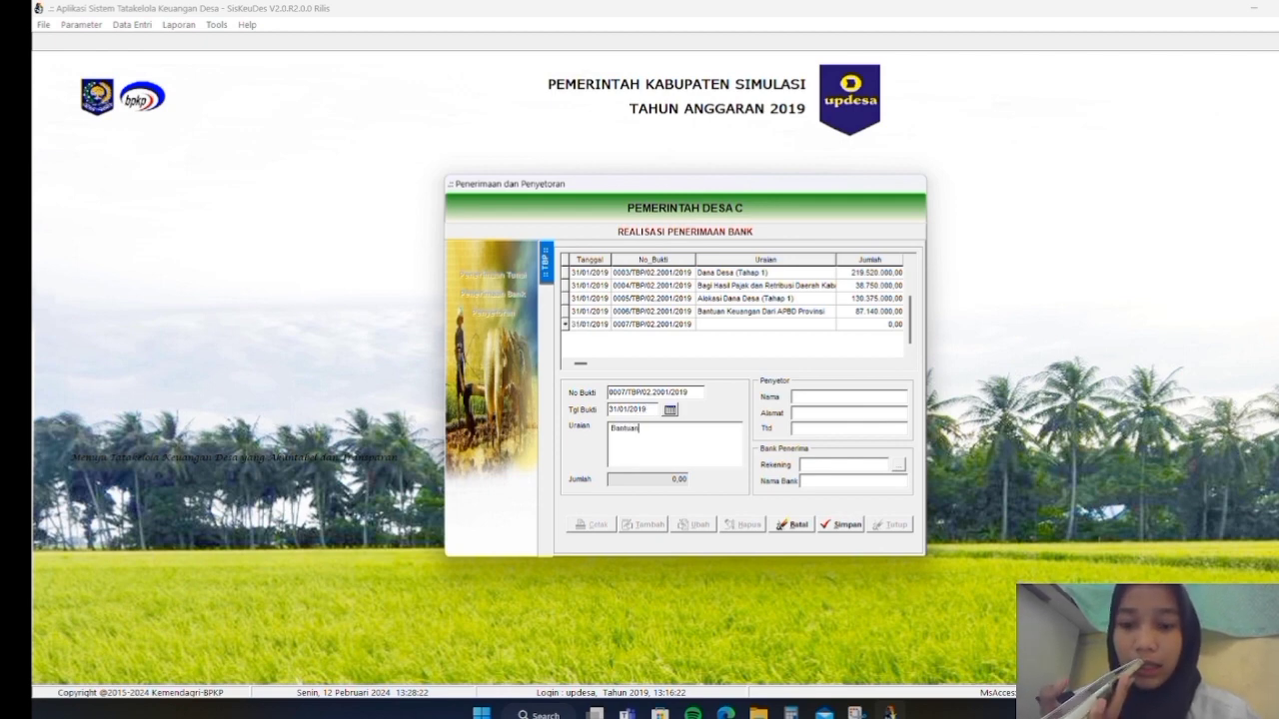
pyautogui.write(' Keuangan')
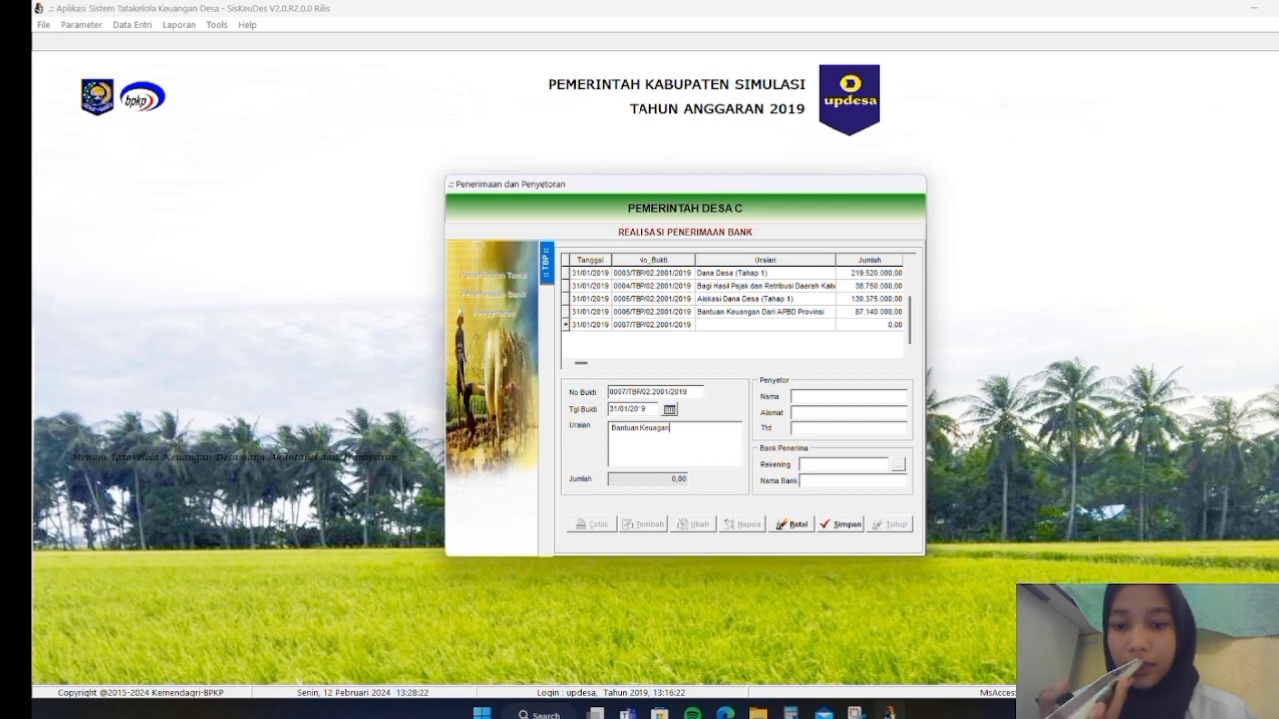
pyautogui.press('BackSpace')
pyautogui.press('BackSpace')
pyautogui.press('BackSpace')
pyautogui.write('ngan dar')
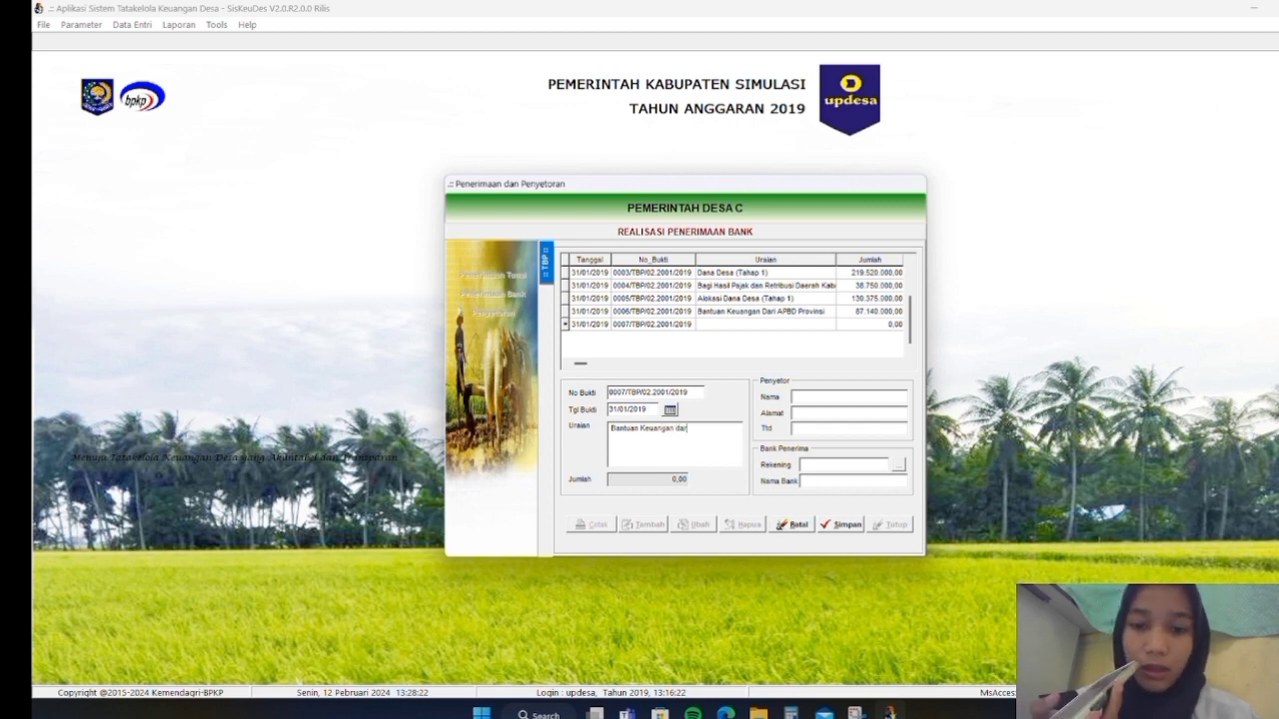
pyautogui.write('i APBD Ka')
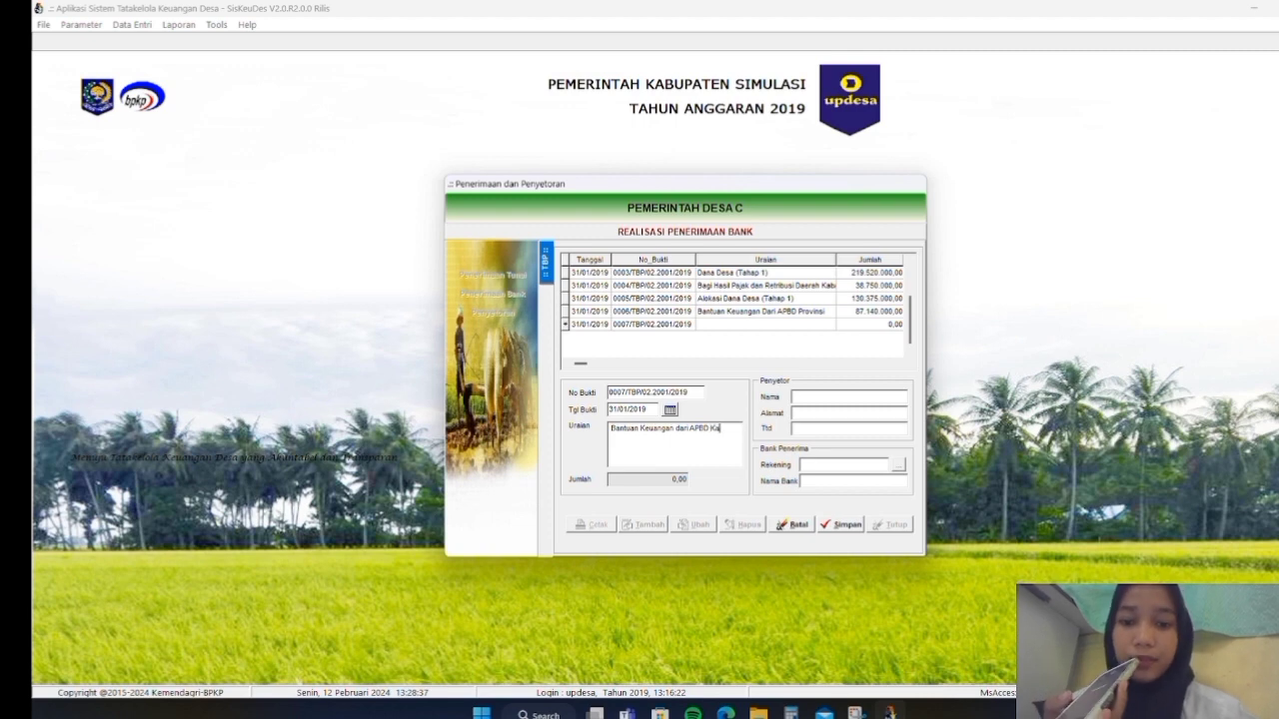
pyautogui.write('bupaten')
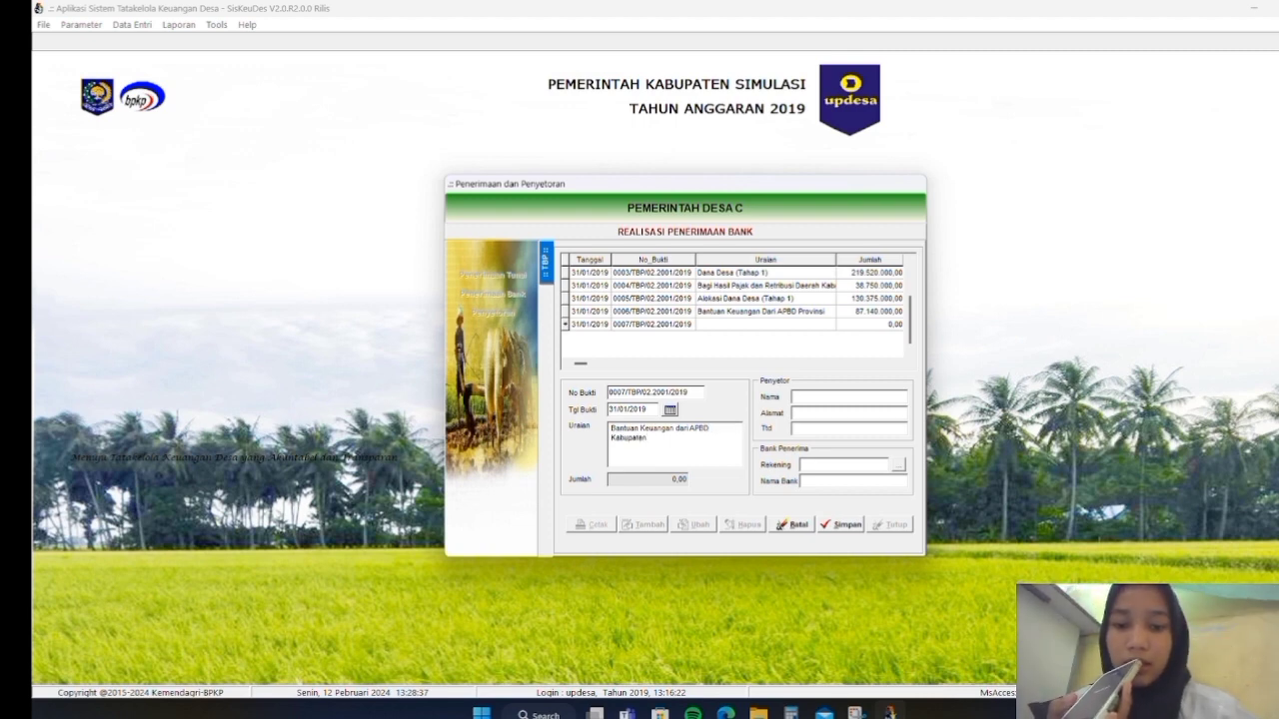
# Enter depositor BPKD Kab Simulasi and its address, then save and dismiss the missing bank code error
pyautogui.click(810, 399)
pyautogui.write('BP')
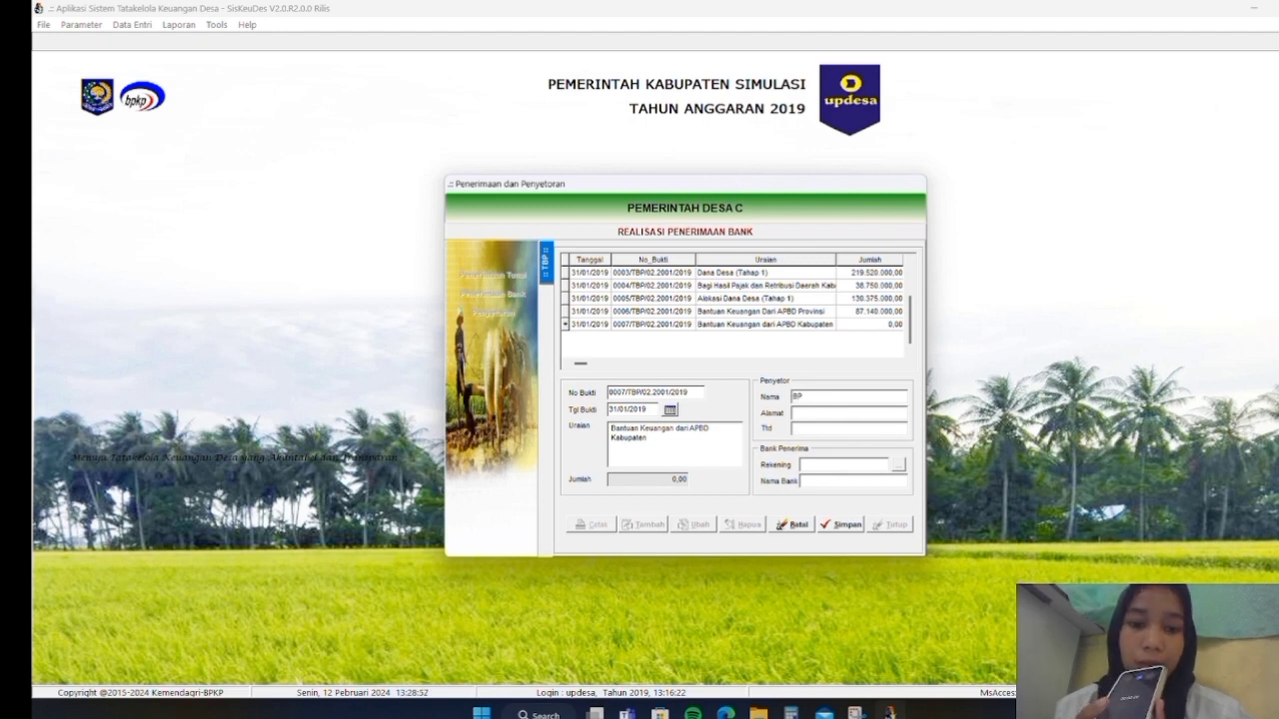
pyautogui.write('KD Kab S')
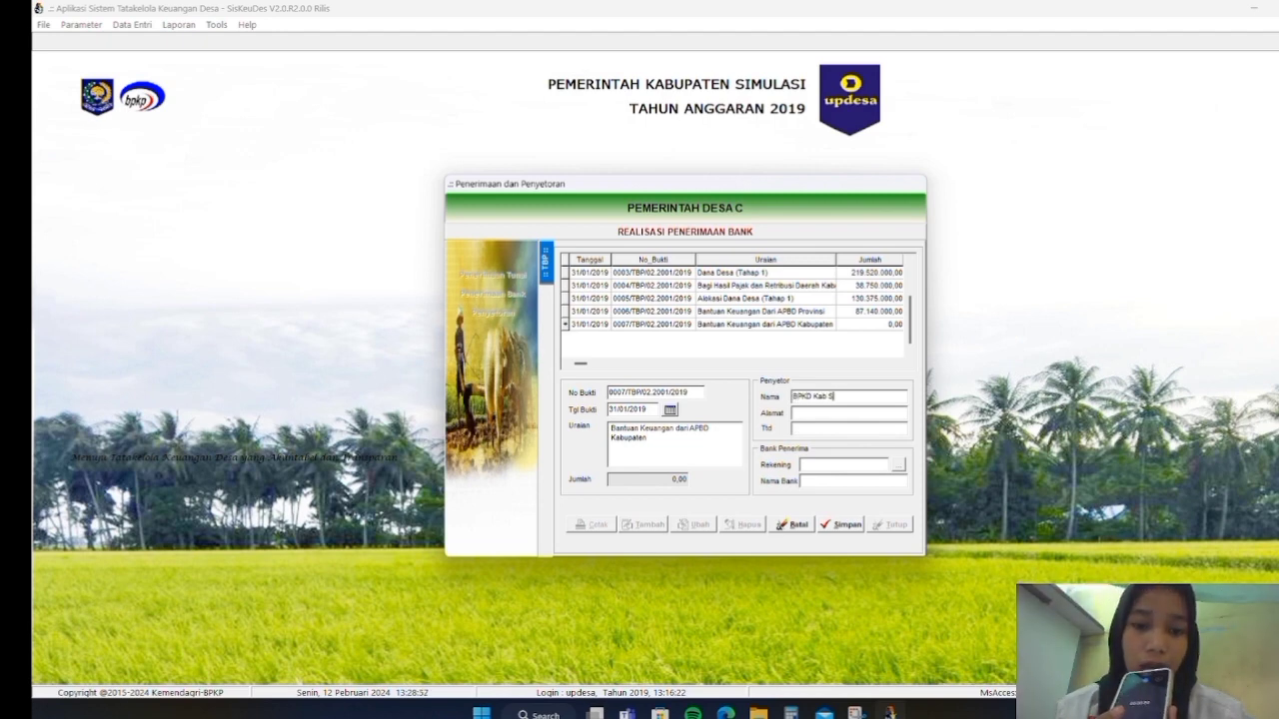
pyautogui.write('imulasi')
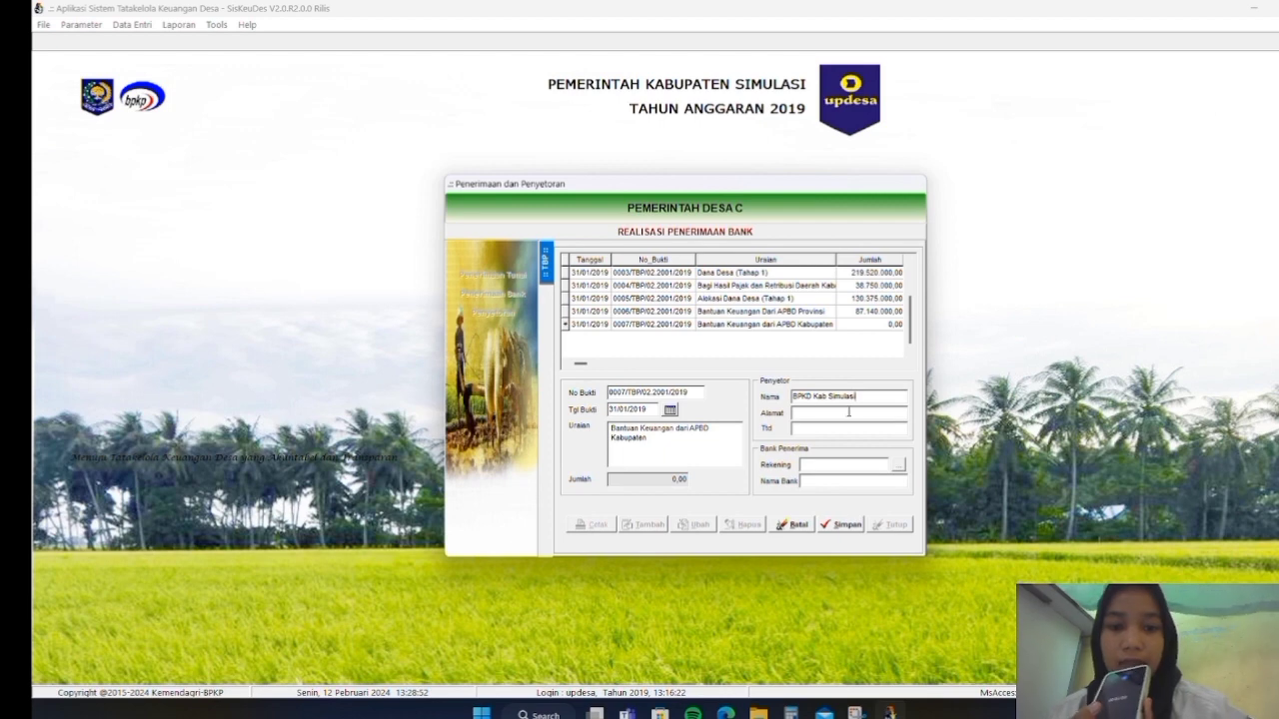
pyautogui.click(849, 411)
pyautogui.write('Jl.')
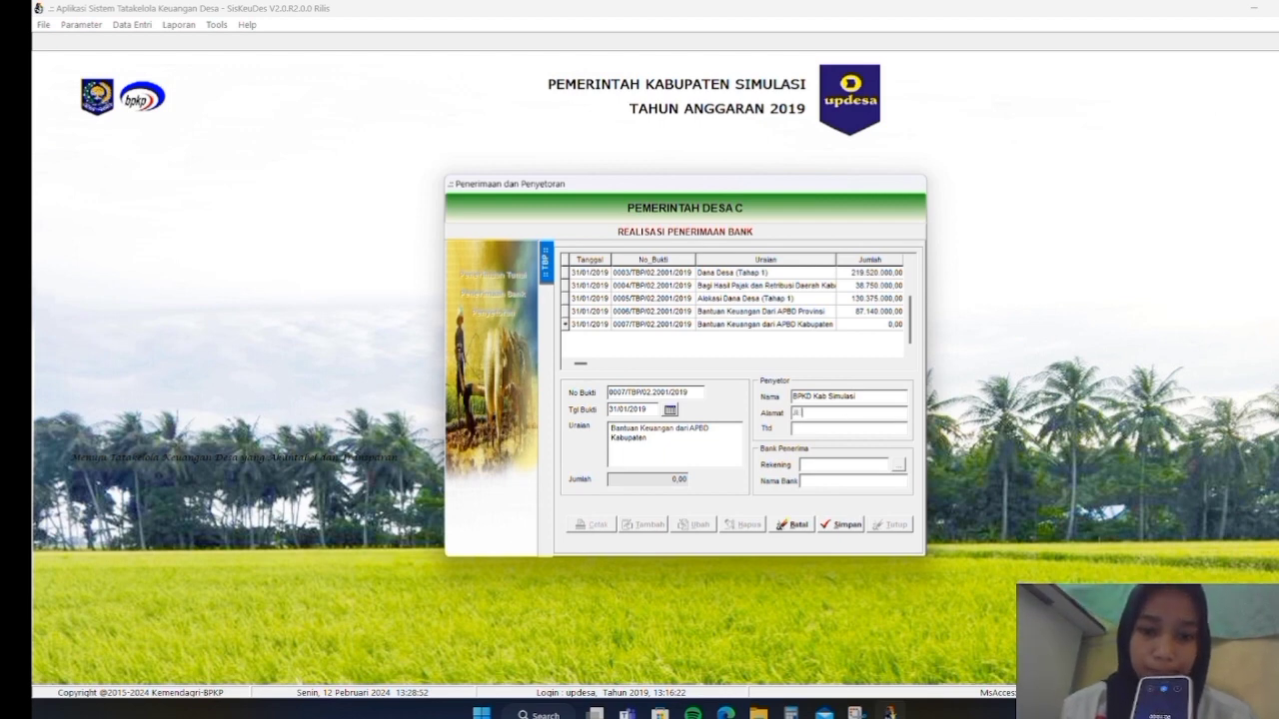
pyautogui.write(' Pahlawan No.')
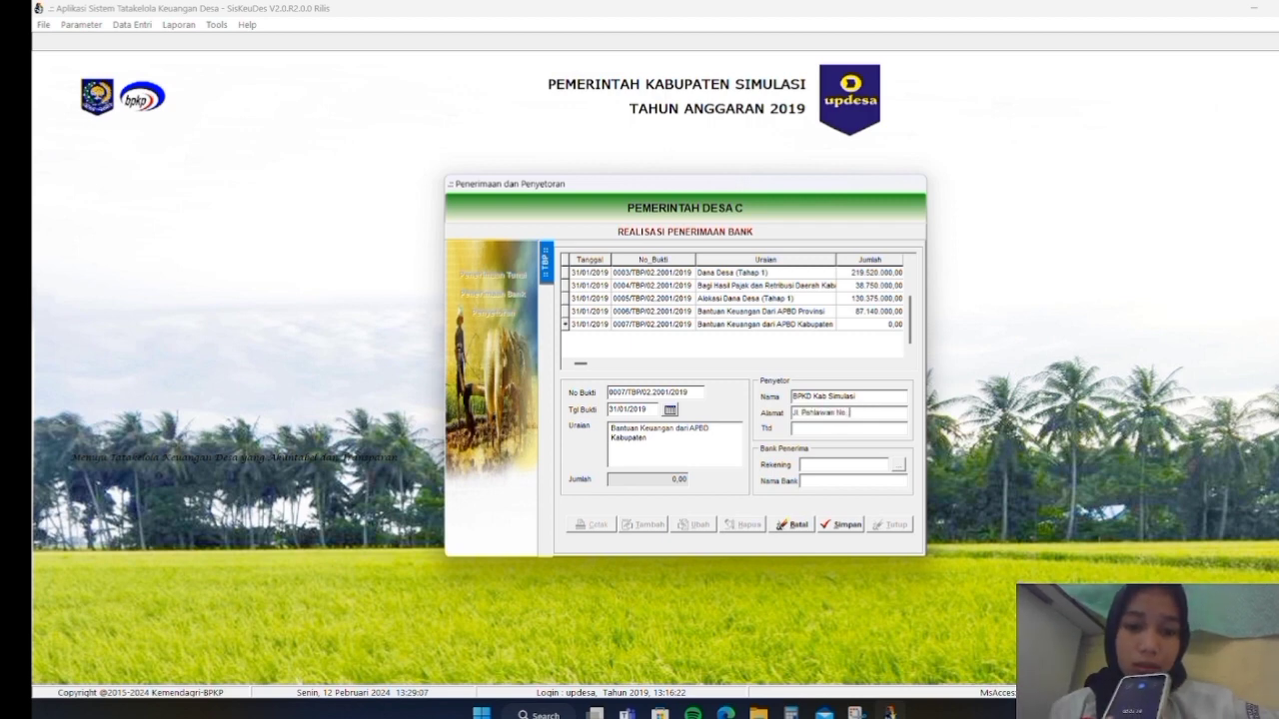
pyautogui.write(' 27')
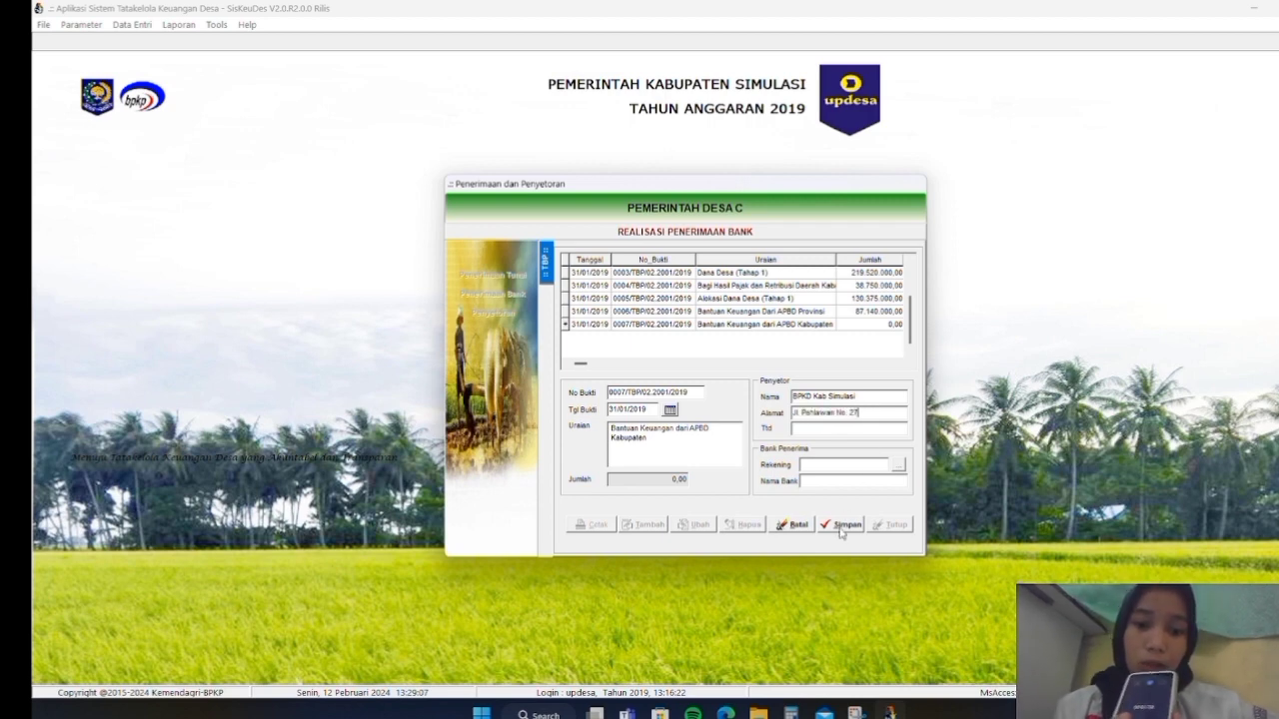
pyautogui.click(841, 524)
pyautogui.click(761, 320)
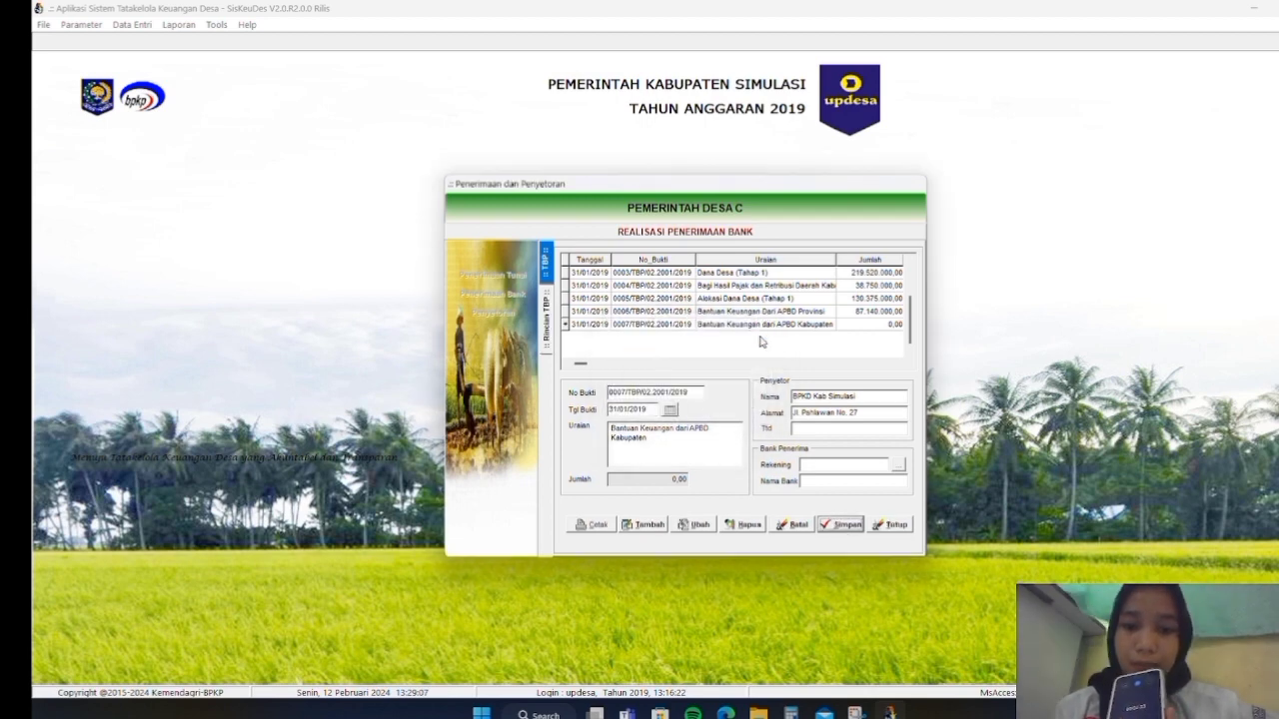
# Save receipt 0007 with Bank BPD Simulasi, then begin a detail line for account 4.2.5.01
pyautogui.click(898, 465)
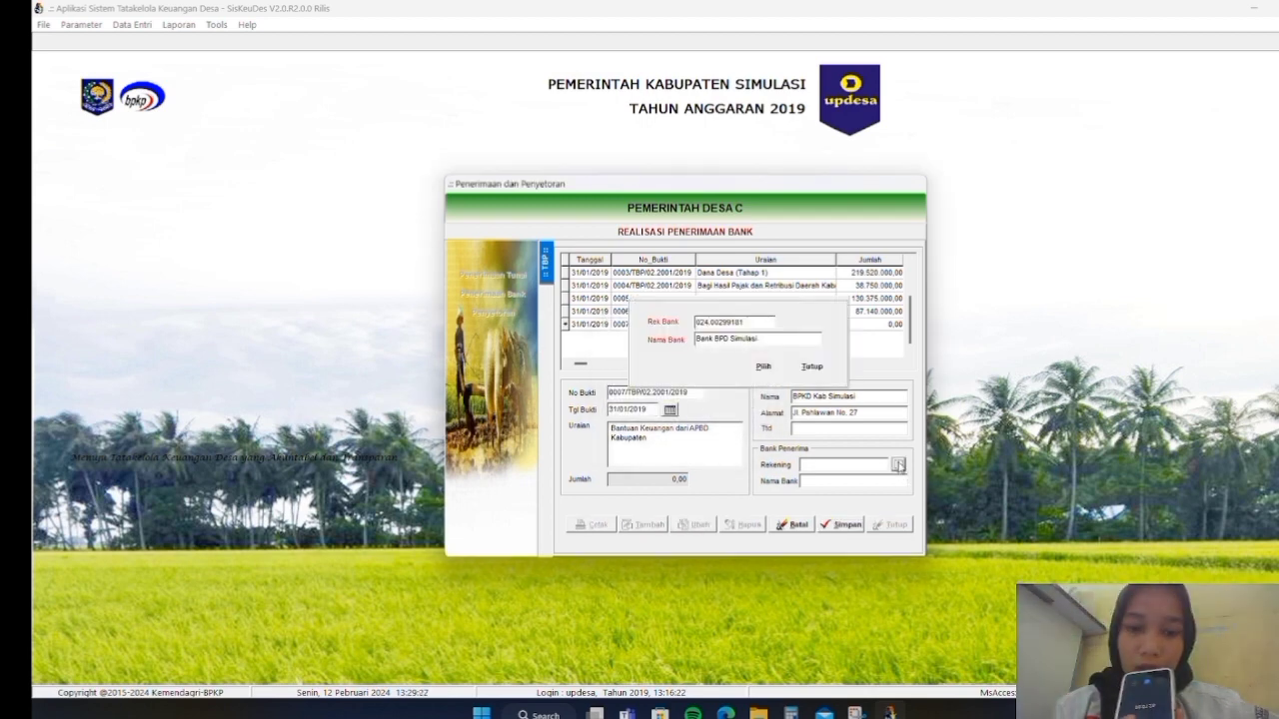
pyautogui.click(768, 367)
pyautogui.click(839, 525)
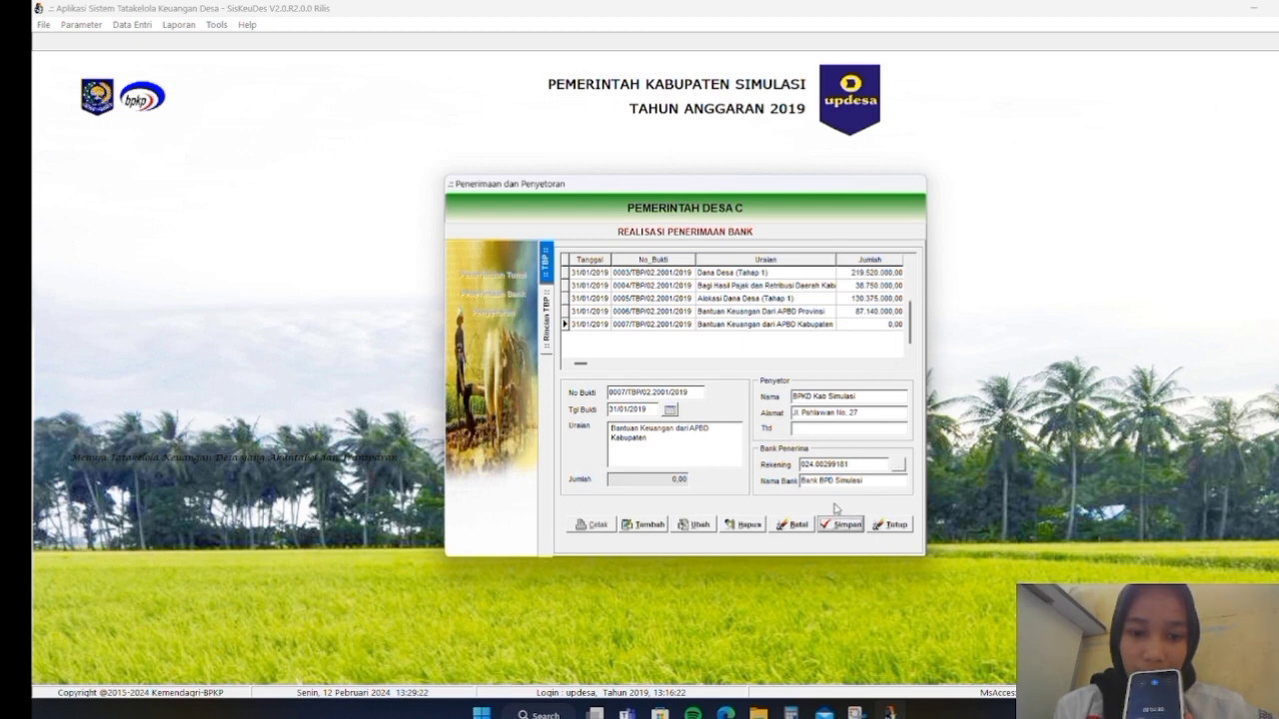
pyautogui.click(644, 526)
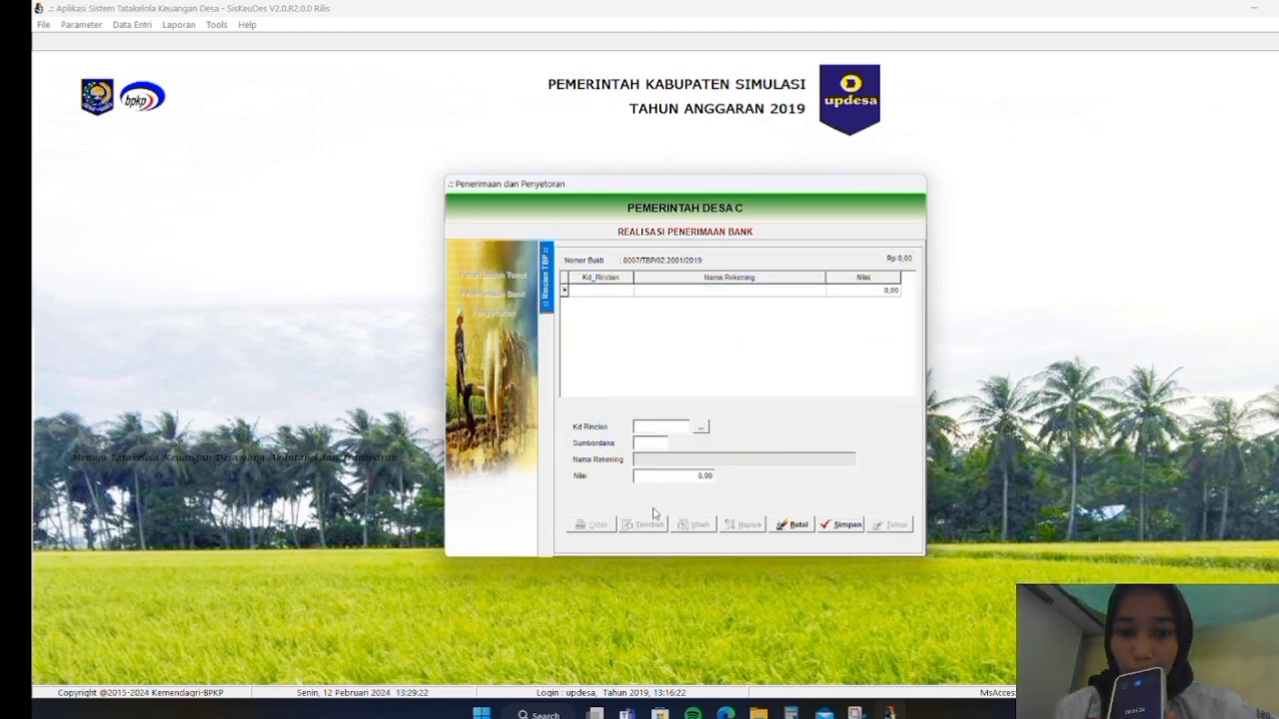
pyautogui.click(701, 426)
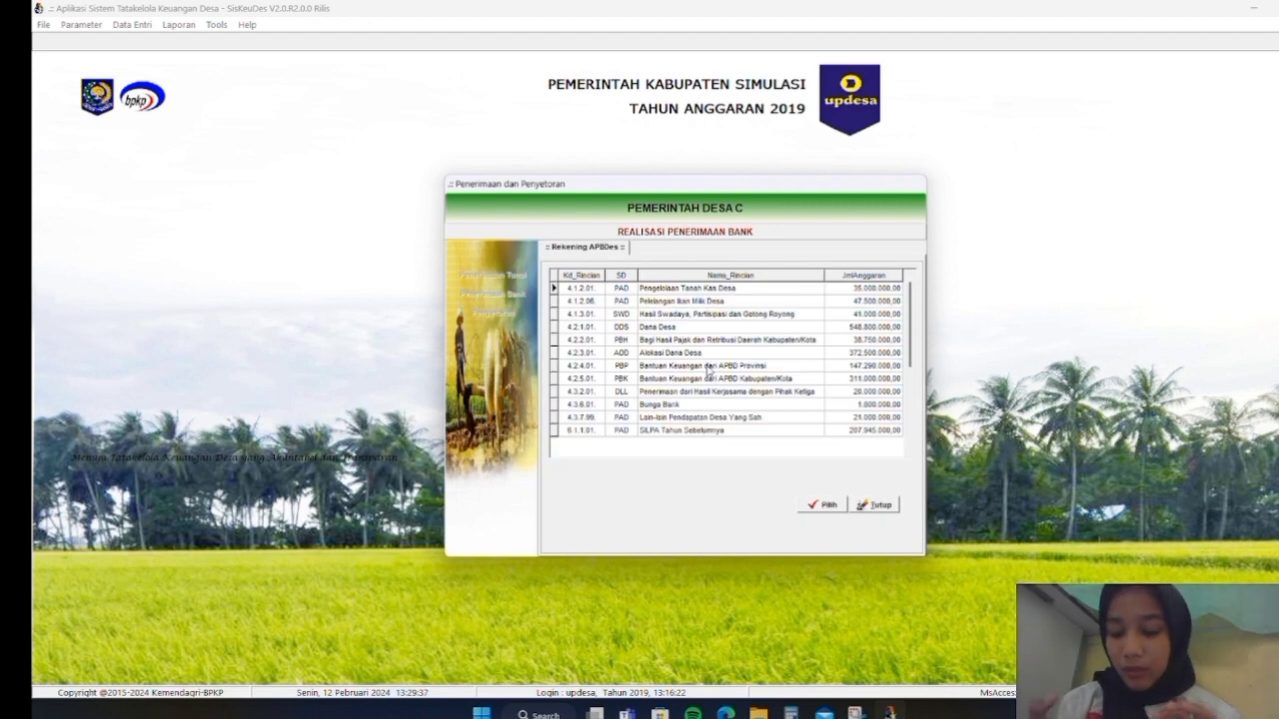
pyautogui.click(707, 380)
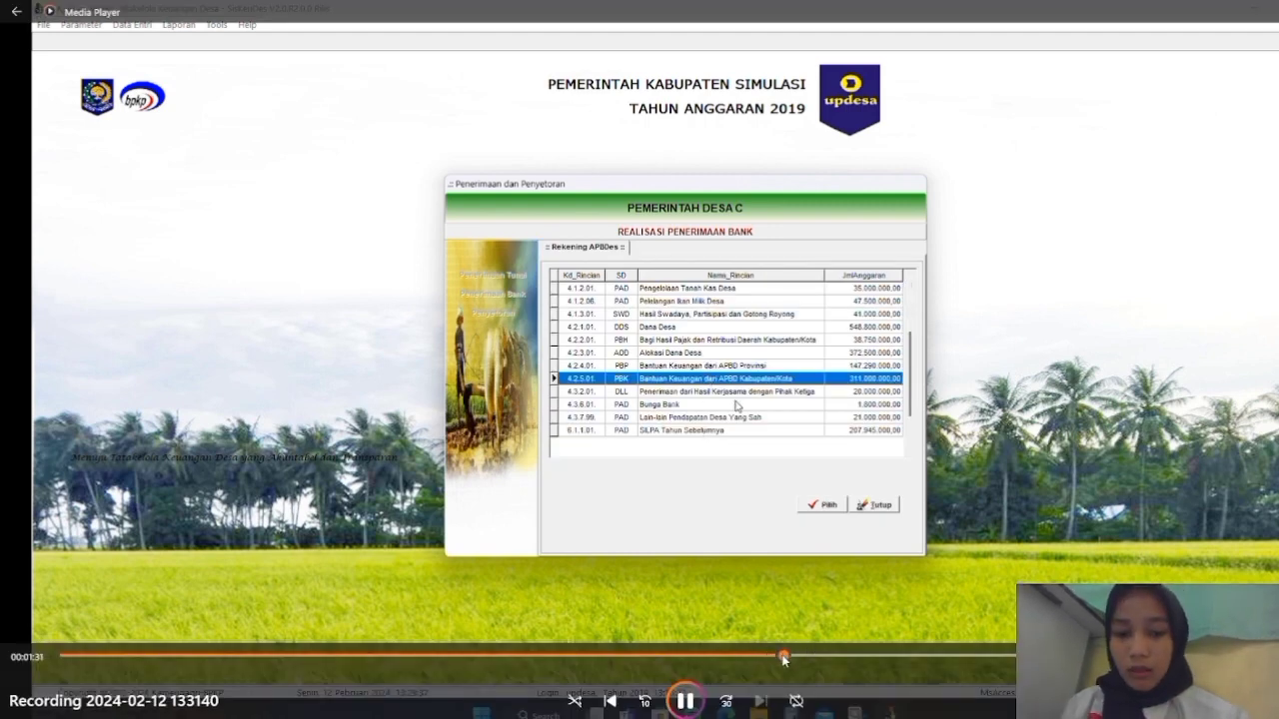
# Pause the recording, rewind it to 00:00:00, and resume playback
pyautogui.click(696, 706)
pyautogui.moveTo(805, 657); pyautogui.dragTo(62, 645)
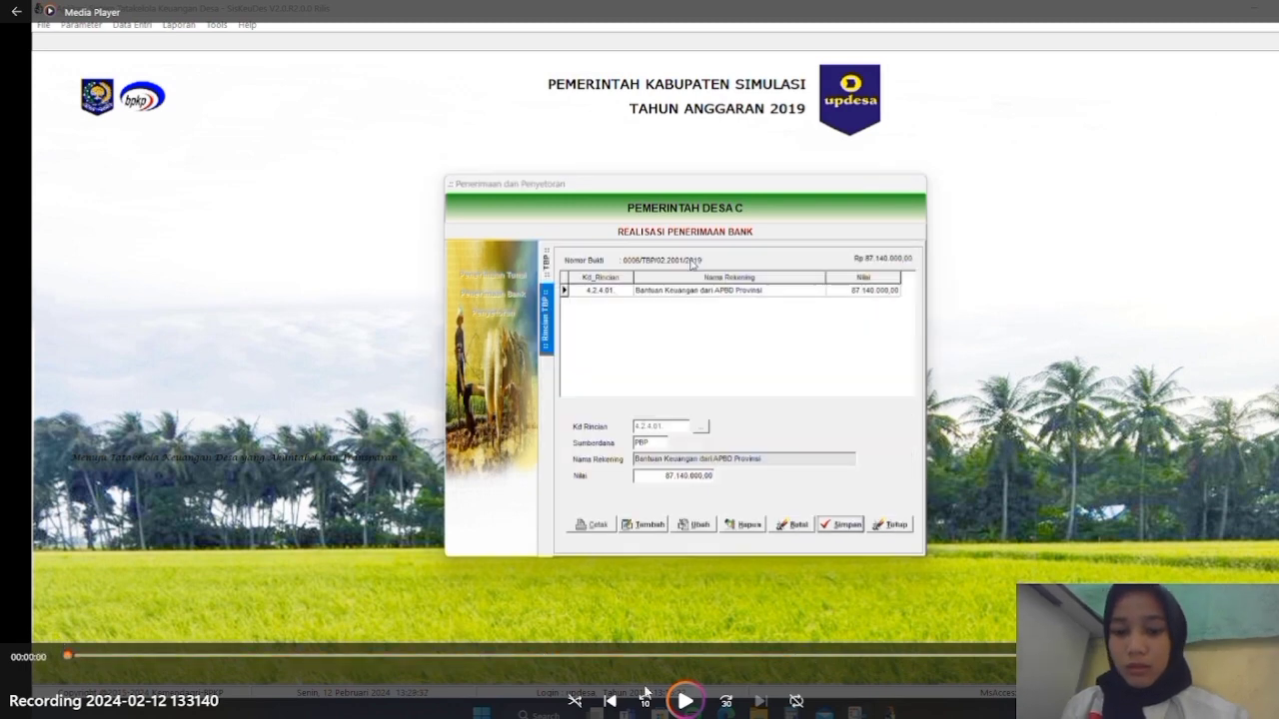
pyautogui.click(686, 703)
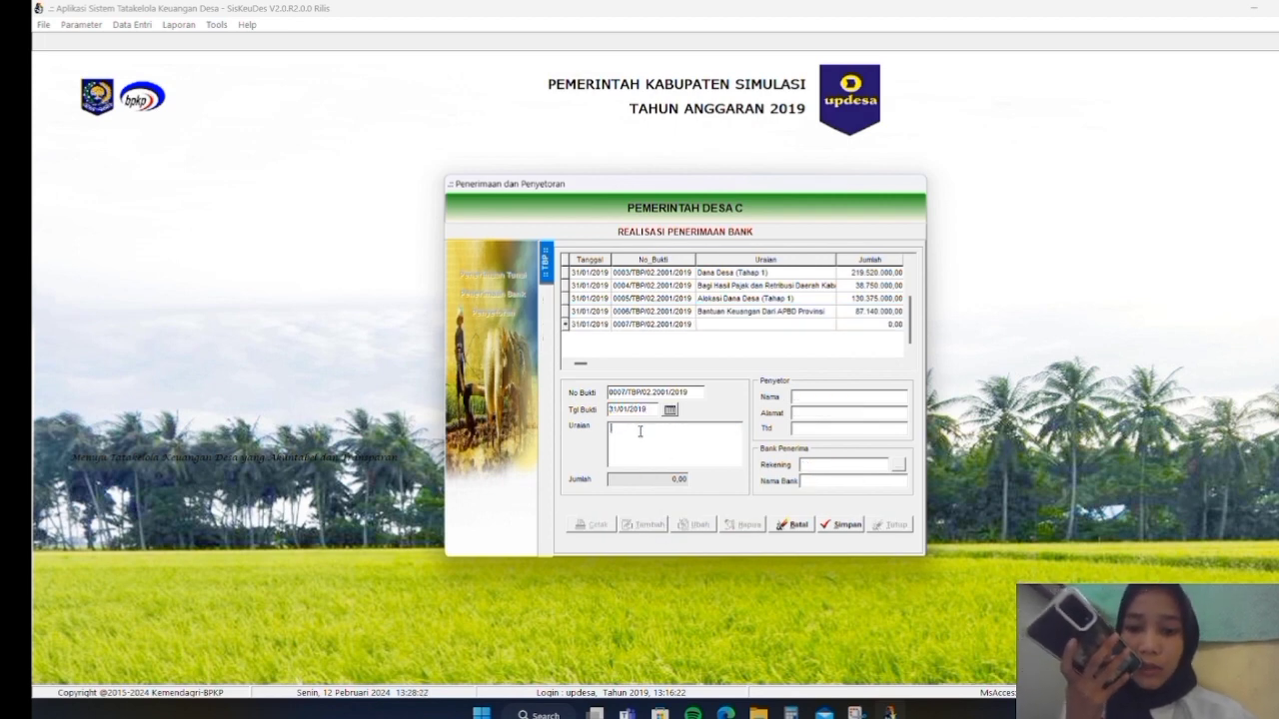
# Describe receipt 0007 as 'Bantuan Keuangan dari APBD Kabupaten' from depositor BPKD Kab Simulasi with its address
pyautogui.write('Bantuan')
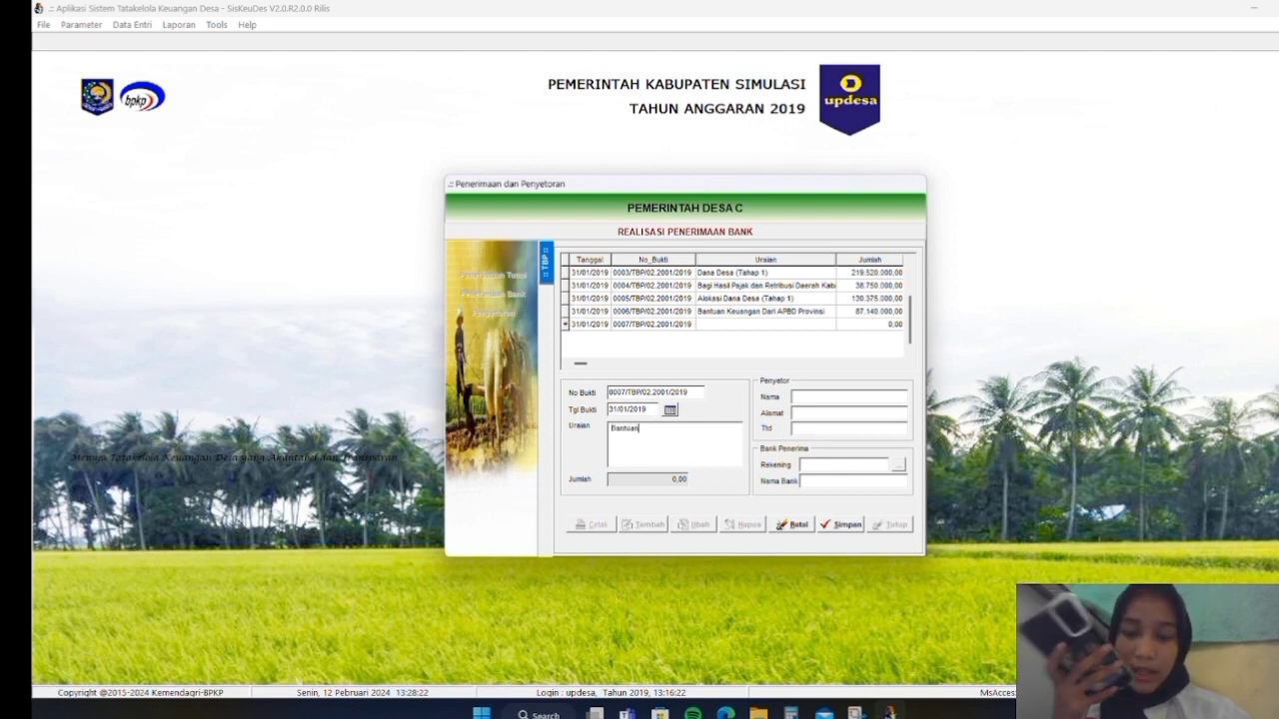
pyautogui.write(' Keuangan')
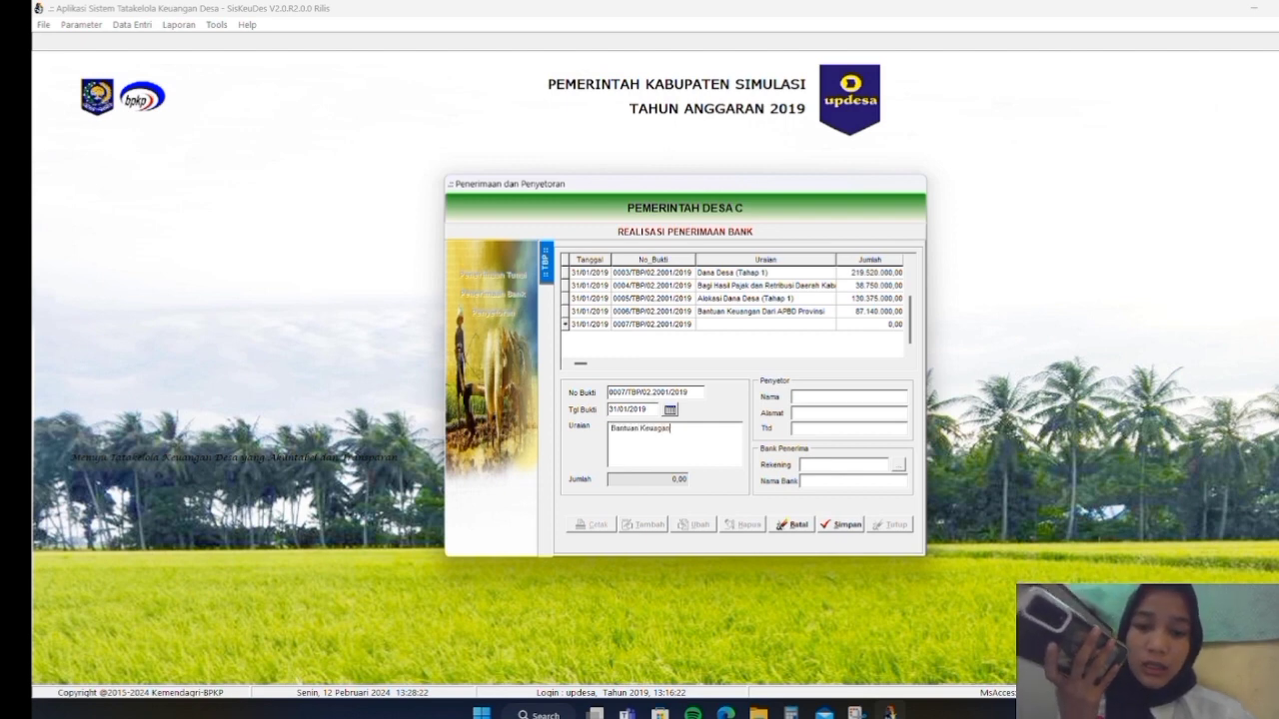
pyautogui.press('BackSpace')
pyautogui.press('BackSpace')
pyautogui.press('BackSpace')
pyautogui.write('ngan dar')
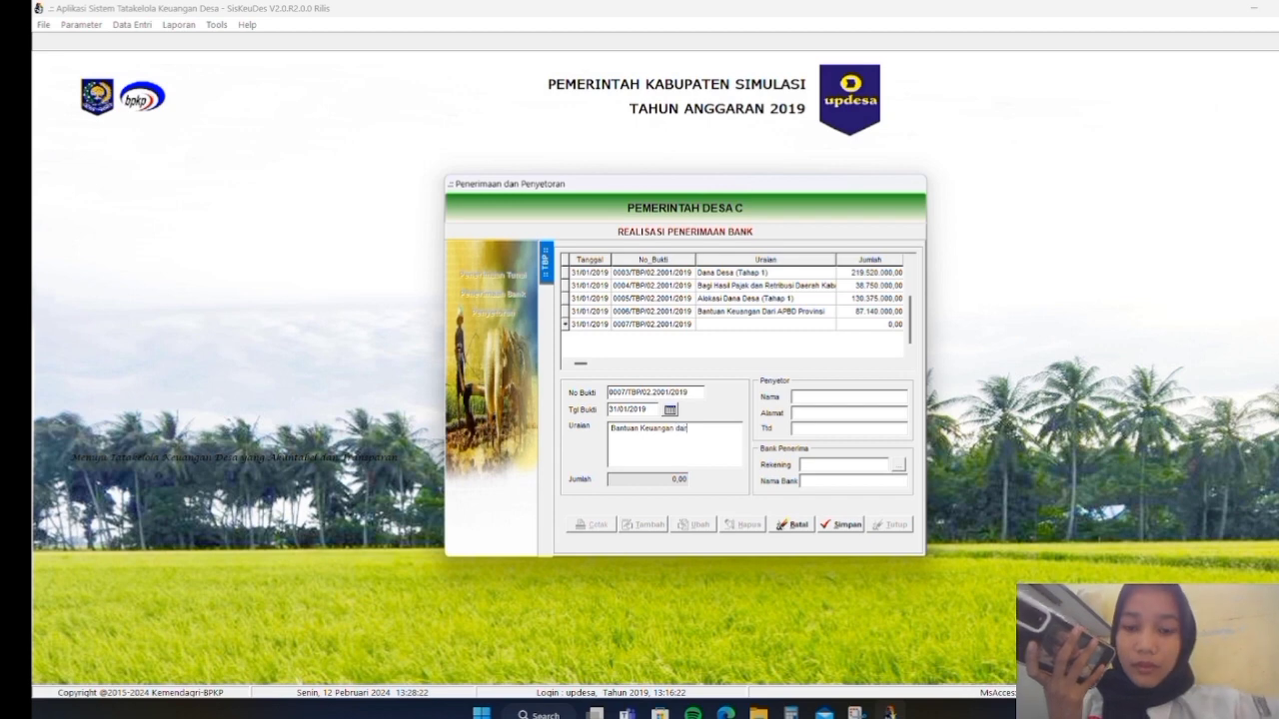
pyautogui.write('i APB')
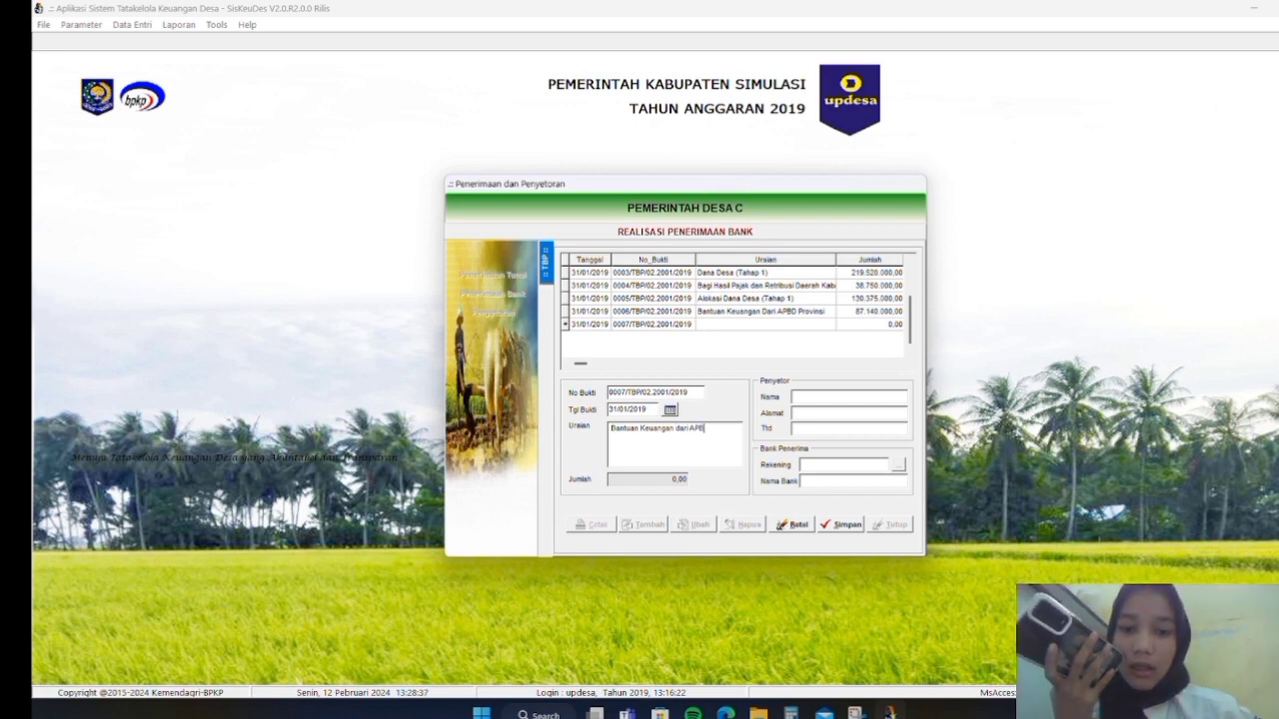
pyautogui.write('D Ka')
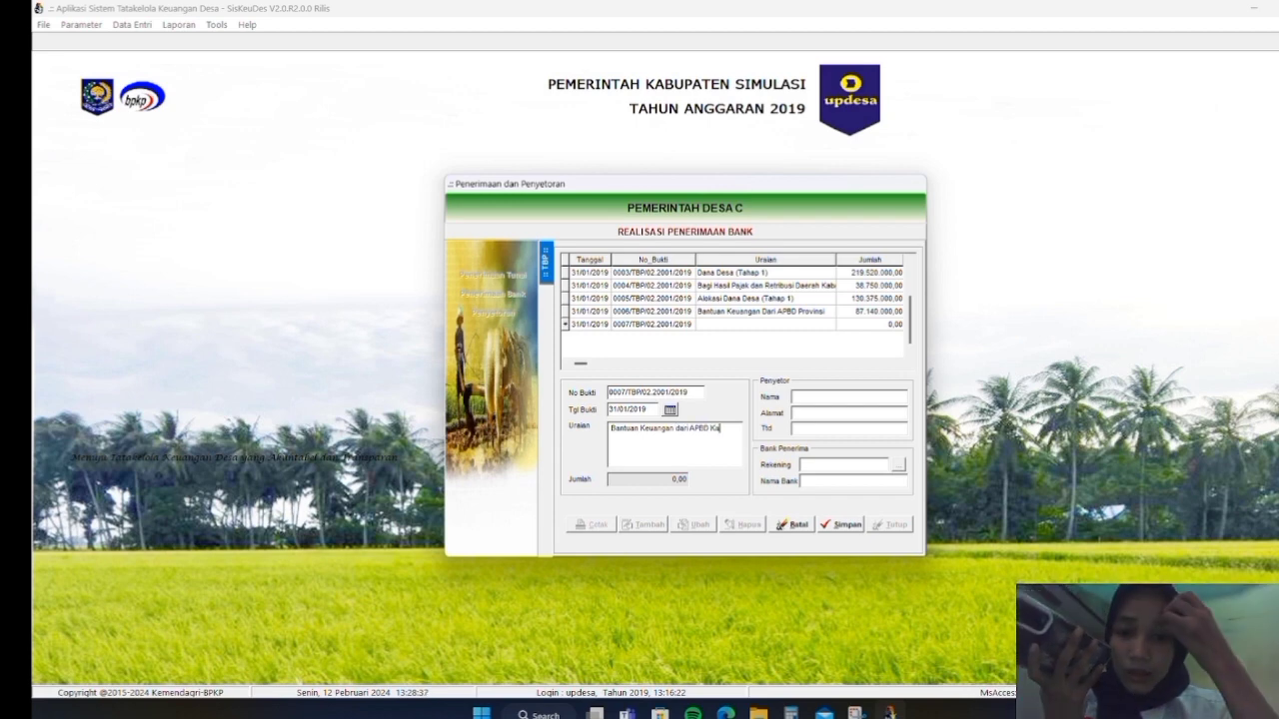
pyautogui.write('bupaten')
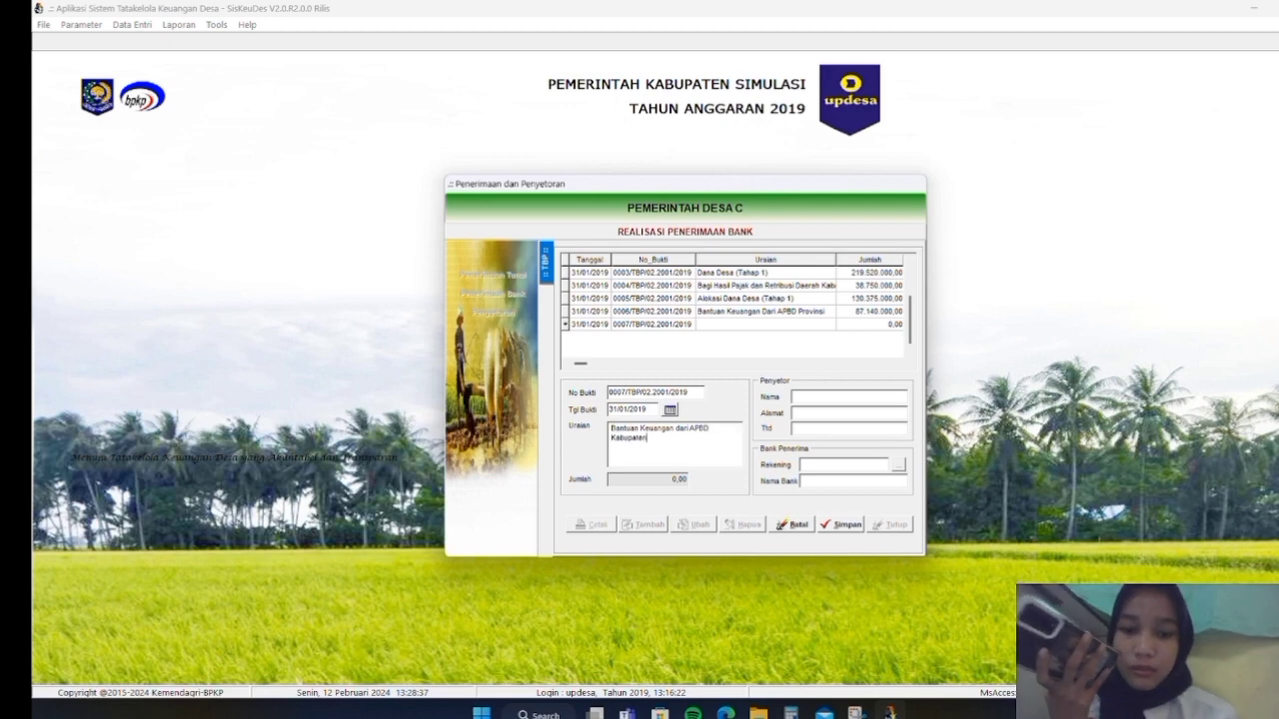
pyautogui.click(811, 399)
pyautogui.write('BP')
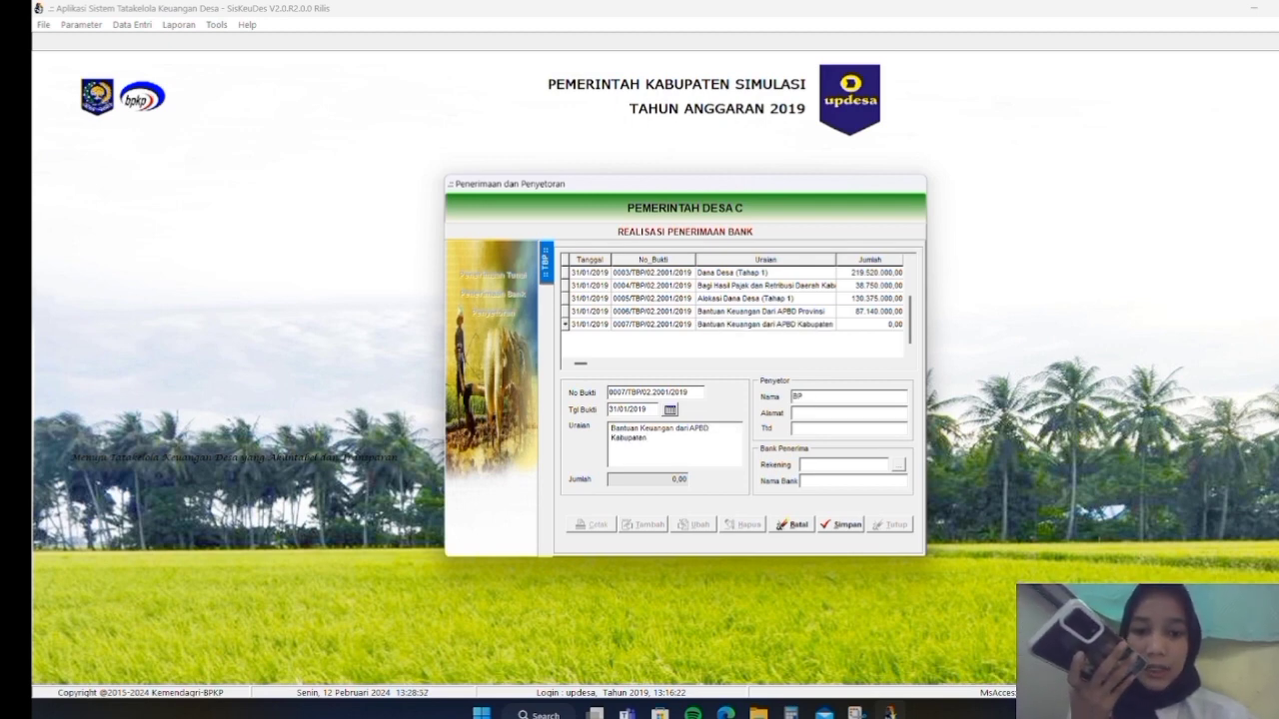
pyautogui.write('KD Kab S')
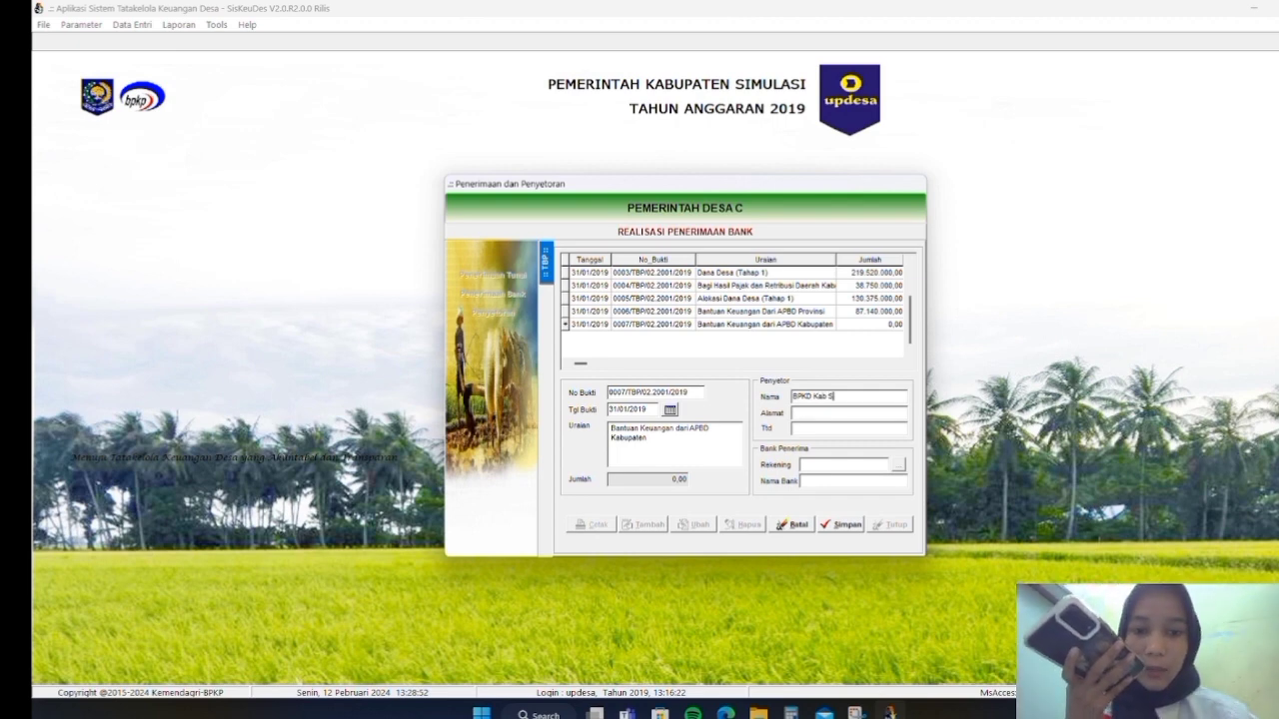
pyautogui.write('imulasi')
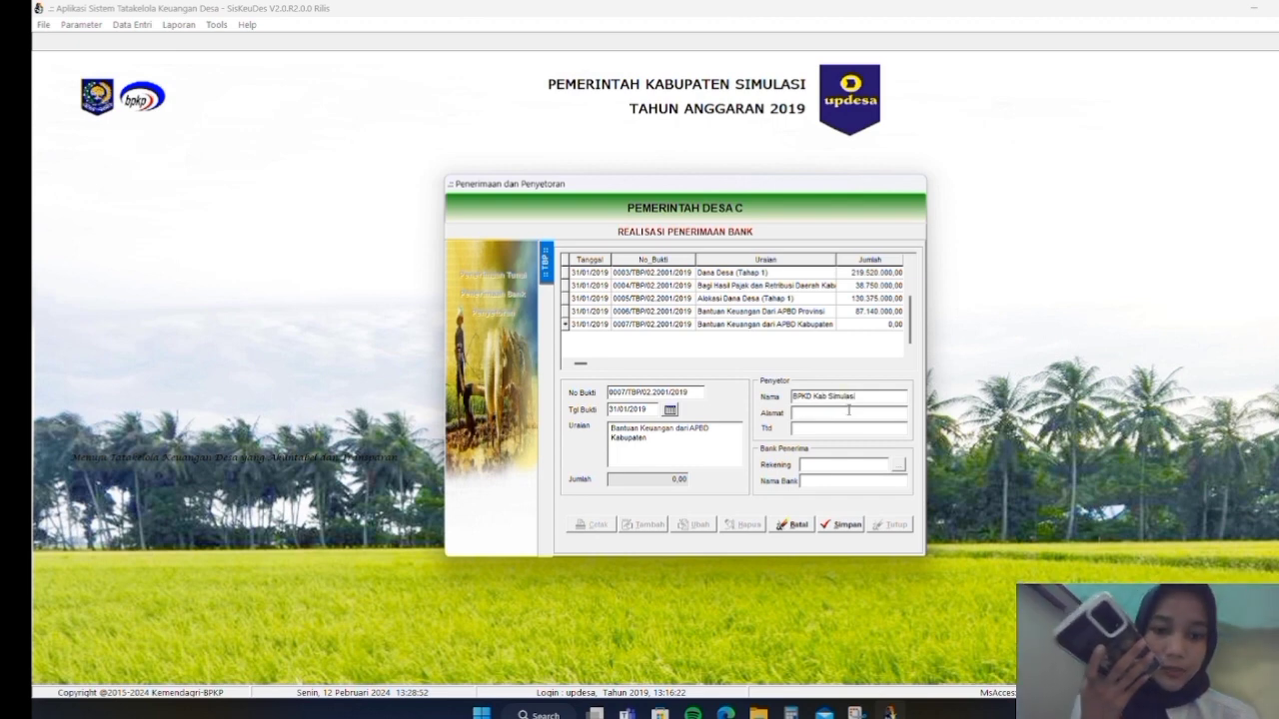
pyautogui.press('Tab')
pyautogui.write('JL.')
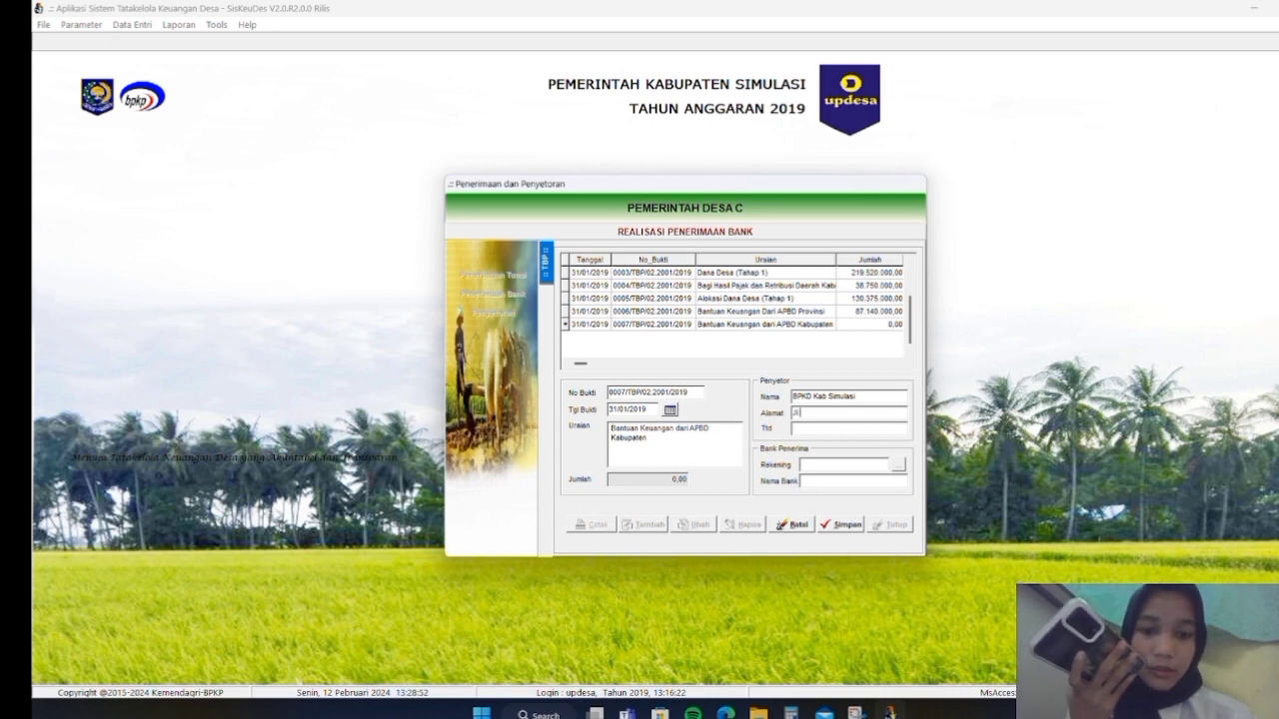
pyautogui.write(' Pahlawan No.')
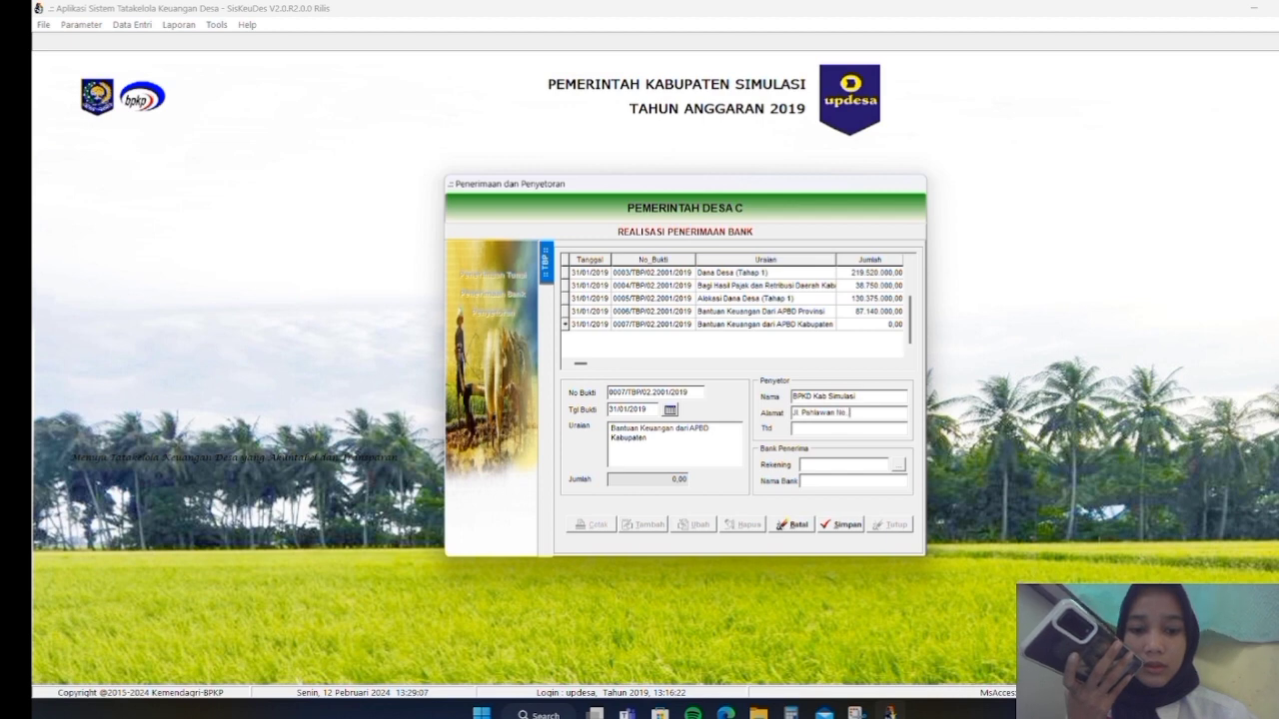
pyautogui.write(' 27')
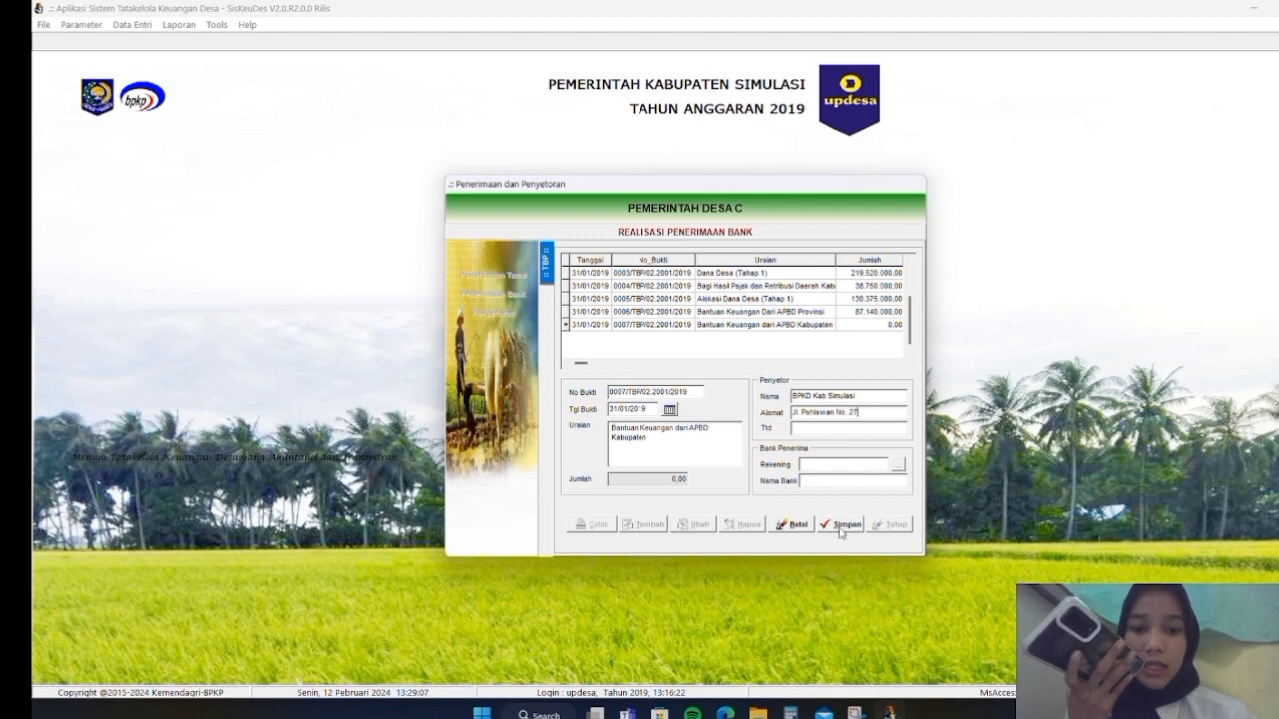
# Set Bank BPD Simulasi as the receiving bank after the missing bank code error, and save
pyautogui.click(845, 524)
pyautogui.click(762, 326)
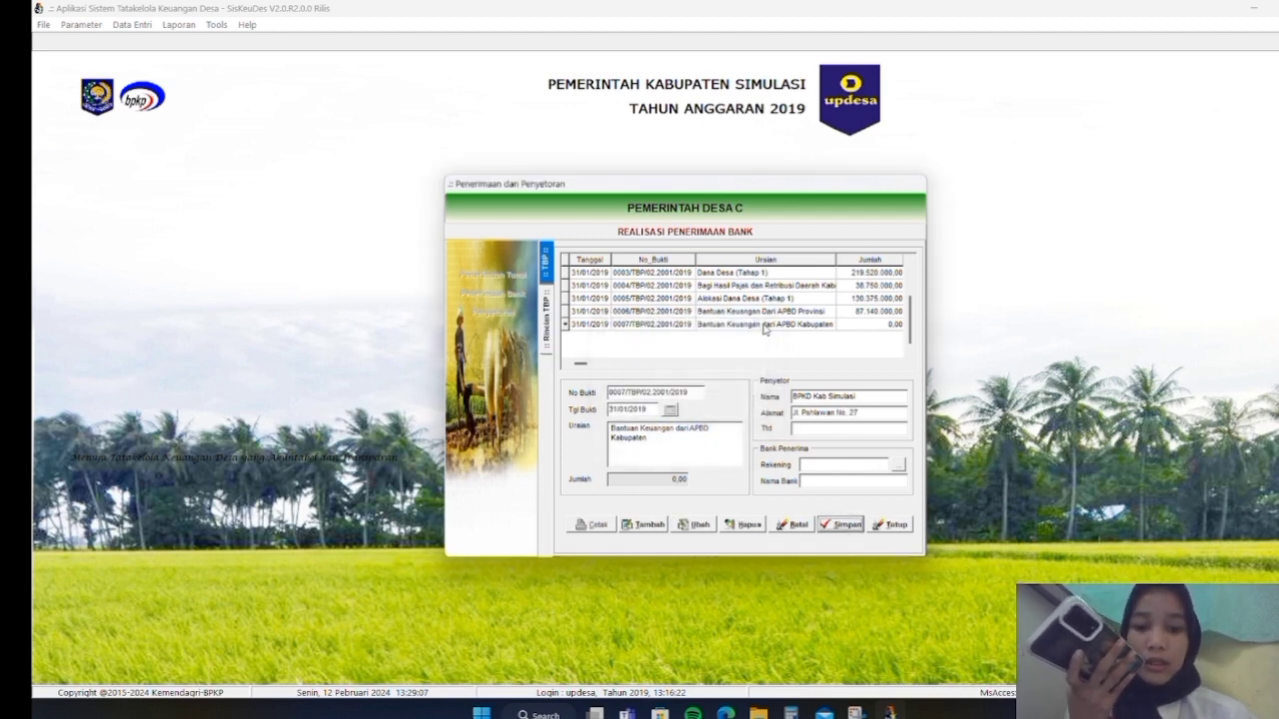
pyautogui.click(899, 465)
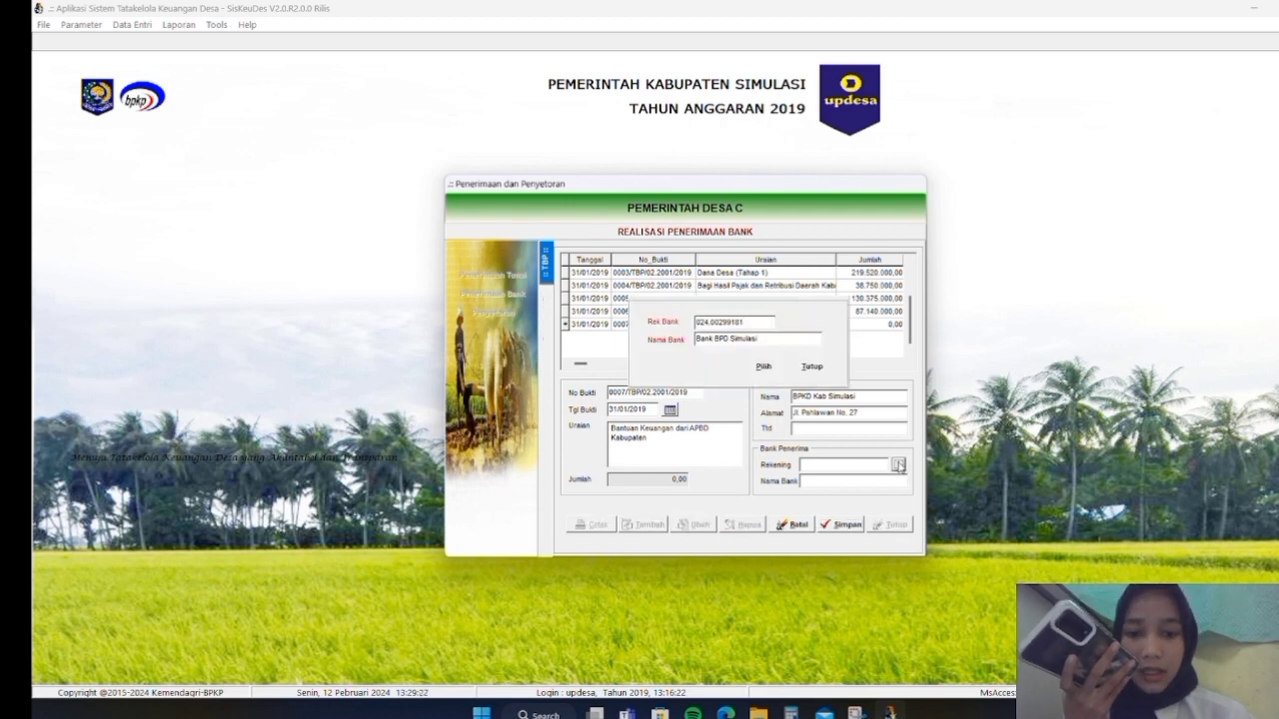
pyautogui.click(764, 371)
pyautogui.click(839, 525)
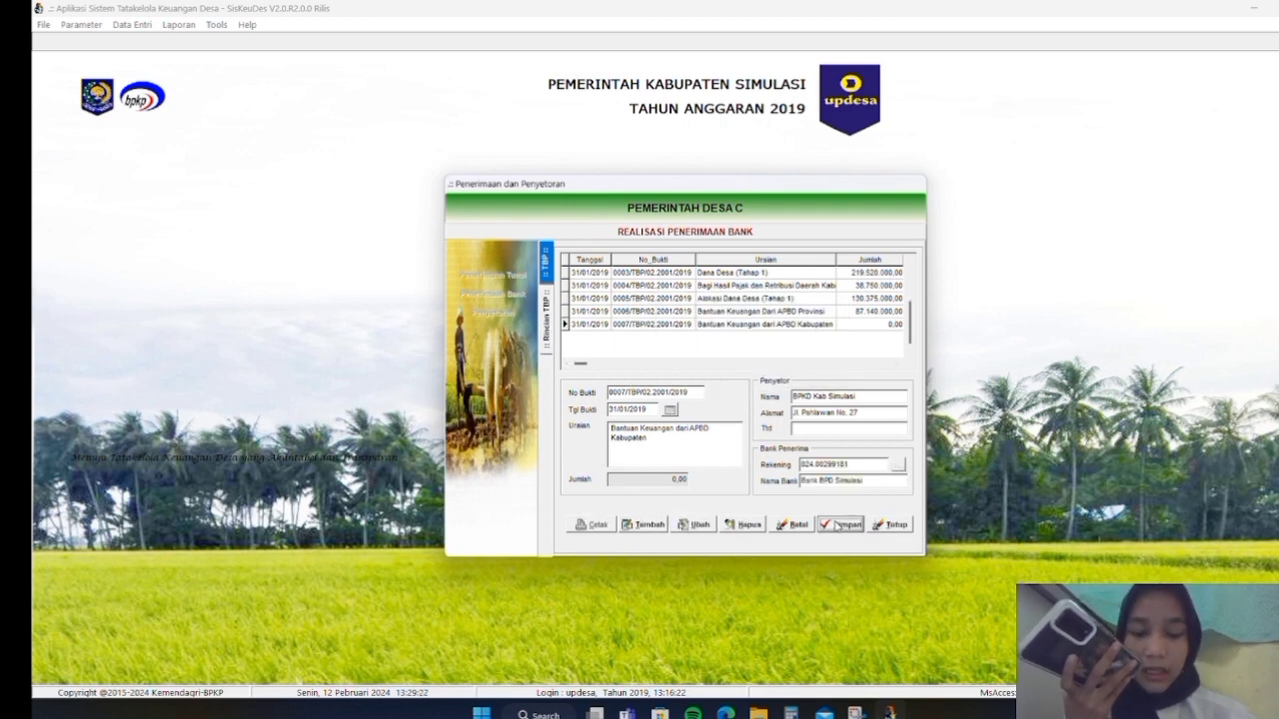
# Add a 4.2.5.01 detail line of 115.800.000 to receipt 0007, save, and close the window
pyautogui.click(646, 525)
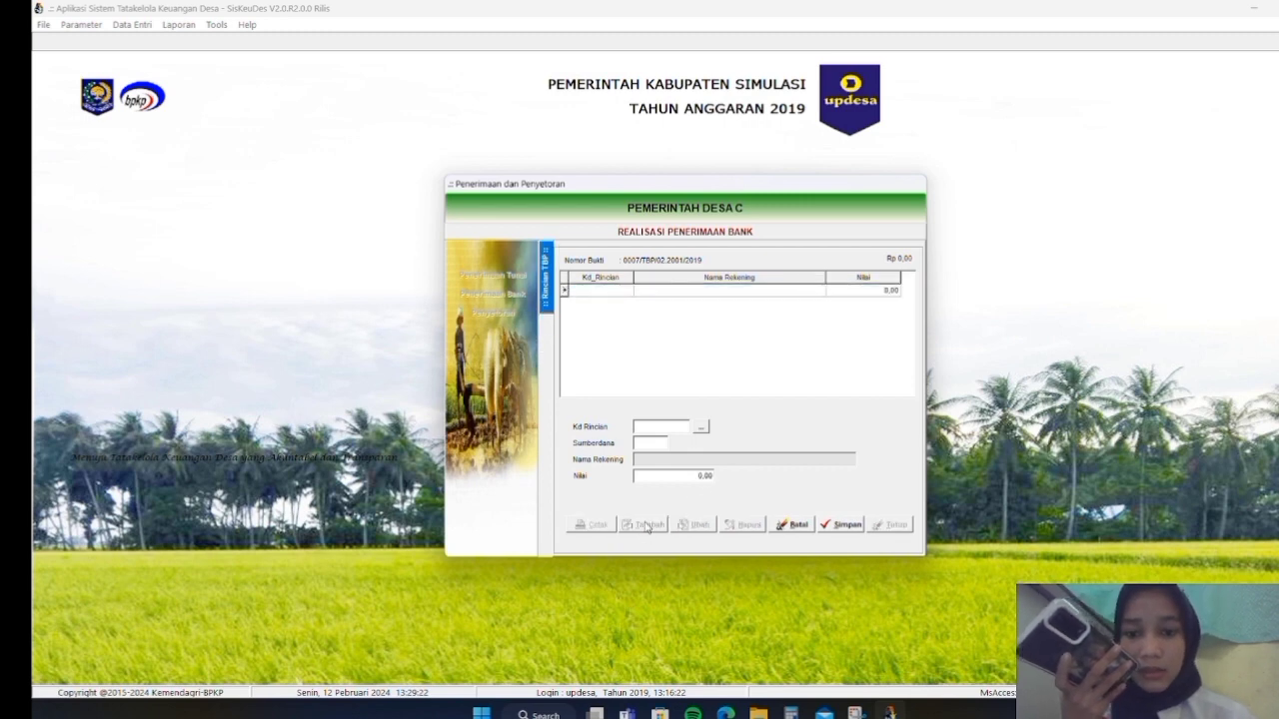
pyautogui.click(702, 426)
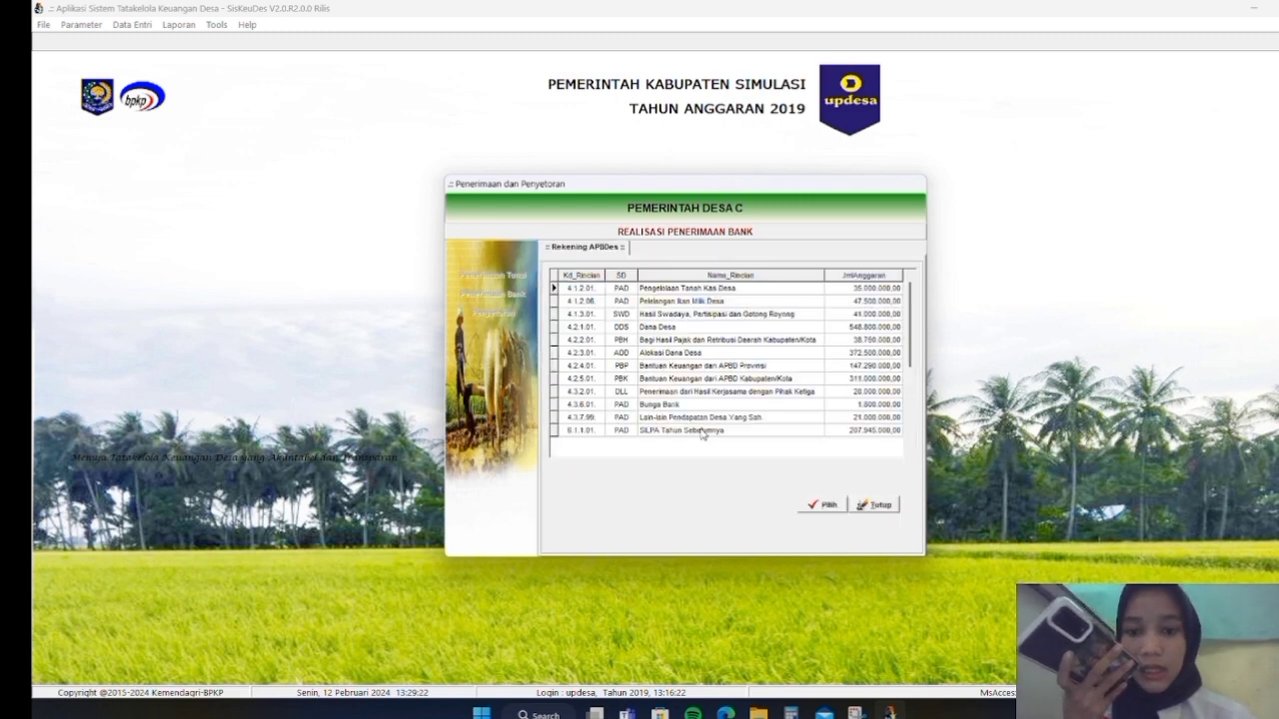
pyautogui.click(707, 379)
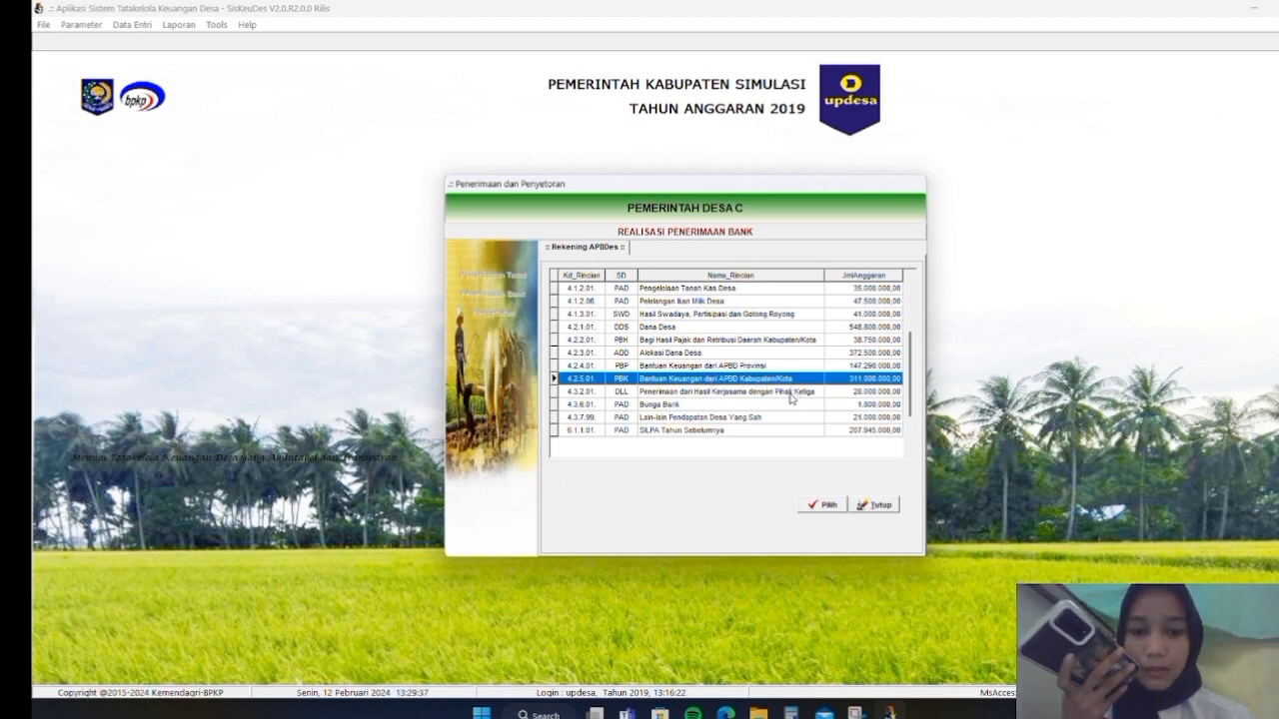
pyautogui.click(821, 506)
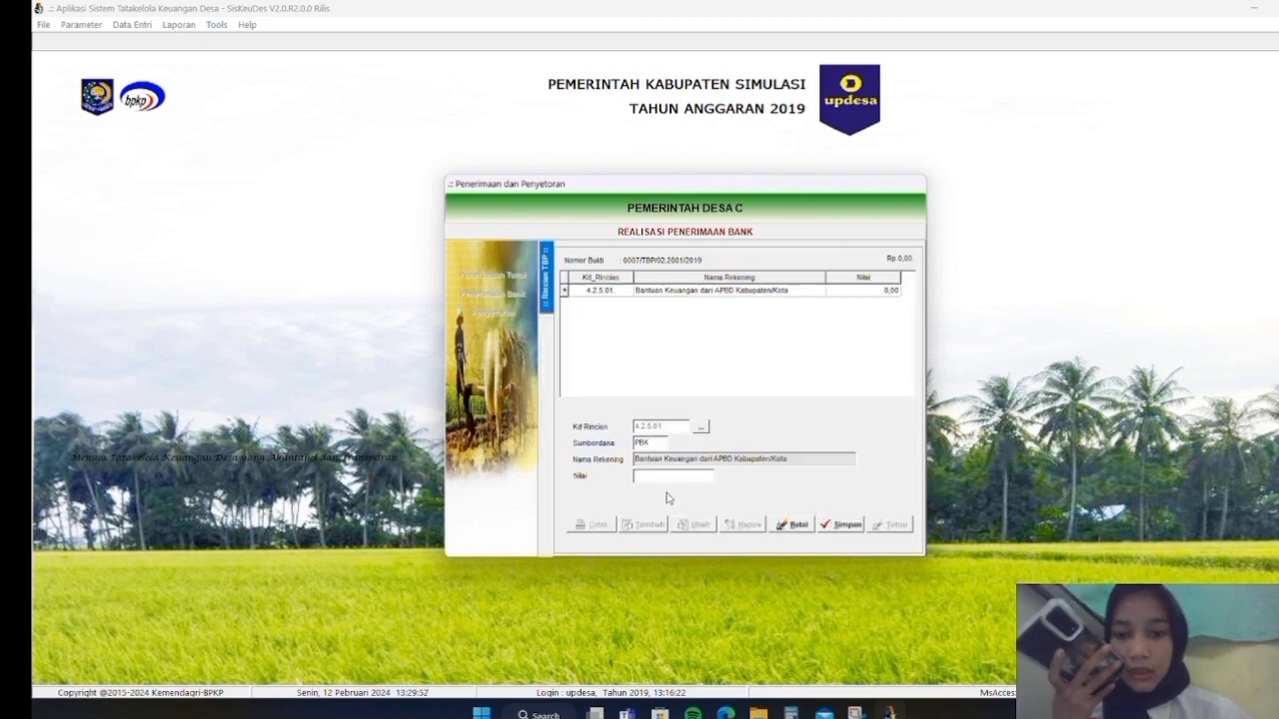
pyautogui.write('115.800.')
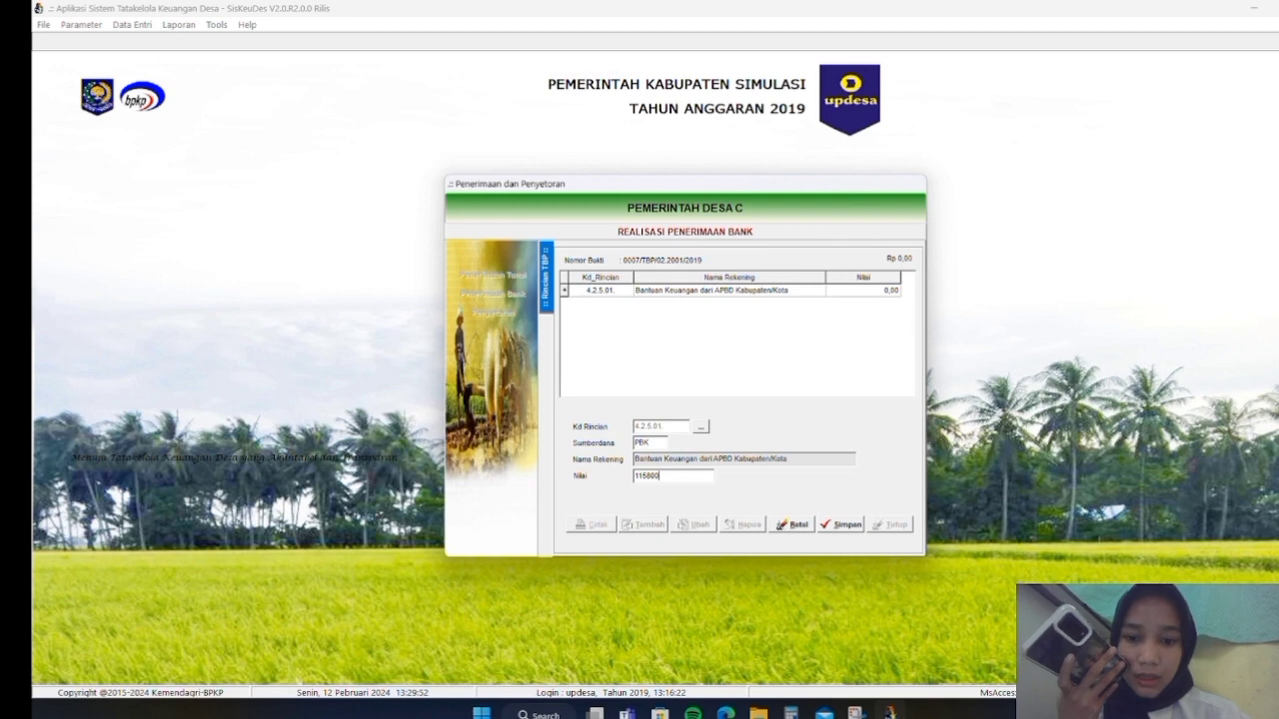
pyautogui.write('000')
pyautogui.click(842, 525)
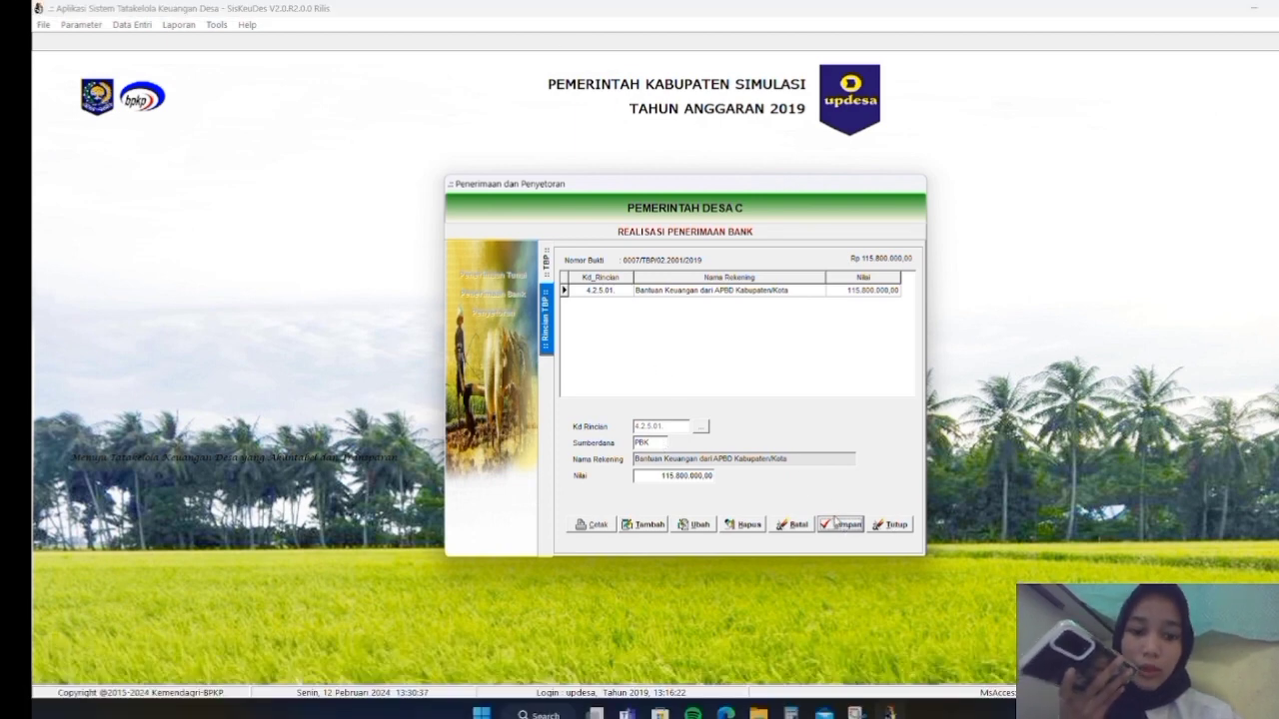
pyautogui.click(892, 526)
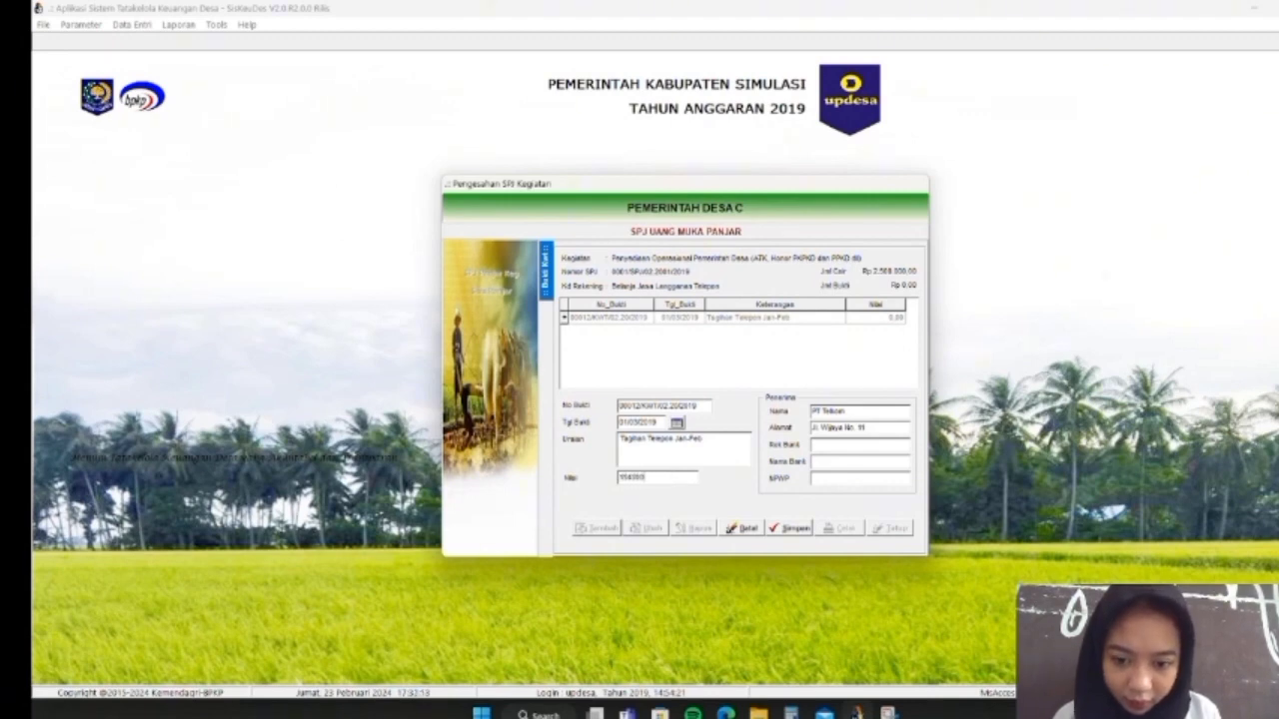
# Correct the telephone bill receipt date to 30/01/2019 after the date error and save it
pyautogui.click(789, 527)
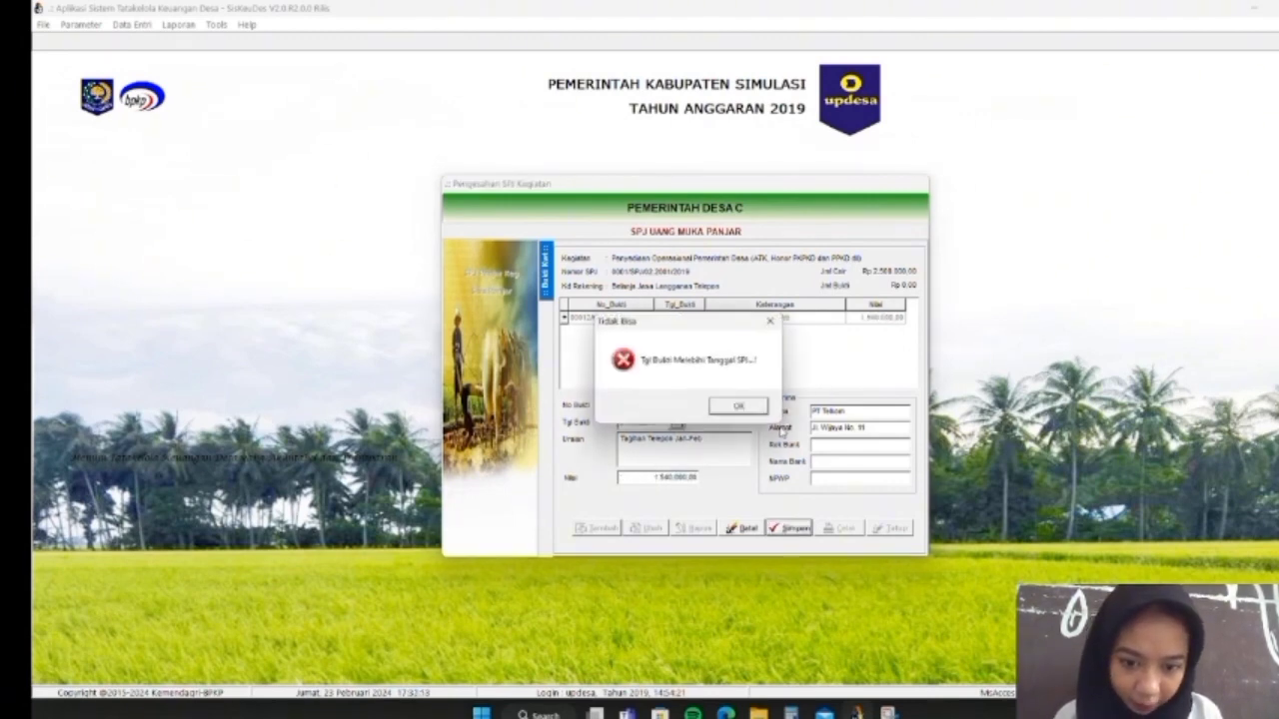
pyautogui.click(751, 407)
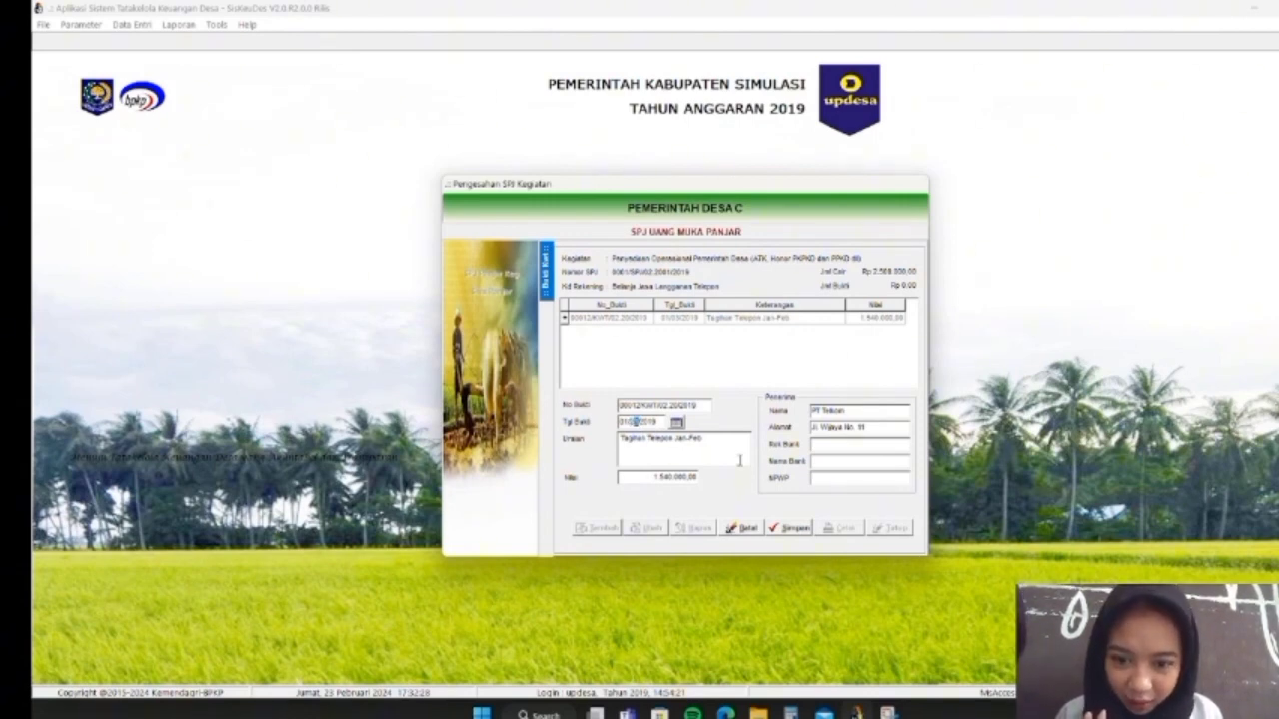
pyautogui.write('30/')
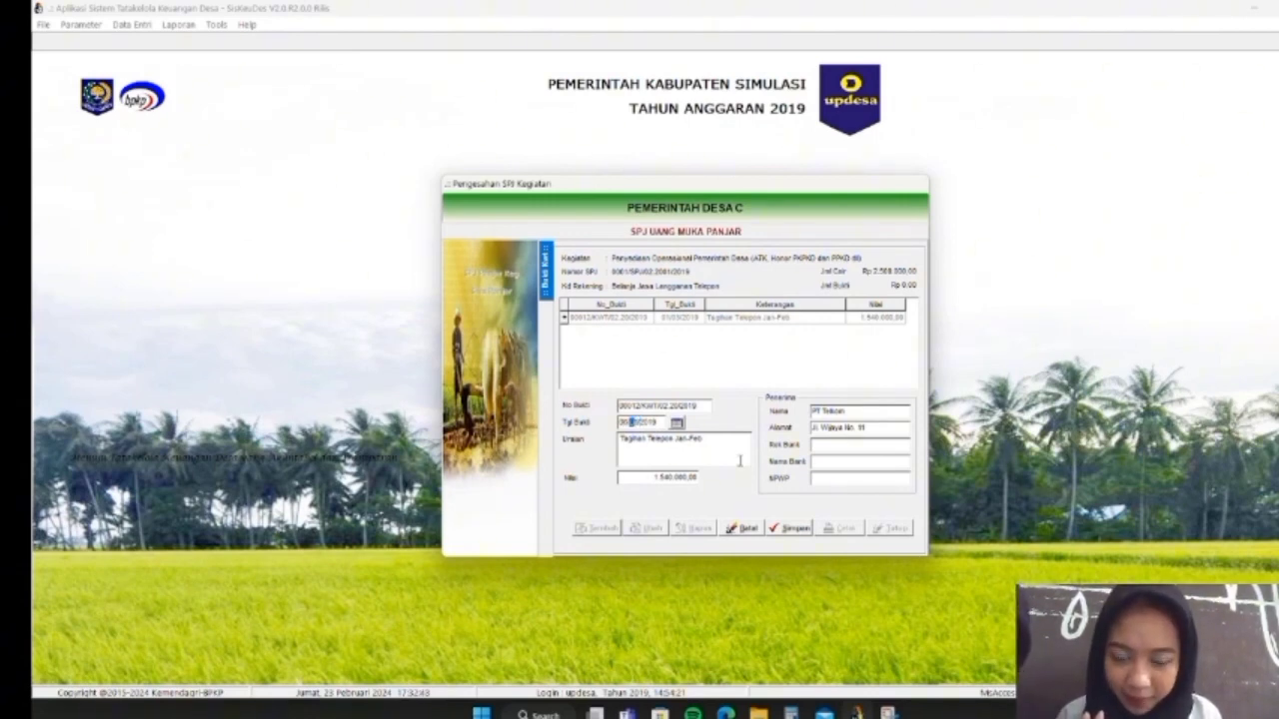
pyautogui.write('01/')
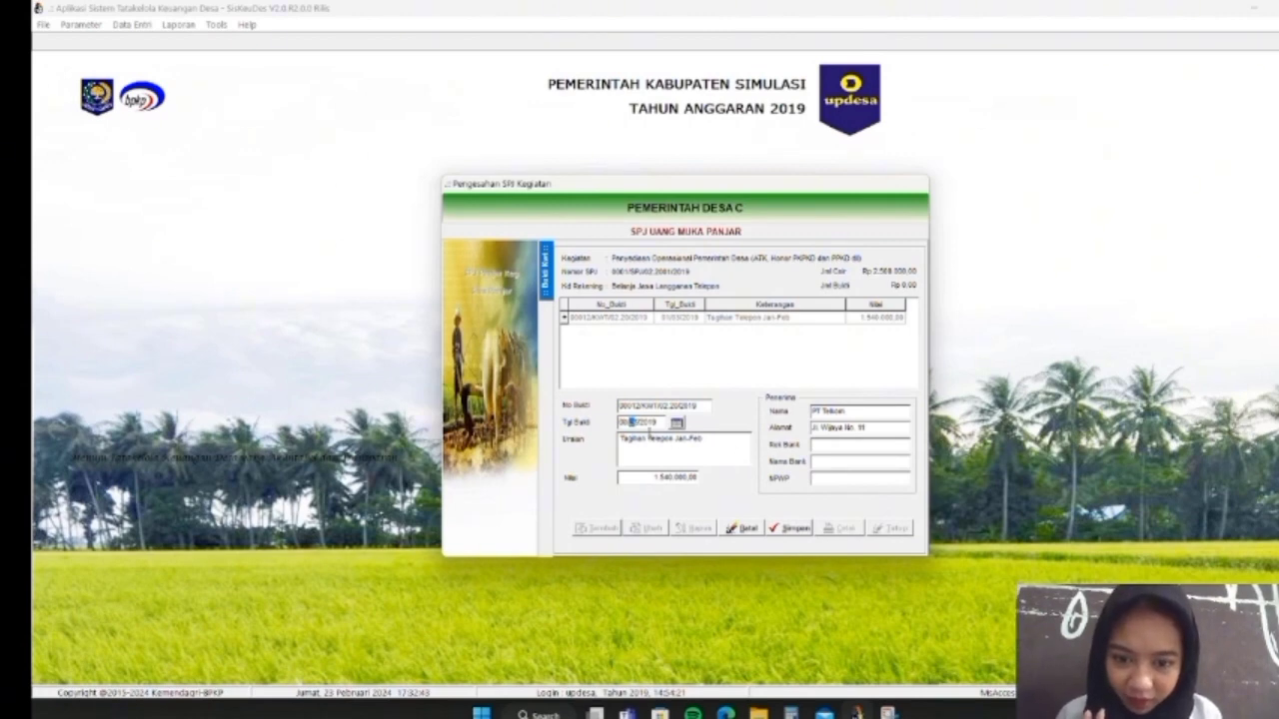
pyautogui.write('2019')
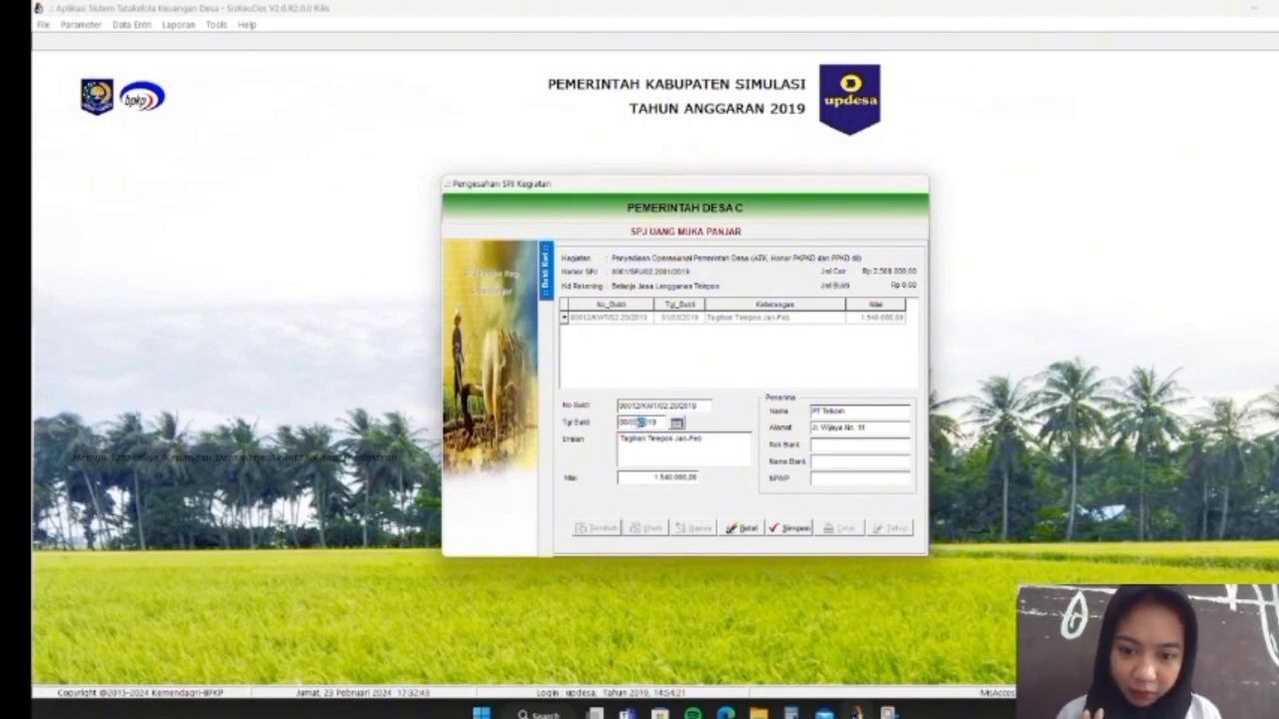
pyautogui.click(627, 423)
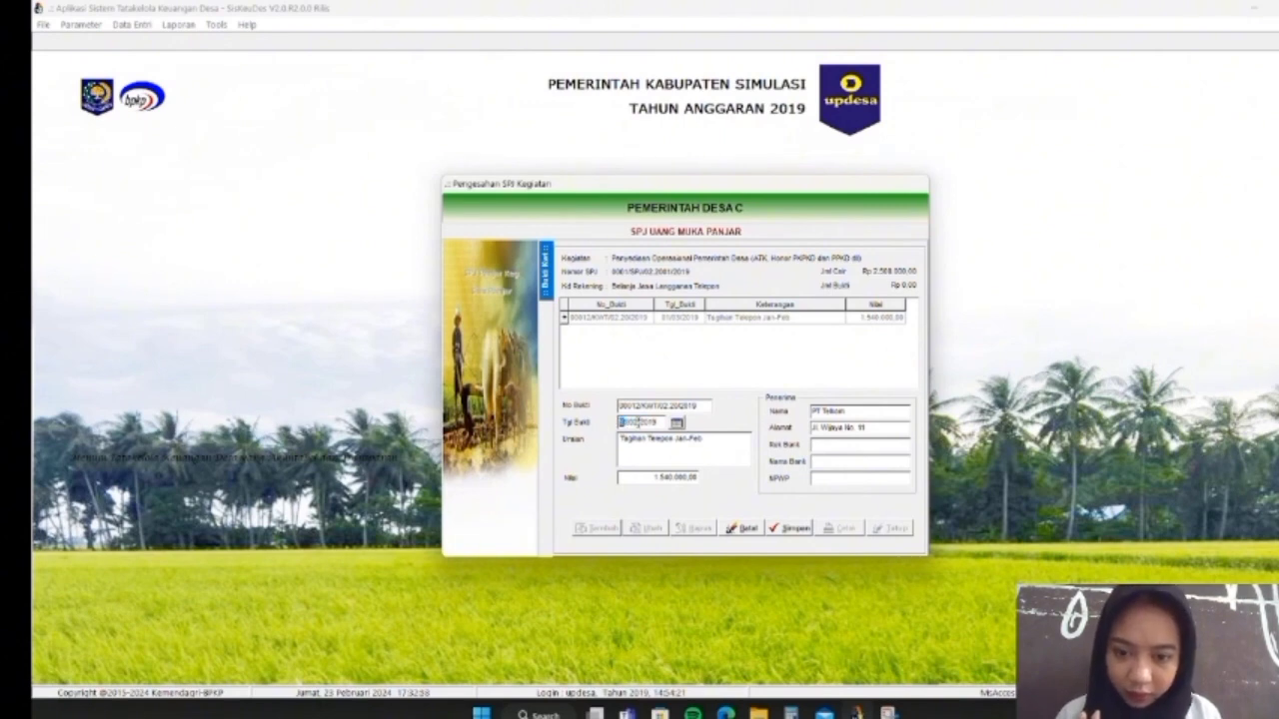
pyautogui.click(789, 528)
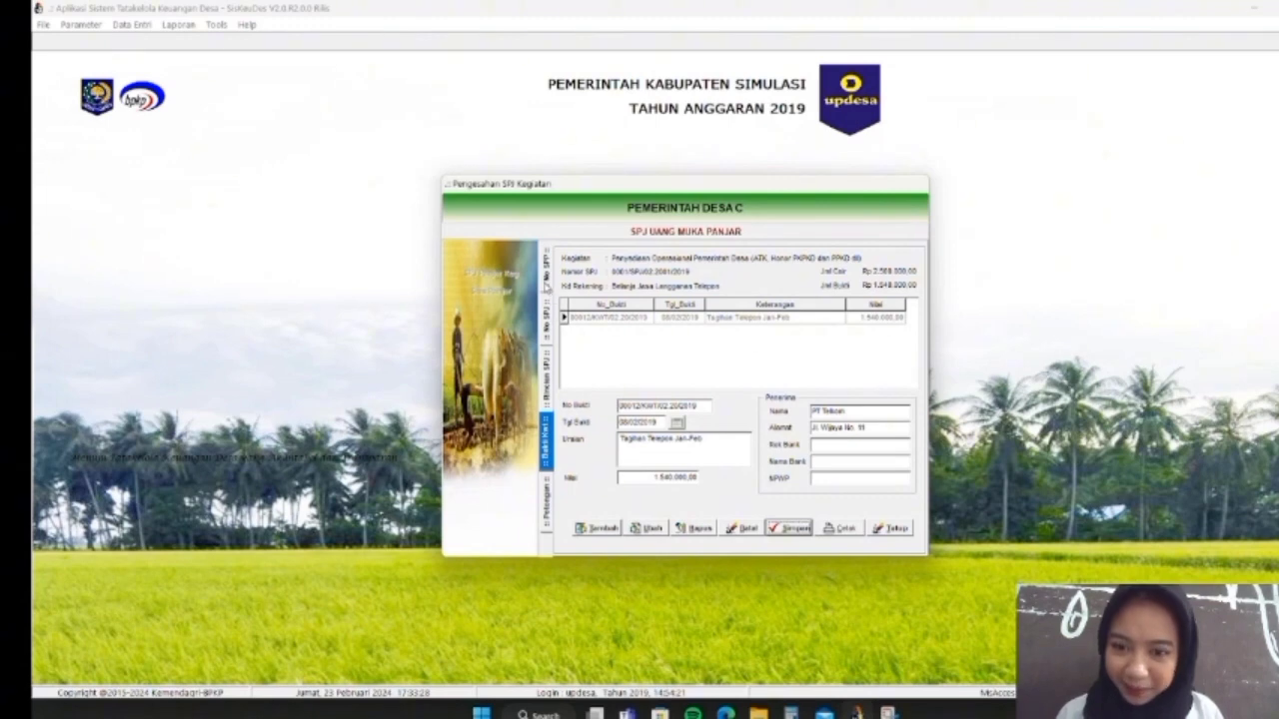
# Add SPJ detail line 5.2.1.01 Belanja Alat Tulis Kantor dan Benda Pos and go to its receipts
pyautogui.click(547, 374)
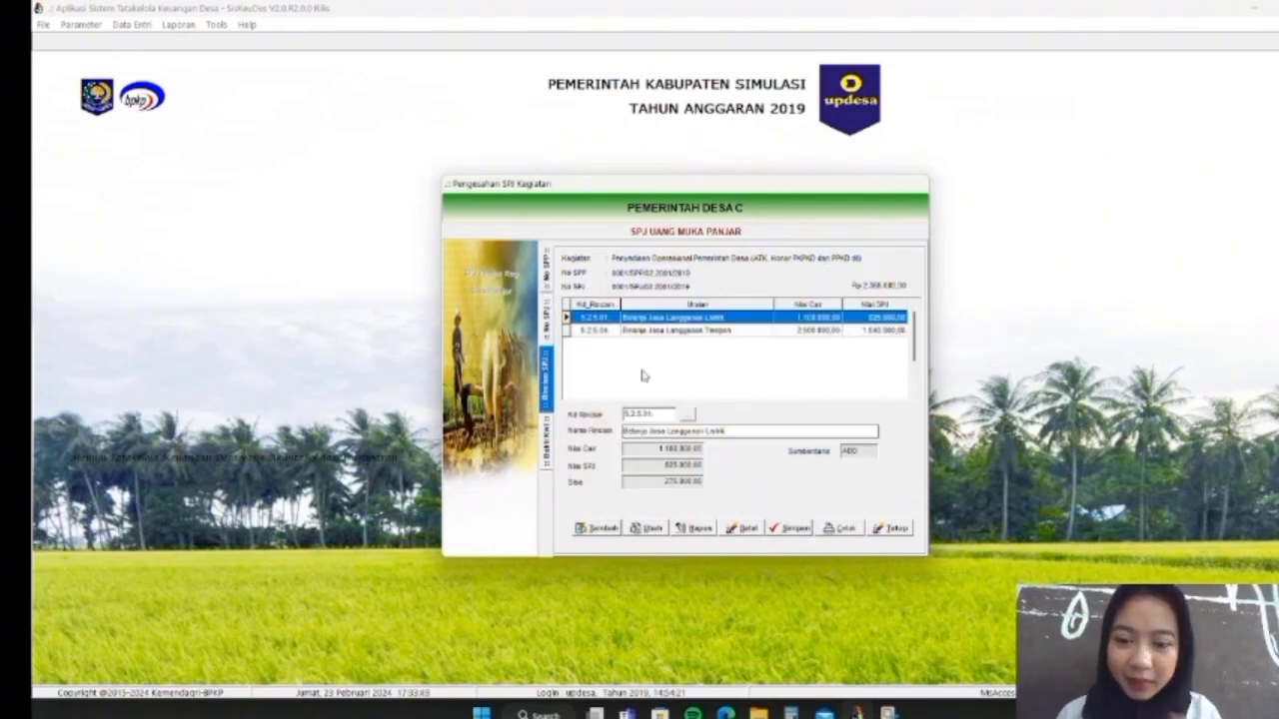
pyautogui.click(594, 527)
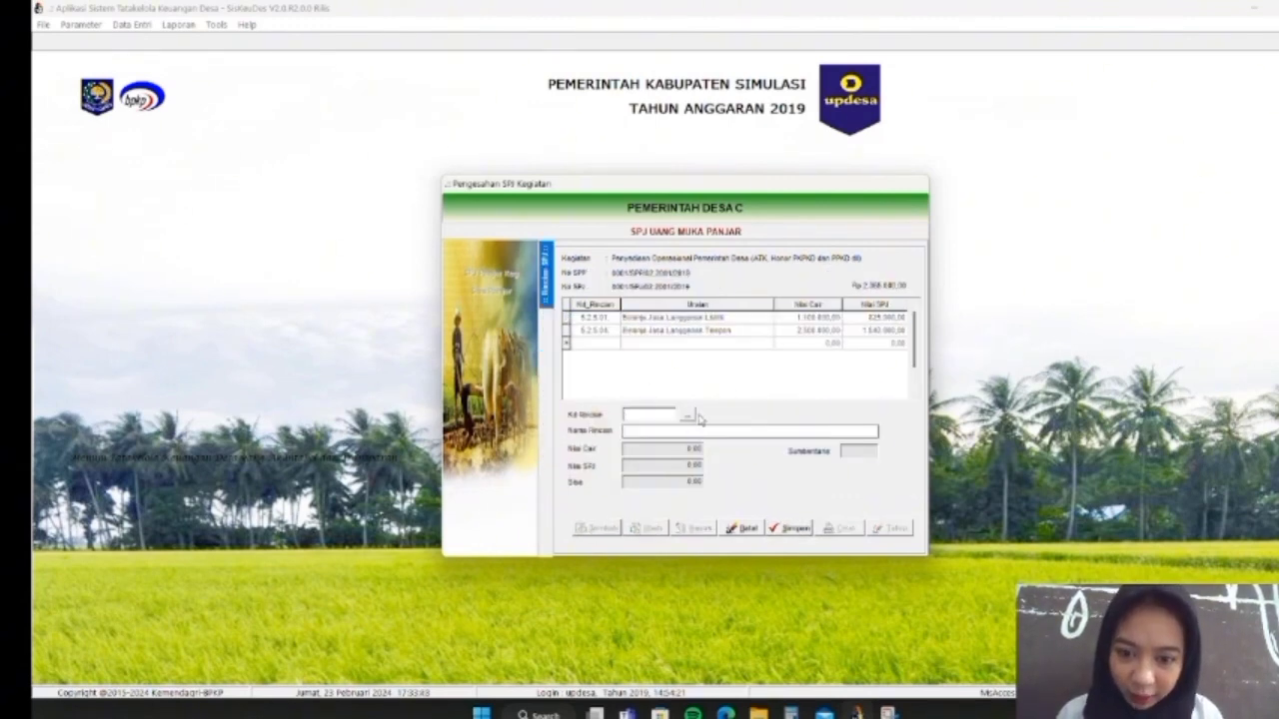
pyautogui.click(692, 415)
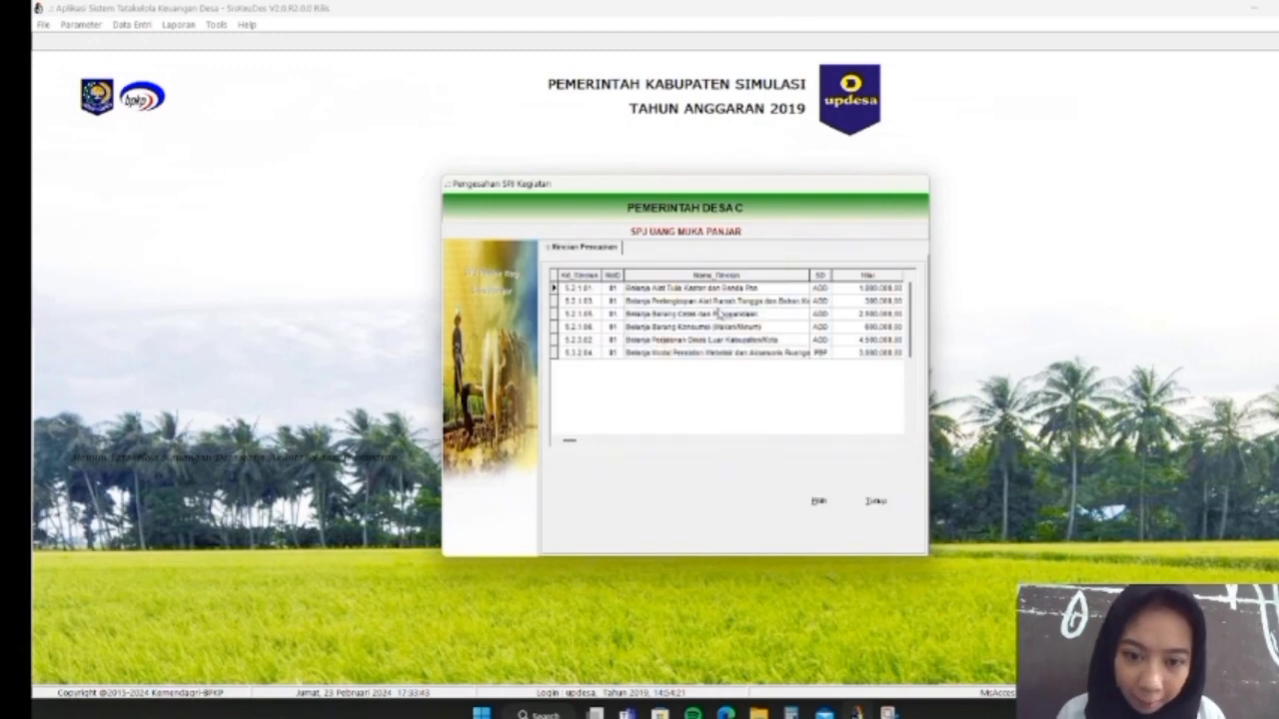
pyautogui.doubleClick(717, 290)
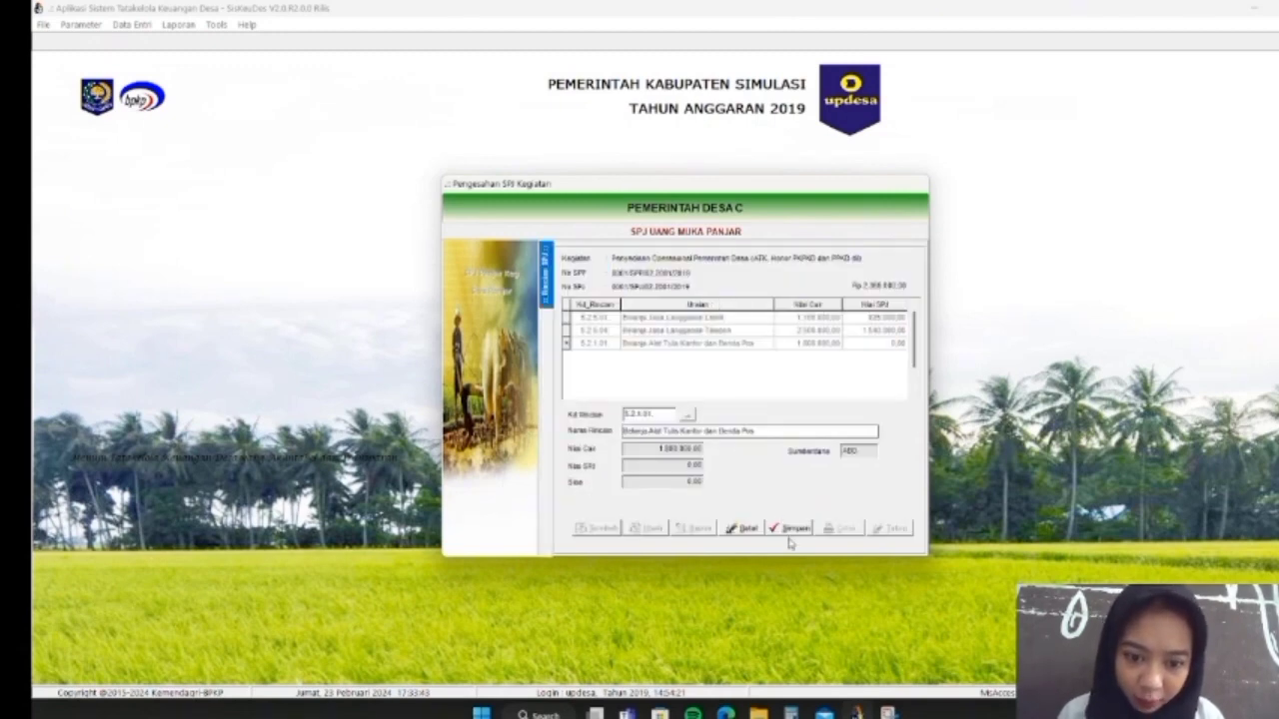
pyautogui.click(789, 534)
pyautogui.doubleClick(744, 345)
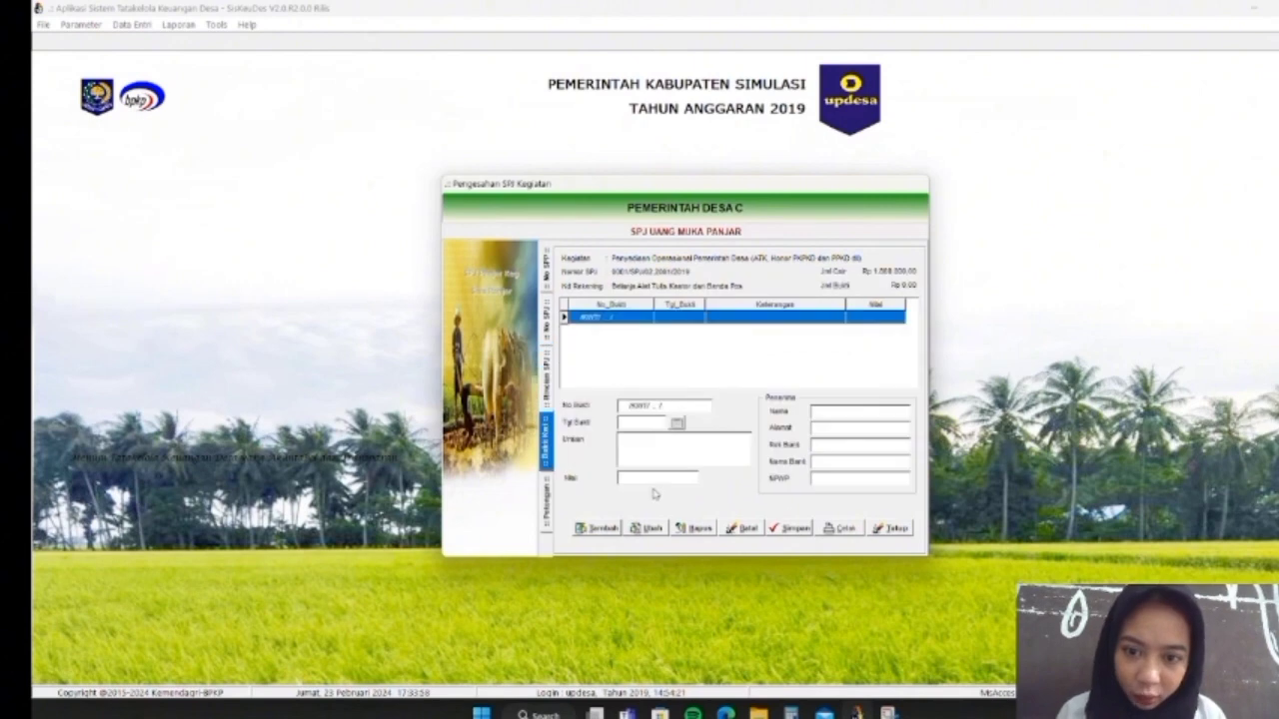
# Start a receipt dated 06/02/2019 for Pembelian Alat Tulis Kantor, amount 1.500.000,00
pyautogui.click(602, 532)
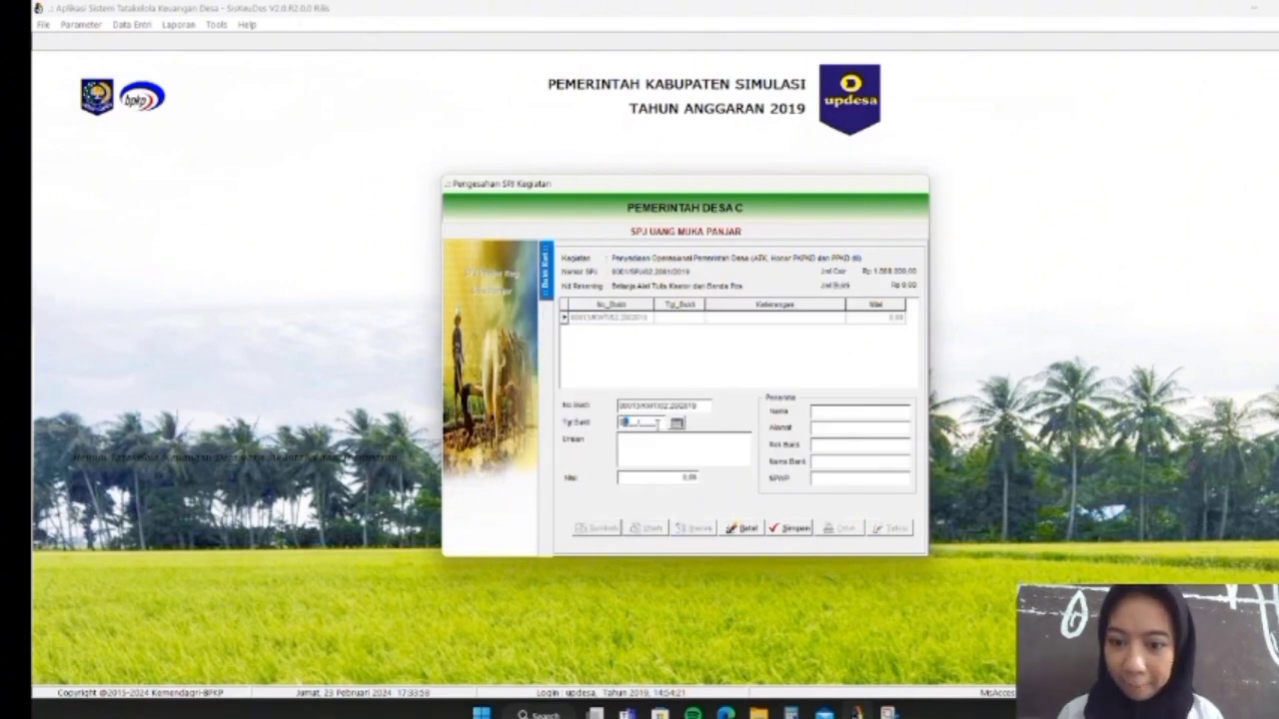
pyautogui.write('2')
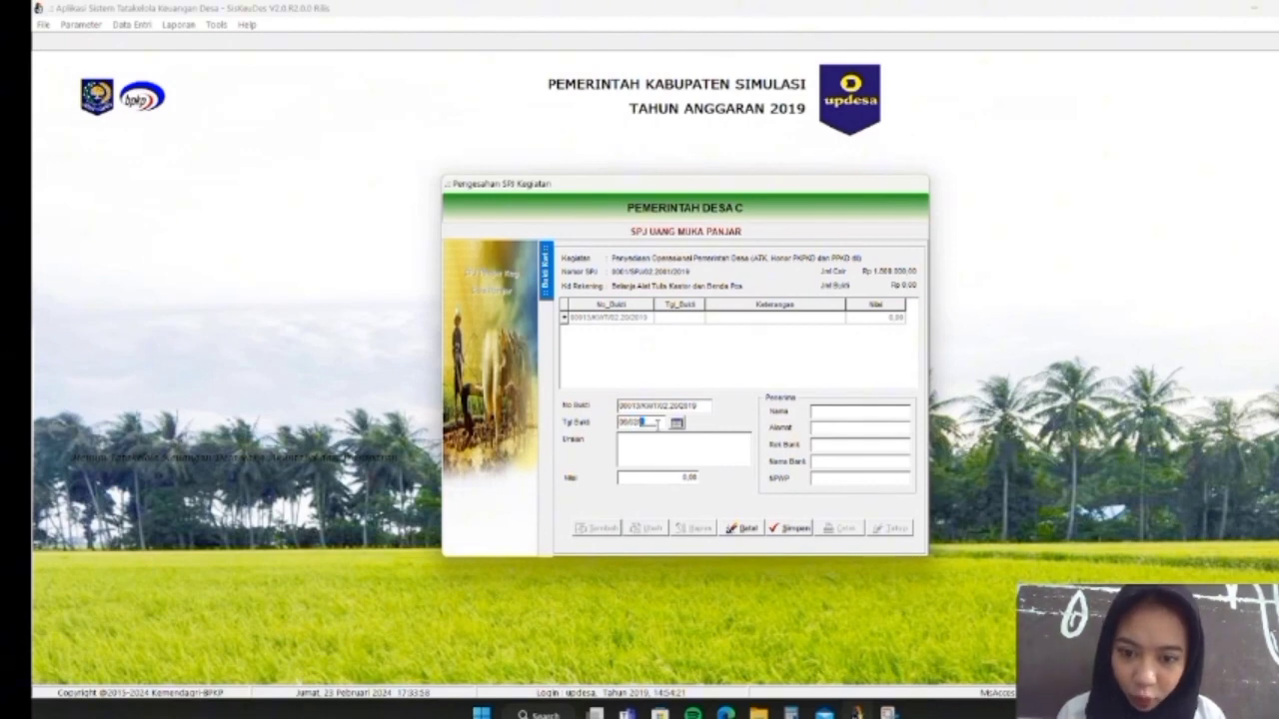
pyautogui.click(657, 444)
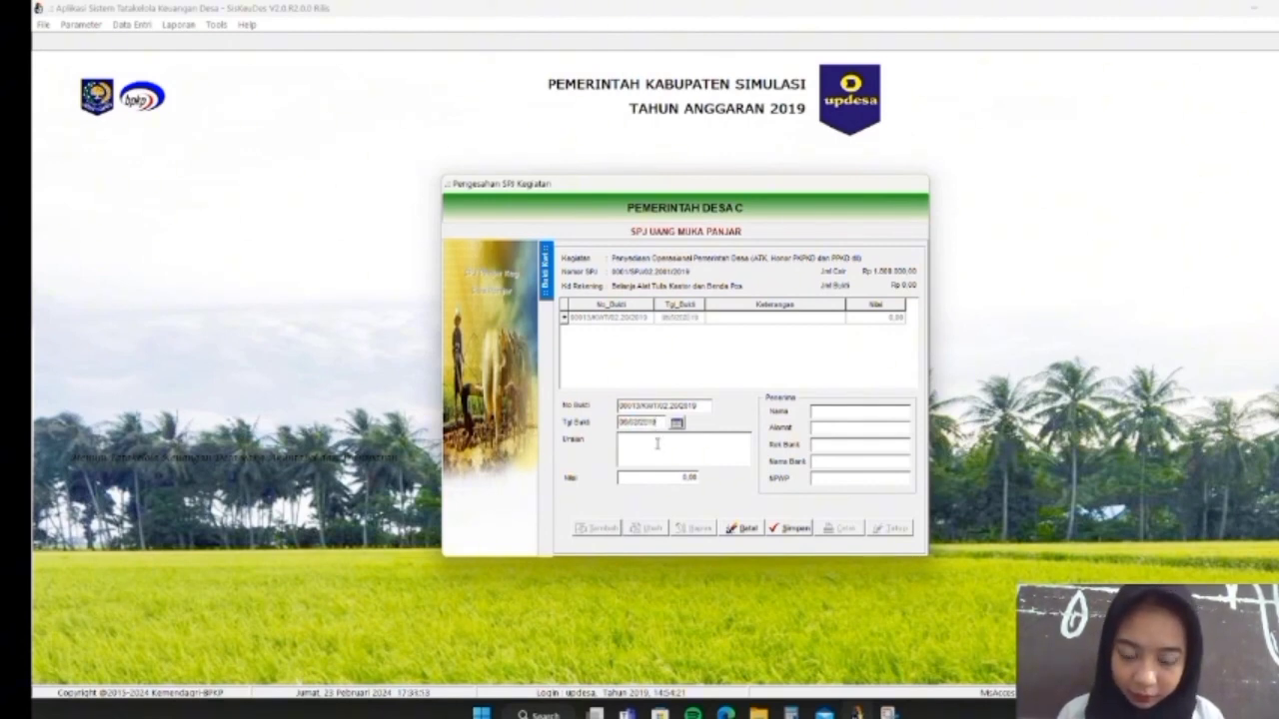
pyautogui.write('Beli')
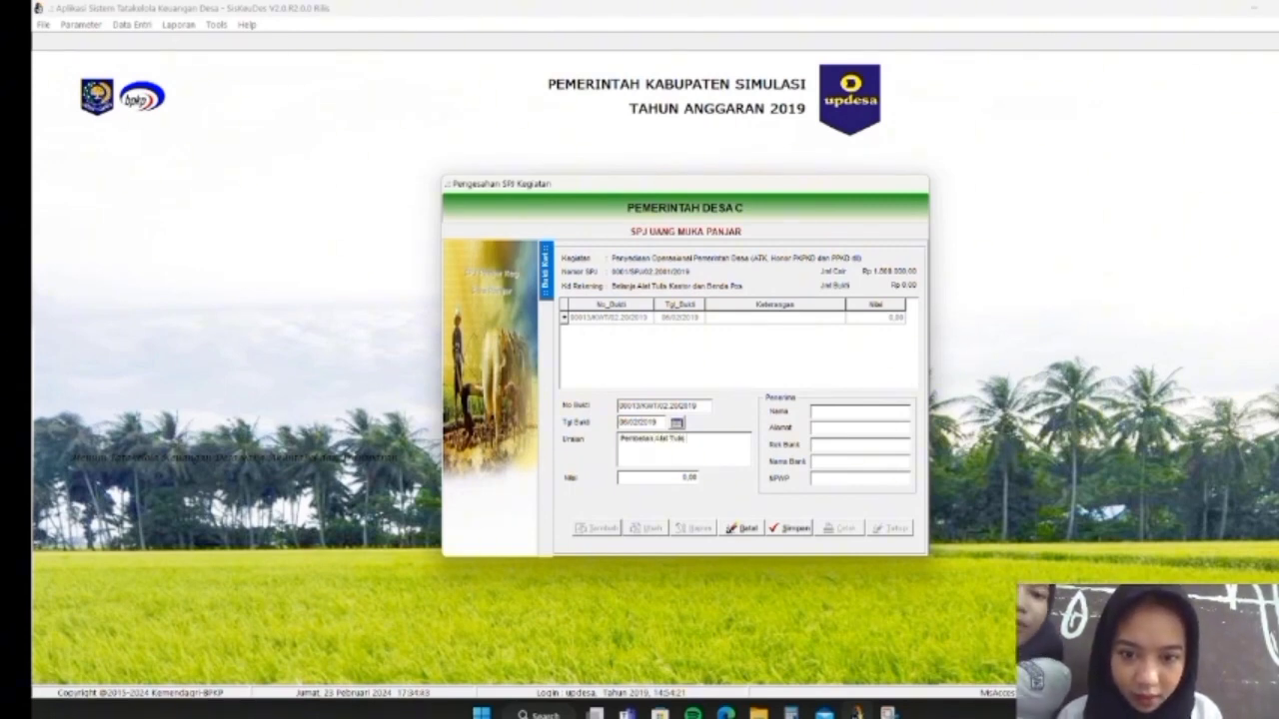
pyautogui.click(679, 479)
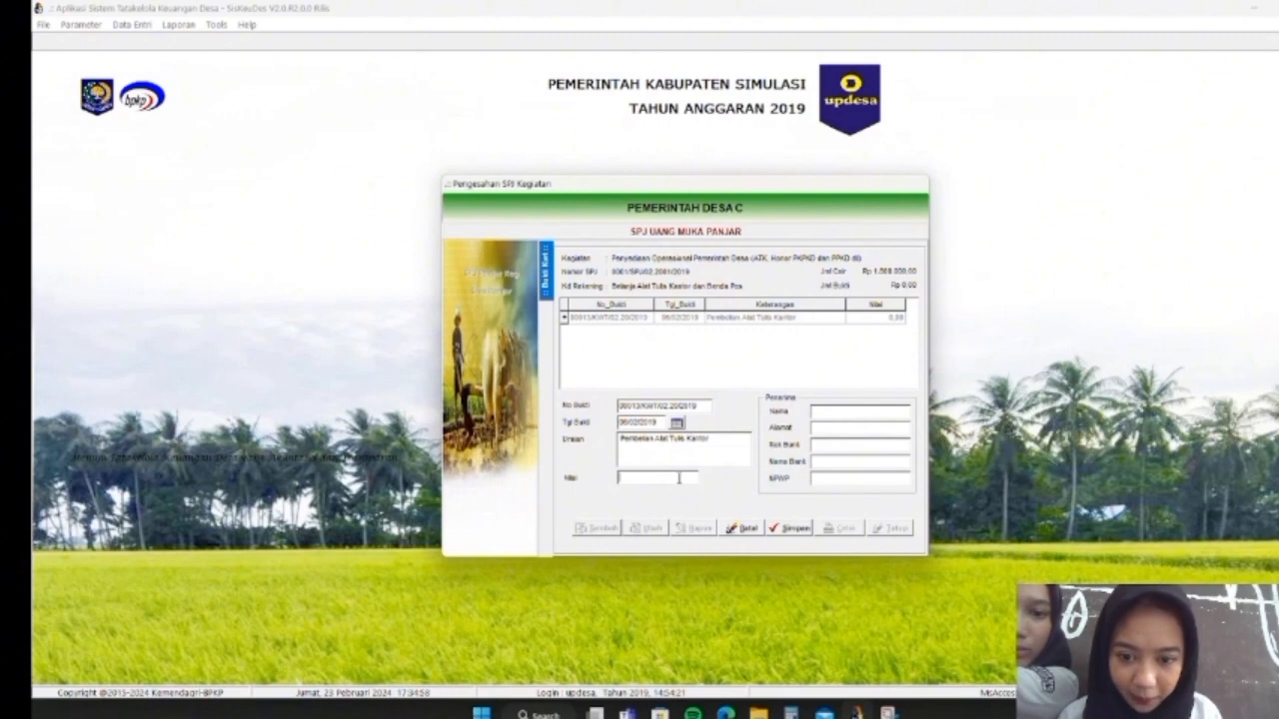
pyautogui.write('150000')
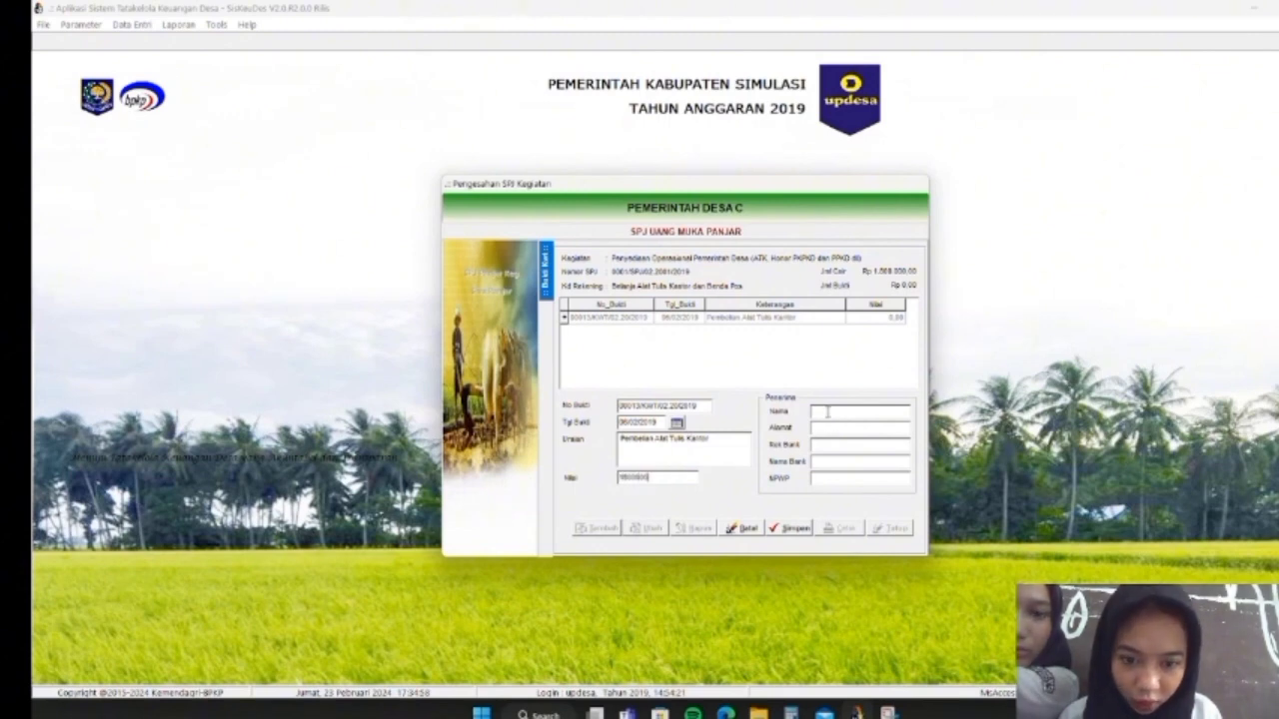
# Enter the PKP shop Tiko Liberty and its address as recipient, save, and open deductions
pyautogui.click(827, 412)
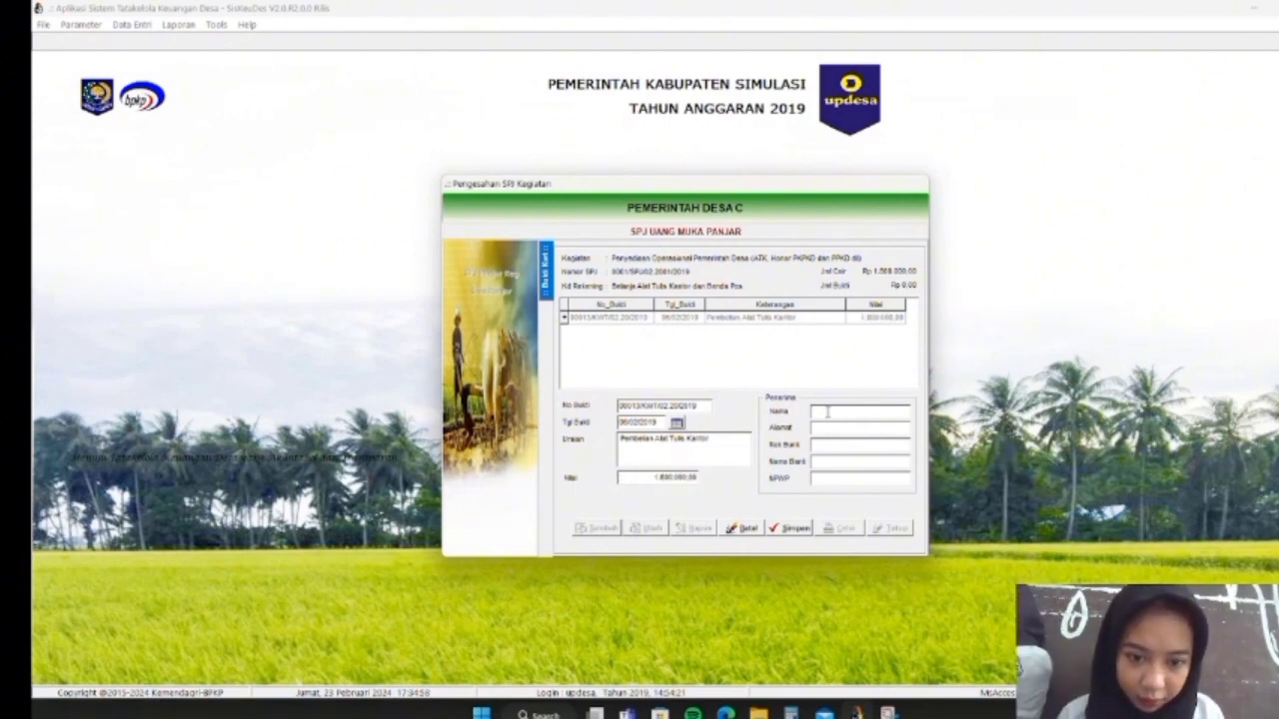
pyautogui.write('Ti')
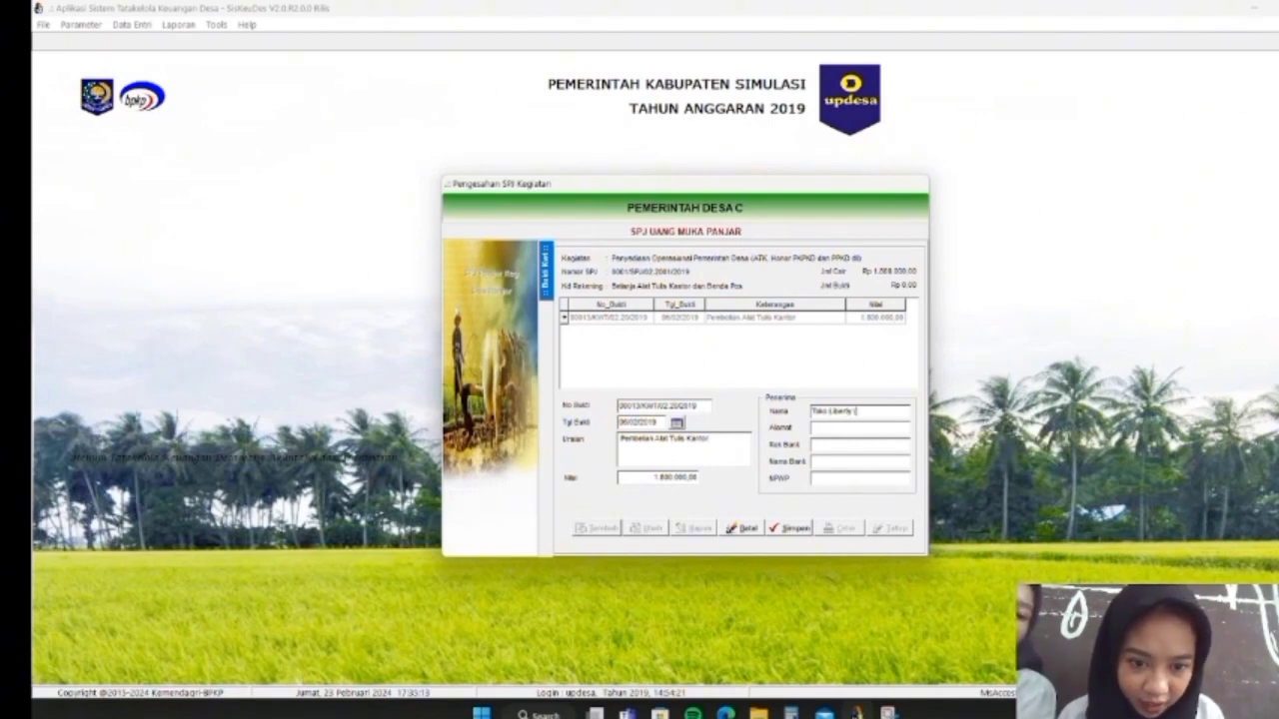
pyautogui.write('ko Liberty (PKP)')
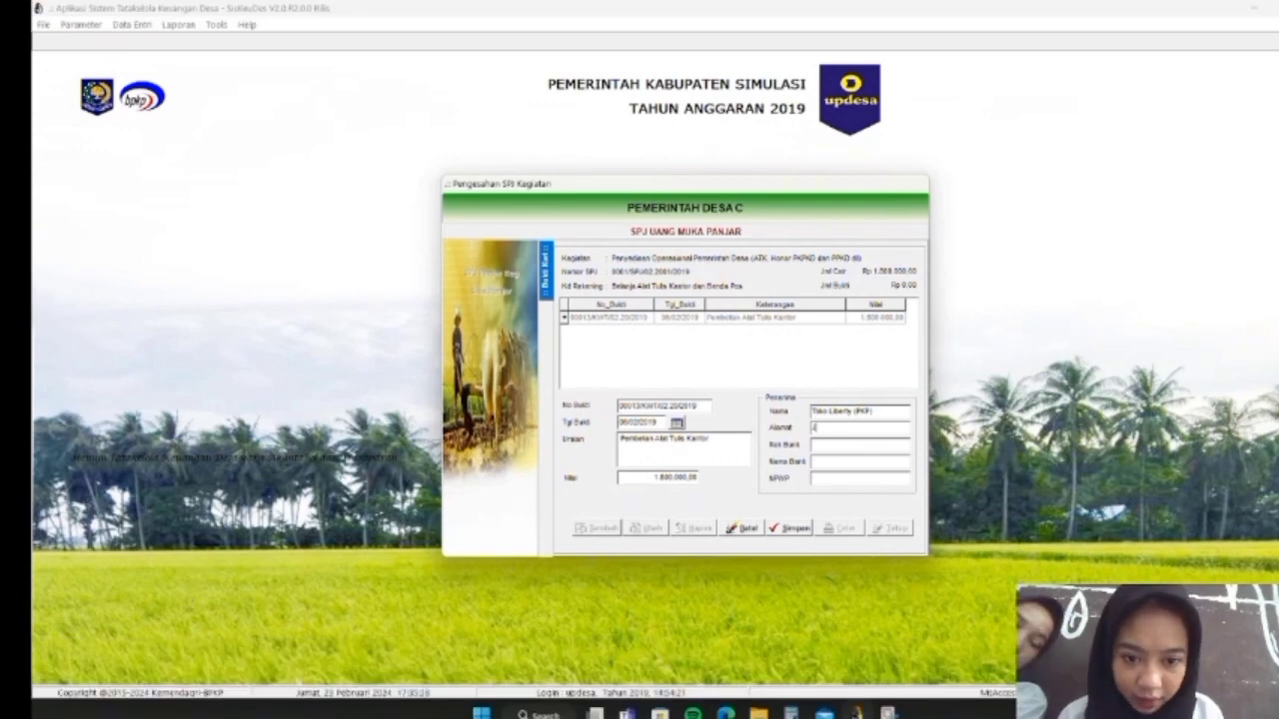
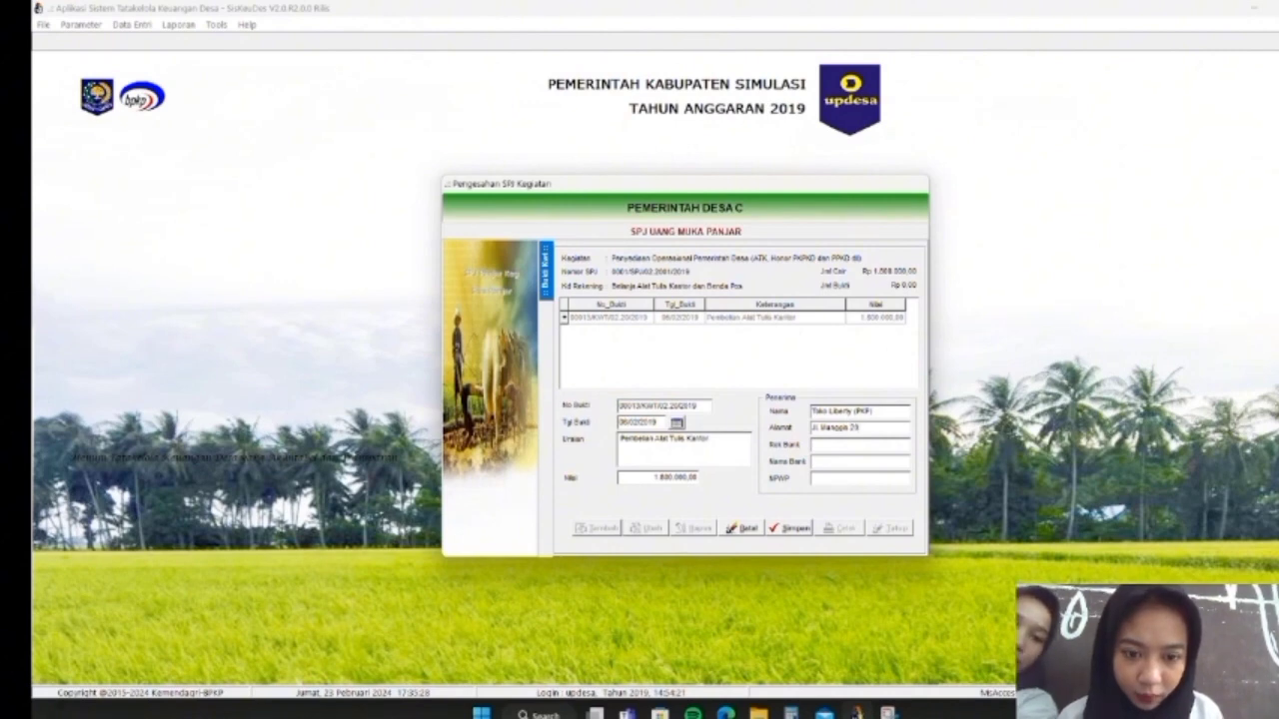
pyautogui.click(792, 527)
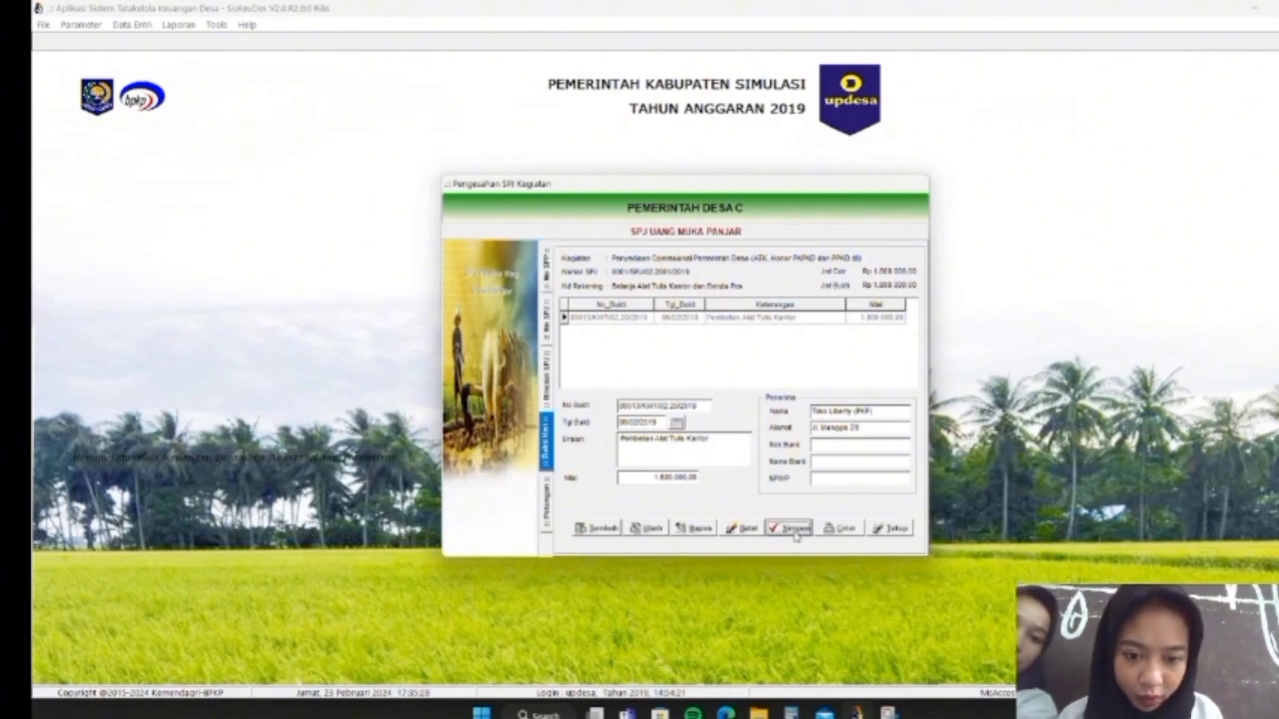
pyautogui.doubleClick(685, 318)
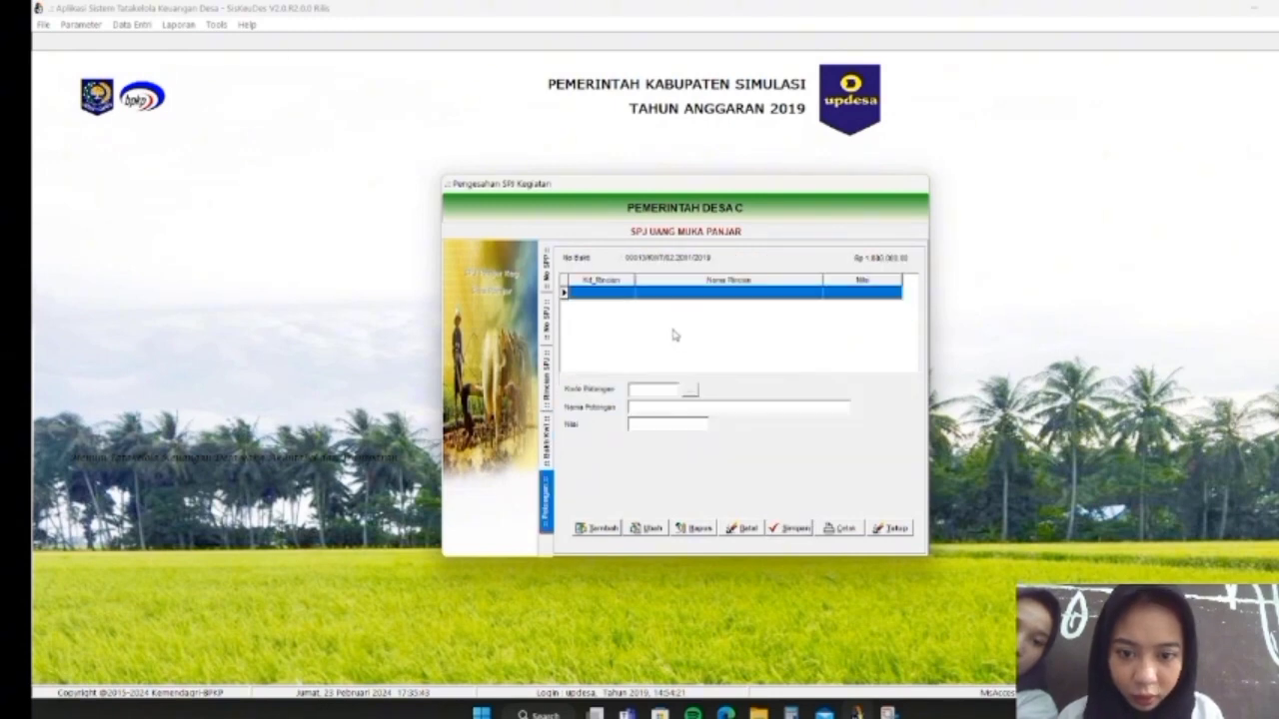
# Add a 7.1.1.01 PPN Pusat deduction at 10%, giving 163.636,00, and save it
pyautogui.click(599, 529)
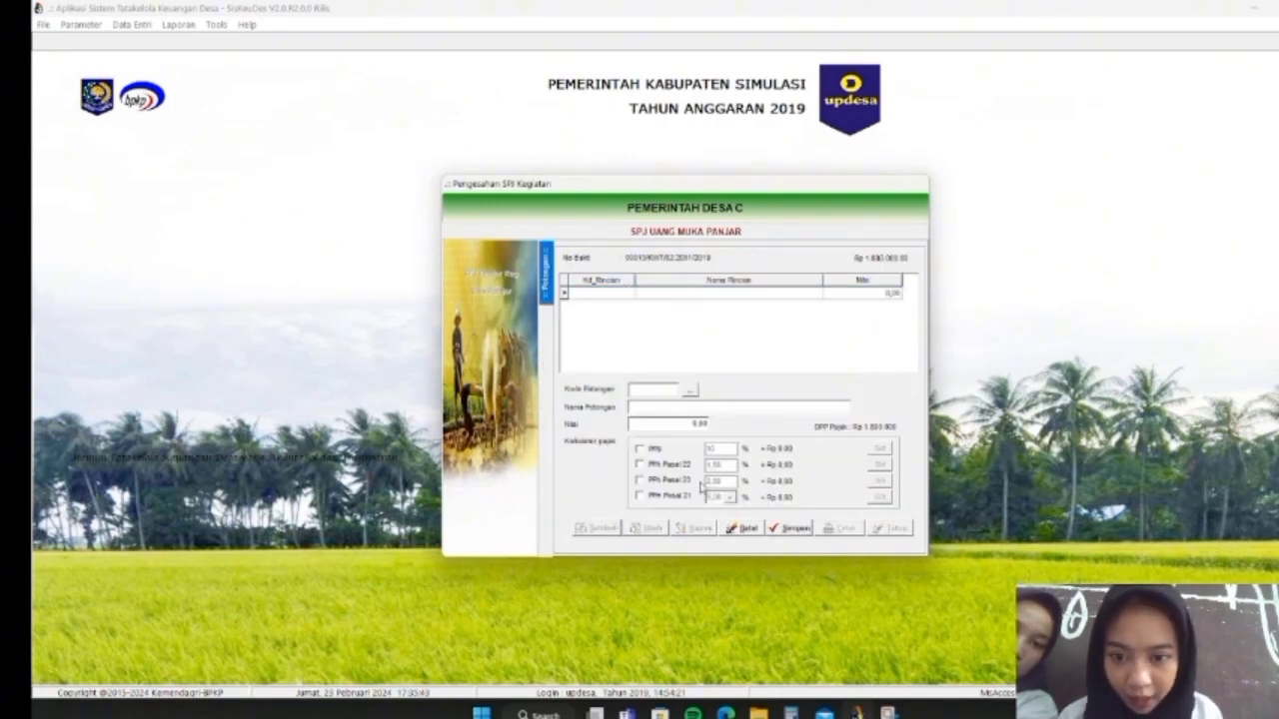
pyautogui.click(691, 391)
pyautogui.click(674, 290)
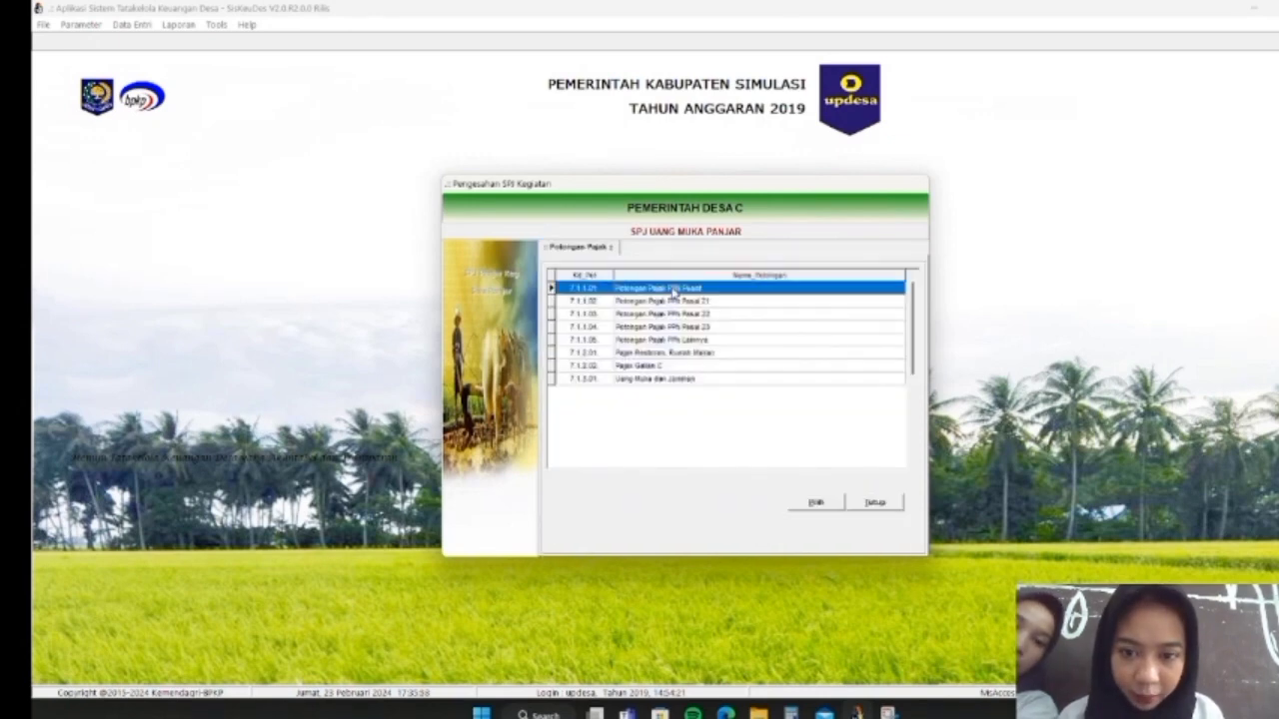
pyautogui.click(804, 504)
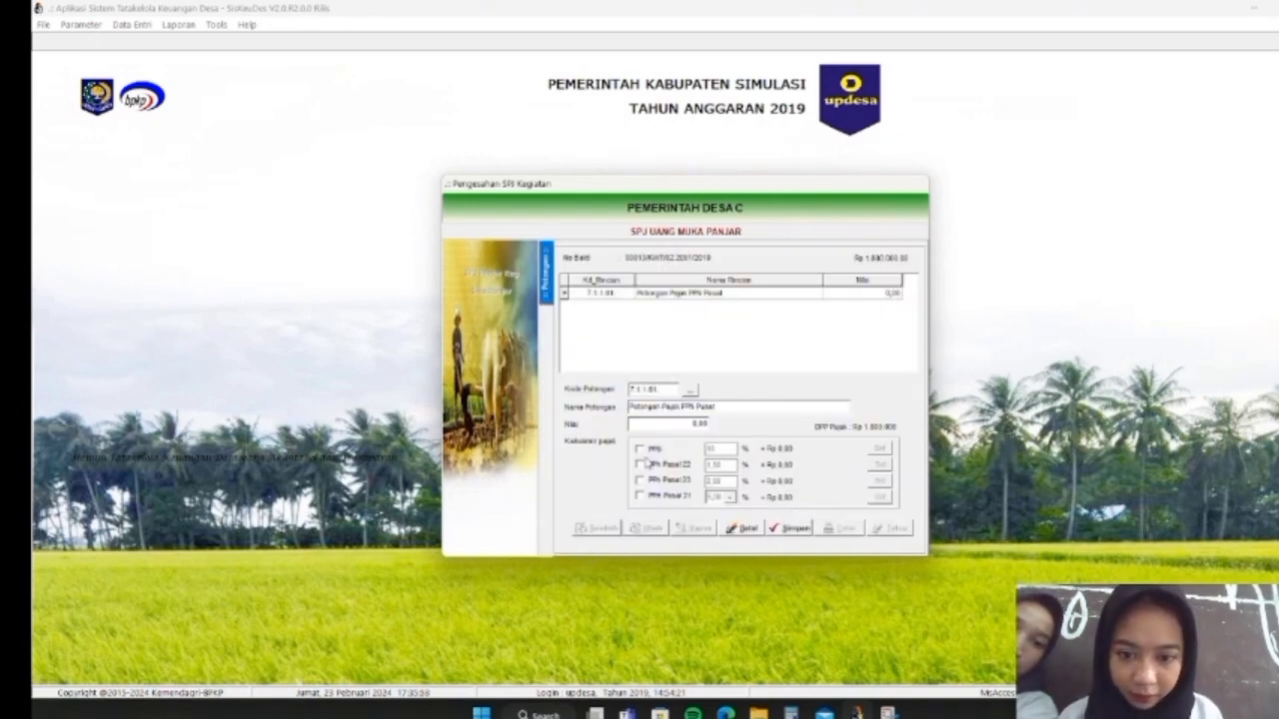
pyautogui.click(644, 450)
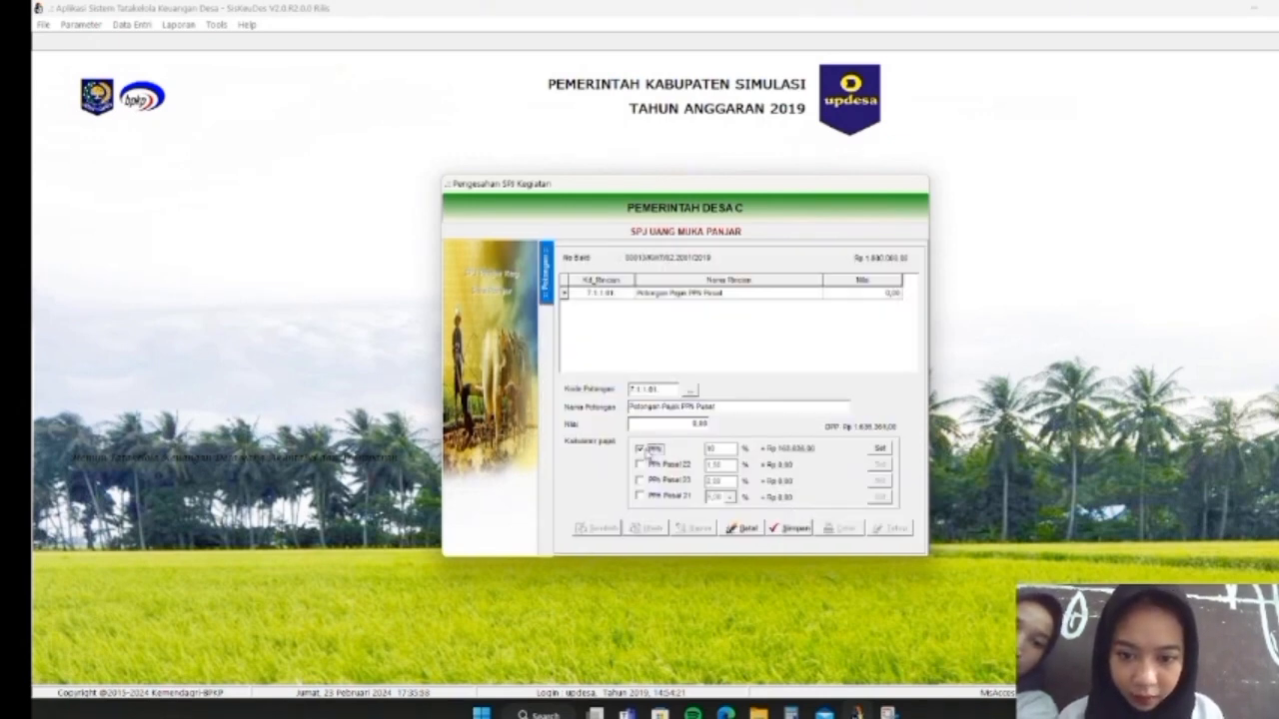
pyautogui.click(879, 450)
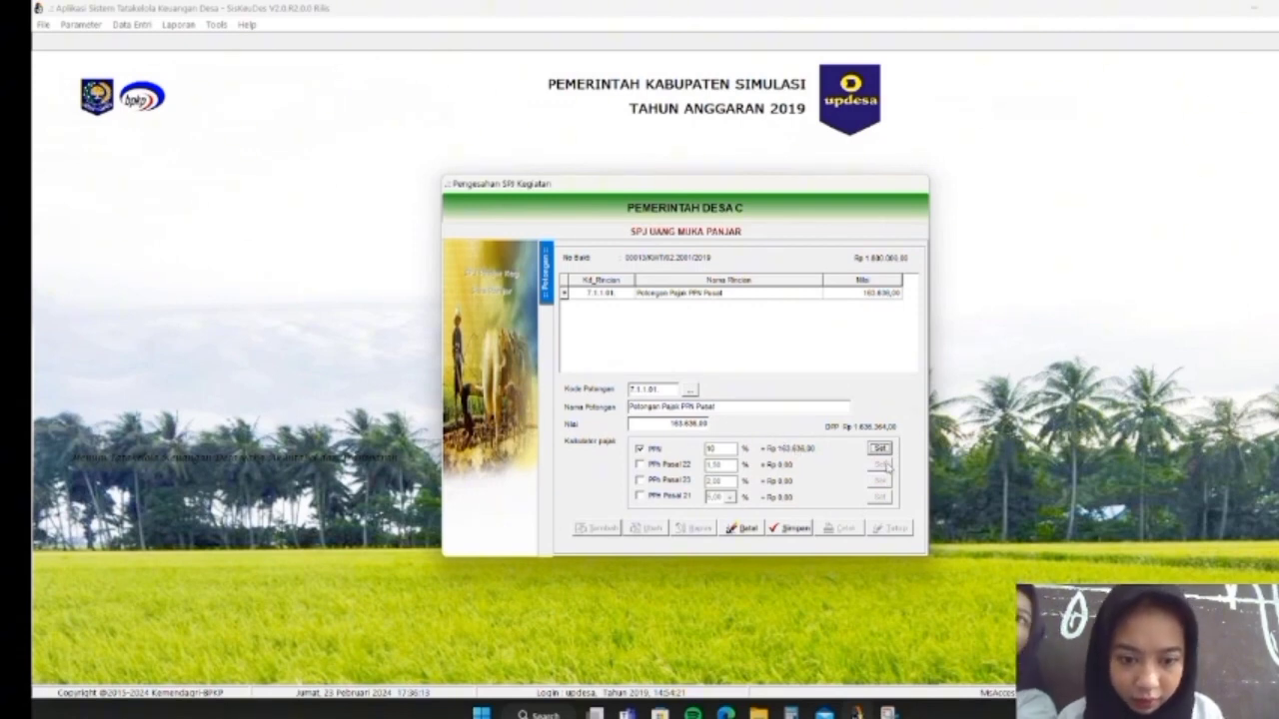
pyautogui.click(790, 529)
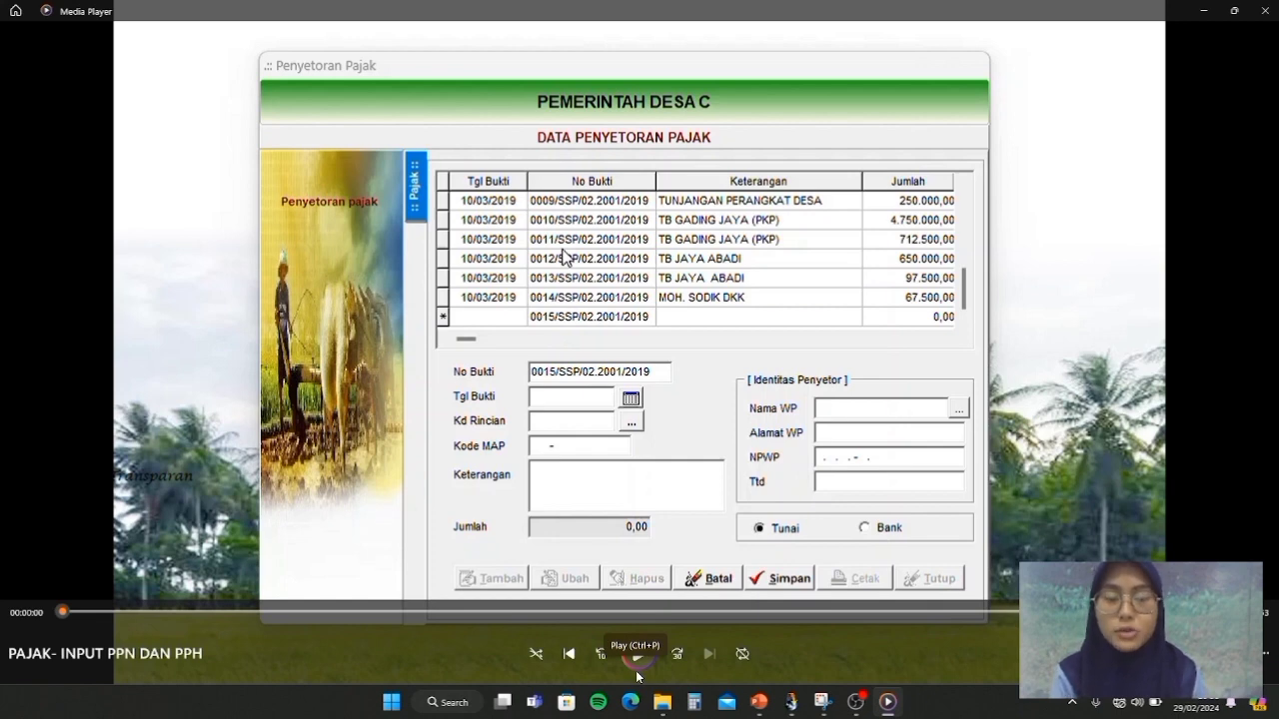
# Play the tutorial until deposit 0015/SSP for TOKO MATAHARI (PKP) is saved
pyautogui.click(637, 665)
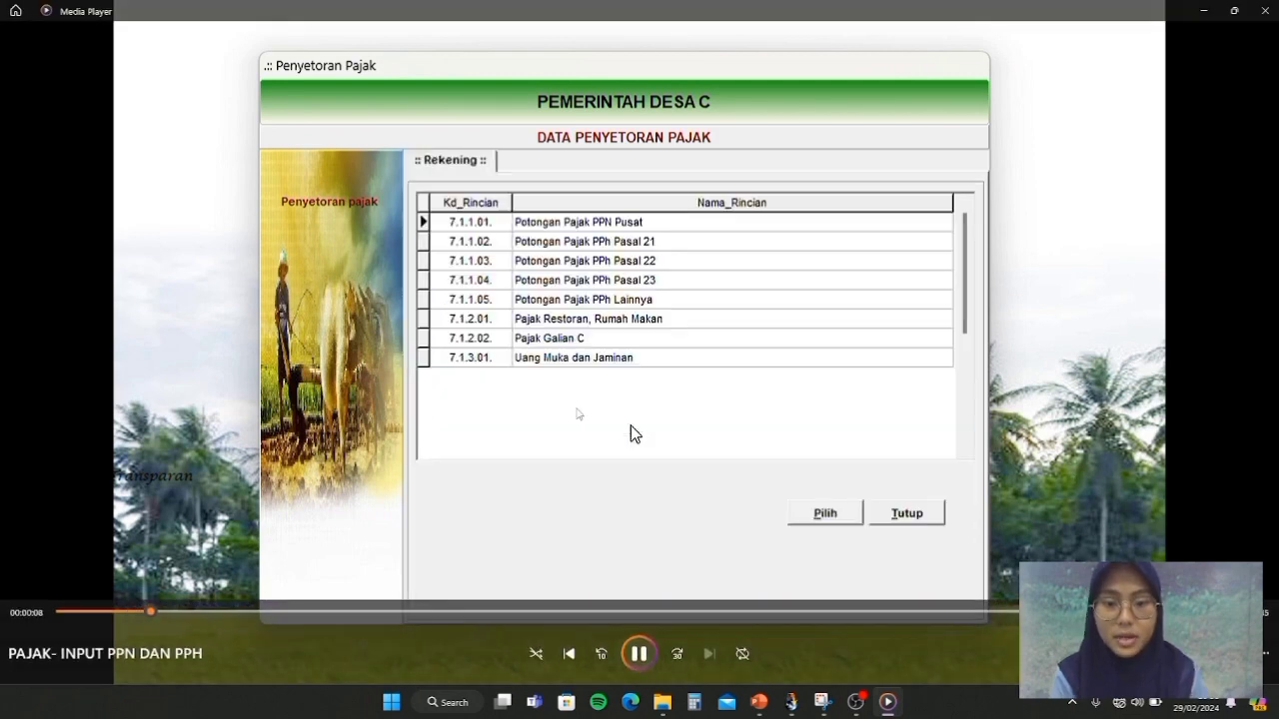
pyautogui.click(639, 653)
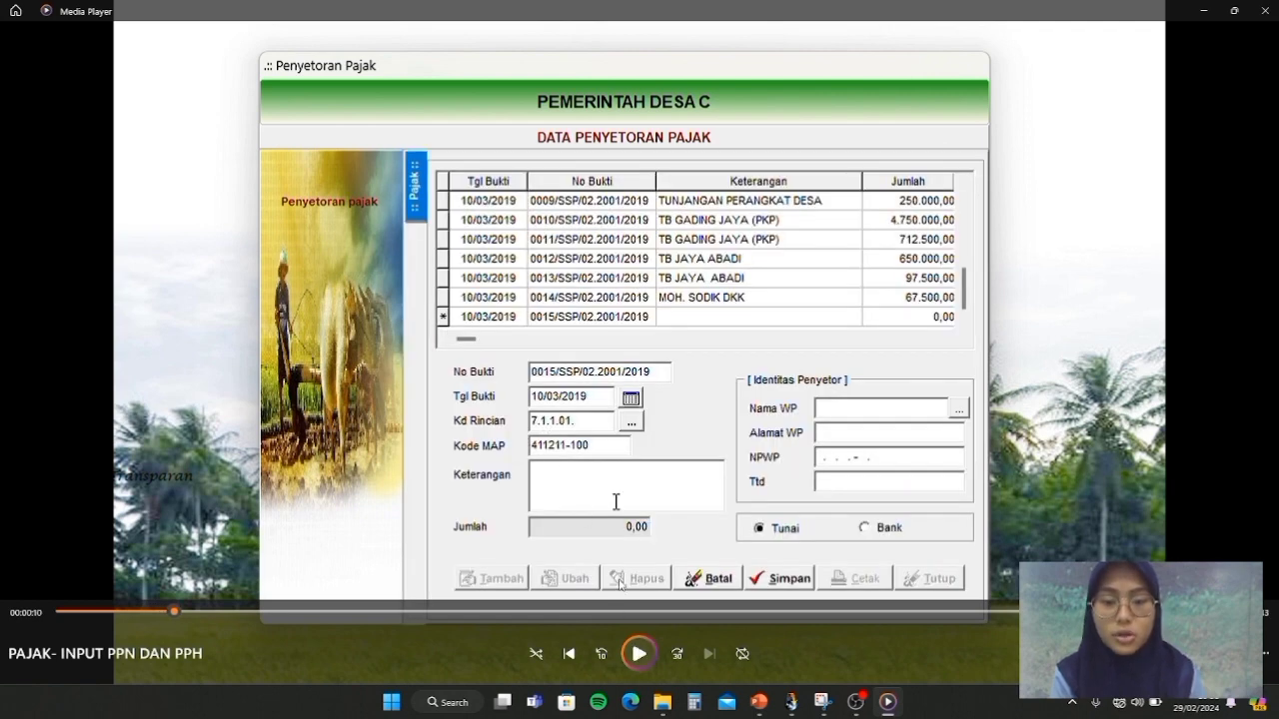
pyautogui.click(639, 654)
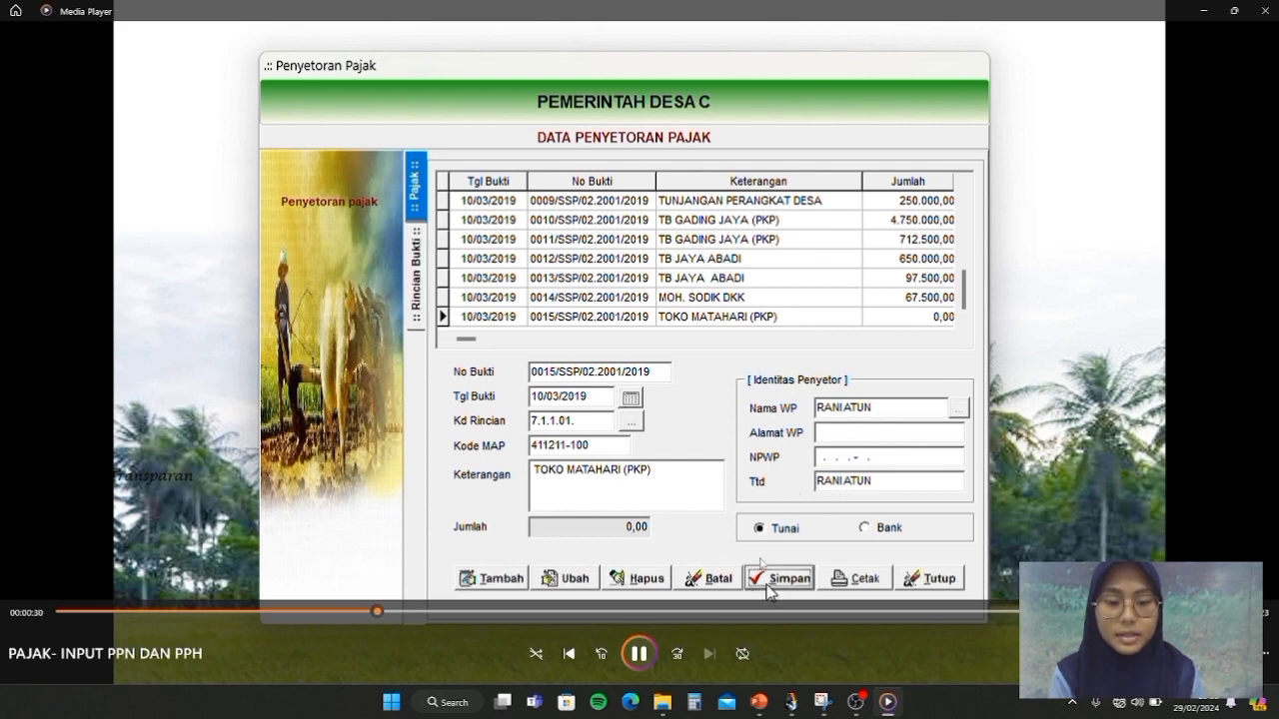
pyautogui.click(639, 654)
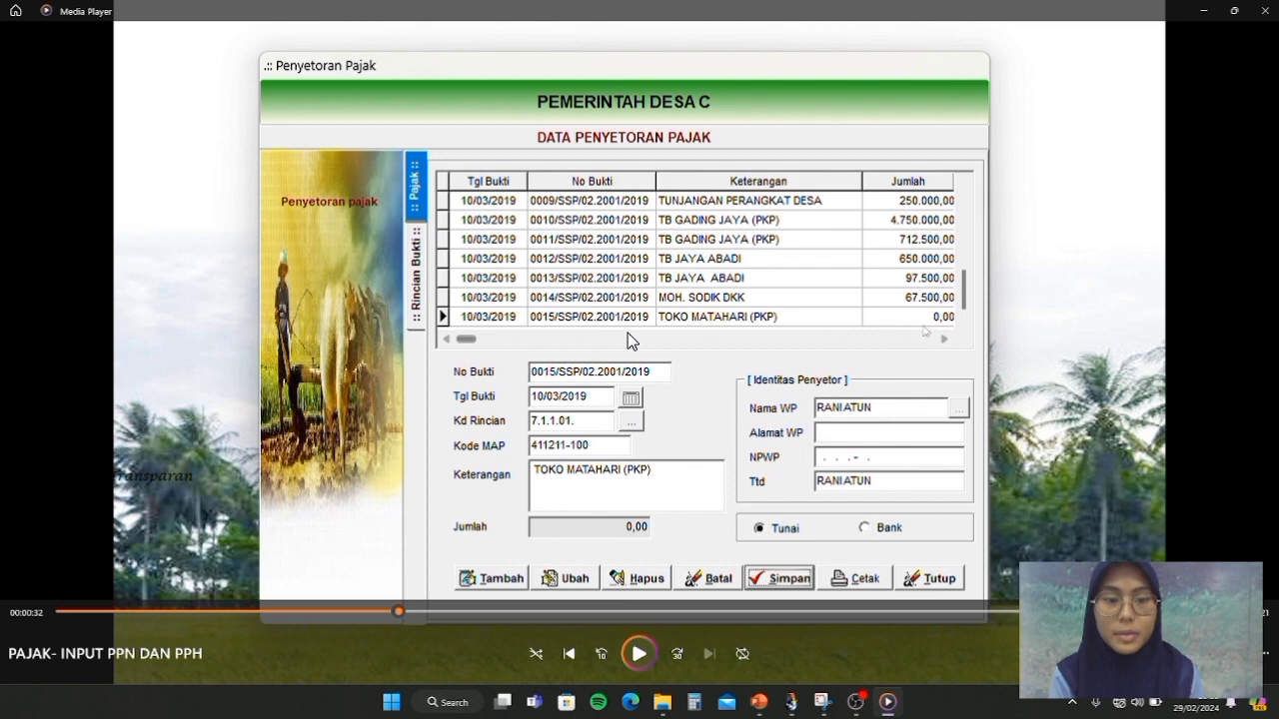
# Step through the PPN Pusat (7.1.1.01) Bukti Potong detail, pausing on the 3.636.364,00 deposit at 00:00:52
pyautogui.click(639, 654)
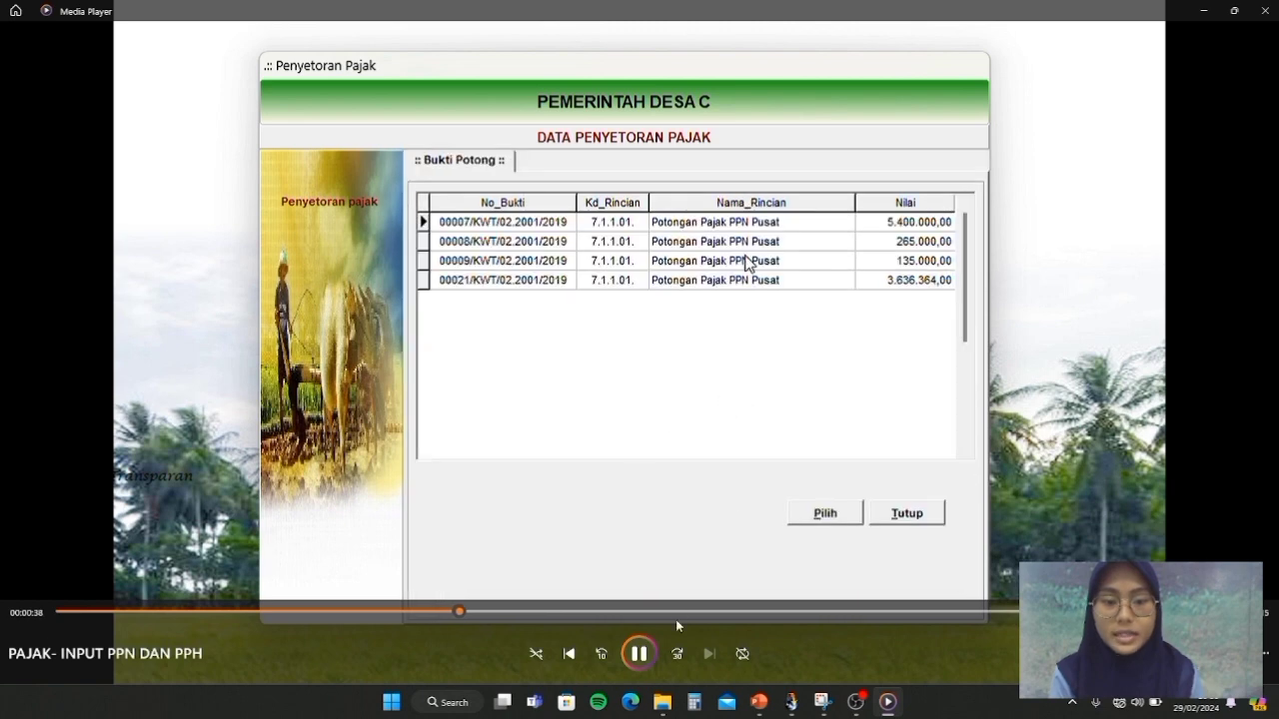
pyautogui.click(640, 654)
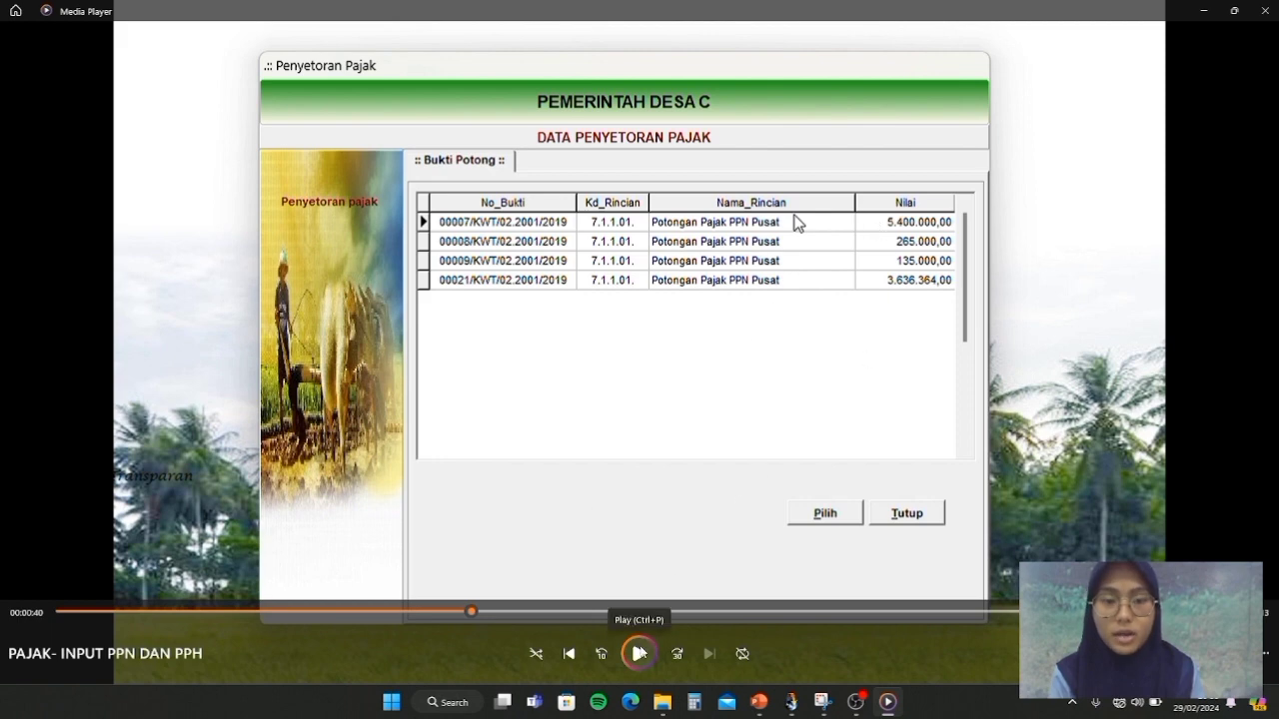
pyautogui.click(639, 654)
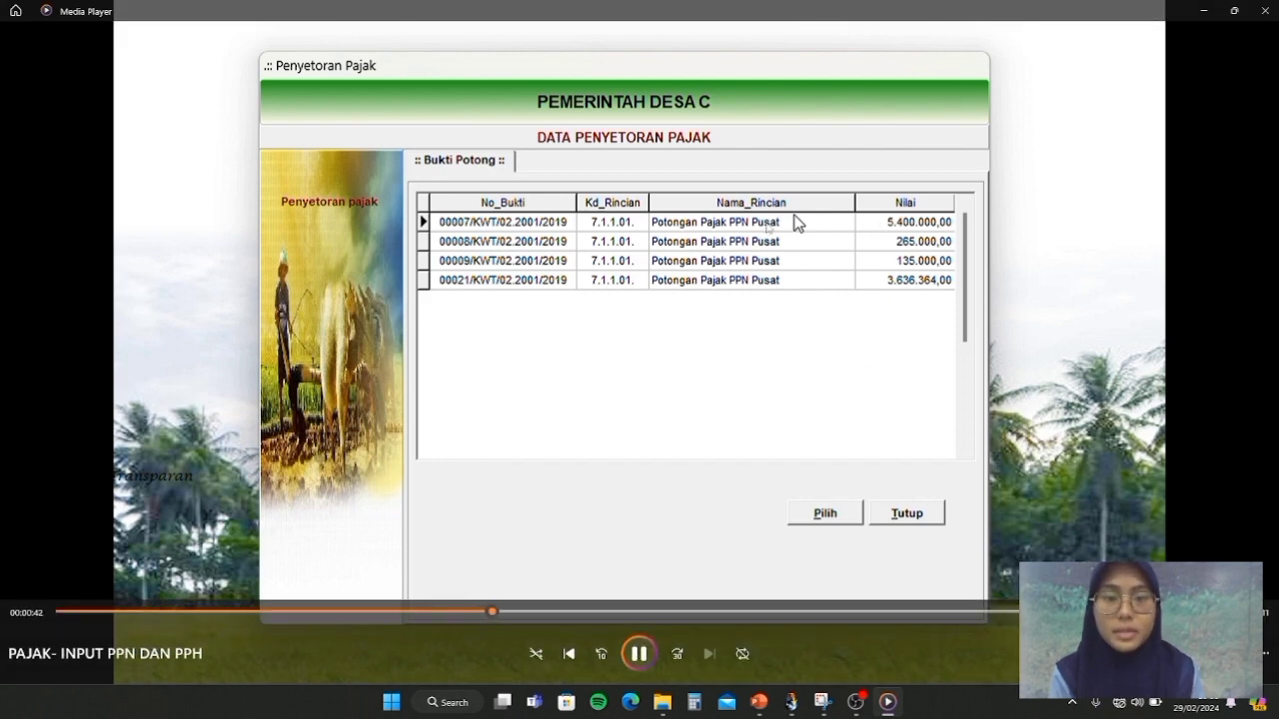
pyautogui.click(639, 654)
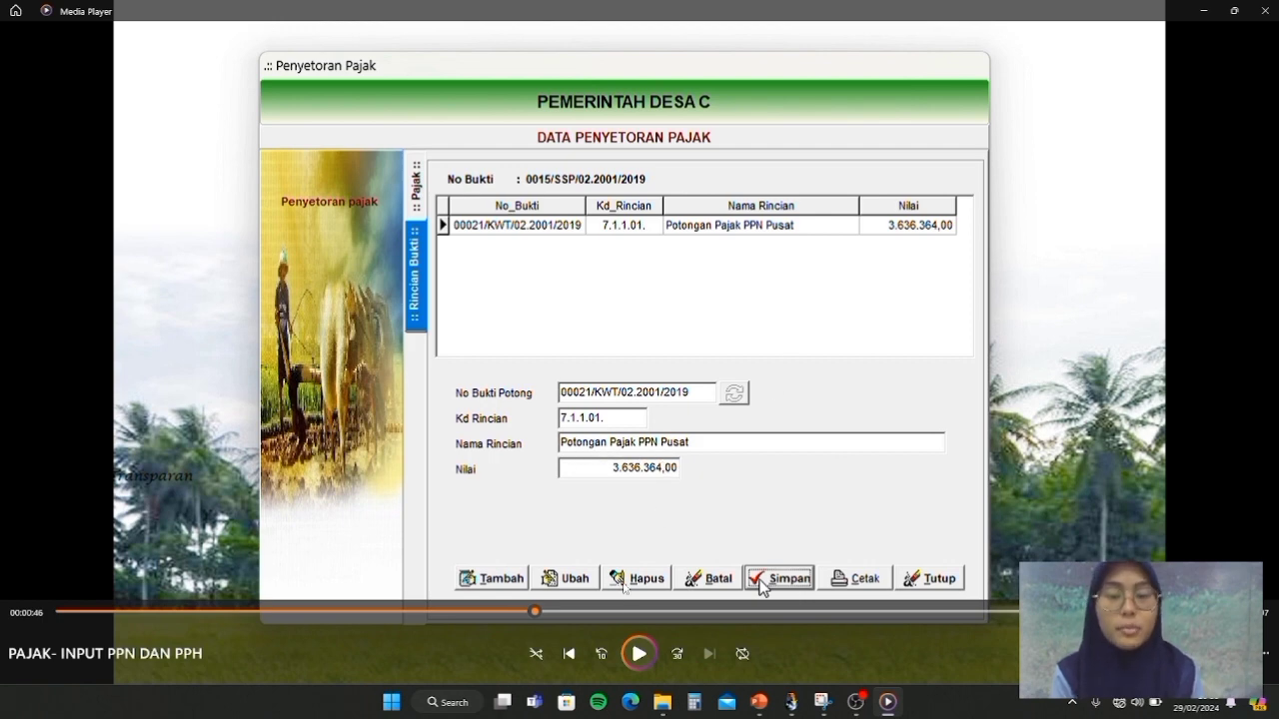
pyautogui.click(640, 654)
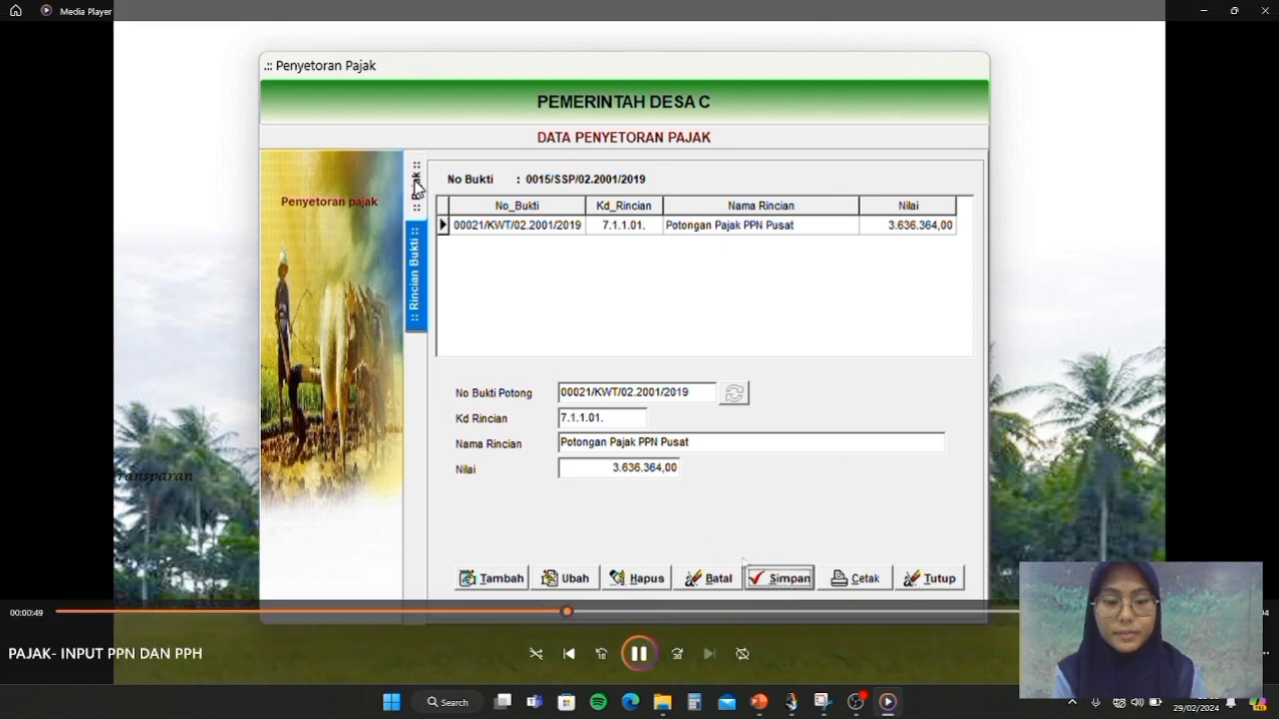
pyautogui.click(640, 654)
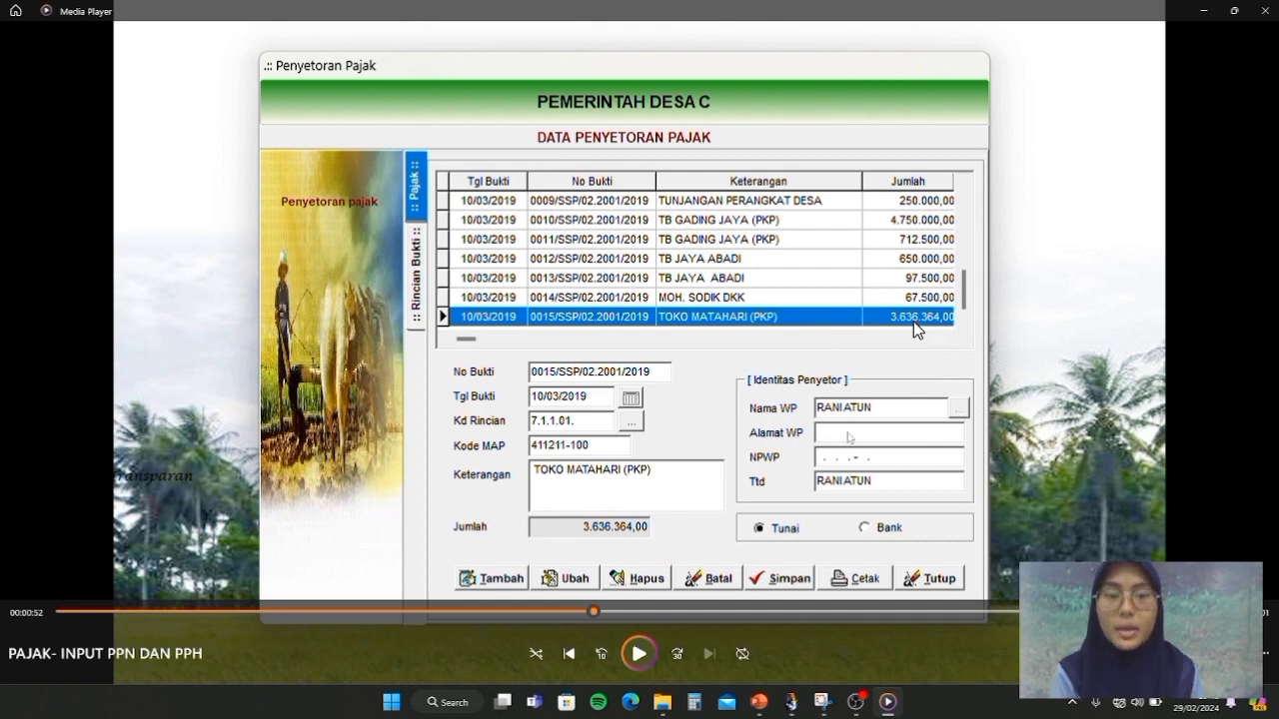
# Step through the tutorial's entry of deposit 0016/SSP: its date picker and Rekening list
pyautogui.click(639, 653)
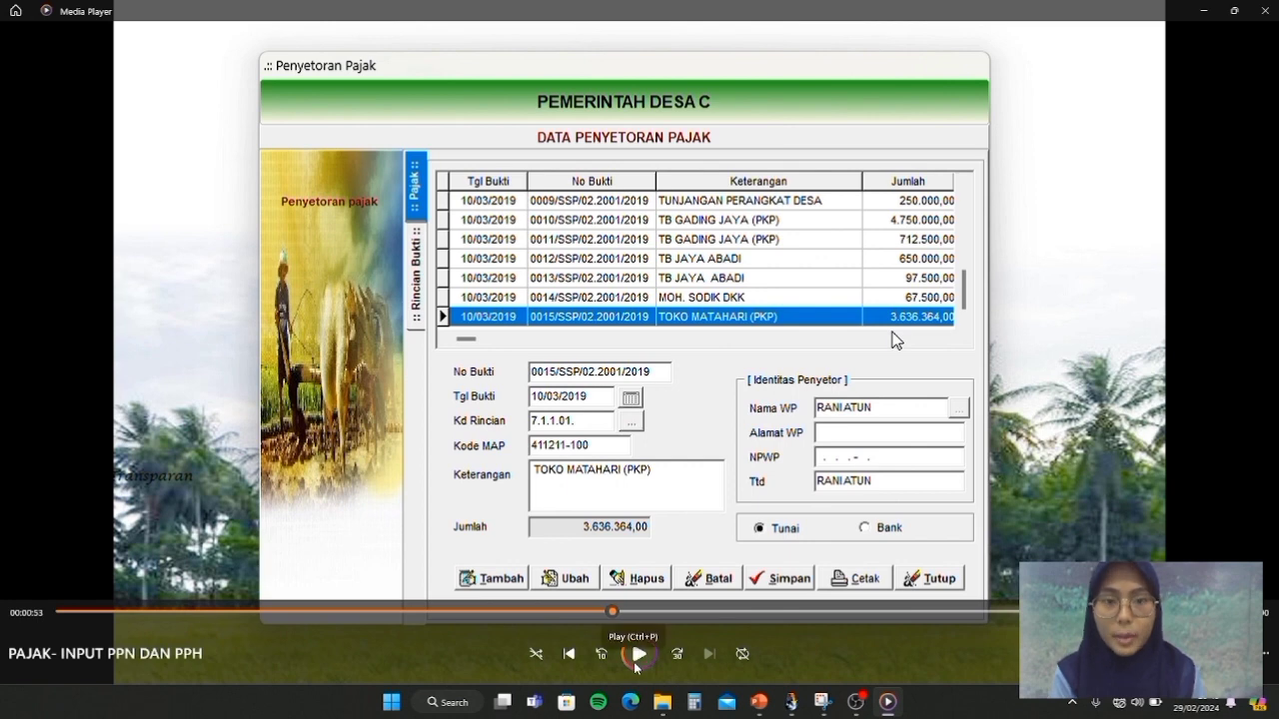
pyautogui.click(640, 655)
pyautogui.click(641, 654)
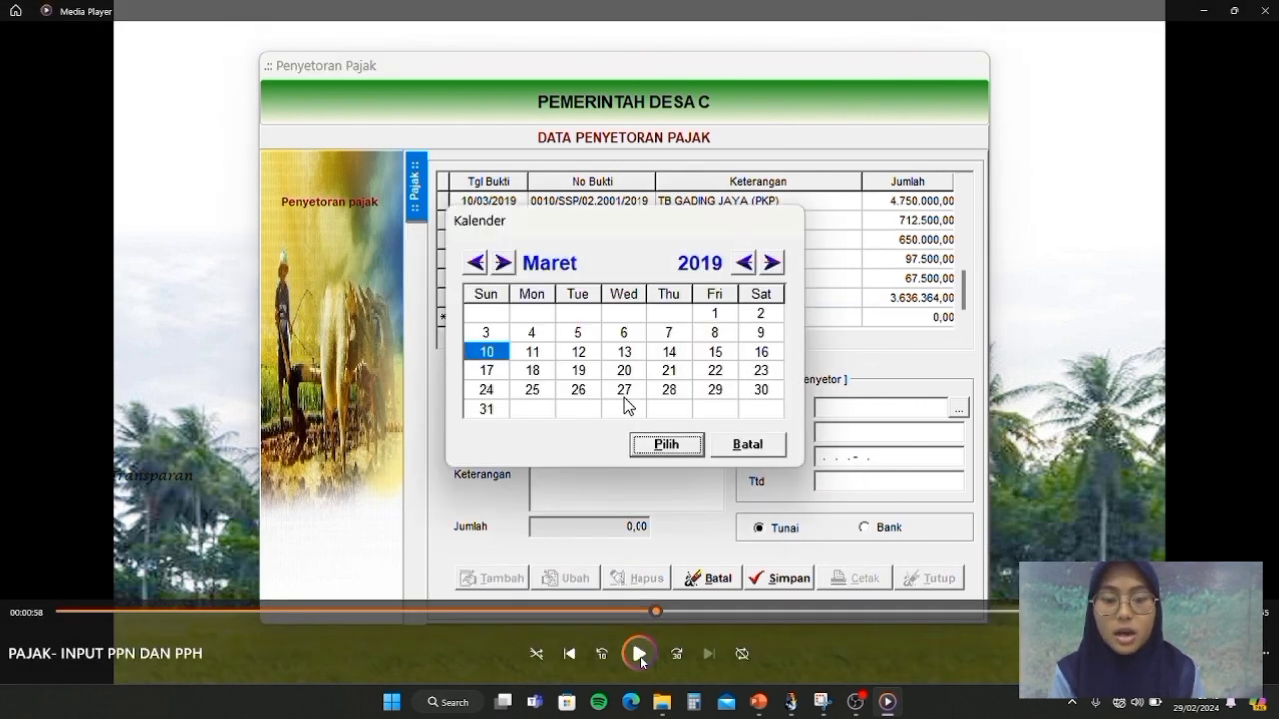
pyautogui.click(640, 654)
pyautogui.click(641, 651)
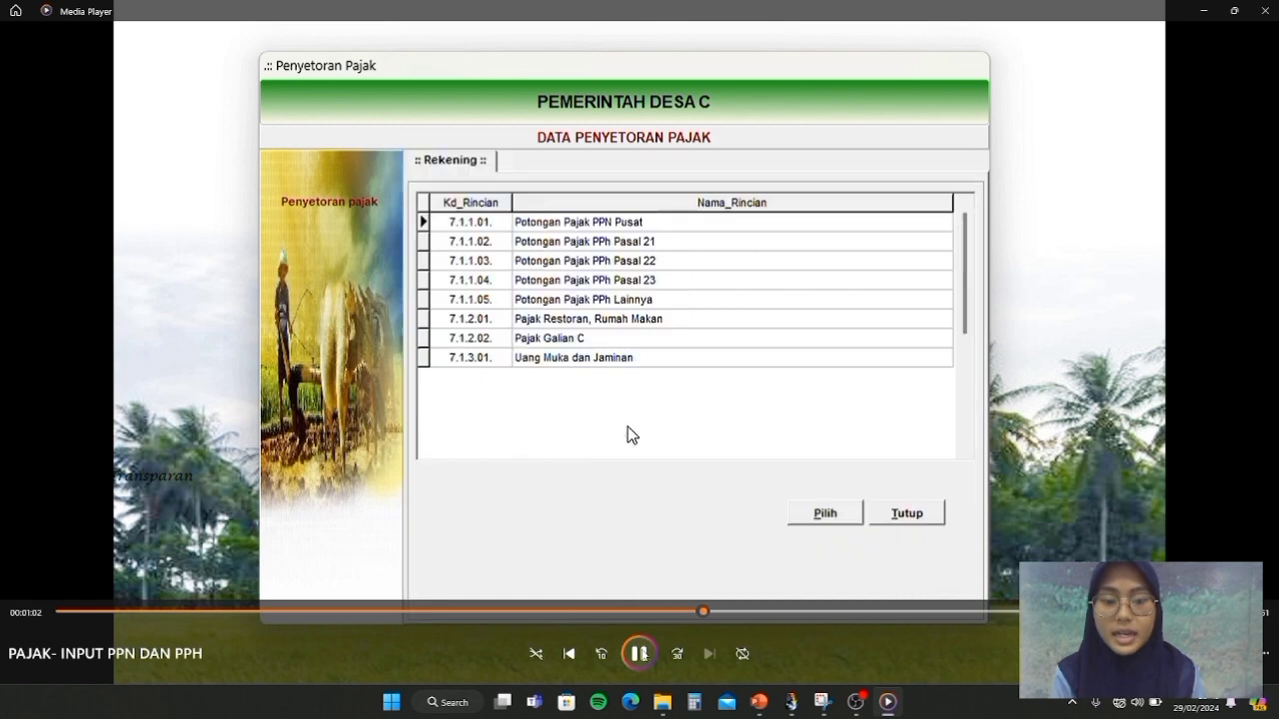
pyautogui.click(641, 654)
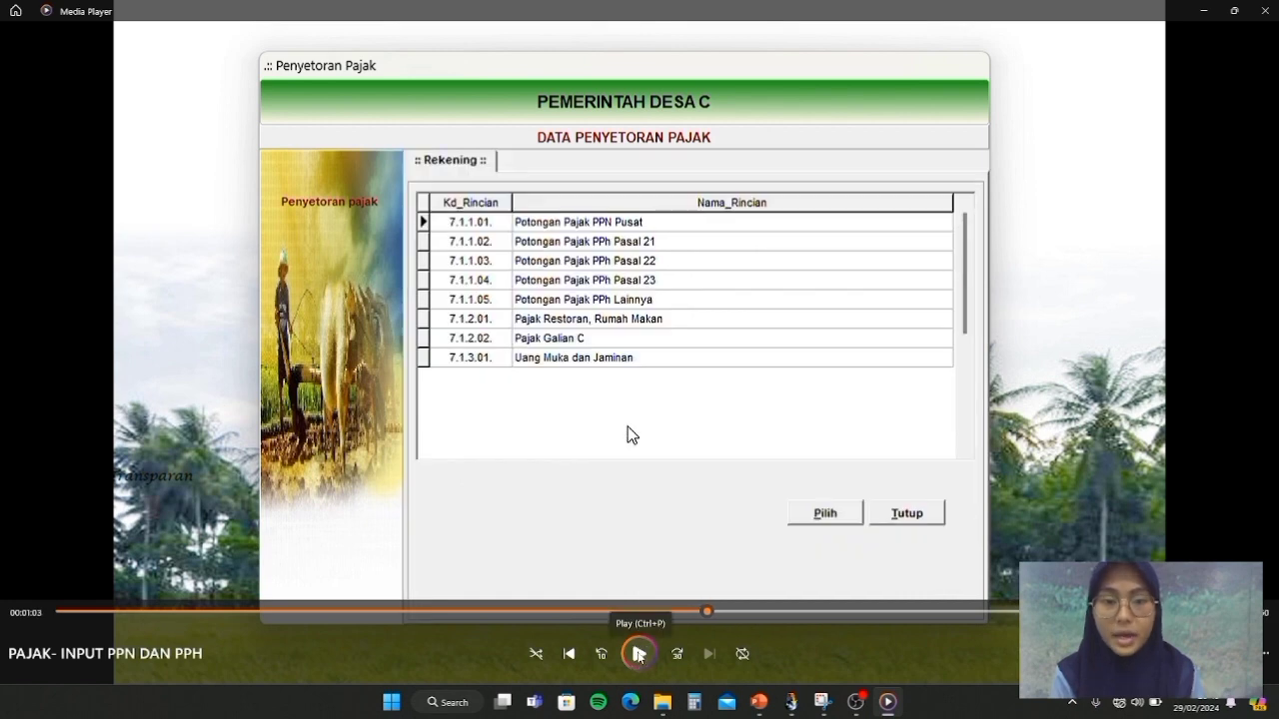
pyautogui.click(640, 654)
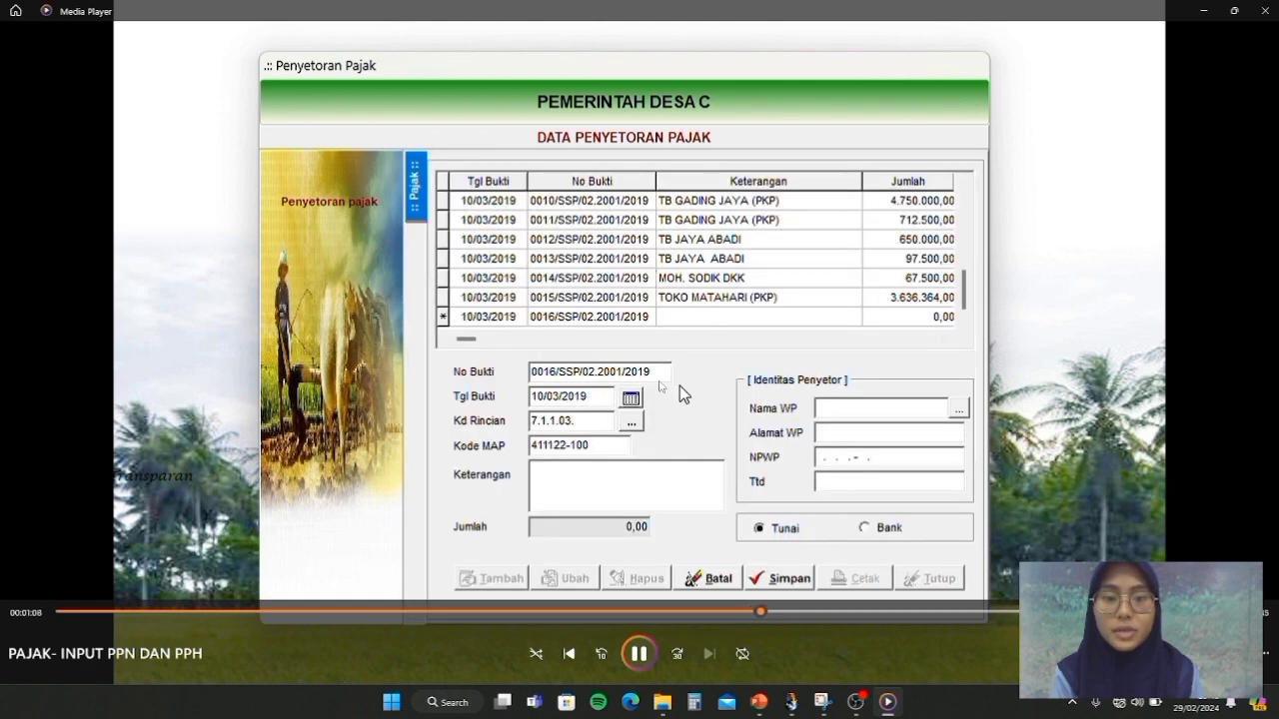
# Follow the PPh Pasal 22 (7.1.1.03) Rincian Bukti detail, pausing on the saved 545.455,00 deposit at 00:01:51
pyautogui.click(639, 657)
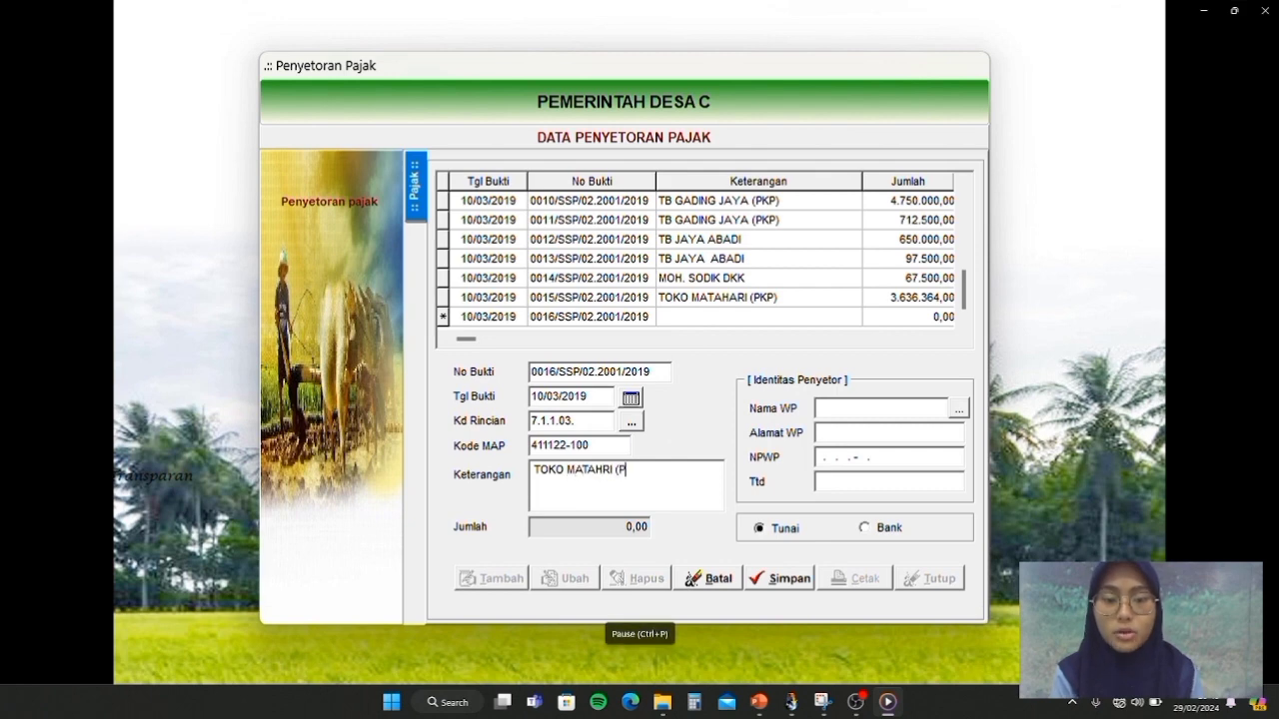
pyautogui.moveTo(639, 653)
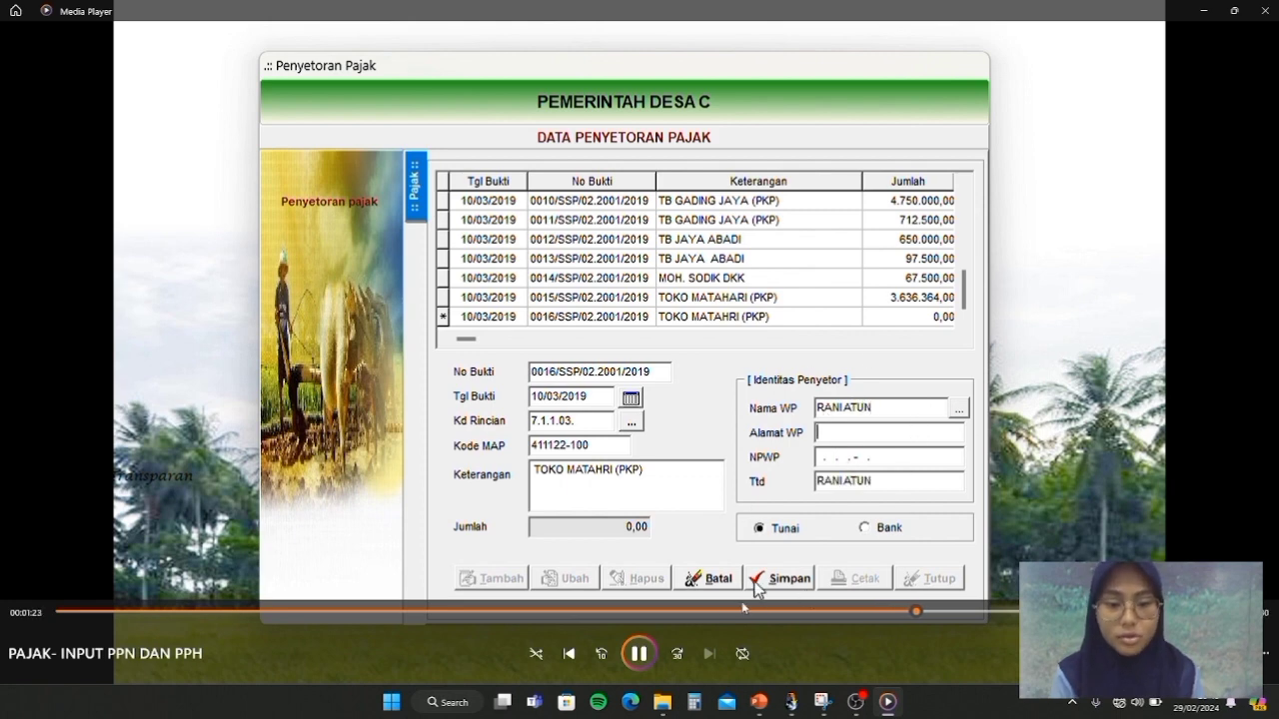
pyautogui.click(730, 317)
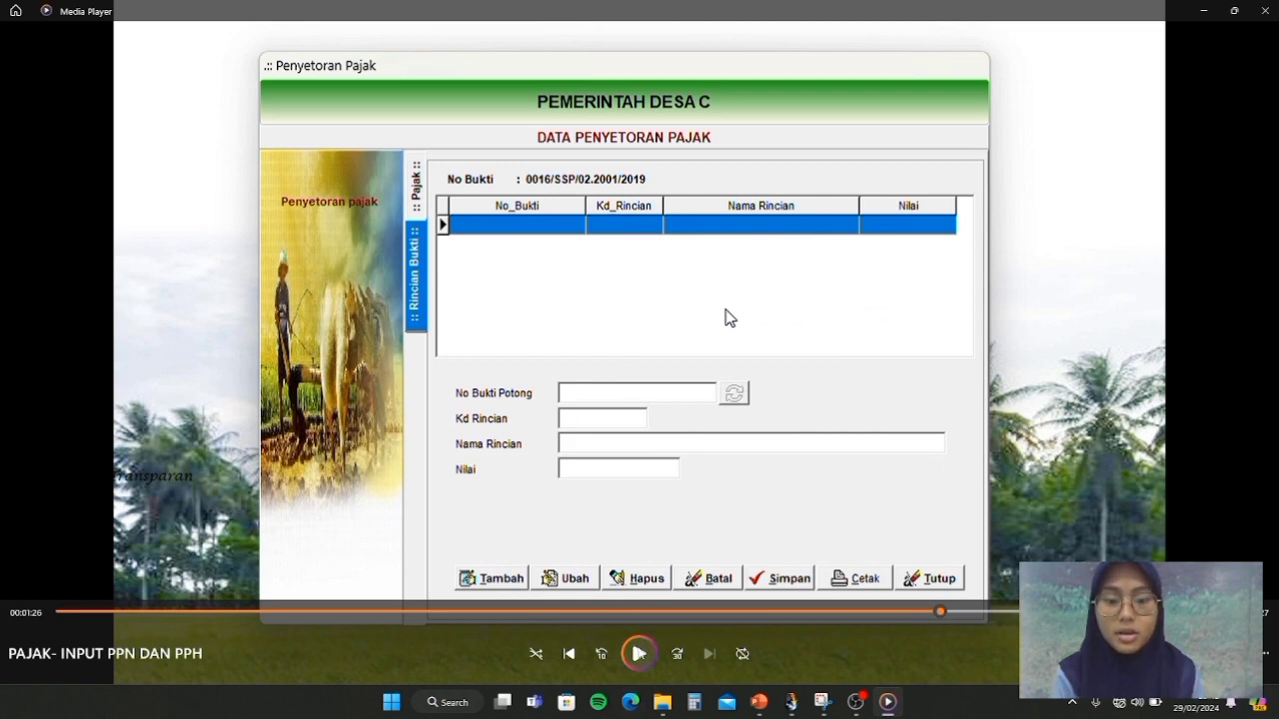
pyautogui.click(636, 652)
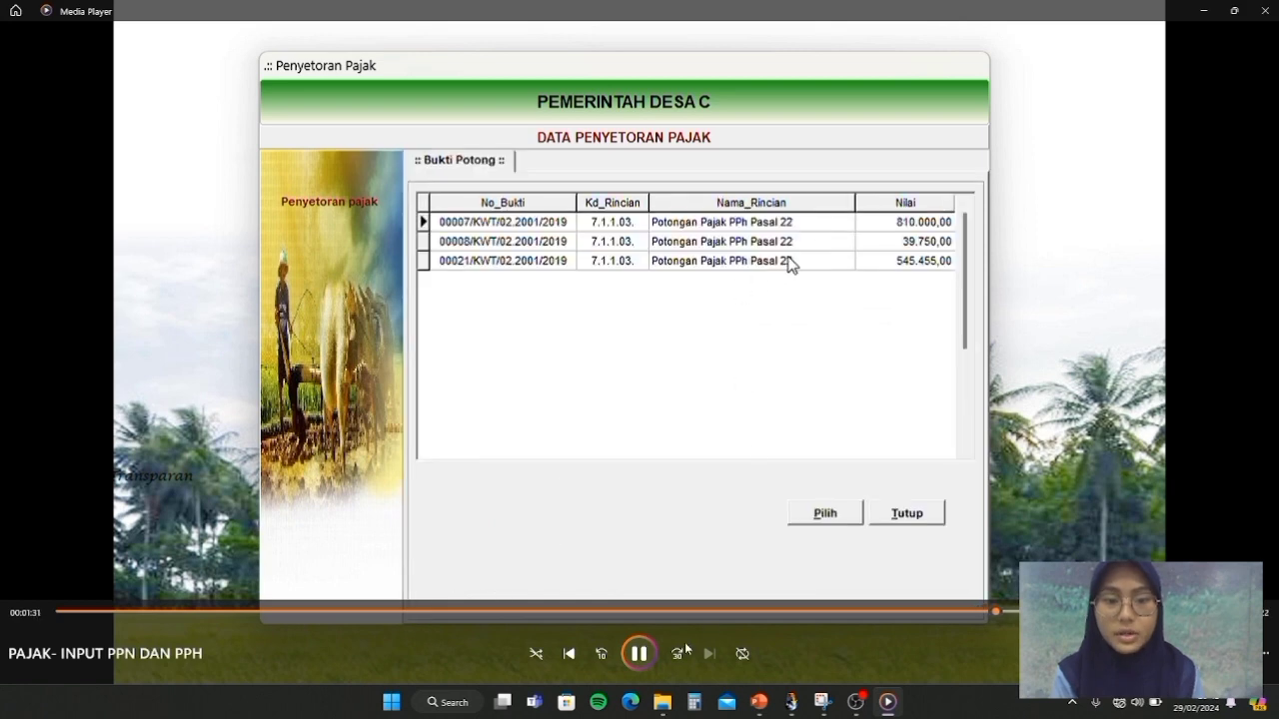
pyautogui.click(639, 653)
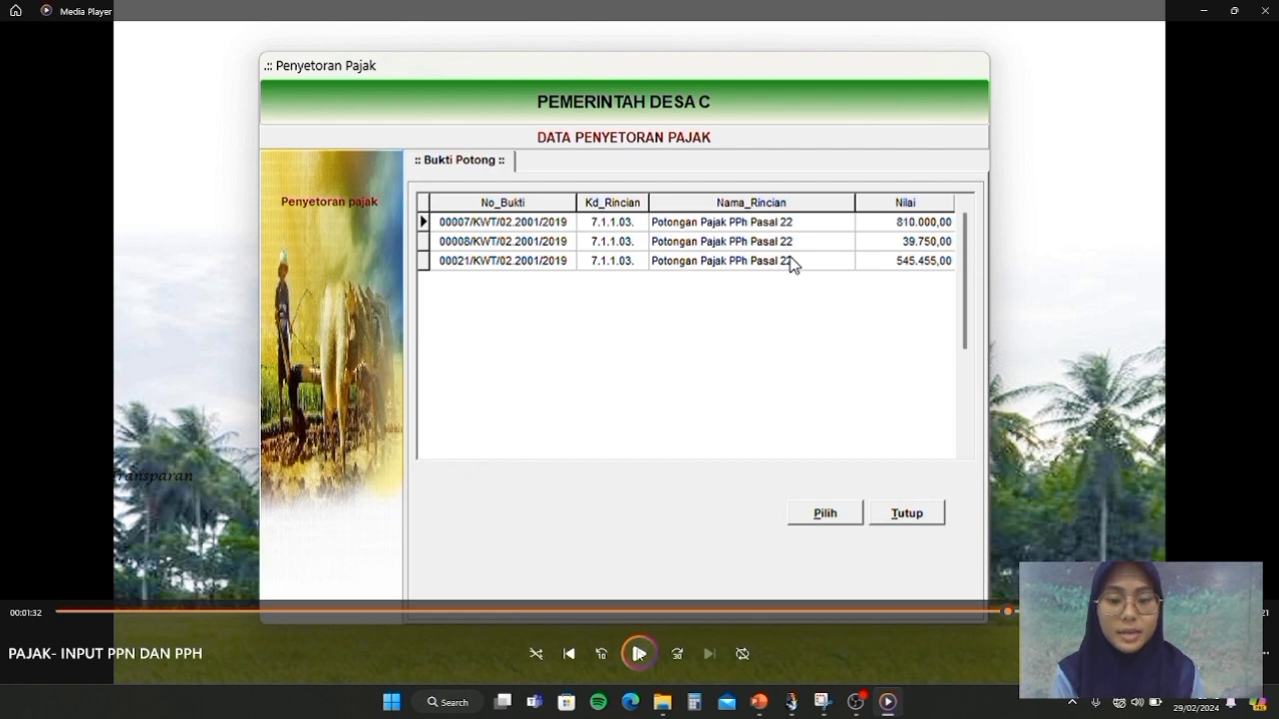
pyautogui.click(639, 653)
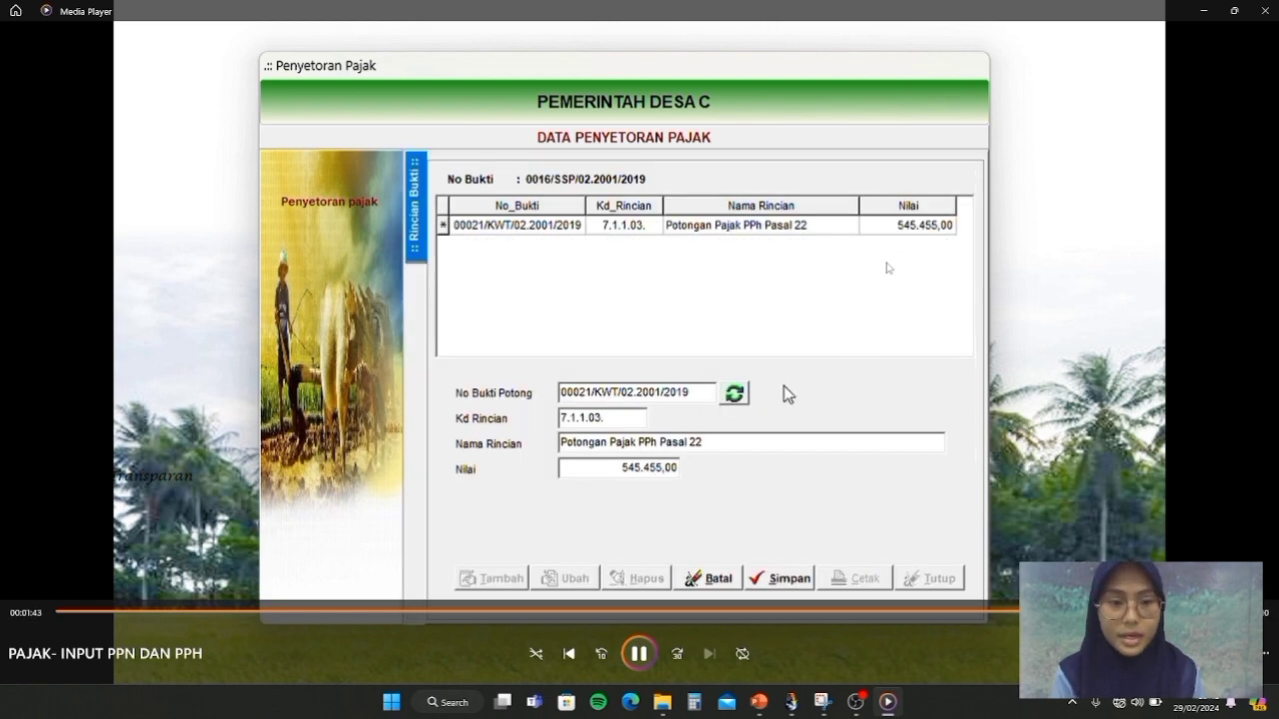
pyautogui.press('space')
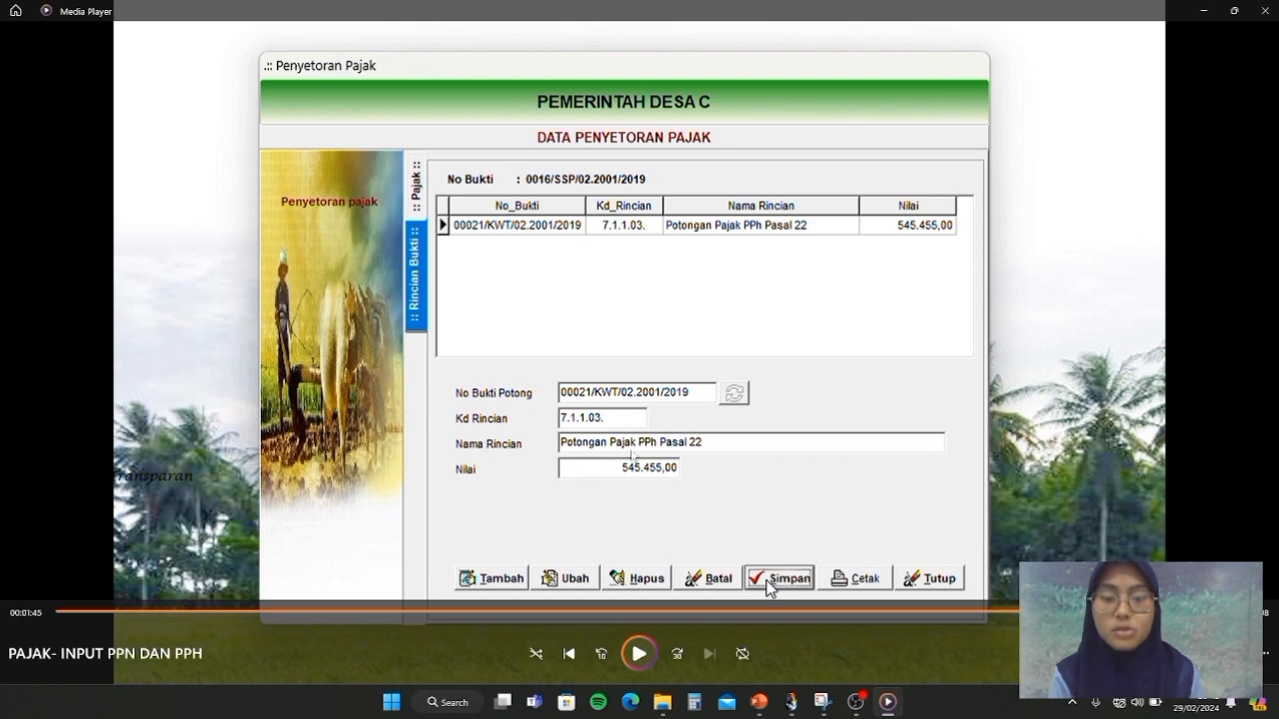
pyautogui.click(639, 654)
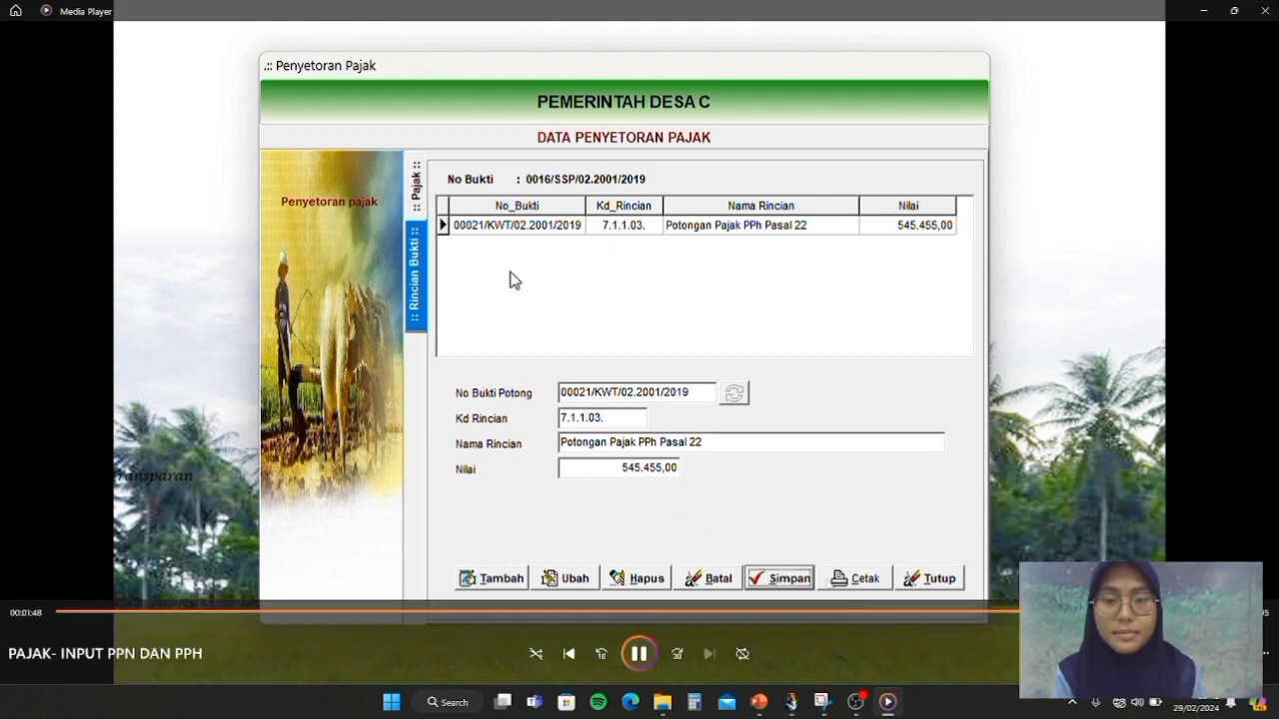
pyautogui.click(640, 653)
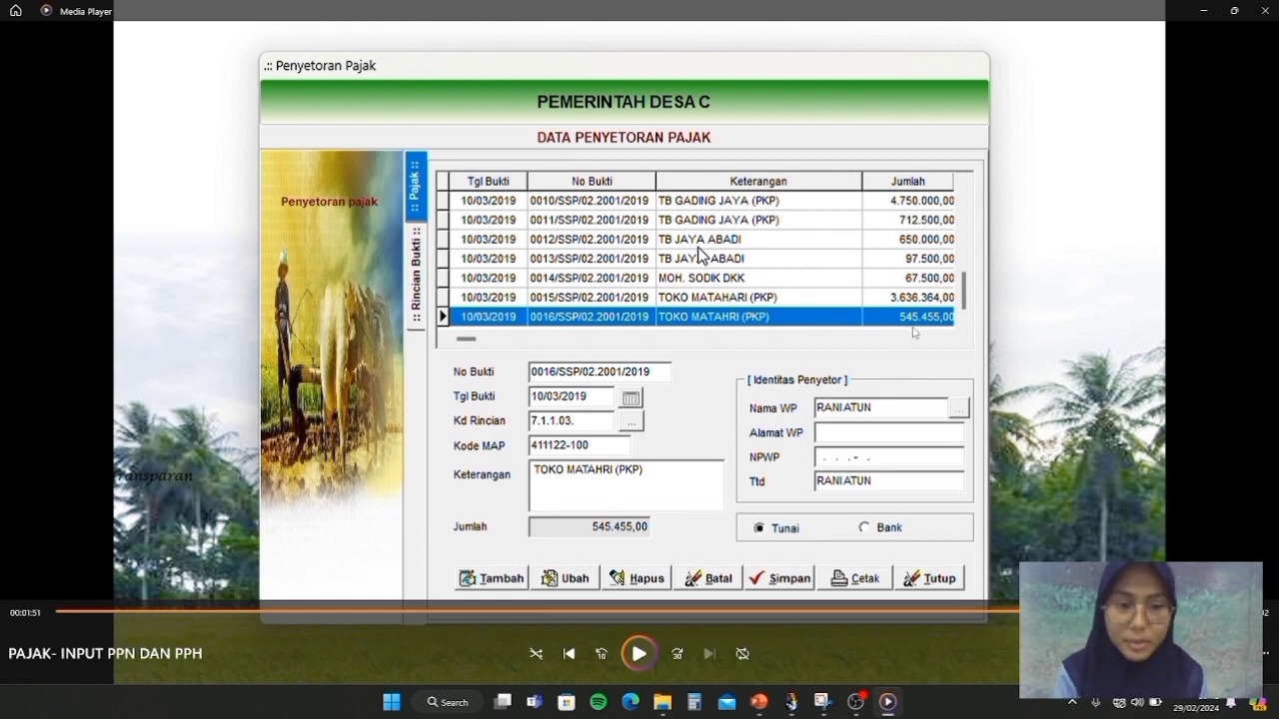
# Switch from OBS Studio back to Media Player, now showing the CETAK PEMBUKUAN tutorial
pyautogui.click(855, 701)
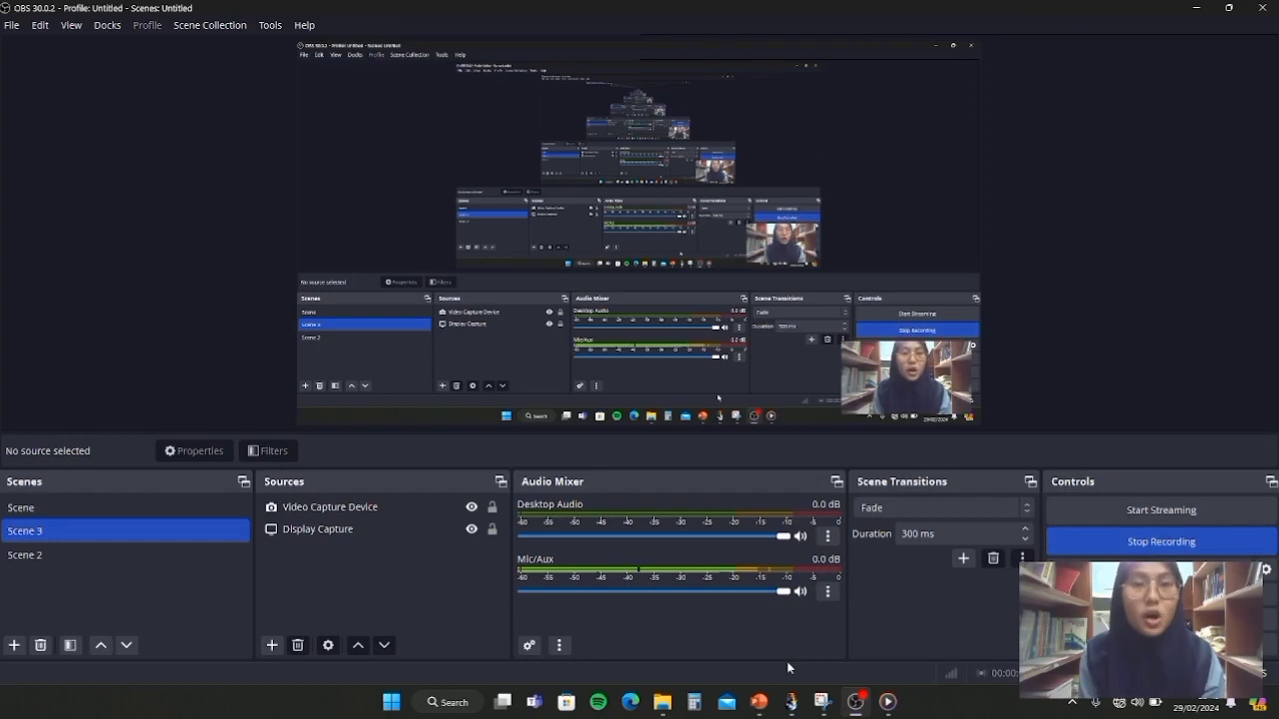
pyautogui.moveTo(887, 701)
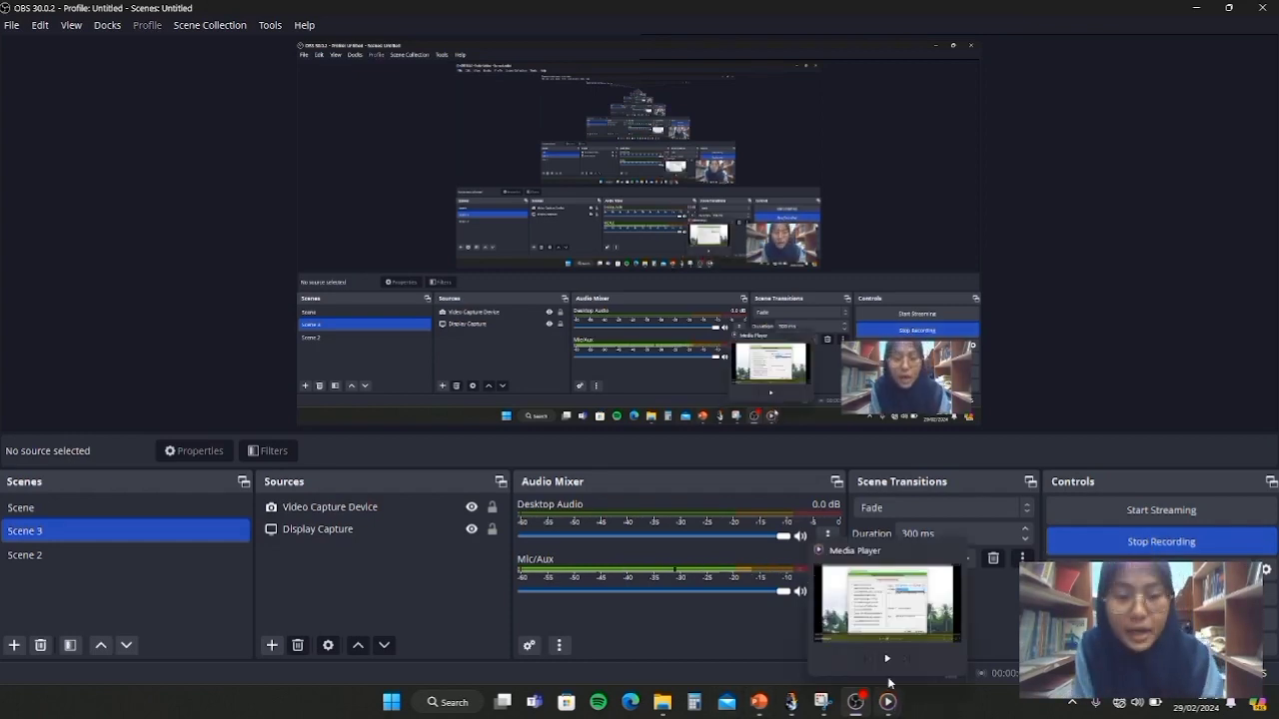
pyautogui.click(875, 611)
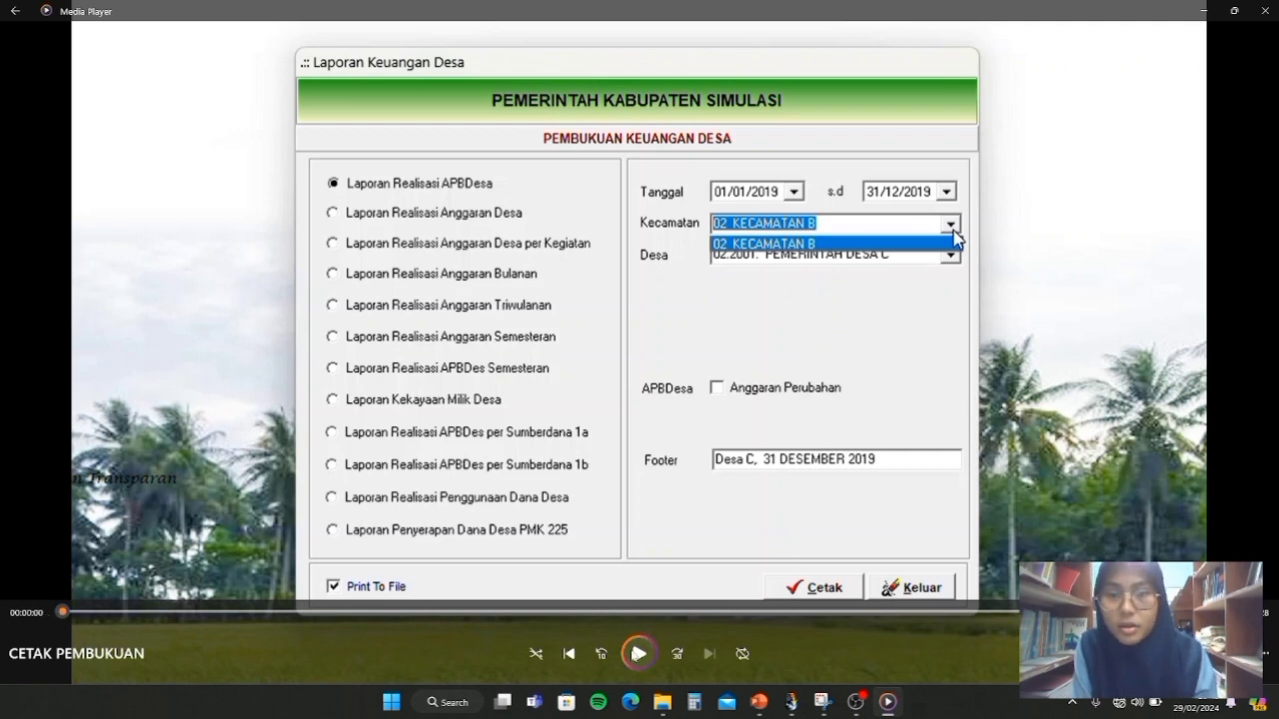
# Play the CETAK PEMBUKUAN video through the report date calendar and updated footer date
pyautogui.click(639, 654)
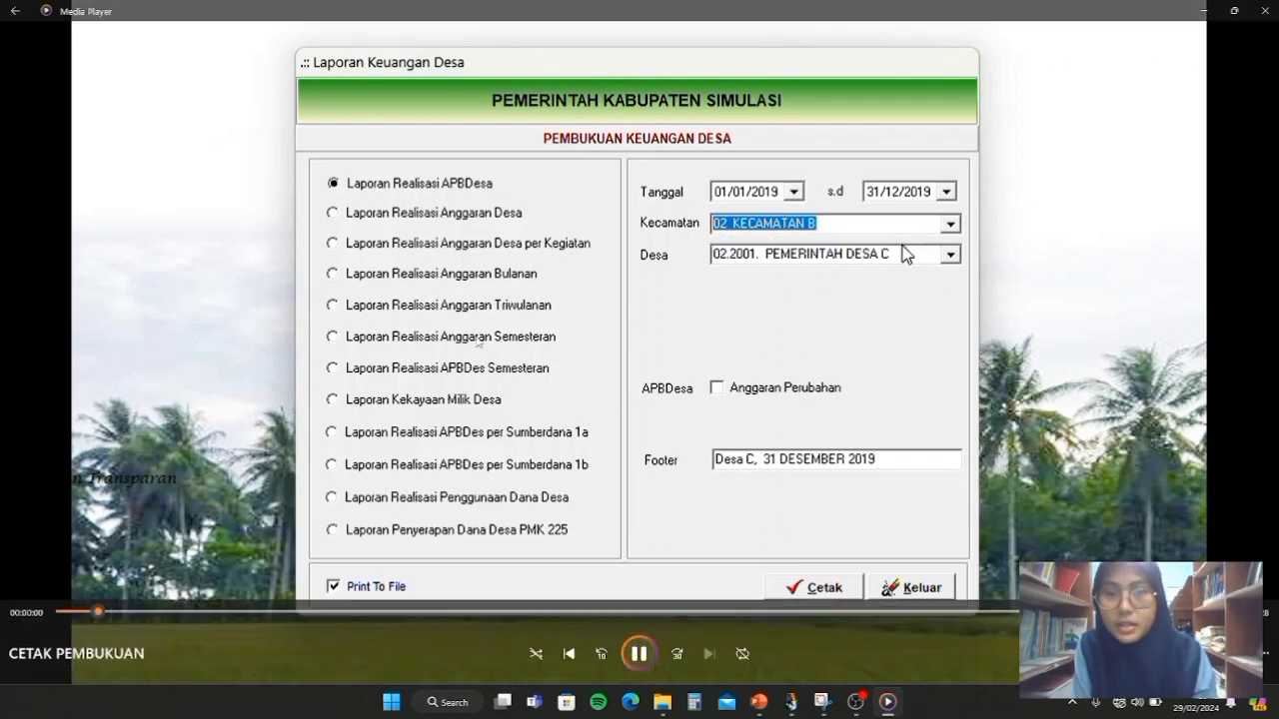
pyautogui.click(640, 653)
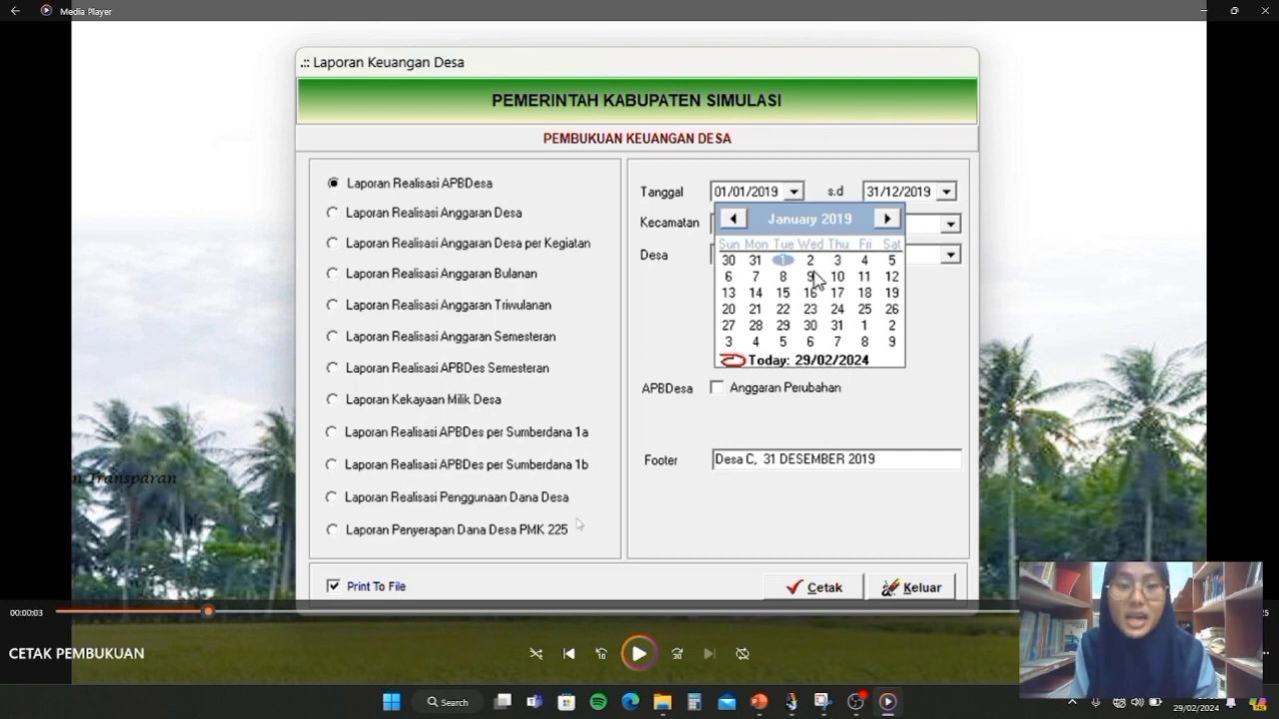
pyautogui.click(639, 653)
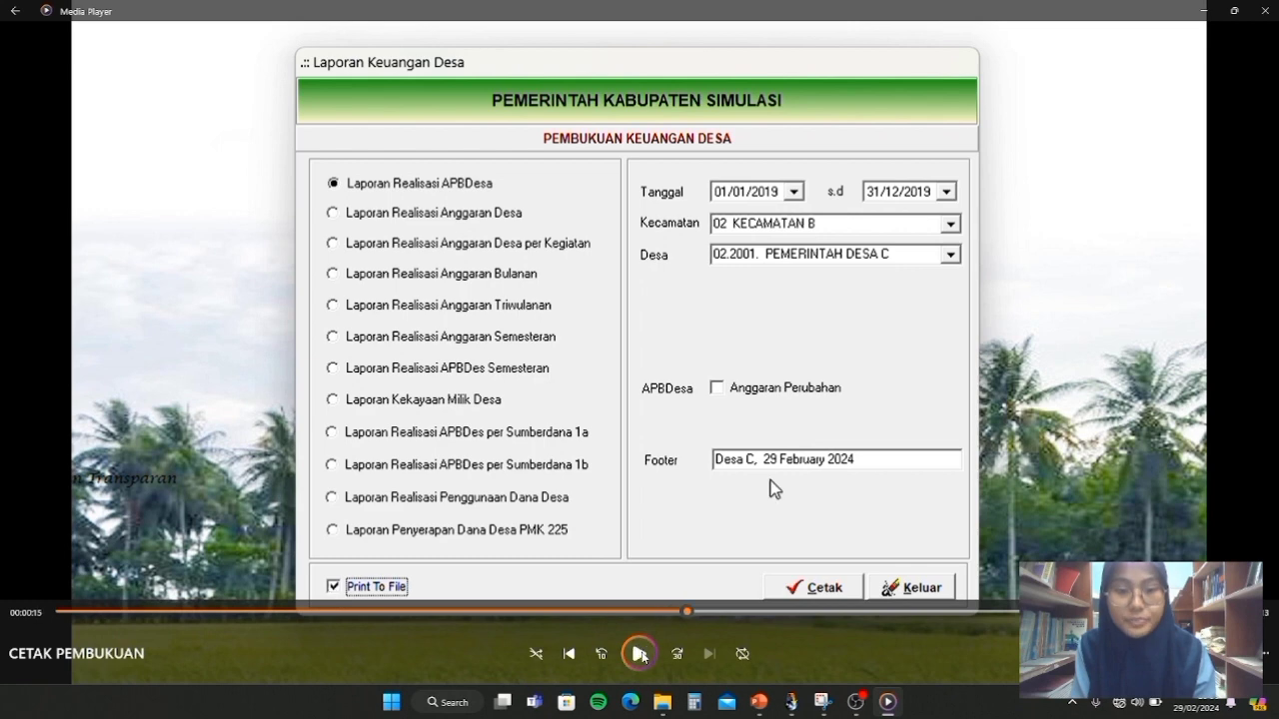
pyautogui.click(833, 486)
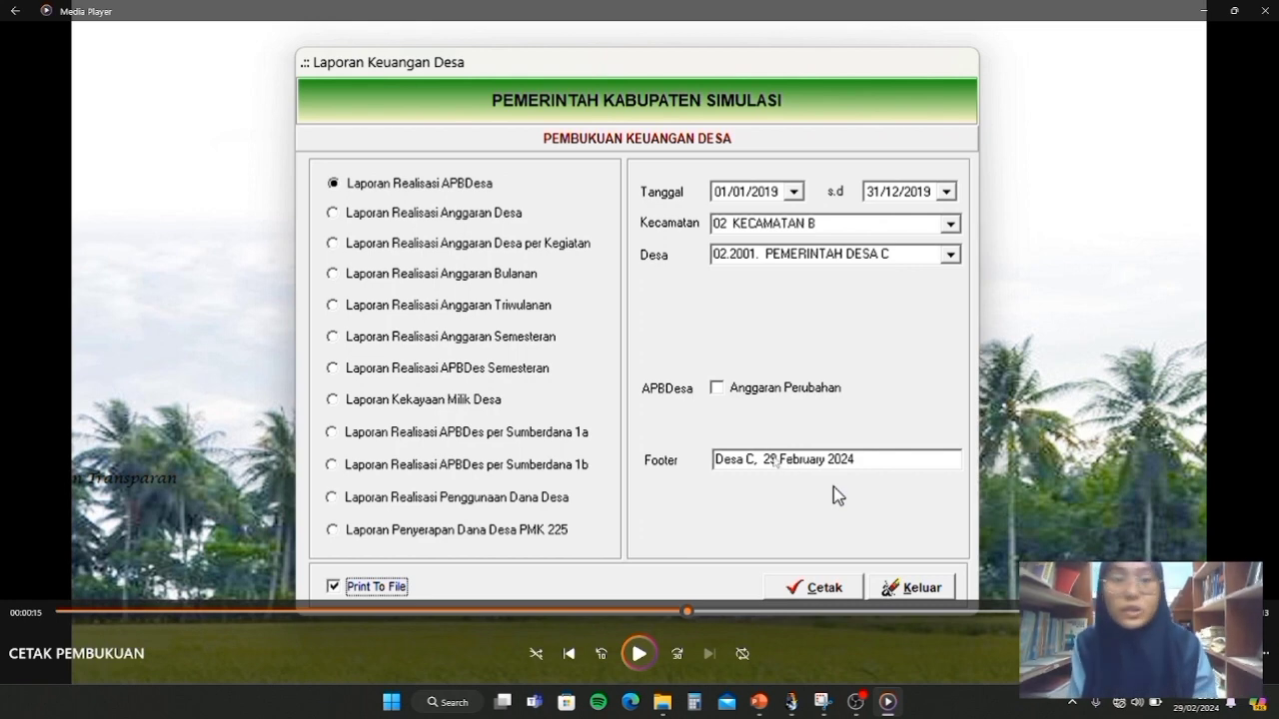
pyautogui.click(637, 655)
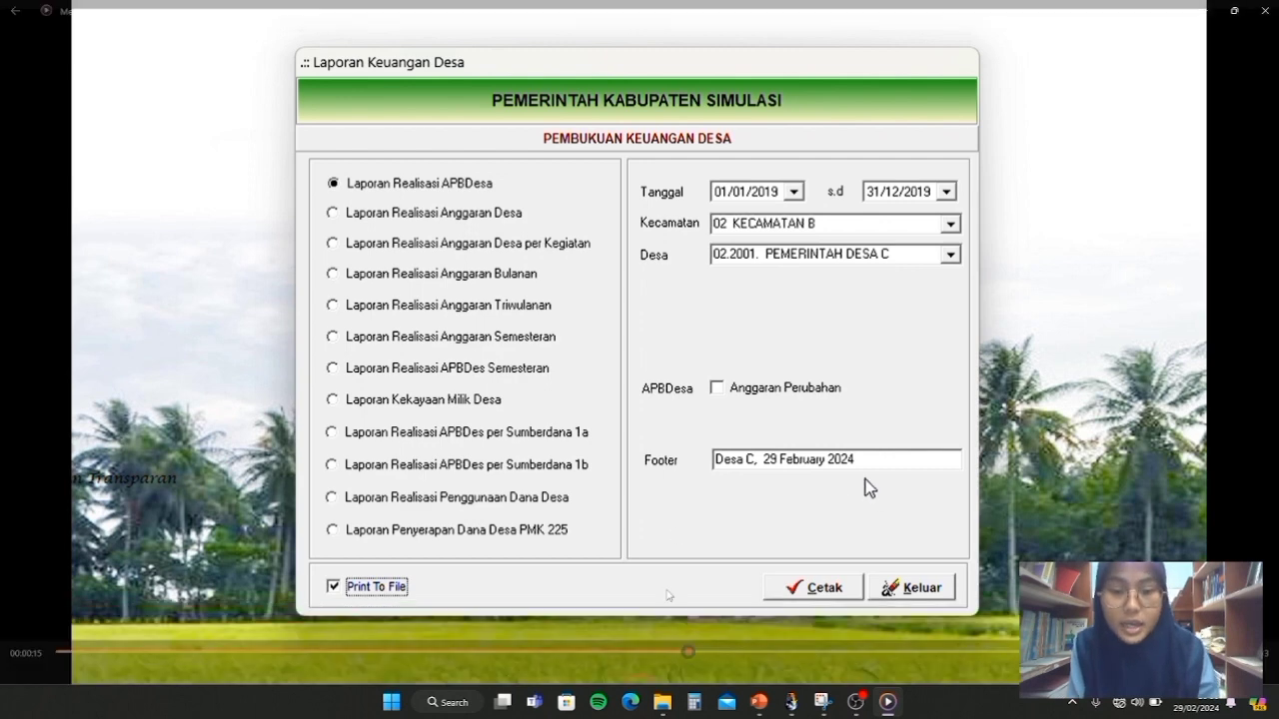